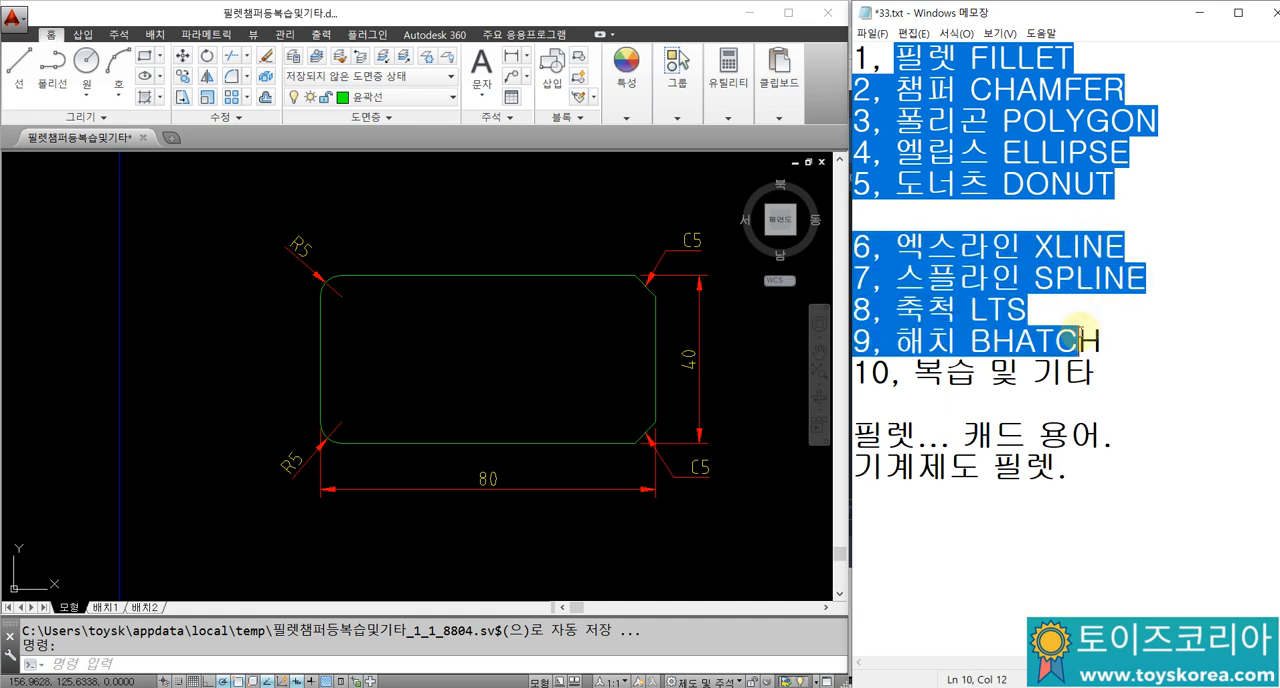
click(1095, 373)
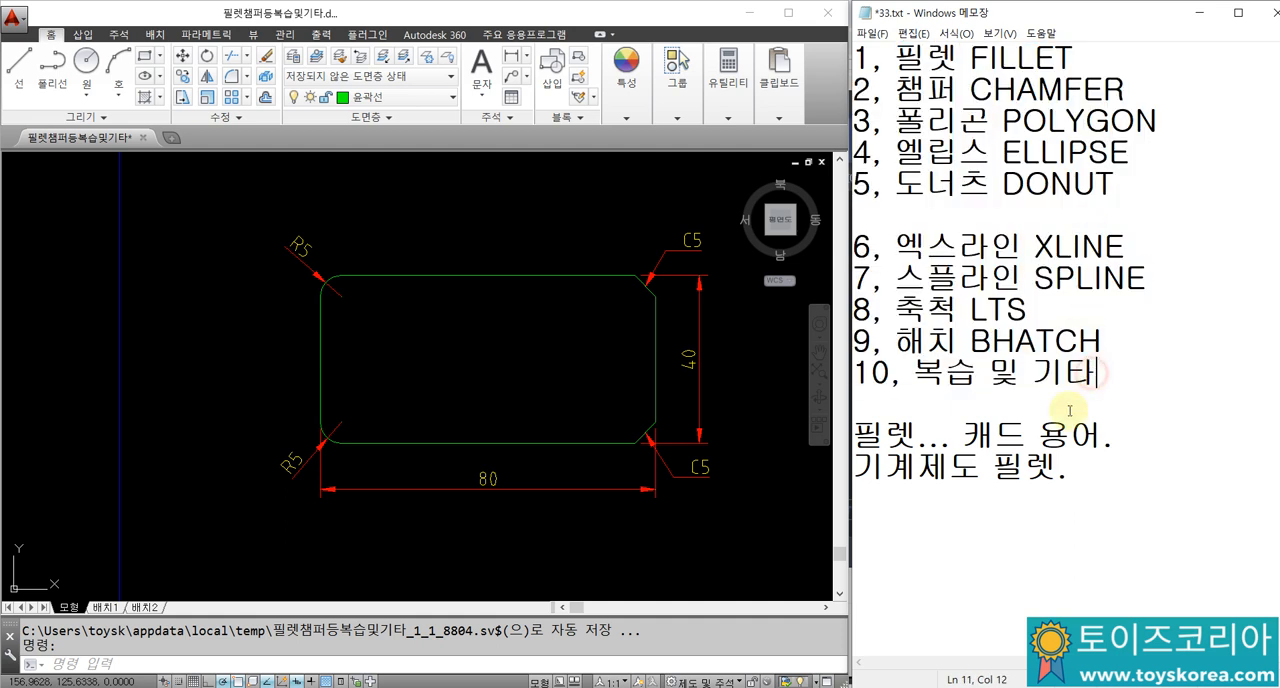
click(918, 409)
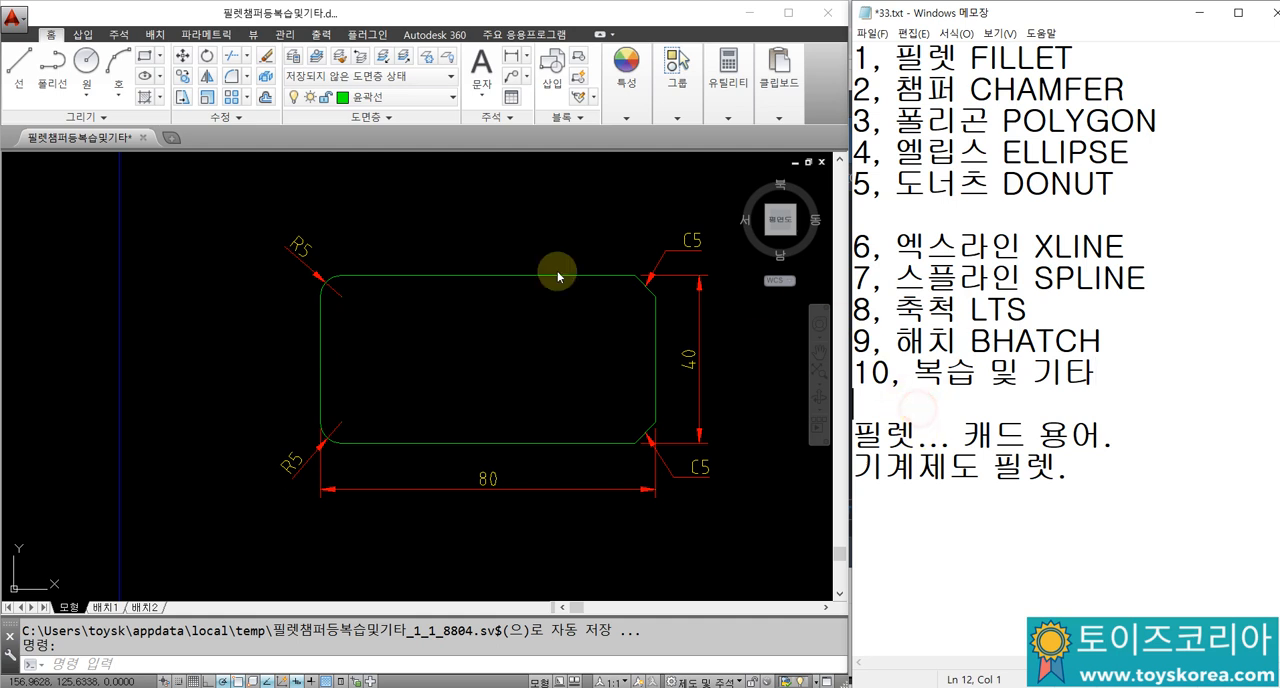
click(427, 341)
click(429, 375)
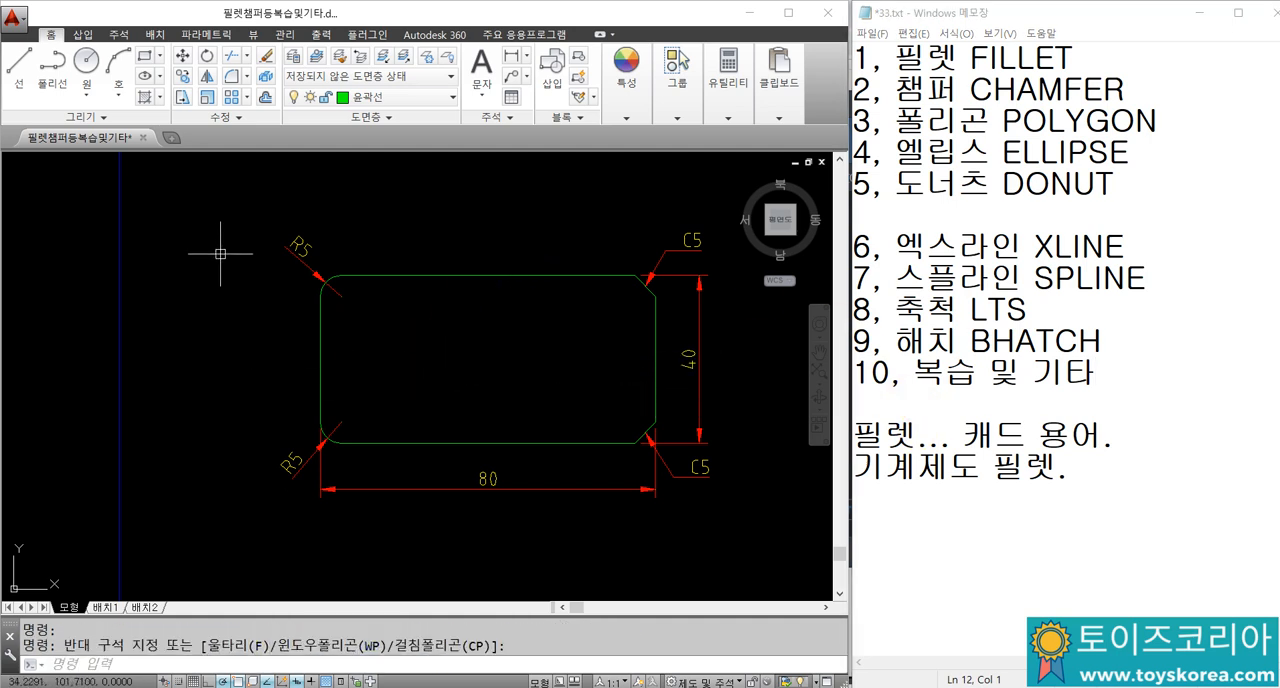
scroll(219, 211, down, 2)
scroll(218, 224, up, 2)
click(224, 200)
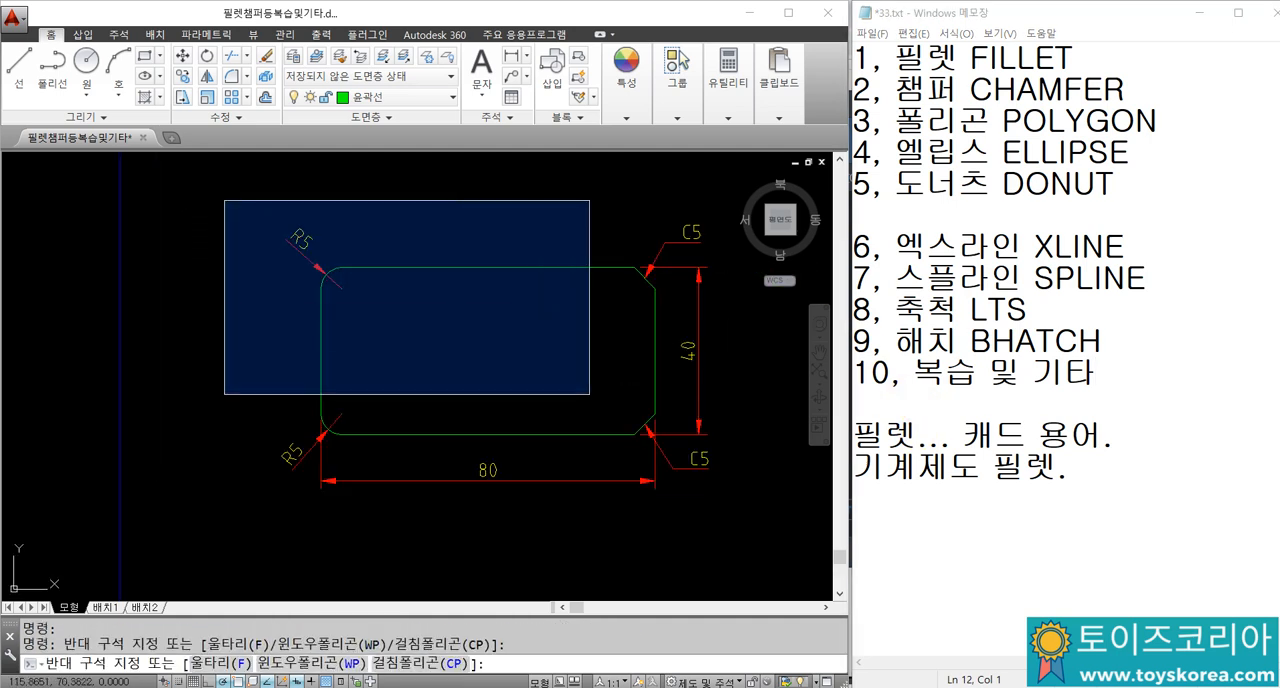
key(Escape)
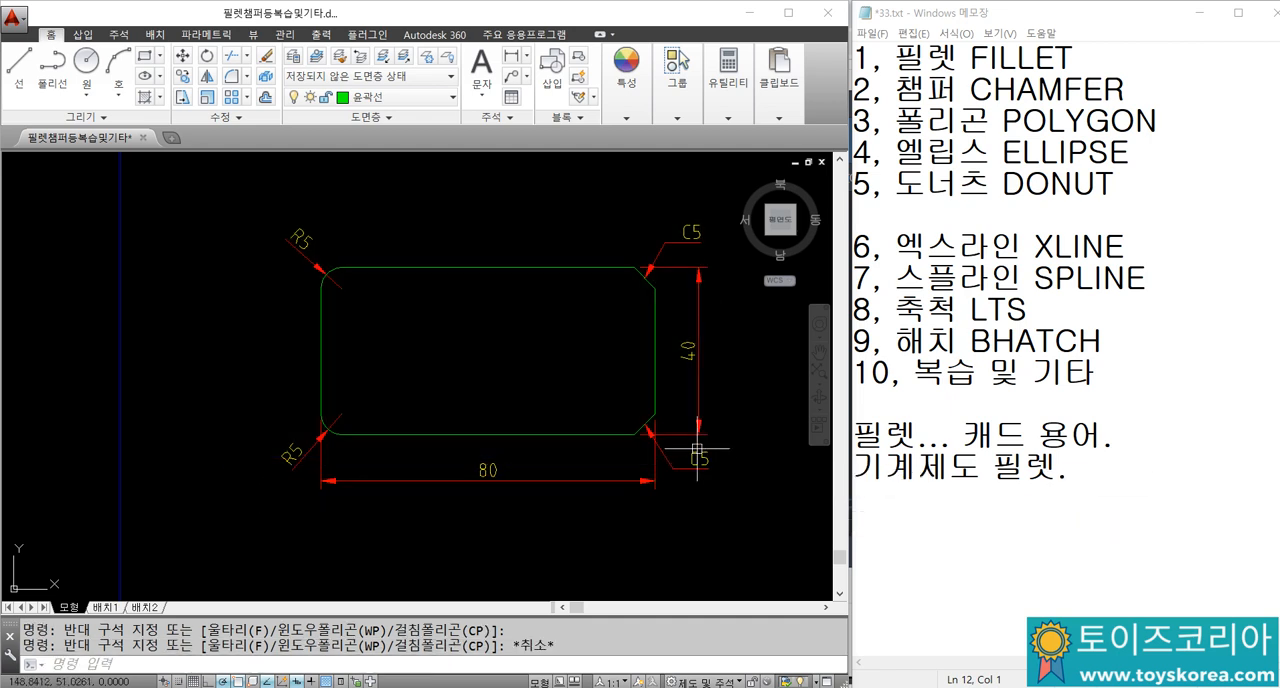
Step: Draw an 80 by 40 rectangle in the empty area below the blue border, beneath the dimensioned example
scroll(443, 257, down, 3)
scroll(451, 286, down, 1)
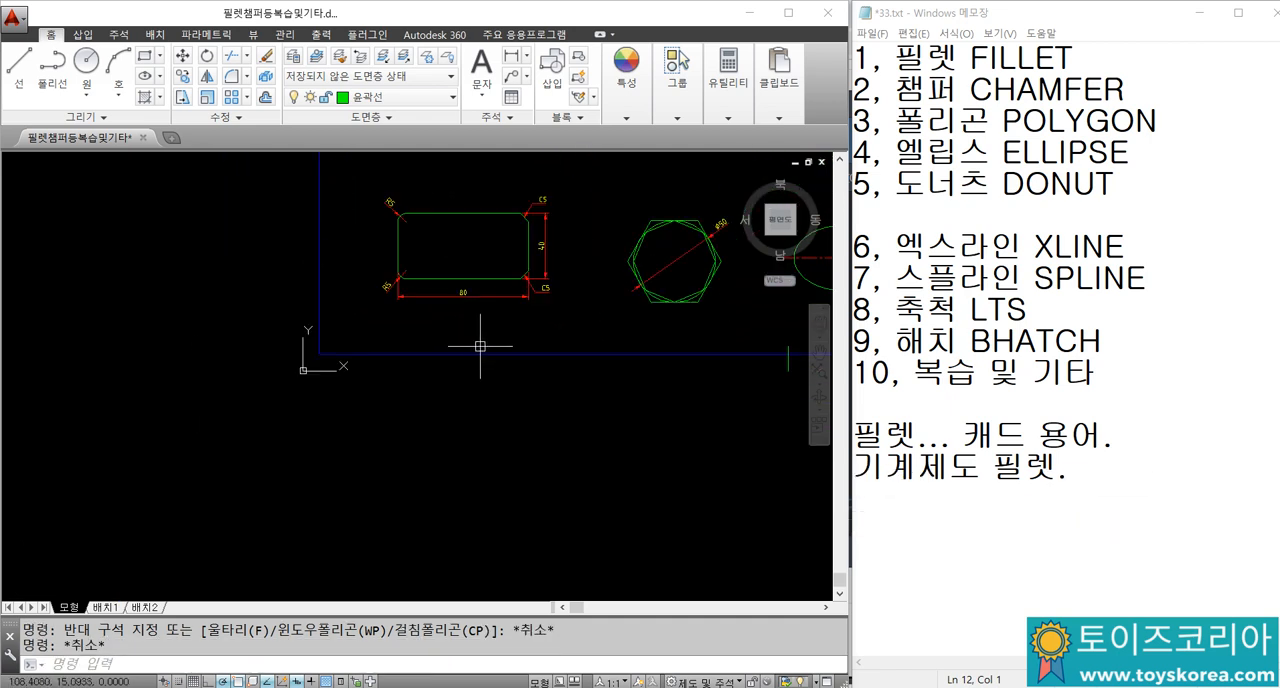
scroll(465, 257, up, 1)
mouse_move(497, 427)
middle_down()
mouse_move(491, 341)
mouse_move(477, 413)
middle_up()
text(rec)
key(Return)
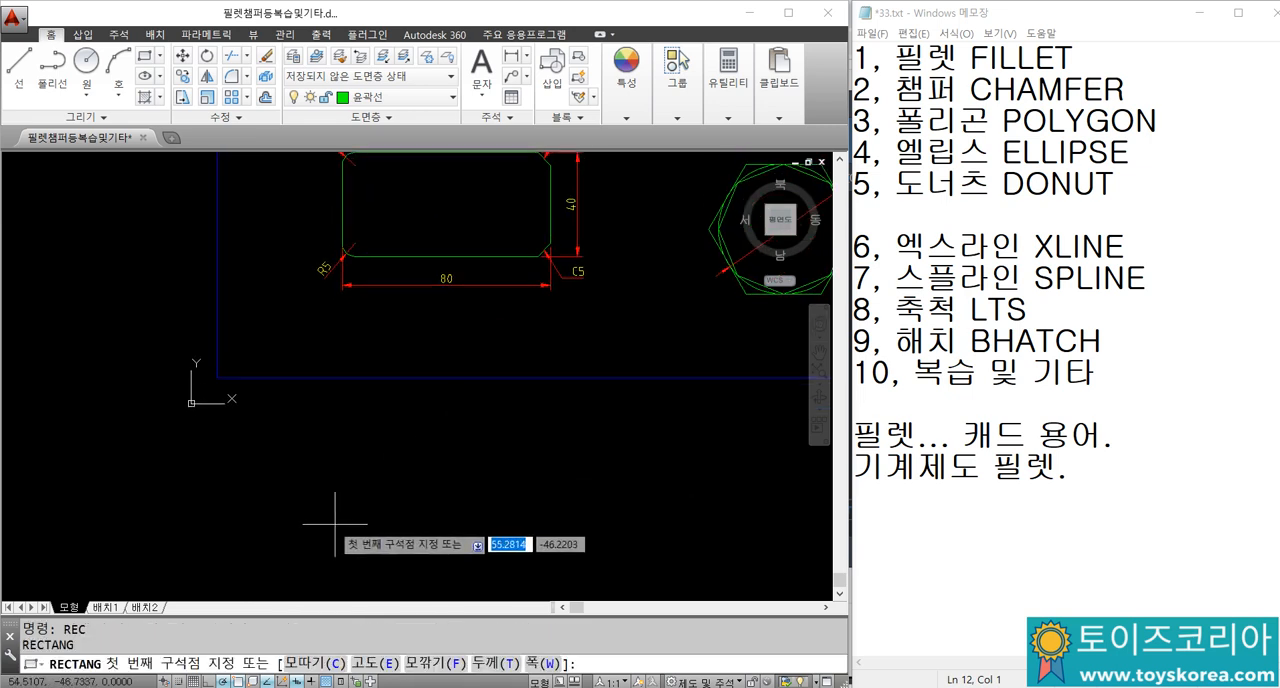
click(309, 559)
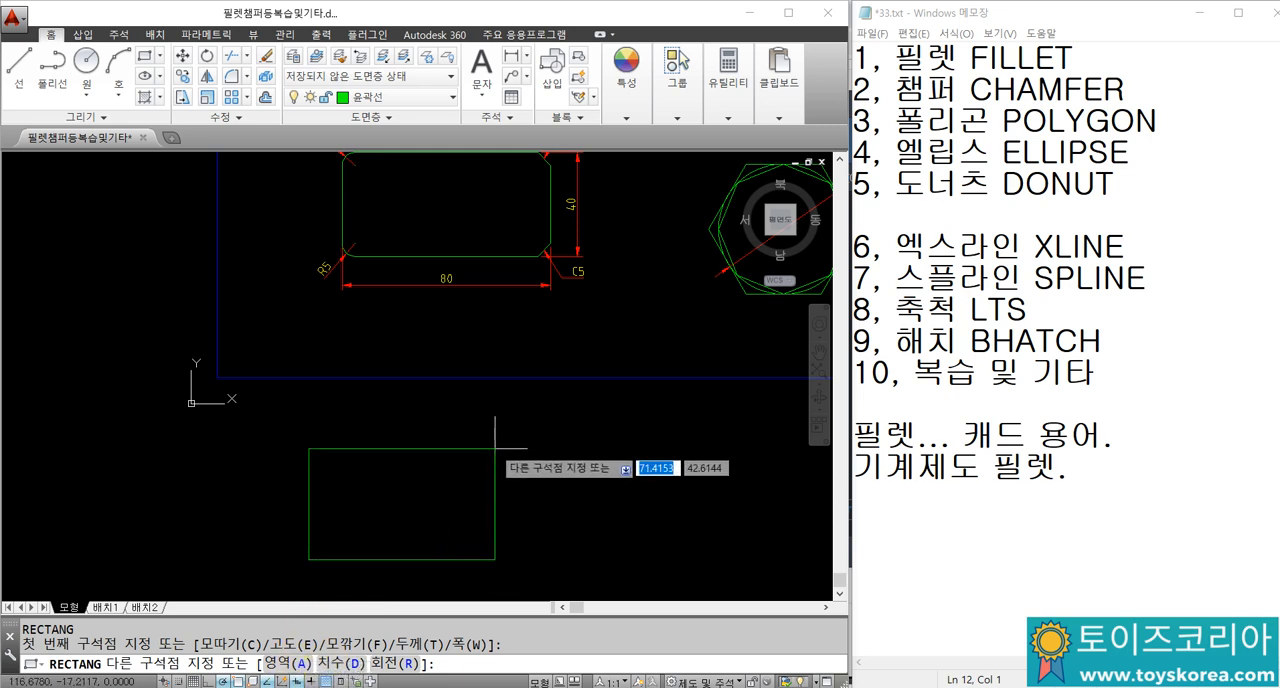
text(80)
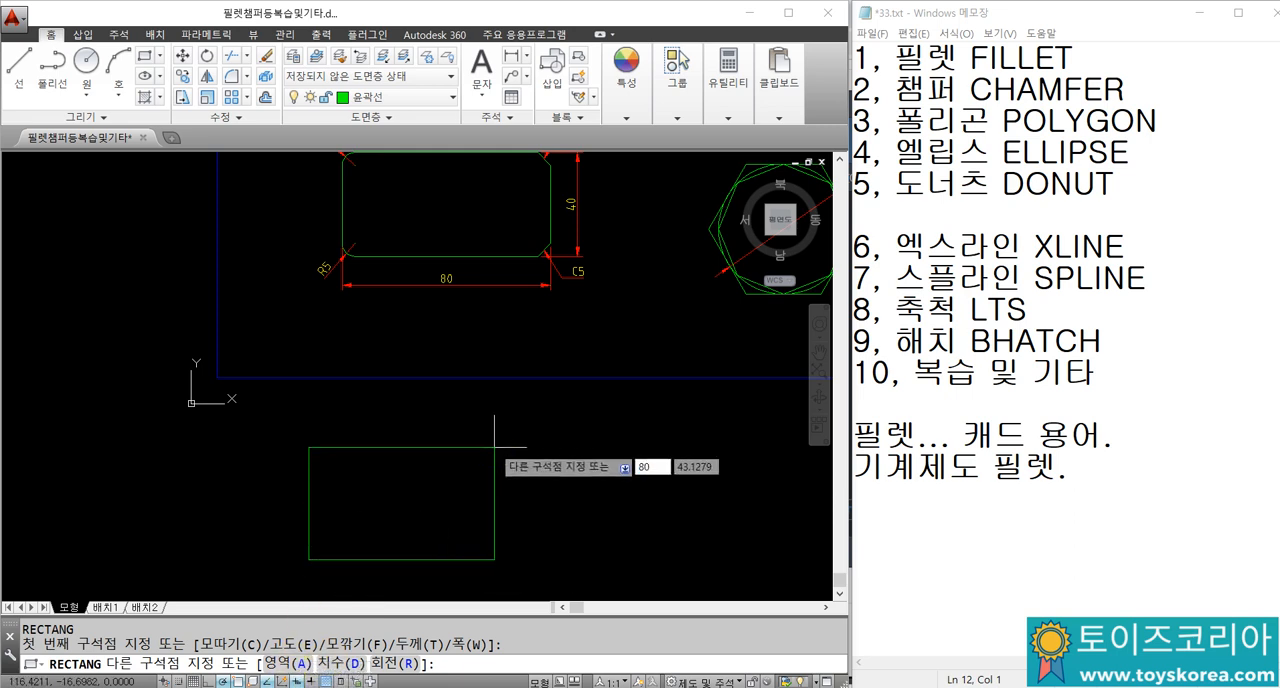
key(Tab)
text(40)
key(Return)
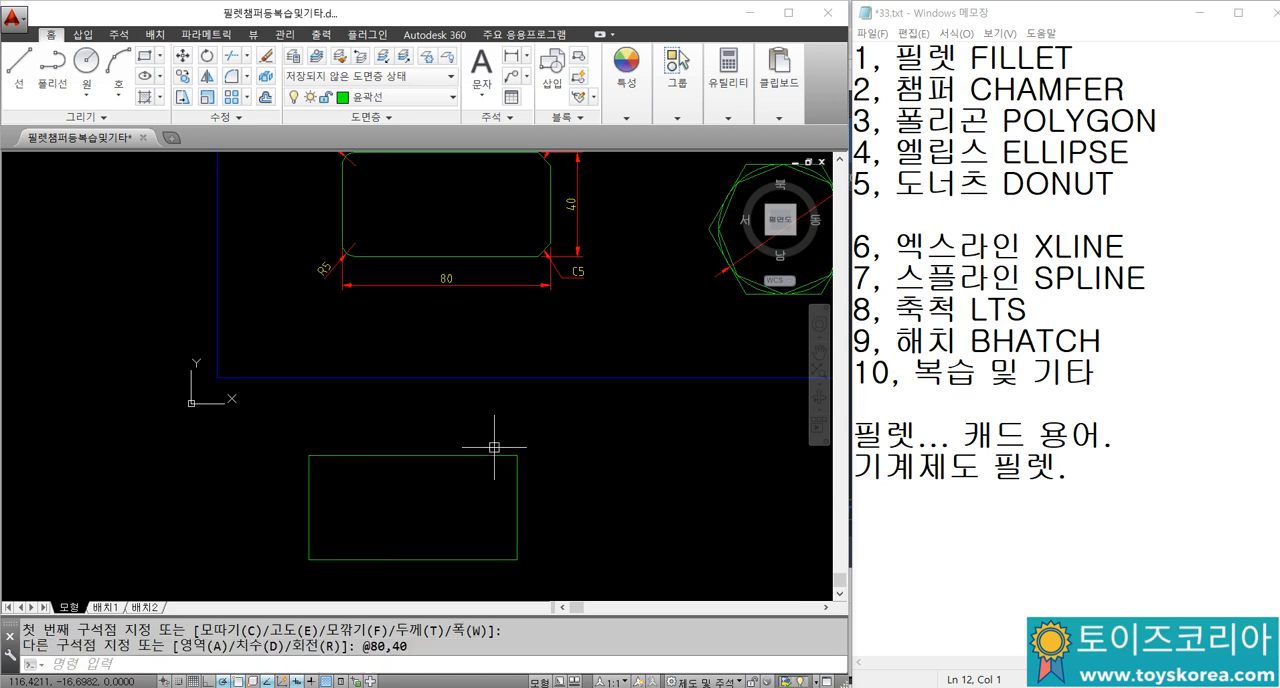
Step: Add a horizontal linear dimension below the bottom edge of the new rectangle
middle_drag(503, 490, 544, 459)
text(DLI)
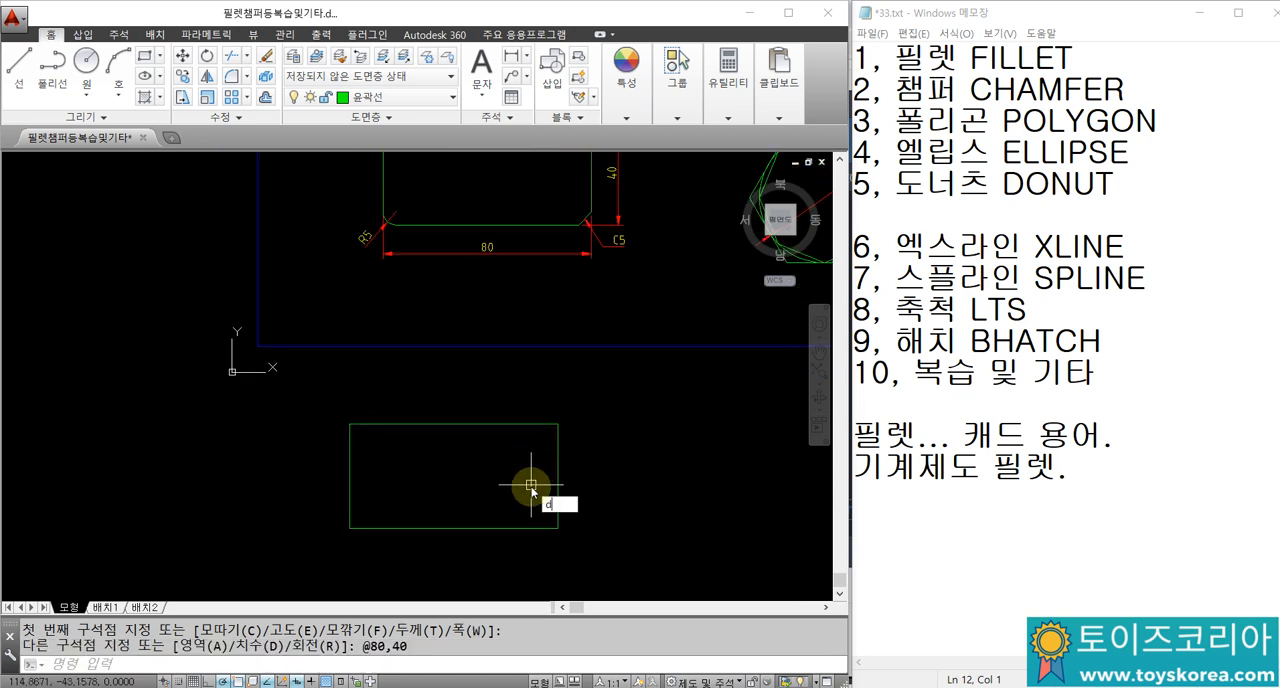
key(Return)
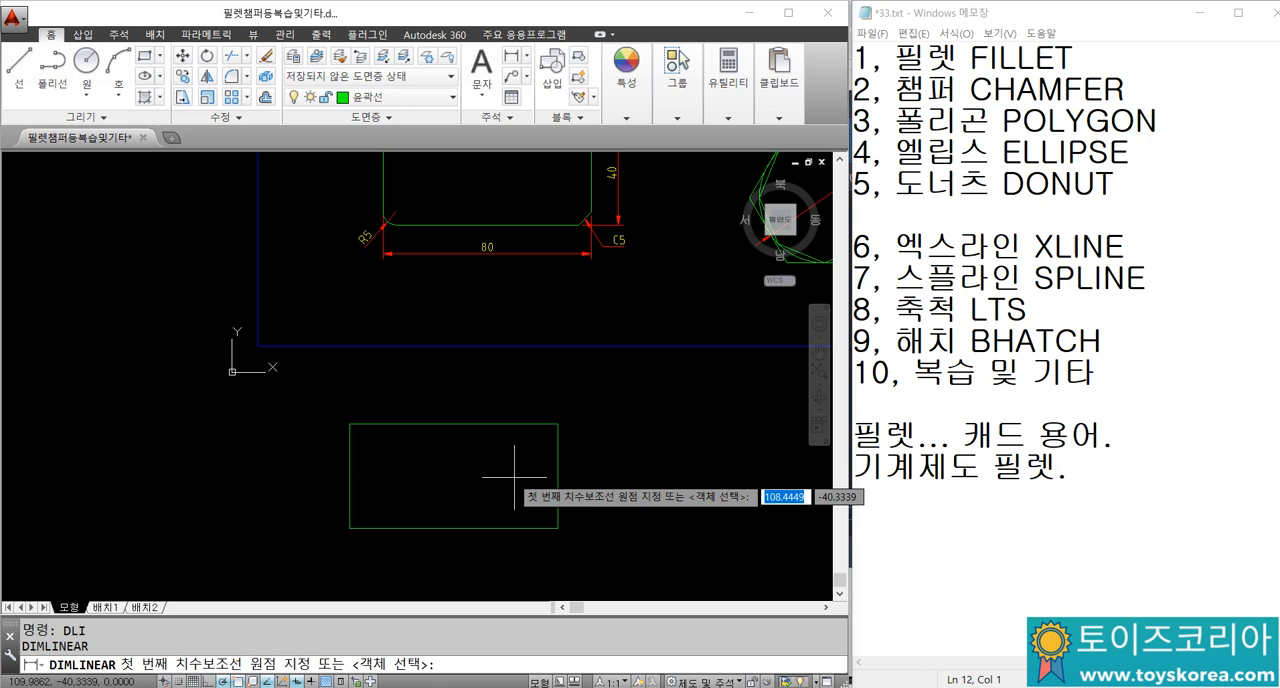
click(349, 529)
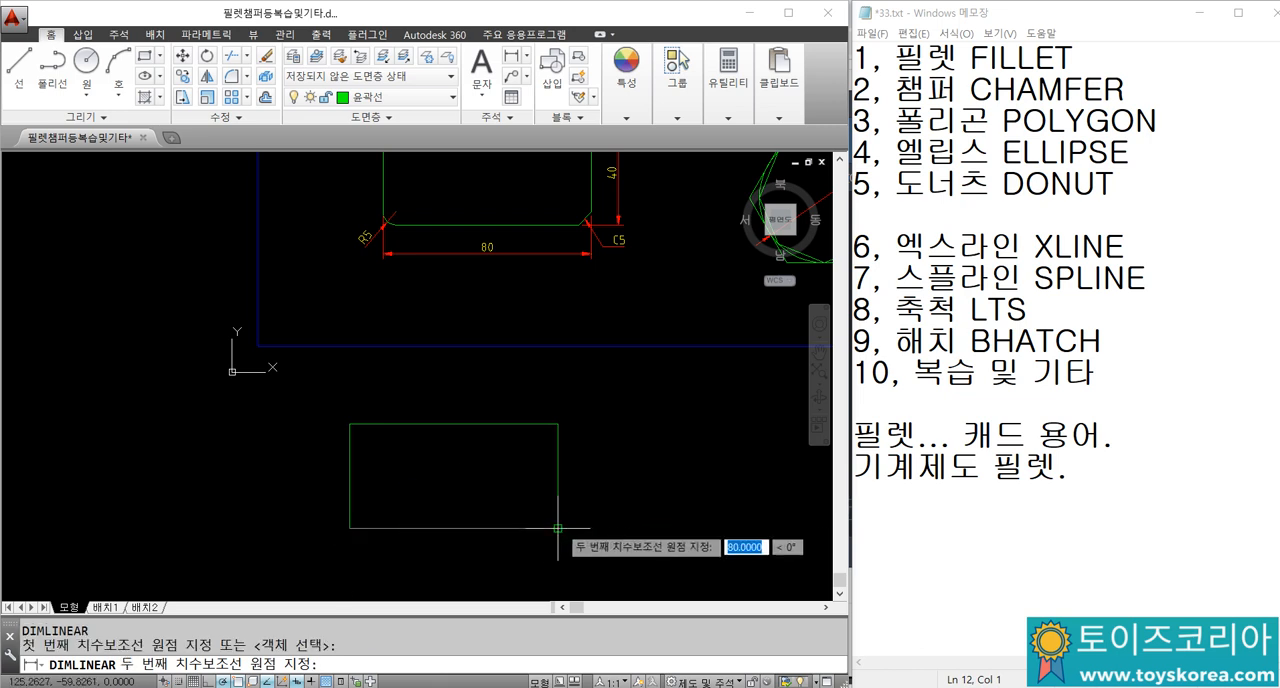
click(557, 529)
click(529, 545)
Step: Add a vertical linear dimension beside the right edge of the new rectangle
key(Return)
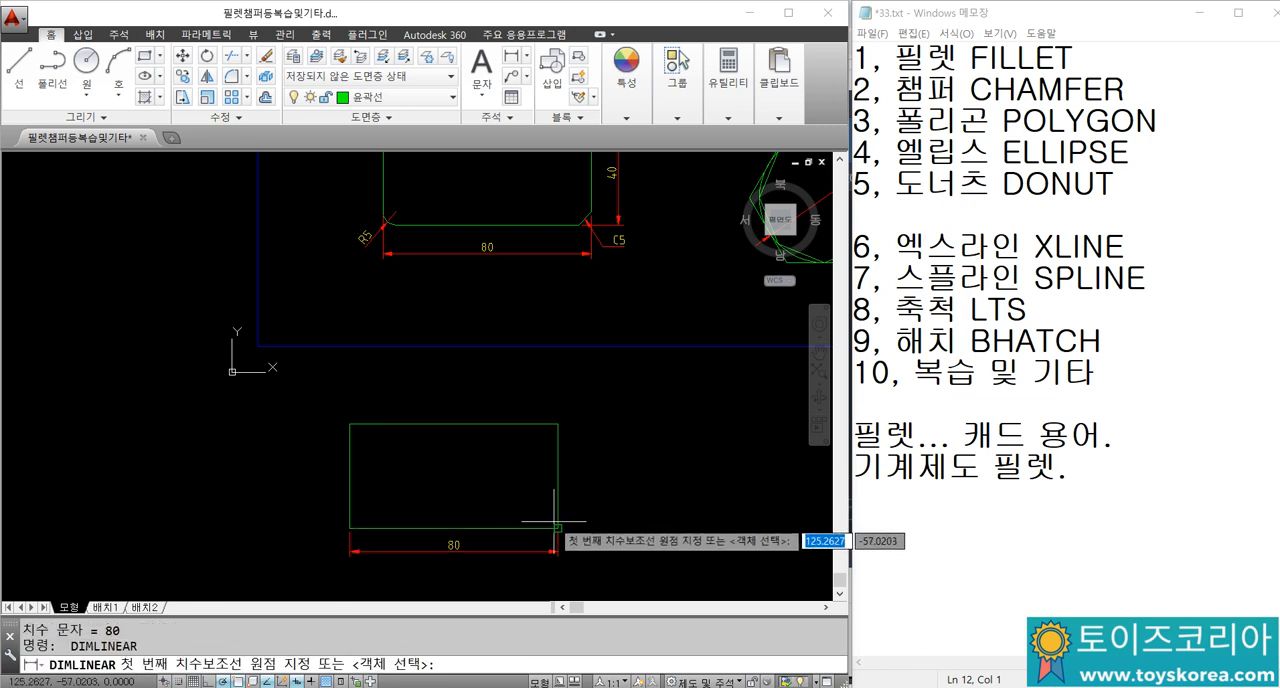
click(557, 529)
click(557, 428)
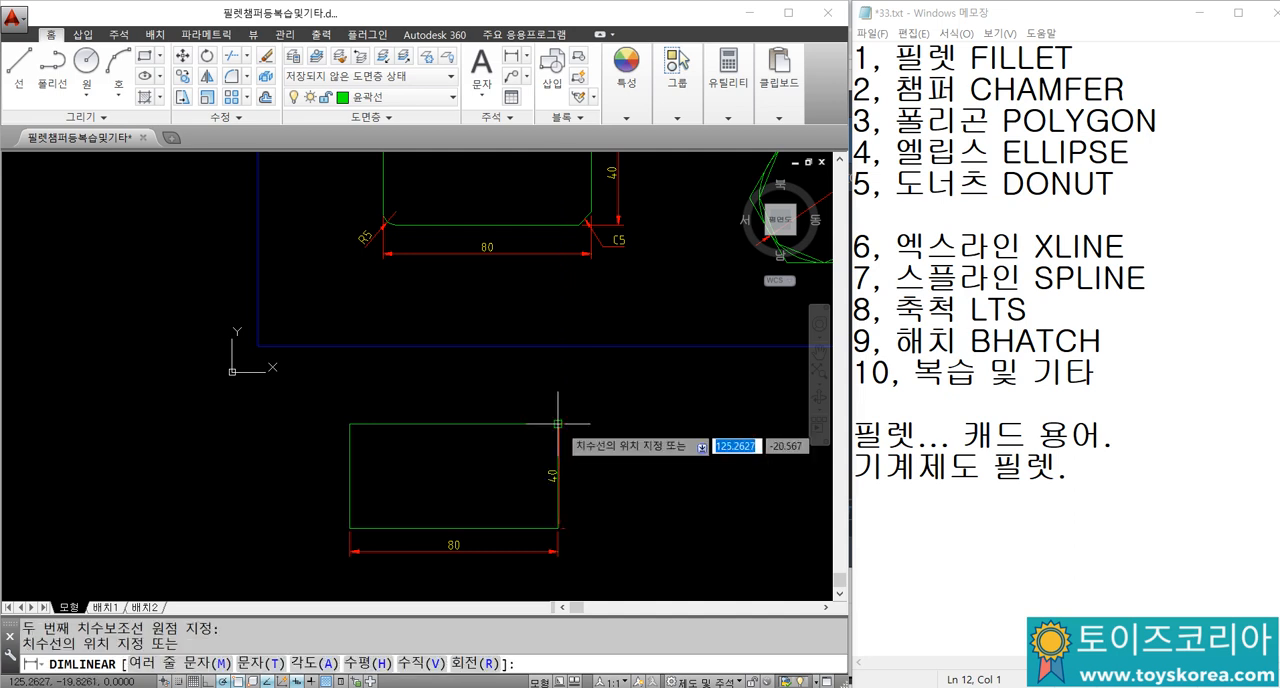
click(589, 471)
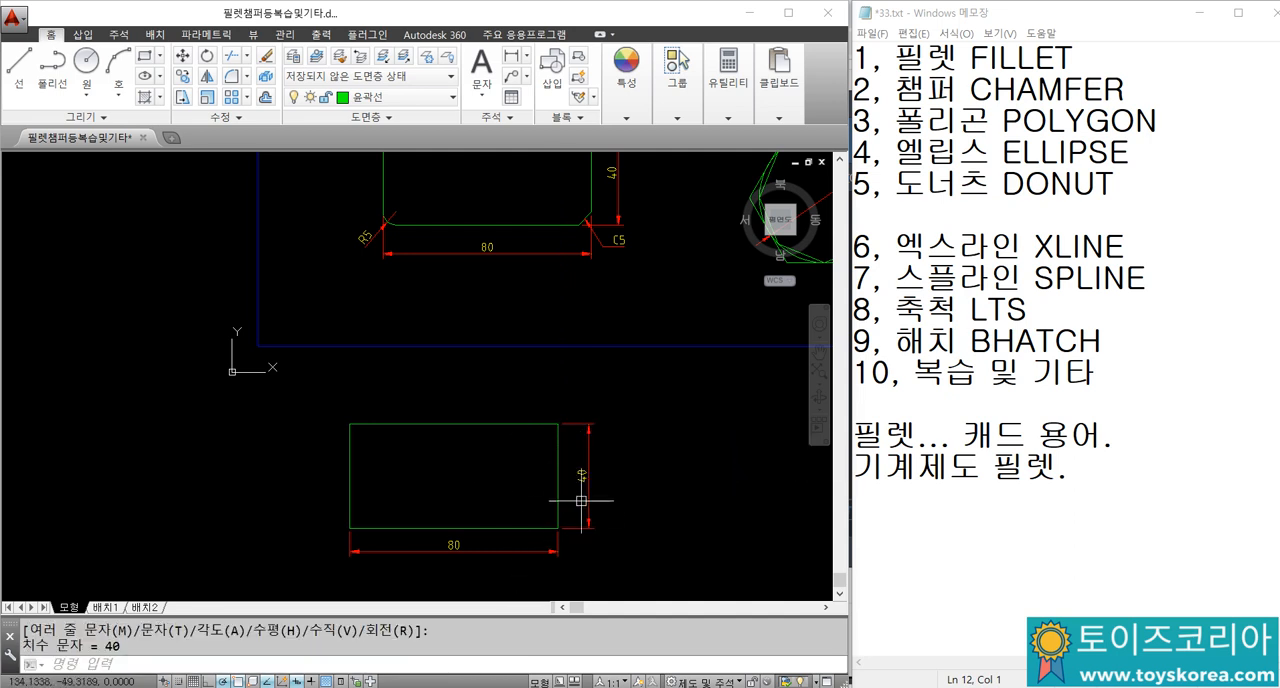
Step: Erase both linear dimensions from the new rectangle
click(582, 476)
click(455, 550)
text(e)
key(Return)
Step: Examine the example rectangle's rounded and chamfered corners together with their R5 and C5 annotations
mouse_move(460, 352)
middle_down()
mouse_move(491, 446)
mouse_move(511, 320)
mouse_move(487, 410)
middle_up()
middle_drag(459, 233, 460, 259)
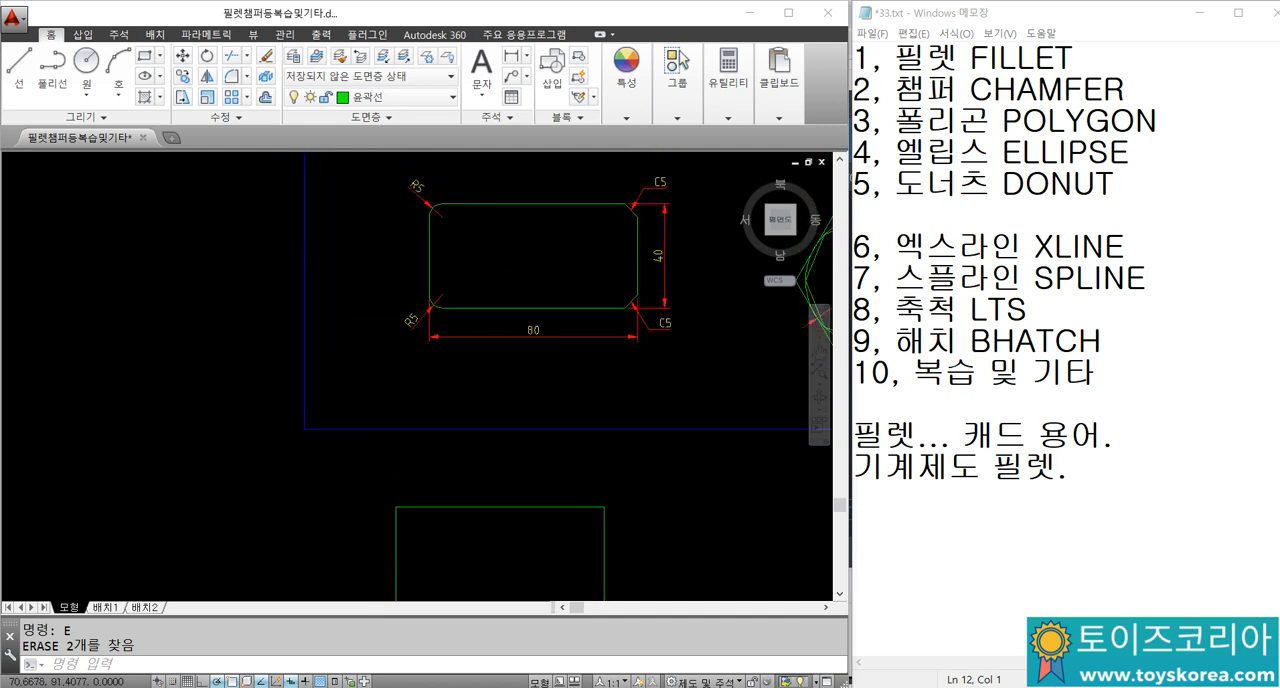
scroll(460, 219, up, 2)
middle_drag(422, 197, 383, 240)
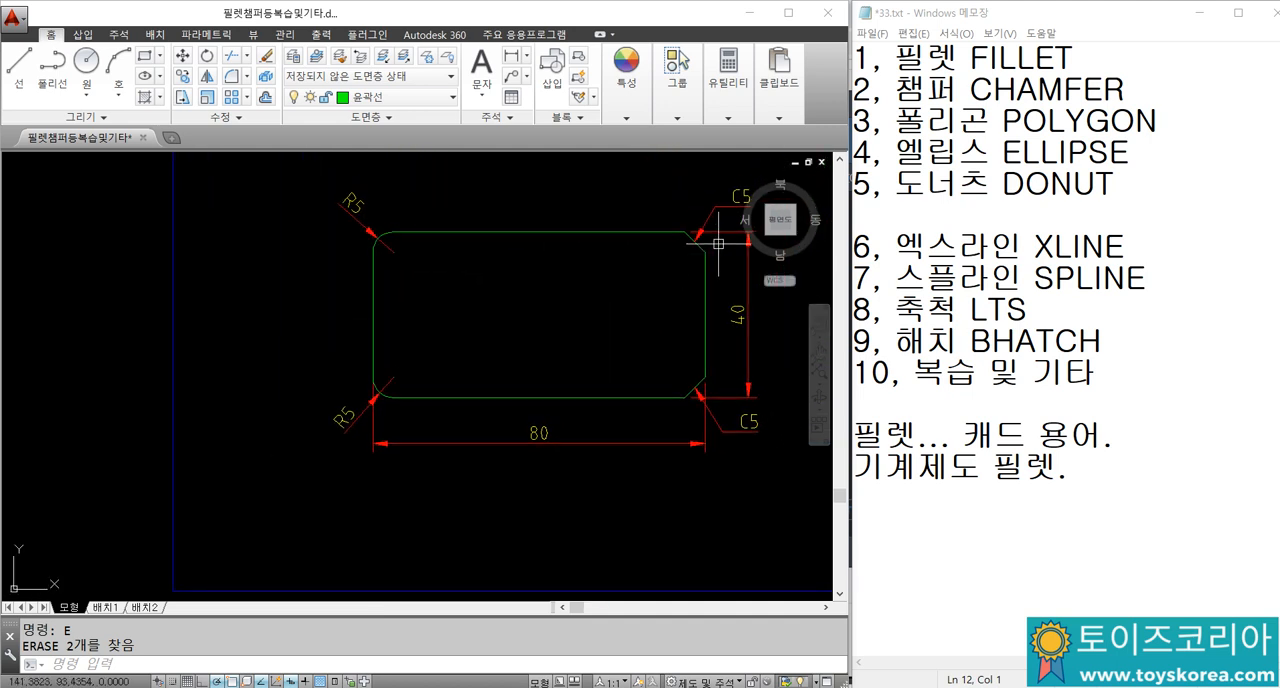
middle_drag(702, 259, 586, 257)
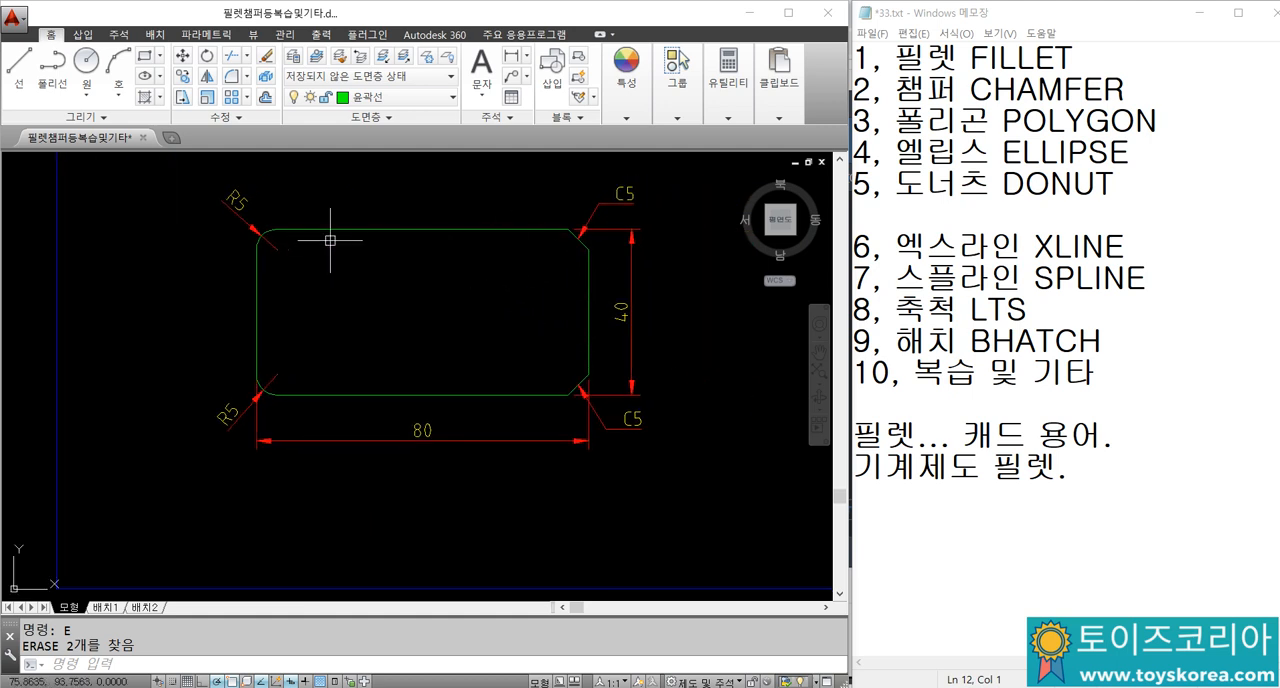
scroll(582, 232, up, 4)
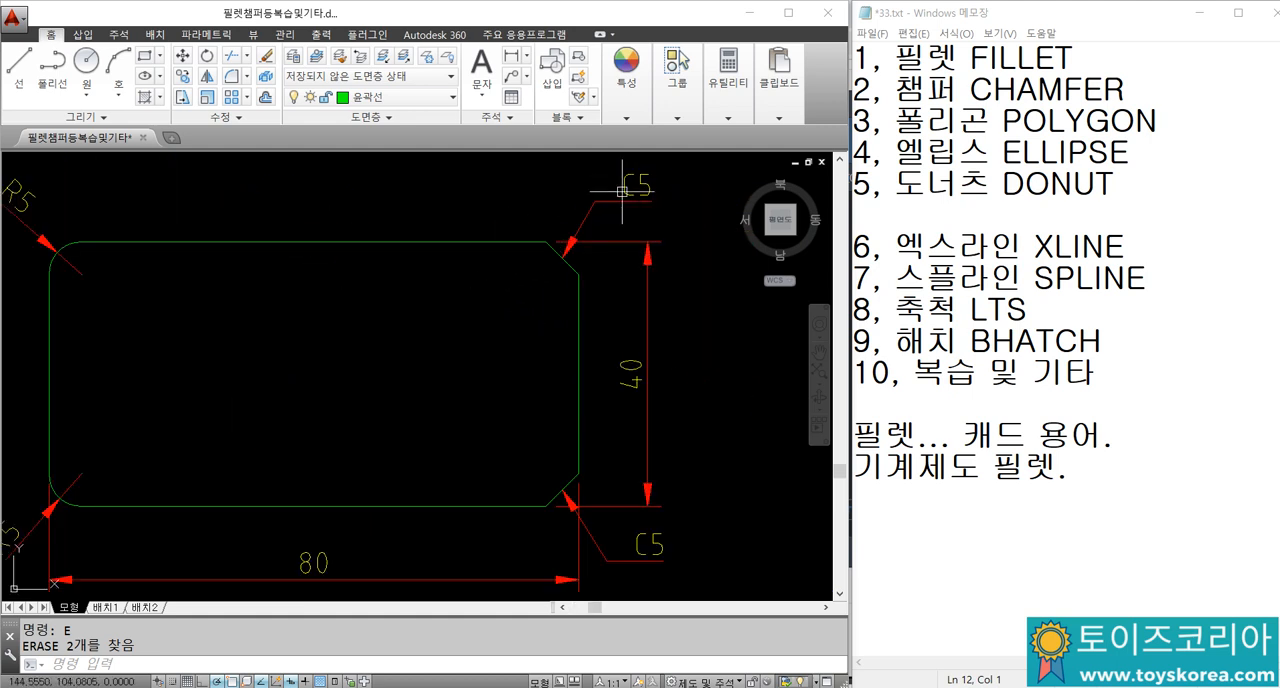
scroll(611, 184, down, 2)
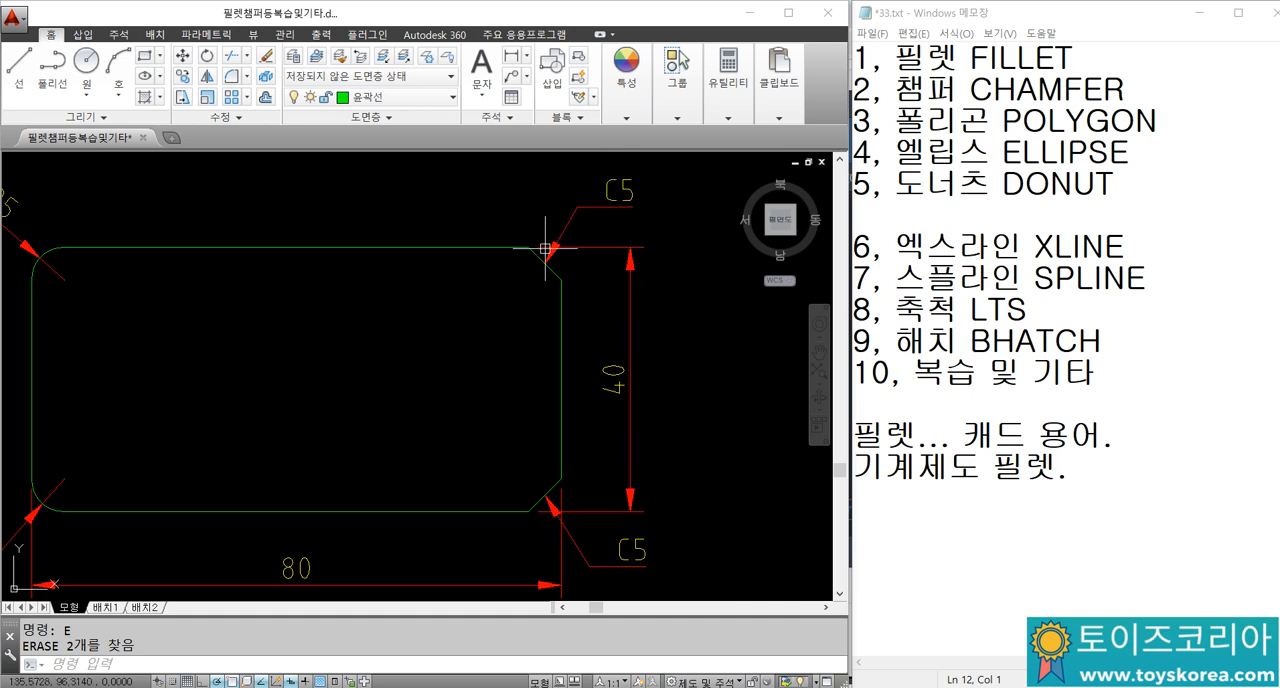
scroll(545, 247, up, 3)
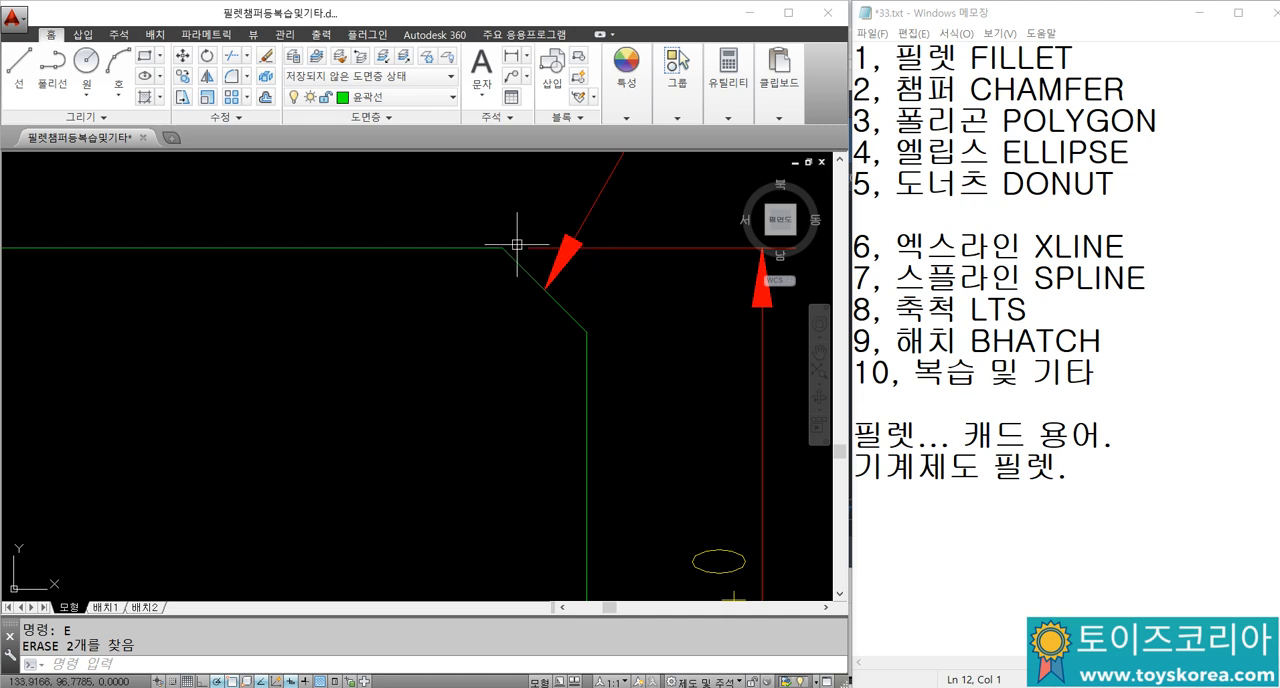
scroll(541, 261, down, 2)
middle_drag(541, 261, 511, 363)
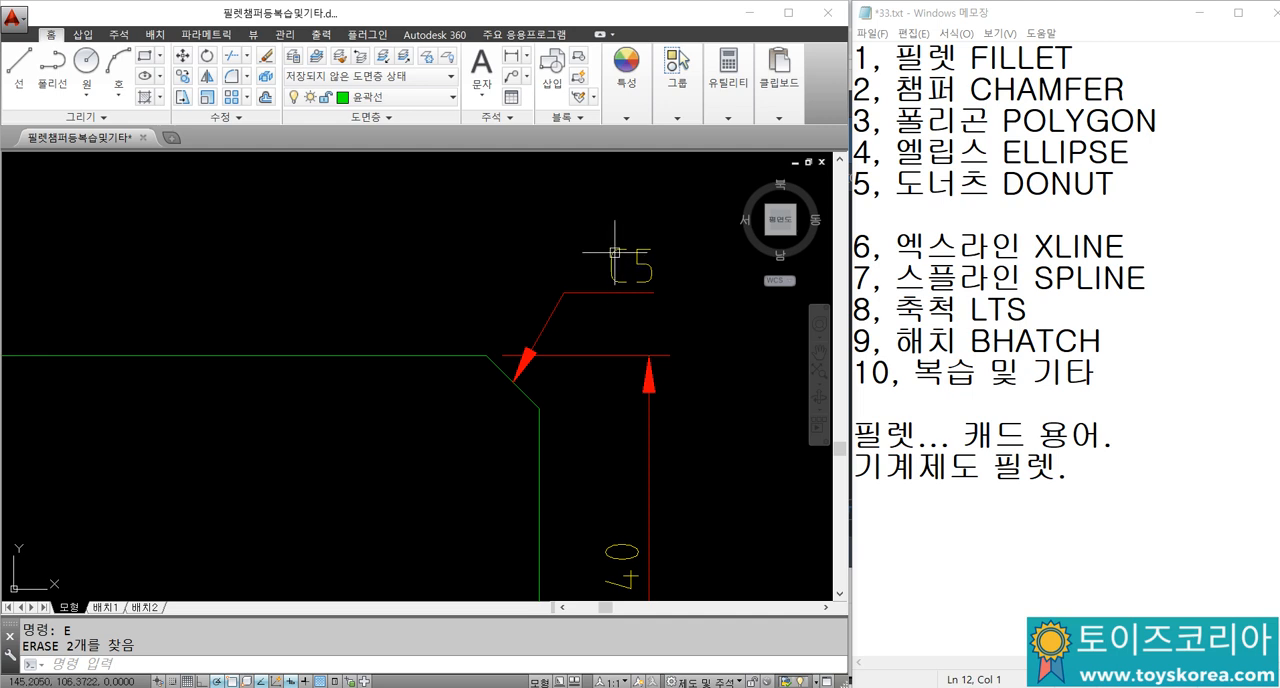
scroll(499, 355, up, 4)
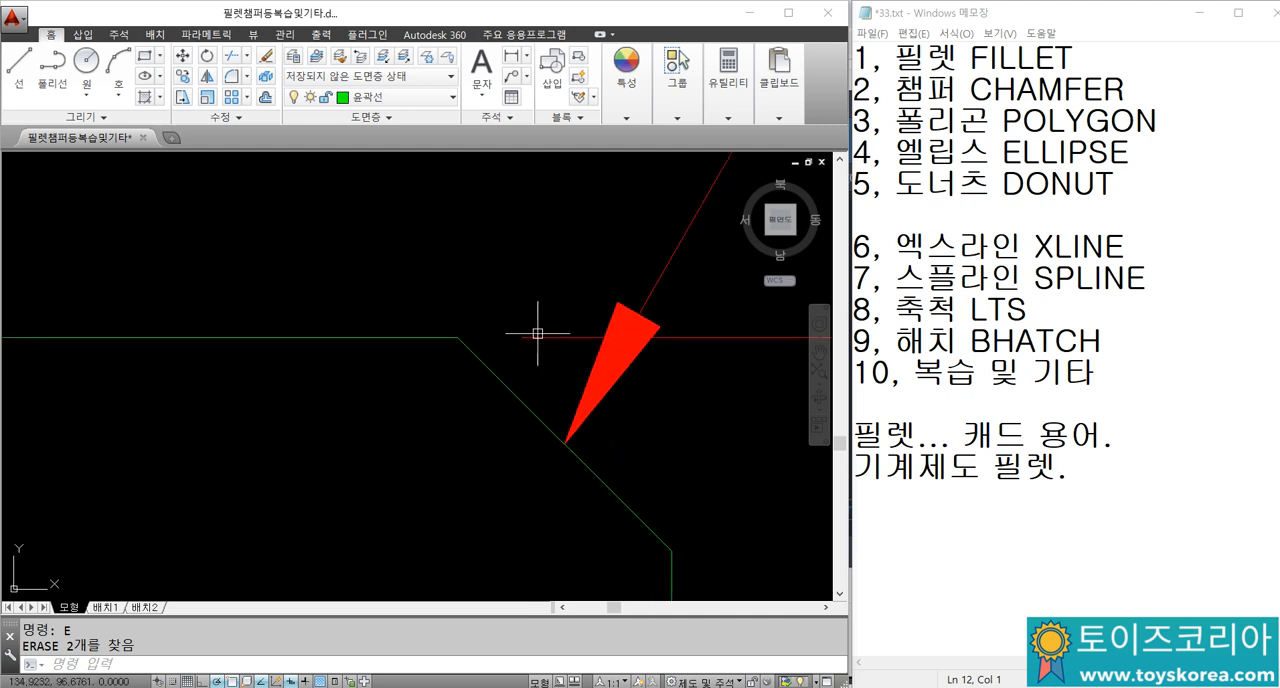
scroll(534, 350, down, 2)
scroll(661, 486, up, 2)
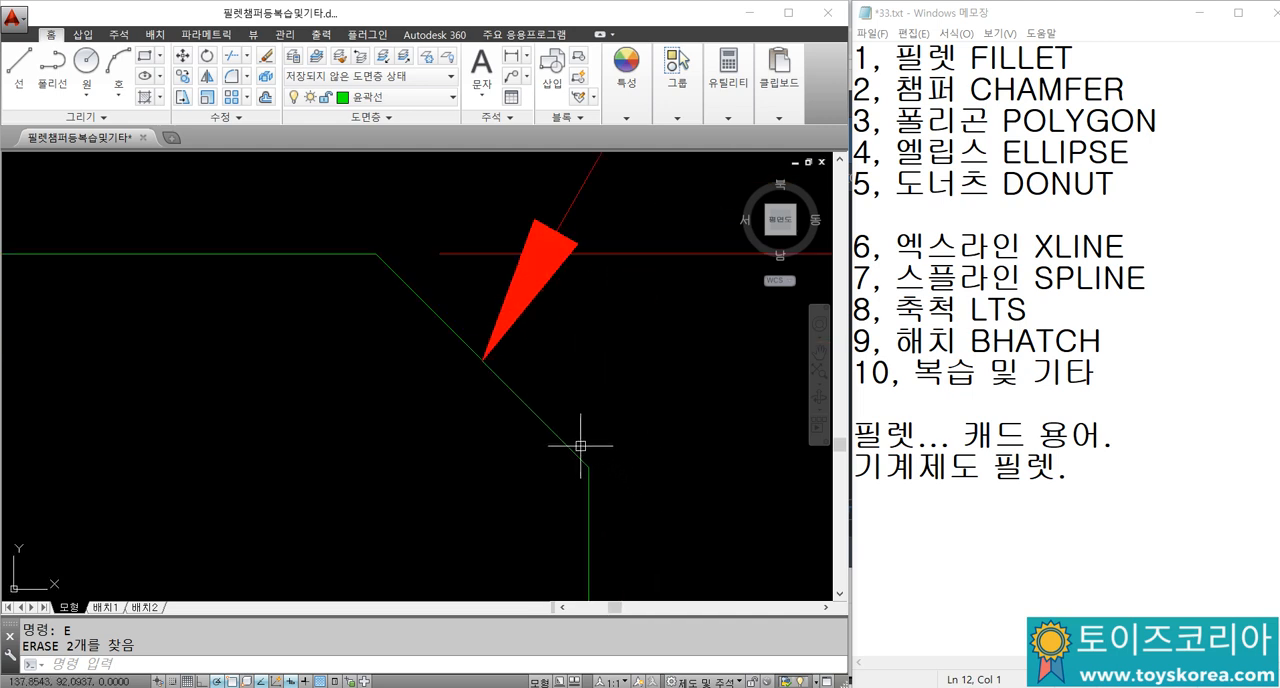
scroll(601, 347, down, 6)
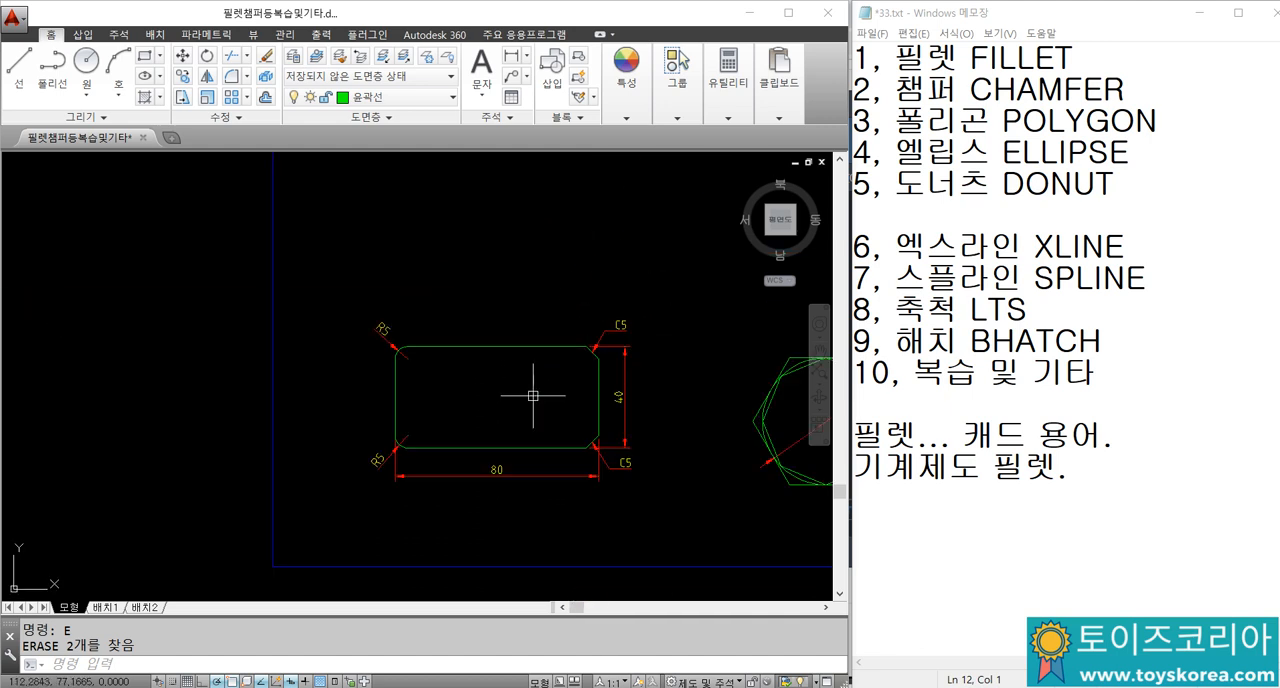
Step: Fillet the upper-left corner of the new plain rectangle with a radius of 5
middle_drag(487, 371, 500, 203)
scroll(505, 314, up, 1)
middle_drag(500, 331, 511, 158)
middle_drag(490, 512, 511, 363)
scroll(397, 394, up, 1)
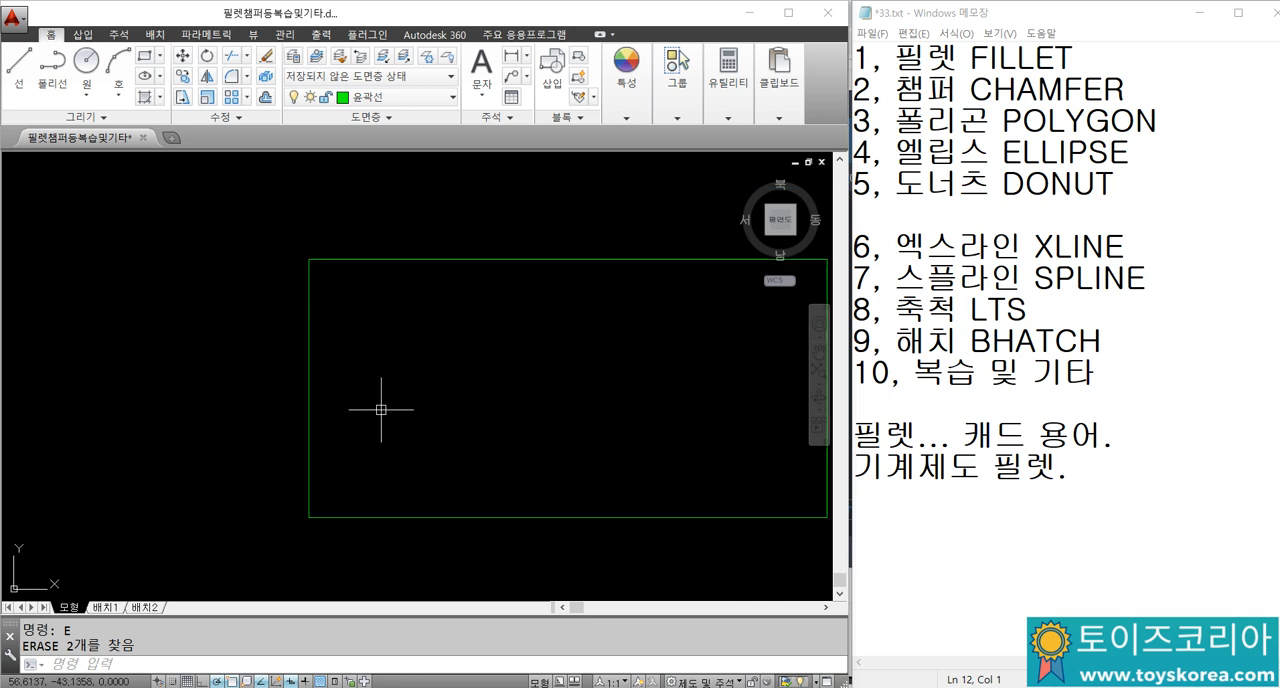
middle_drag(381, 410, 252, 384)
text(f)
key(Return)
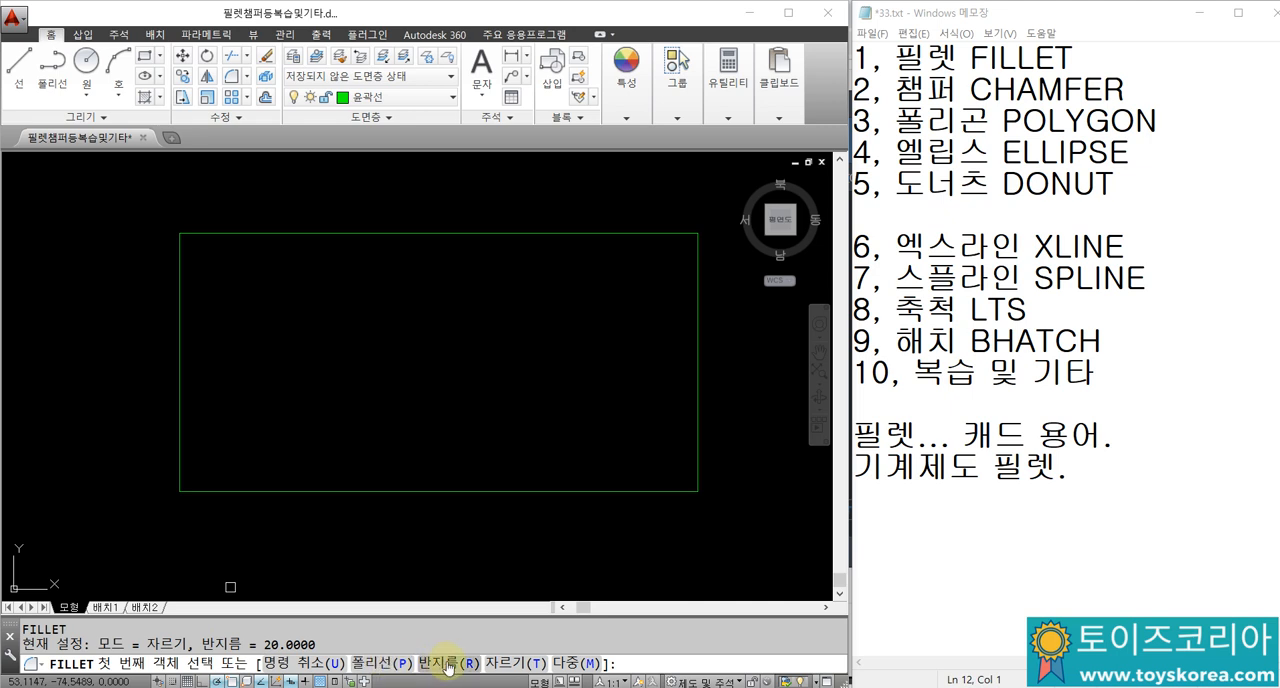
text(r)
key(Return)
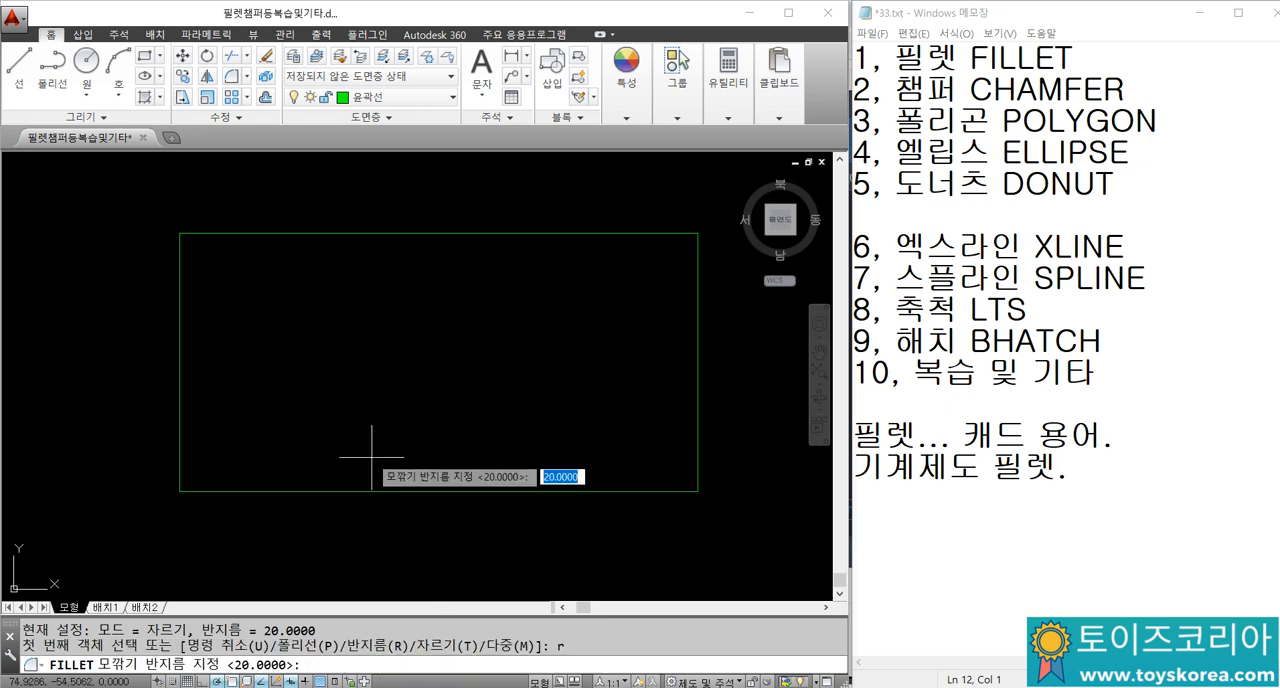
text(5)
key(Return)
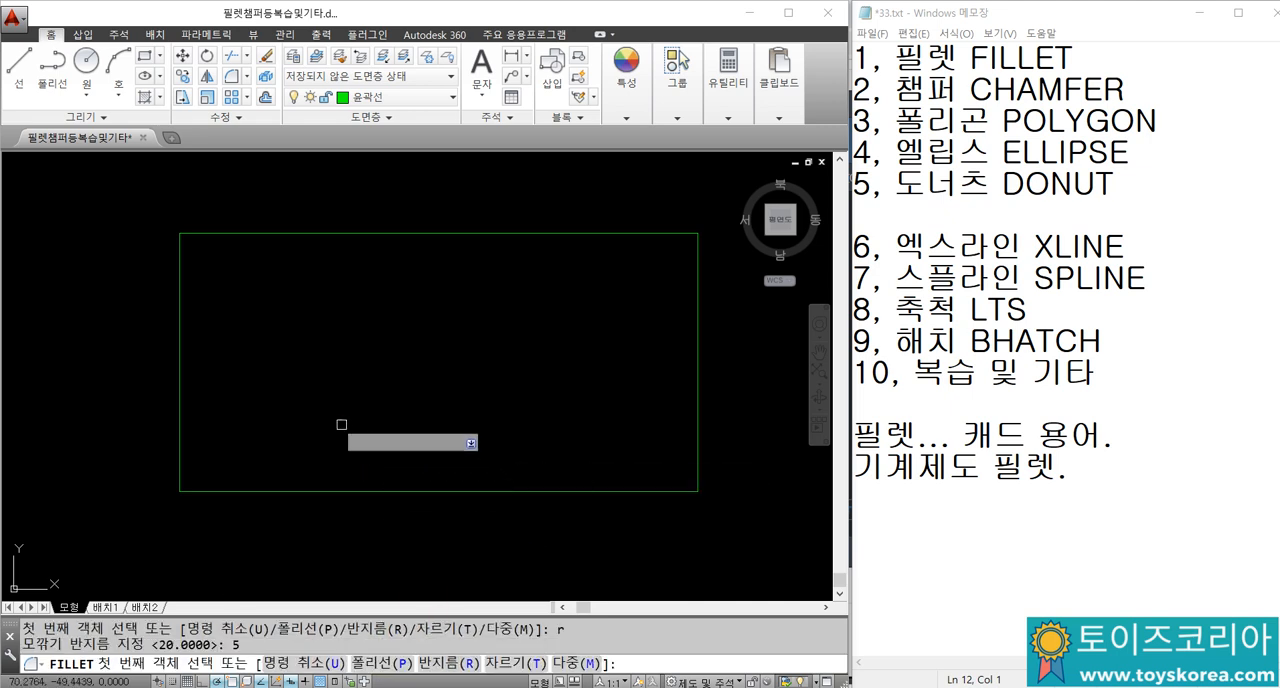
click(181, 282)
click(208, 245)
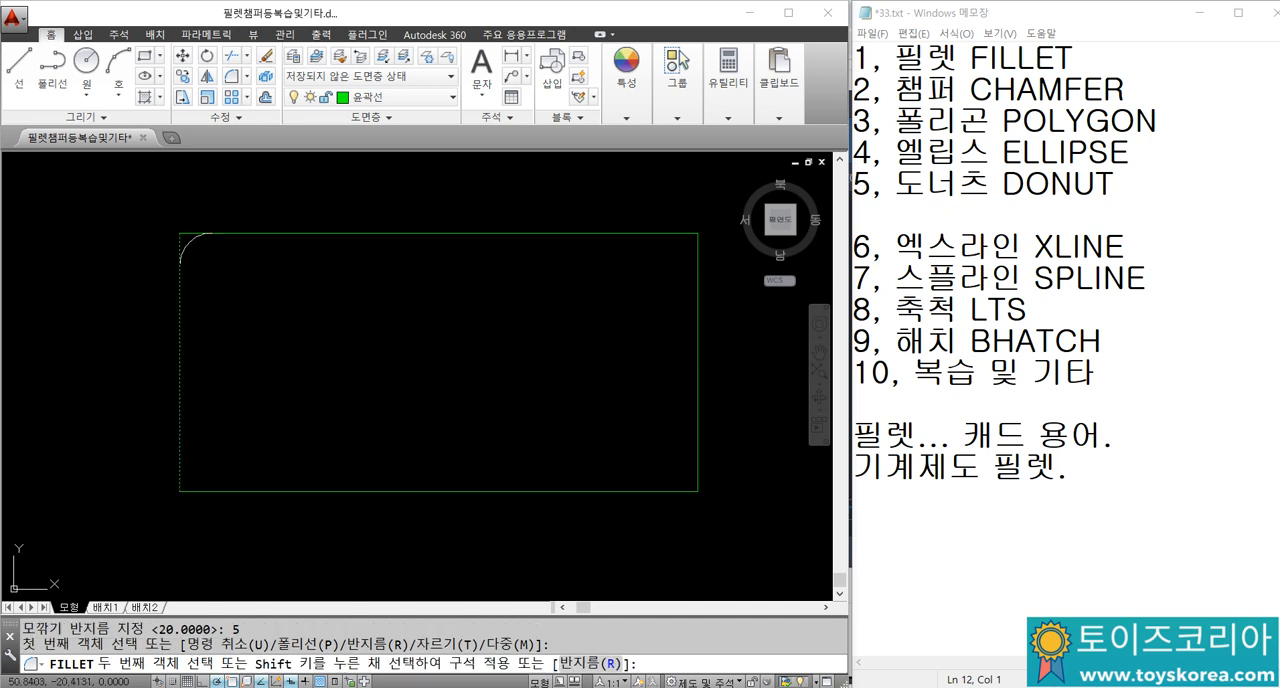
Step: Fillet the lower-left corner of the rectangle with the same radius of 5
key(Return)
click(182, 449)
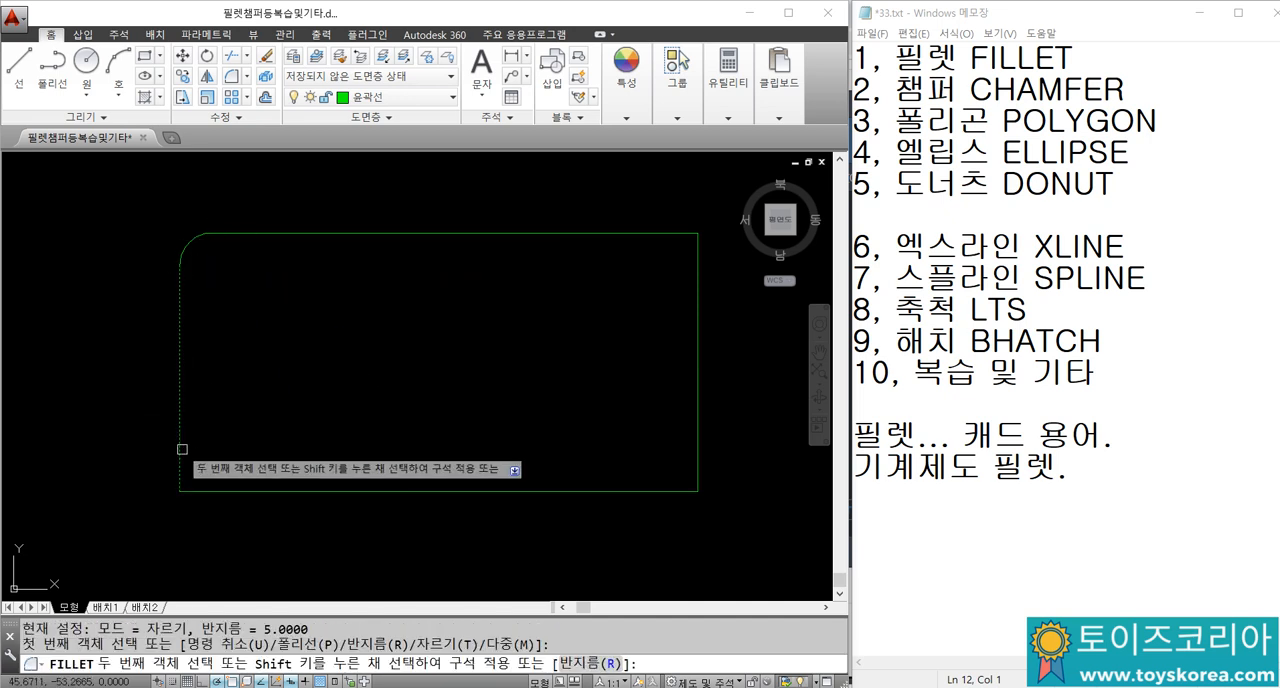
click(231, 491)
middle_drag(174, 252, 192, 266)
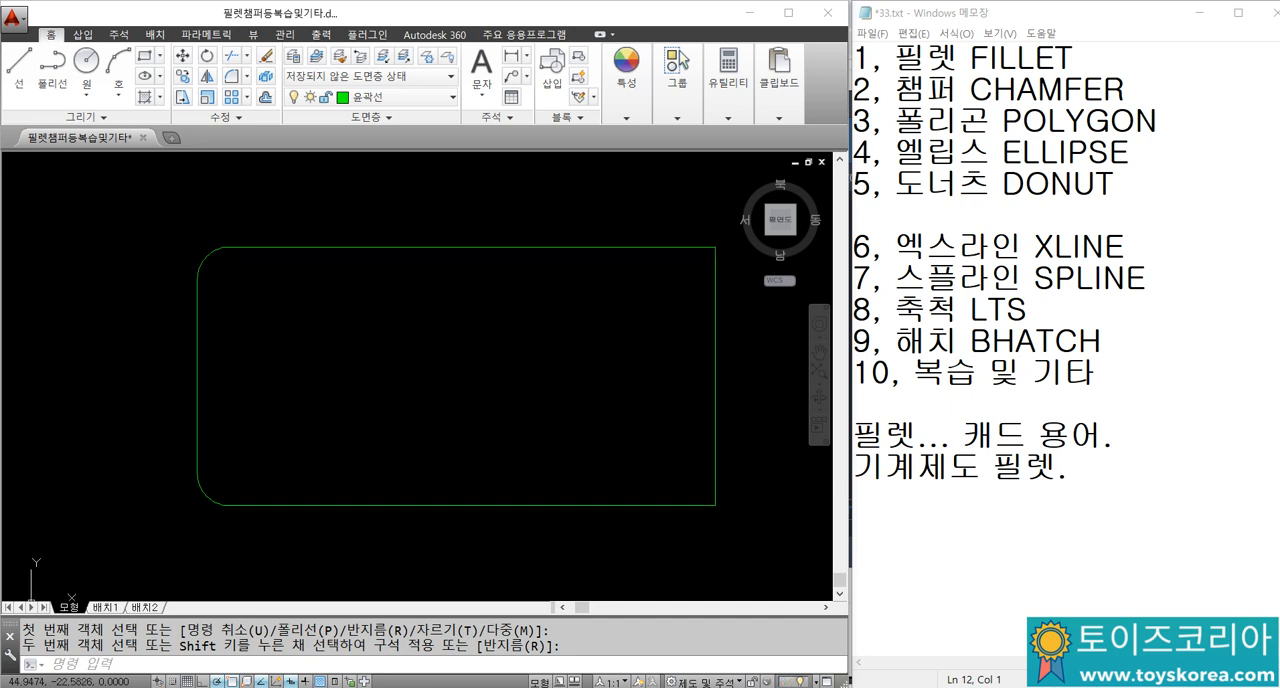
text(dra)
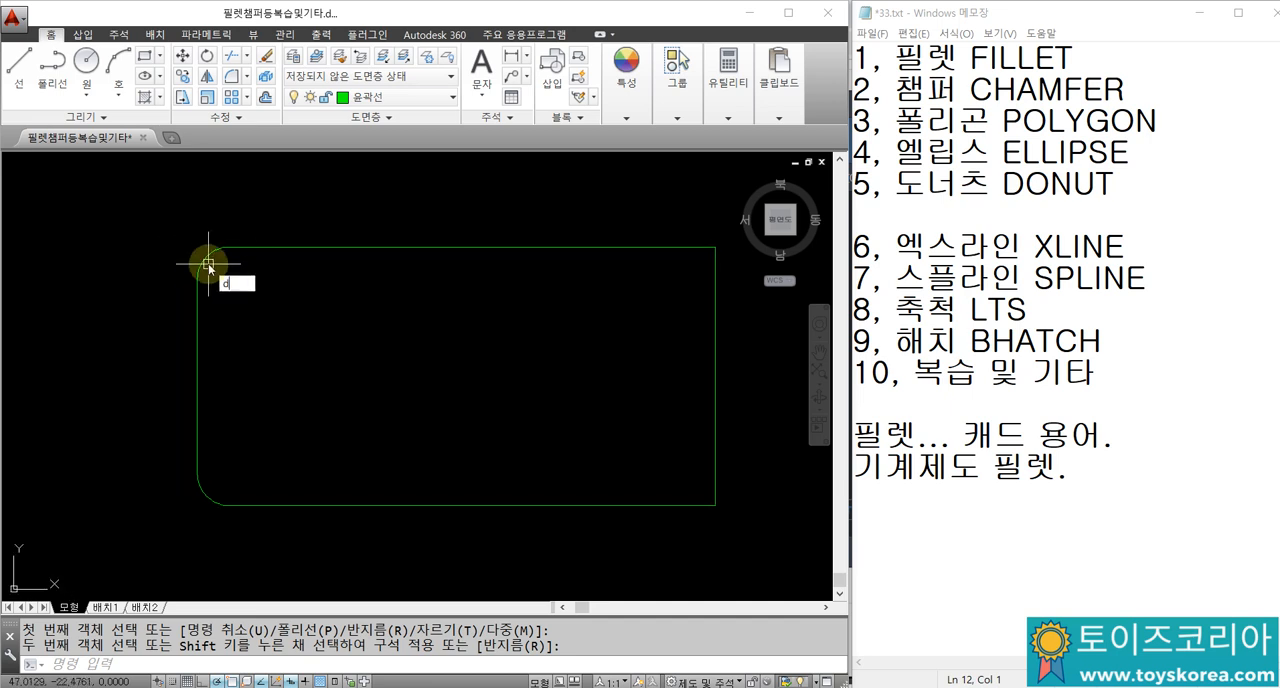
key(Return)
key(Escape)
key(Escape)
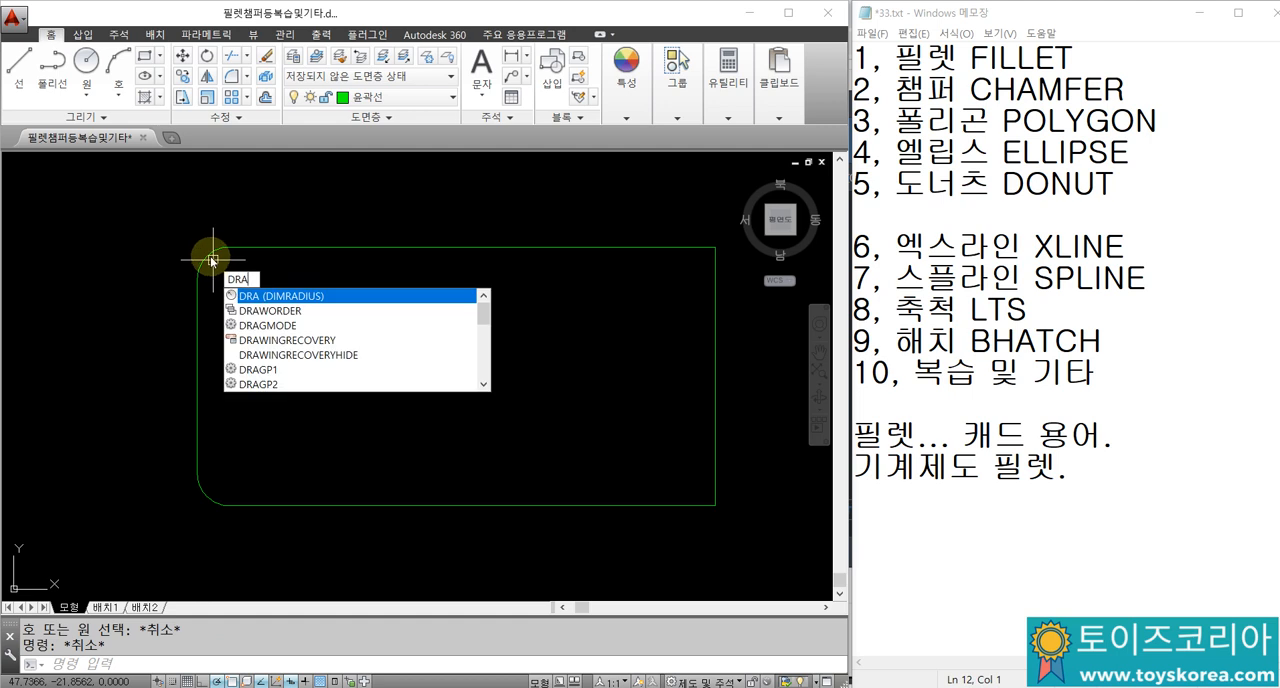
Step: Add radius dimensions to the two filleted corners on the rectangle's left side
key(Return)
click(206, 256)
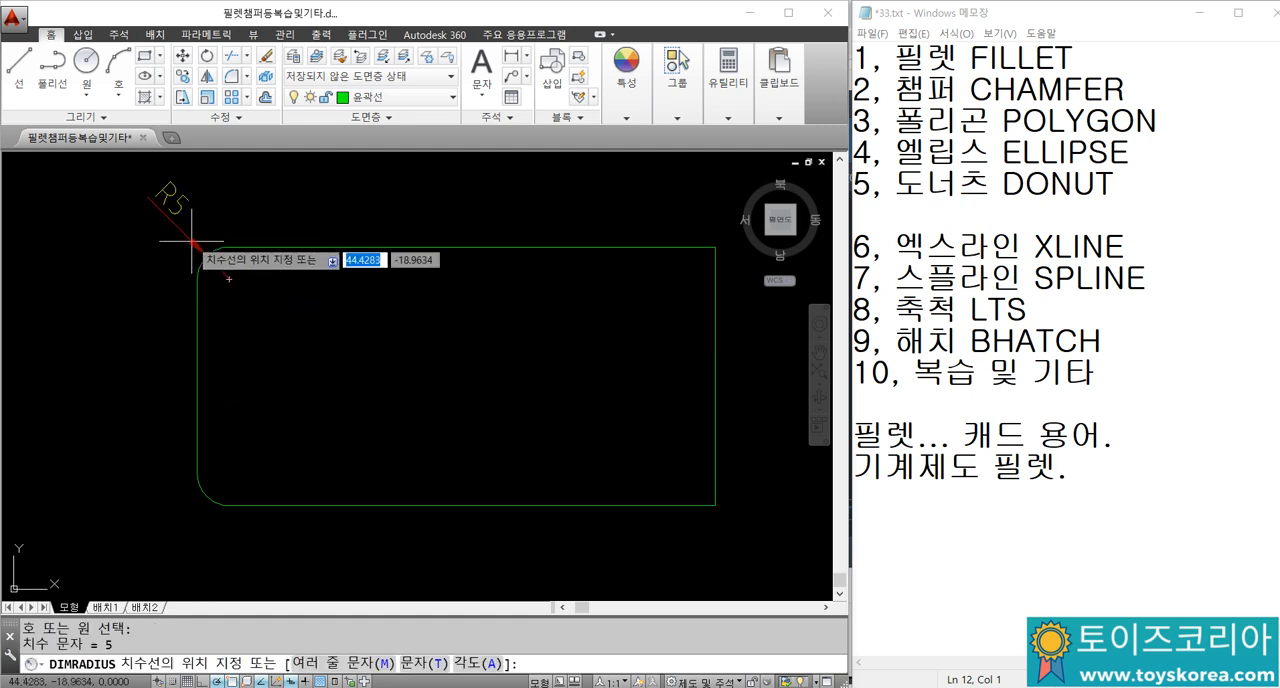
text(dra)
key(Return)
click(202, 495)
click(170, 528)
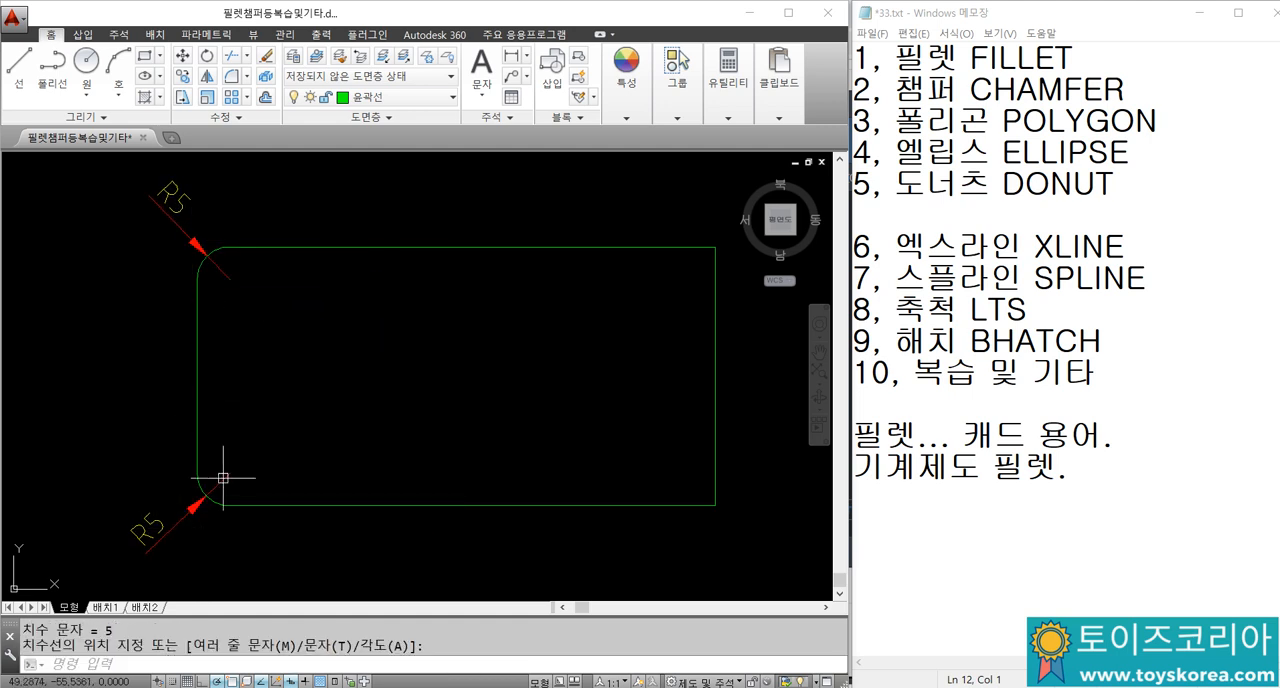
middle_drag(345, 439, 129, 464)
middle_drag(465, 292, 448, 312)
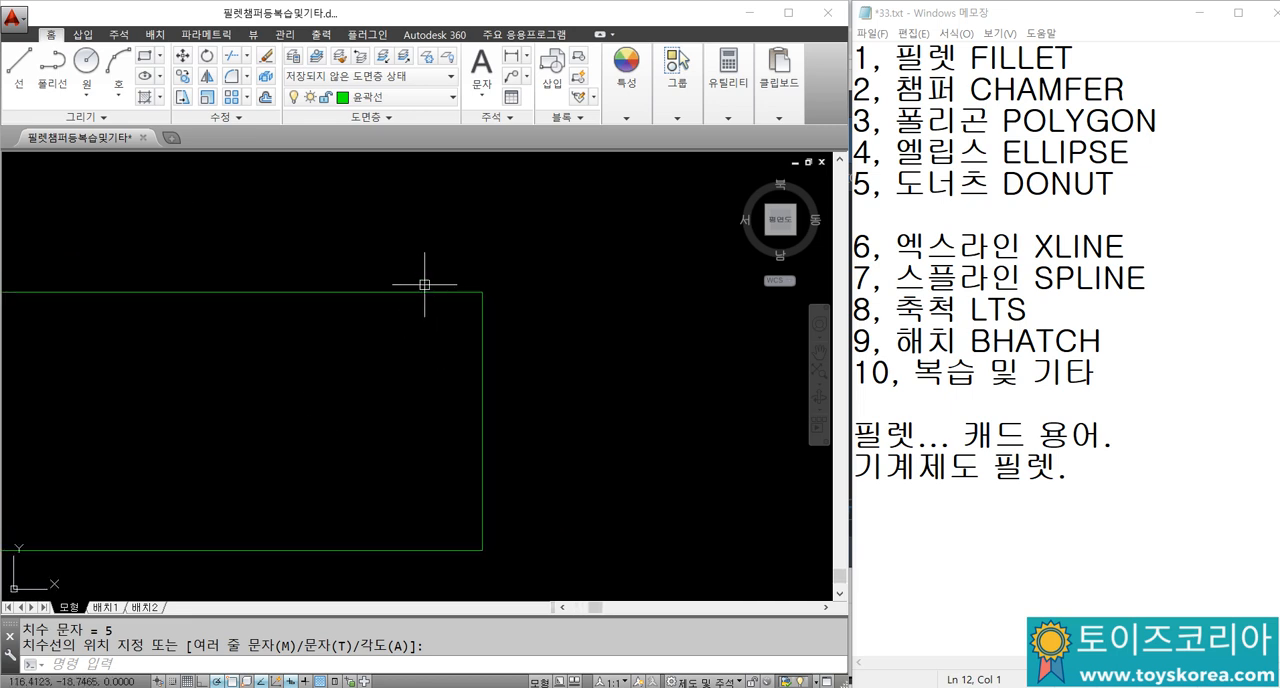
text(CHA)
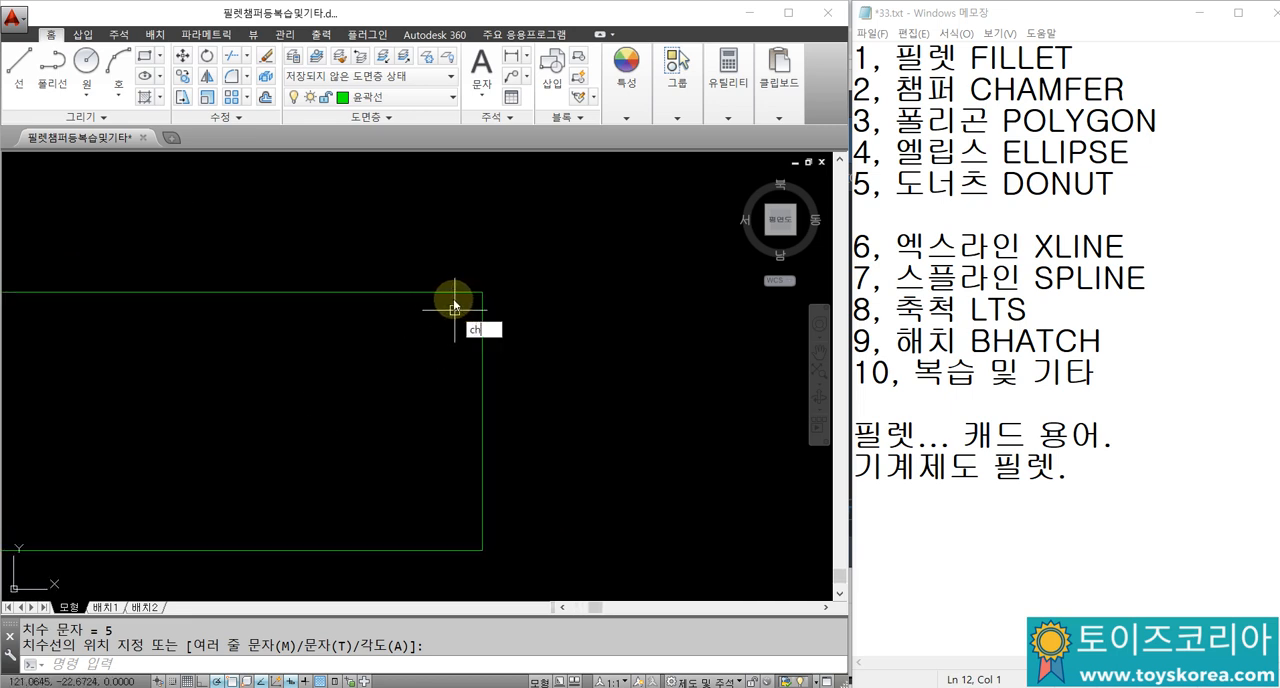
key(Escape)
key(Escape)
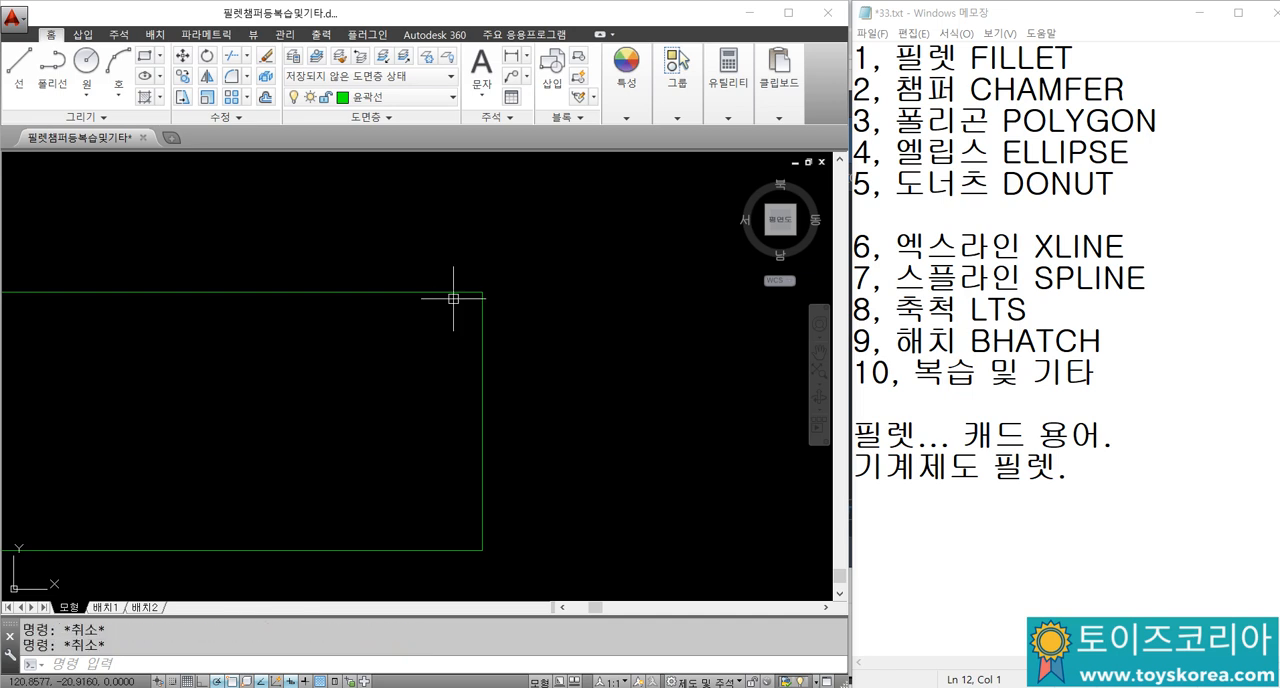
Step: Chamfer the upper-right corner of the rectangle with both chamfer distances set to 5
text(cha)
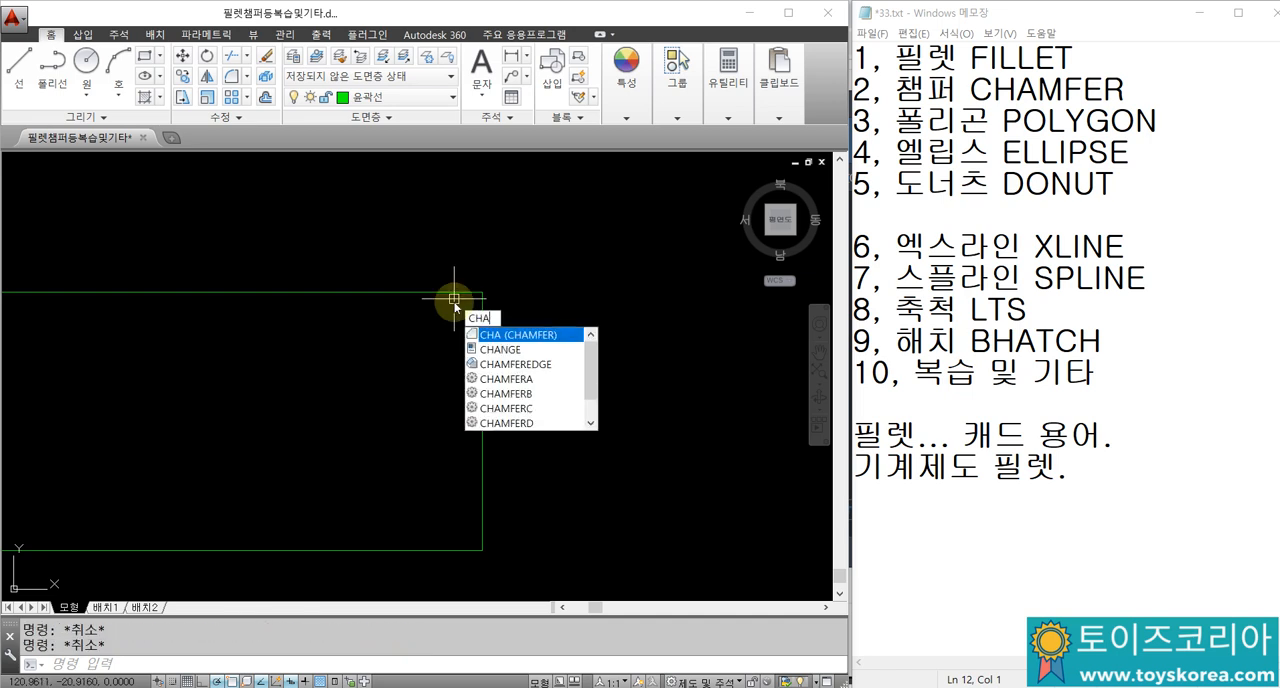
click(516, 333)
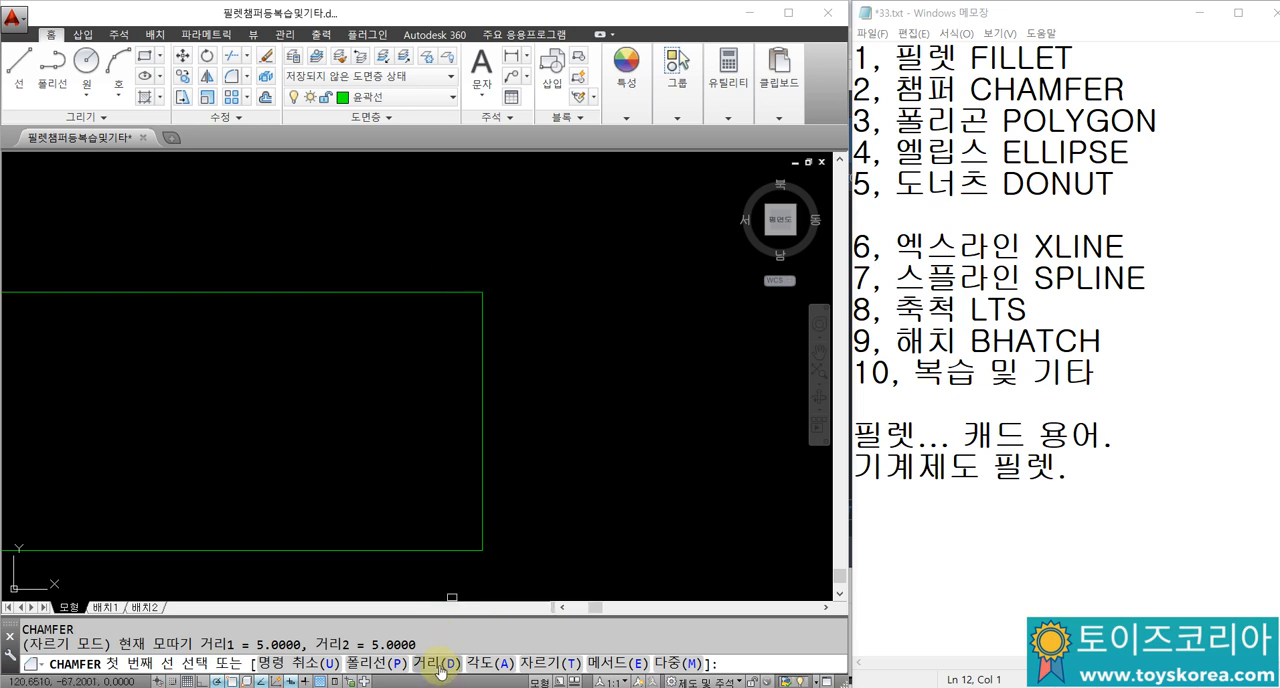
text(D)
key(Return)
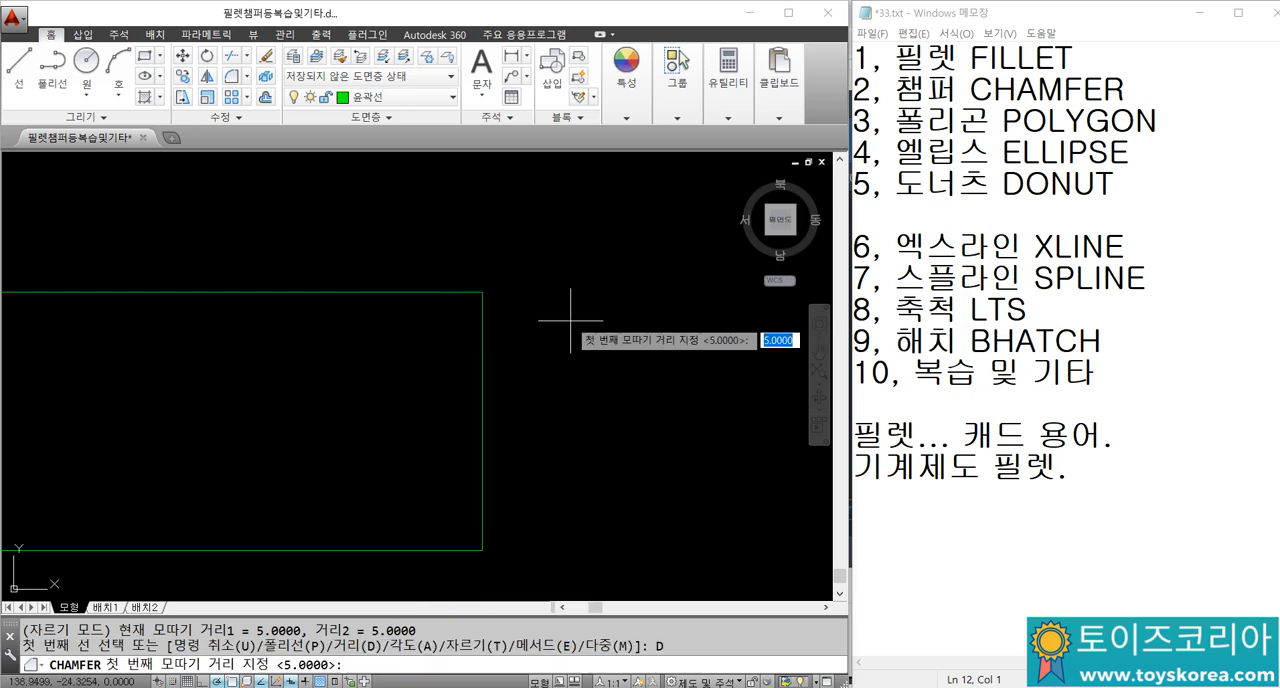
text(5)
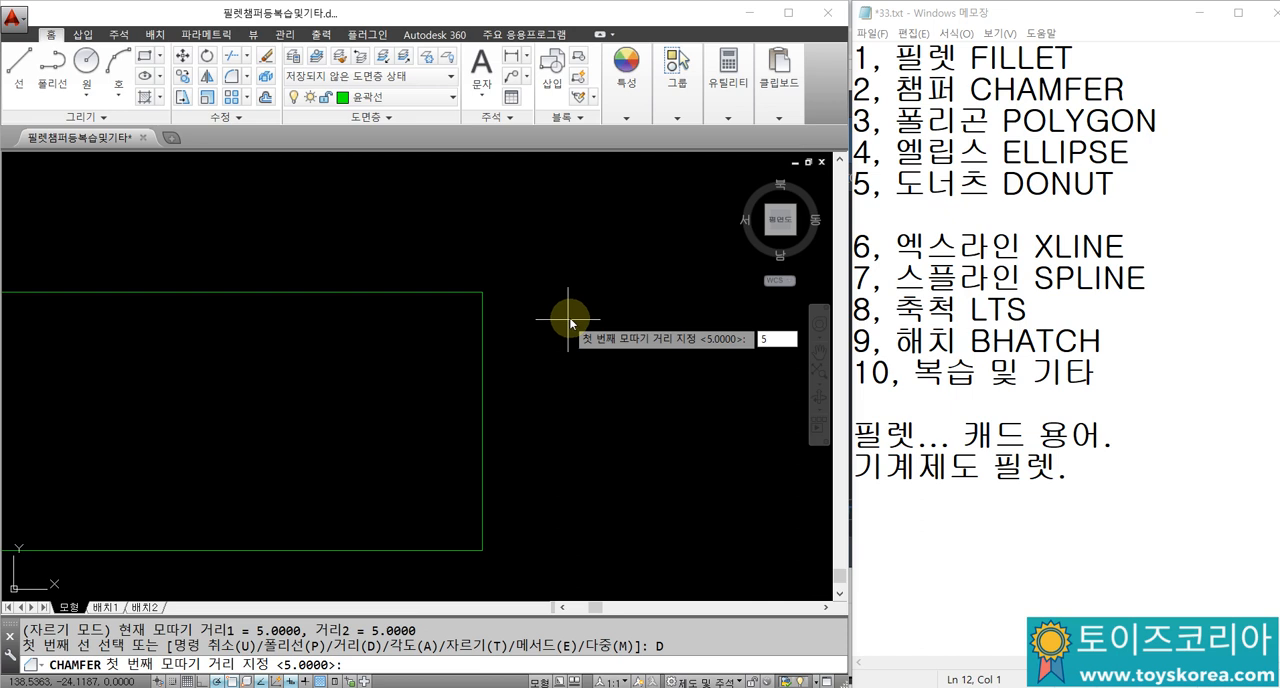
key(Return)
key(Return)
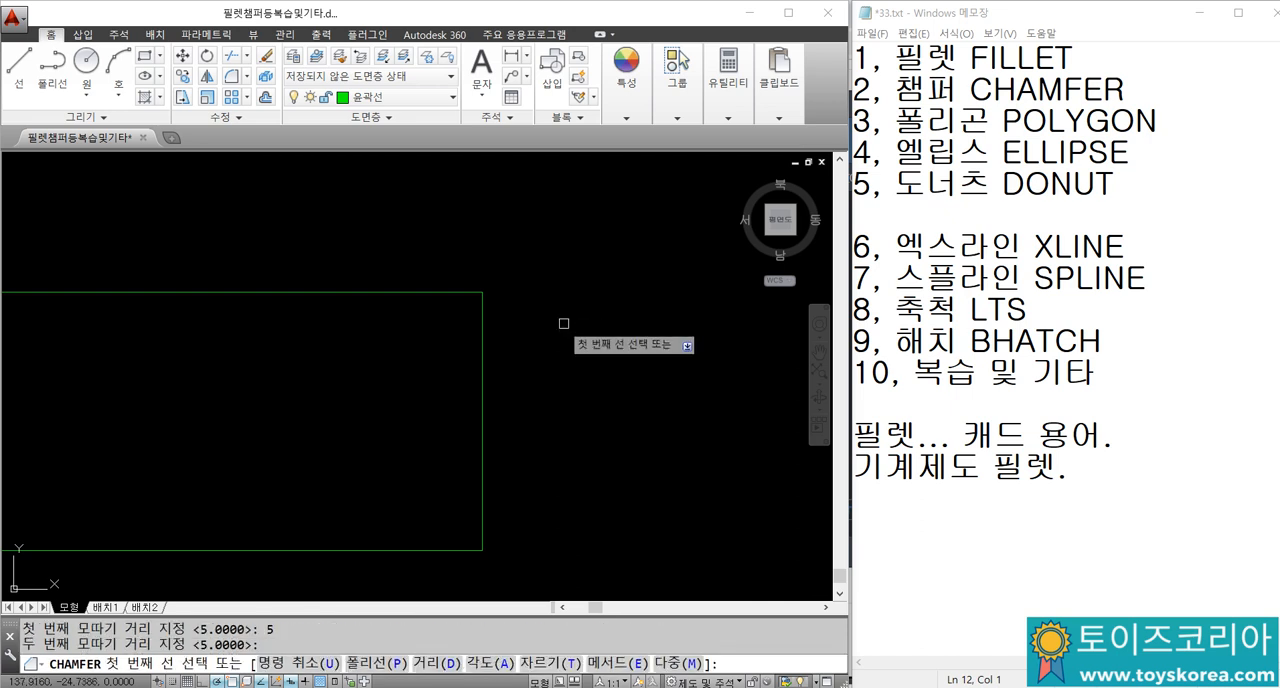
click(451, 291)
click(480, 319)
Step: Chamfer the lower-right corner of the rectangle with the same distances
key(Return)
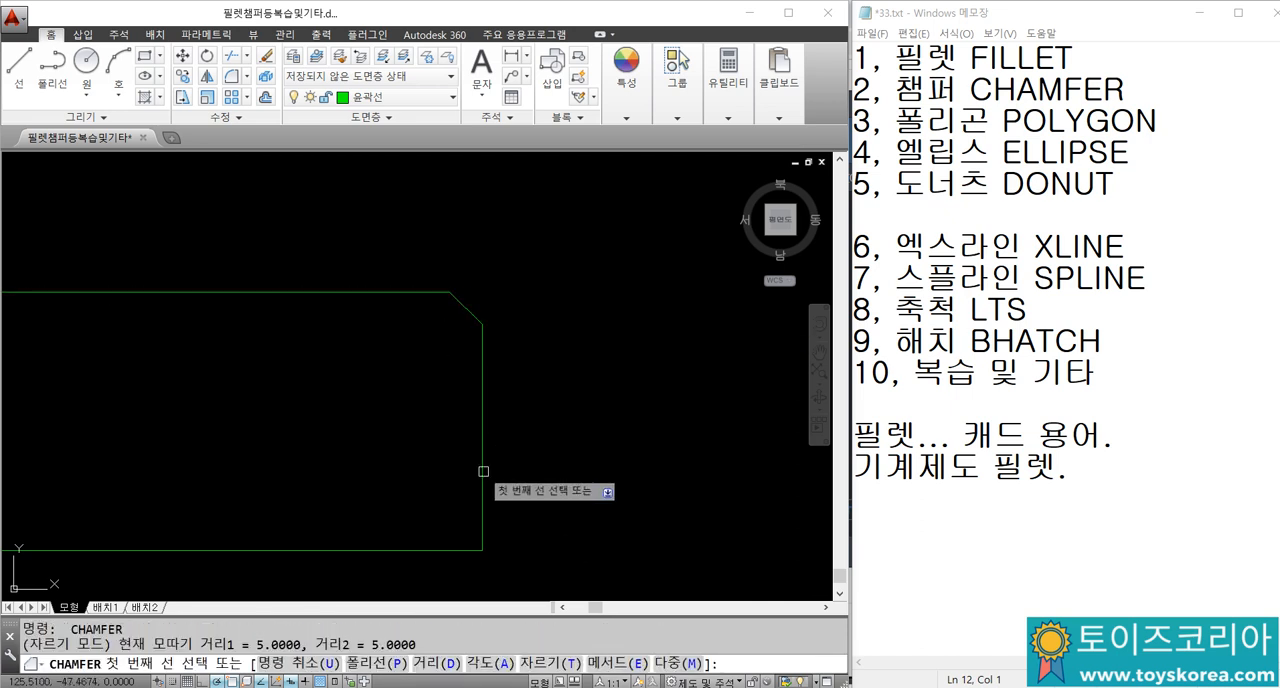
click(483, 468)
click(451, 549)
Step: Add horizontal and vertical linear dimensions to the upper-right chamfer
text(dli)
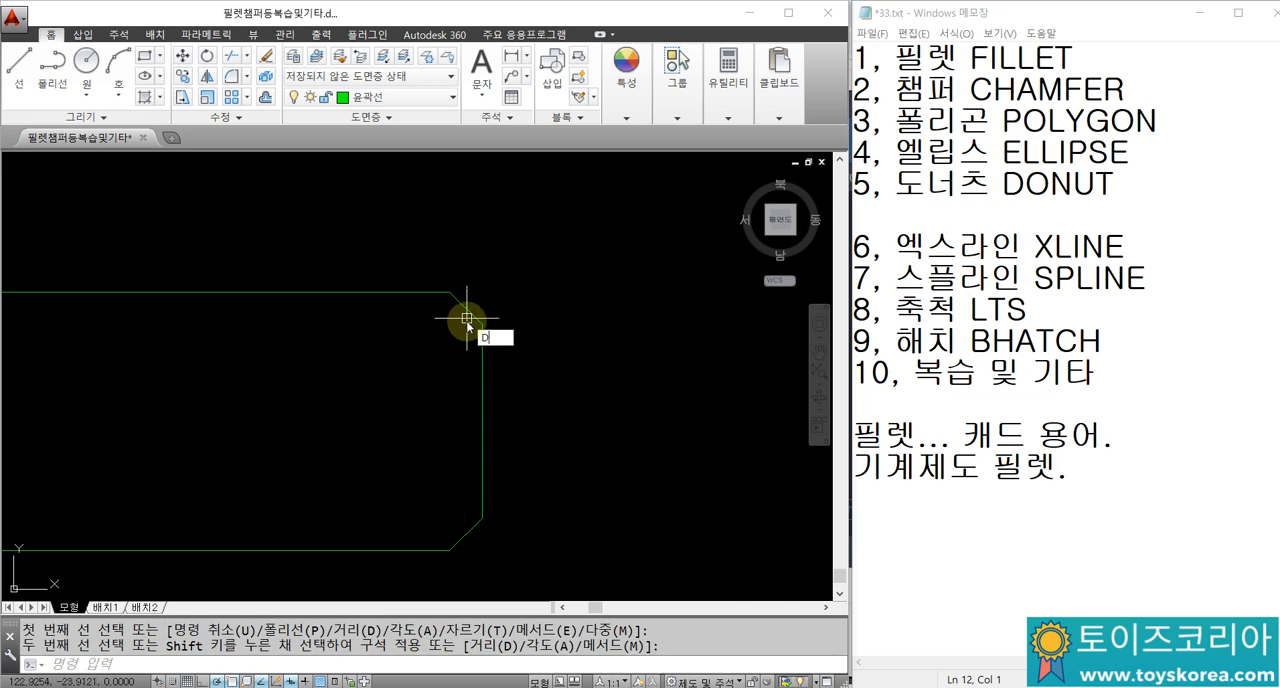
key(Return)
click(480, 320)
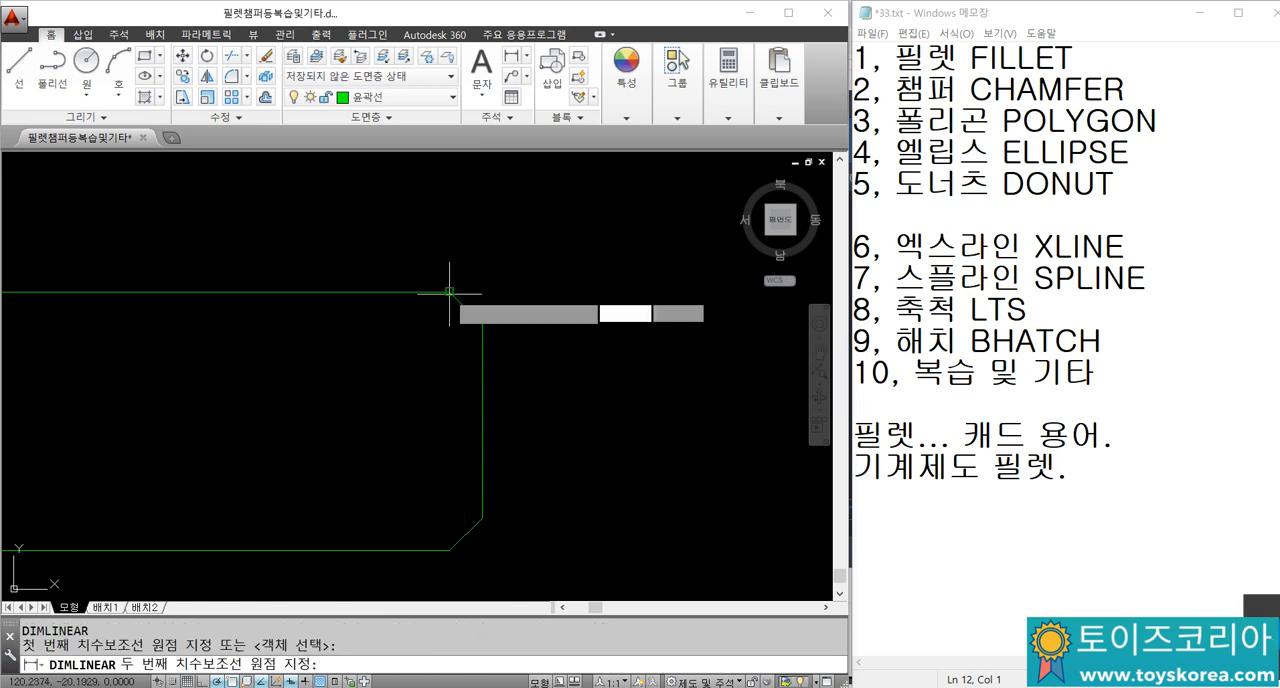
click(450, 291)
click(450, 250)
key(Return)
click(450, 291)
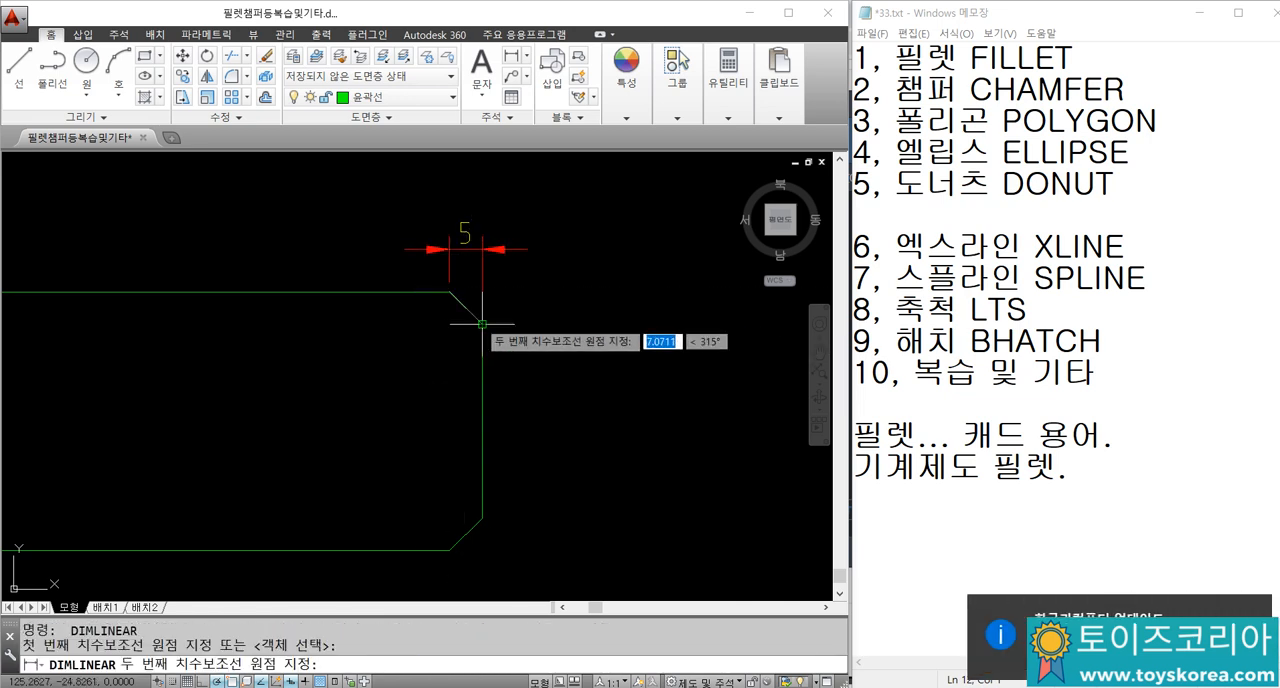
click(483, 322)
click(533, 300)
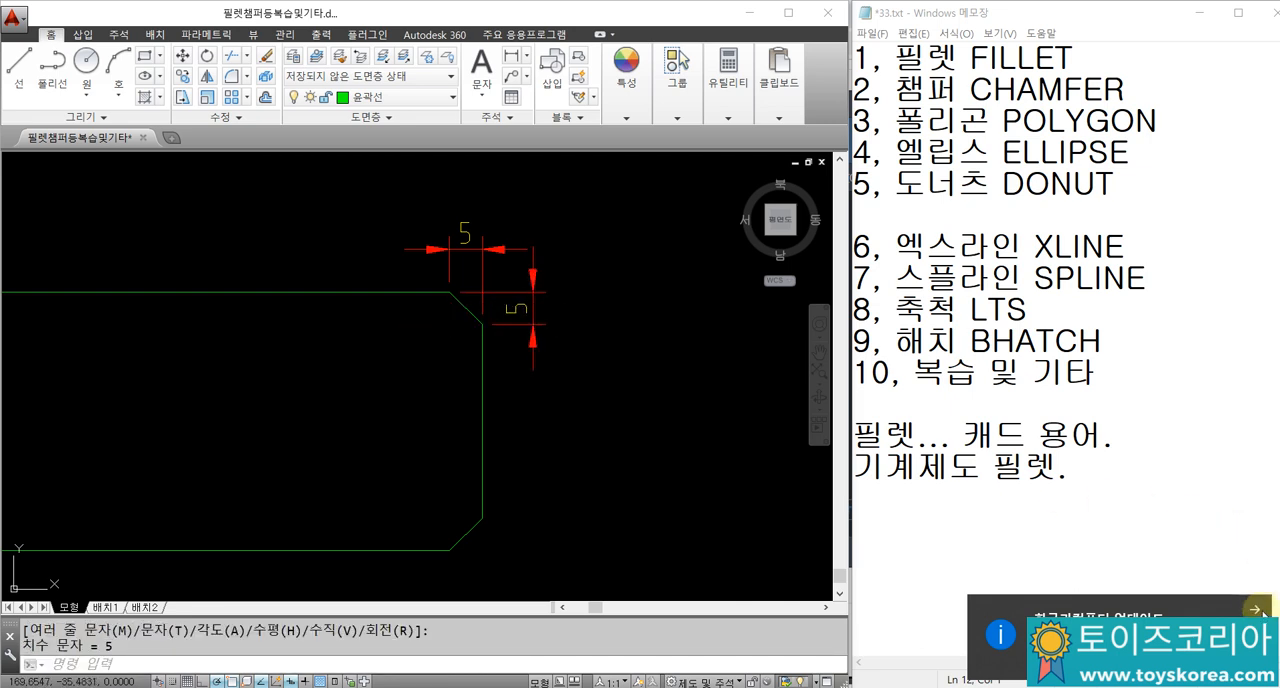
Step: Attach a quick leader with the text C5 to the lower-right chamfer
middle_drag(495, 232, 477, 266)
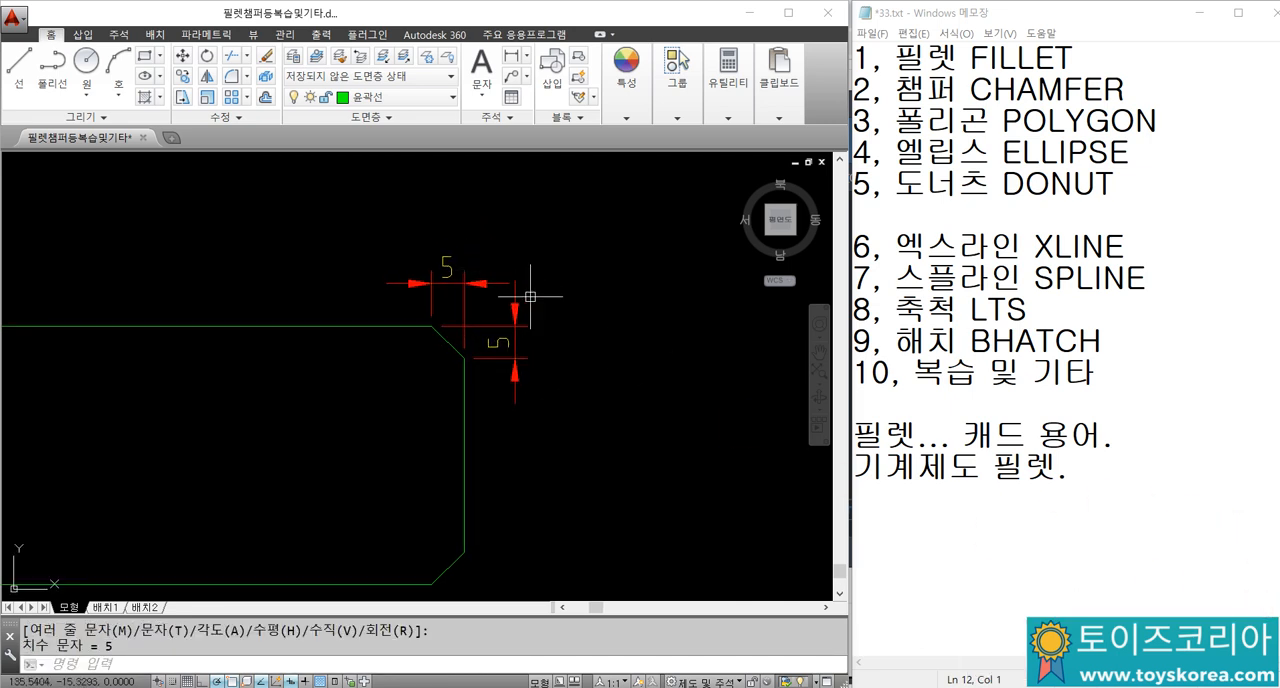
middle_drag(532, 377, 507, 300)
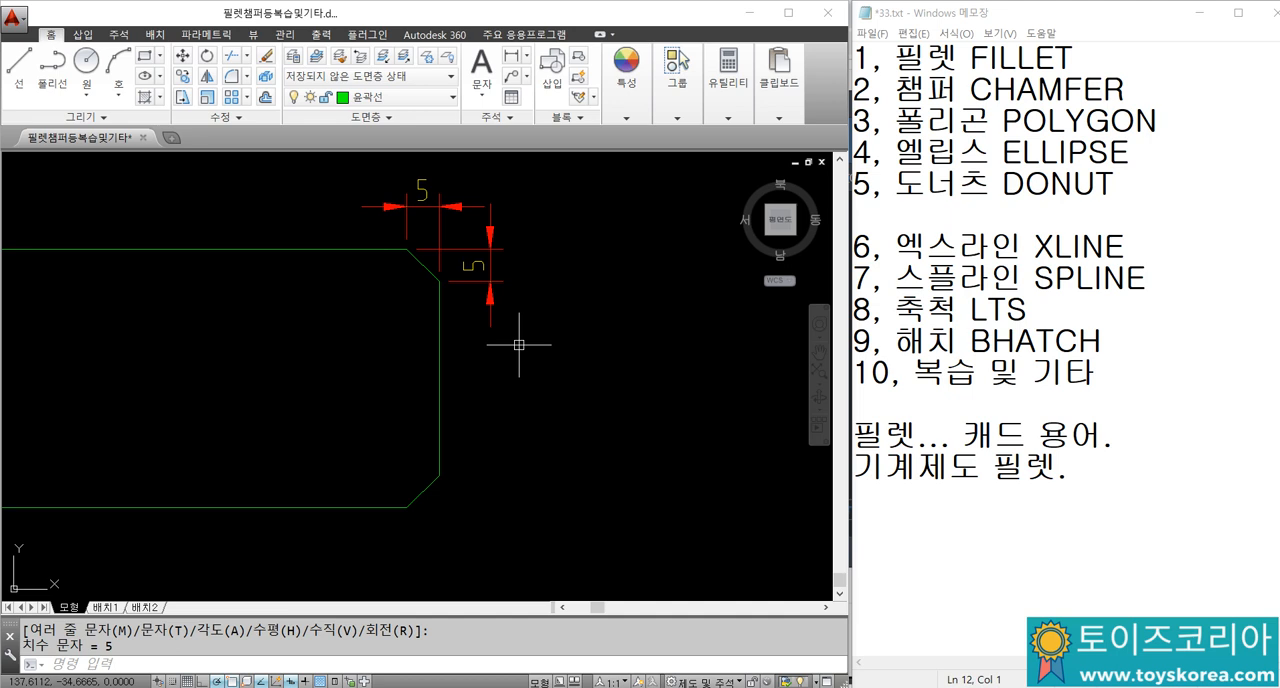
text(le)
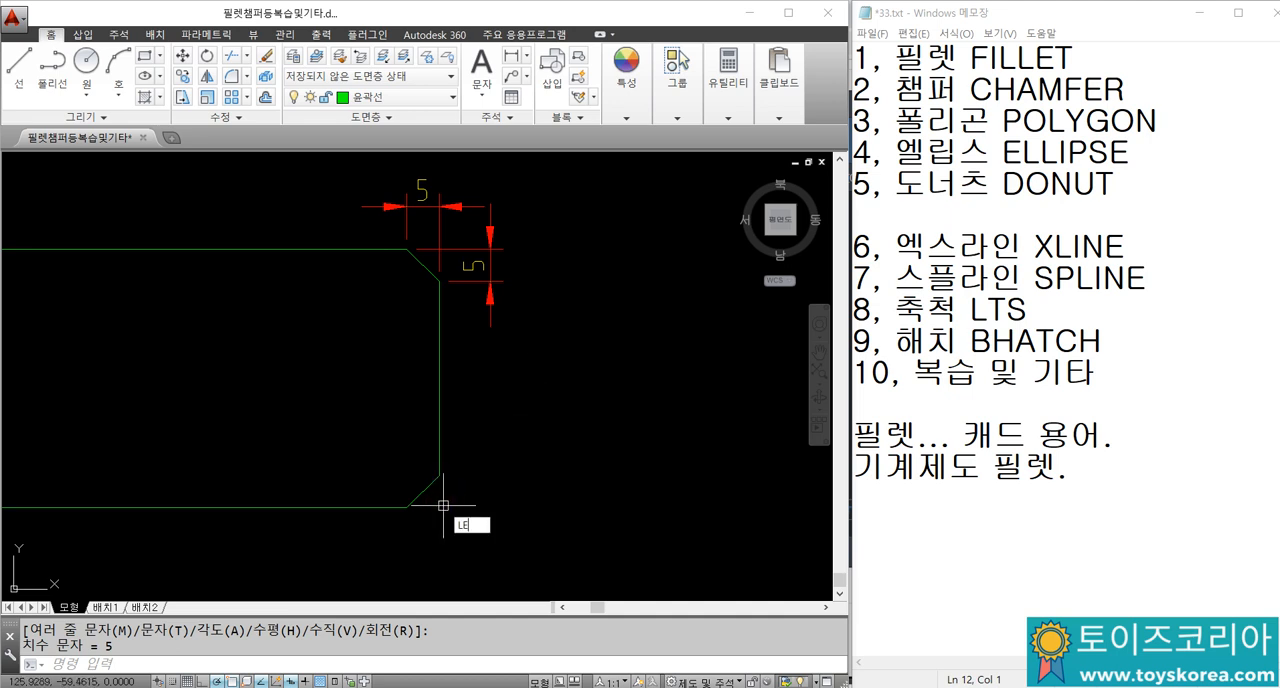
key(Return)
click(428, 491)
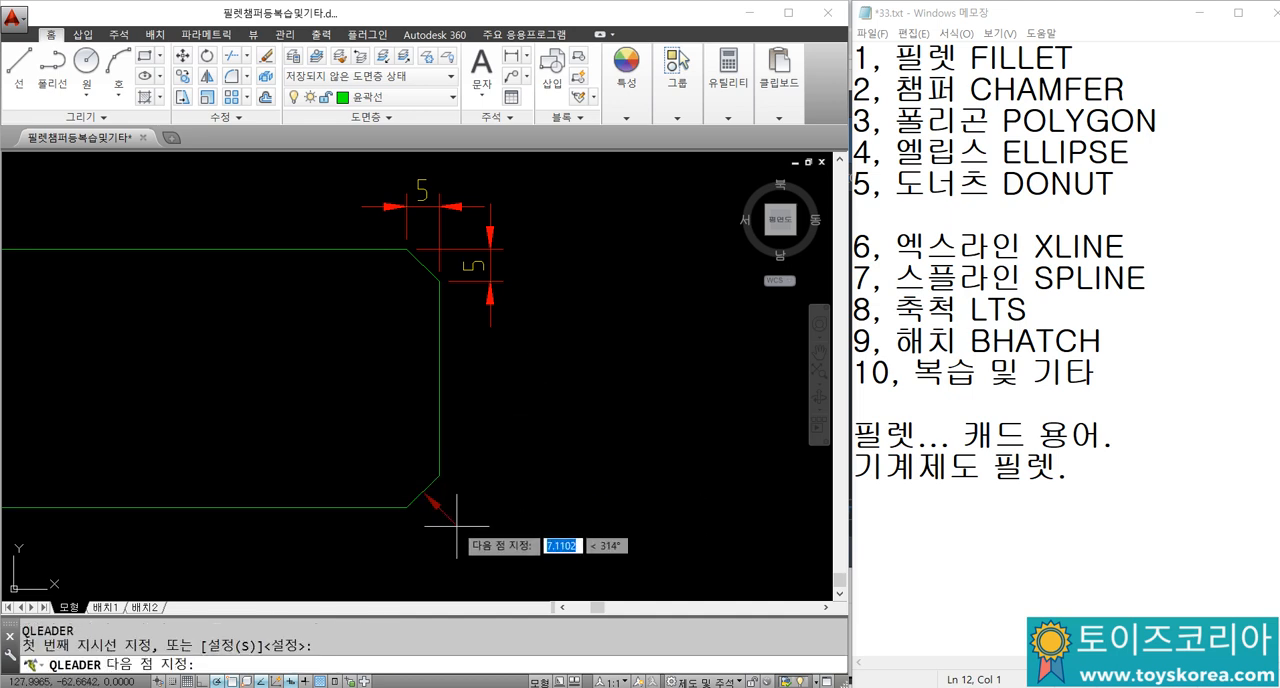
click(474, 548)
key(Return)
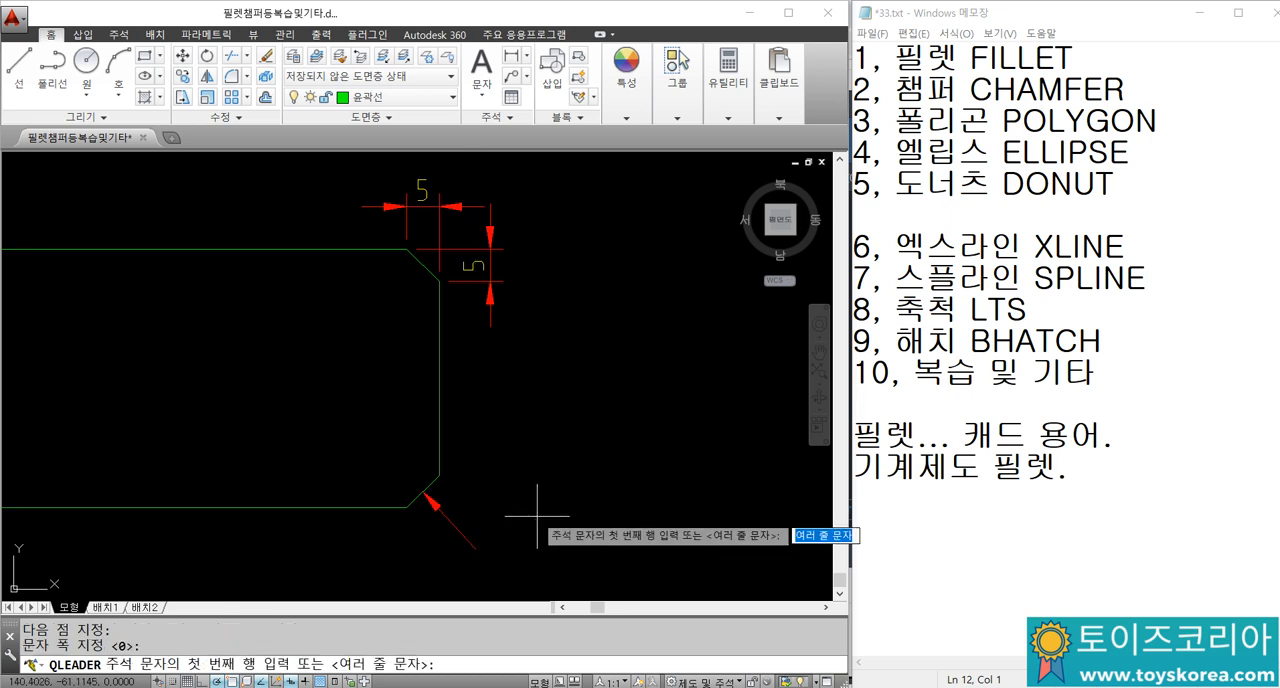
text(C5)
key(Return)
key(Return)
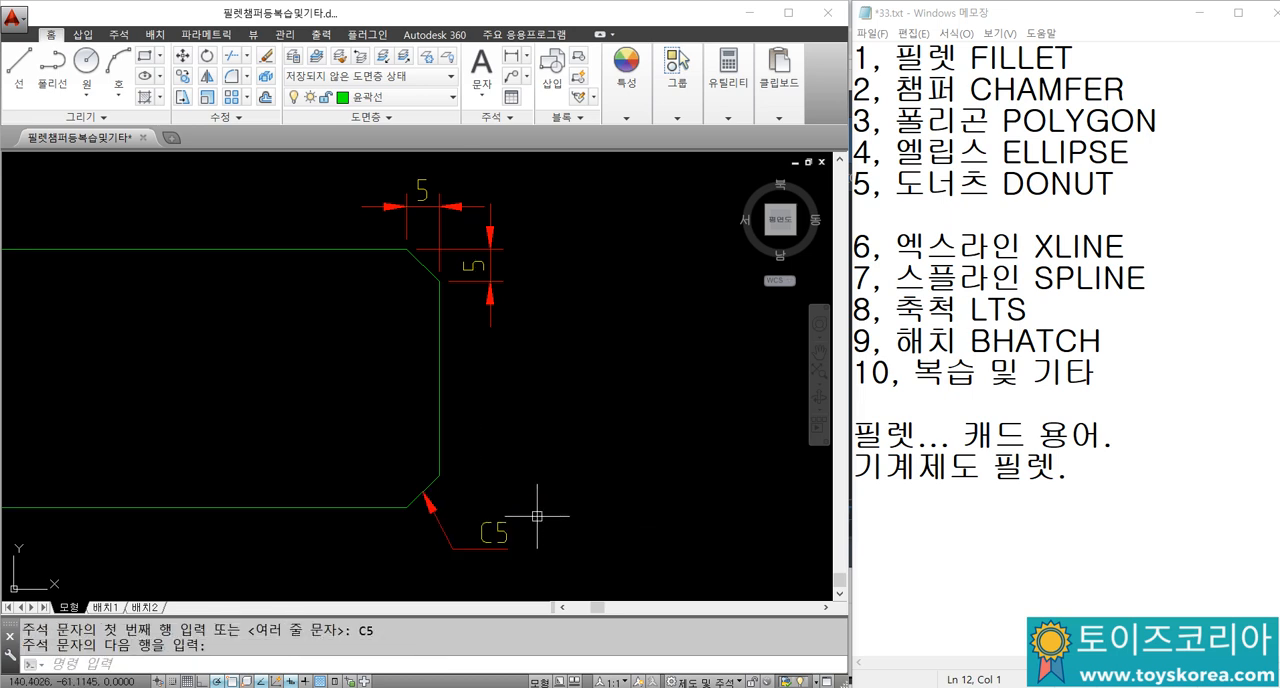
Step: Erase the C5 leader and its text from the lower-right chamfer
click(572, 568)
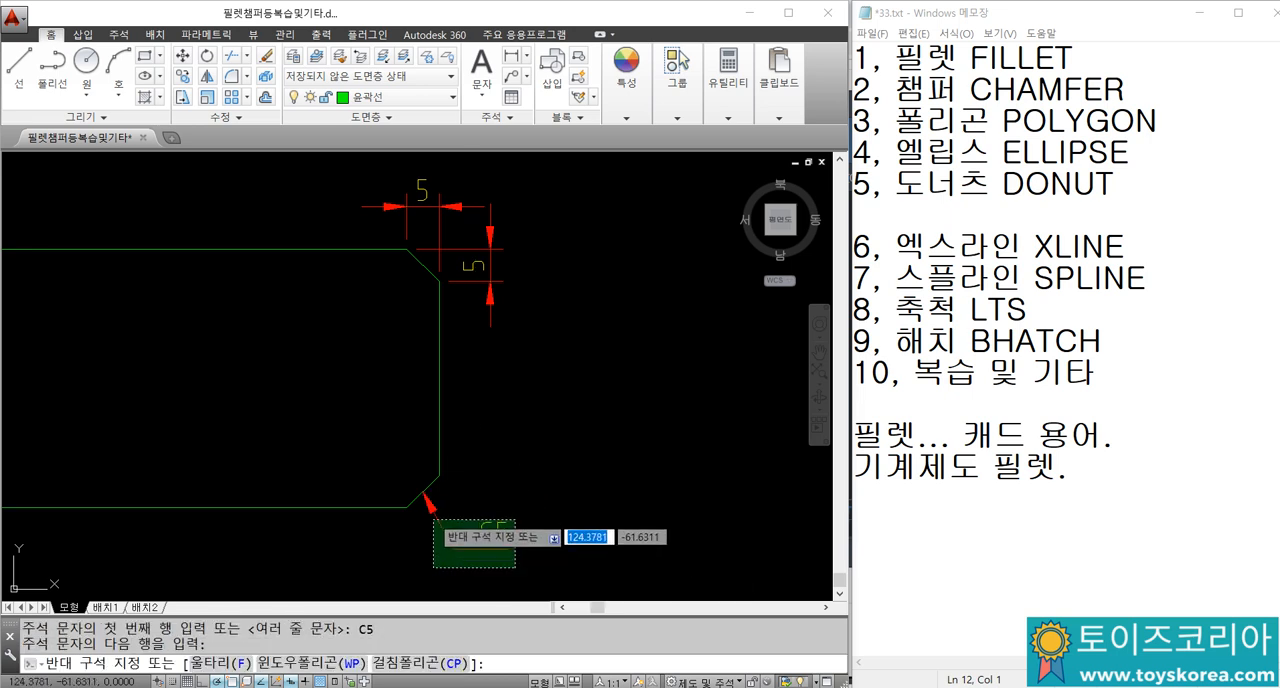
click(433, 512)
key(Escape)
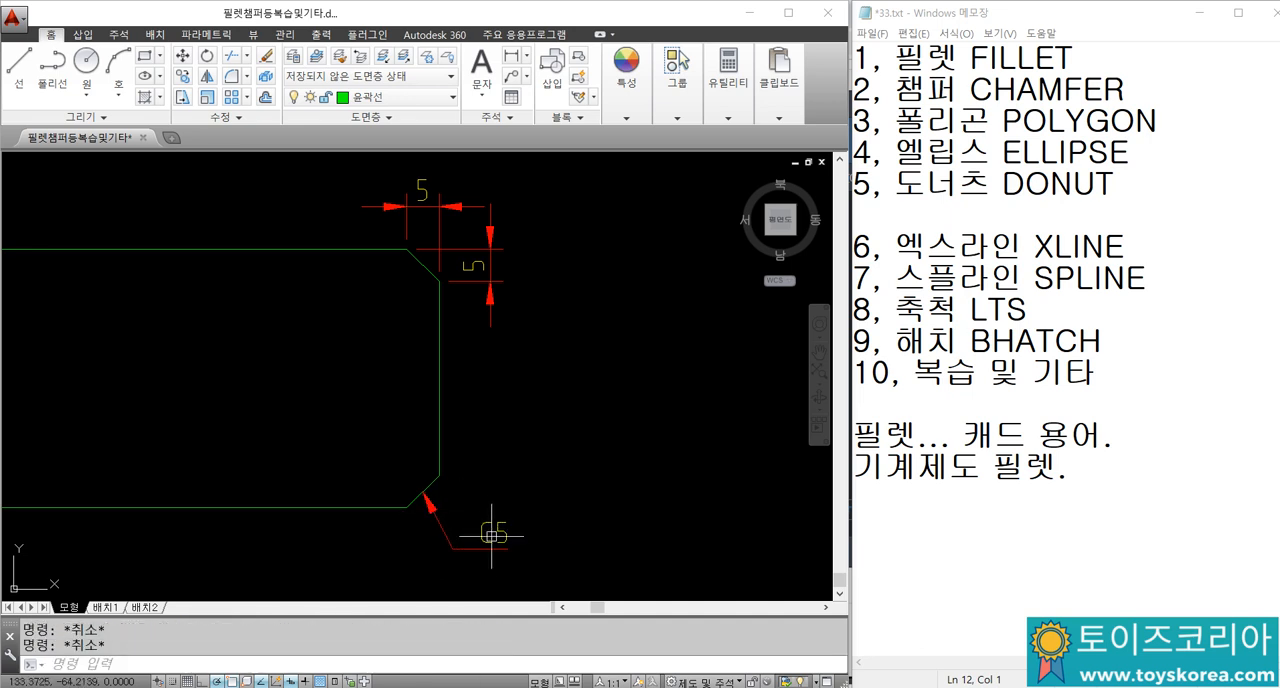
click(520, 564)
click(430, 494)
text(e)
key(Return)
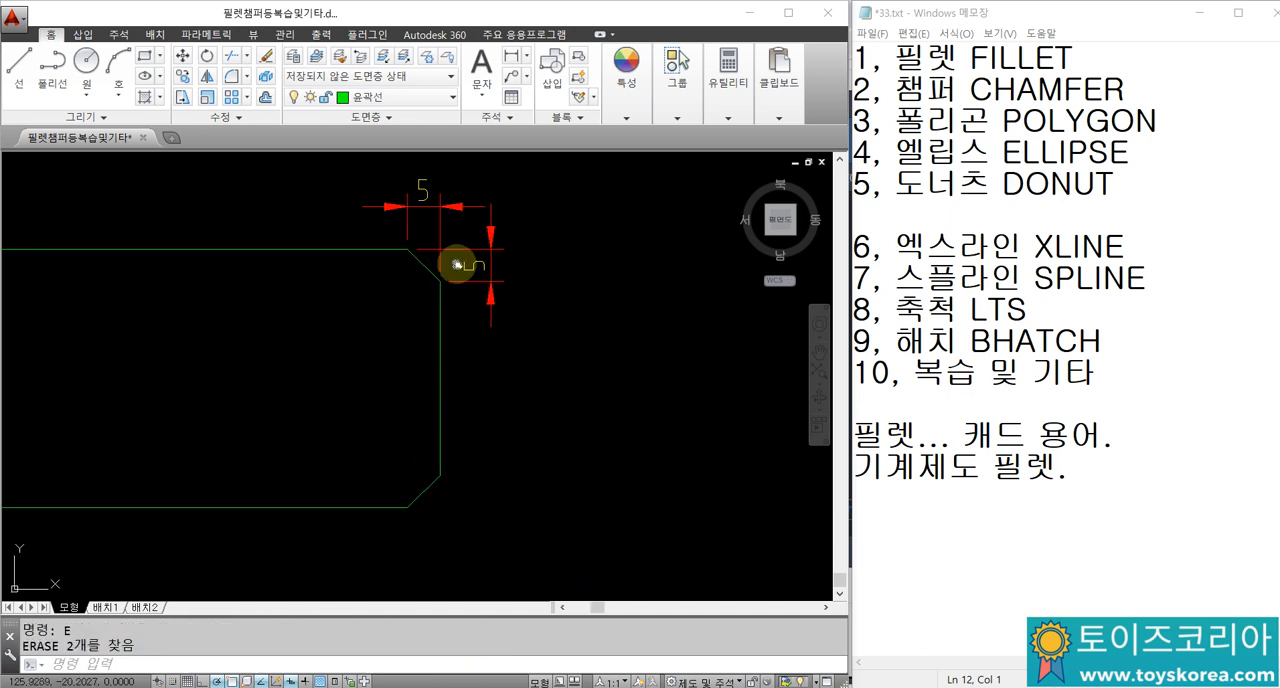
Step: Examine the new rectangle's fillets and chamfers alongside the example rectangle, and look over the polygon and ellipse examples
scroll(455, 265, up, 3)
scroll(490, 298, down, 5)
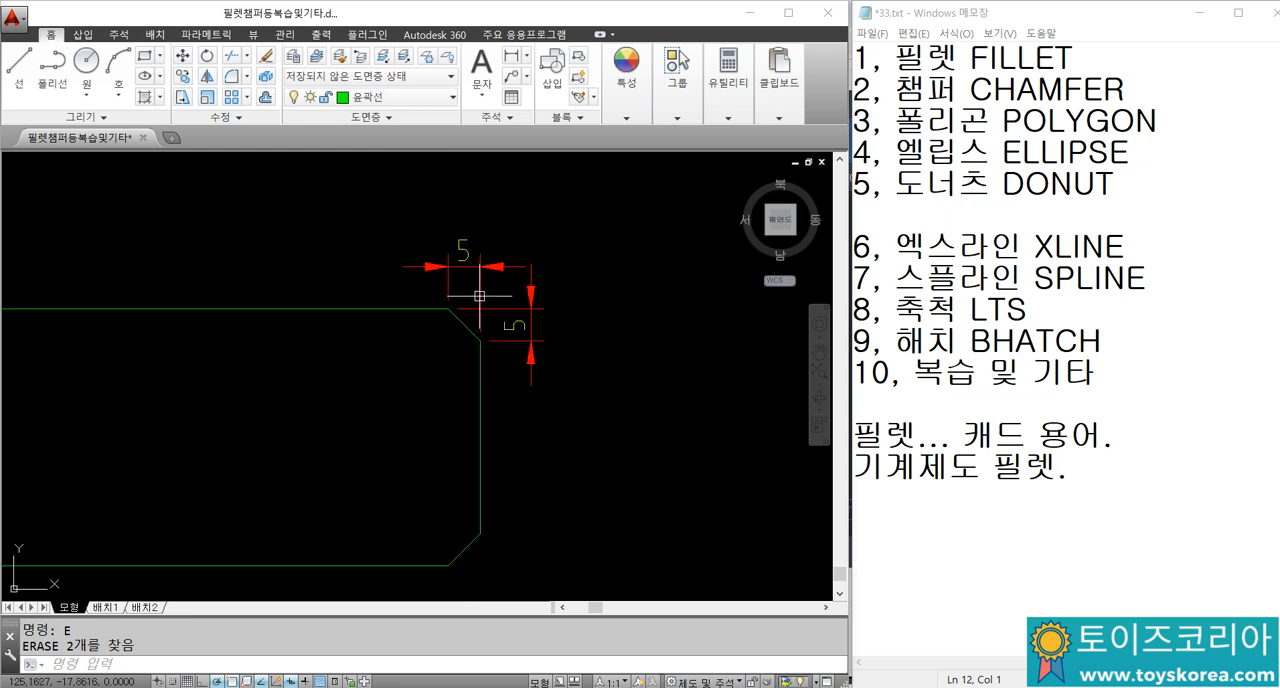
scroll(548, 291, up, 4)
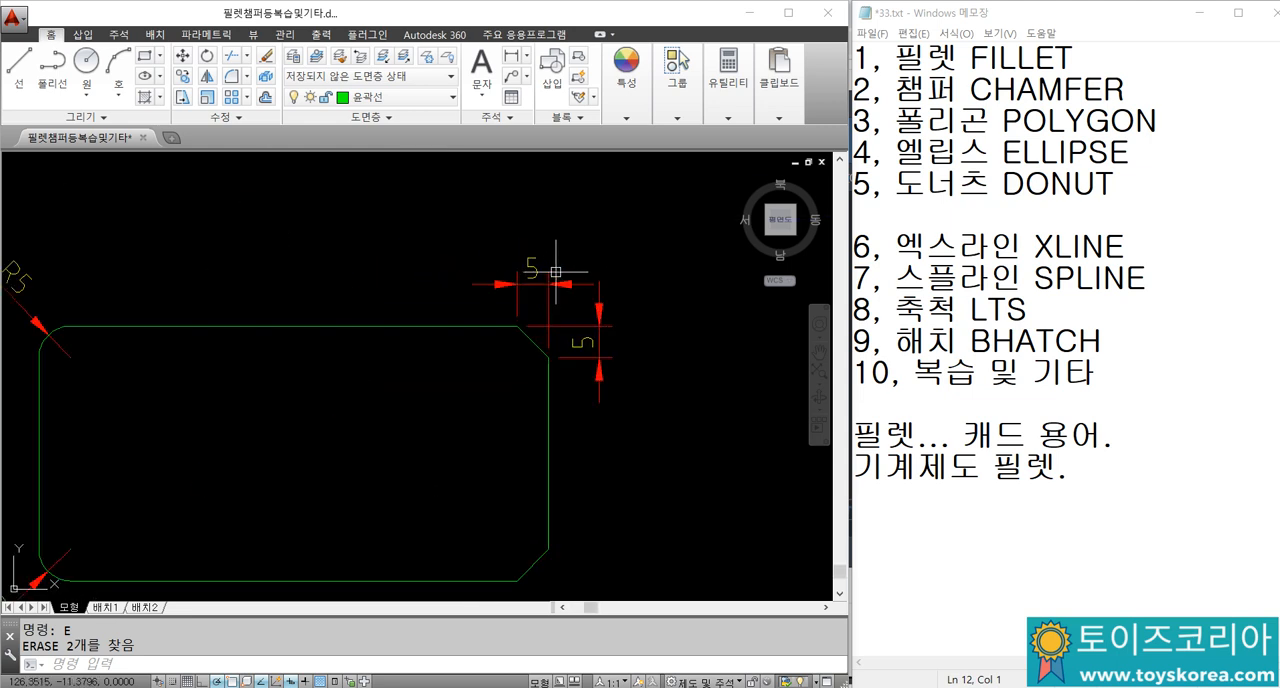
middle_drag(190, 352, 302, 309)
scroll(111, 336, down, 2)
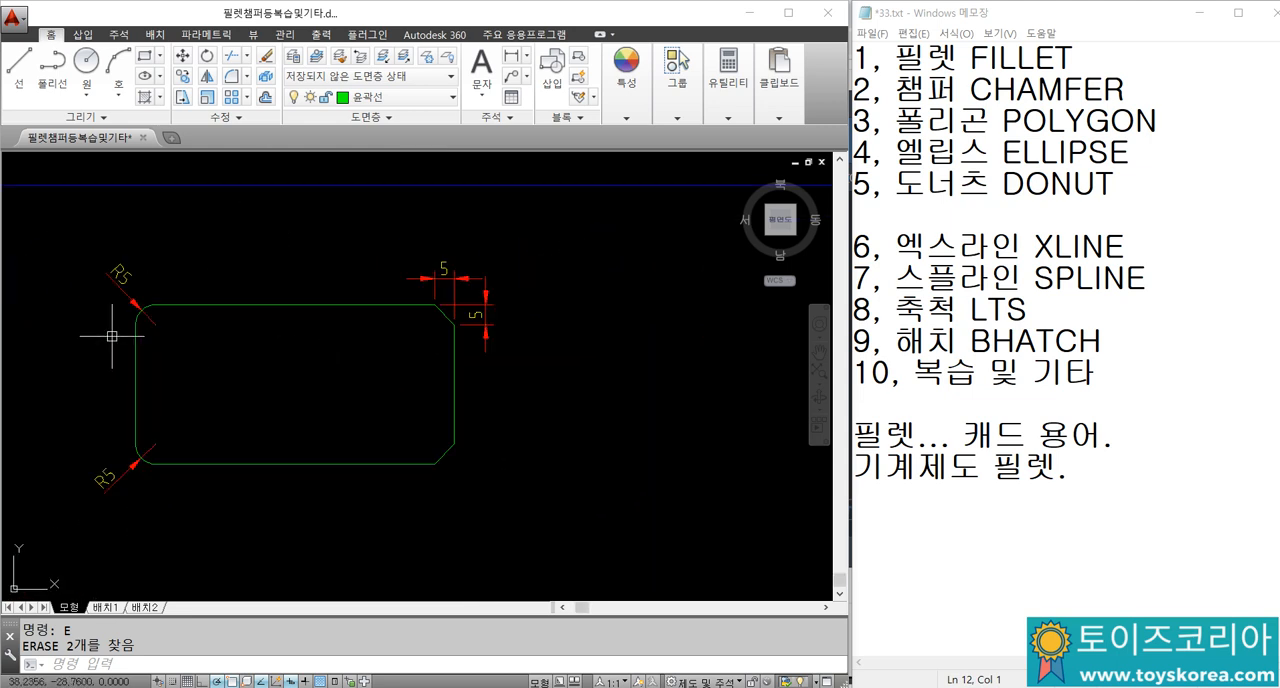
scroll(124, 272, up, 2)
middle_drag(250, 322, 157, 319)
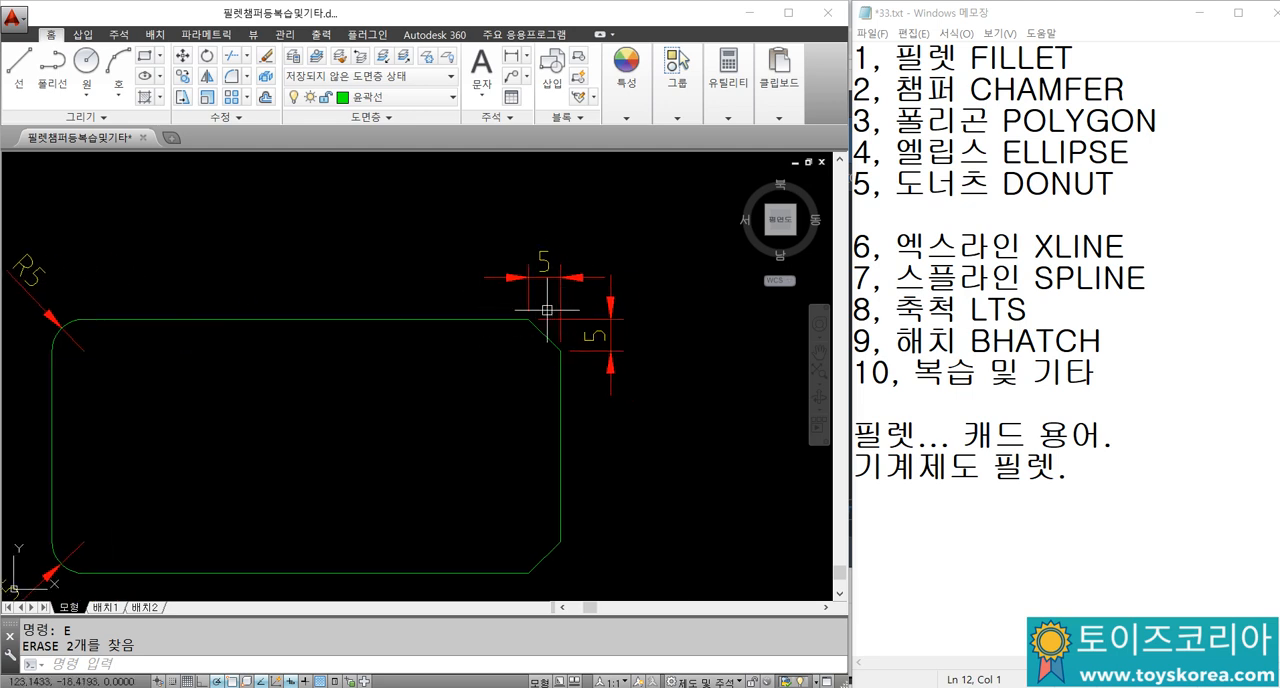
scroll(546, 310, down, 2)
middle_drag(549, 277, 400, 419)
scroll(431, 372, down, 2)
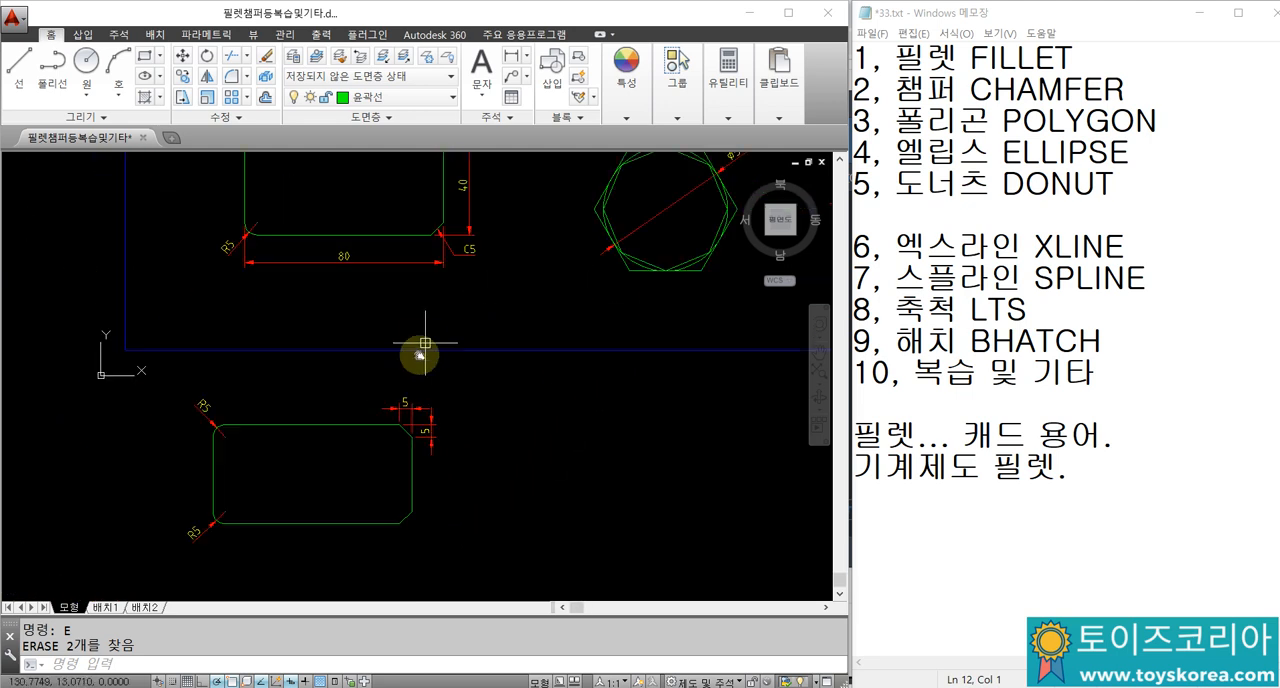
middle_drag(424, 350, 391, 446)
middle_drag(433, 282, 268, 327)
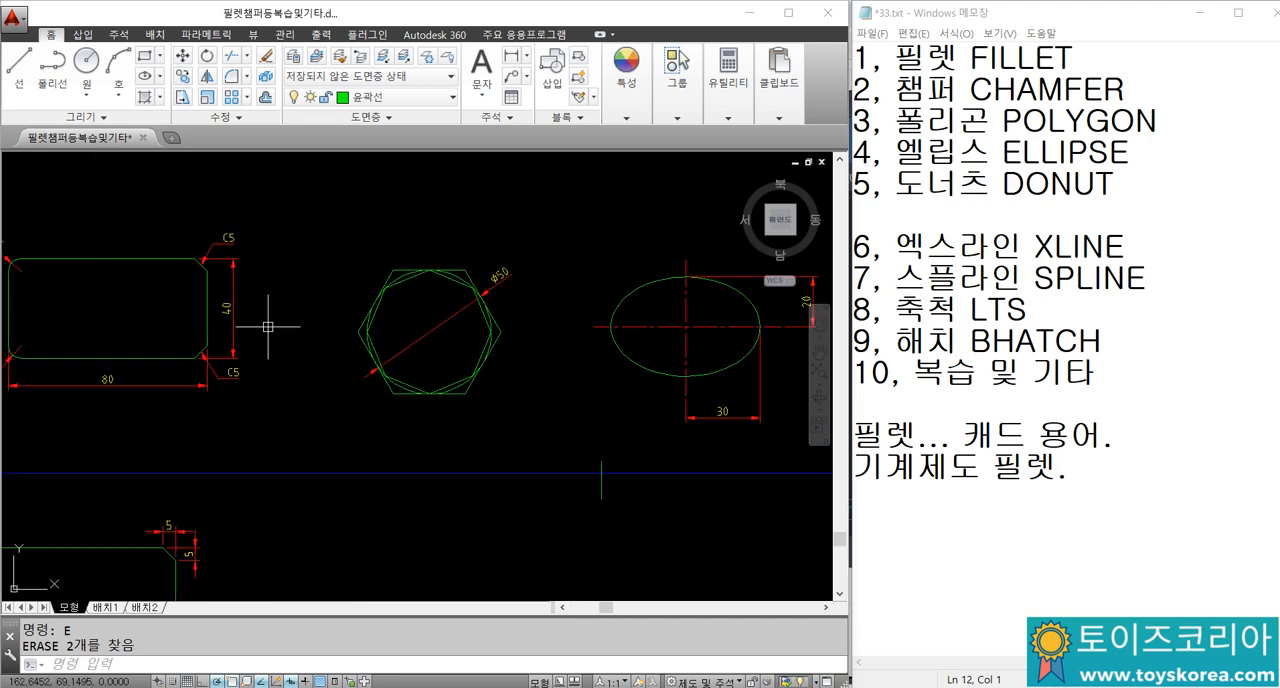
middle_drag(482, 349, 500, 334)
text(f)
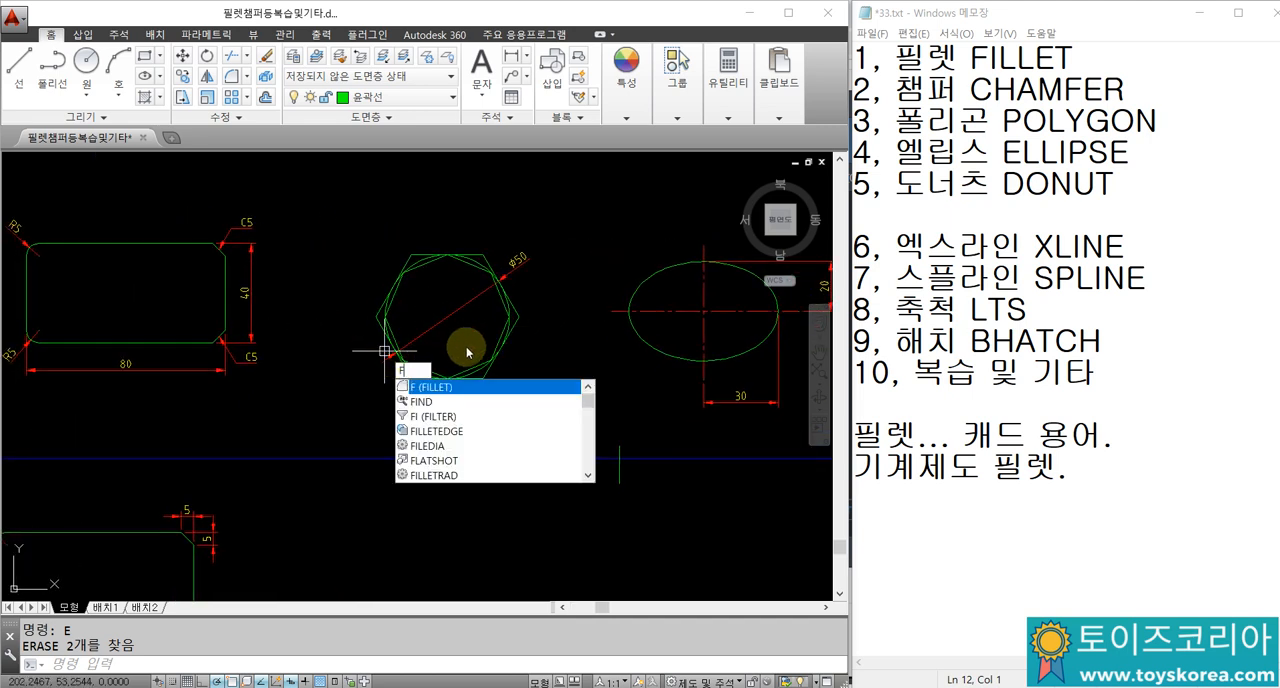
key(Escape)
key(Escape)
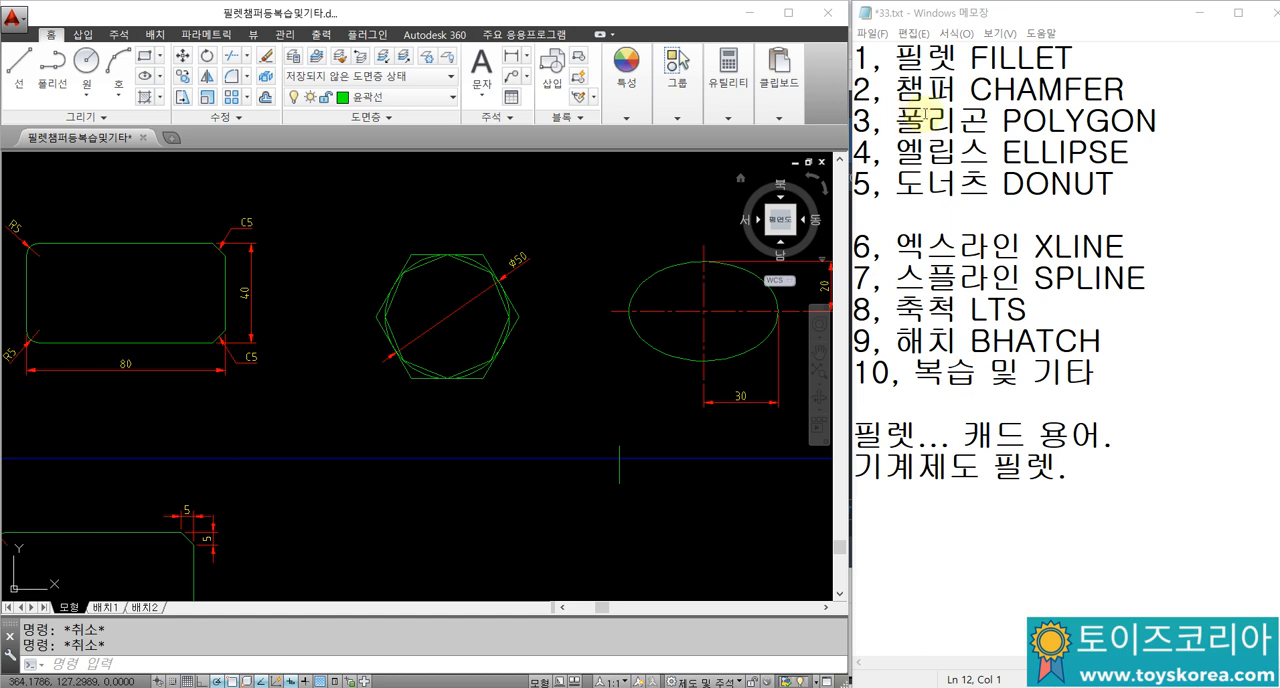
Step: In Notepad, add the line "다각형 = 삼각형 이상." below the existing notes, separated by a blank line
middle_drag(568, 419, 541, 383)
click(1096, 574)
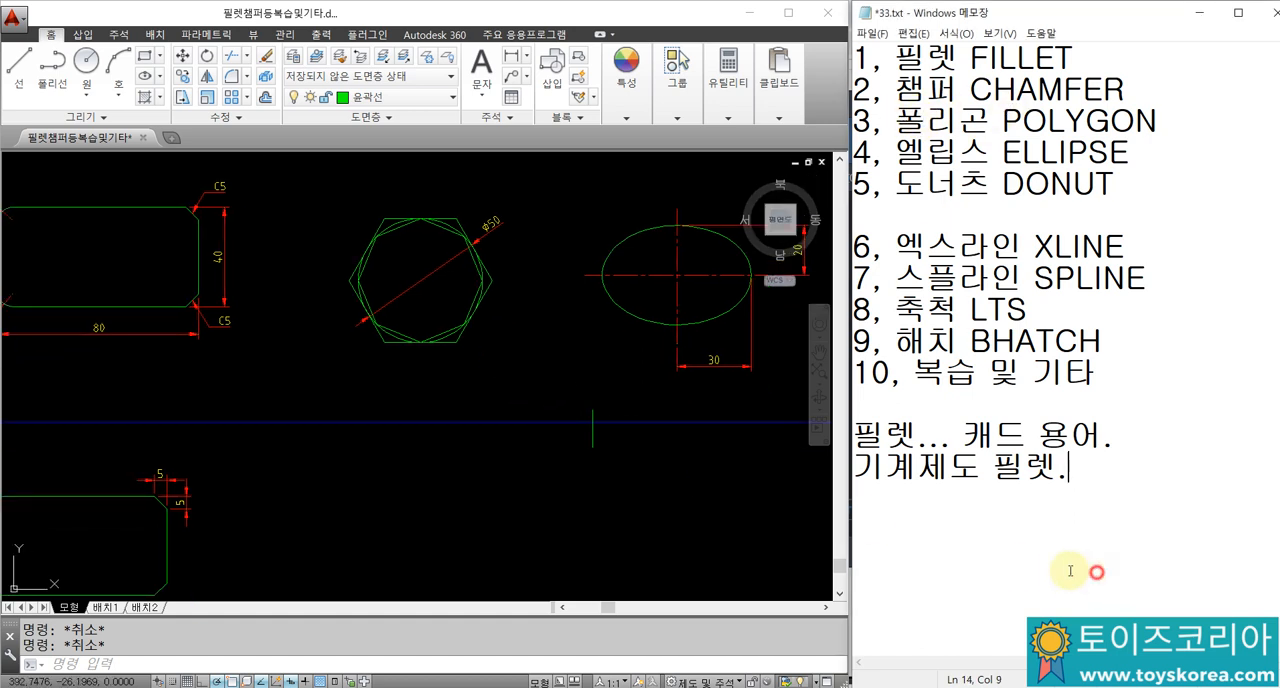
drag(1020, 554, 1009, 550)
key(End)
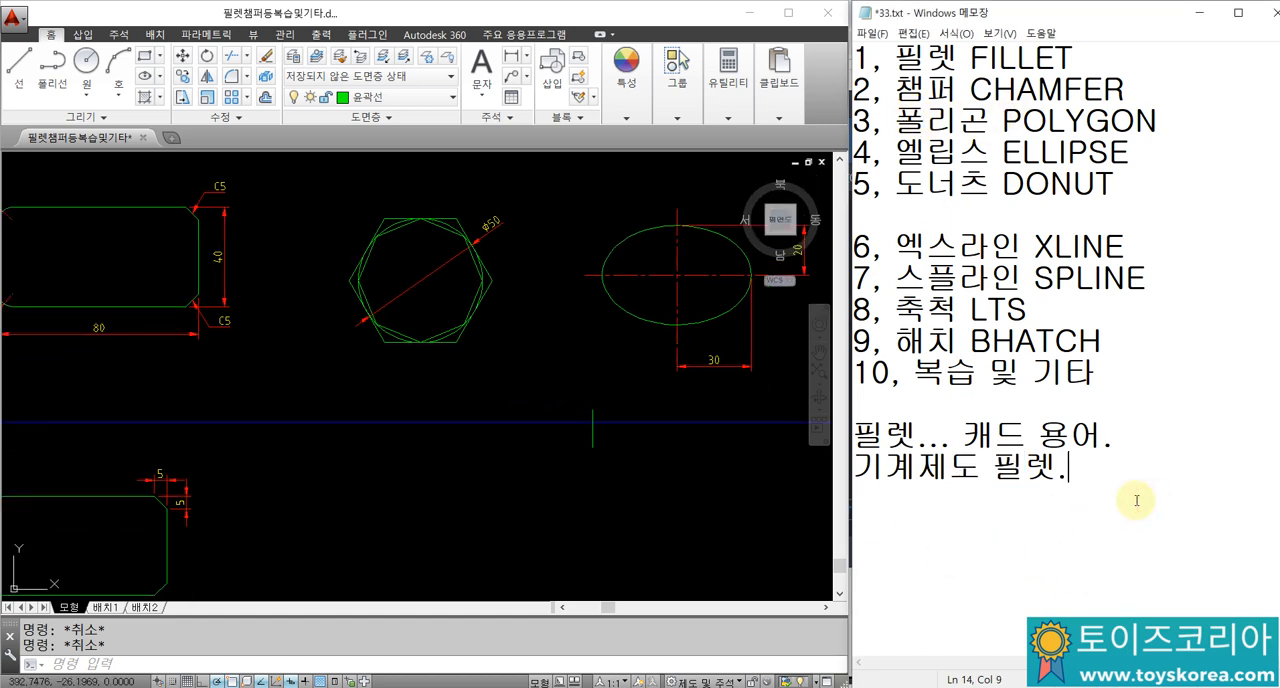
text(각ㅎ)
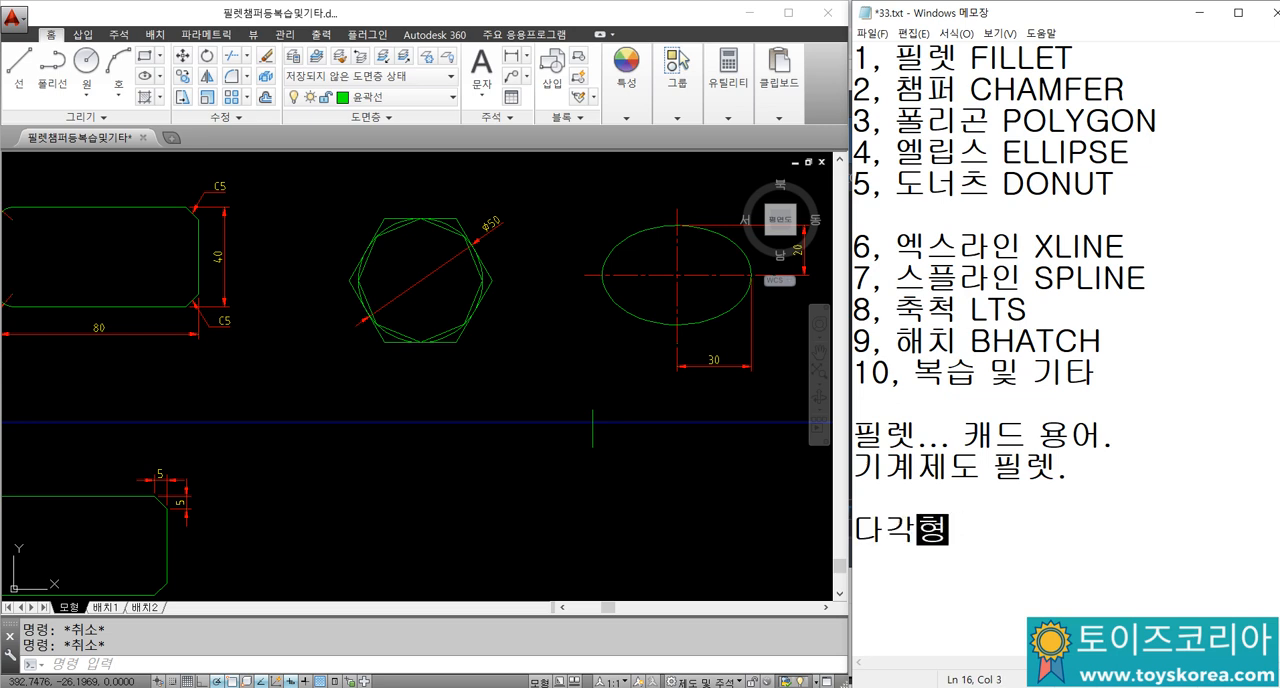
text( = 삼각형 이상.)
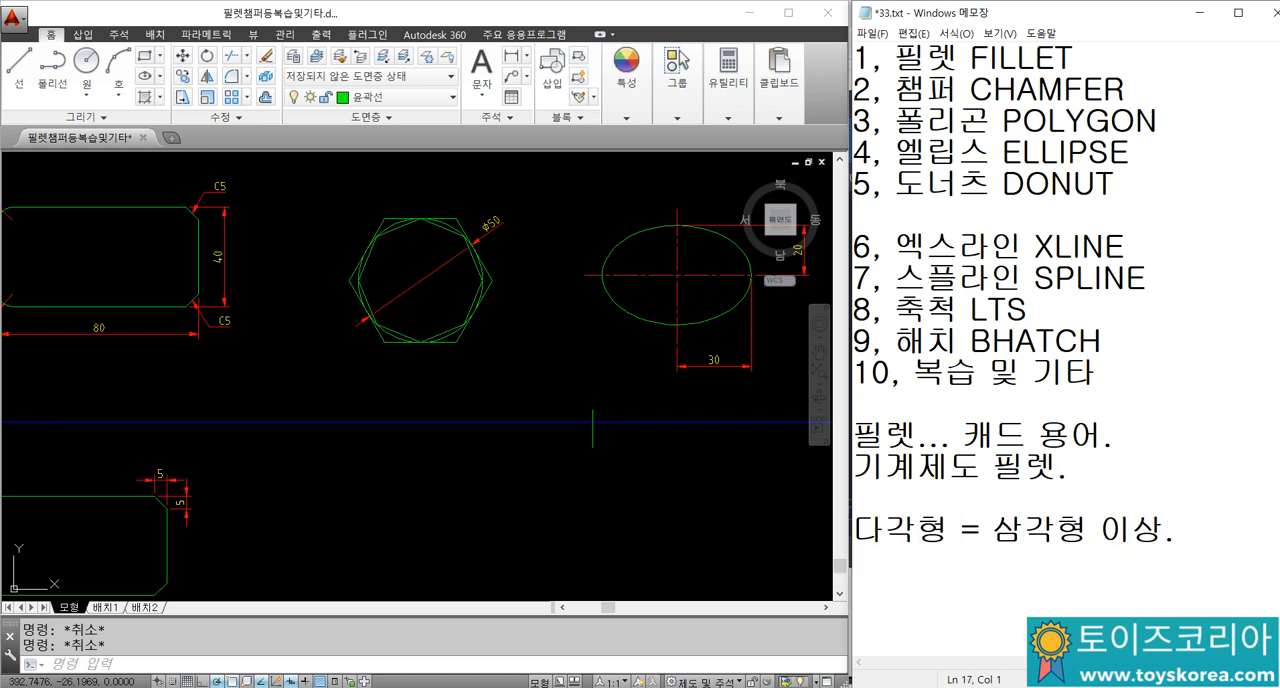
Step: Back in AutoCAD, draw a circle of diameter 50 in the empty area below the example polygons
click(353, 288)
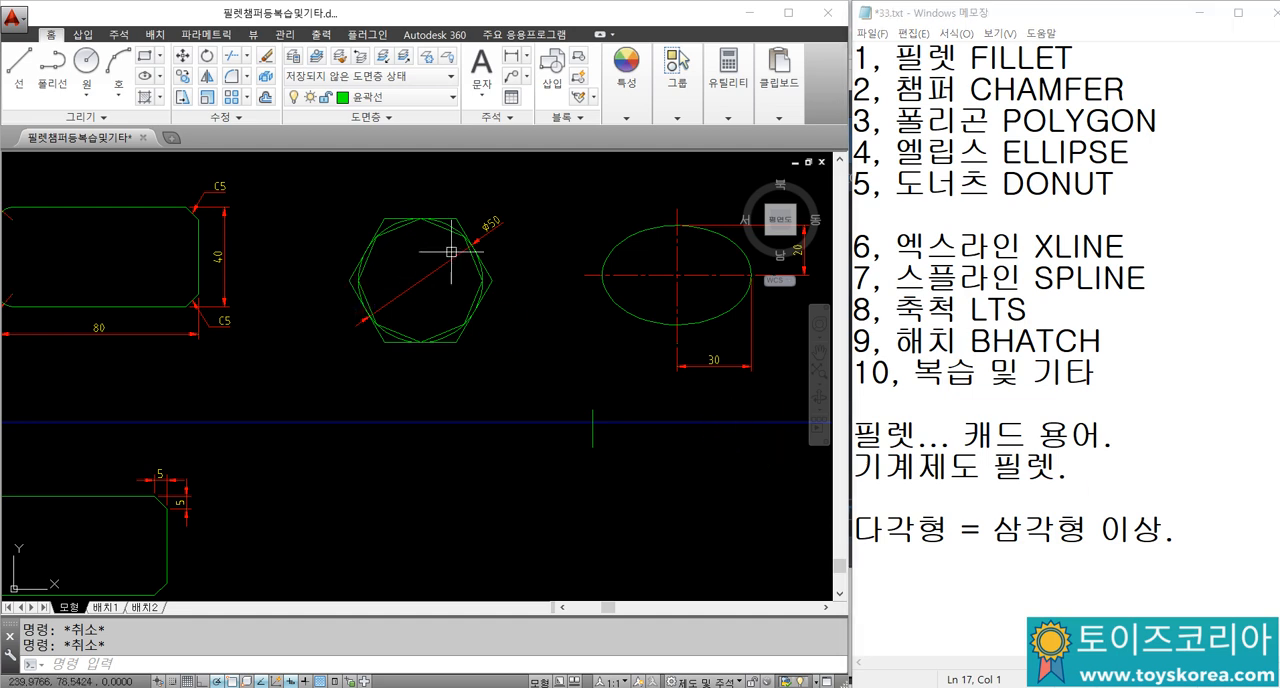
scroll(400, 258, up, 8)
scroll(470, 250, down, 10)
text(c)
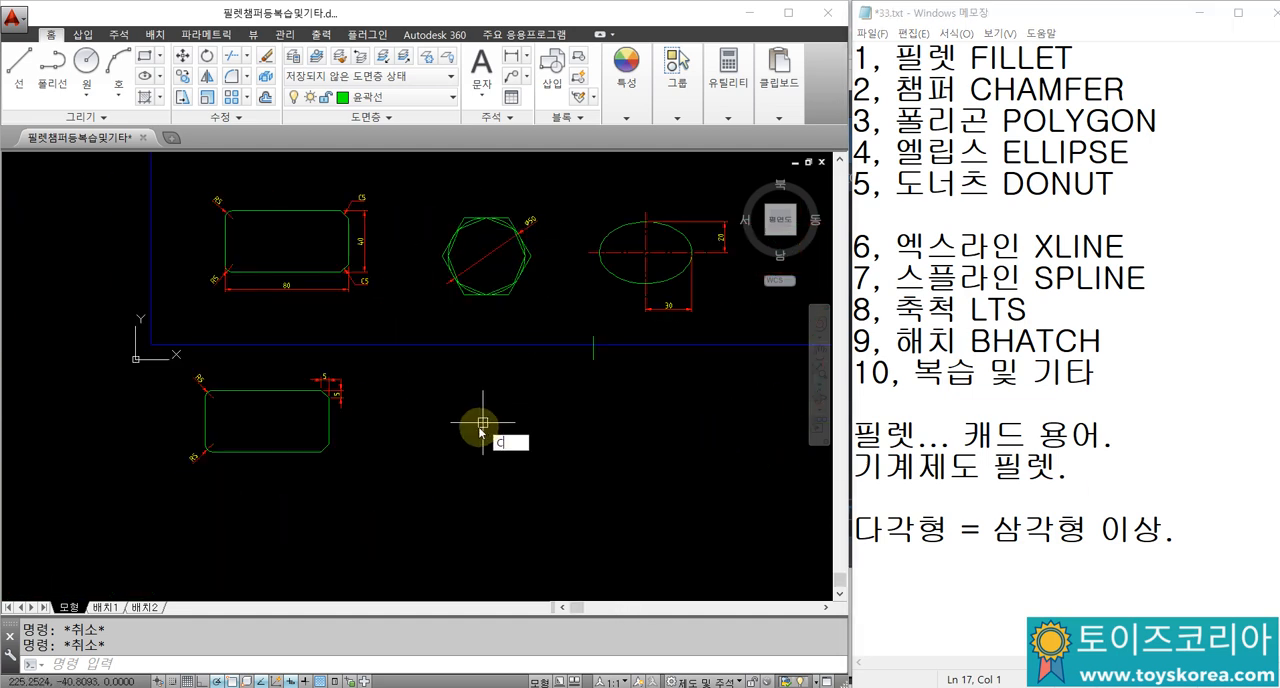
key(Return)
click(470, 443)
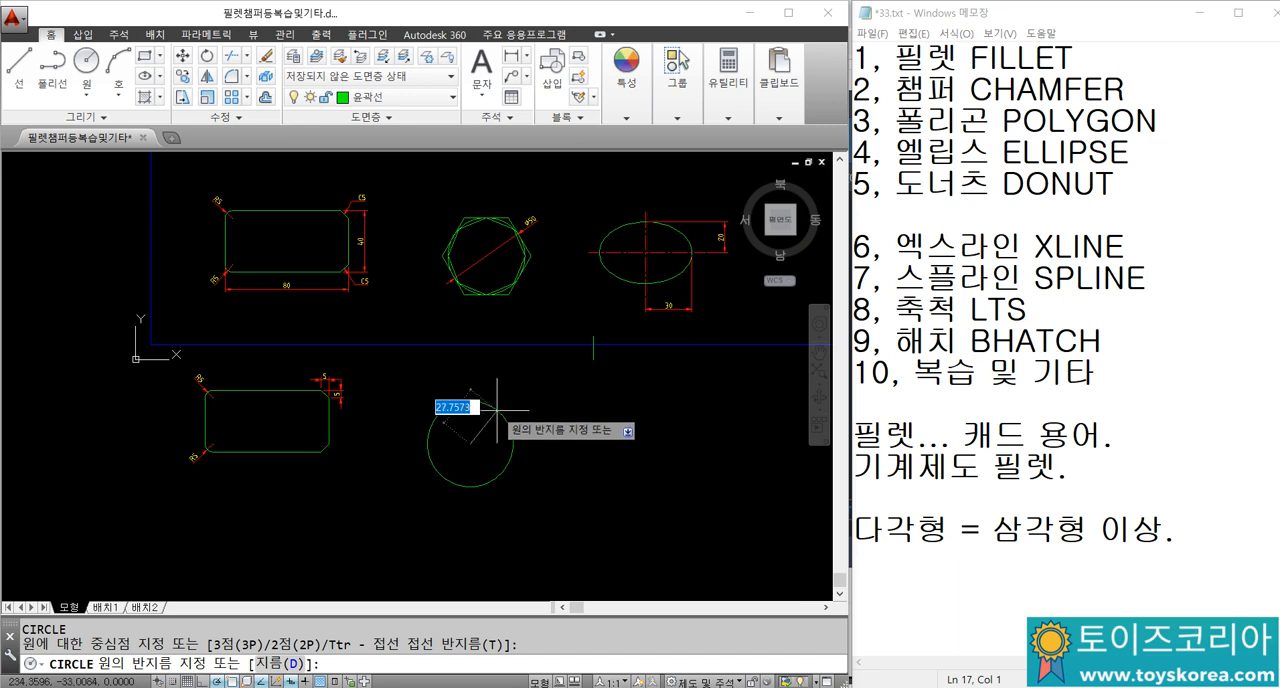
text(d)
key(Return)
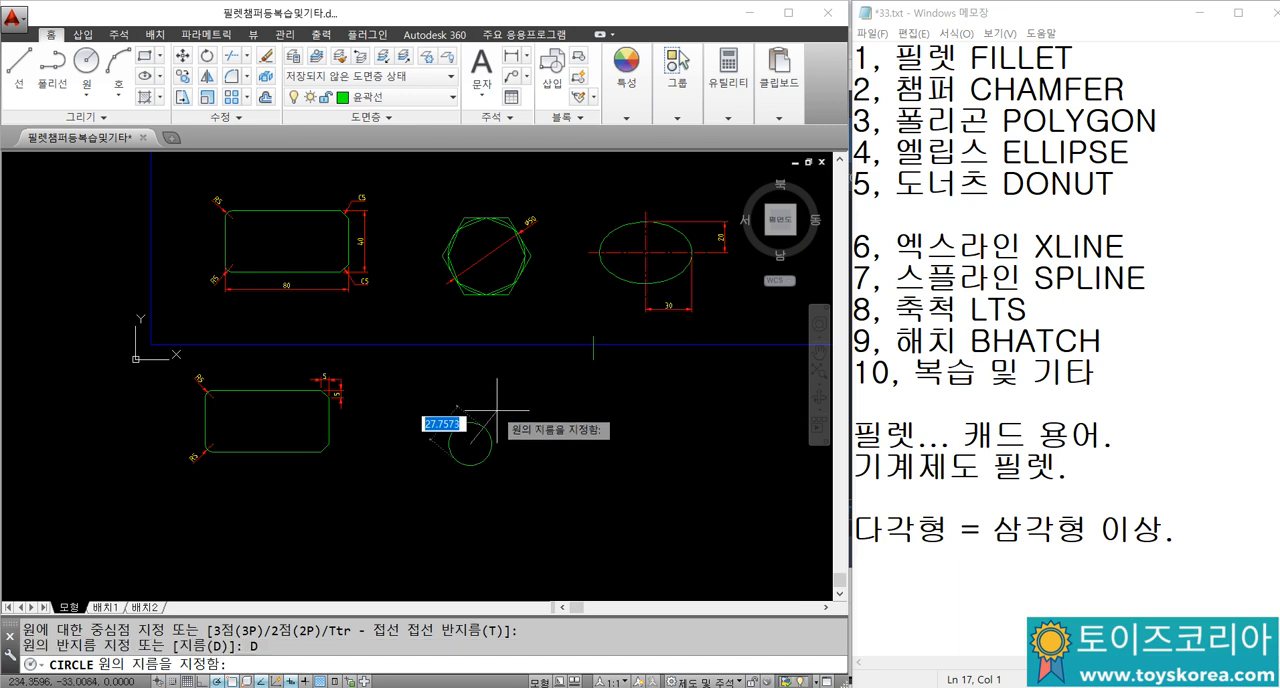
text(50)
key(Return)
Step: Add a diameter dimension to the new circle
text(DDI)
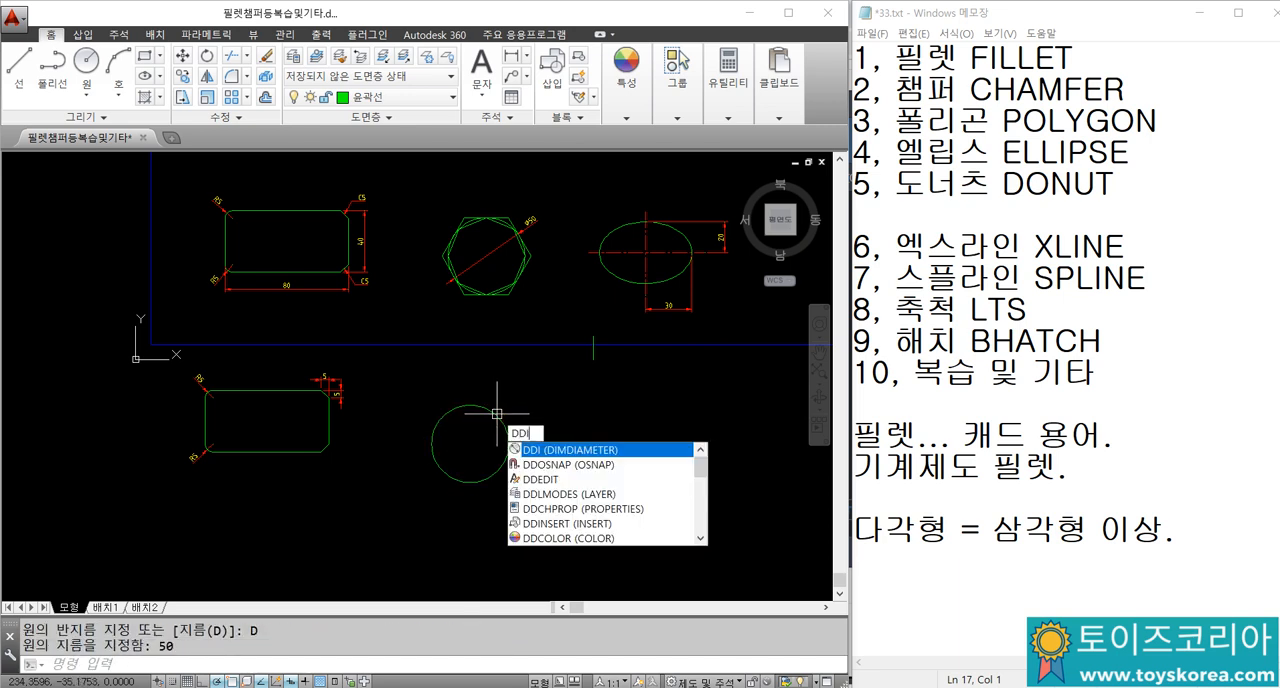
key(Return)
click(497, 413)
scroll(449, 428, up, 4)
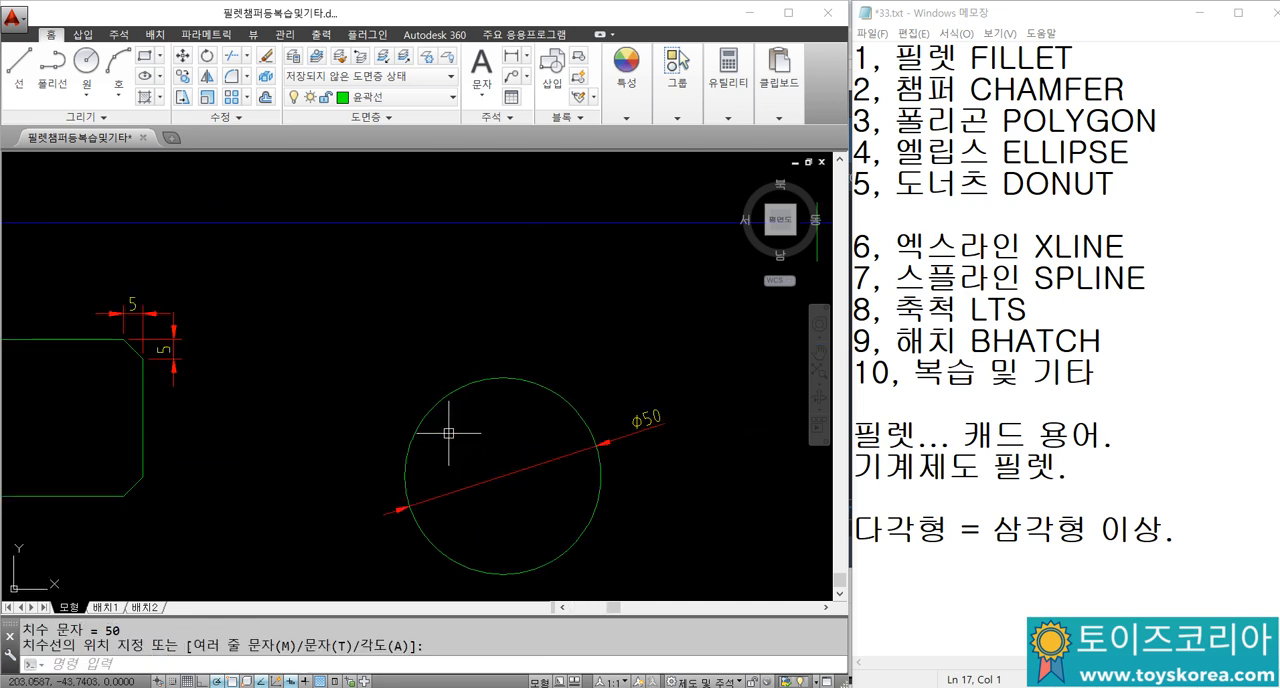
Step: Examine the example's outer hexagon and inner octagon to see how each relates to the 50 mm circle
scroll(449, 433, down, 2)
mouse_move(486, 303)
middle_down()
mouse_move(460, 332)
mouse_move(419, 442)
middle_up()
scroll(426, 163, up, 2)
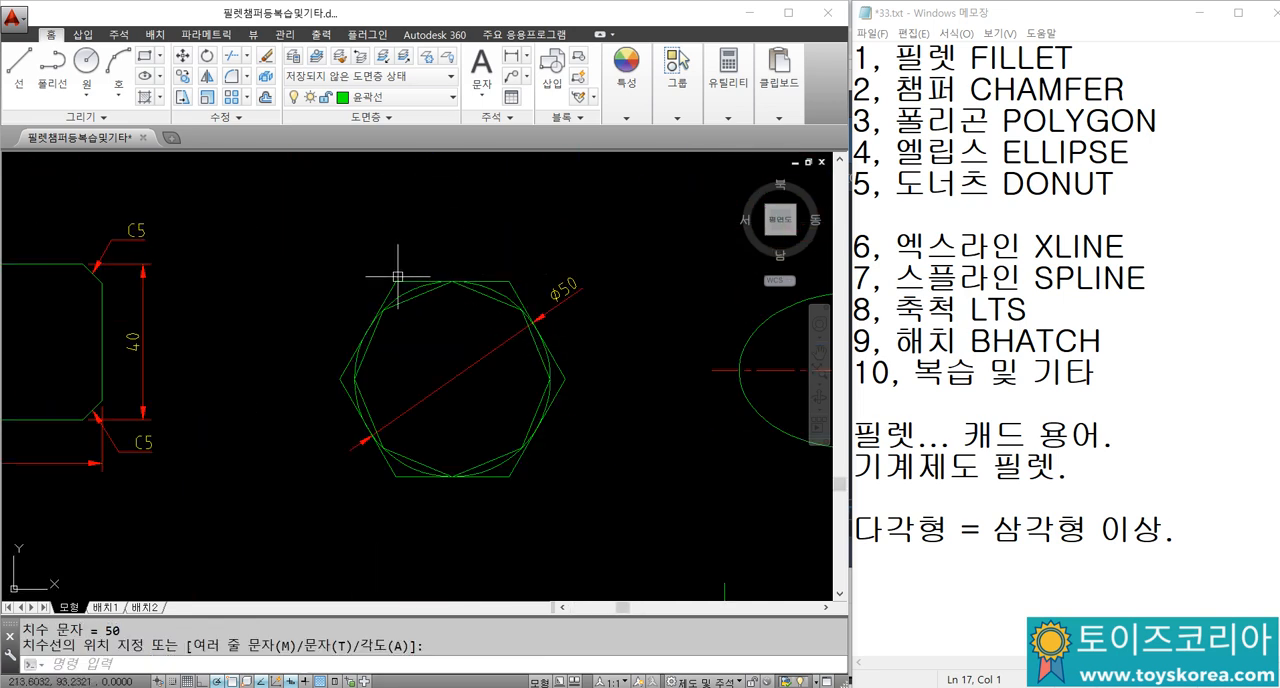
click(569, 374)
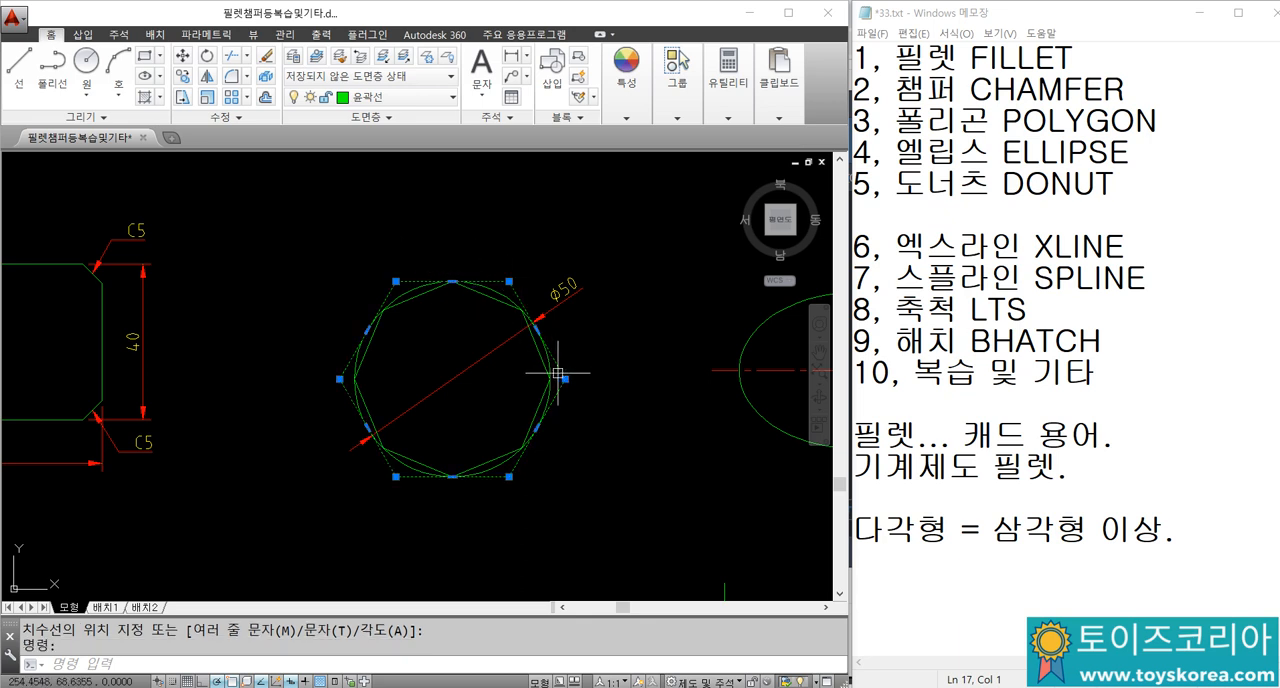
key(Escape)
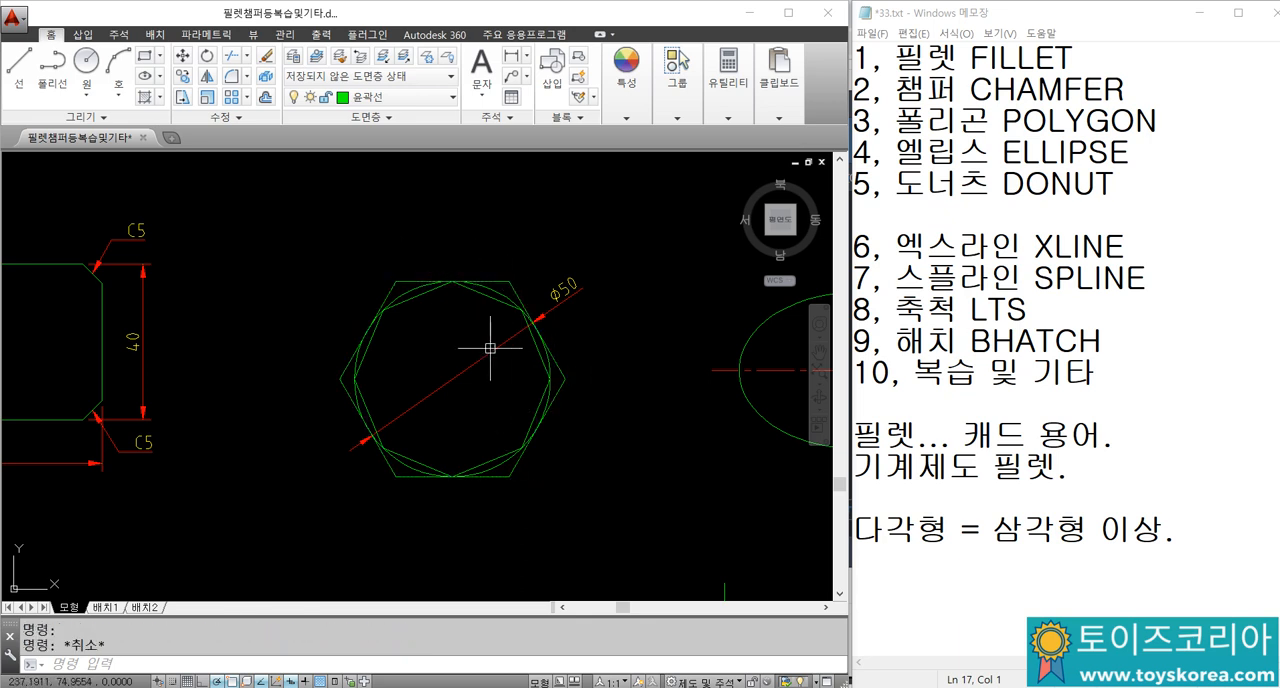
scroll(480, 301, up, 2)
click(471, 274)
key(Escape)
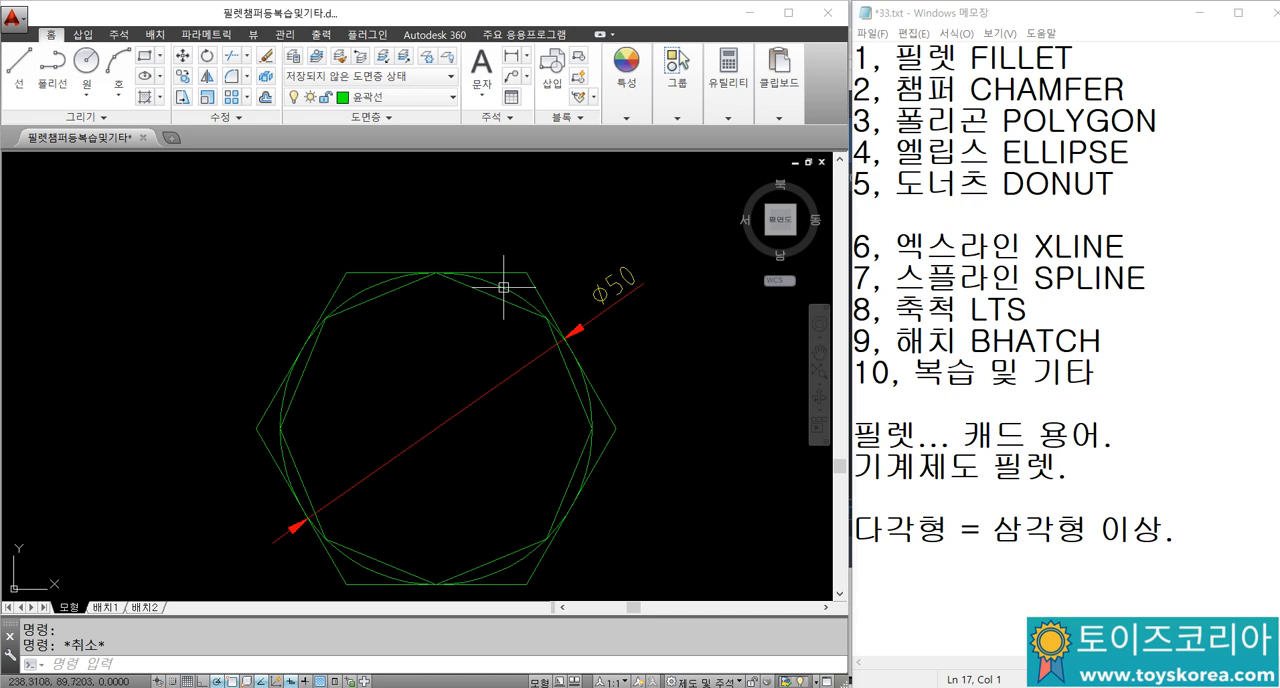
click(490, 298)
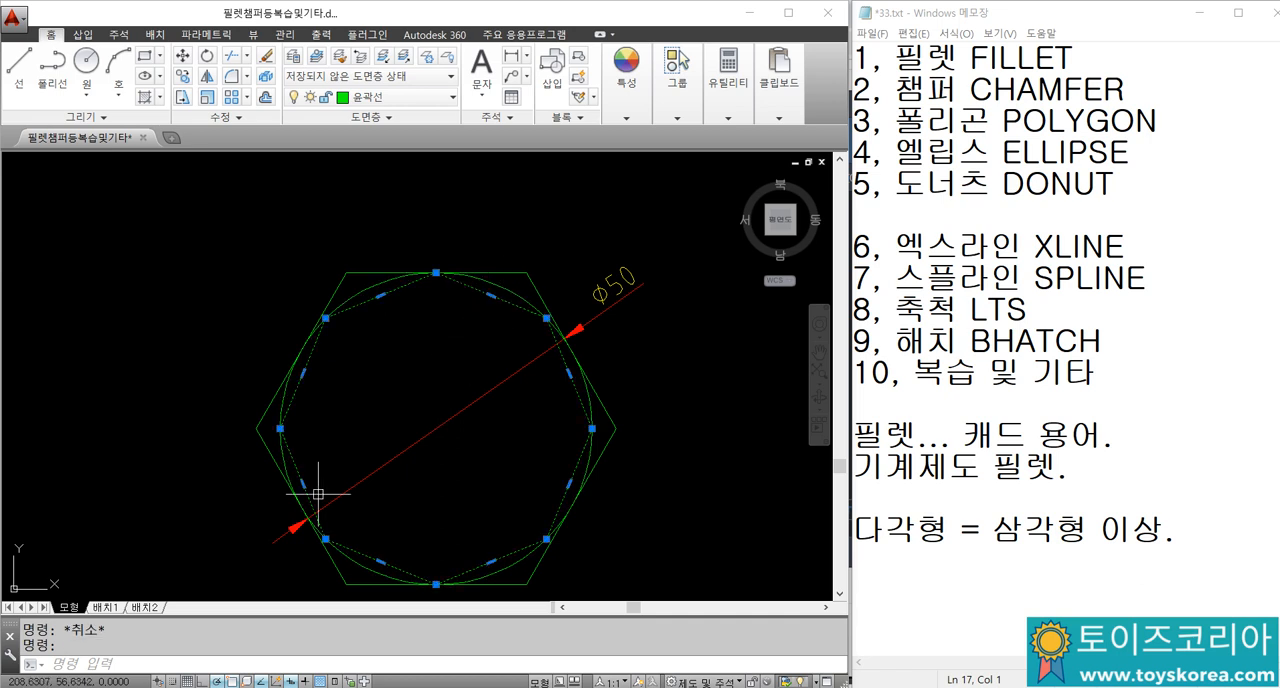
scroll(447, 335, down, 6)
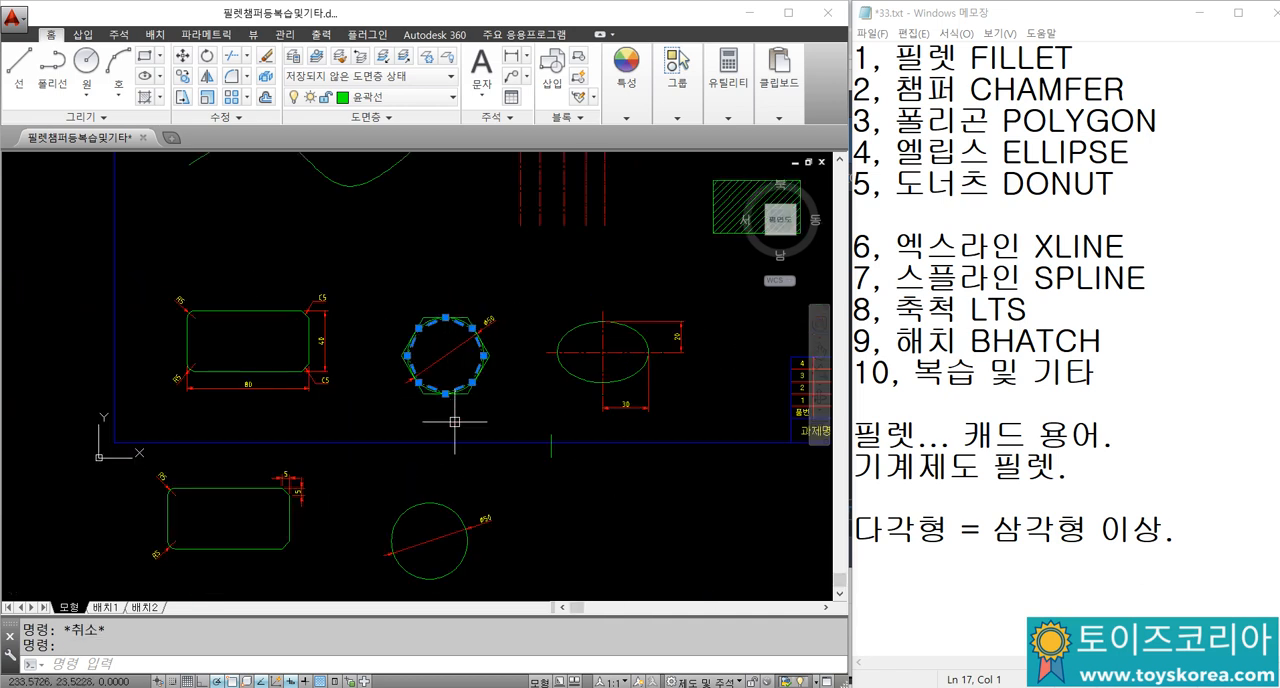
middle_drag(454, 421, 443, 379)
key(Escape)
Step: Erase the diameter dimension from the new circle
scroll(443, 379, up, 2)
click(443, 400)
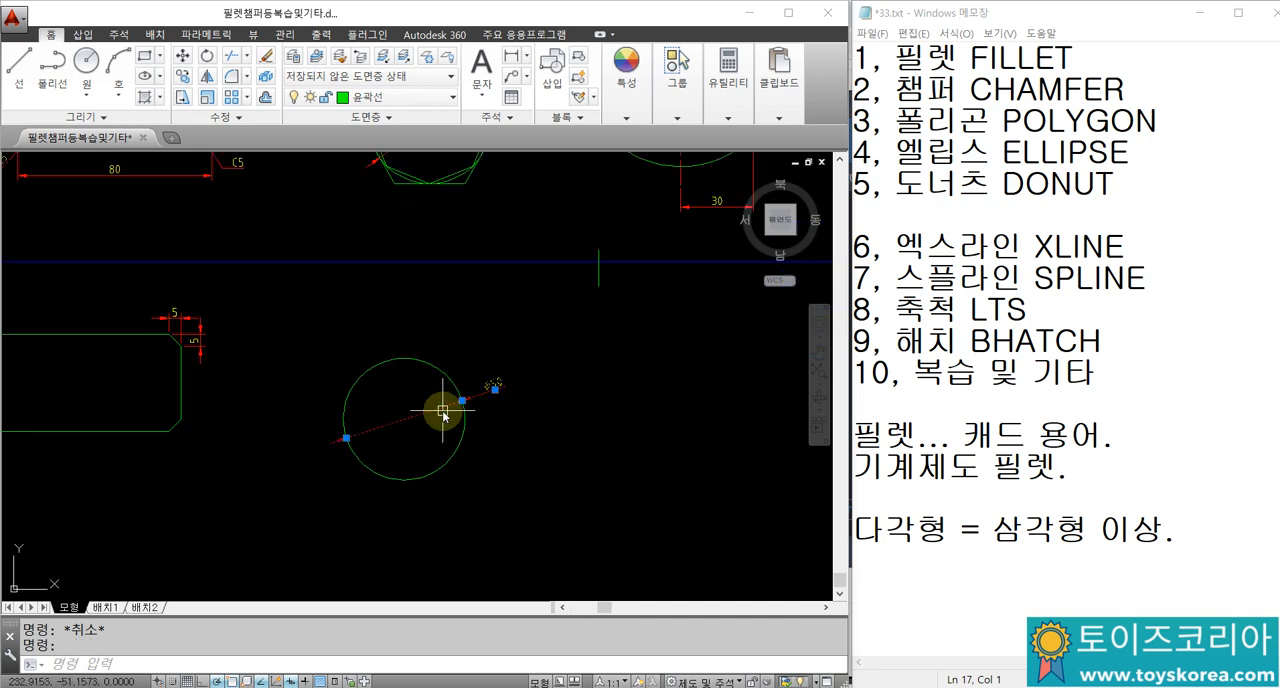
text(E)
key(Return)
Step: Draw a six-sided polygon centred on the new circle and circumscribed about it, with a flat edge touching the circle's top quadrant
text(POL)
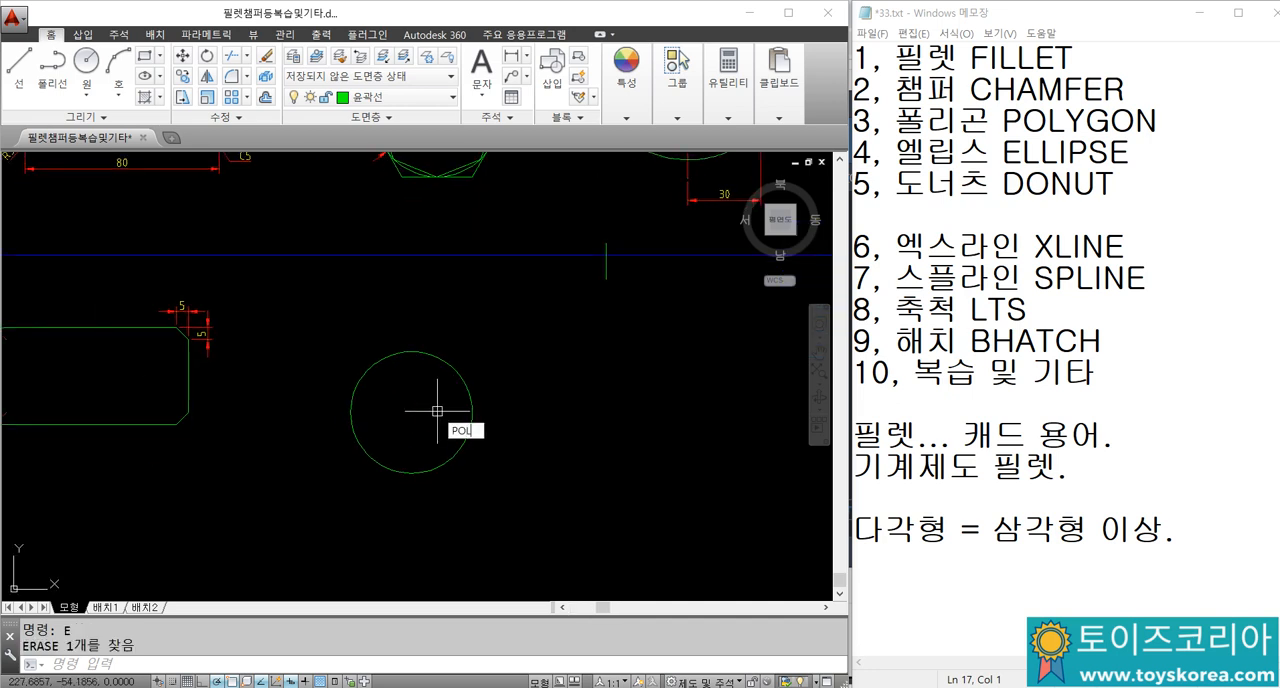
key(Return)
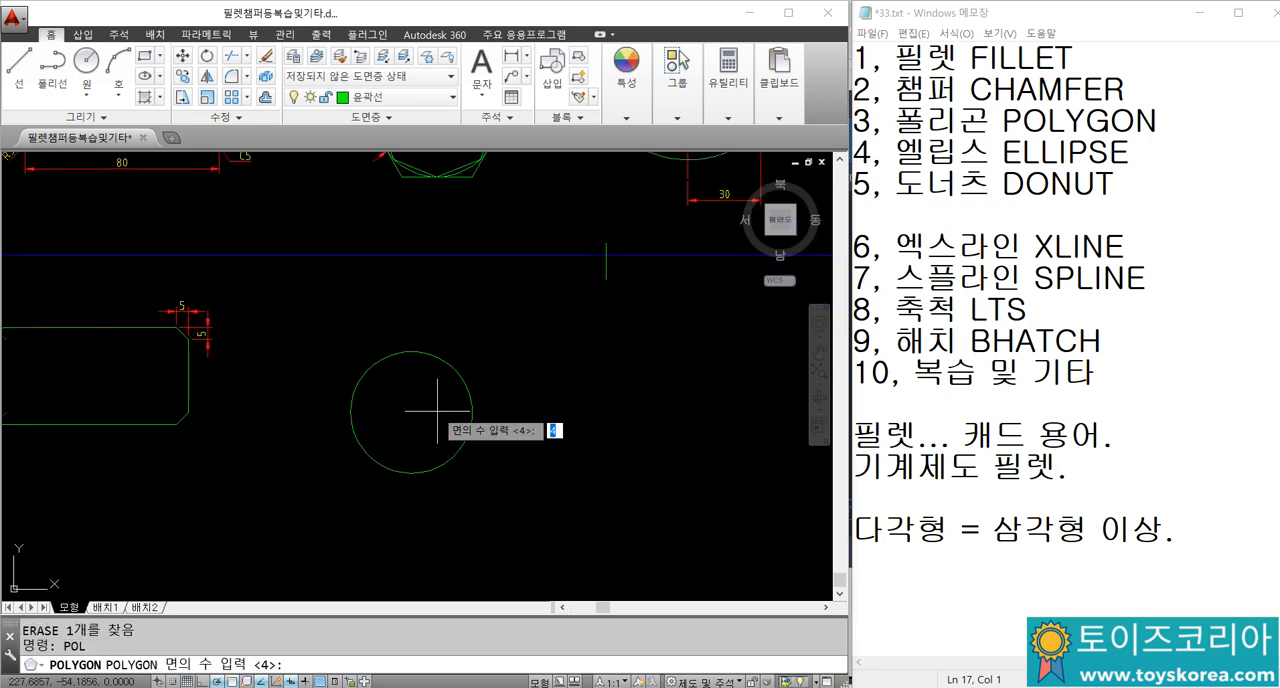
click(438, 413)
text(6)
key(Return)
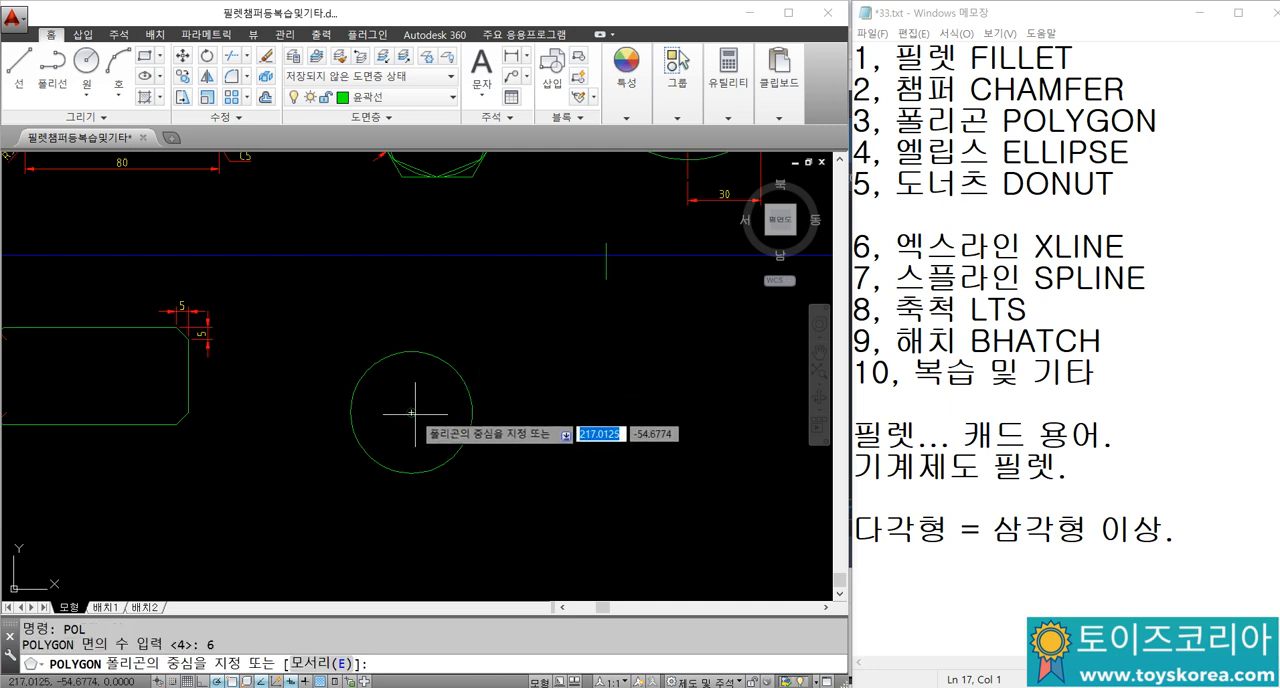
click(413, 412)
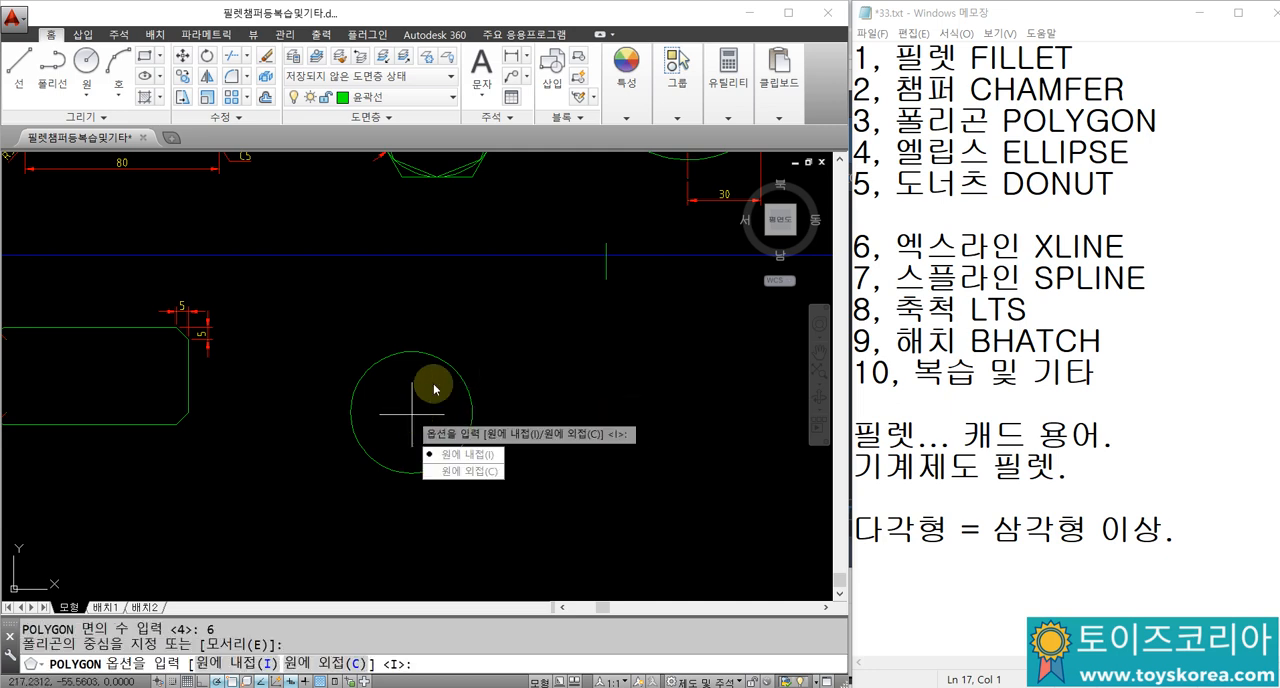
click(475, 474)
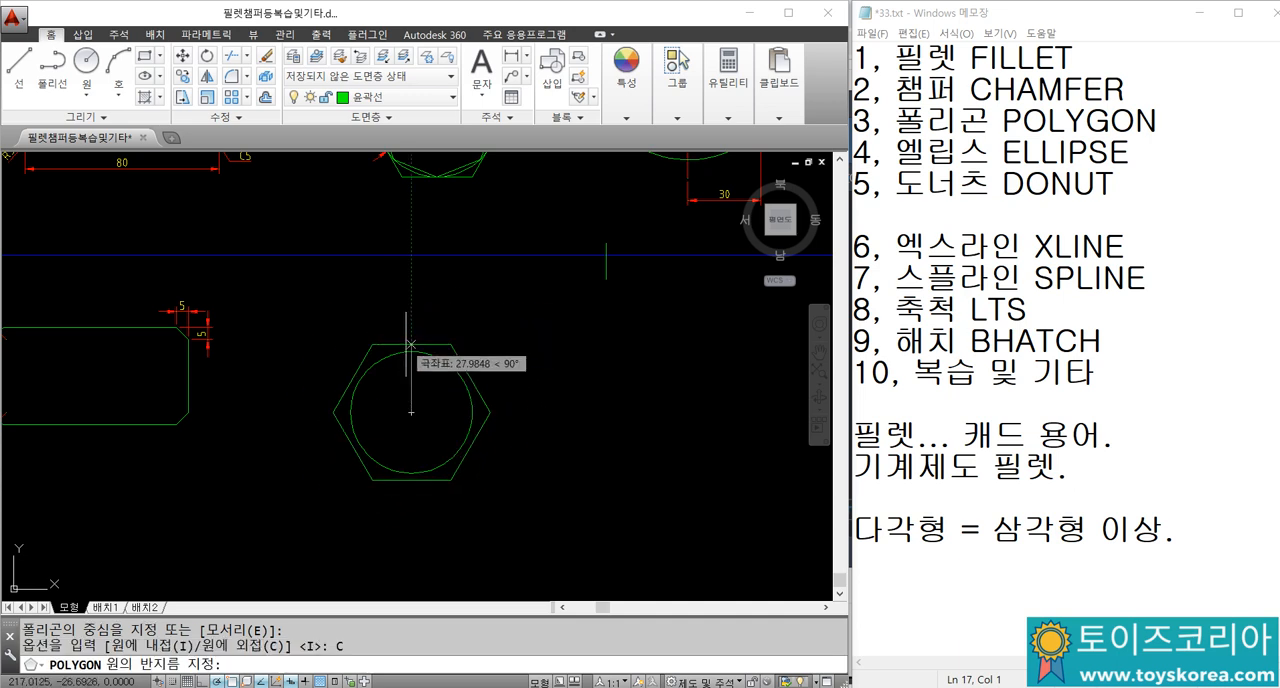
scroll(411, 344, up, 2)
click(415, 352)
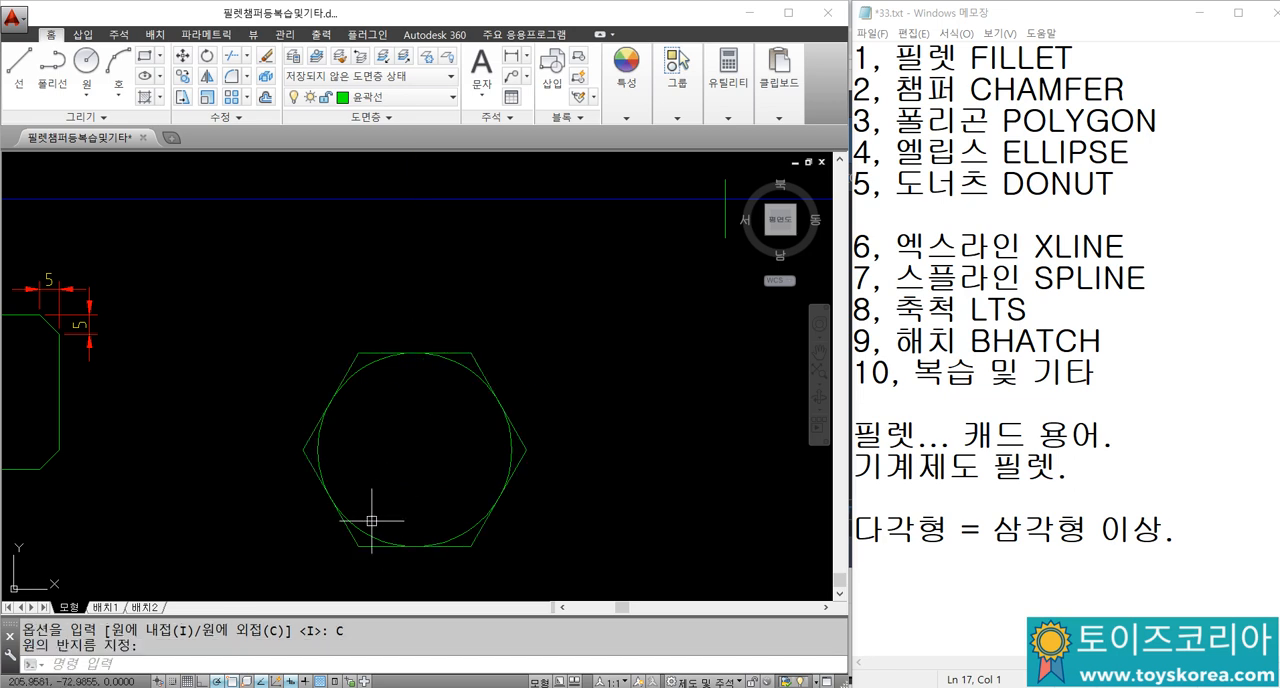
Step: Draw an eight-sided polygon centred on the same circle and inscribed in it, with a vertex at the circle's top quadrant
text(PO)
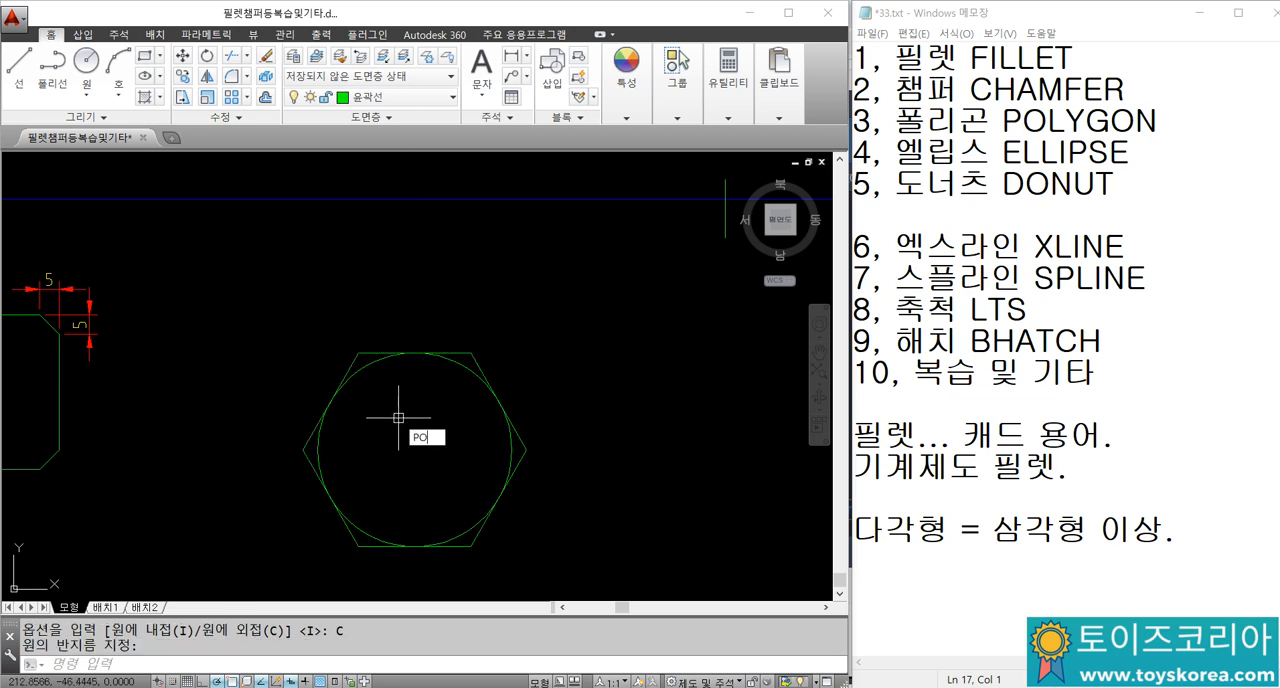
text(POL)
key(Return)
text(8)
key(Return)
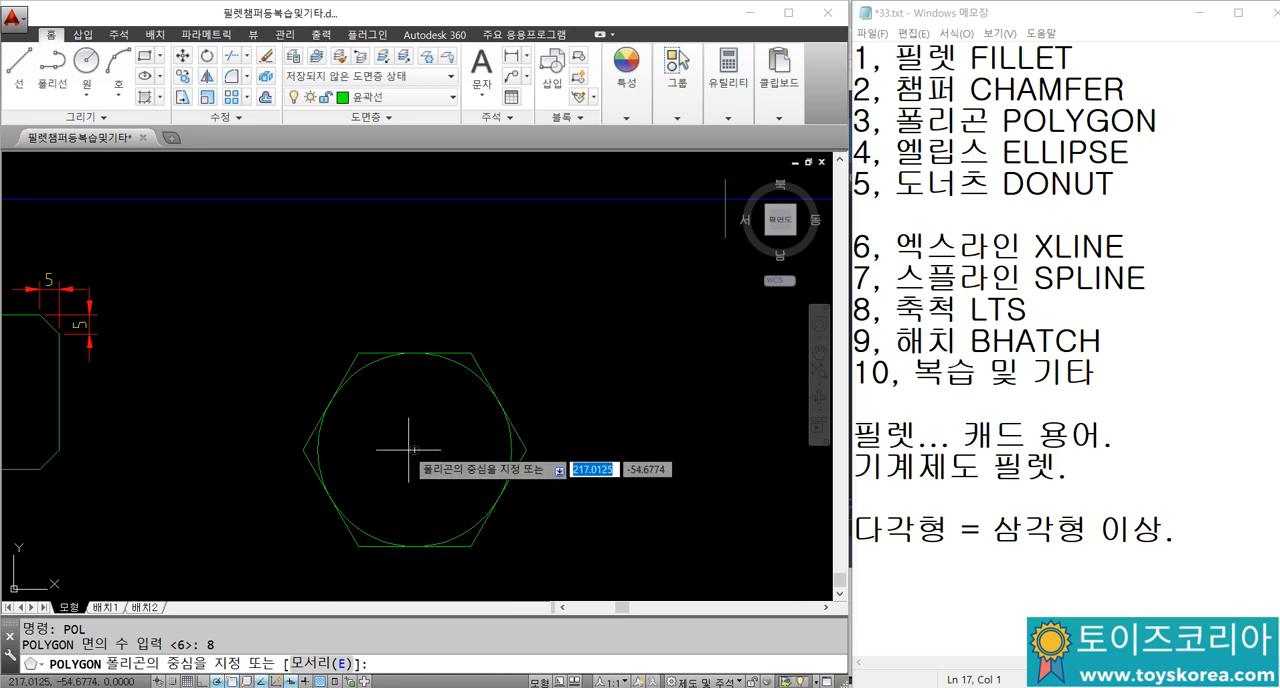
click(414, 450)
text(I)
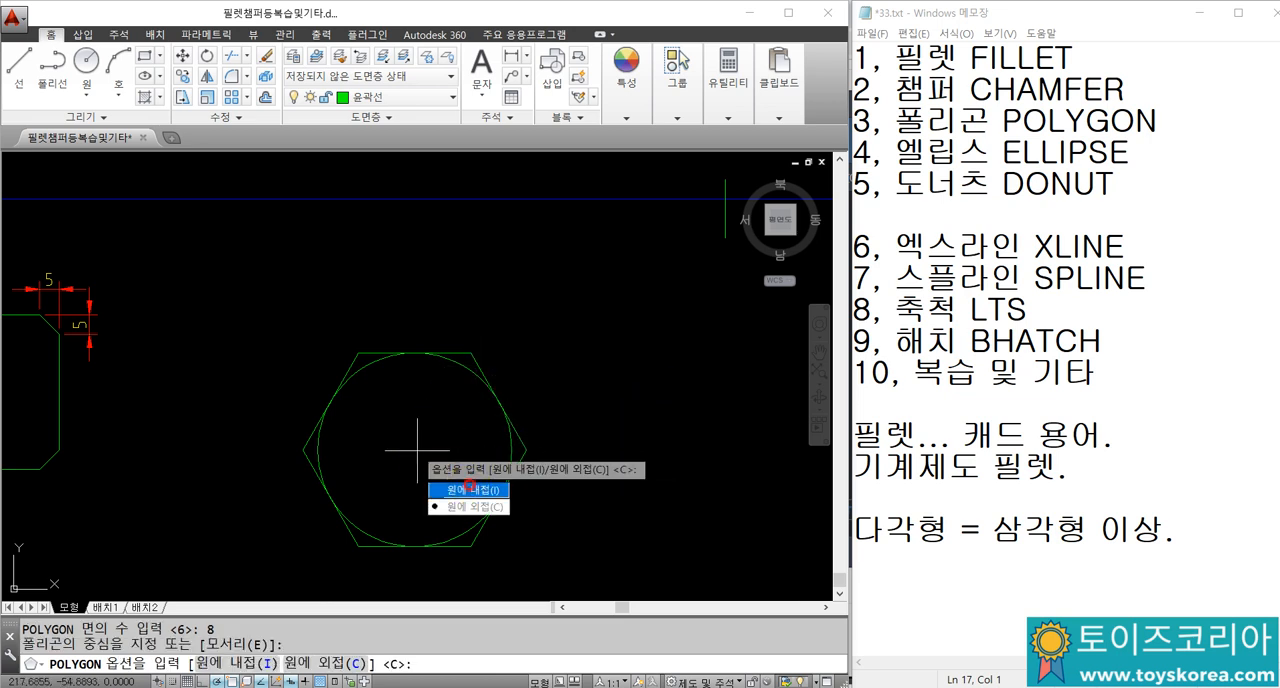
key(Return)
click(415, 355)
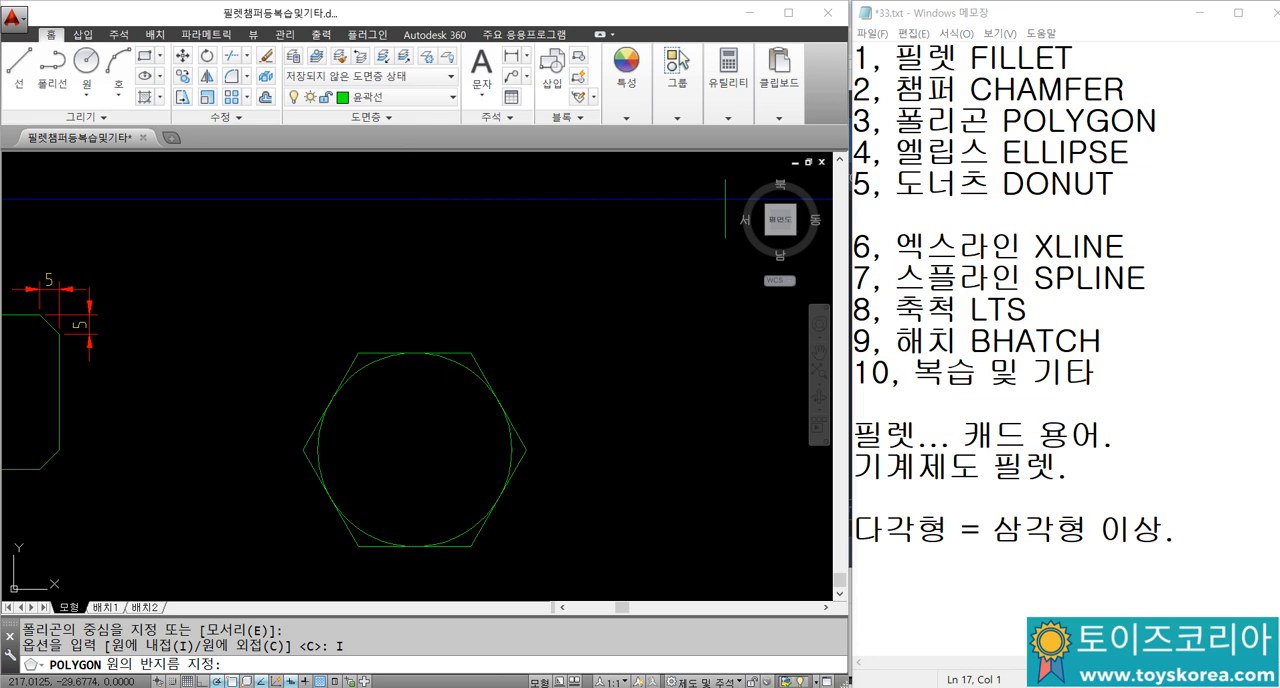
scroll(455, 419, down, 5)
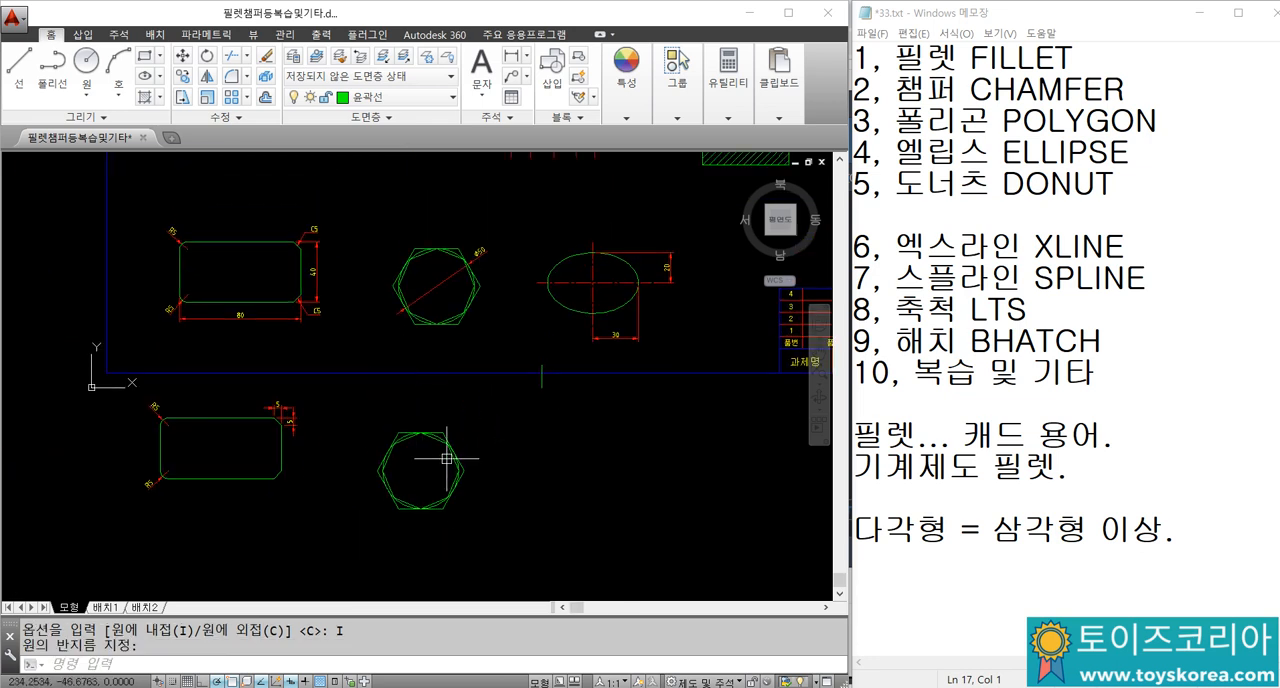
Step: Try to add a radius dimension to the example ellipse
scroll(446, 458, up, 3)
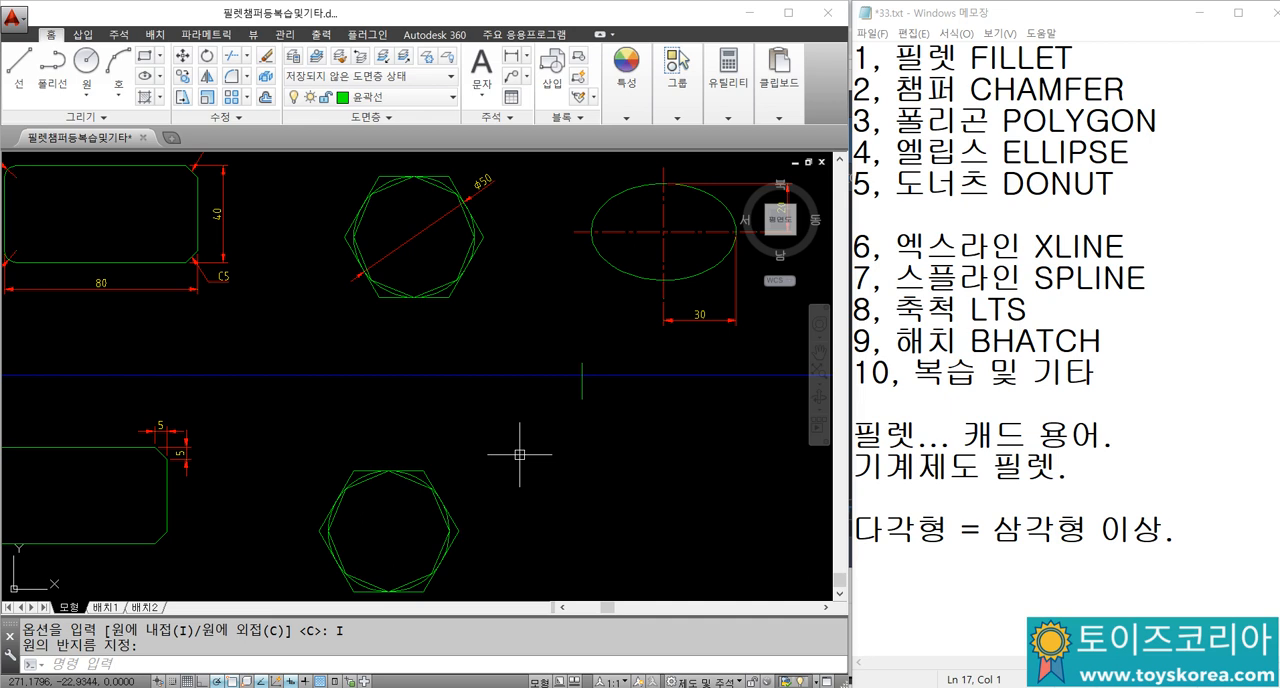
middle_drag(475, 349, 296, 387)
middle_drag(380, 330, 331, 373)
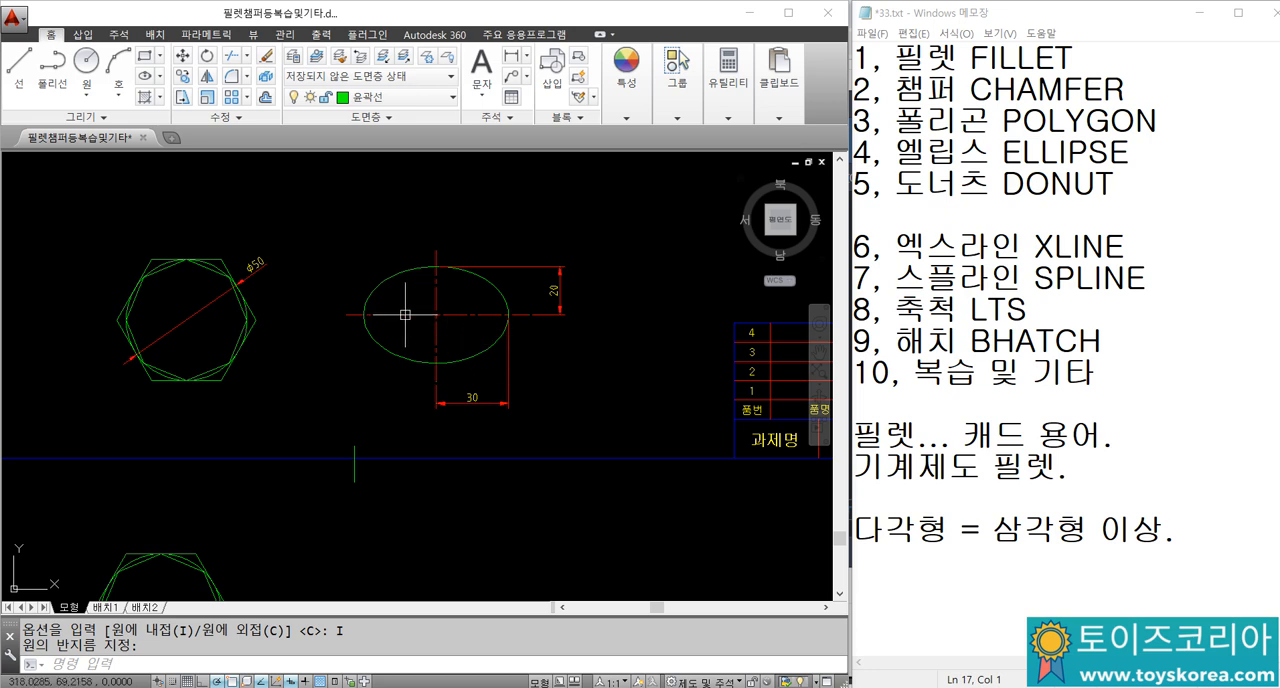
scroll(455, 312, up, 2)
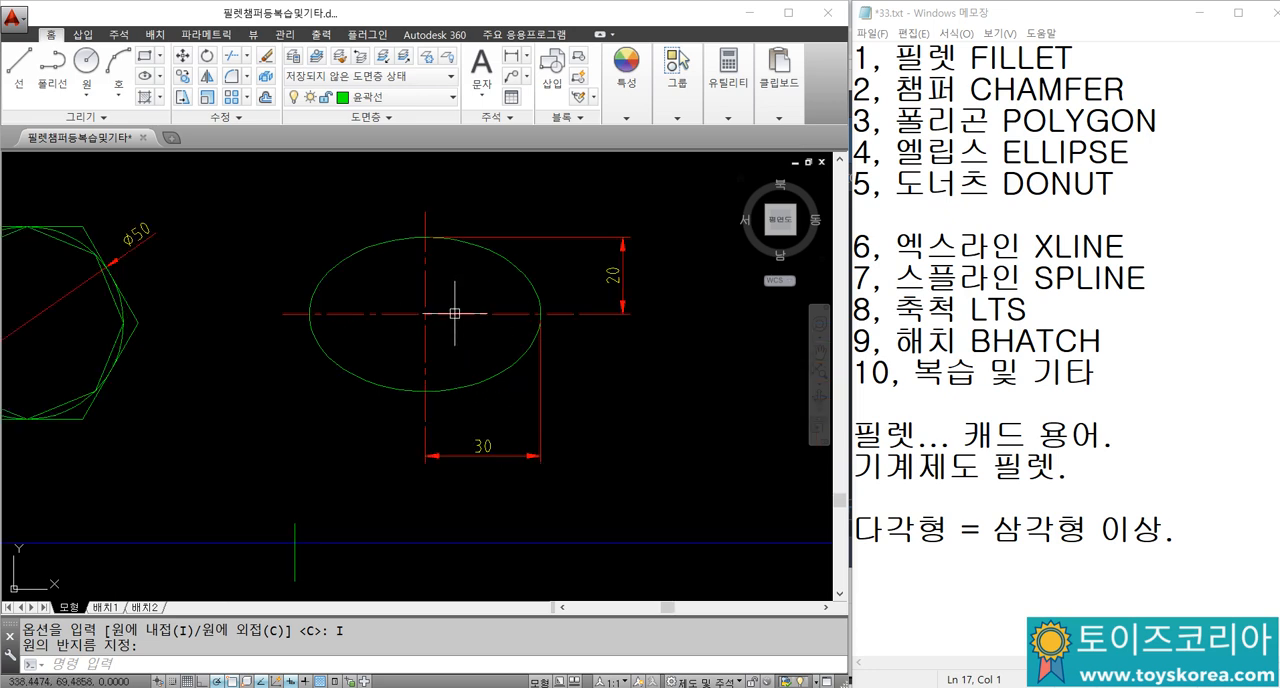
text(dra)
key(Return)
click(510, 269)
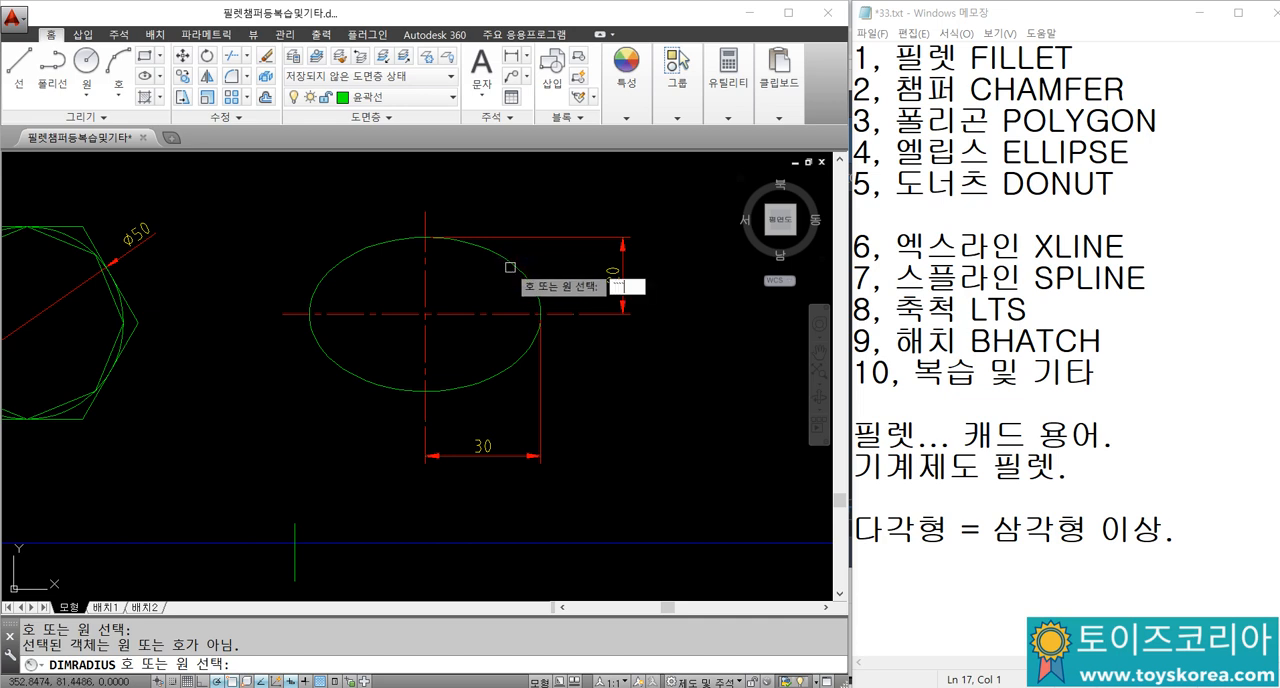
key(Escape)
key(Escape)
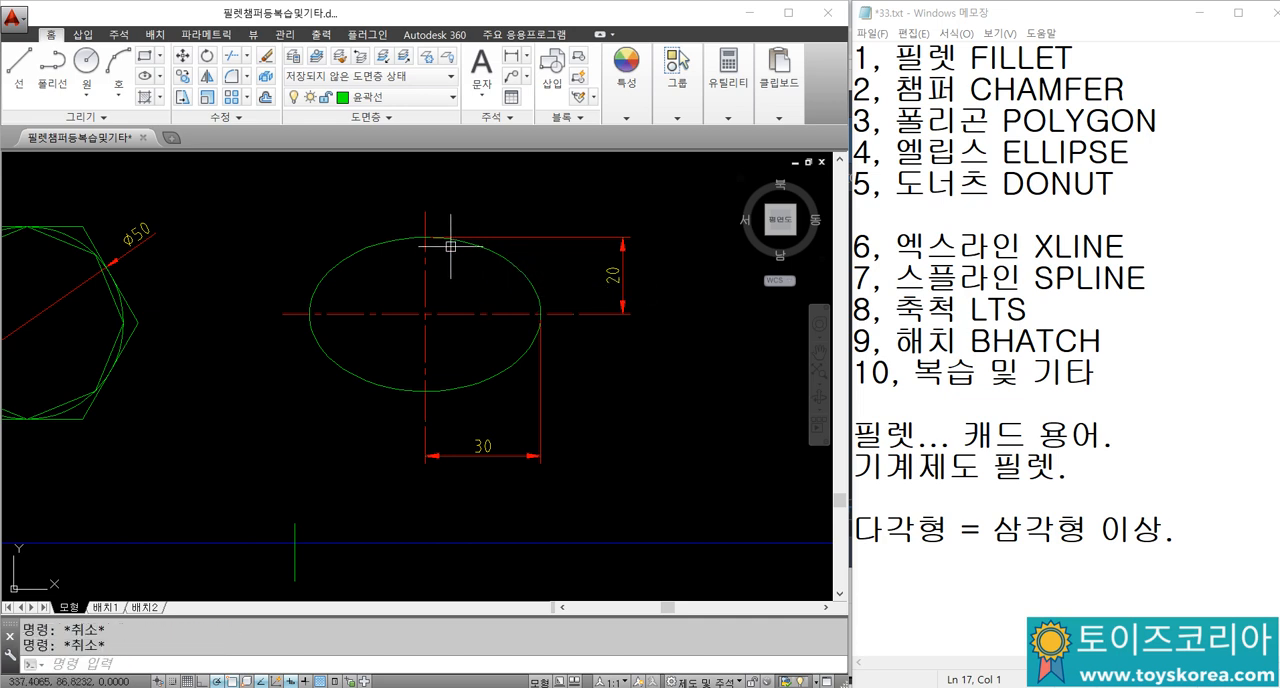
Step: Draw a horizontal and a vertical construction line crossing in the empty space below the example ellipse
scroll(432, 277, down, 4)
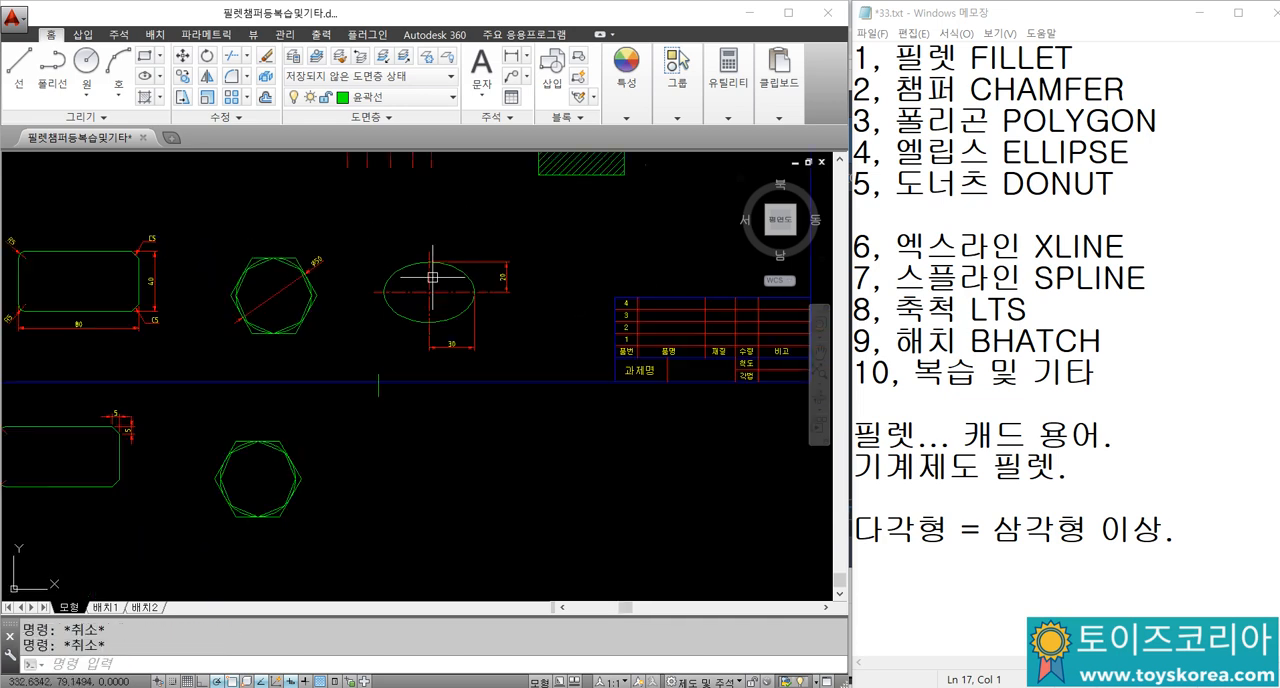
middle_drag(431, 428, 407, 354)
text(xl)
key(Return)
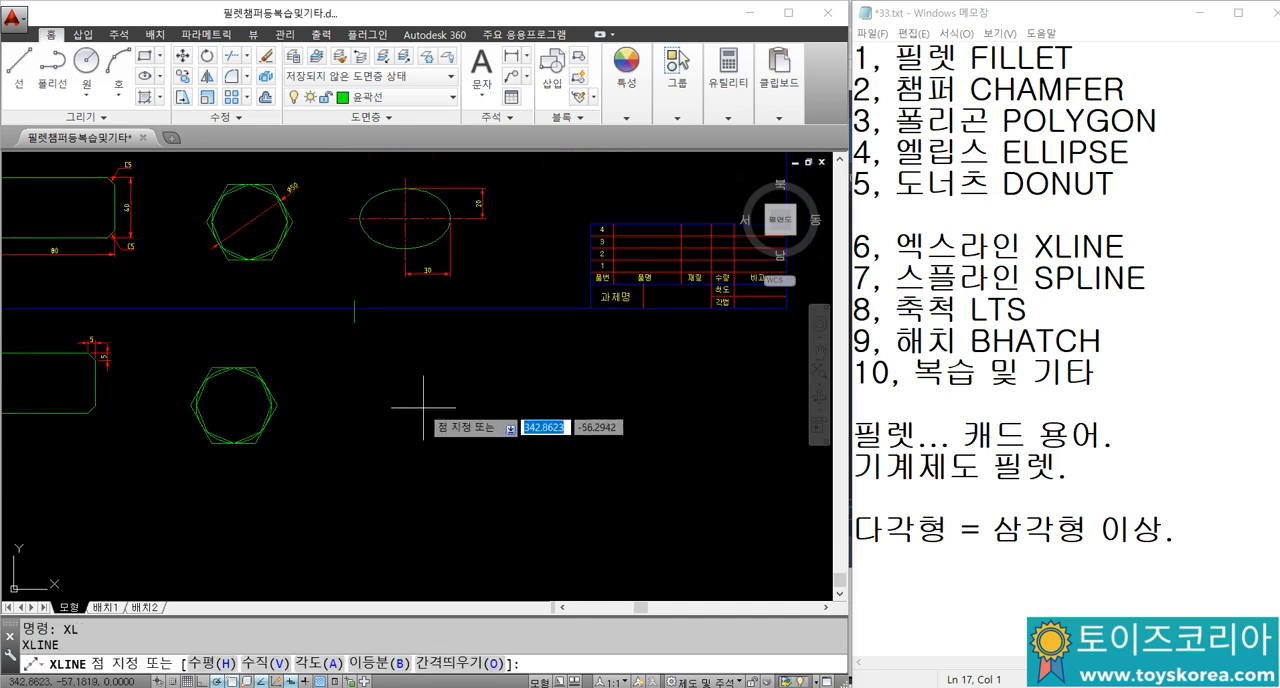
click(422, 405)
click(450, 406)
click(423, 480)
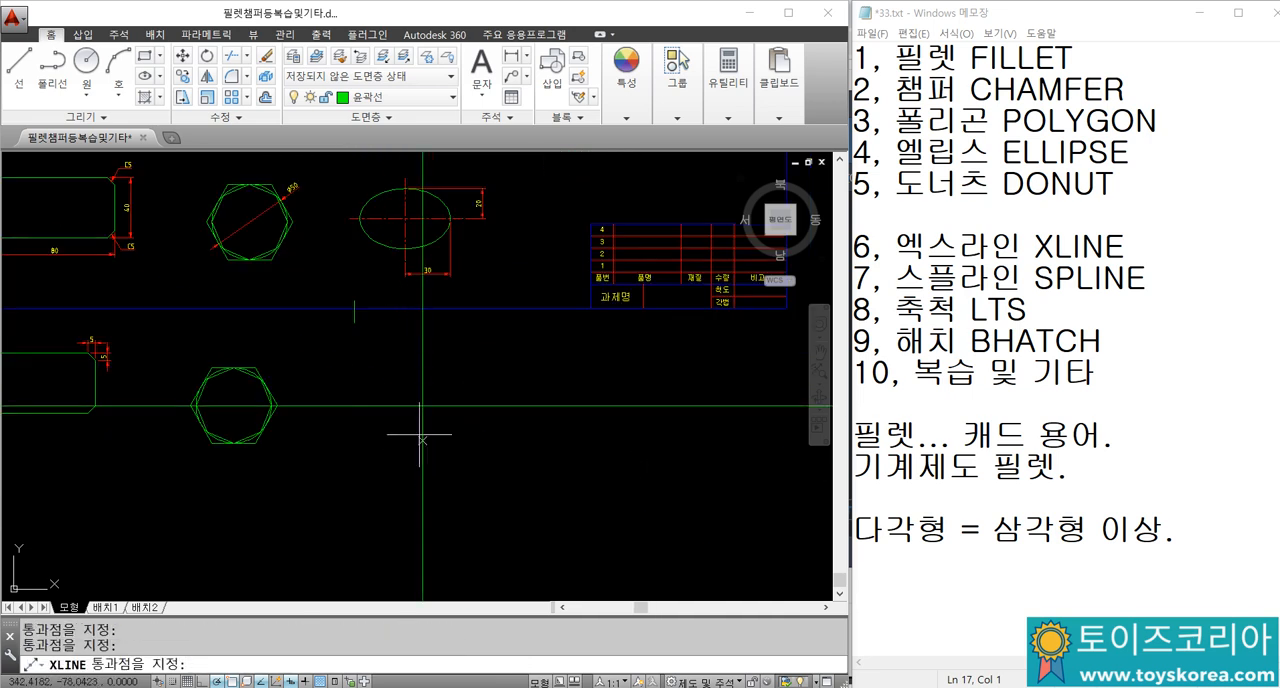
key(Escape)
key(Escape)
Step: Add a linear dimension for the example ellipse's full width, placed below its half-width dimension
scroll(434, 381, up, 4)
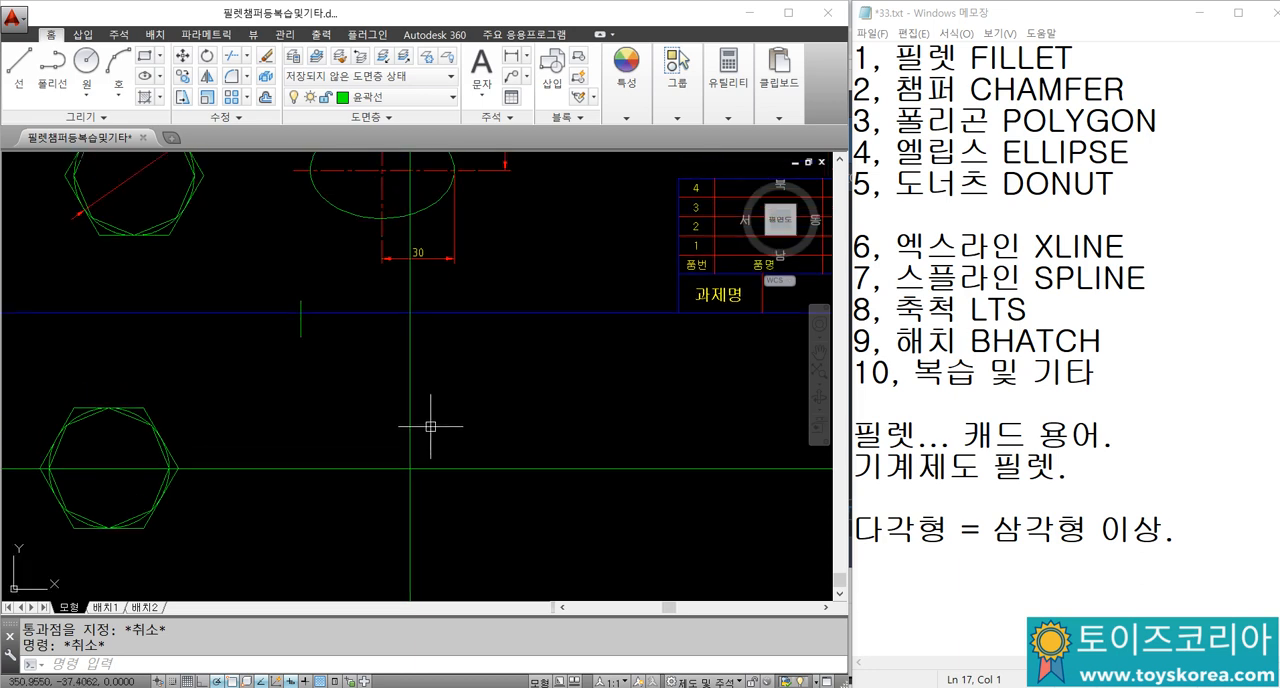
middle_drag(417, 394, 413, 385)
middle_drag(412, 197, 405, 335)
scroll(392, 266, up, 4)
scroll(437, 409, down, 2)
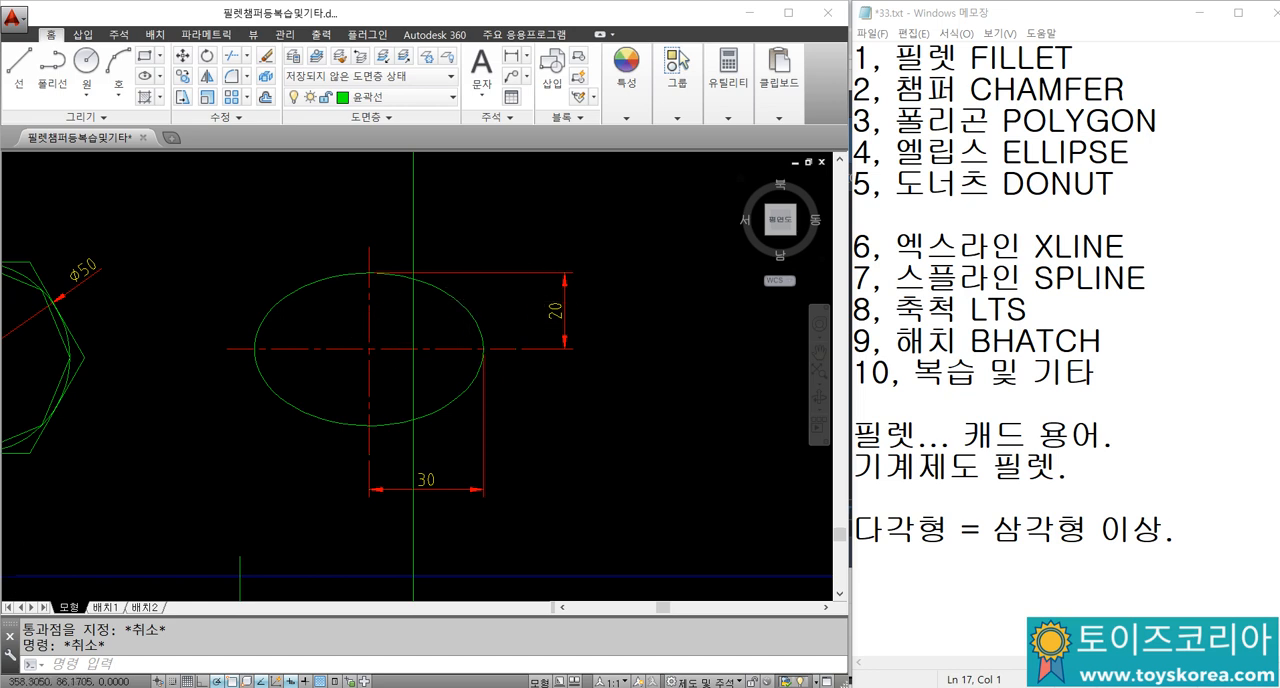
scroll(473, 287, down, 4)
scroll(442, 315, up, 2)
text(dli)
key(Return)
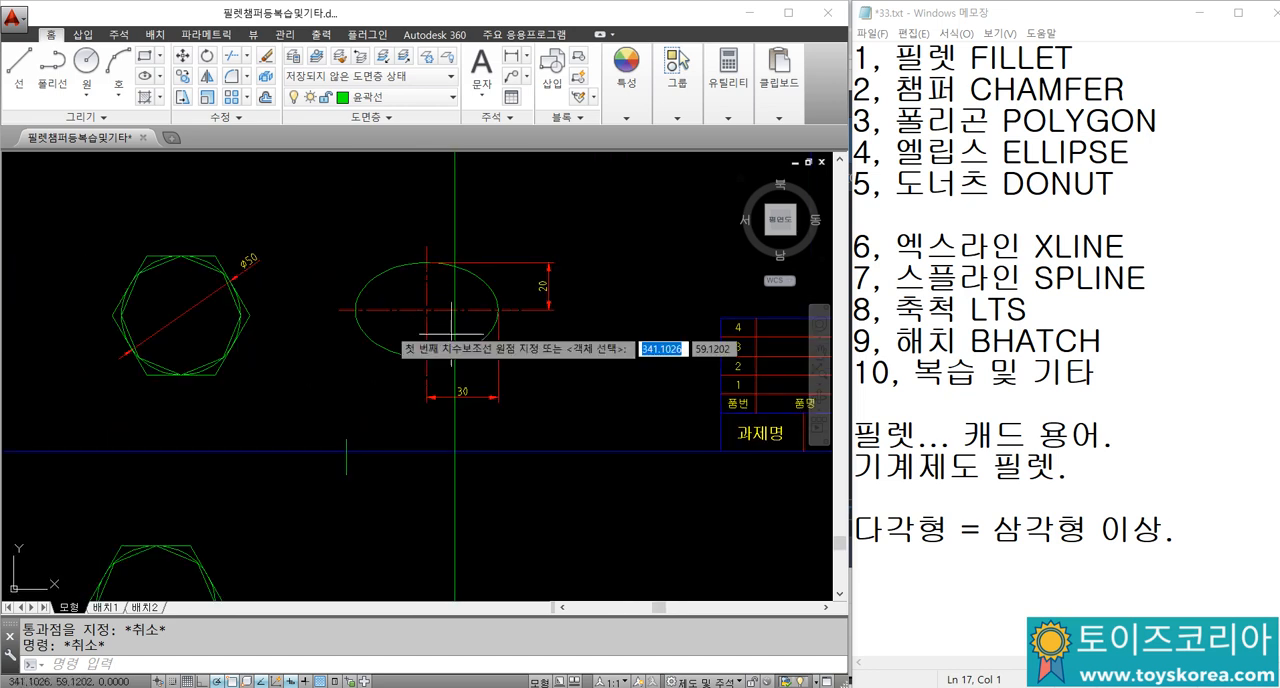
click(427, 310)
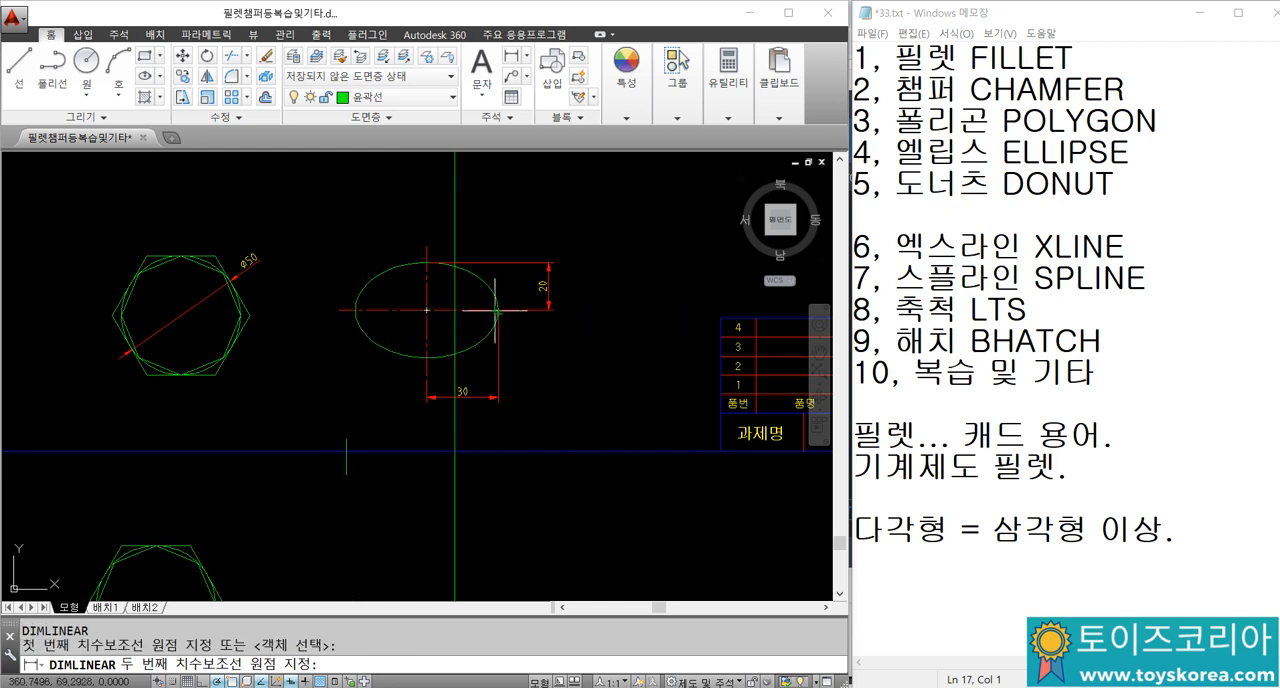
click(496, 311)
click(425, 421)
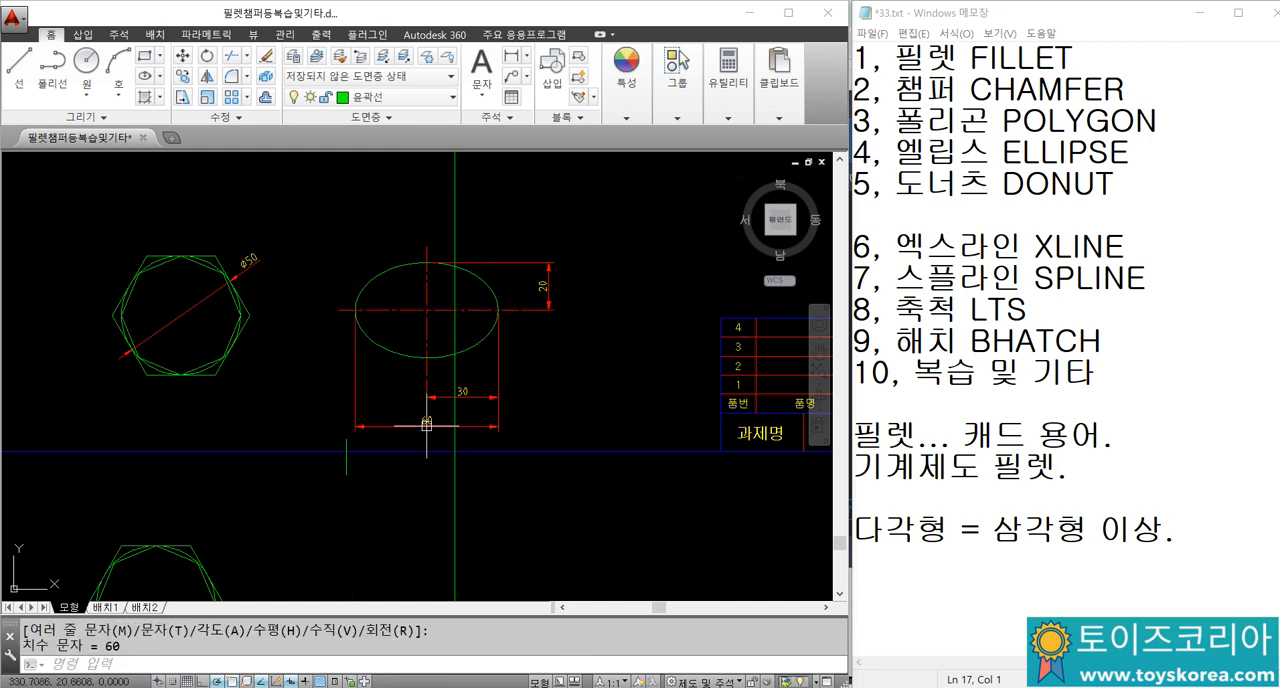
click(427, 426)
key(Escape)
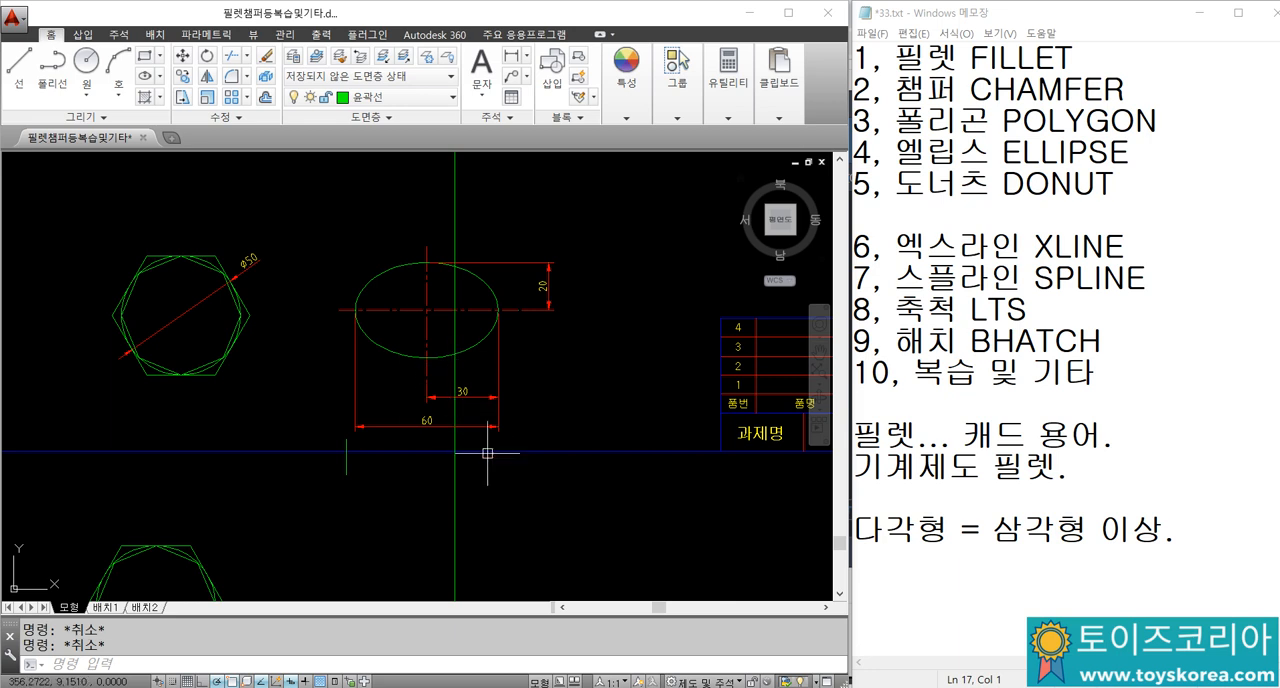
Step: Offset the vertical construction line 30 to the right
scroll(487, 453, down, 3)
scroll(458, 420, up, 3)
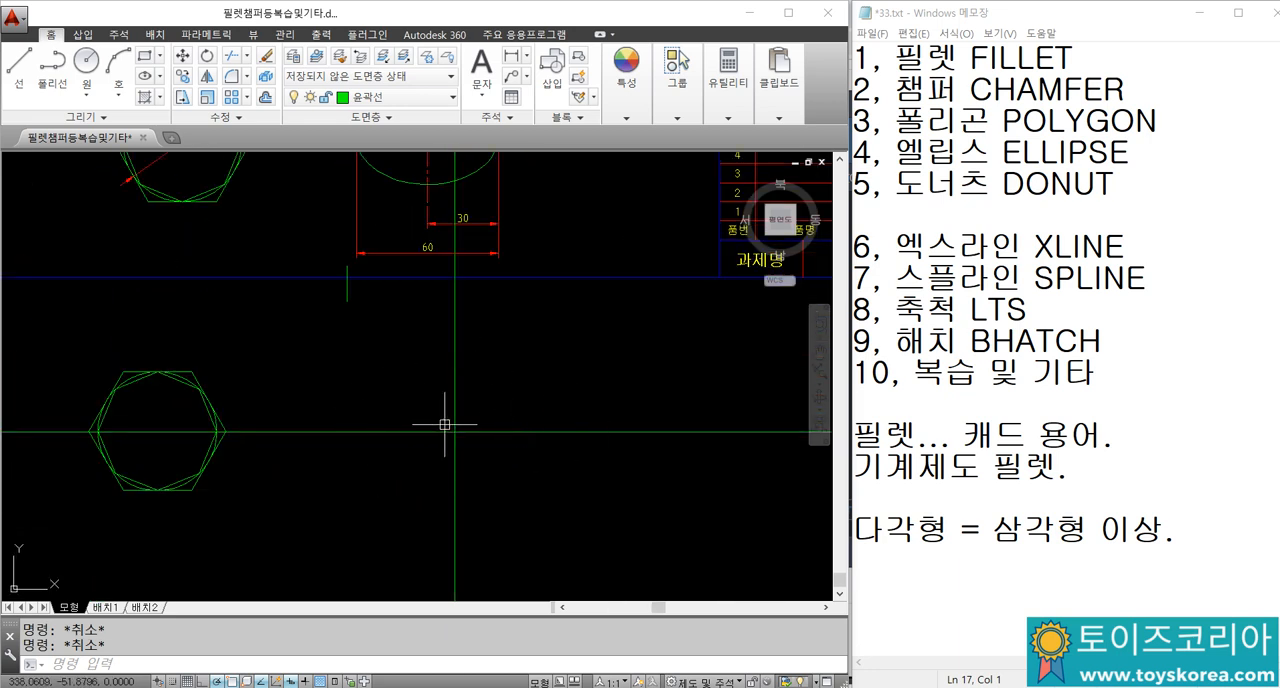
scroll(446, 424, up, 2)
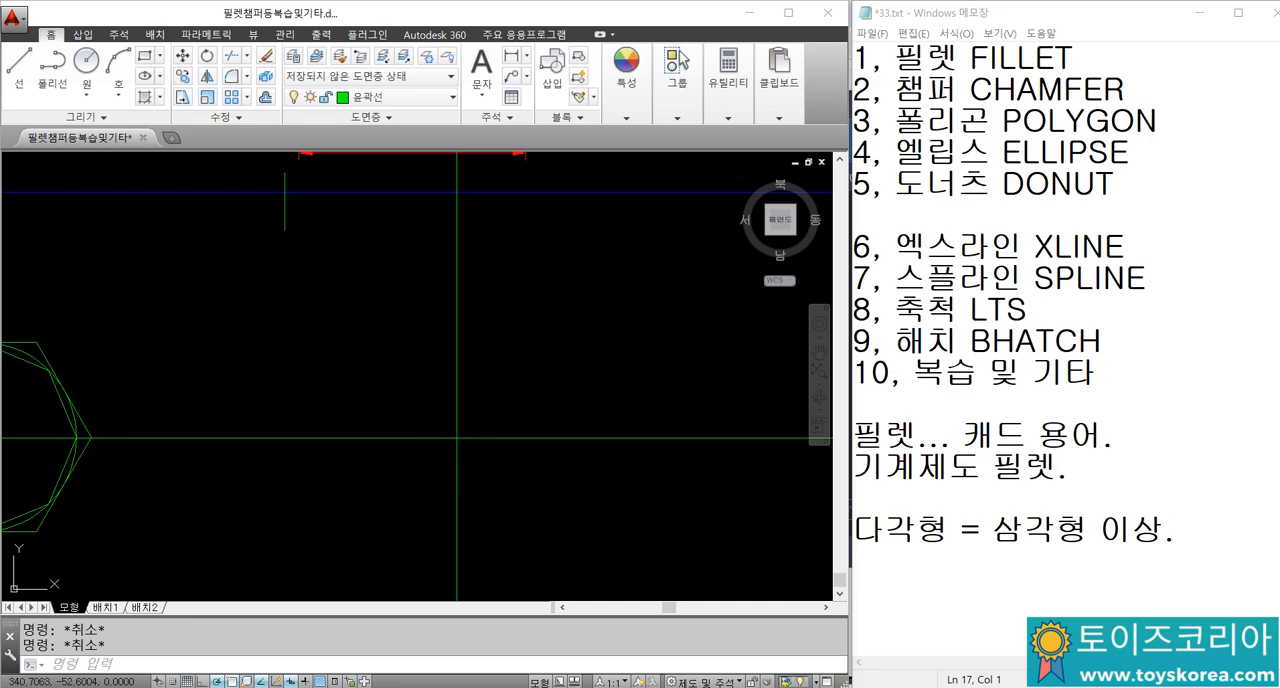
text(o)
key(Return)
text(30)
key(Return)
click(457, 419)
click(493, 416)
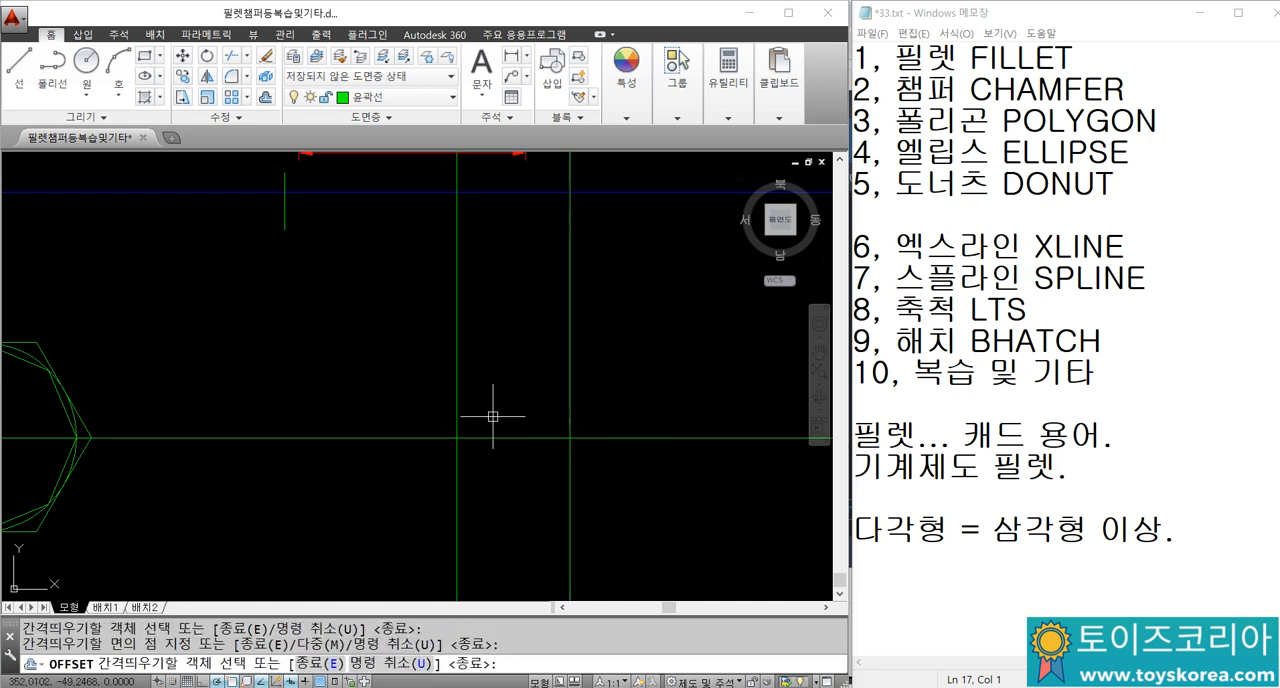
Step: Offset the horizontal construction line 20 upward
key(Return)
key(Return)
text(20)
key(Return)
click(486, 437)
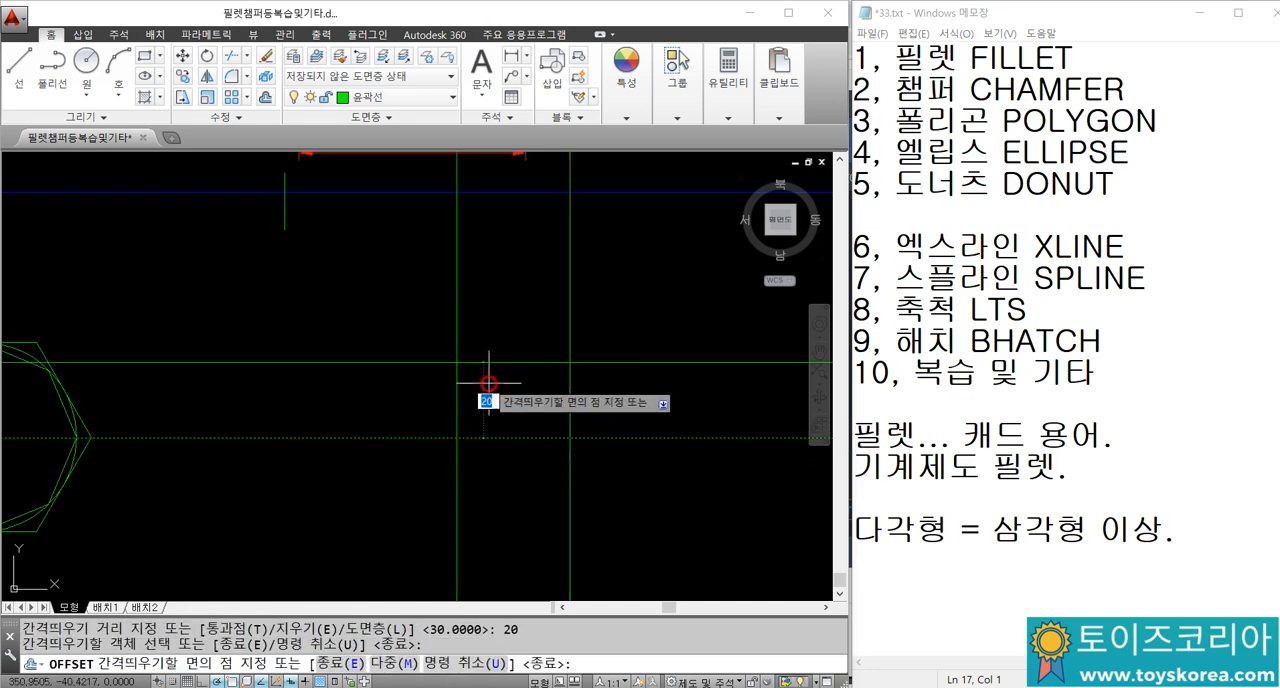
key(Escape)
key(Return)
key(Return)
click(477, 437)
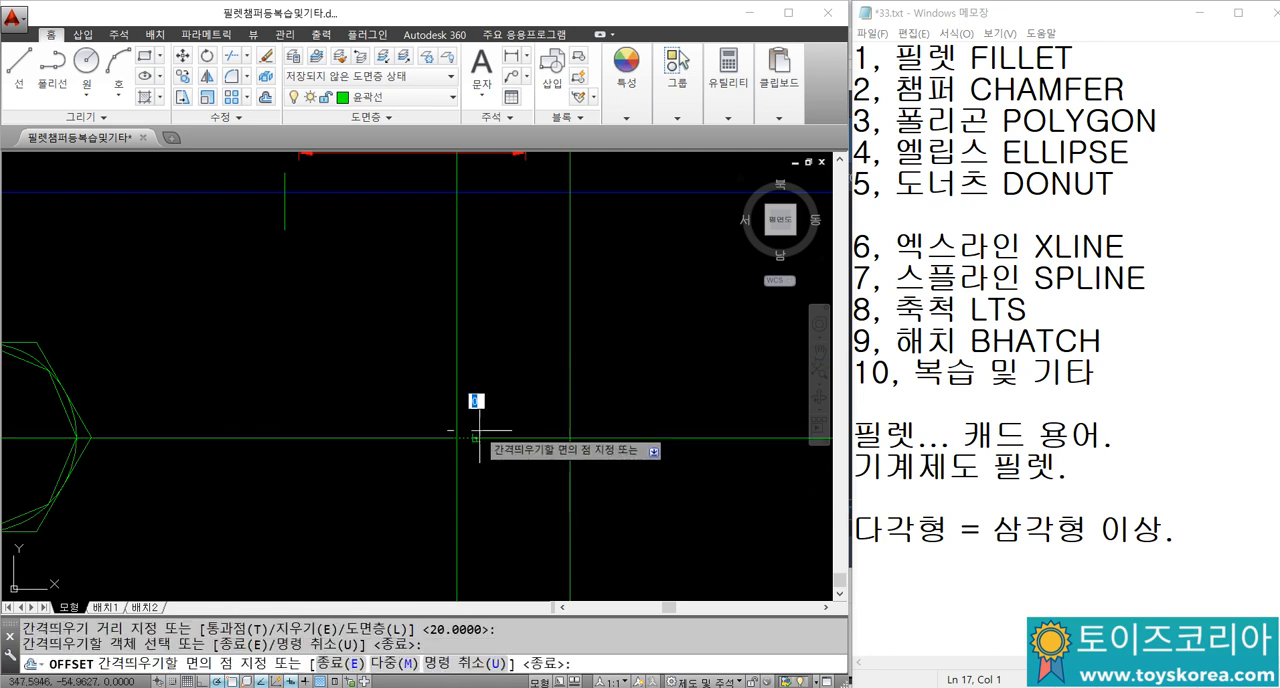
click(486, 412)
key(Escape)
key(Escape)
Step: Draw an ellipse by its centre at the original construction lines' crossing, with axis ends at their intersections with the 30 and 20 offset lines
text(EL)
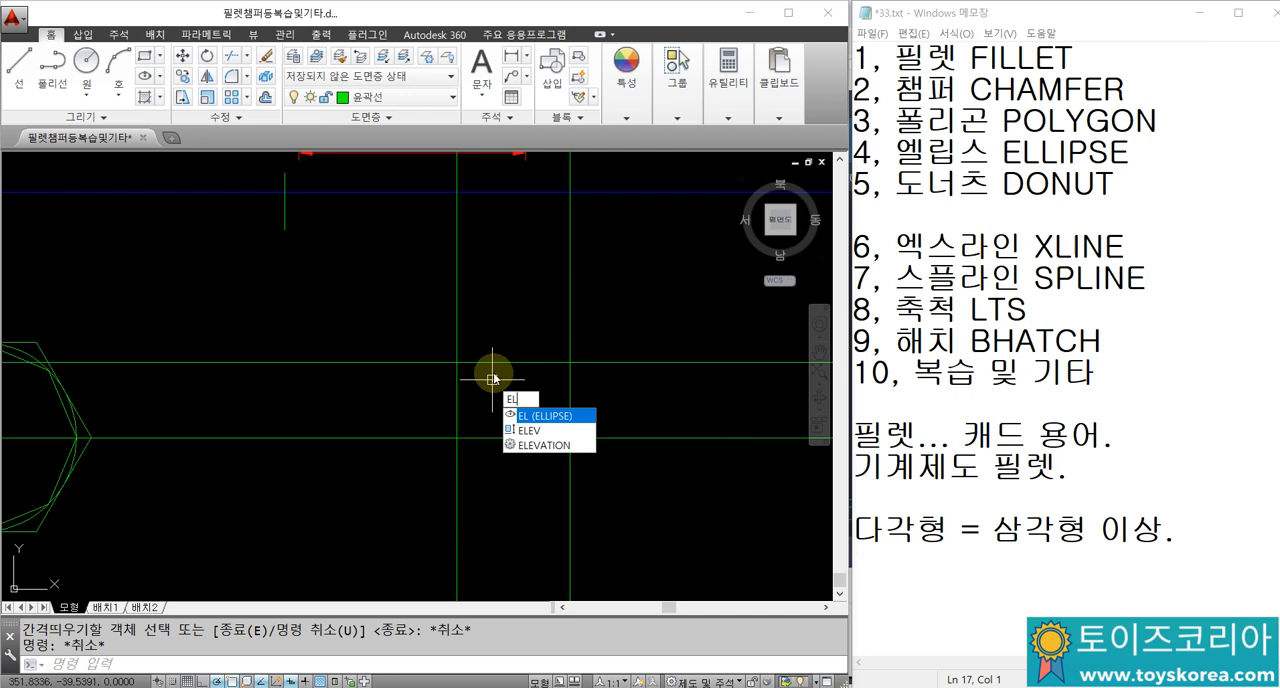
key(Return)
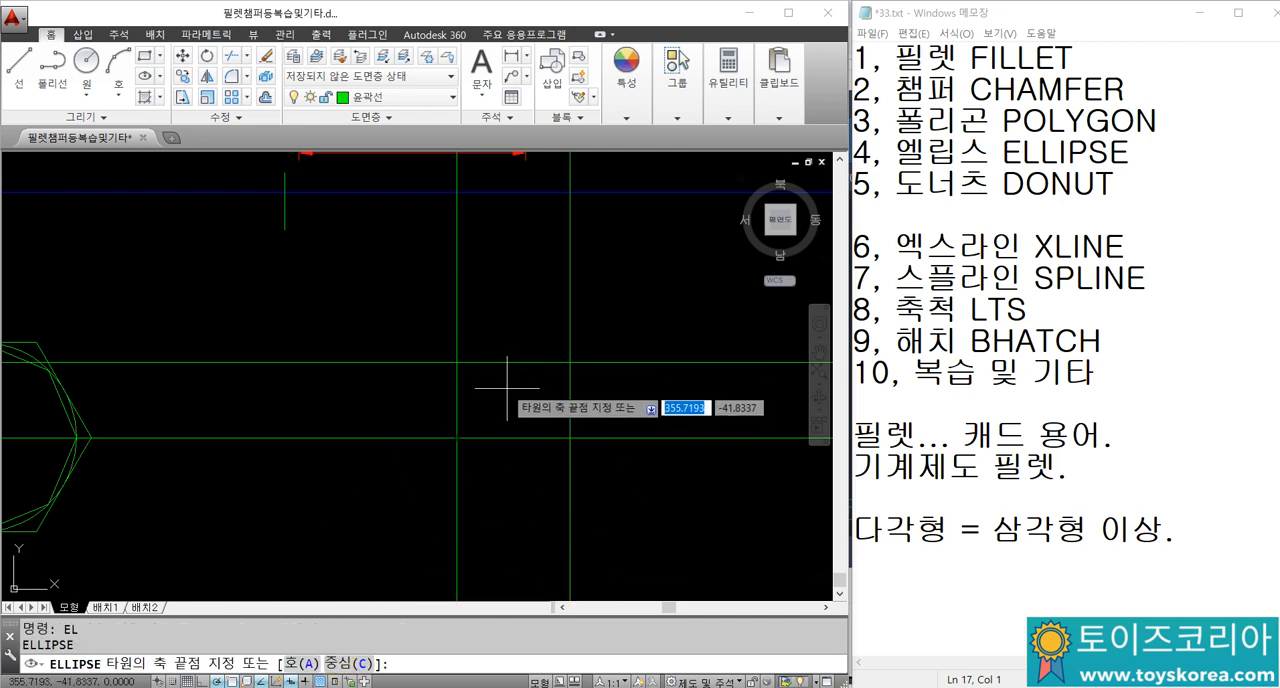
text(C)
key(Return)
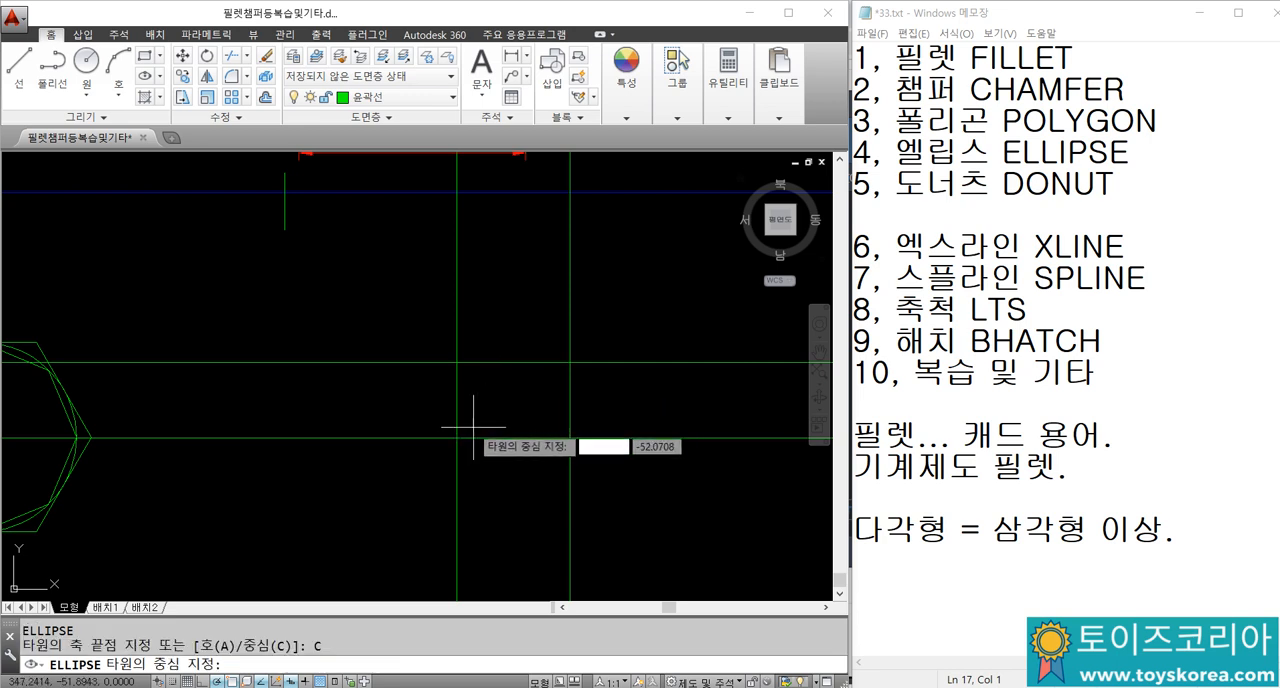
click(457, 437)
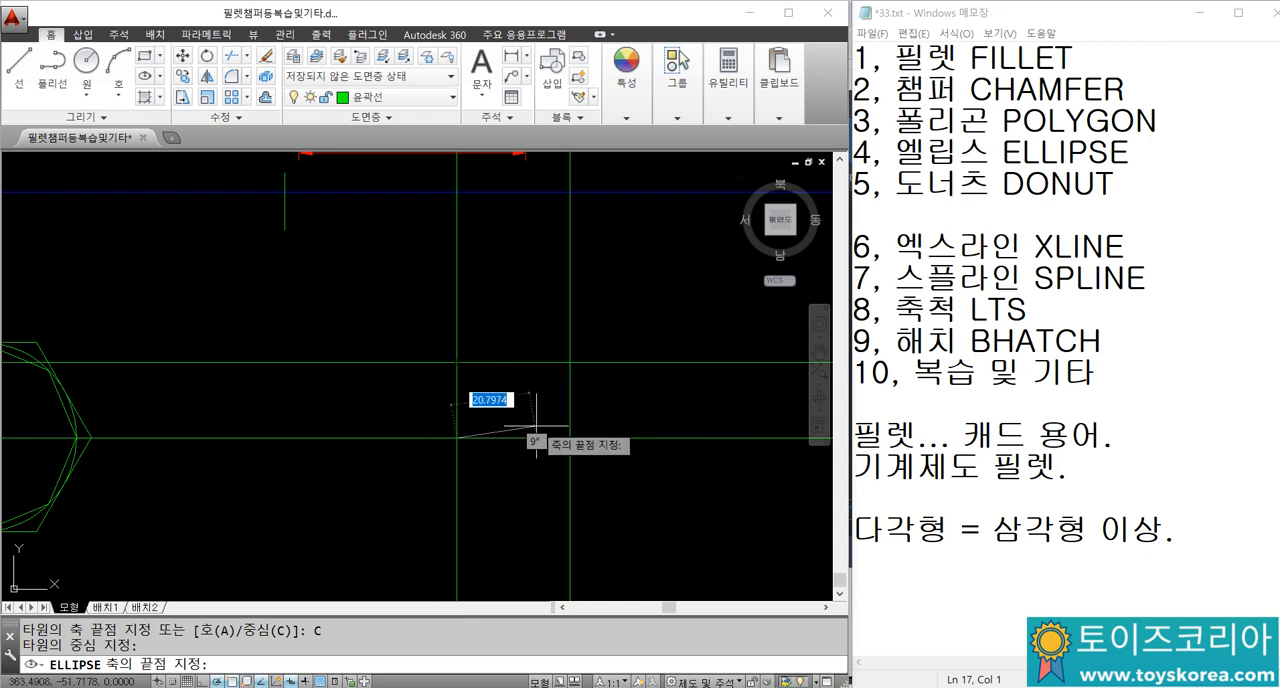
click(570, 437)
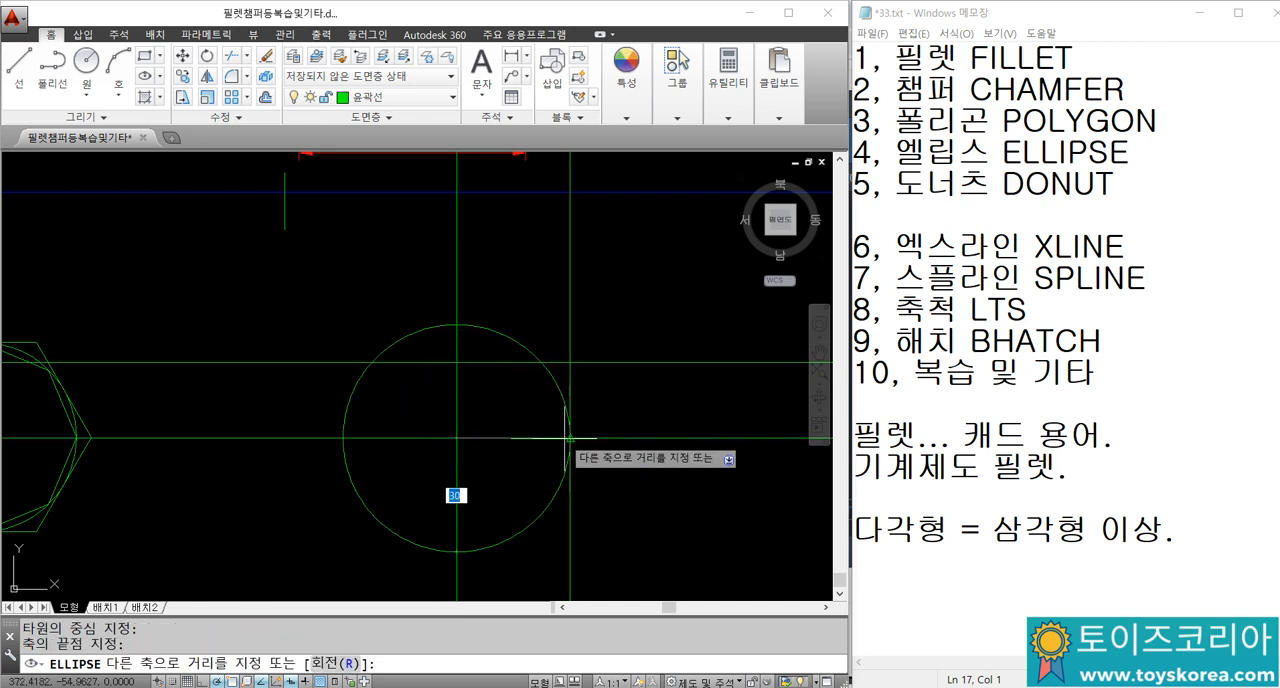
click(457, 362)
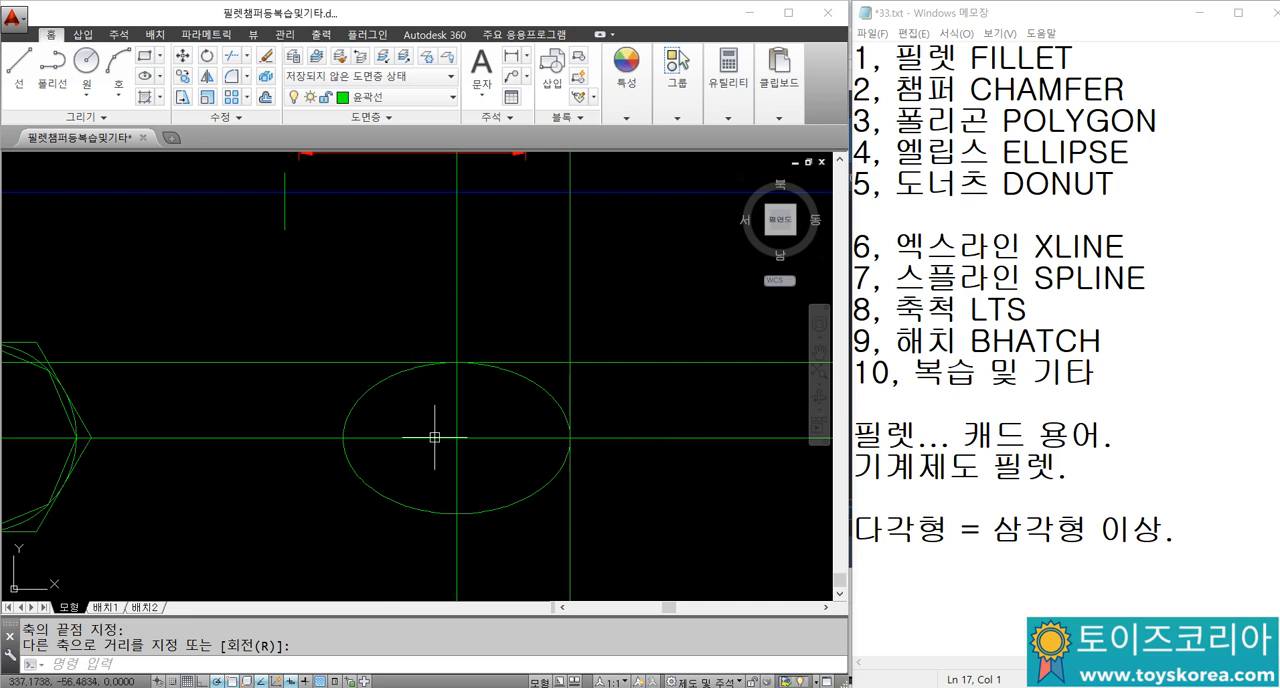
Step: Erase the two offset construction lines beside and above the new ellipse
click(599, 367)
click(563, 346)
text(e)
key(space)
scroll(530, 385, down, 2)
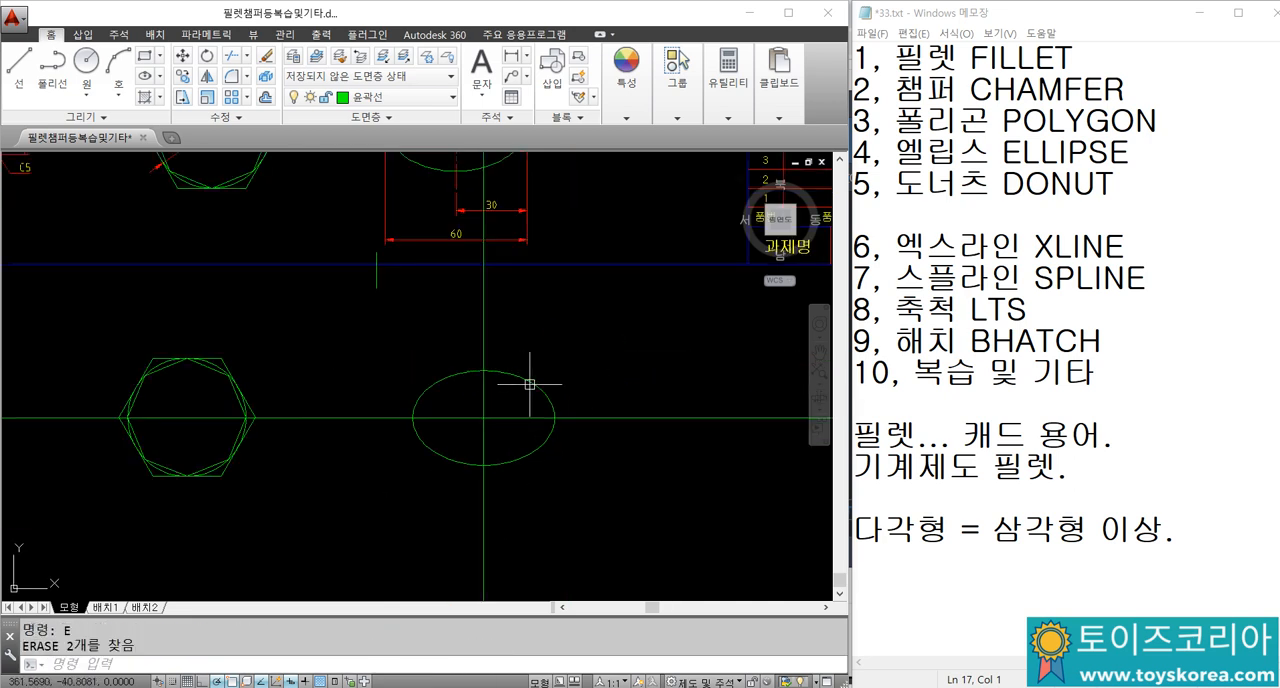
Step: Erase the new ellipse together with the two construction lines crossing at its centre
click(561, 465)
click(400, 366)
text(e)
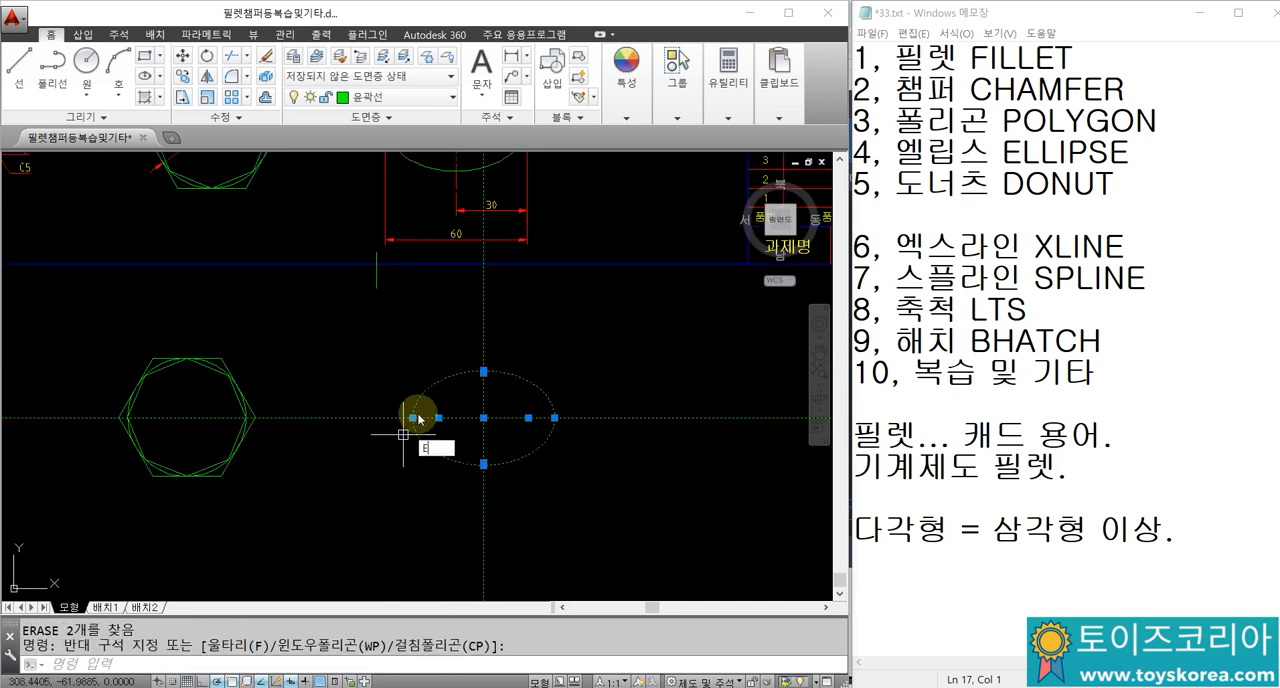
key(space)
Step: Place seven donuts with inner diameter 3 and outer diameter 10, scattered in the empty space below the example ellipse
scroll(410, 380, down, 2)
scroll(420, 325, down, 2)
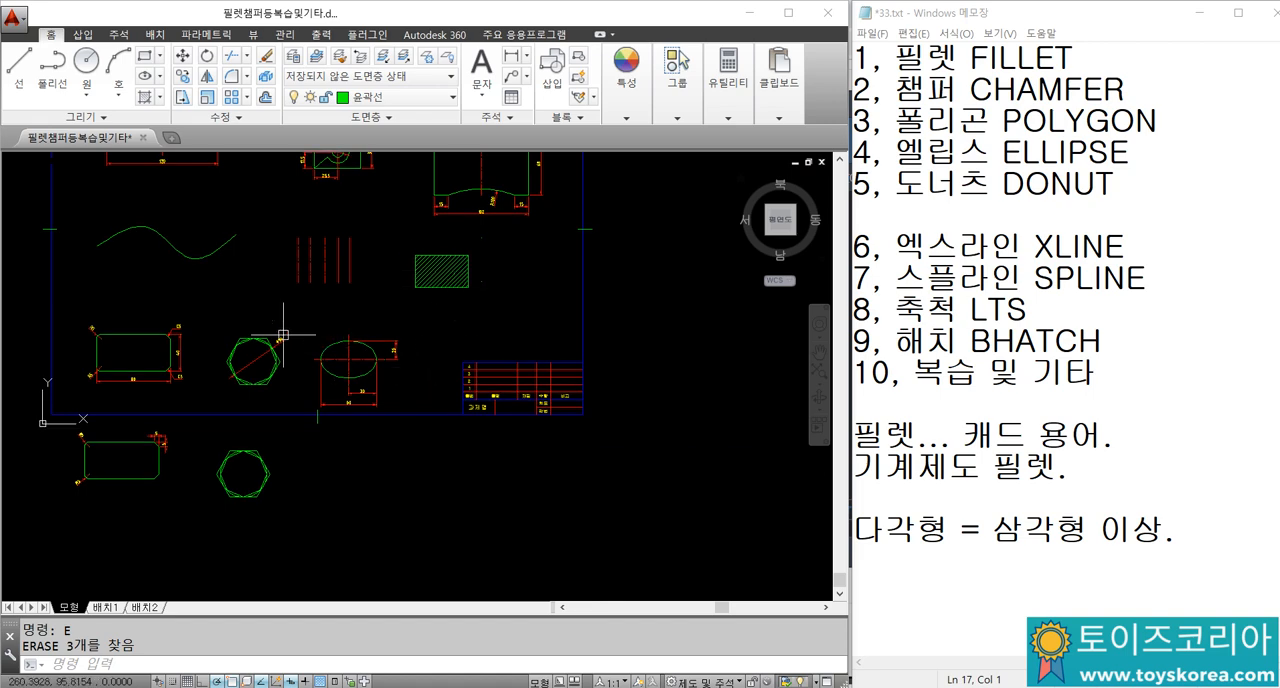
mouse_move(340, 377)
middle_down()
mouse_move(374, 357)
mouse_move(391, 430)
middle_up()
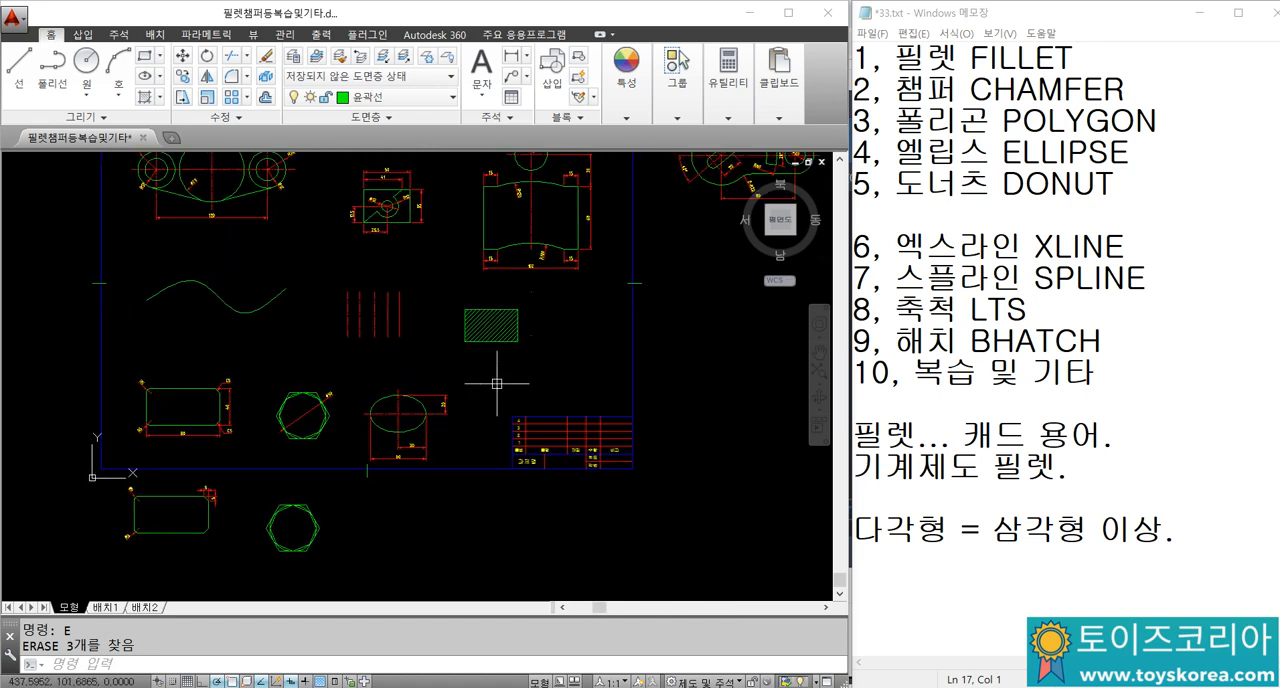
scroll(435, 475, up, 4)
middle_drag(424, 482, 412, 417)
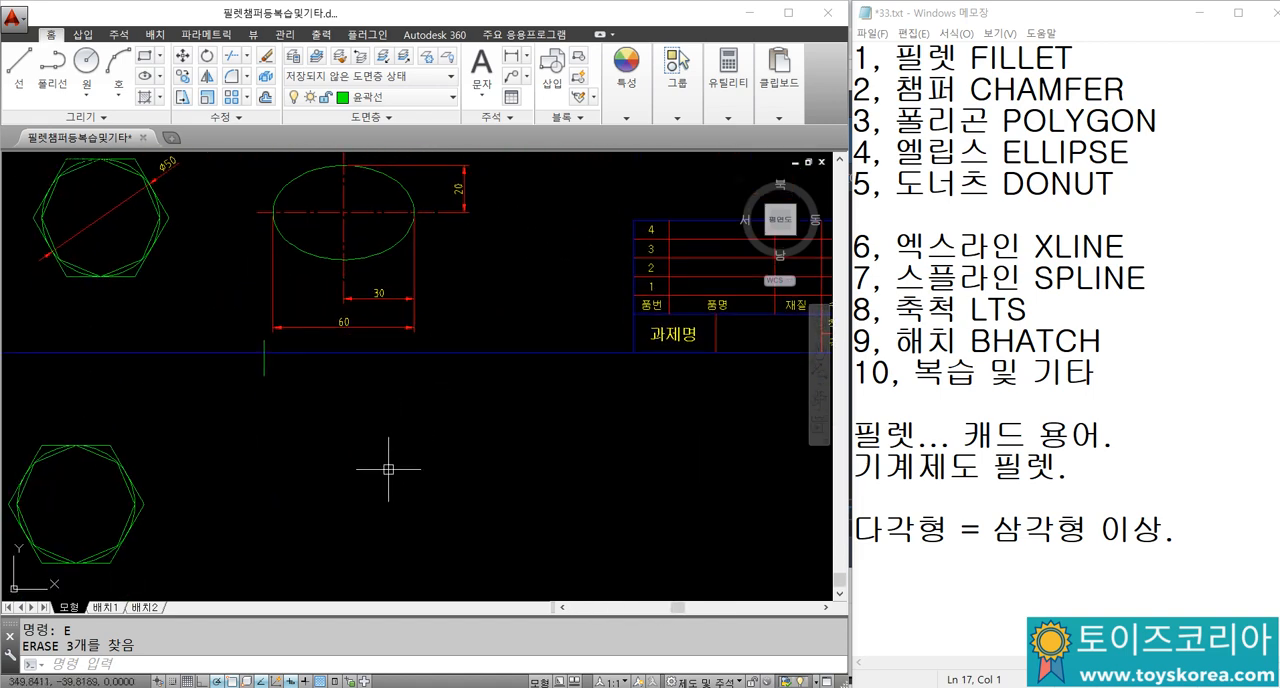
text(DO)
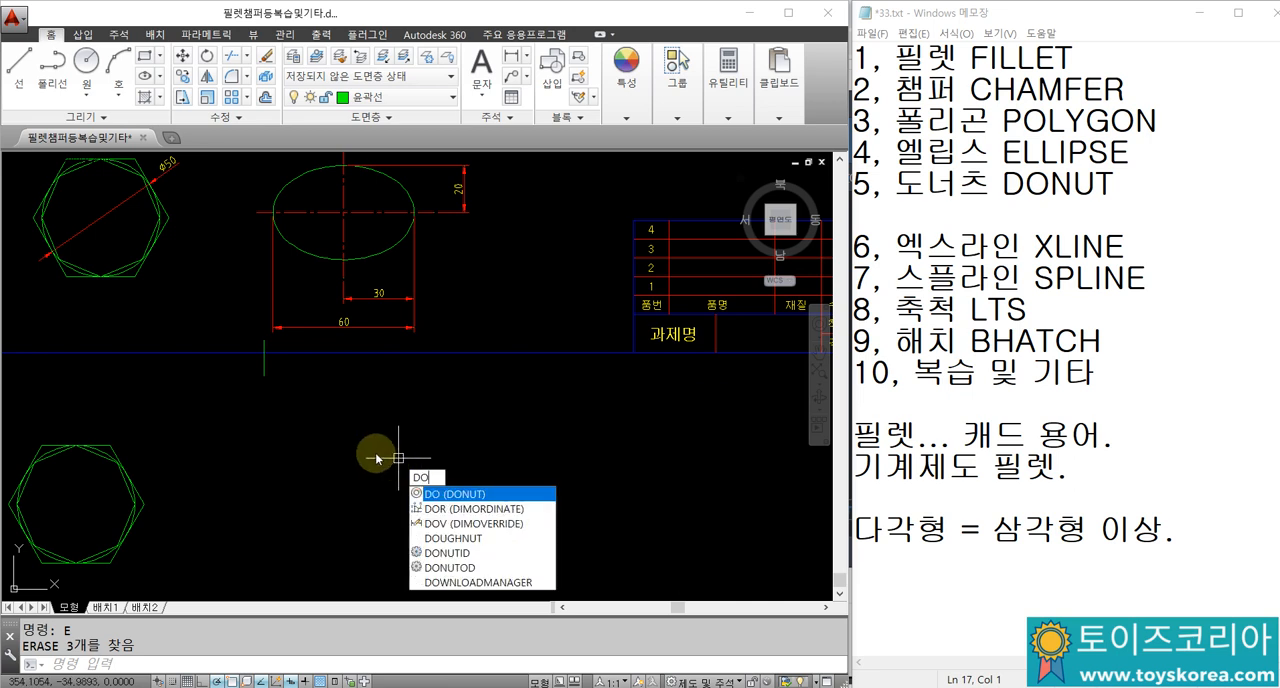
key(Return)
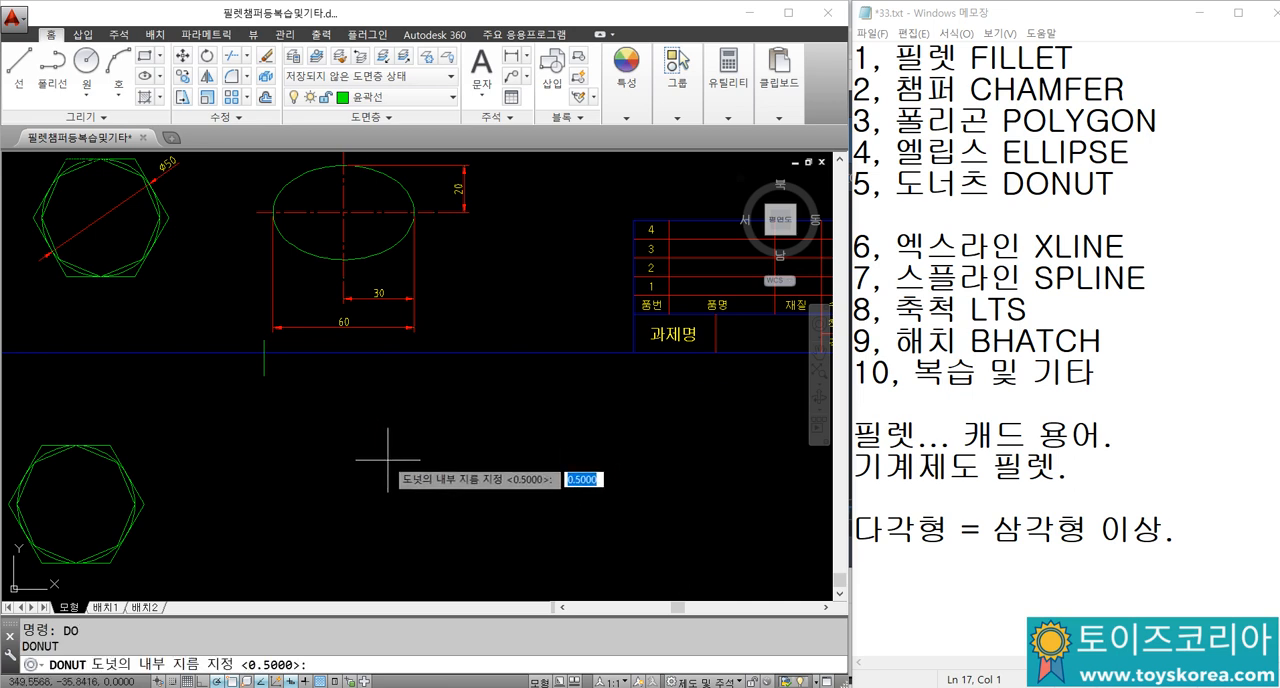
text(3)
key(Return)
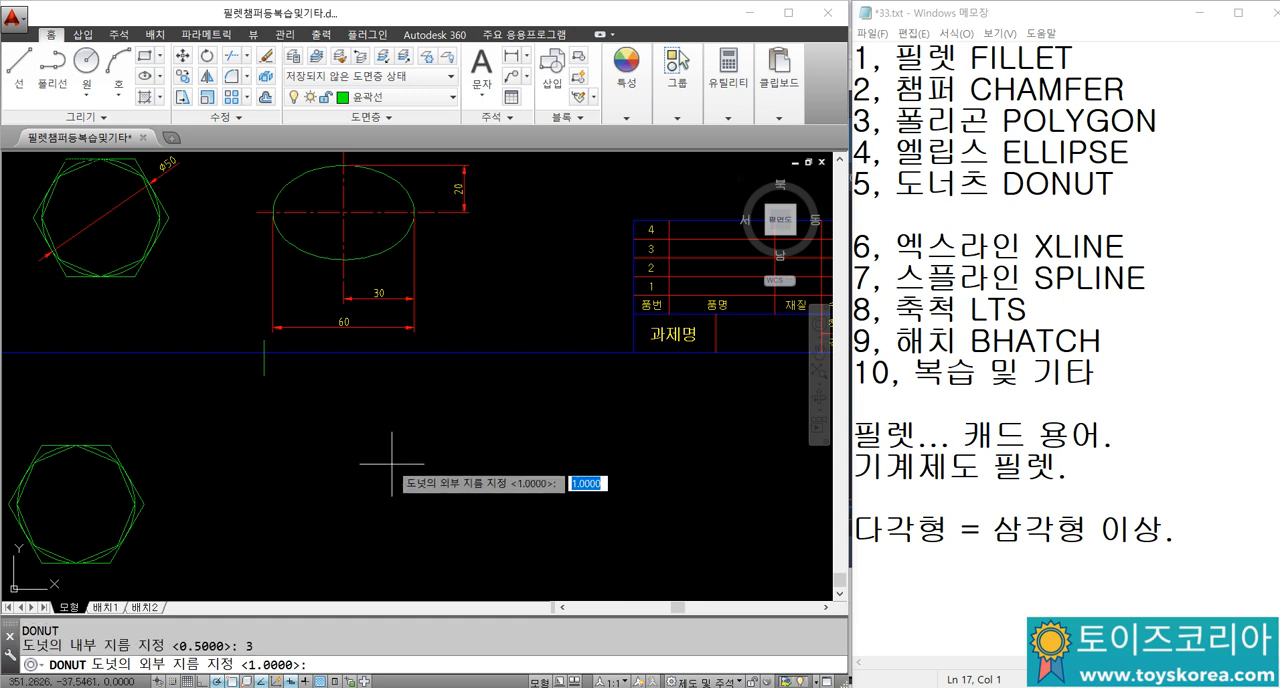
click(391, 463)
text(0)
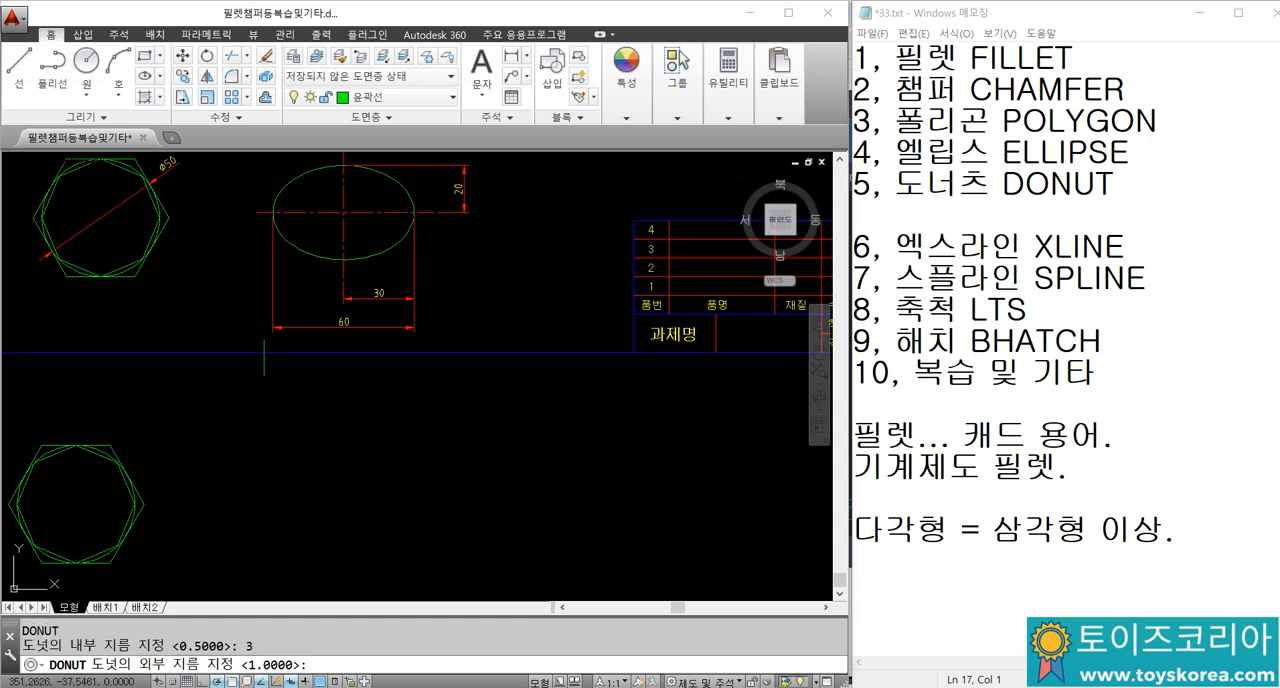
key(Return)
click(394, 463)
click(450, 429)
click(483, 477)
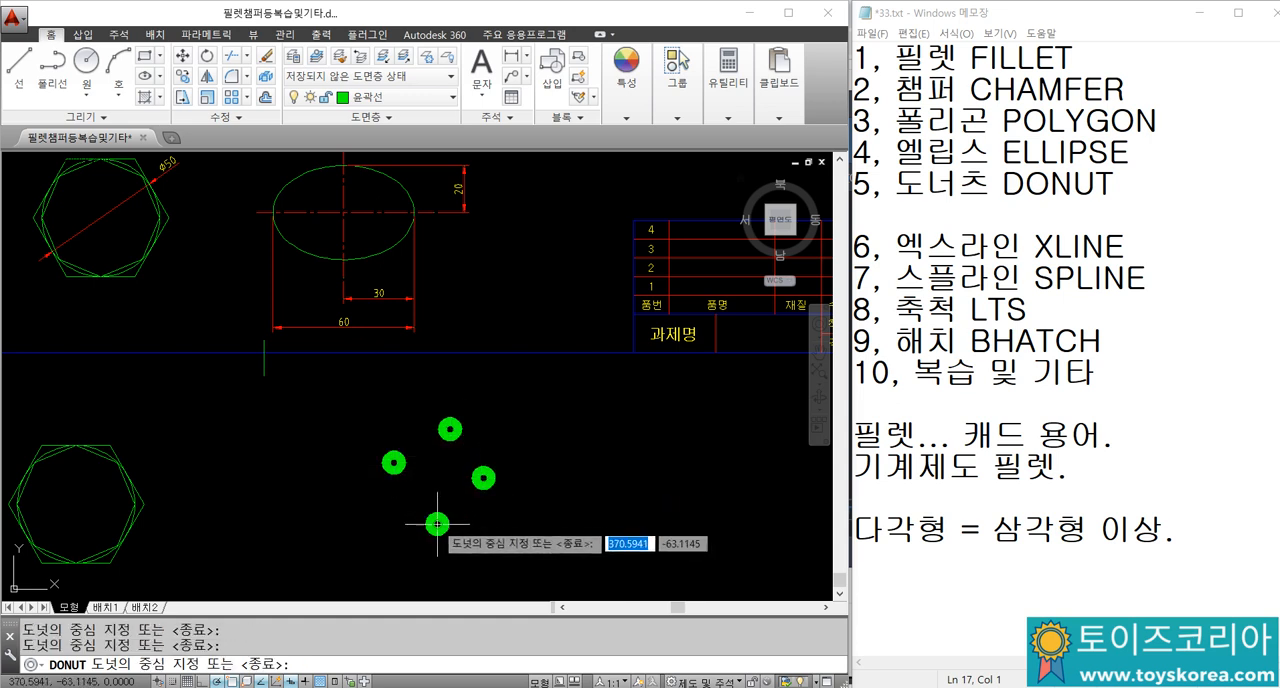
click(437, 523)
click(333, 538)
click(321, 438)
click(357, 370)
key(Escape)
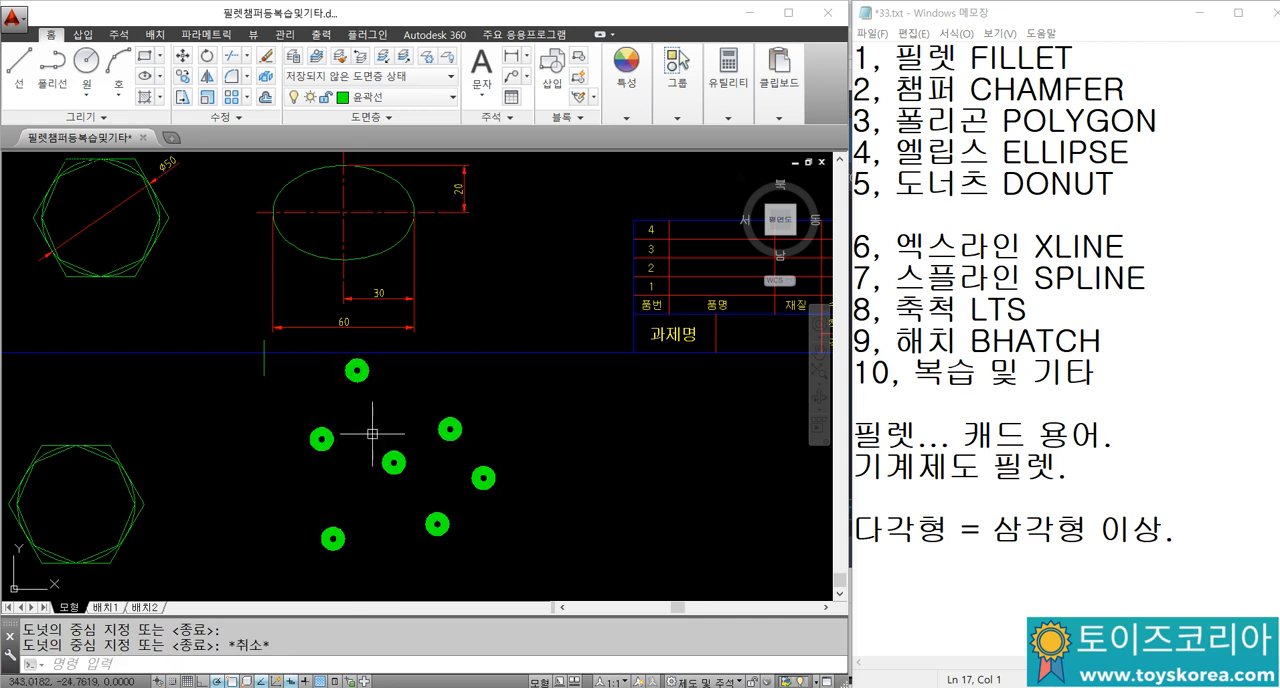
scroll(390, 460, up, 5)
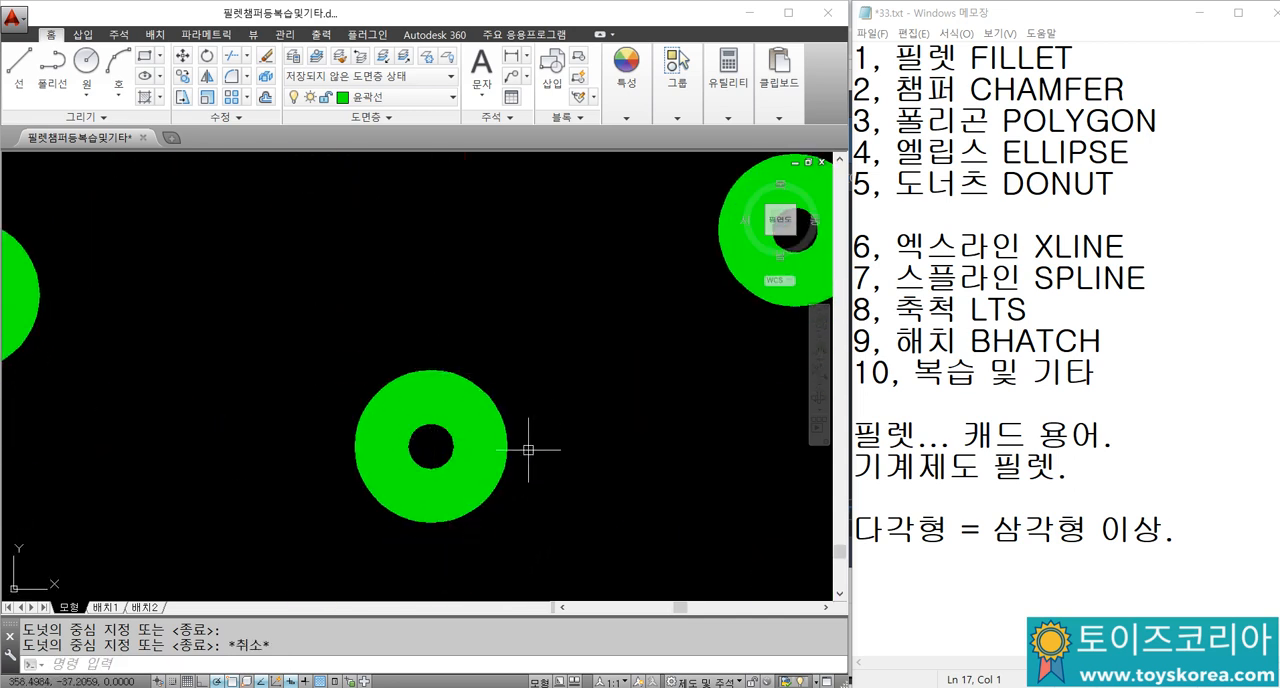
scroll(421, 361, down, 6)
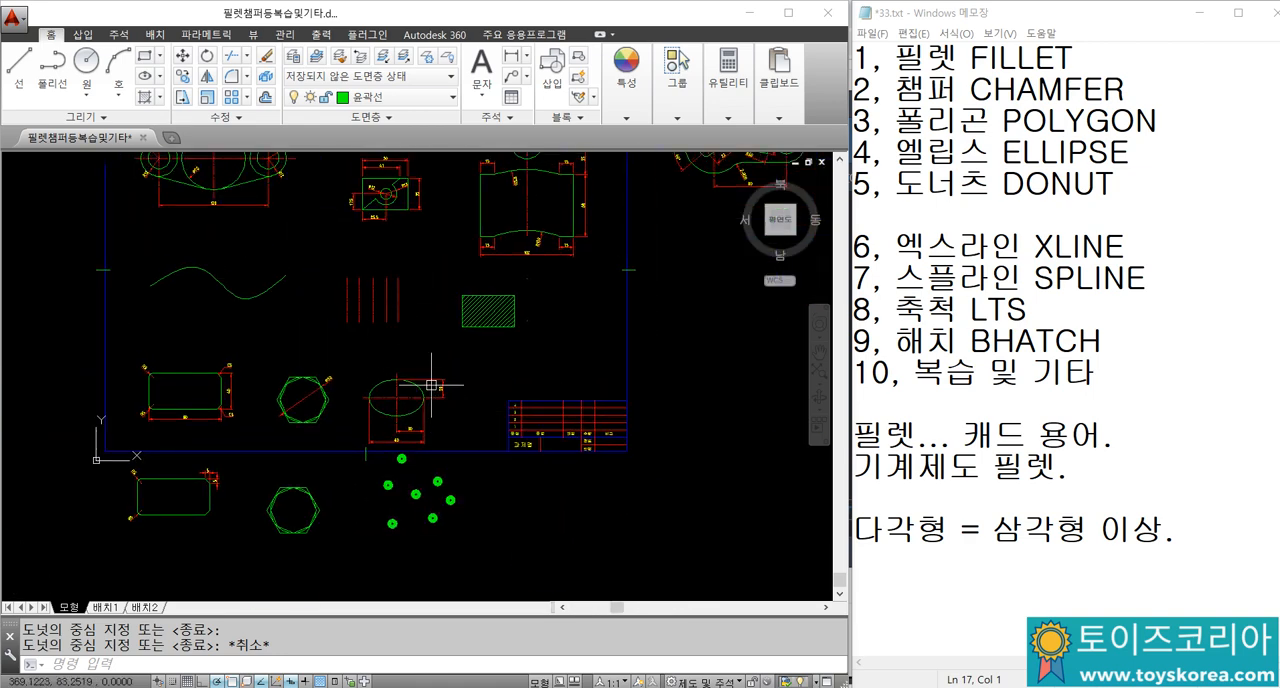
scroll(431, 384, down, 2)
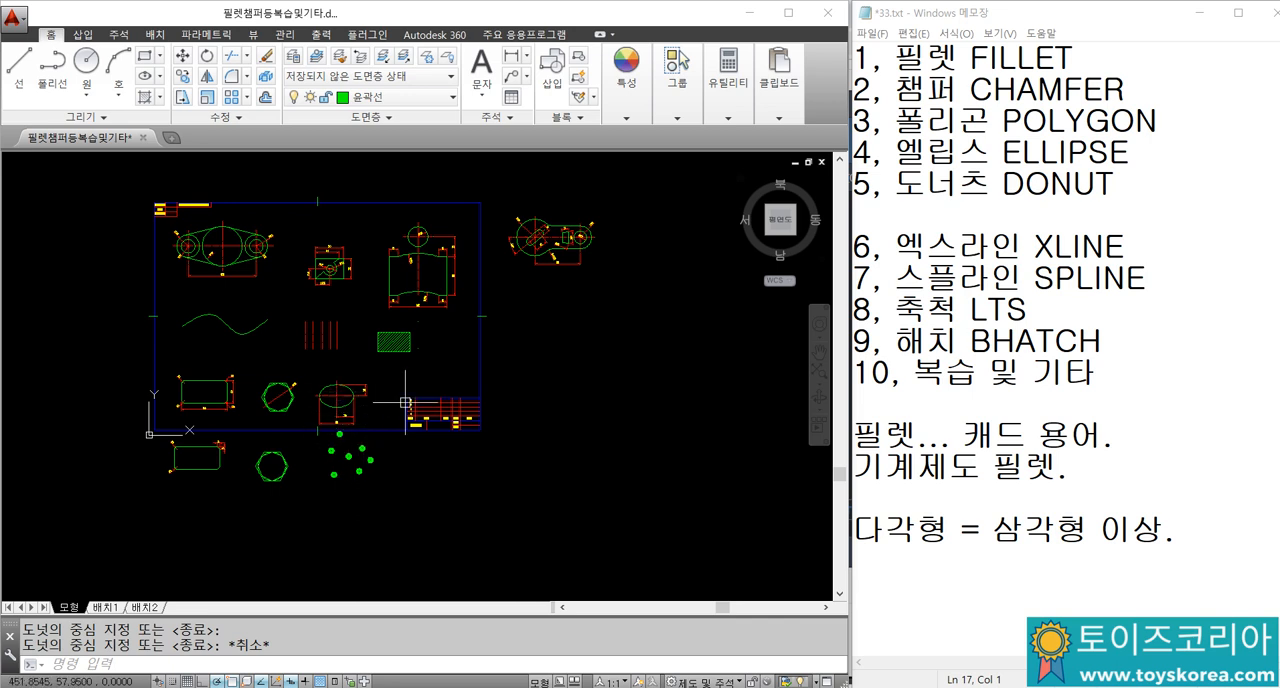
middle_drag(542, 375, 514, 371)
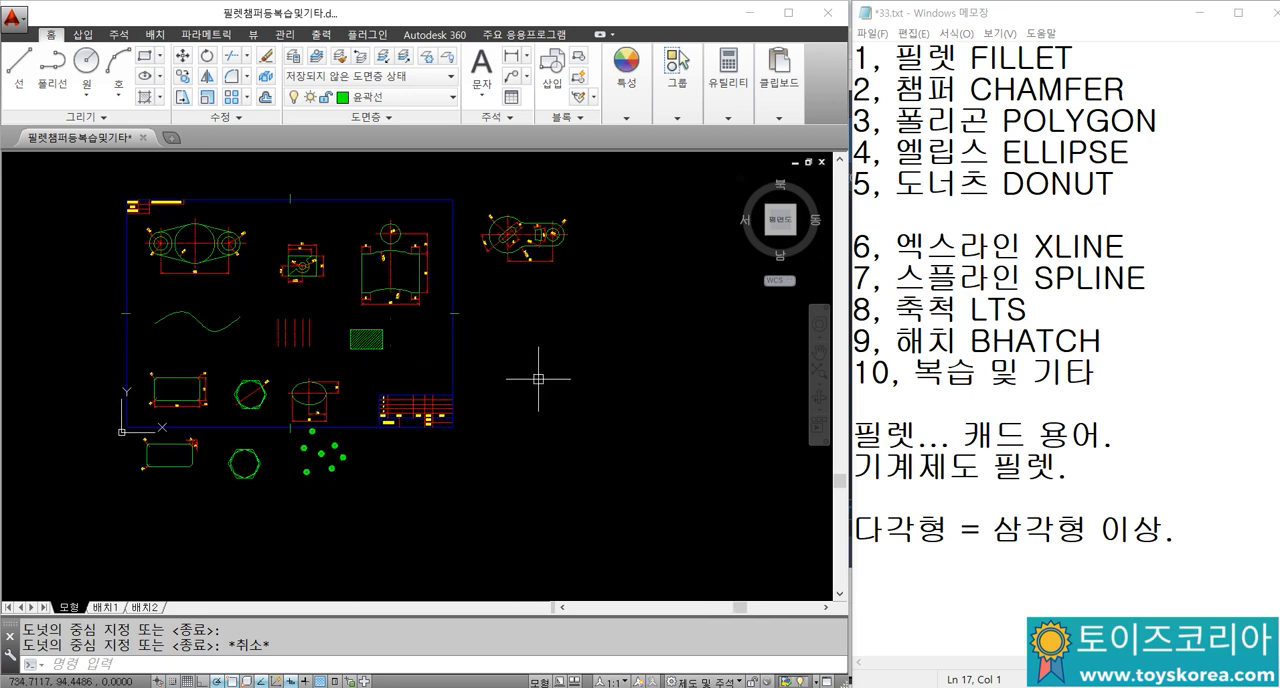
Step: Draw a horizontal line about 137 long and a vertical line crossing it in the empty space beside the drawing frame
text(l)
key(Return)
click(578, 387)
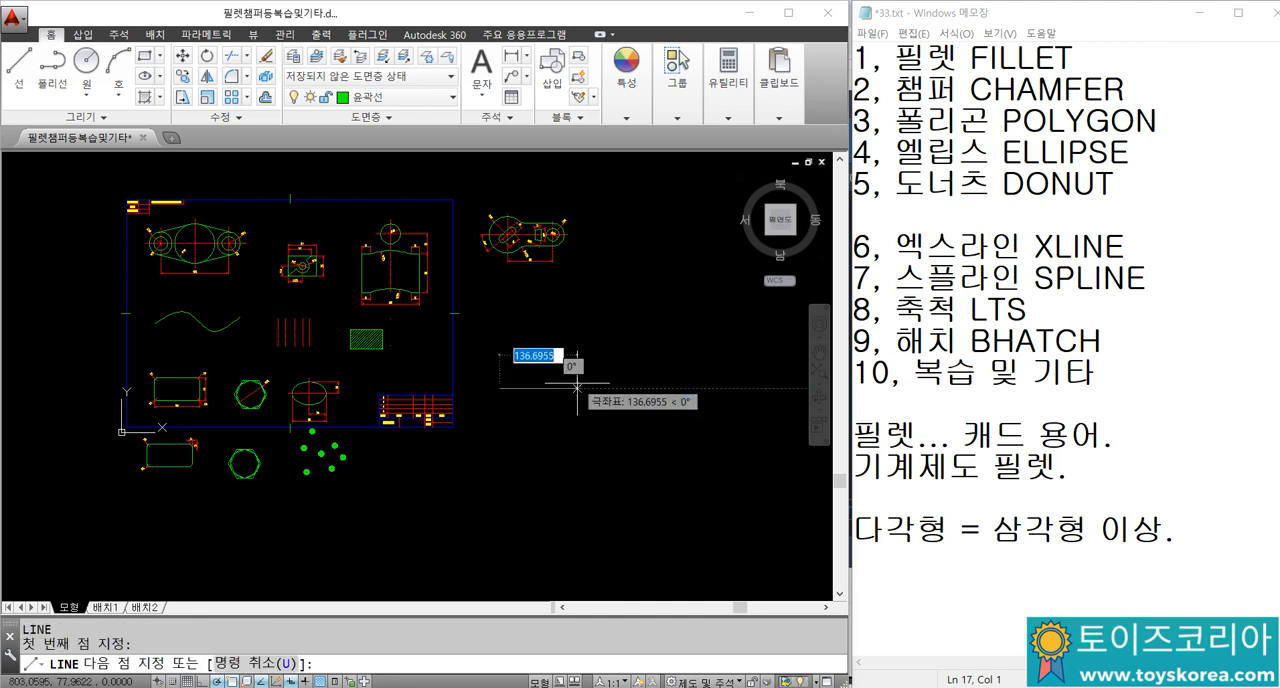
key(Escape)
key(Return)
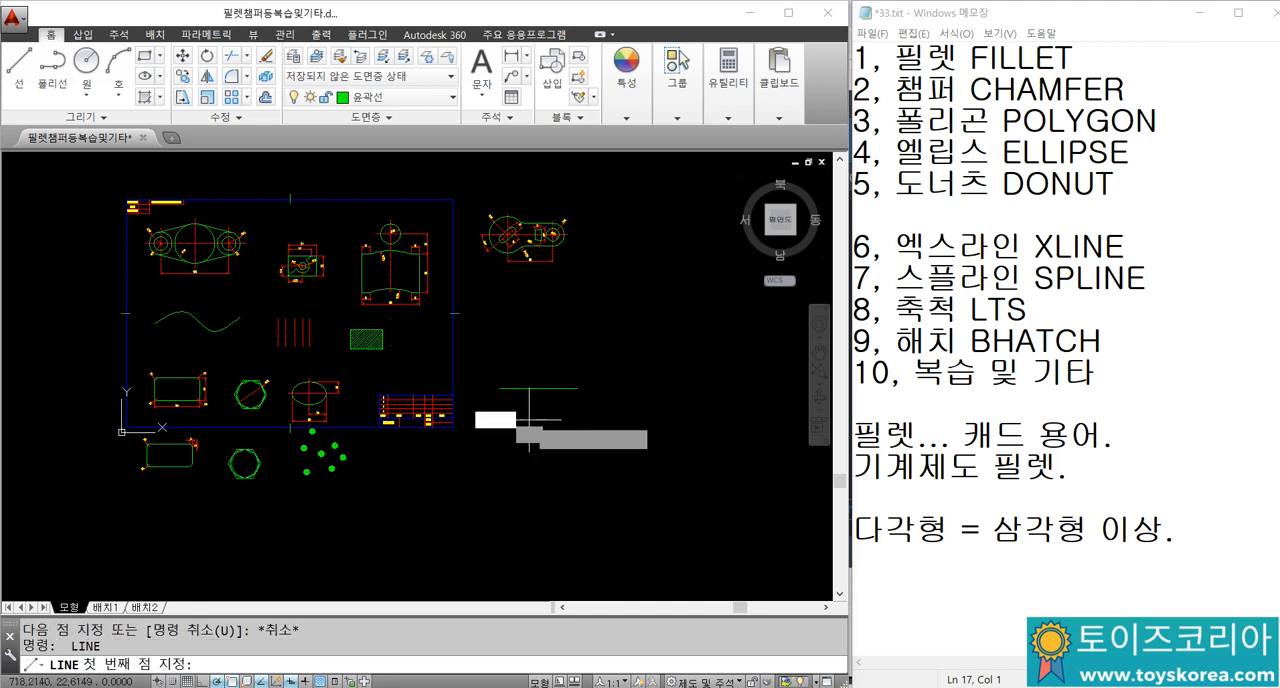
click(529, 416)
click(529, 344)
key(Escape)
Step: Erase the two crossing lines beside the drawing frame
click(537, 413)
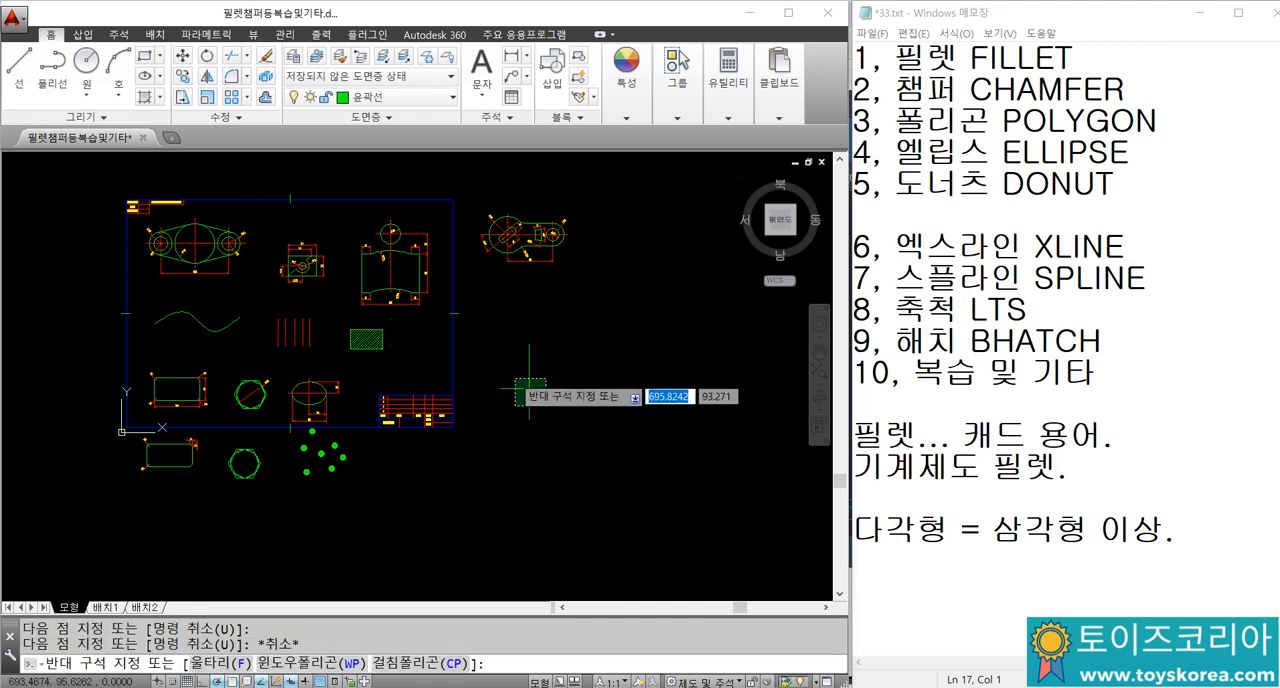
click(513, 373)
text(e)
key(Return)
Step: Draw a vertical and a horizontal construction line with XLINE through one point in the empty space beside the drawing frame
text(xl)
key(Return)
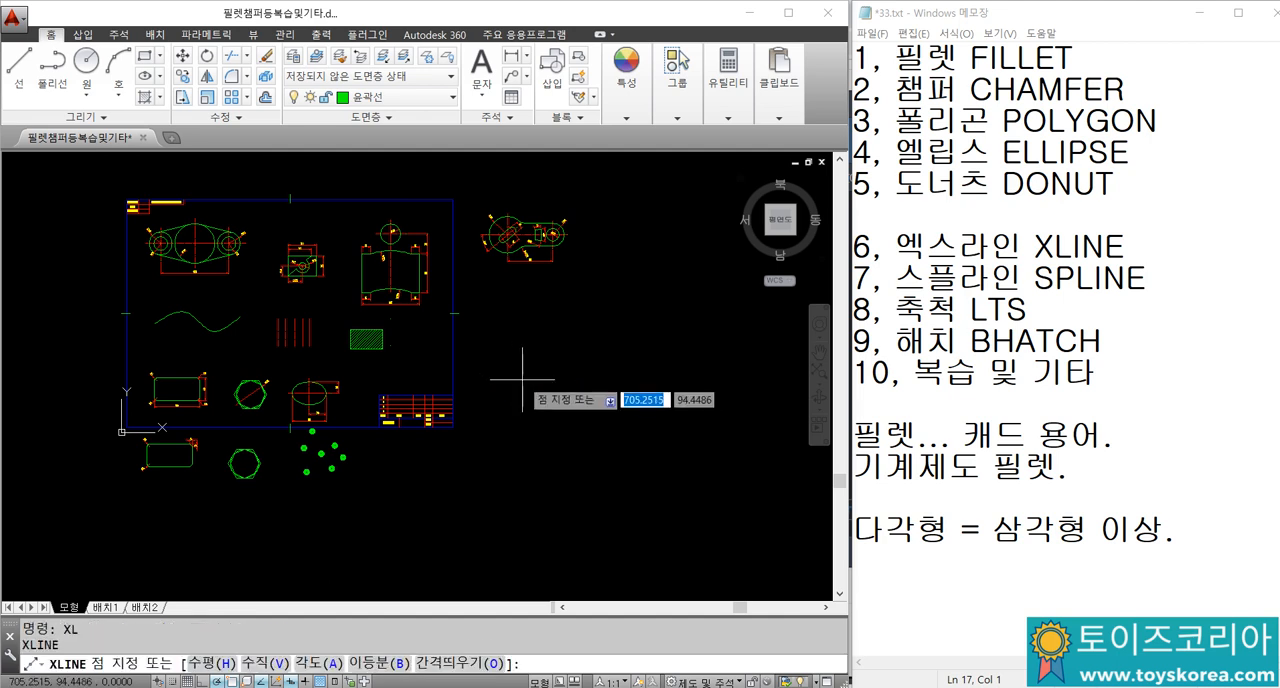
key(Escape)
text(xl)
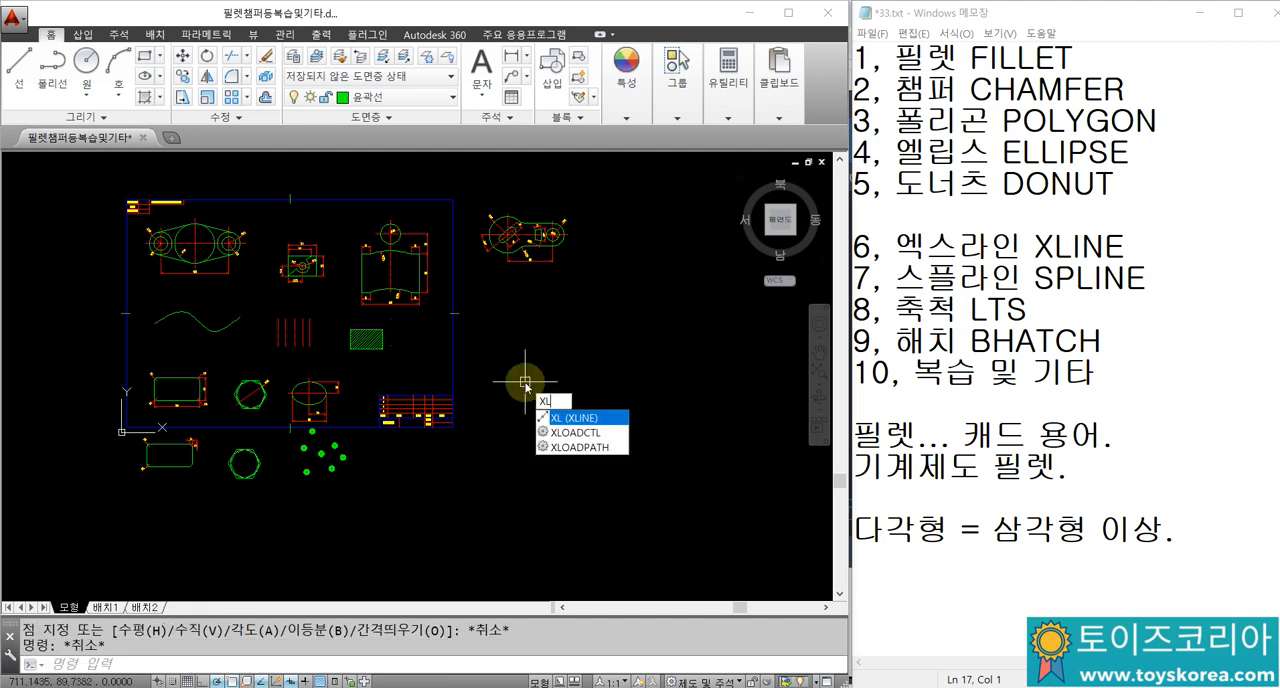
key(Return)
scroll(524, 381, up, 2)
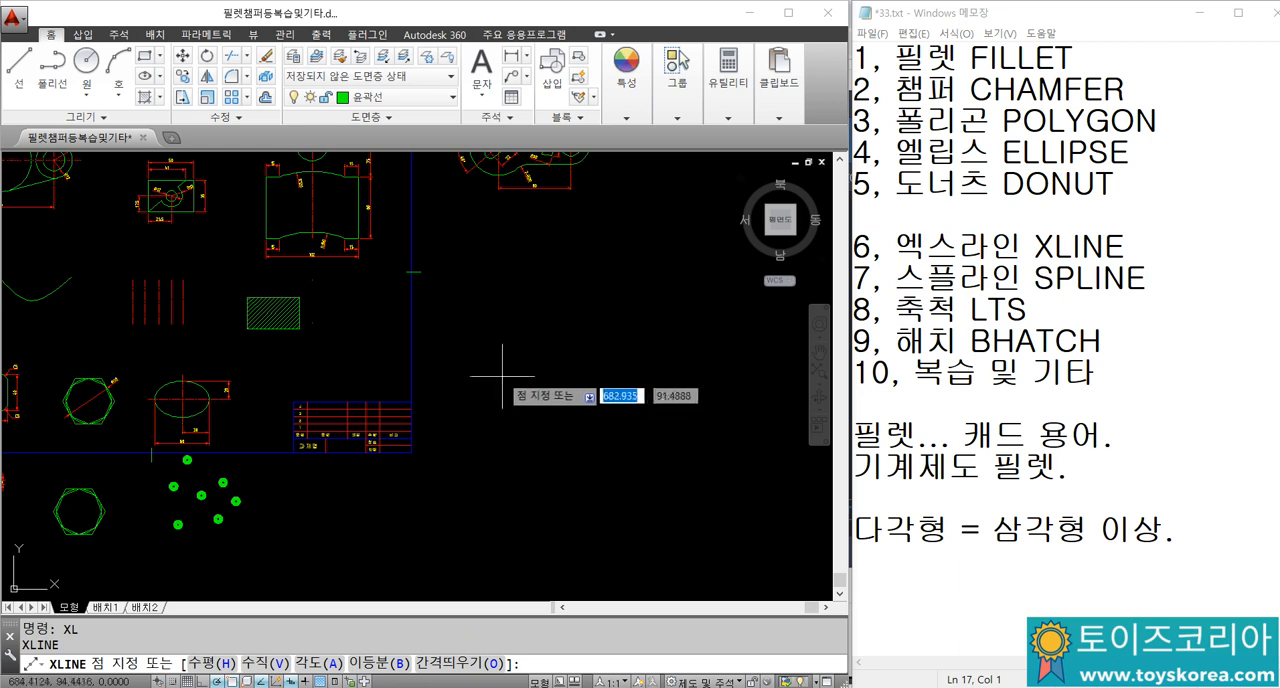
click(538, 356)
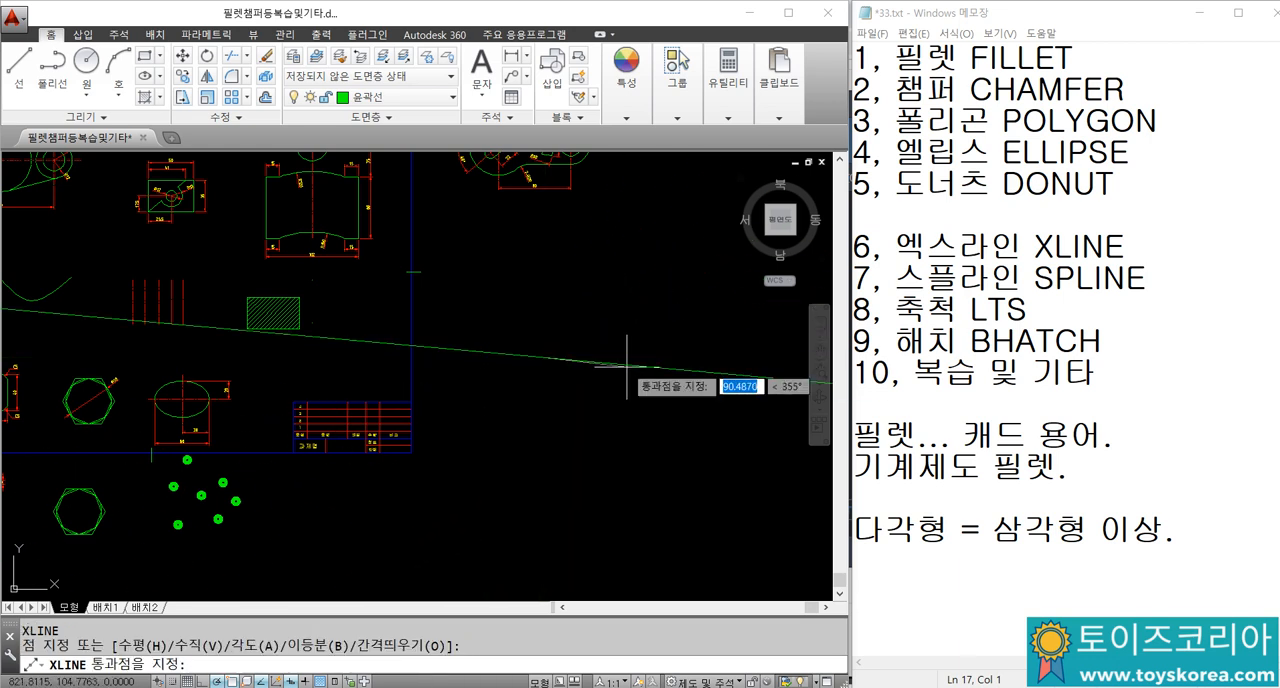
scroll(561, 285, down, 3)
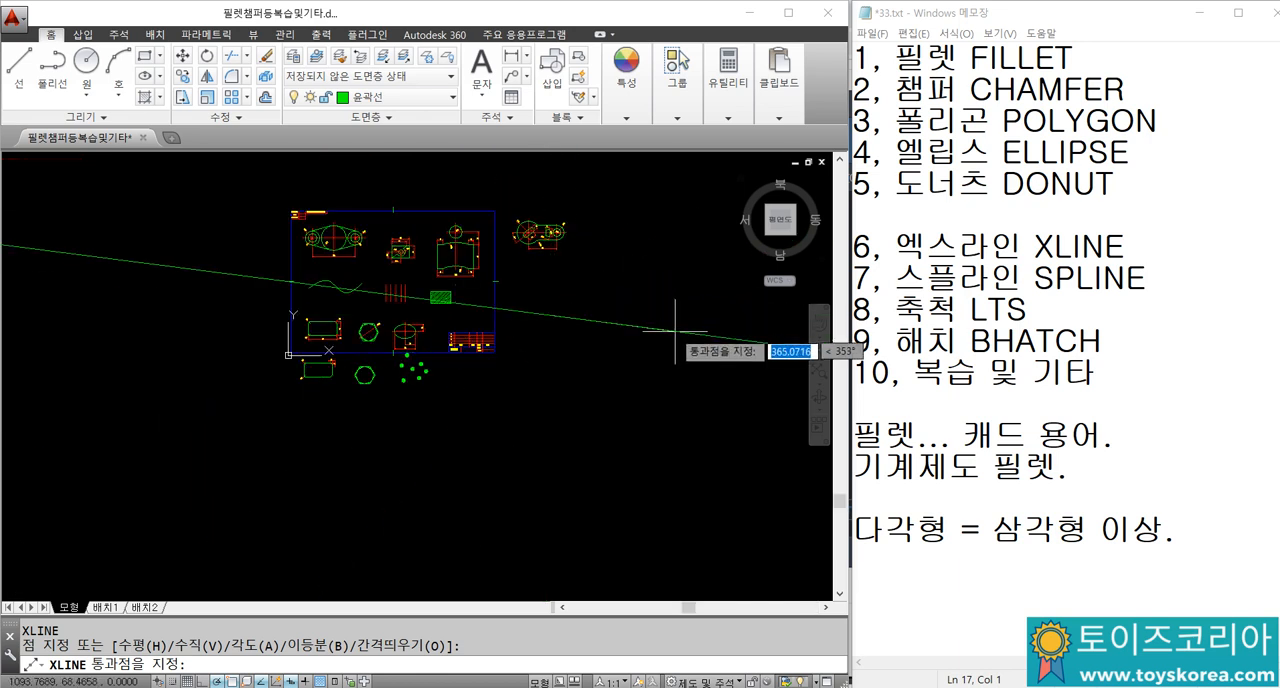
click(548, 290)
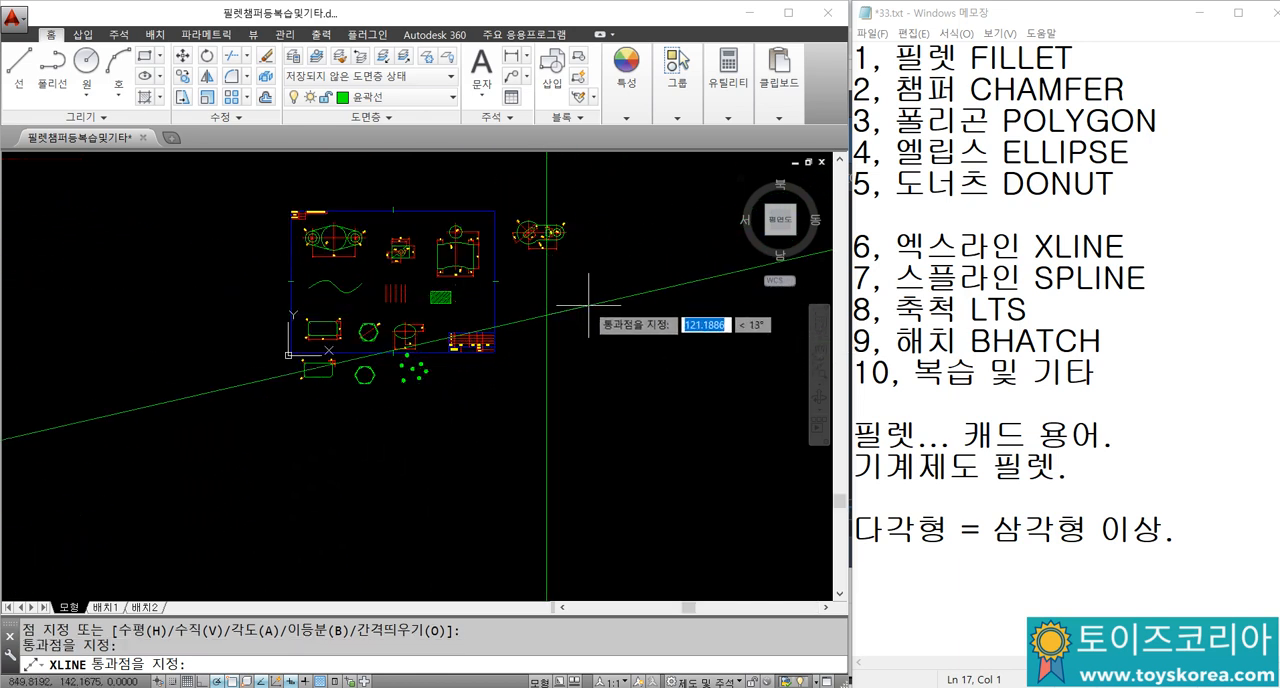
click(586, 313)
key(Escape)
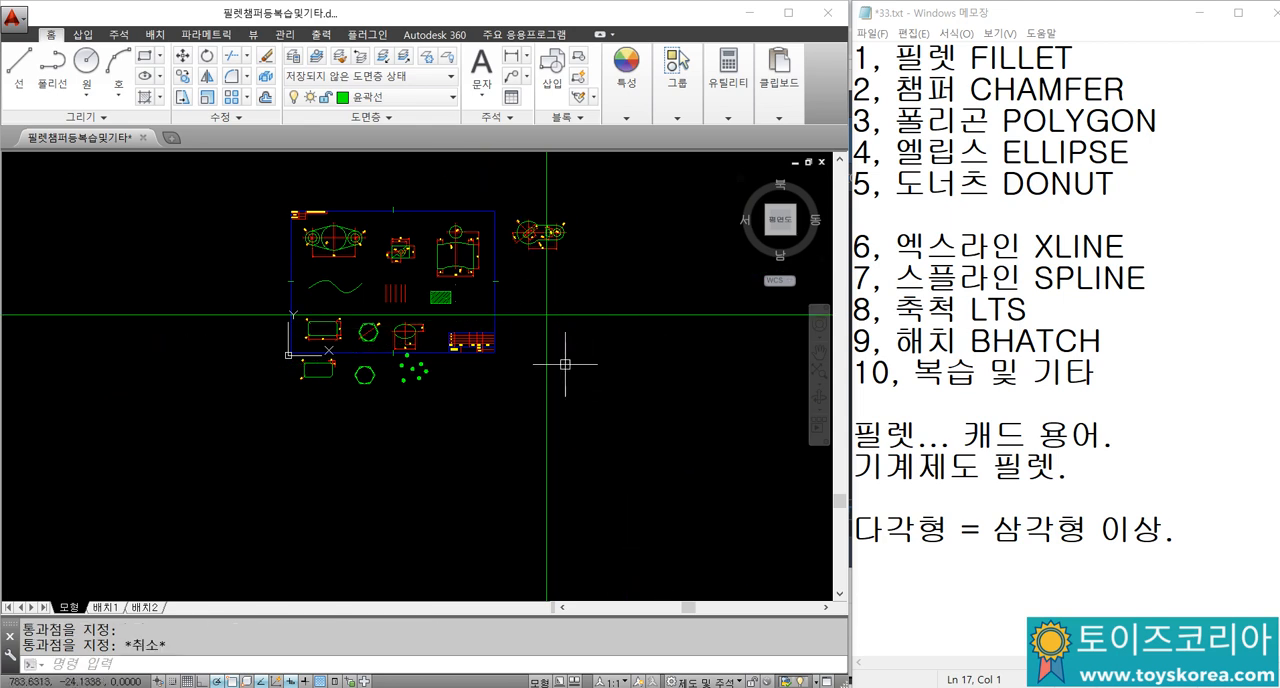
Step: Select both construction lines around their crossing to examine them, and clear the selection
scroll(540, 300, up, 5)
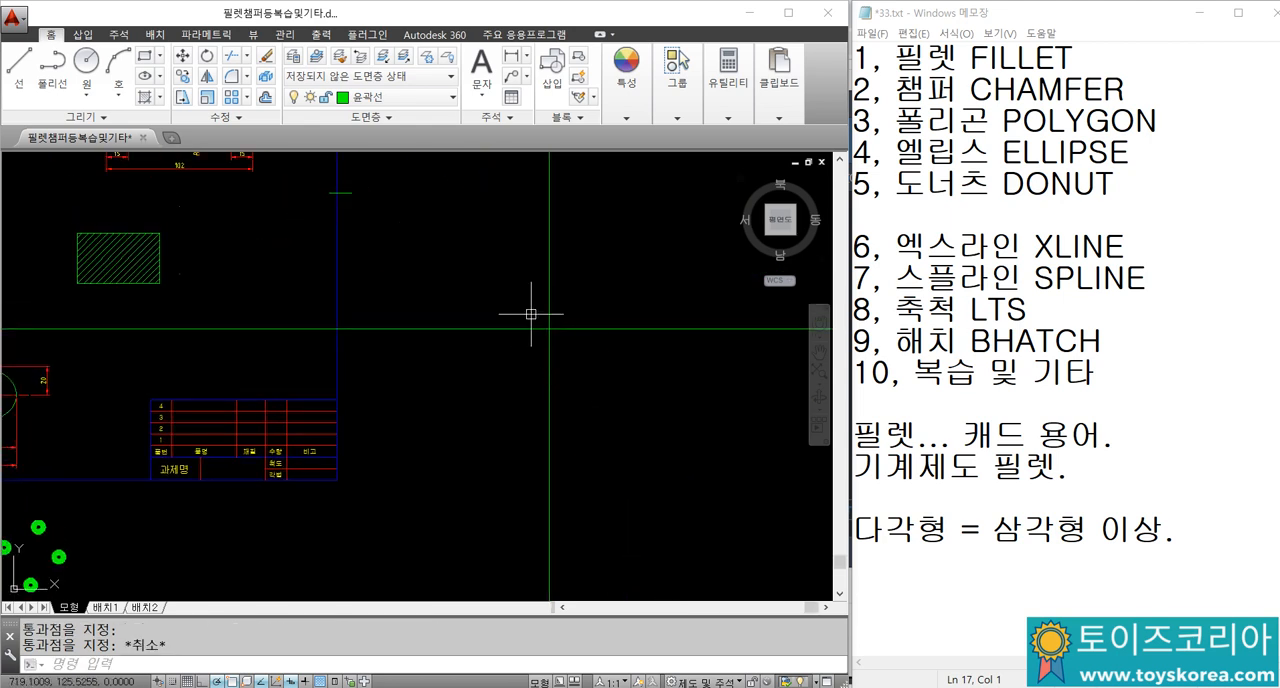
mouse_move(576, 324)
middle_down()
mouse_move(514, 346)
mouse_move(527, 348)
middle_up()
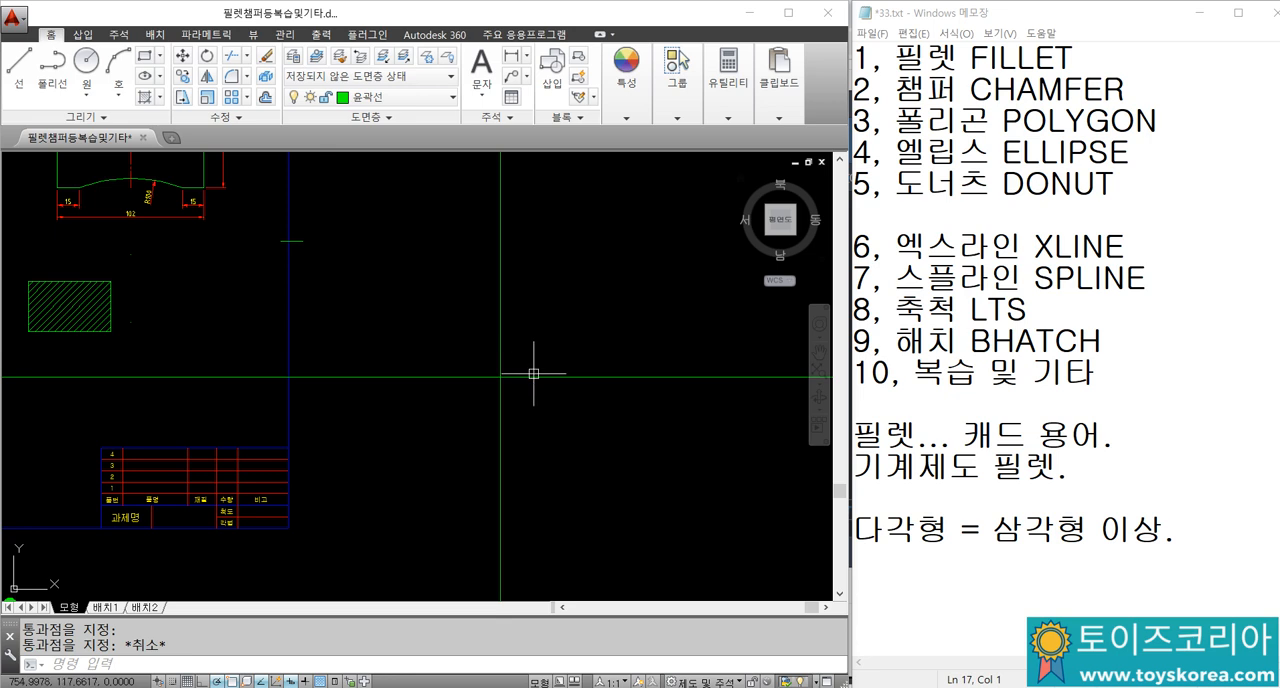
scroll(522, 366, down, 3)
scroll(515, 382, up, 3)
click(531, 385)
click(480, 321)
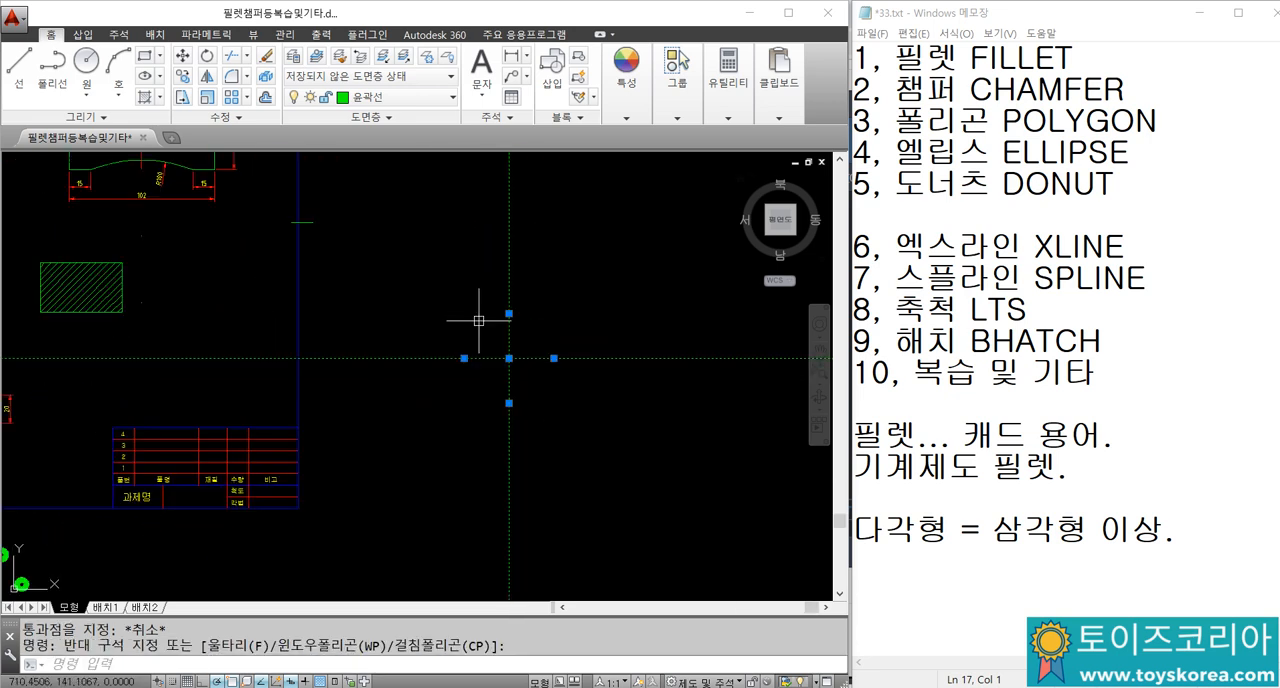
key(Escape)
key(Escape)
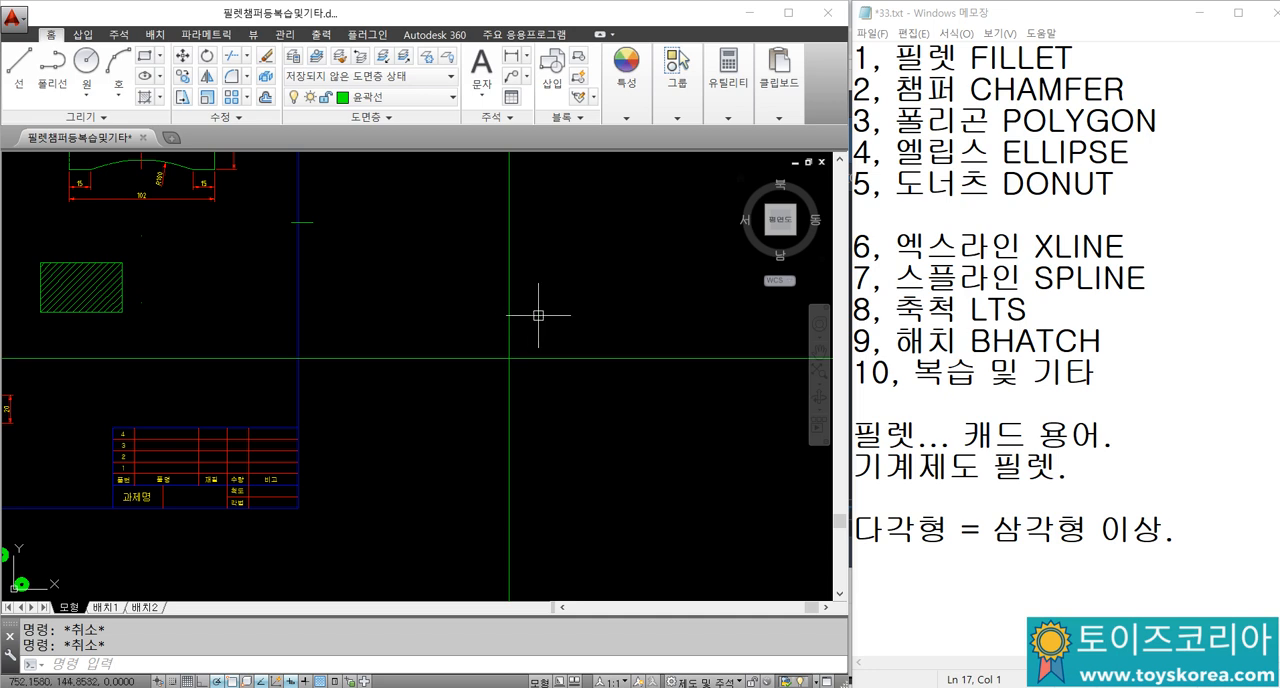
Step: Try to add an angular dimension between the horizontal and vertical construction lines
text(AN)
key(Return)
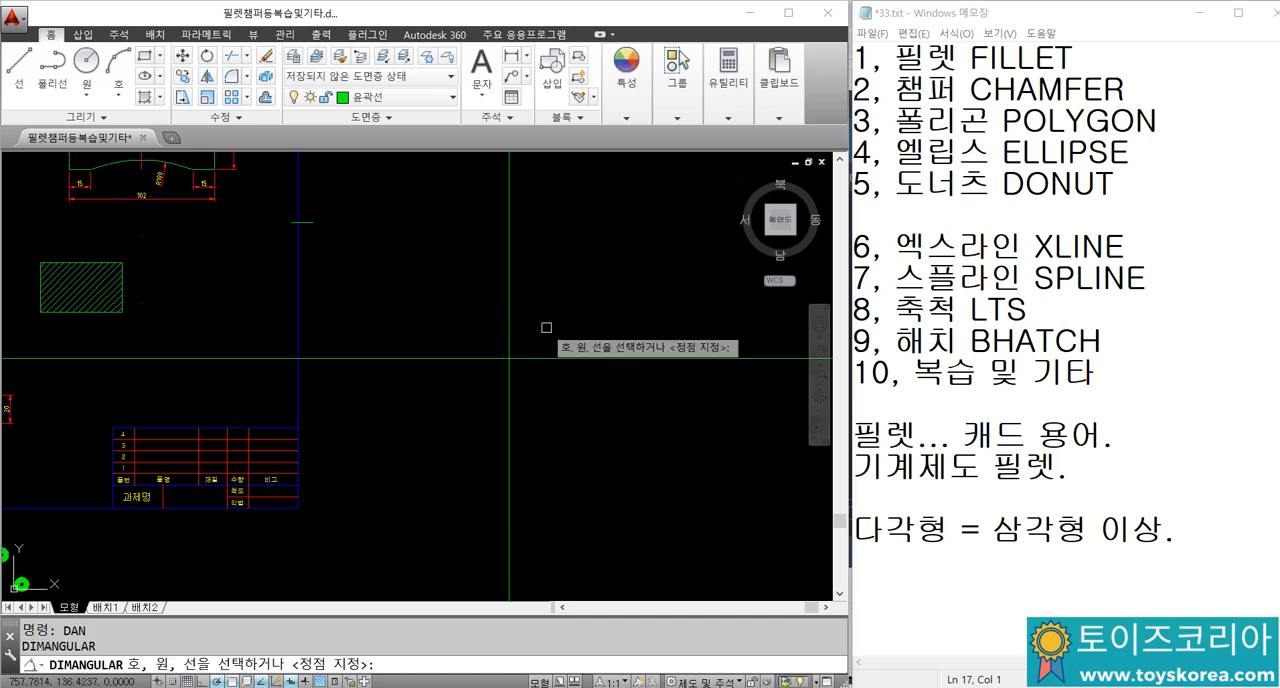
click(542, 358)
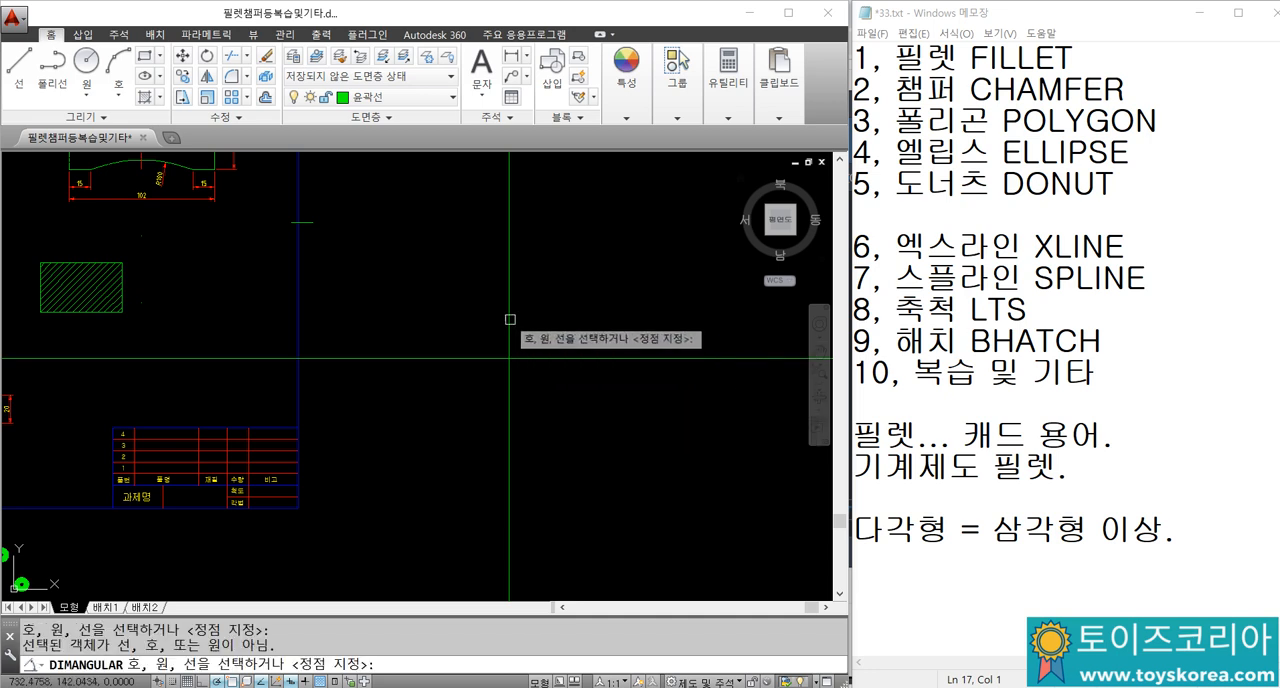
click(543, 352)
click(539, 357)
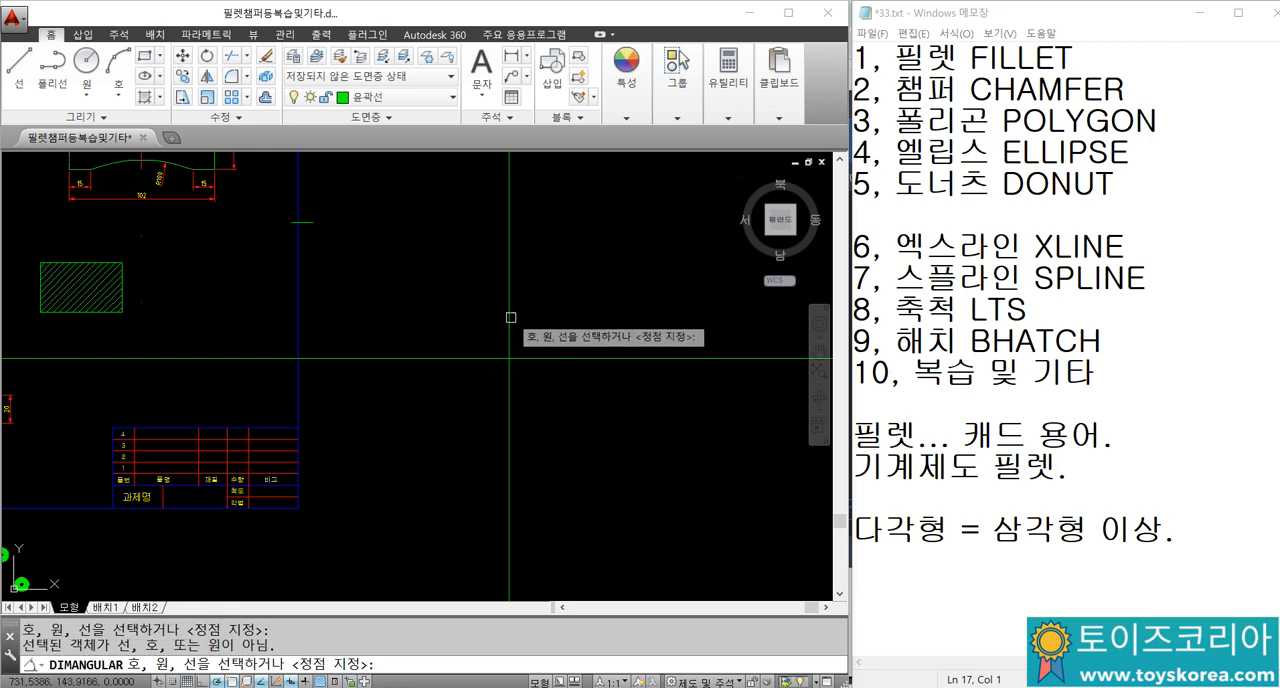
key(Escape)
key(Escape)
key(Escape)
Step: Erase both construction lines together
click(548, 392)
click(467, 321)
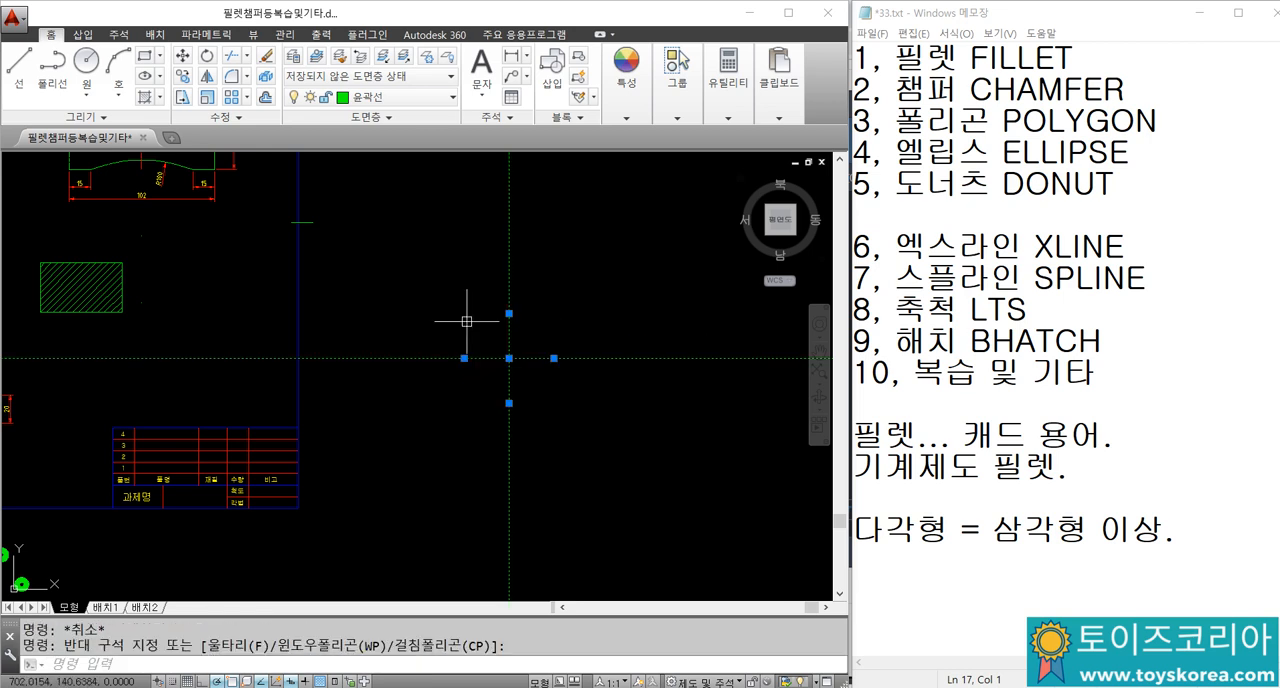
text(E)
key(Return)
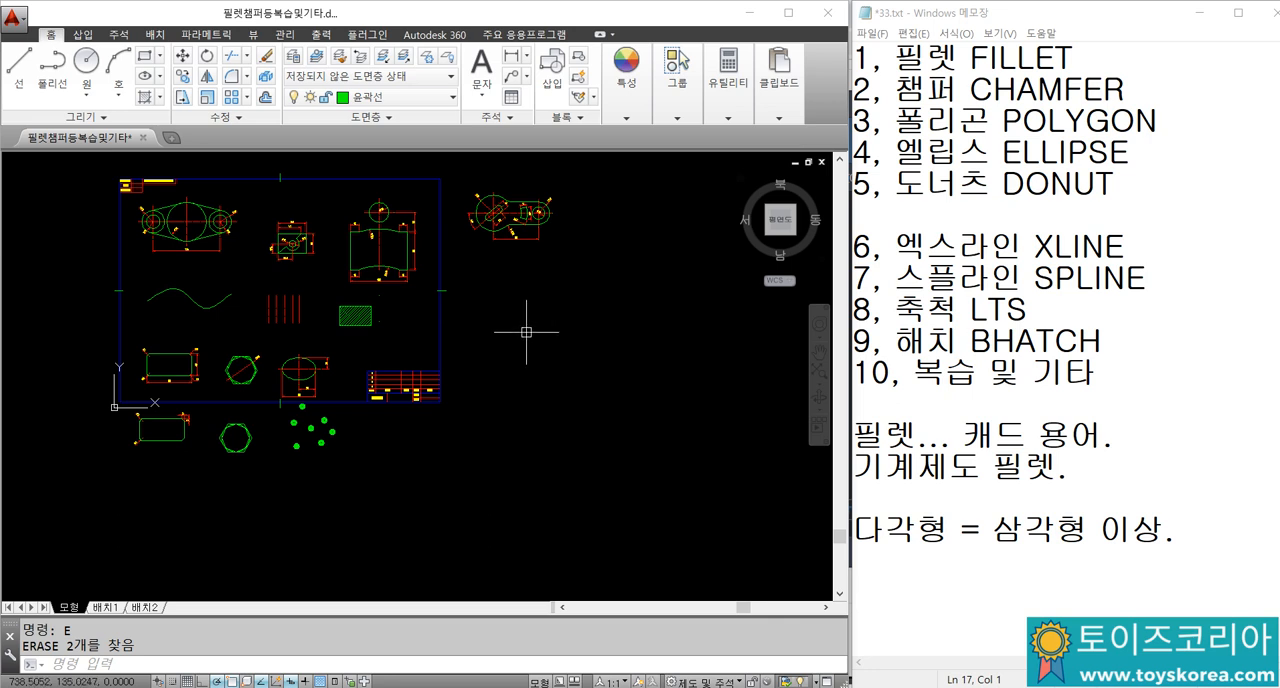
click(1050, 248)
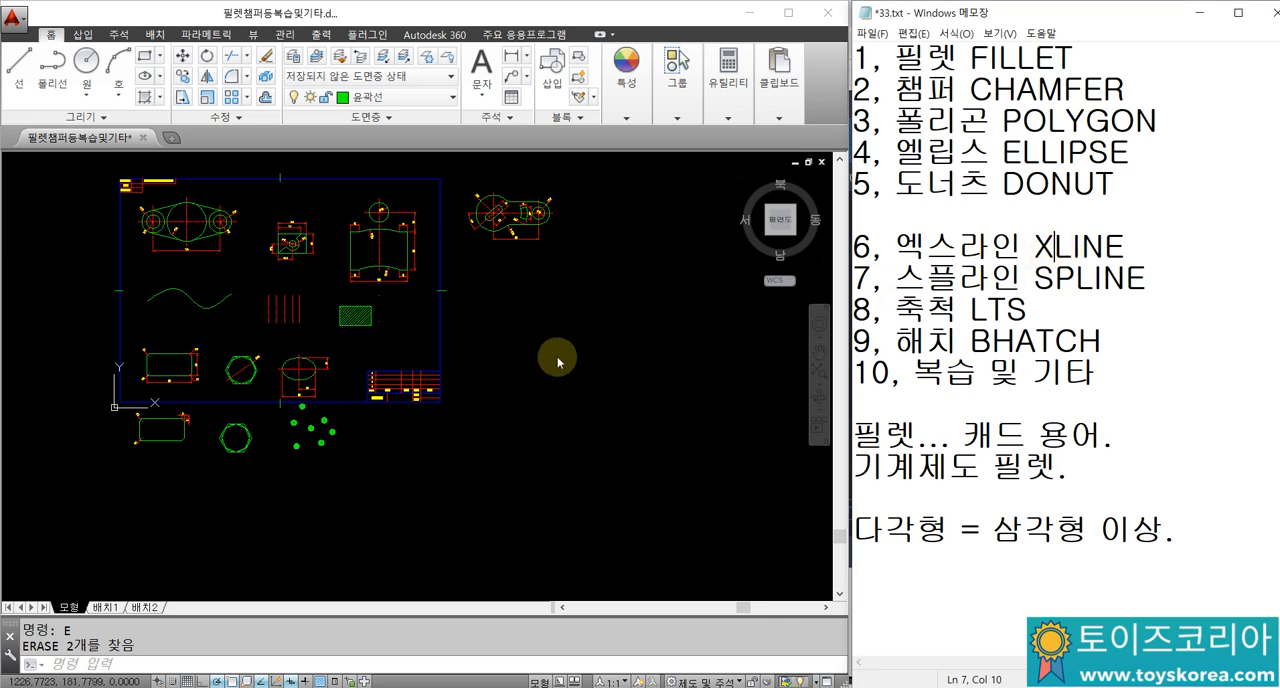
click(612, 327)
key(Escape)
key(Escape)
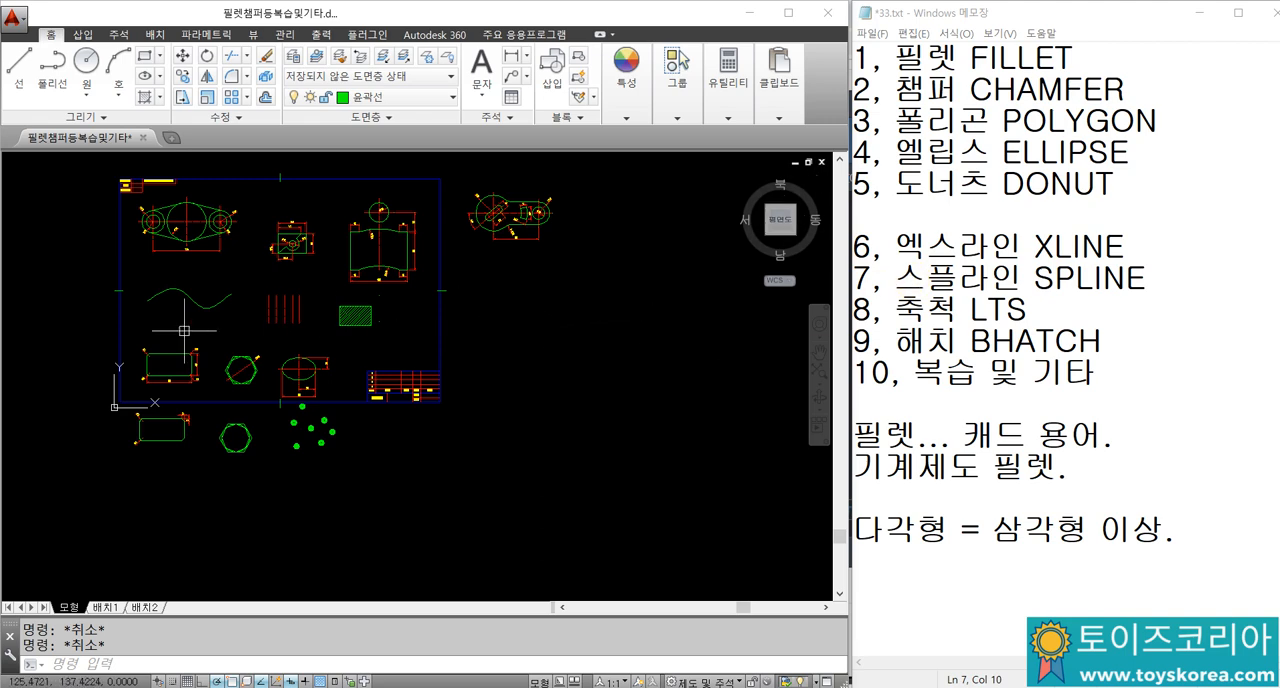
Step: Draw a wavy spline beside the drawing frame and finish it with the Close option
scroll(184, 330, up, 5)
scroll(586, 357, down, 5)
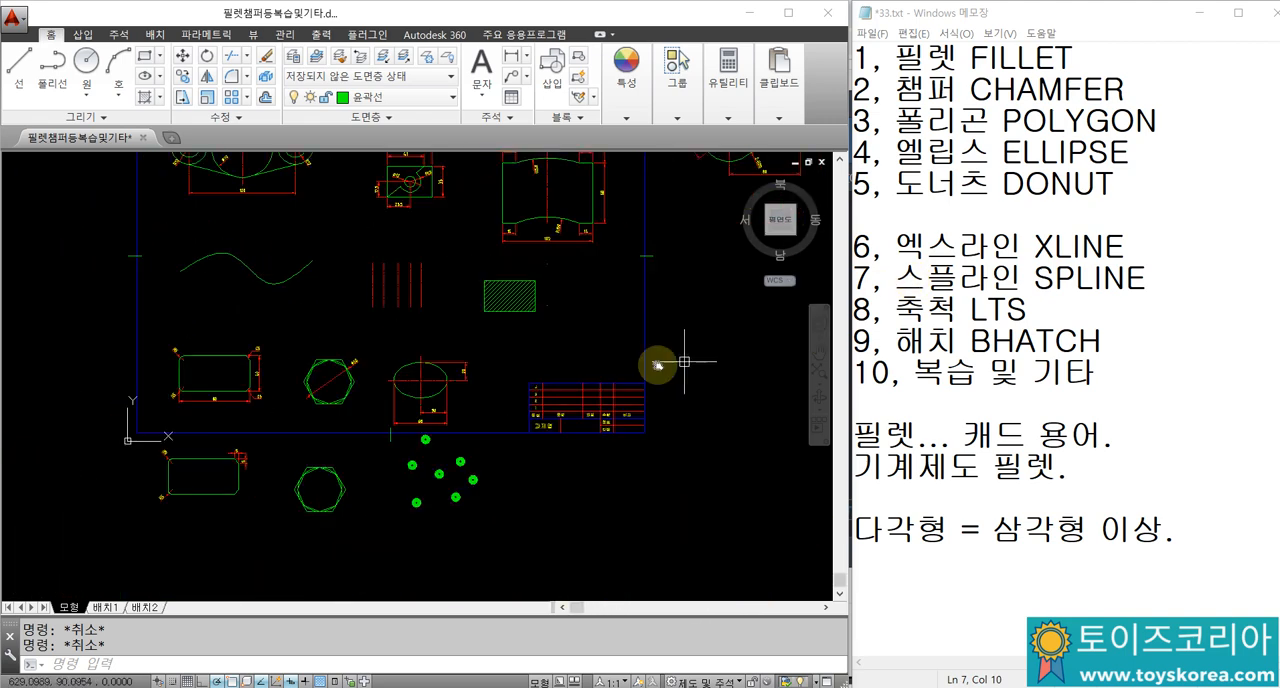
scroll(434, 400, up, 2)
text(SPL)
key(Return)
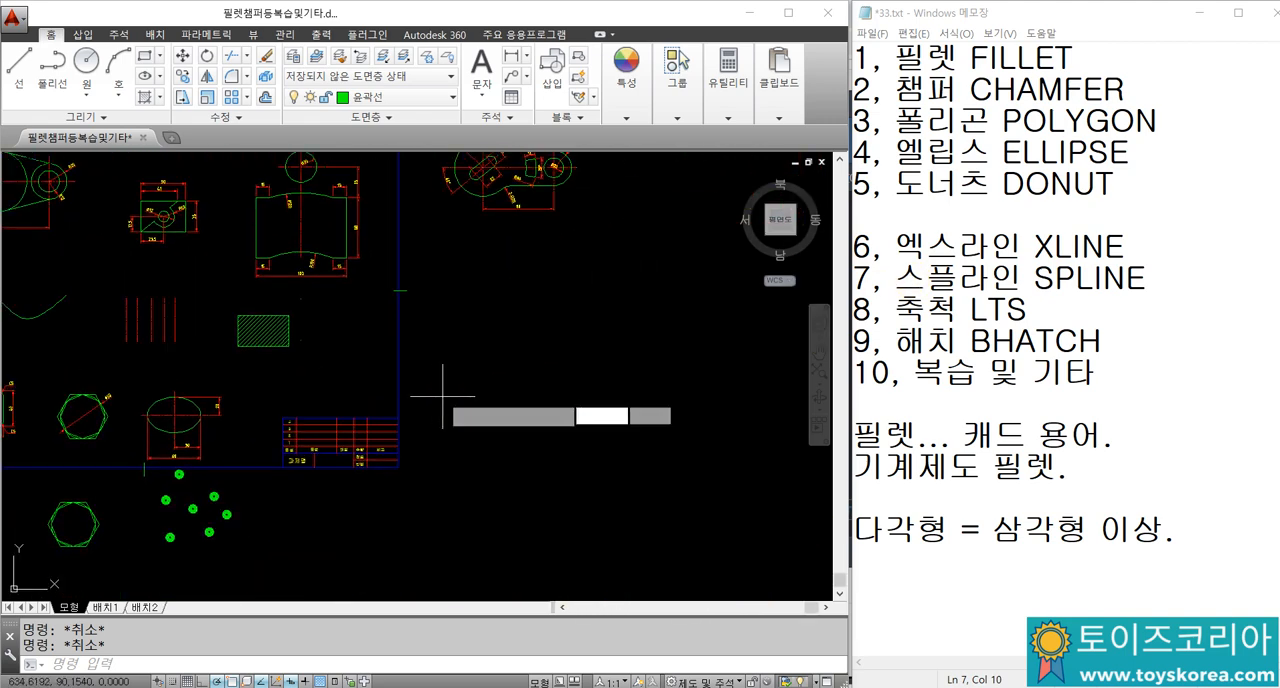
click(441, 383)
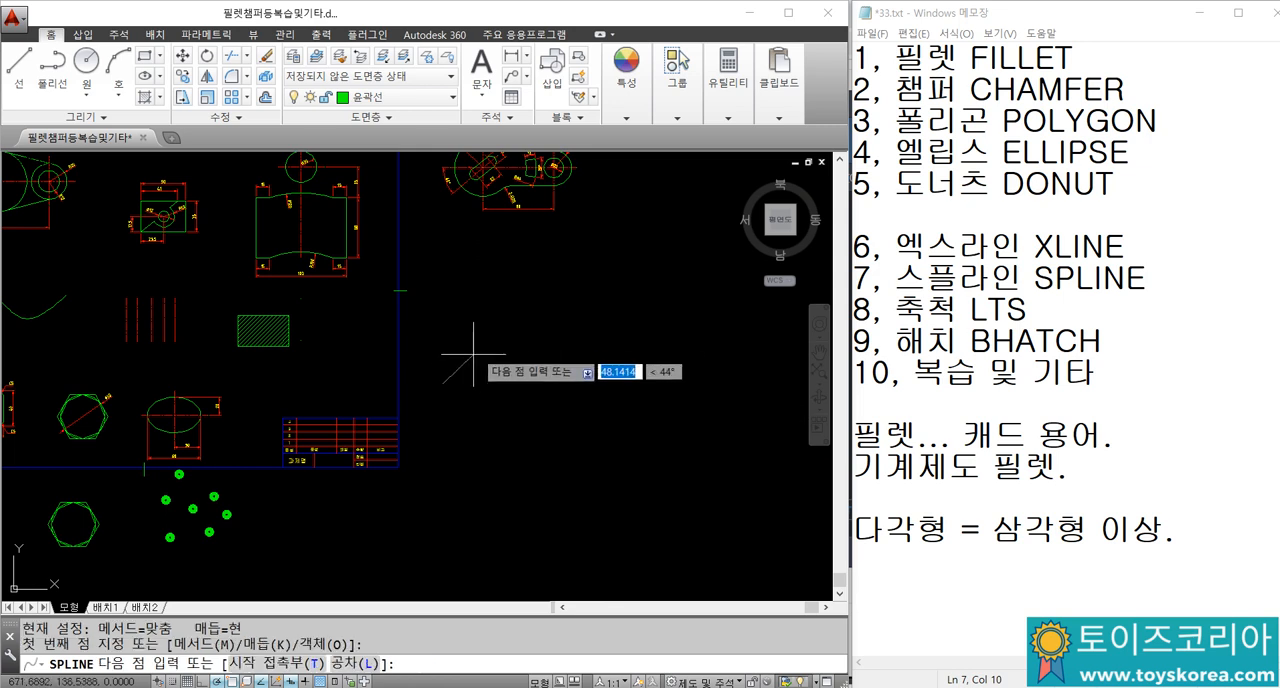
click(520, 346)
click(568, 352)
click(658, 333)
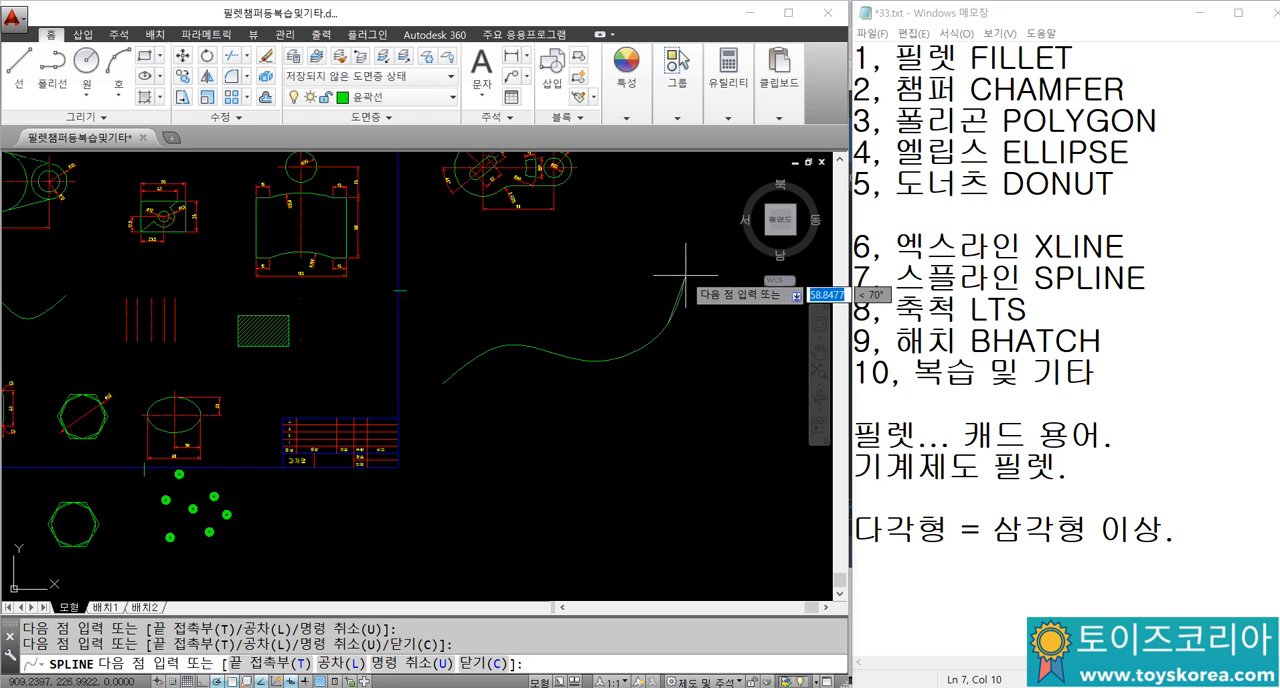
text(c)
key(Return)
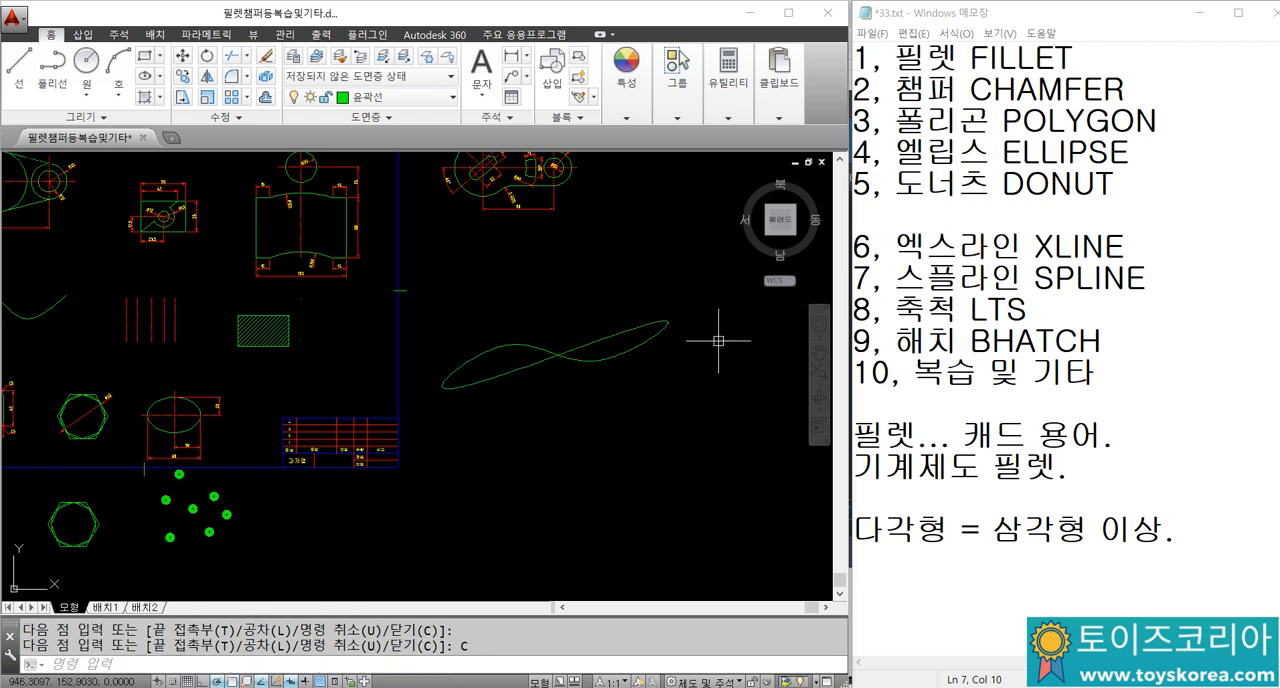
Step: Erase the closed spline beside the drawing frame
click(597, 350)
text(e)
key(Return)
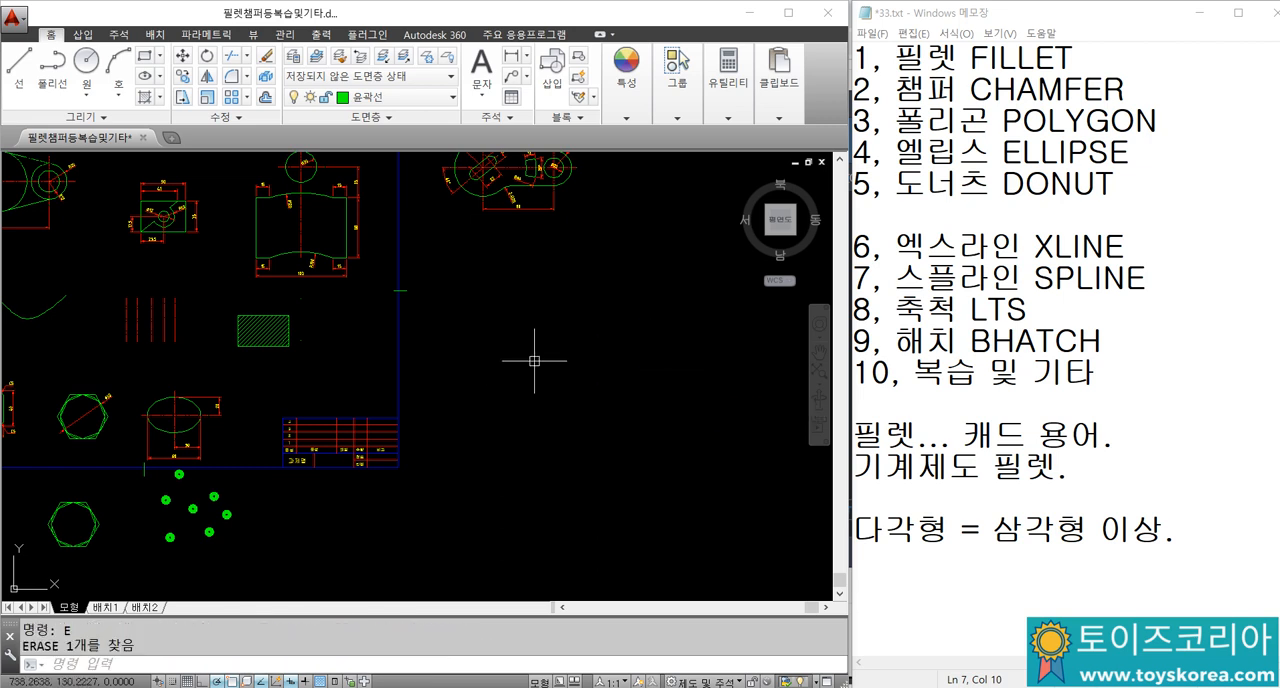
Step: Draw an open, S-shaped spline through four fit points, rising across the empty space beside the drawing frame
text(spl)
key(Return)
click(446, 430)
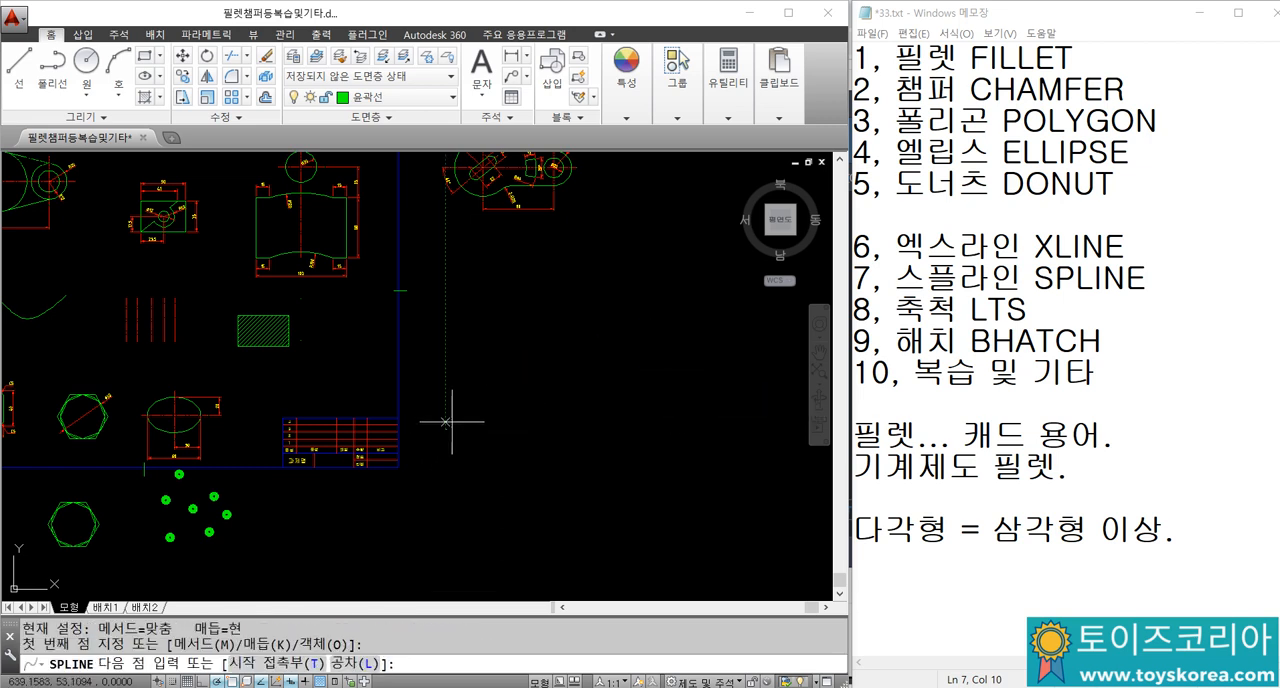
click(518, 368)
click(648, 356)
click(694, 305)
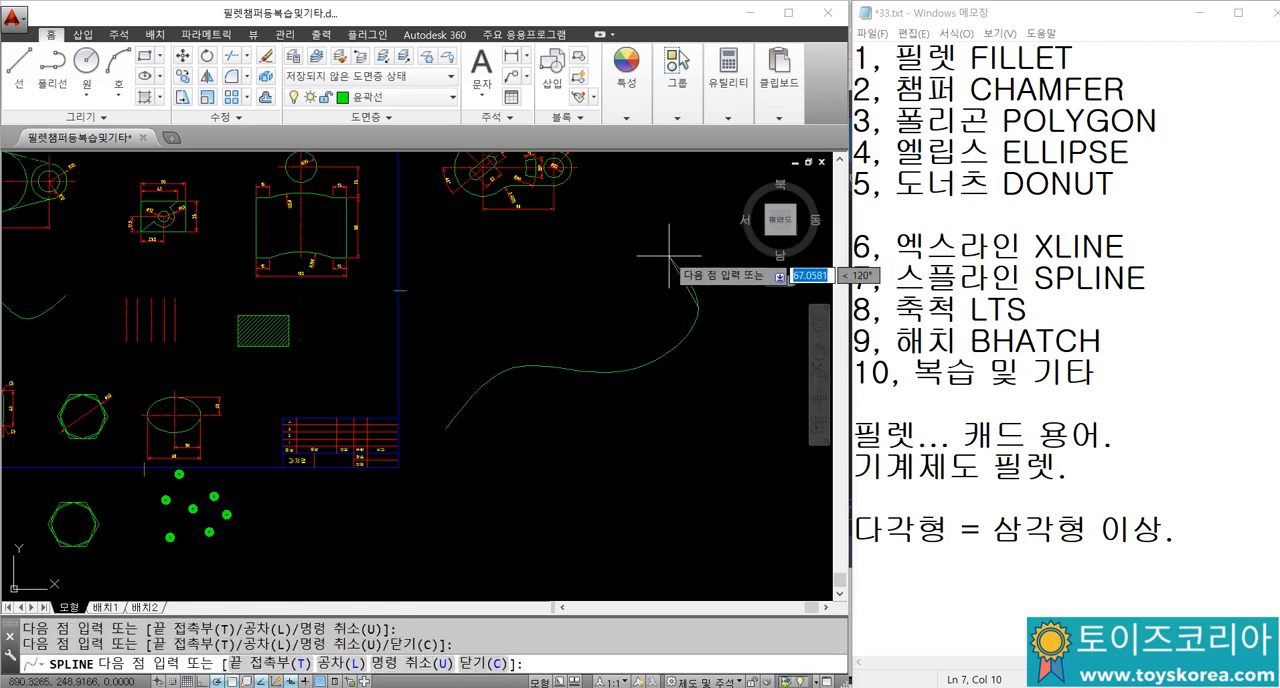
key(Return)
key(Return)
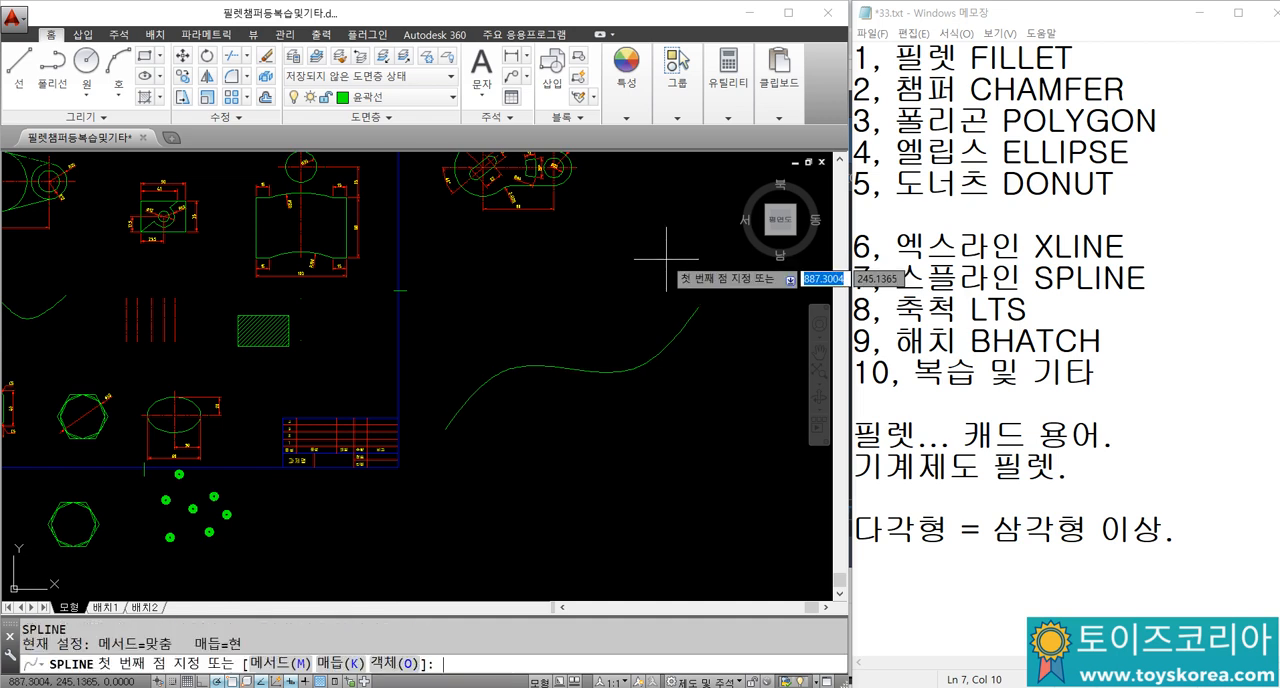
key(Return)
key(Escape)
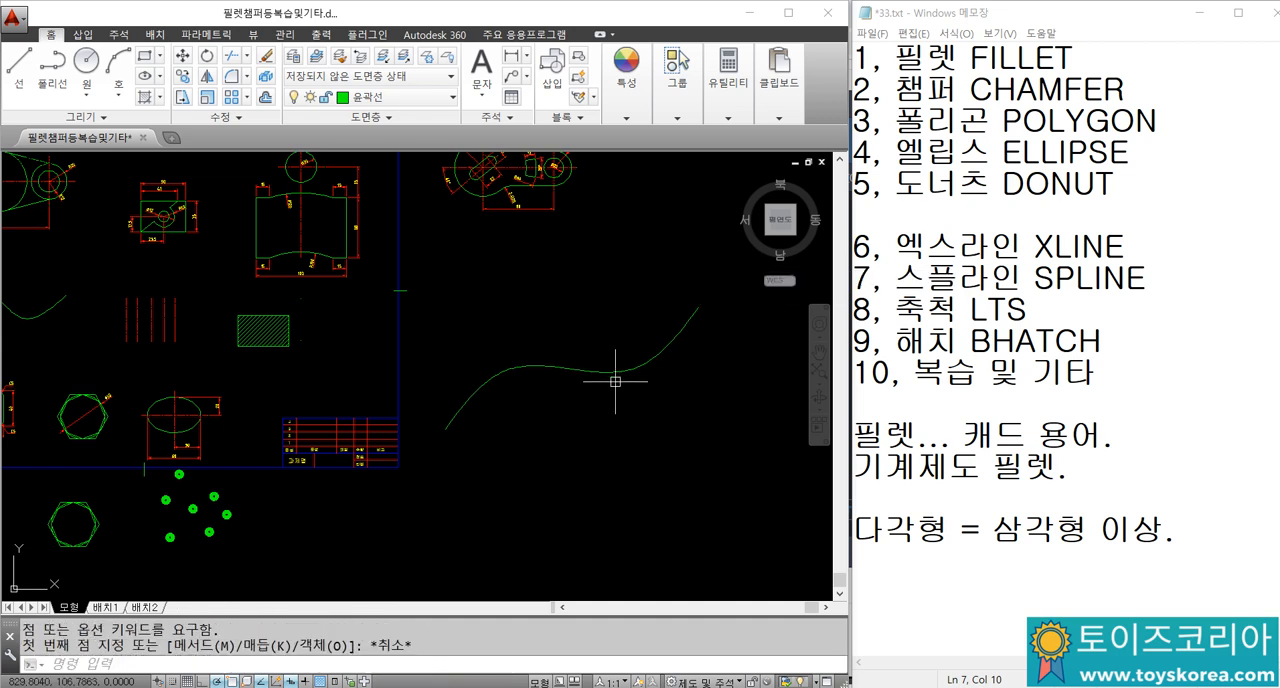
Step: Select the open spline to examine its fit points, and clear the selection
click(615, 382)
click(602, 348)
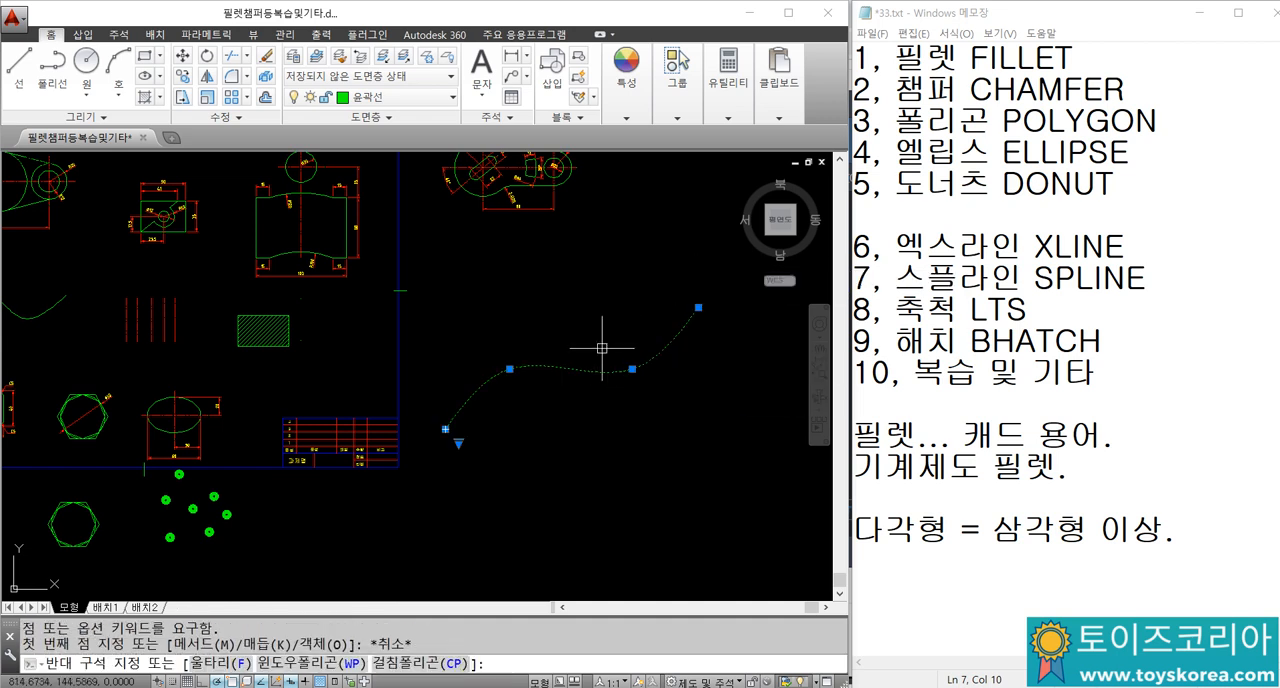
key(Escape)
Step: In Notepad, add the note "(긴 물체의 중간 생략형태)" under the SPLINE entry, followed by a blank line
click(1069, 305)
click(1158, 274)
key(Return)
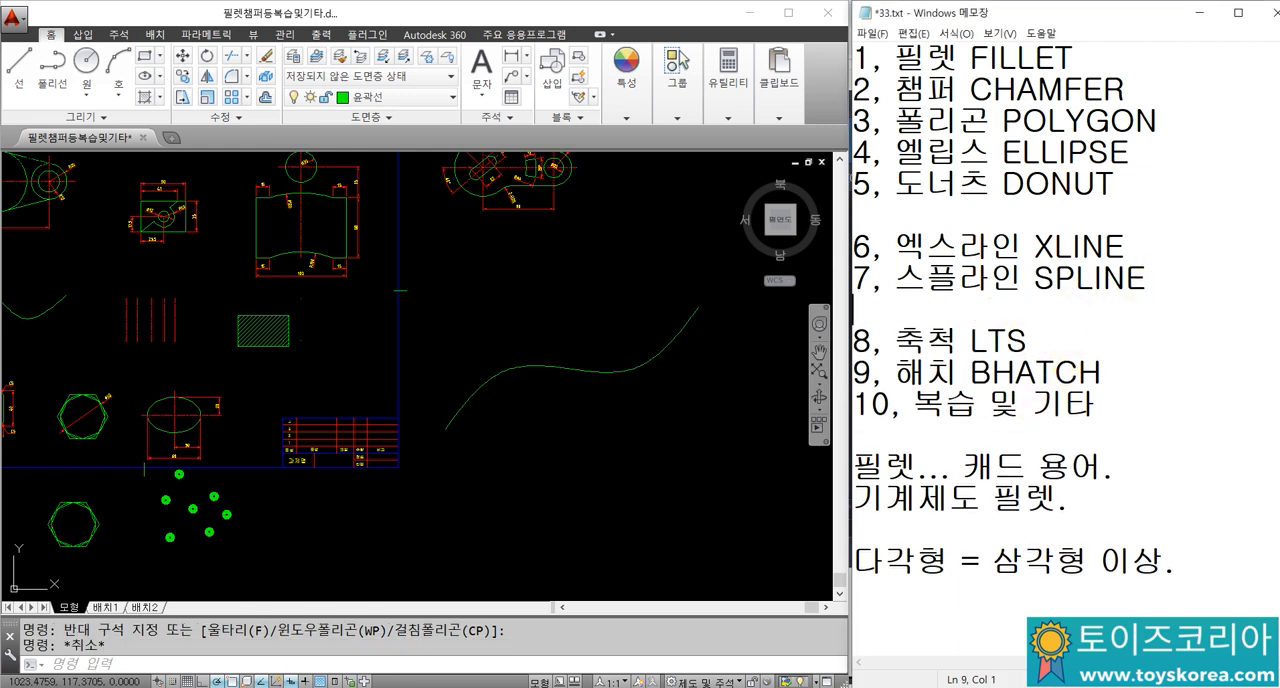
text((ㅍ)
key(BackSpace)
text(ㅈ)
key(BackSpace)
text(기)
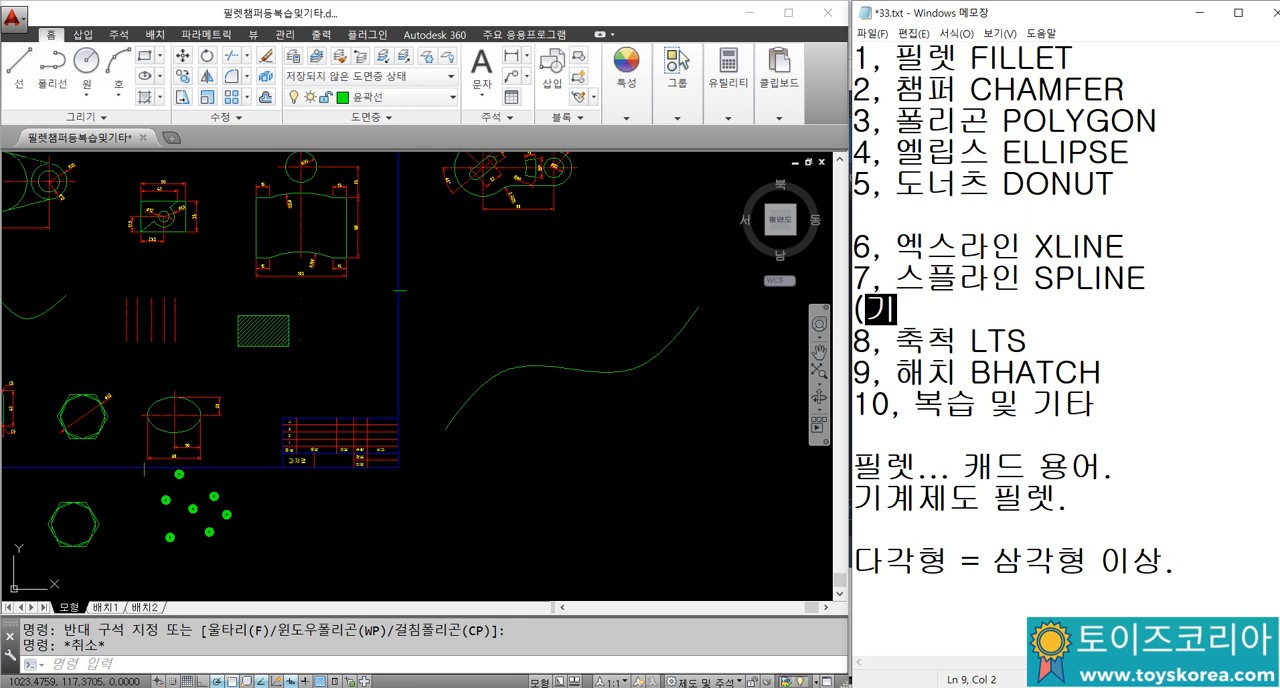
key(BackSpace)
key(BackSpace)
text(ㅈ)
key(BackSpace)
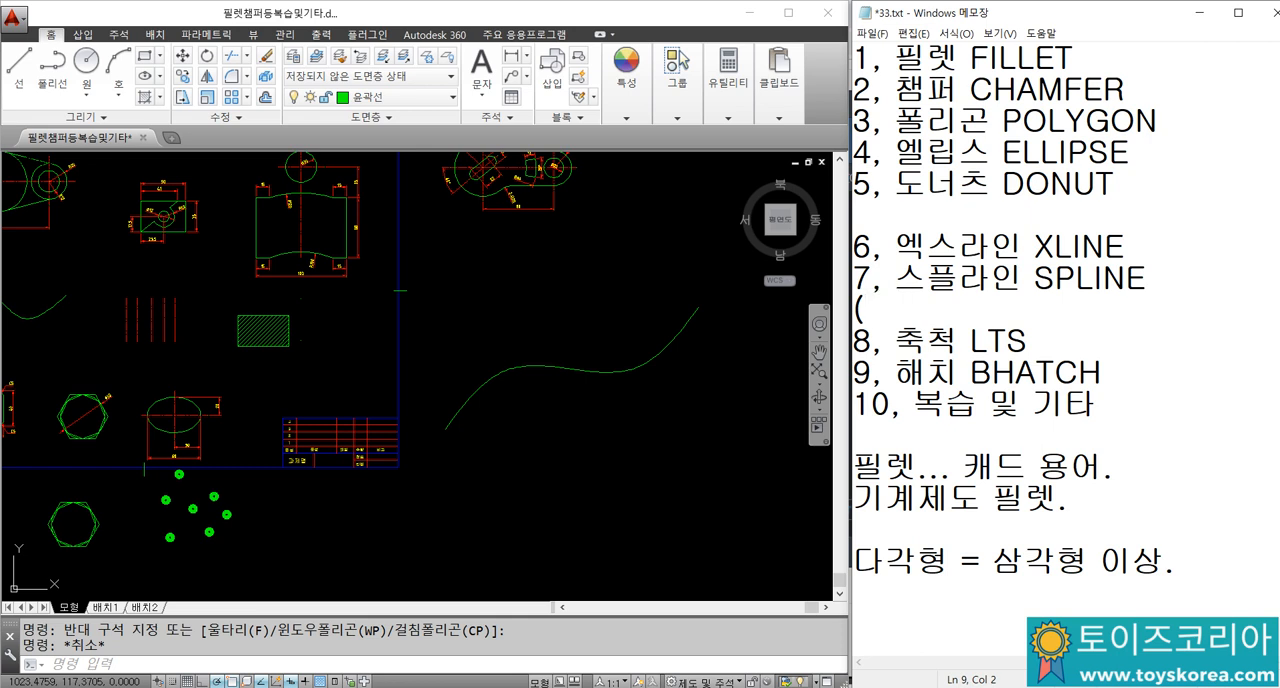
text(긴 물첸)
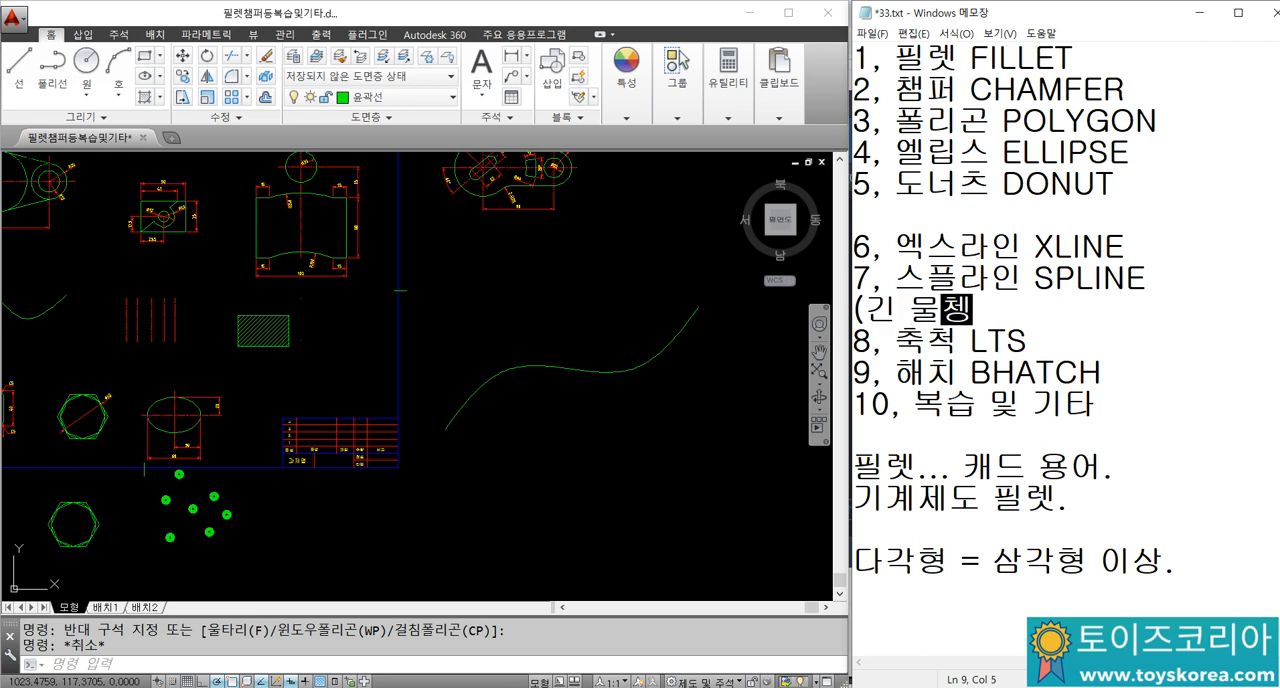
text(의 중간)
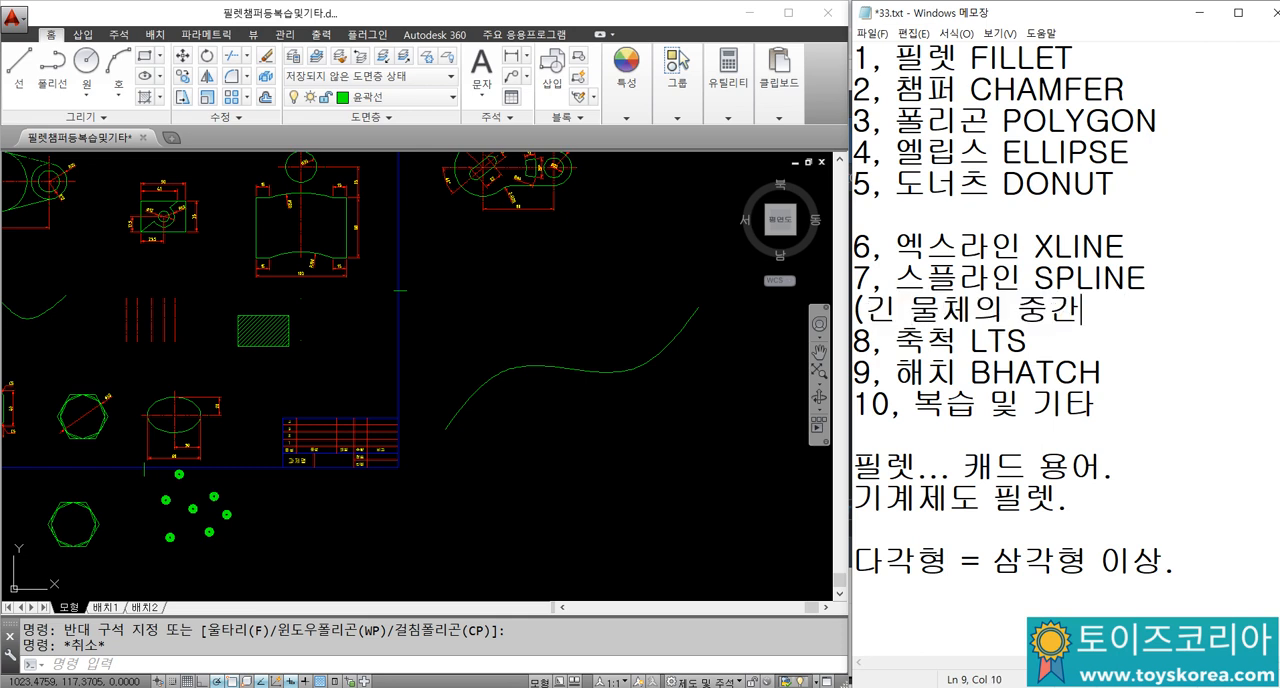
text(에 생ㄹ)
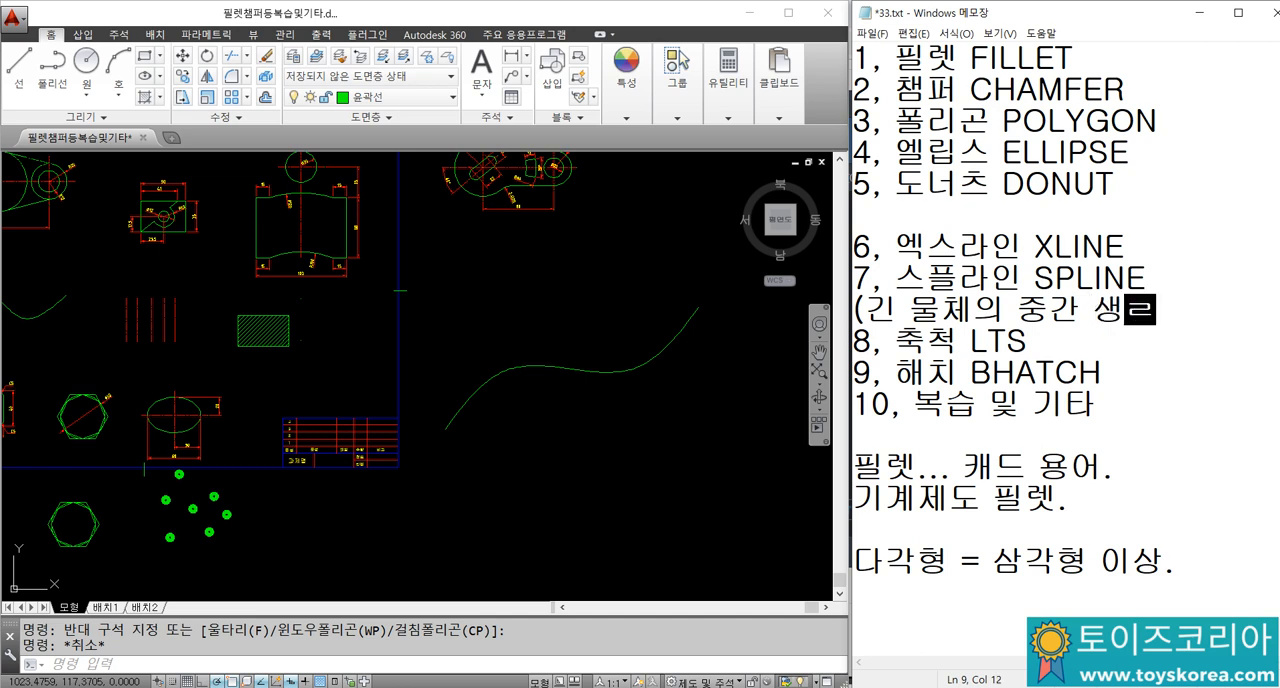
text(형태))
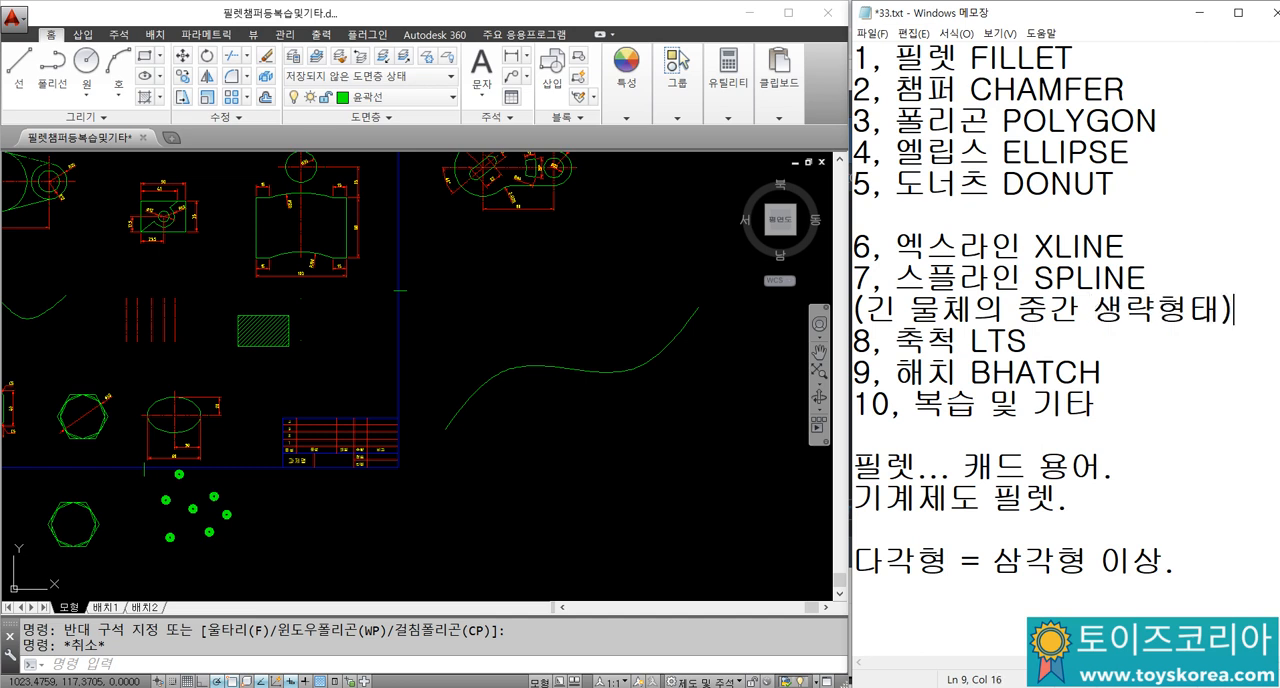
key(Return)
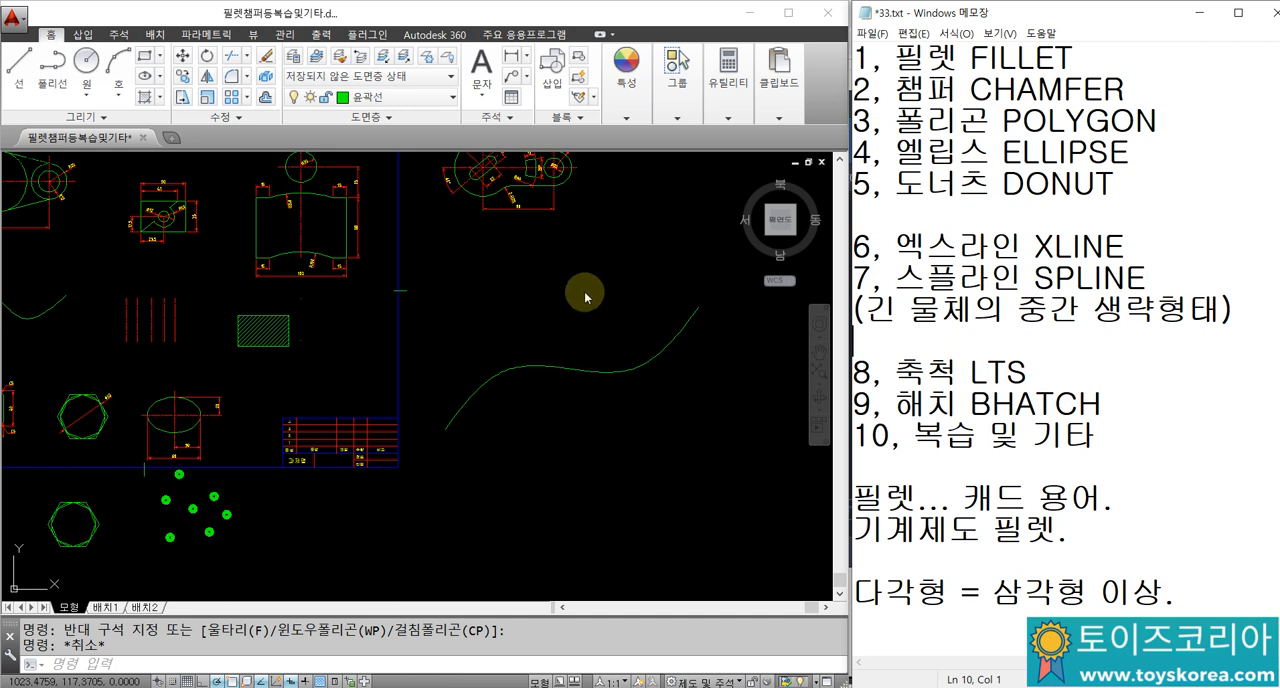
Step: In AutoCAD, copy the open S-shaped spline a short distance up and to the left, forming two near-parallel curves
scroll(595, 393, up, 2)
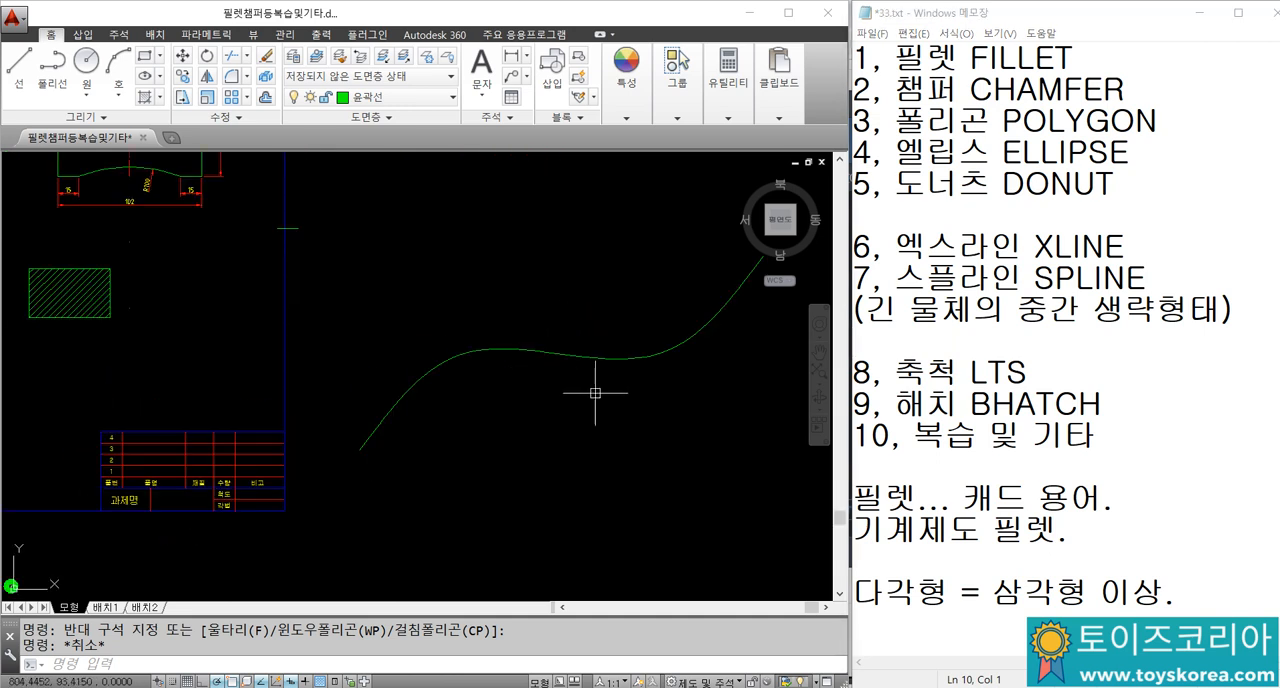
click(565, 348)
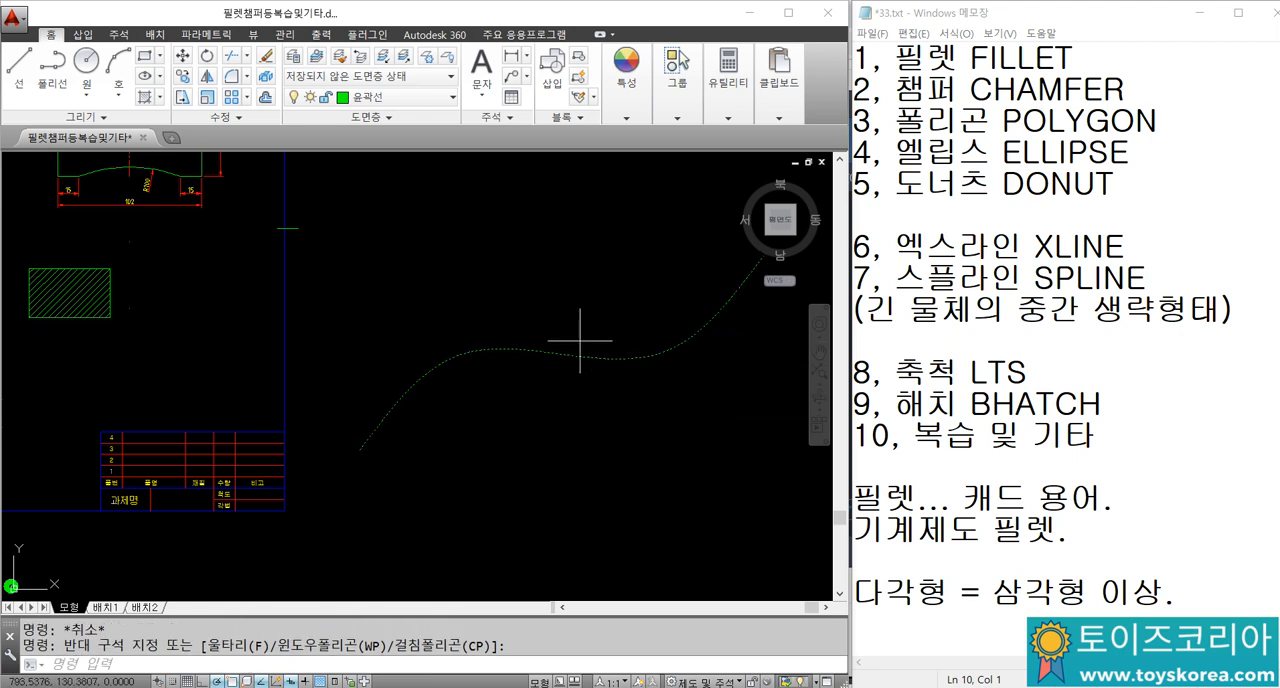
text(co)
key(Return)
click(584, 335)
click(565, 304)
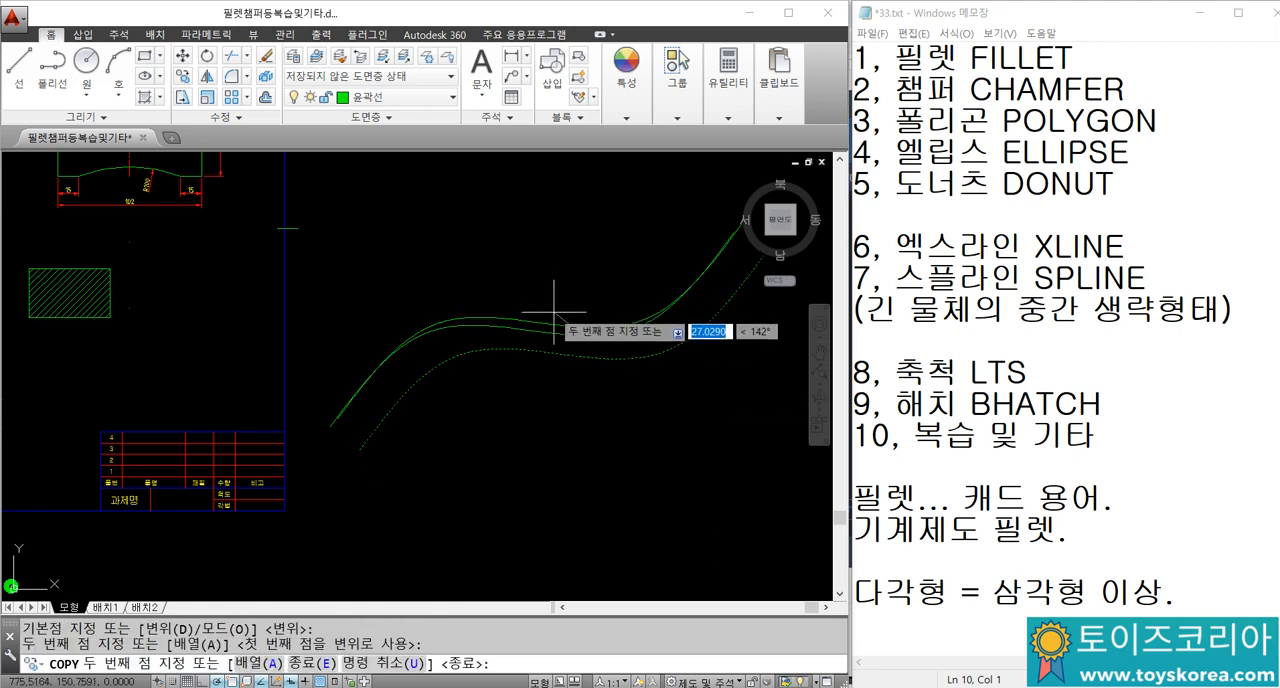
key(Escape)
key(Escape)
middle_drag(543, 316, 482, 374)
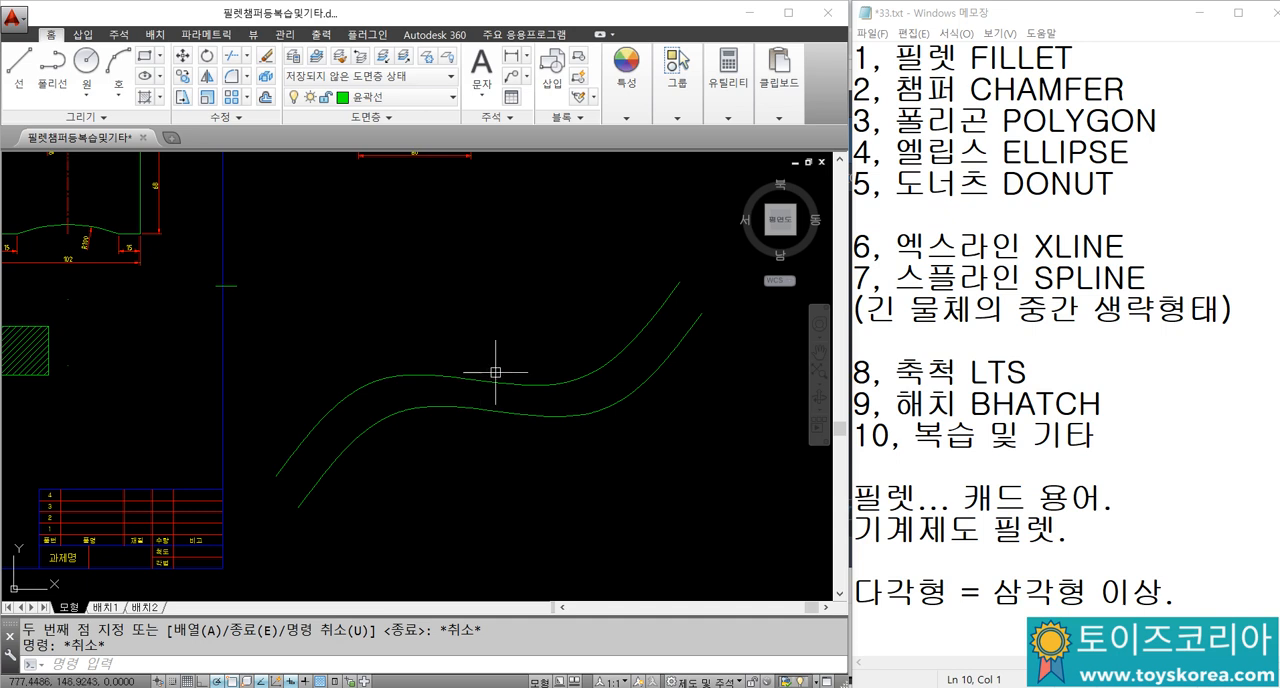
Step: Draw two separate diagonal construction lines with Xline, each descending to the right and crossing both splines
text(xl)
key(Return)
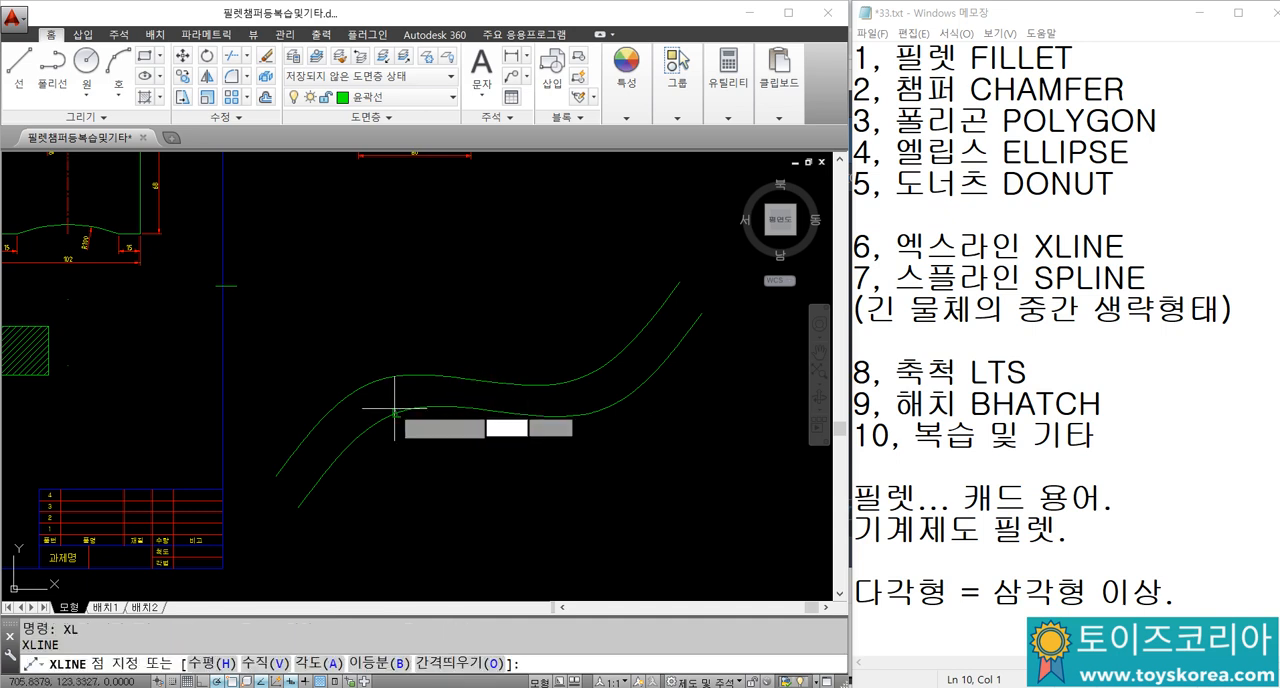
click(397, 413)
click(436, 453)
key(Return)
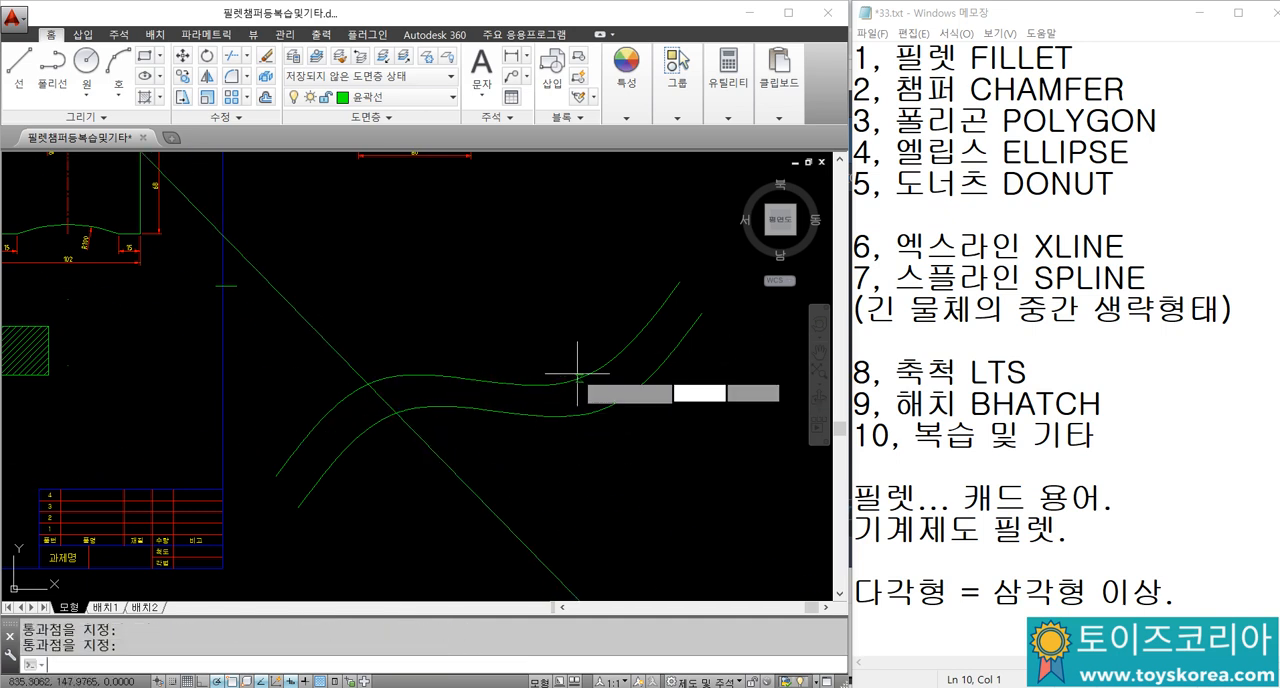
key(Return)
click(604, 379)
click(663, 434)
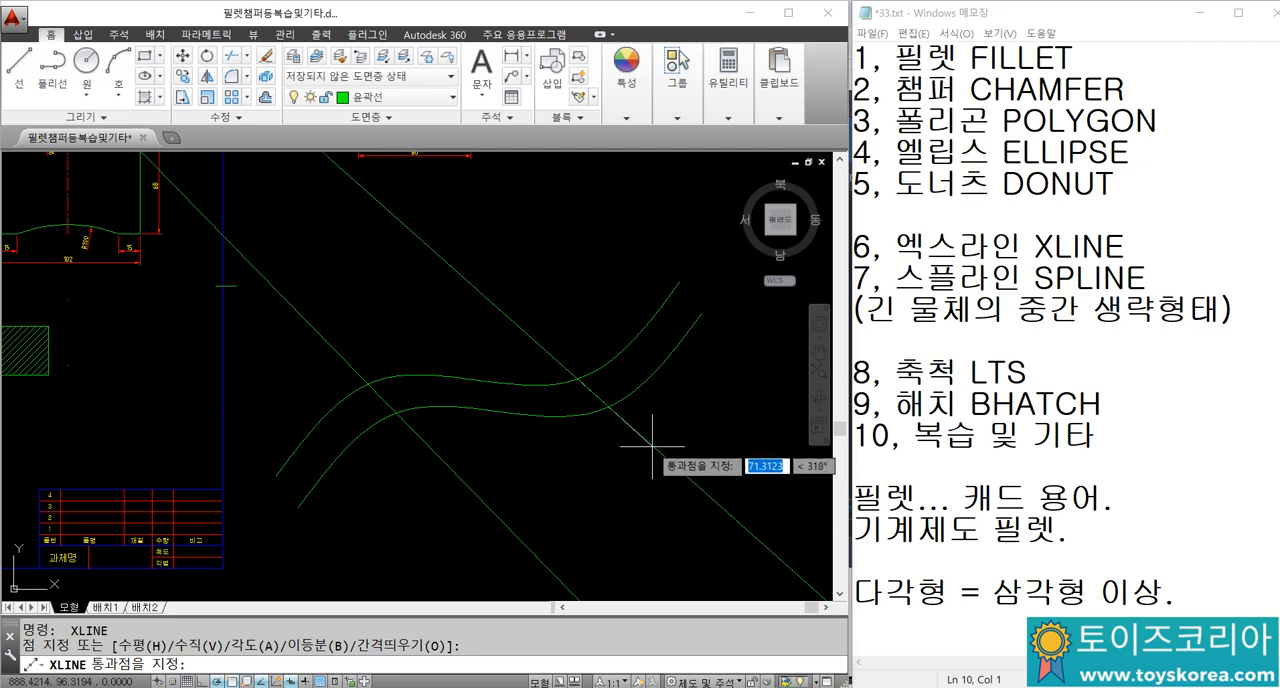
key(Escape)
key(Escape)
Step: Trim away the parts of both construction lines lying between the two splines, using the splines as cutting edges
text(tr)
key(Return)
click(544, 434)
click(497, 366)
key(Return)
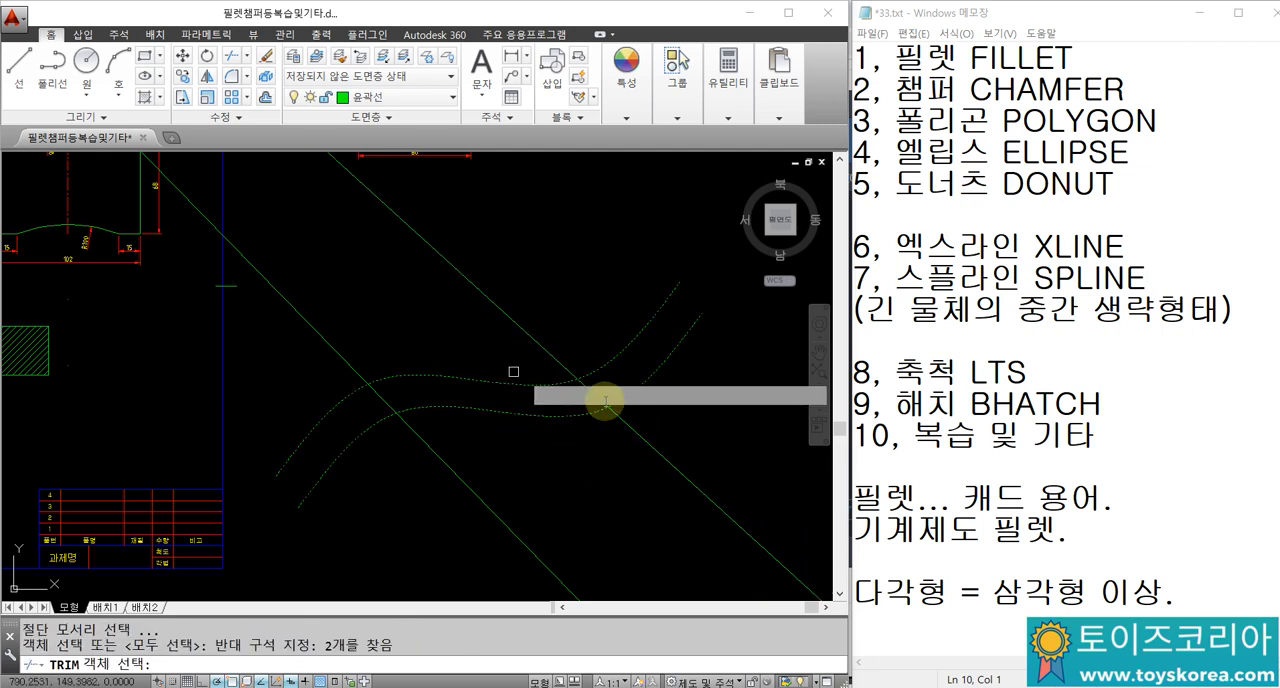
click(603, 398)
click(374, 401)
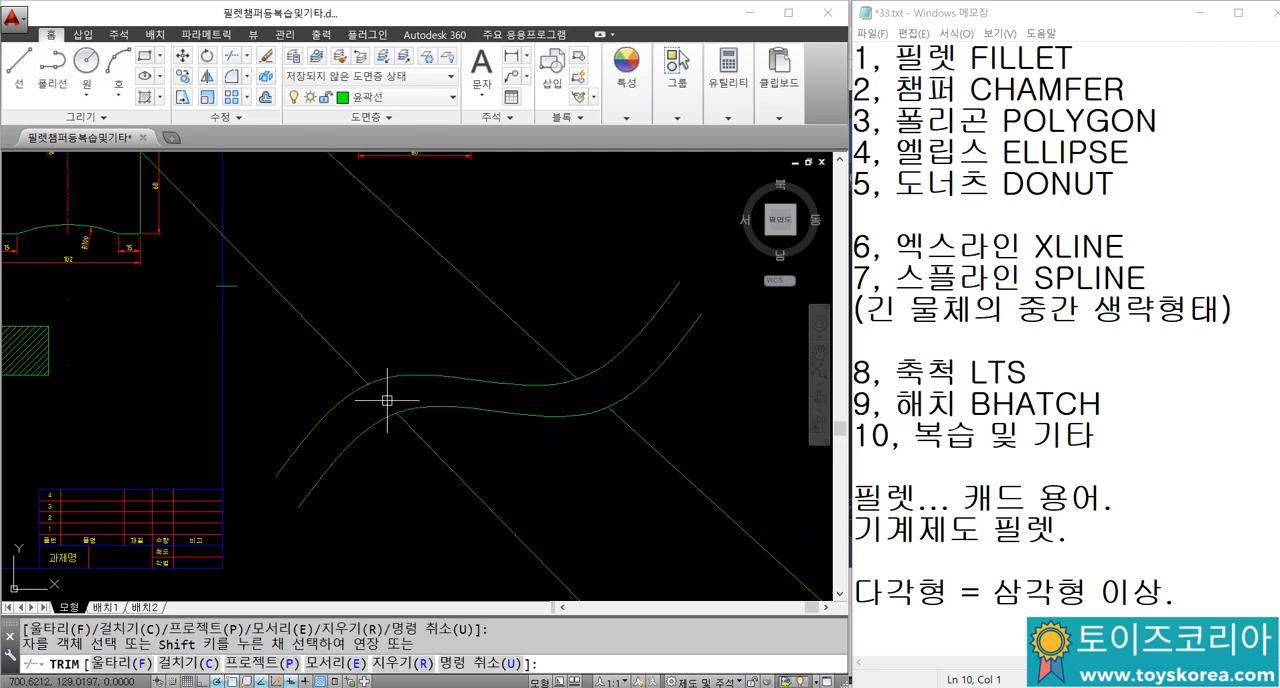
key(Escape)
Step: Erase the two splines together with the remaining pieces of the trimmed construction lines
scroll(575, 369, down, 4)
scroll(608, 397, up, 2)
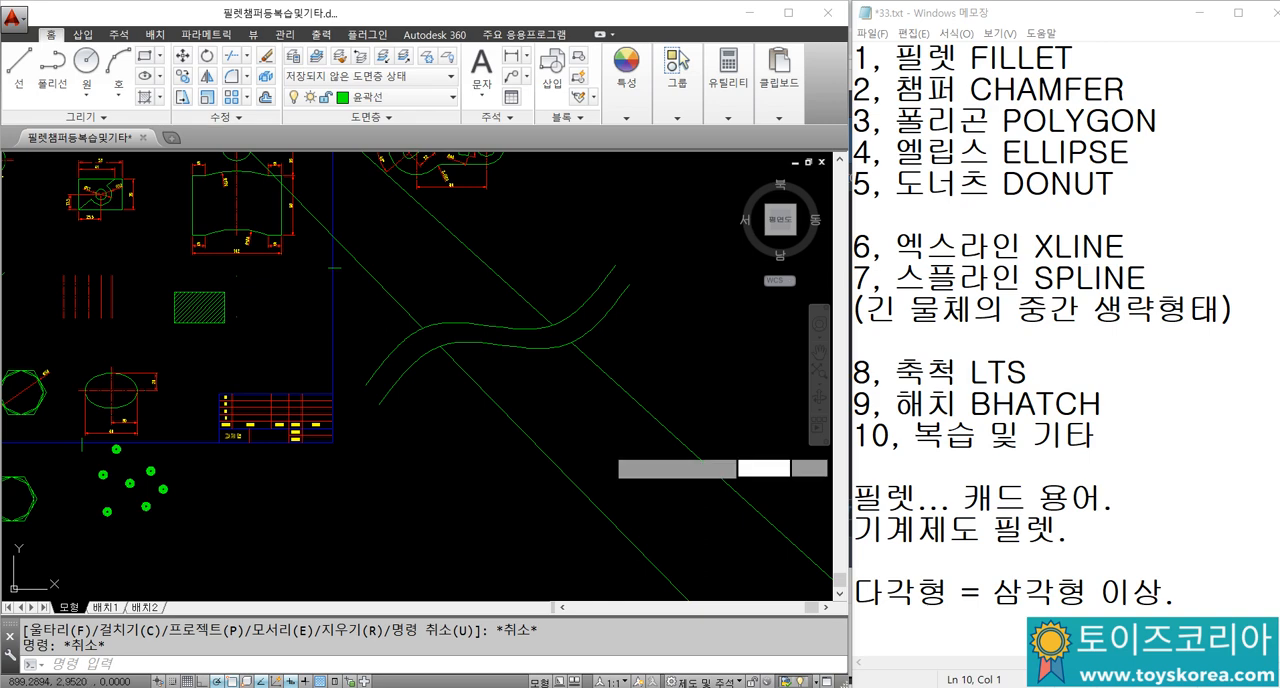
click(615, 452)
click(396, 293)
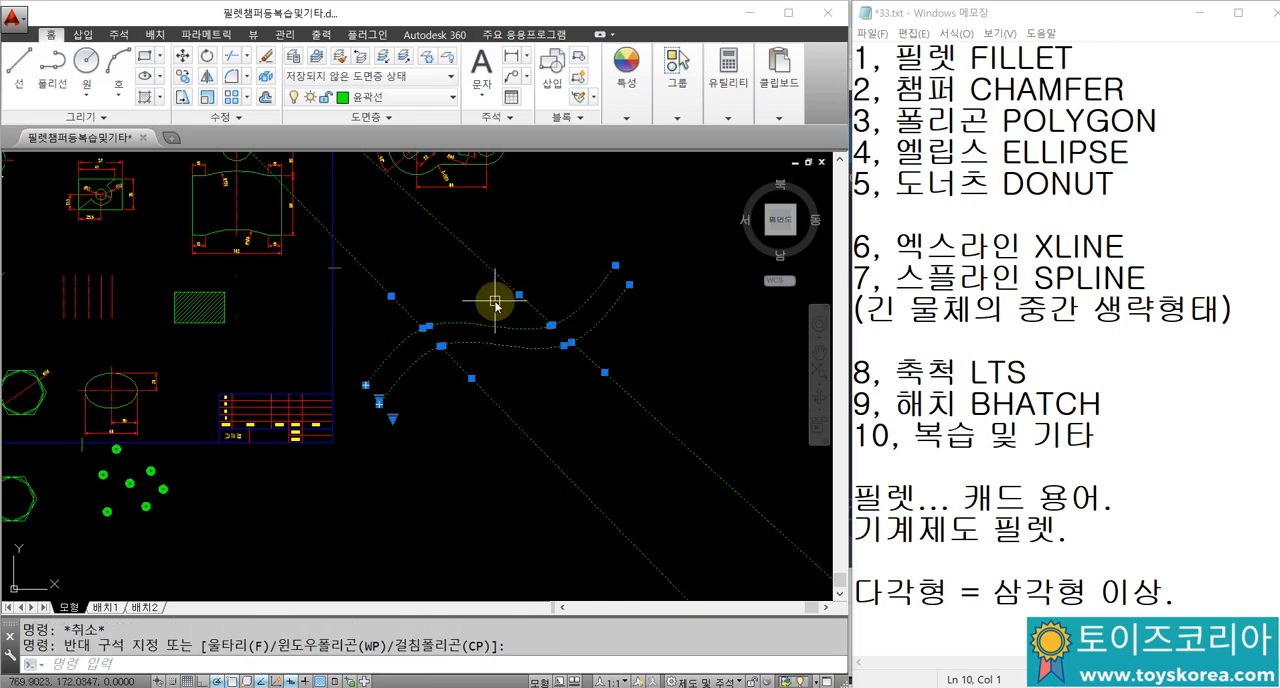
text(E)
key(Return)
Step: Highlight the LTS entry in the Notepad command list
scroll(343, 334, down, 3)
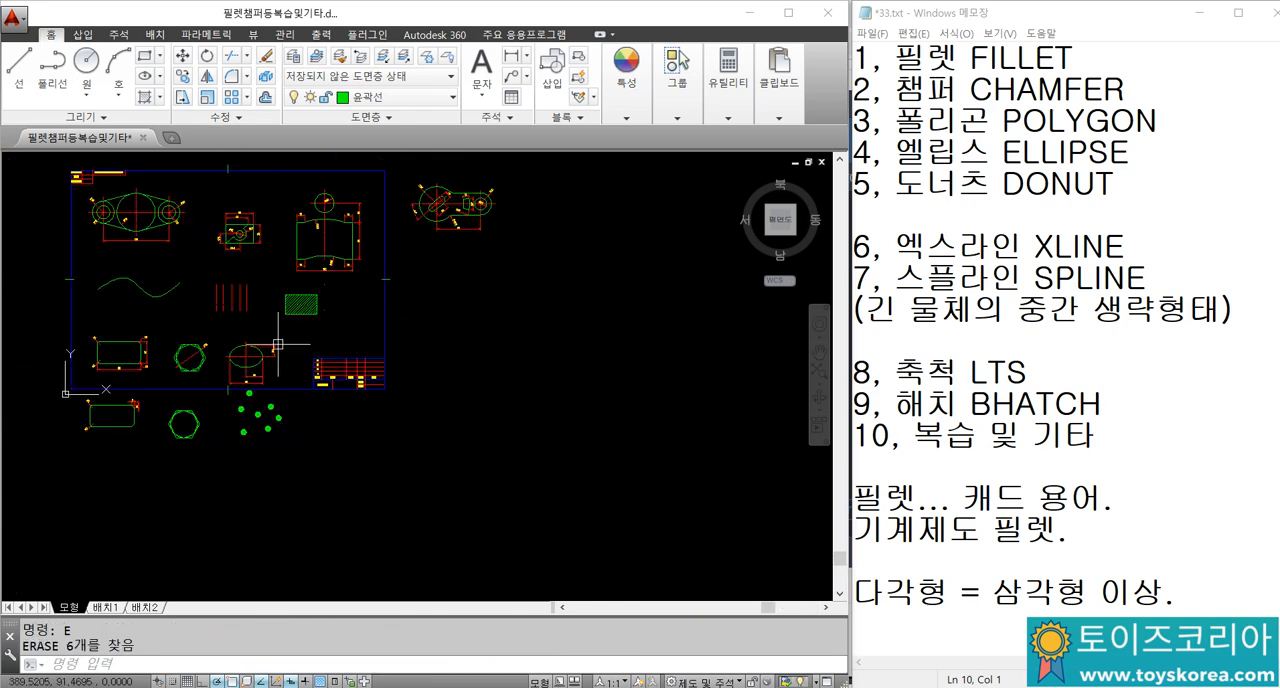
middle_drag(208, 303, 247, 330)
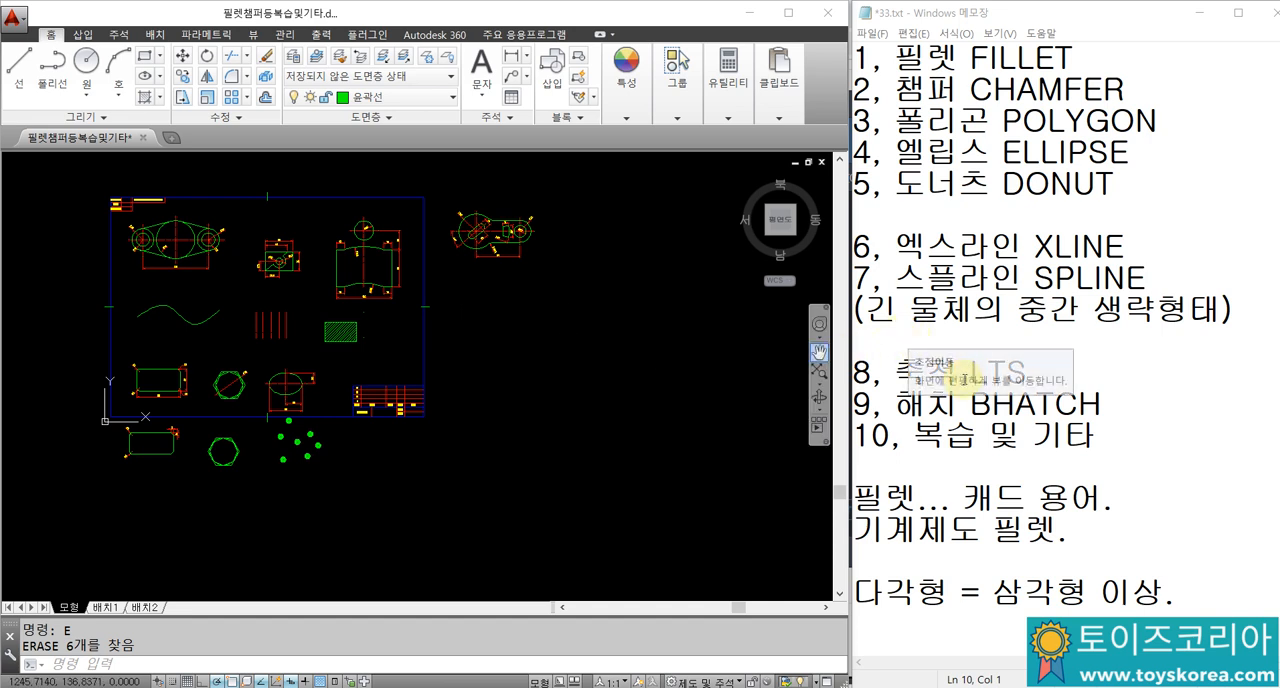
drag(970, 372, 1030, 368)
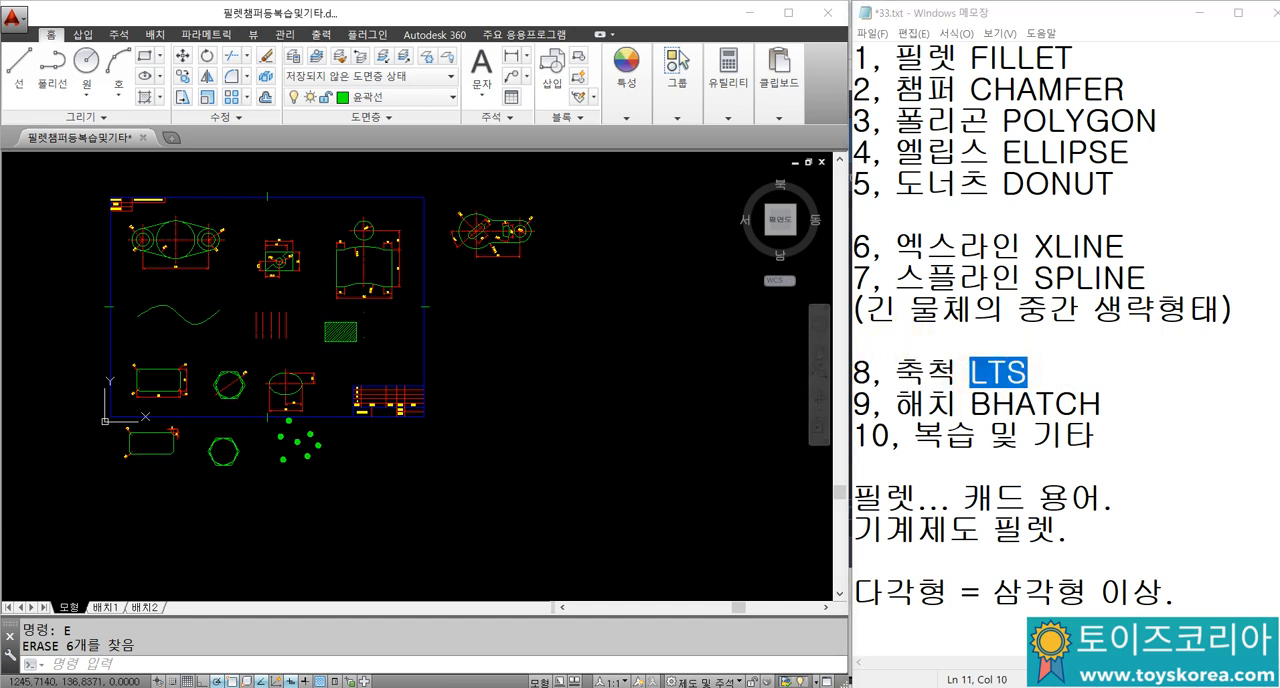
key(Escape)
key(Escape)
Step: Examine the five vertical red centre lines up close, selecting the three leftmost ones and clearing the selection
middle_drag(565, 382, 567, 382)
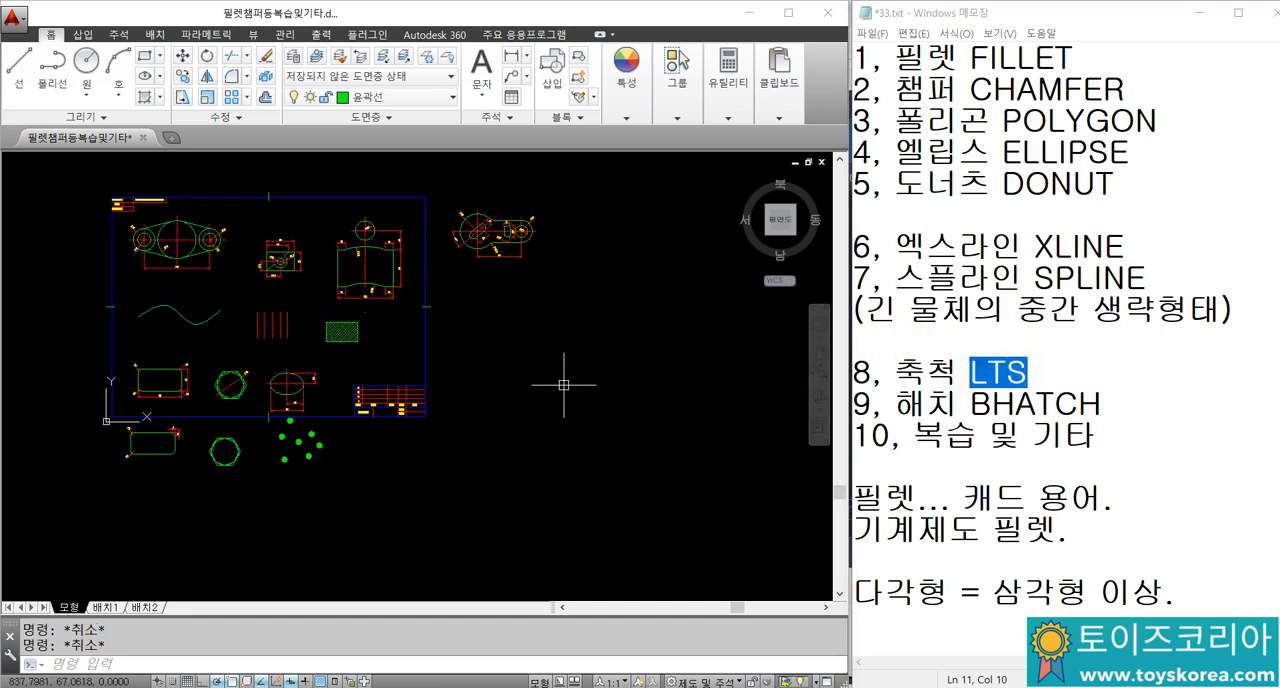
middle_drag(407, 313, 429, 328)
scroll(280, 339, up, 10)
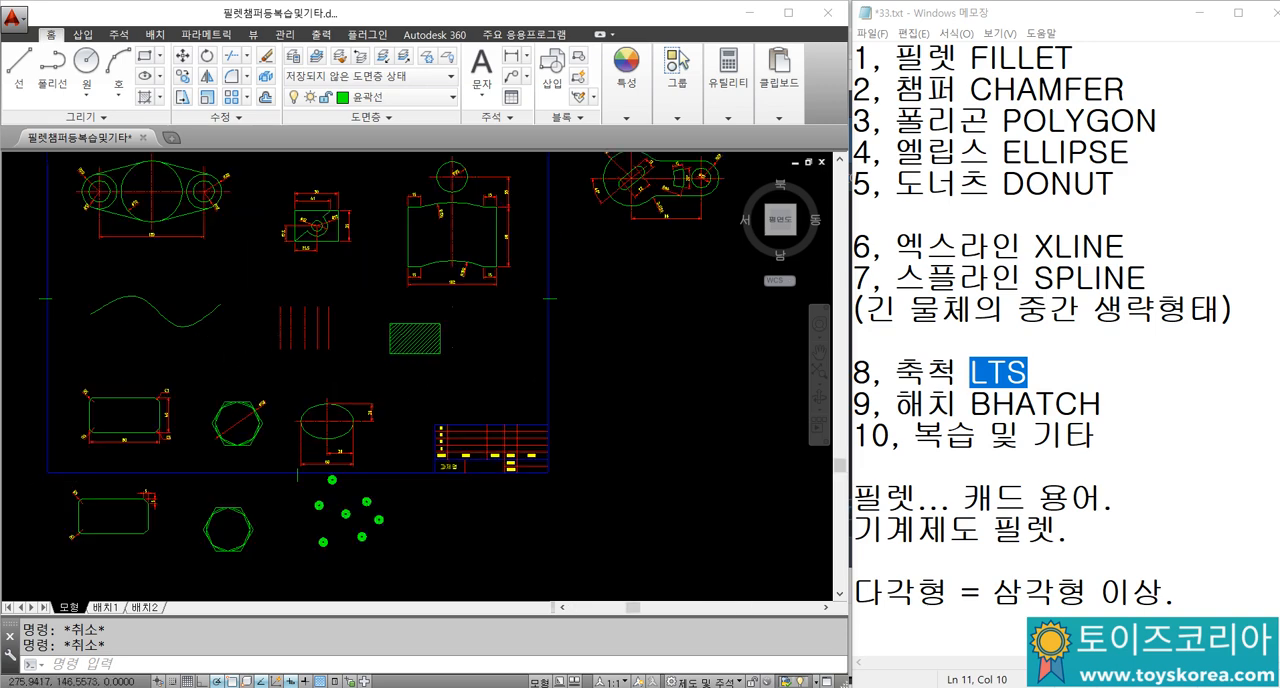
click(614, 358)
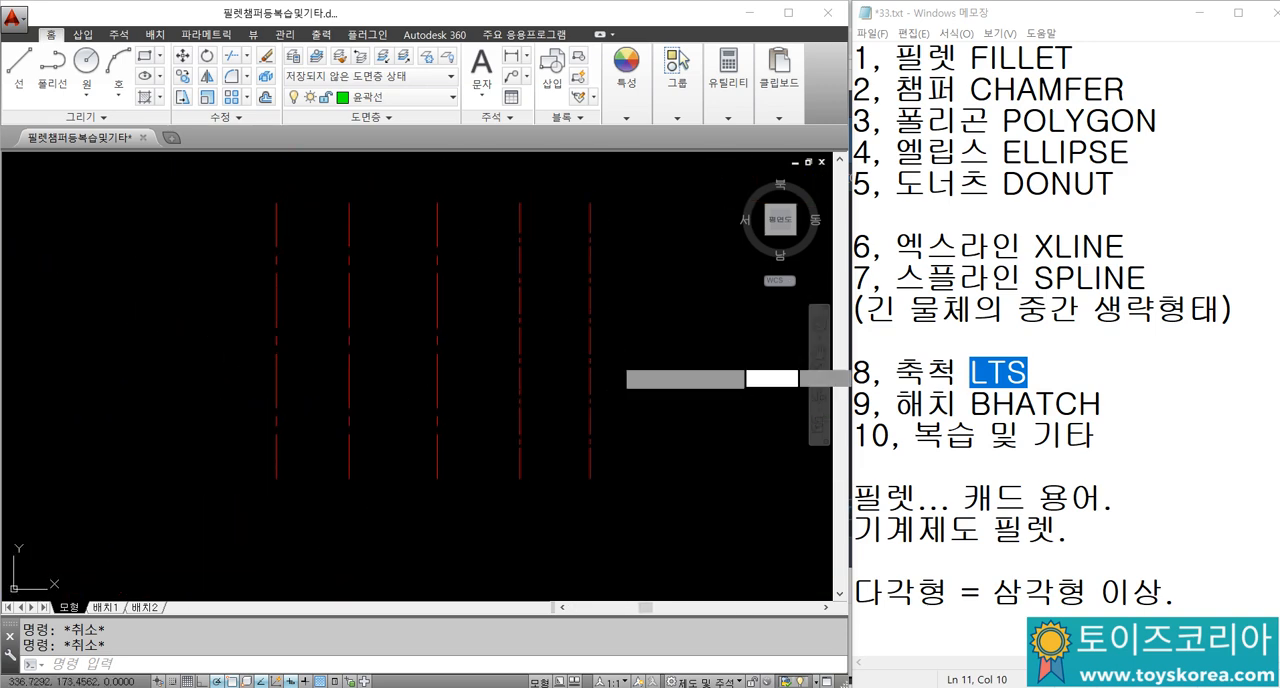
click(507, 326)
key(Escape)
click(489, 353)
click(268, 300)
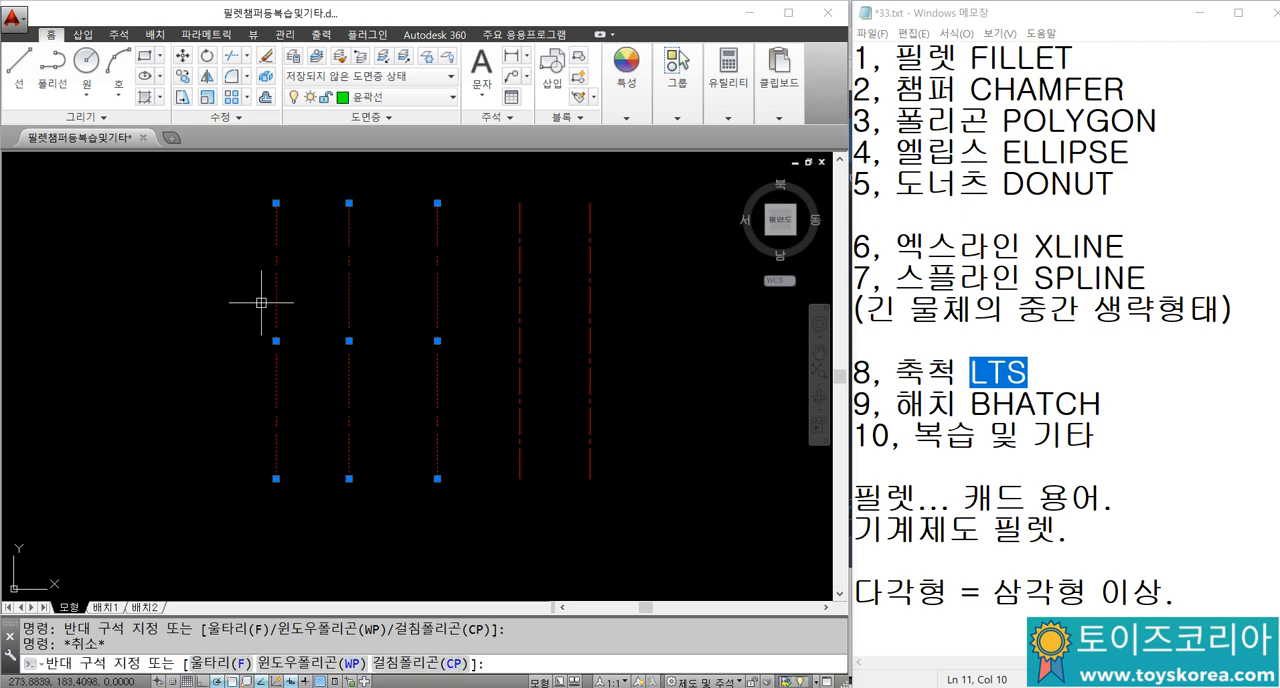
key(Escape)
key(Escape)
Step: Look over the linetypes of the example shapes across the drawing frame and of the practice shapes below it
scroll(218, 263, down, 4)
middle_drag(347, 320, 339, 317)
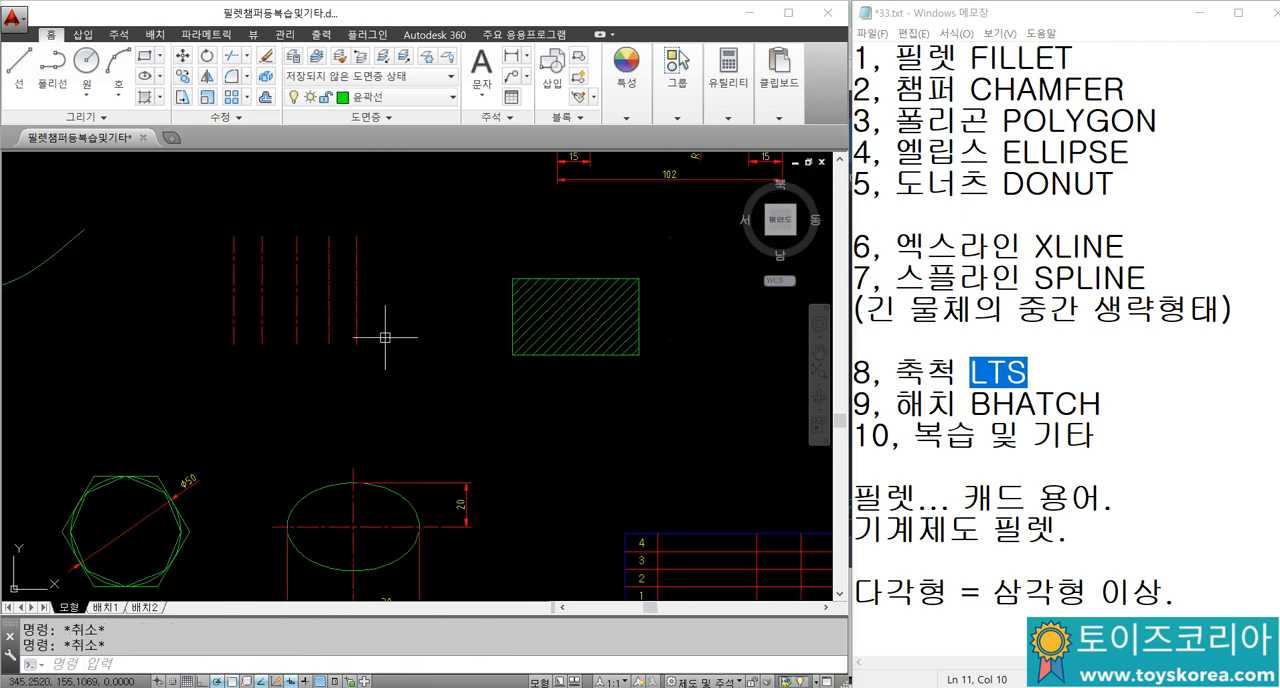
scroll(418, 372, down, 2)
mouse_move(364, 222)
middle_down()
mouse_move(401, 387)
mouse_move(549, 423)
middle_up()
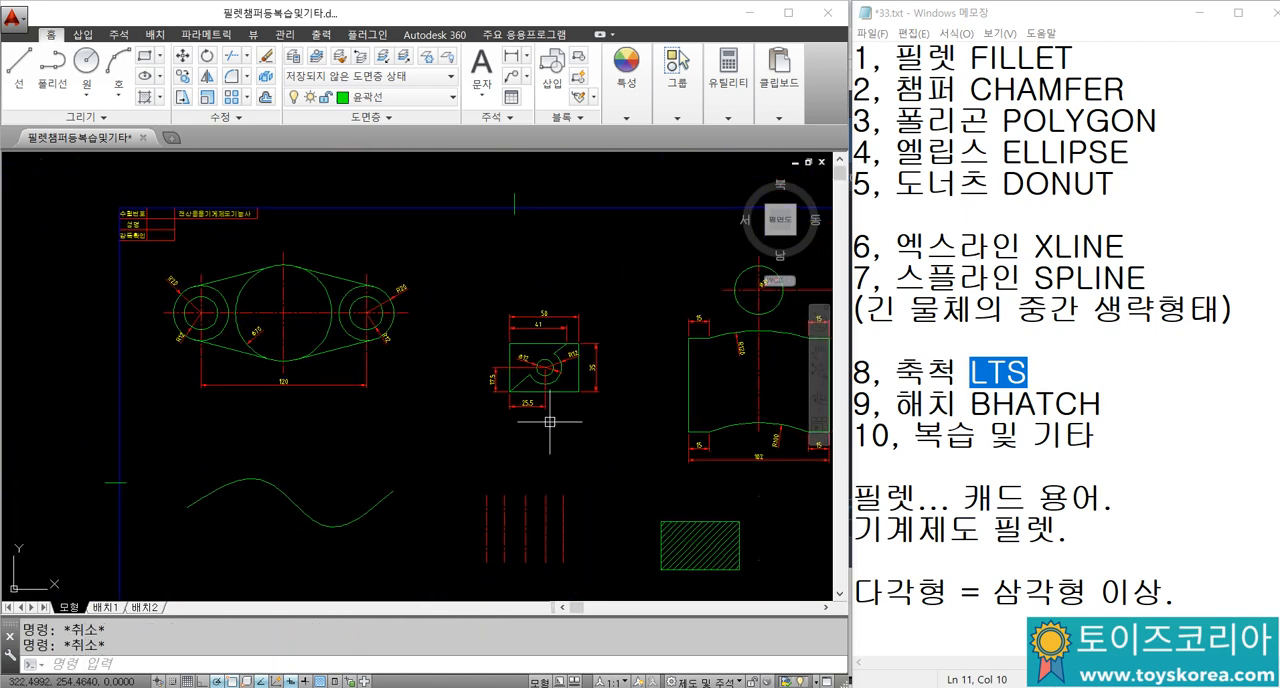
scroll(549, 423, down, 2)
scroll(366, 361, up, 2)
middle_drag(366, 361, 14, 307)
mouse_move(280, 356)
middle_down()
mouse_move(254, 340)
mouse_move(40, 340)
middle_up()
middle_drag(192, 329, 271, 175)
scroll(244, 274, down, 4)
scroll(92, 407, up, 8)
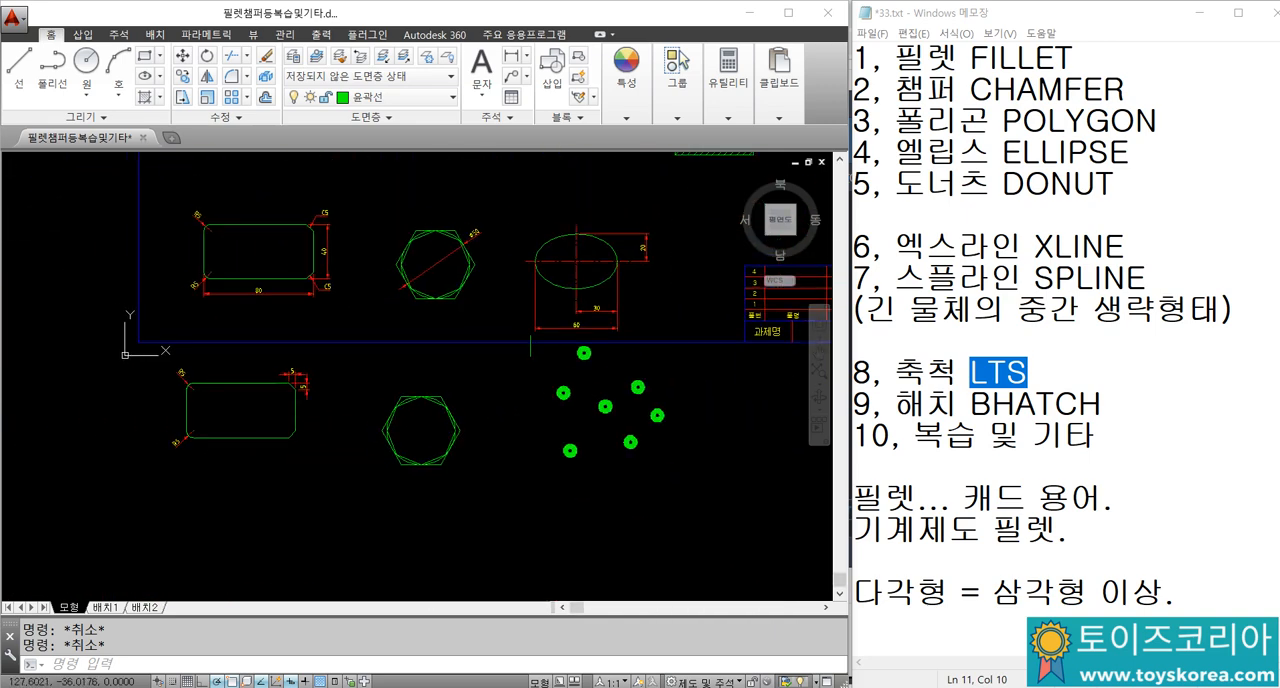
Step: Select the hexagon practice shape below the frame to examine its outlines, and clear the selection
scroll(394, 405, up, 4)
middle_drag(556, 545, 455, 375)
click(455, 375)
click(356, 288)
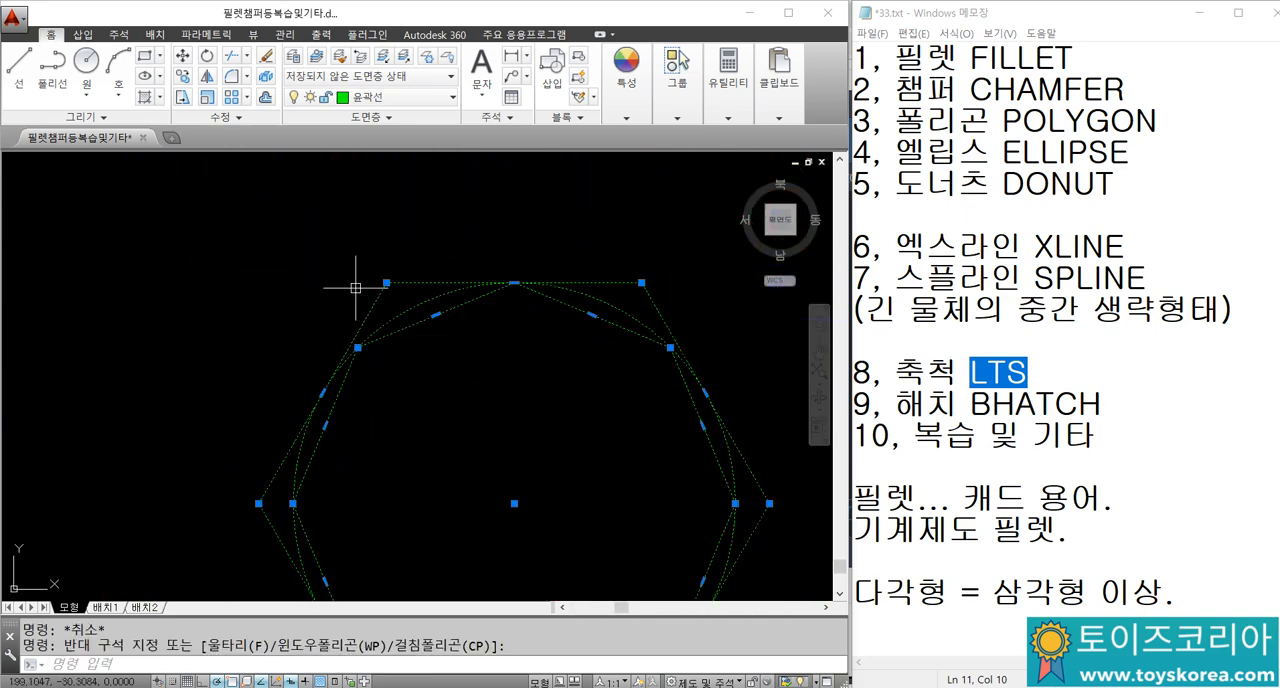
key(Escape)
key(Escape)
scroll(459, 347, down, 4)
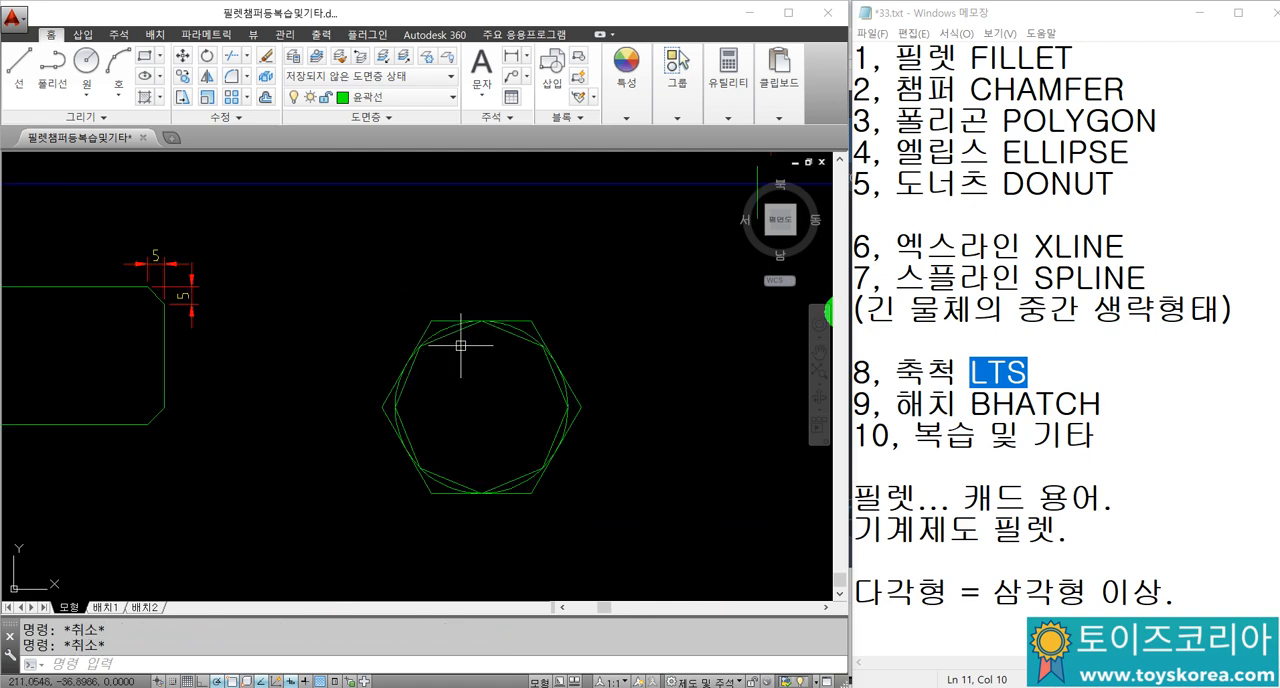
scroll(459, 293, down, 2)
Step: Set the global linetype scale to 1 with LTS, keeping the five vertical centre lines in view
middle_drag(444, 380, 402, 545)
middle_drag(455, 270, 375, 551)
scroll(508, 283, up, 4)
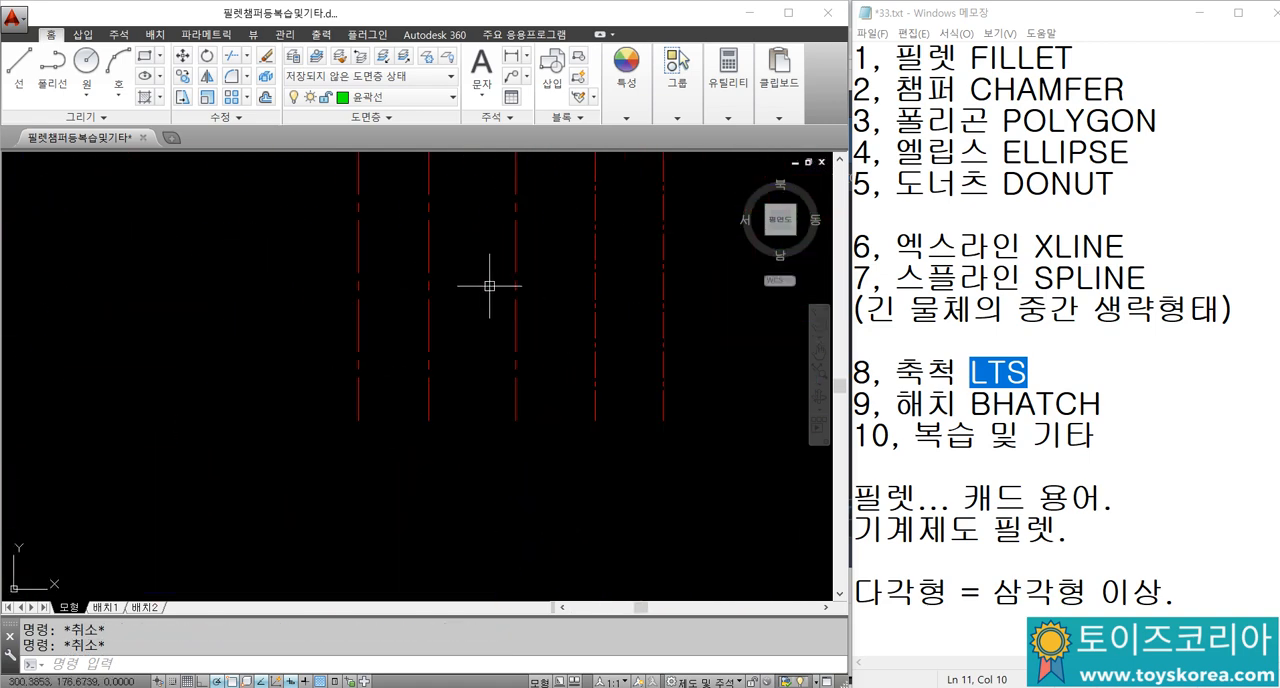
scroll(480, 320, down, 2)
middle_drag(467, 329, 443, 366)
text(LTS)
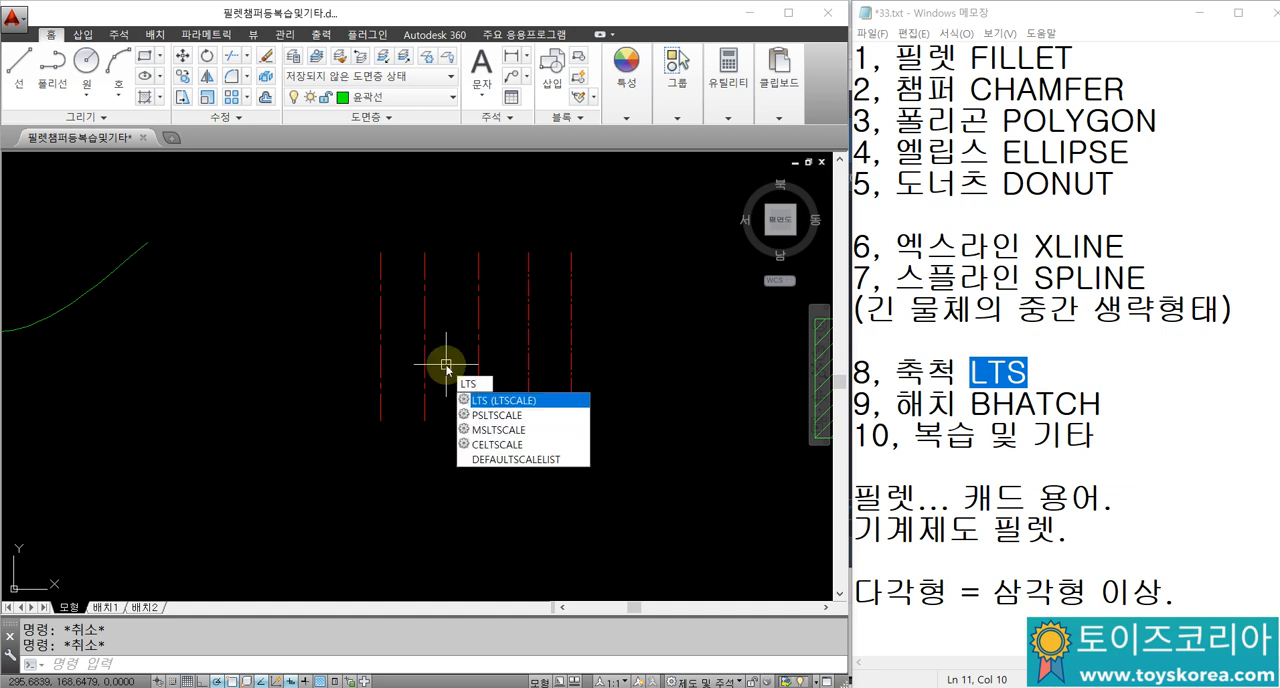
key(Return)
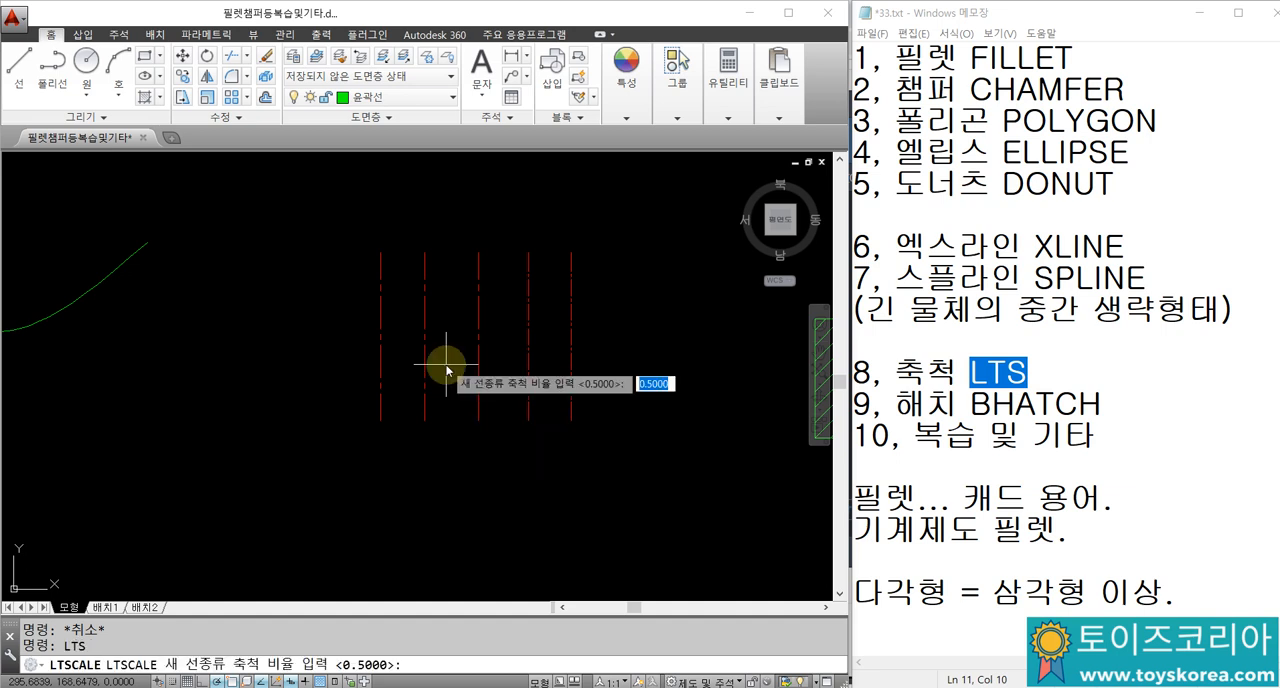
text(1)
key(Return)
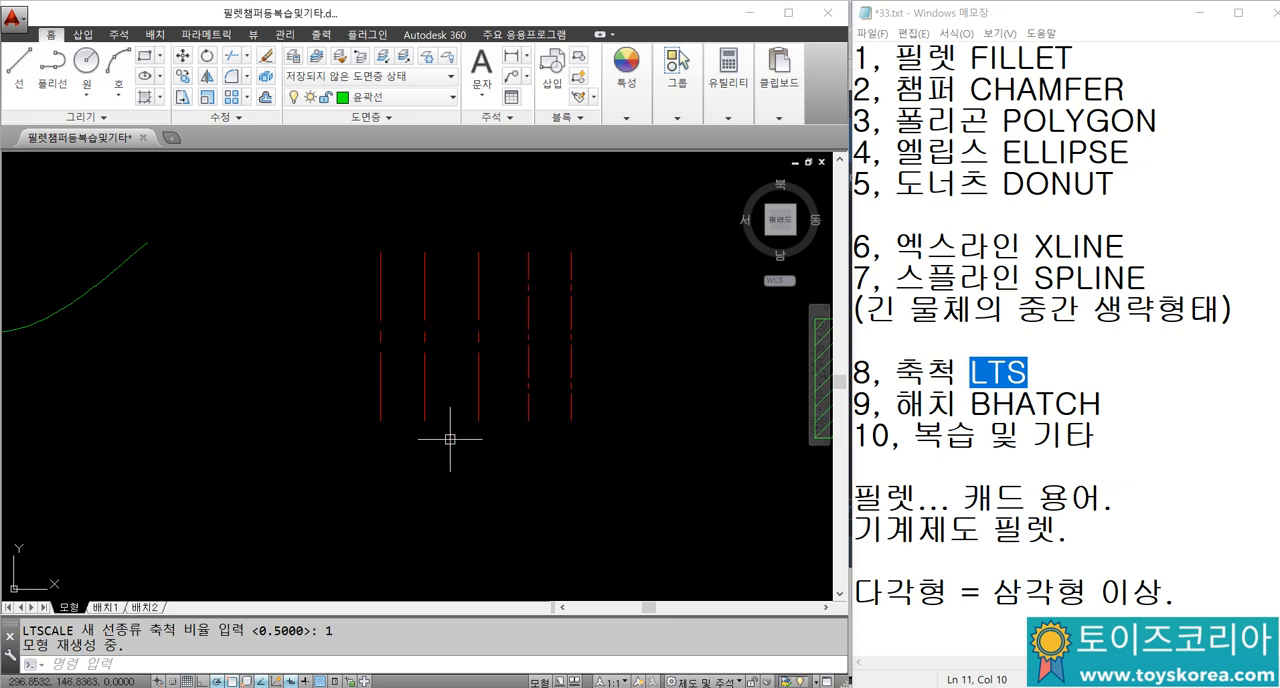
text(LTS)
key(Return)
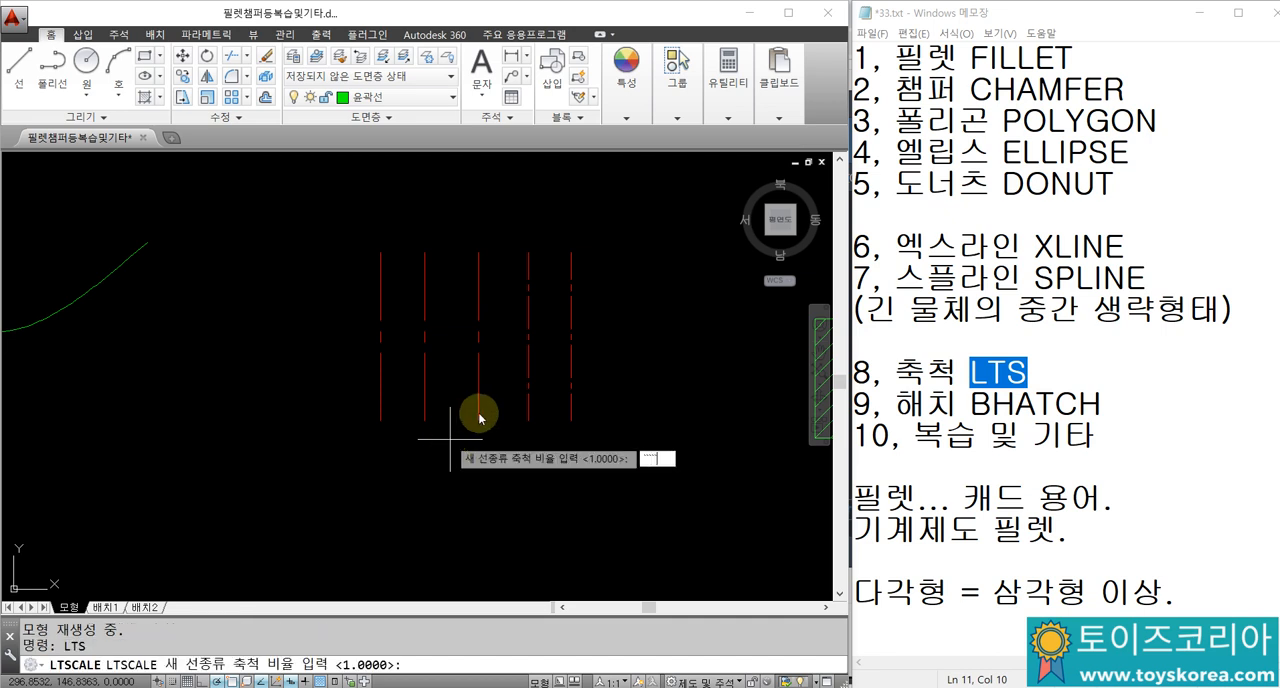
key(Escape)
key(Escape)
Step: Compare the dash patterns of the five vertical centre lines, looking at them from near and together with the surrounding shapes
scroll(347, 391, down, 3)
scroll(195, 370, up, 3)
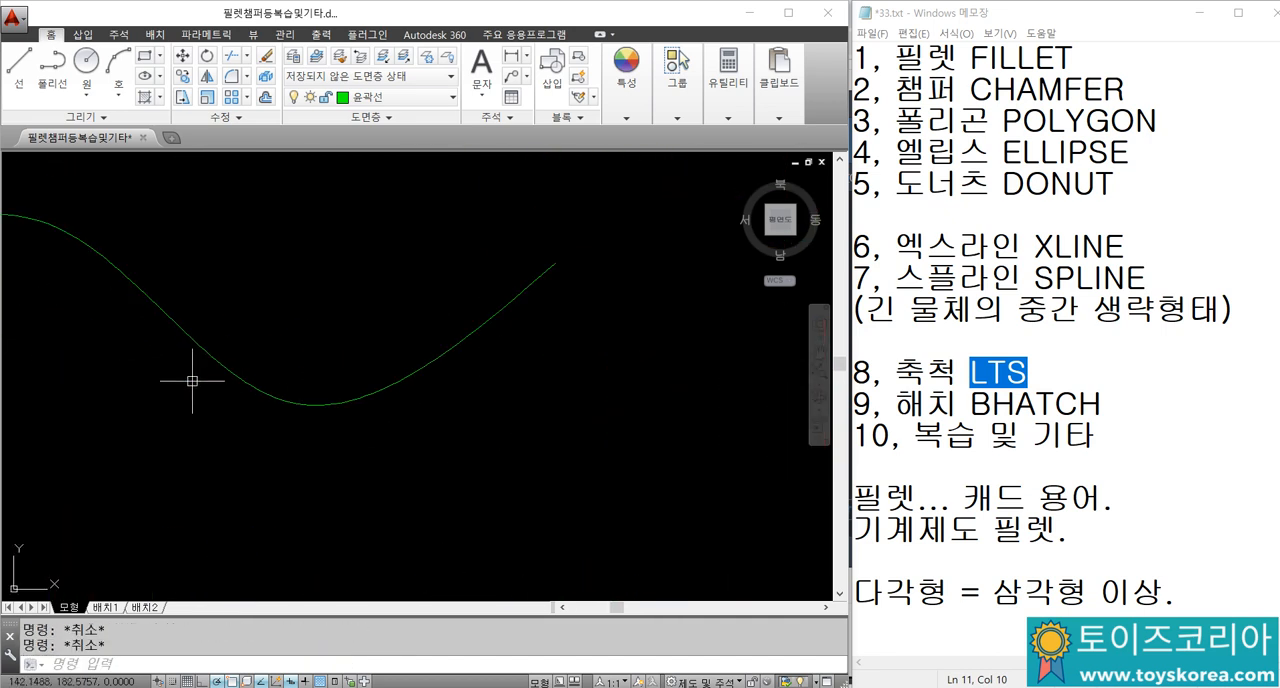
scroll(217, 340, down, 3)
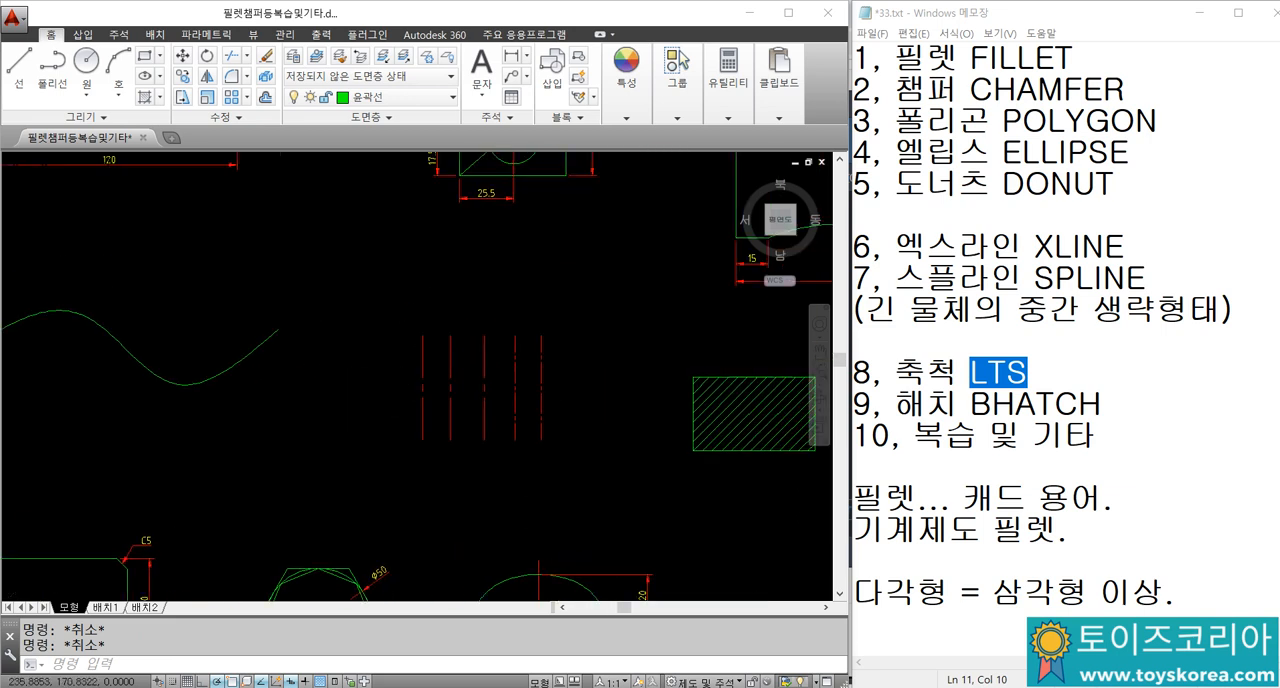
scroll(486, 408, up, 3)
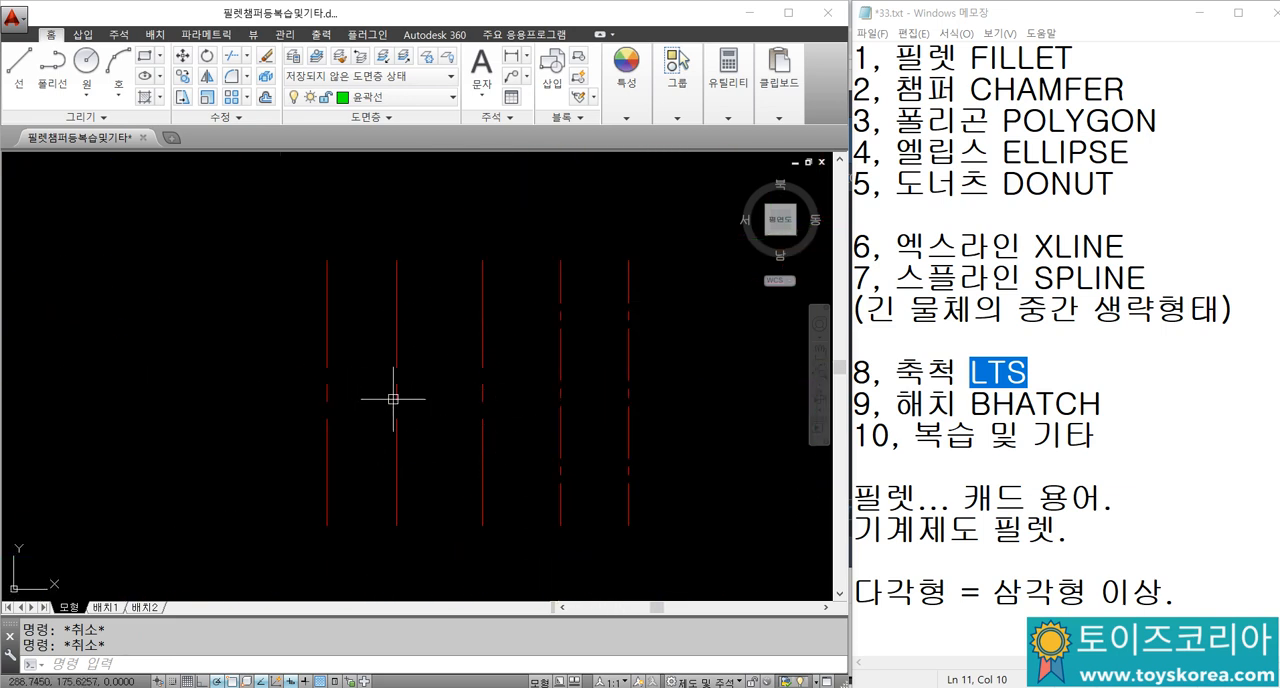
scroll(423, 395, down, 2)
scroll(482, 408, up, 2)
click(617, 449)
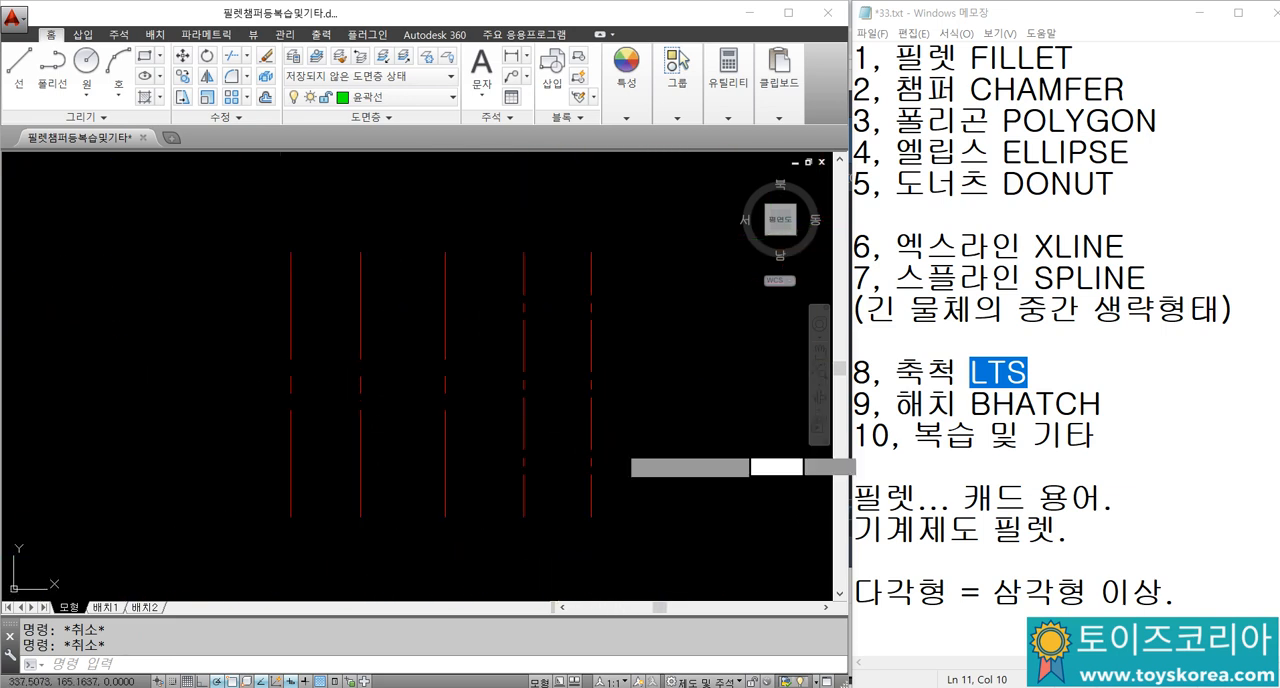
key(Escape)
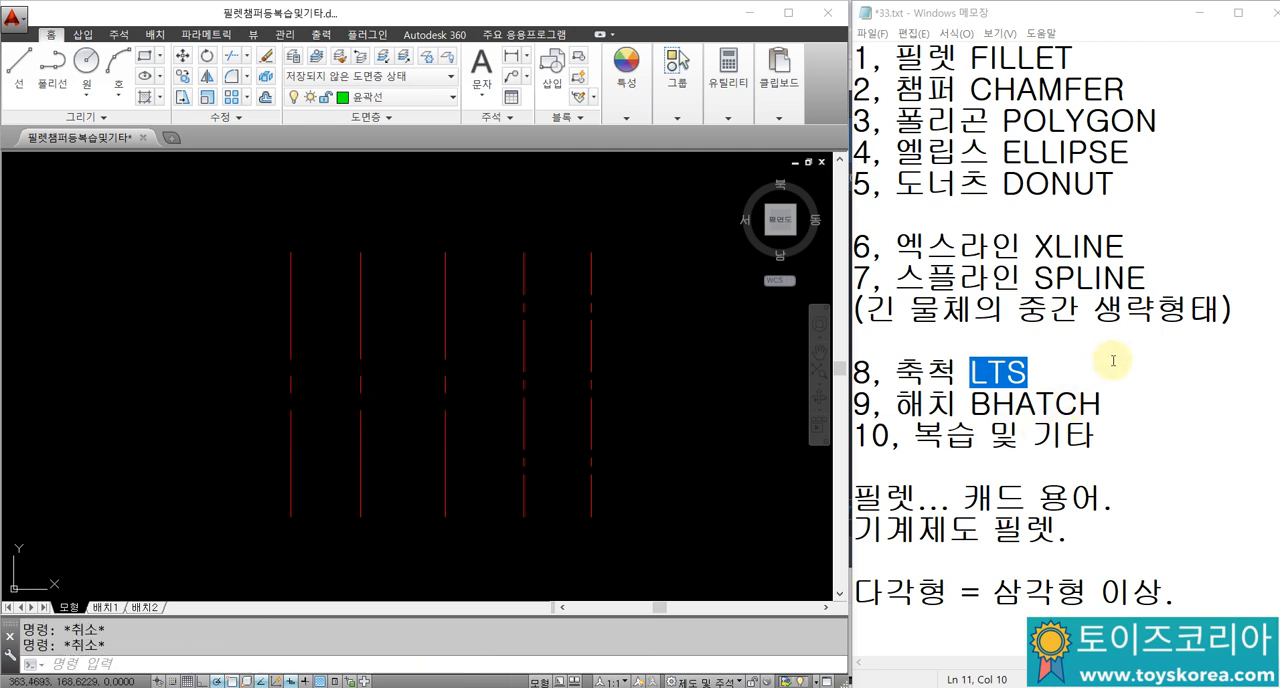
Step: In the Notepad notes, add the line "CTRL+1 / CH" under the LTS item, followed by a blank line
click(1040, 372)
key(Return)
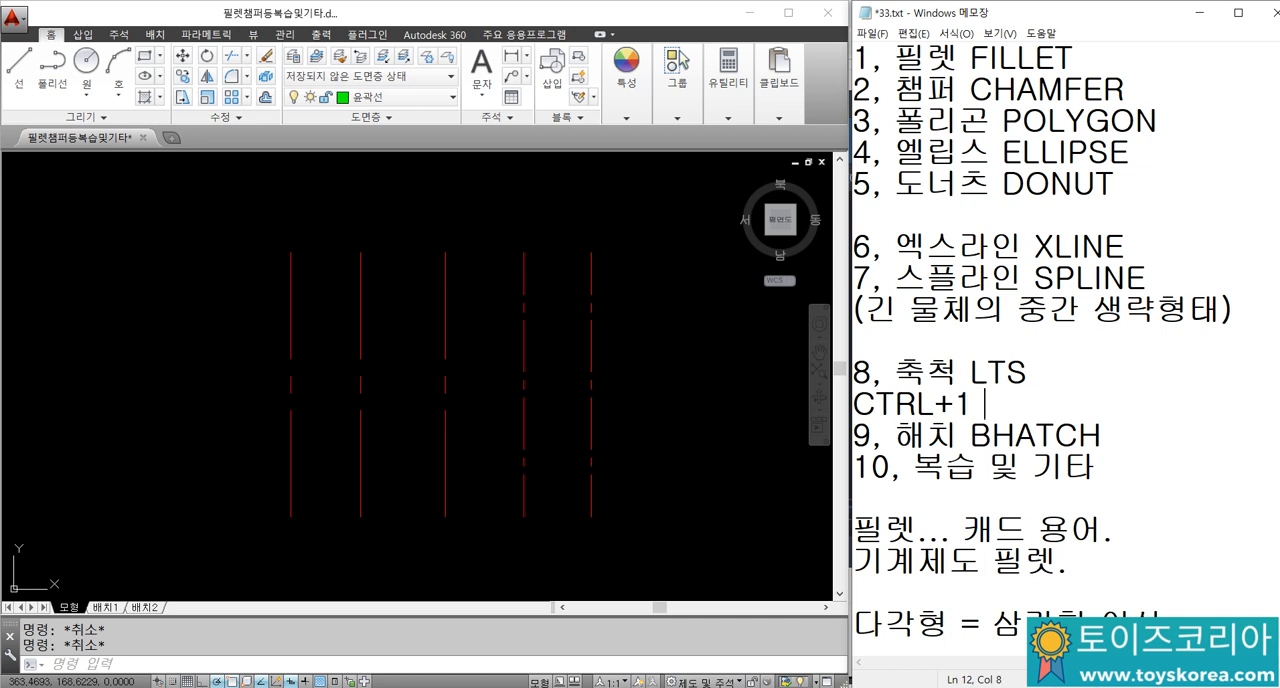
text(CTRL+1 / CH)
key(Return)
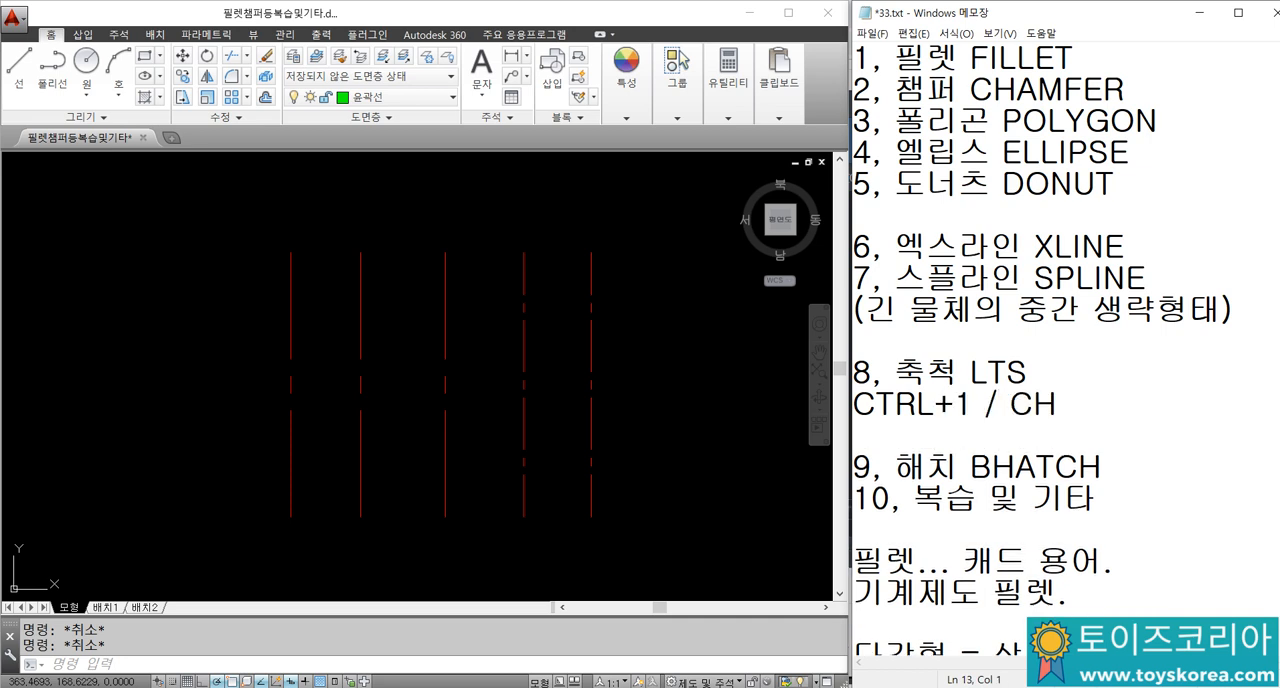
Step: Back in AutoCAD, select the two rightmost vertical centre lines to point them out, and clear the selection
click(692, 420)
click(501, 335)
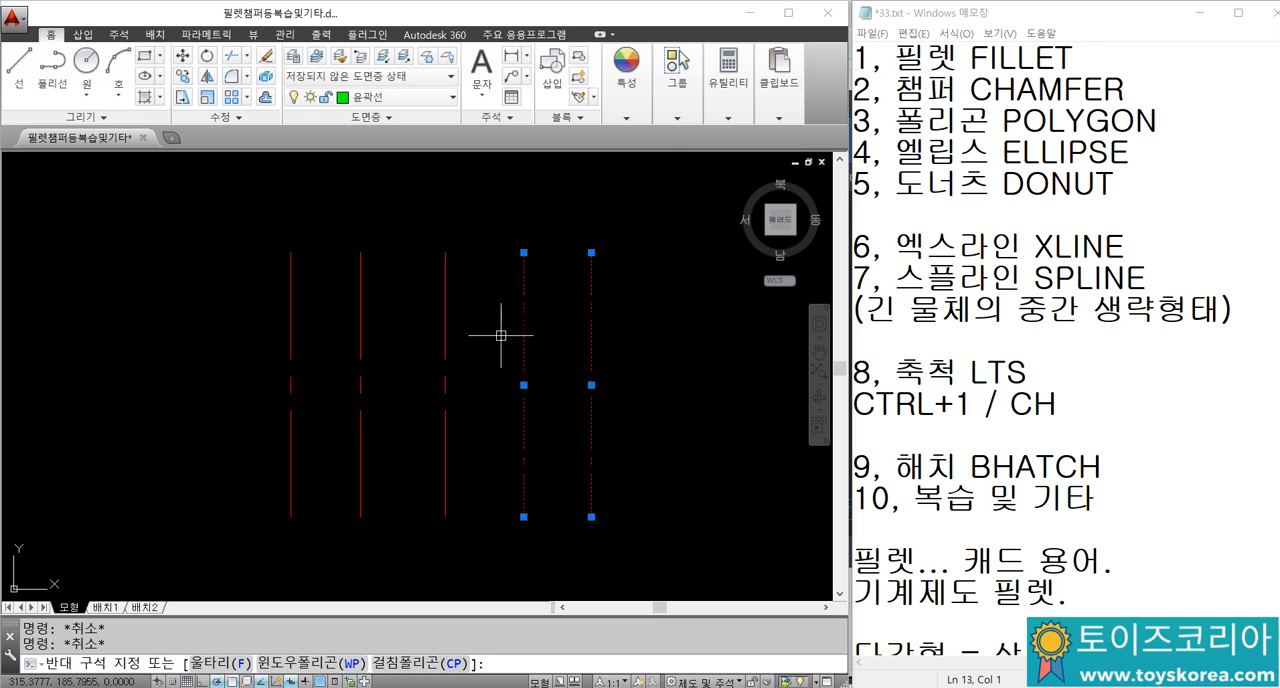
key(Escape)
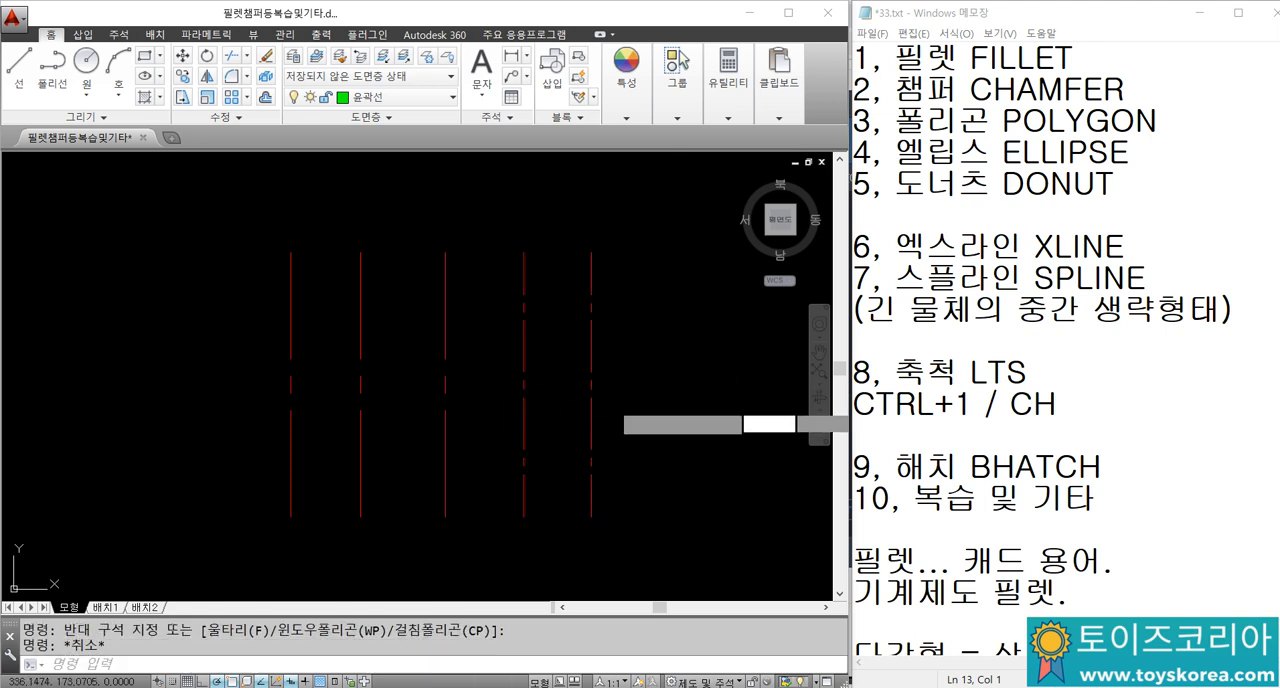
click(498, 352)
key(Escape)
click(617, 368)
click(501, 321)
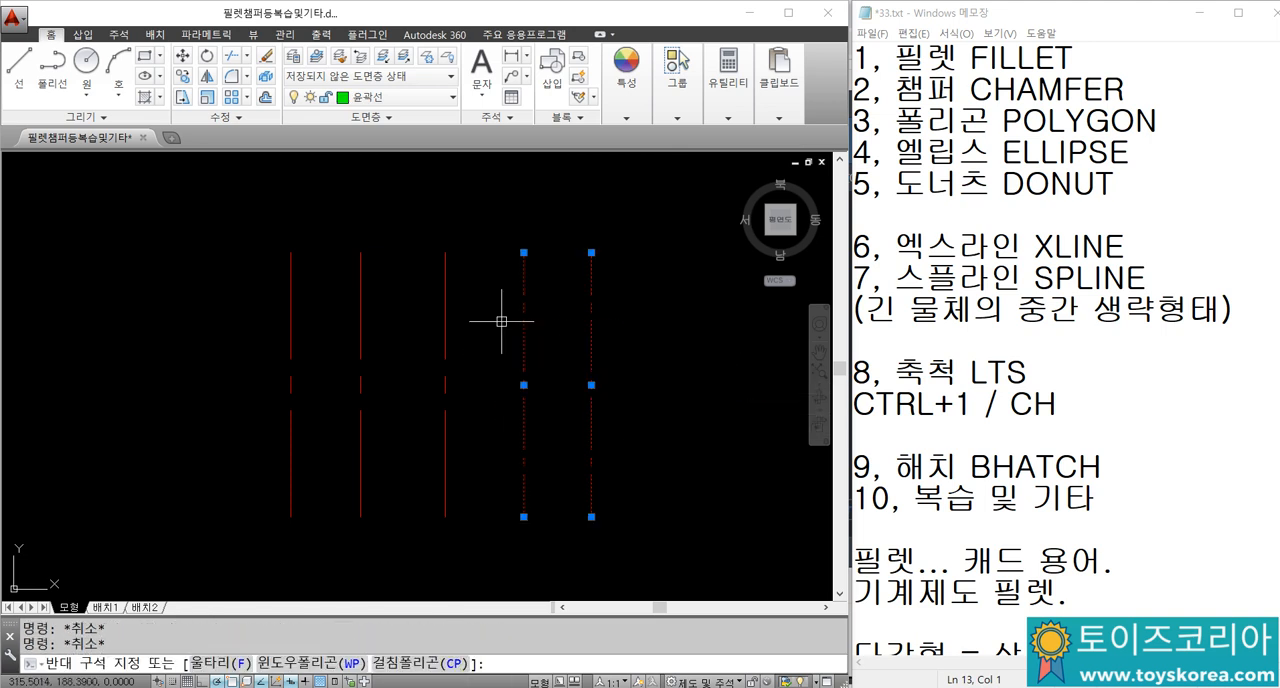
key(Escape)
scroll(580, 368, down, 3)
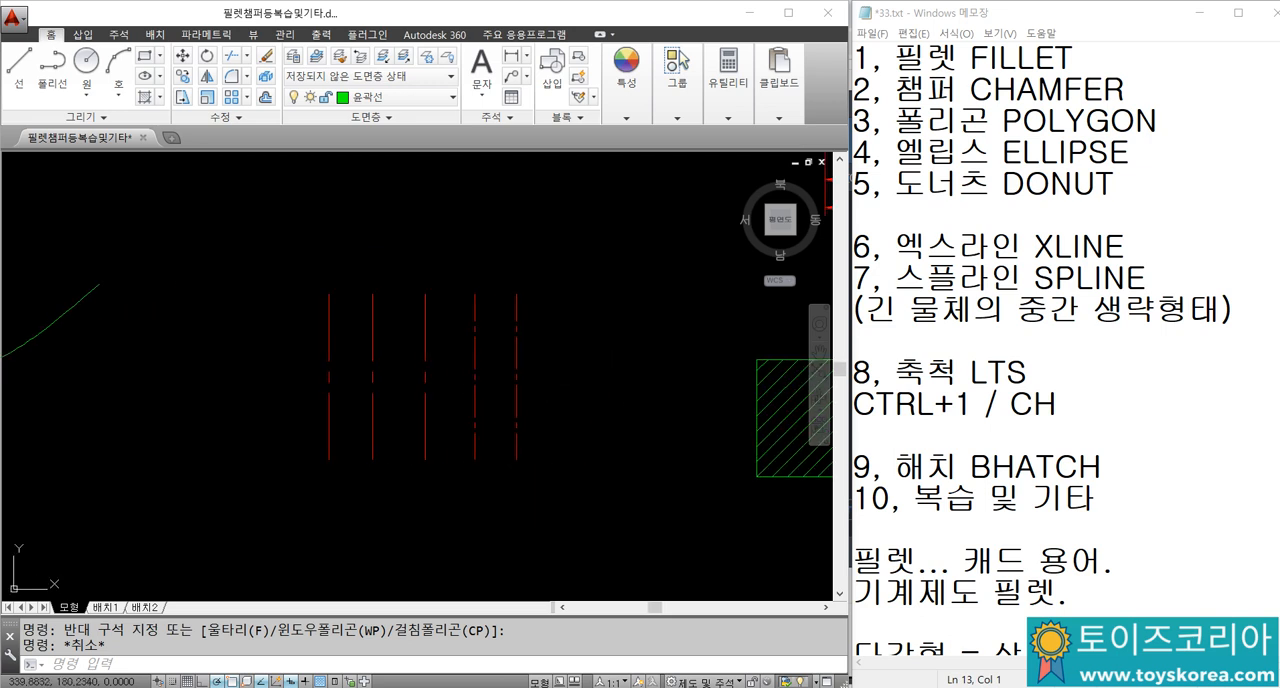
Step: Show the object properties, close them, and reopen them with the CH command, keeping all five centre lines visible beside them
key(ctrl+1)
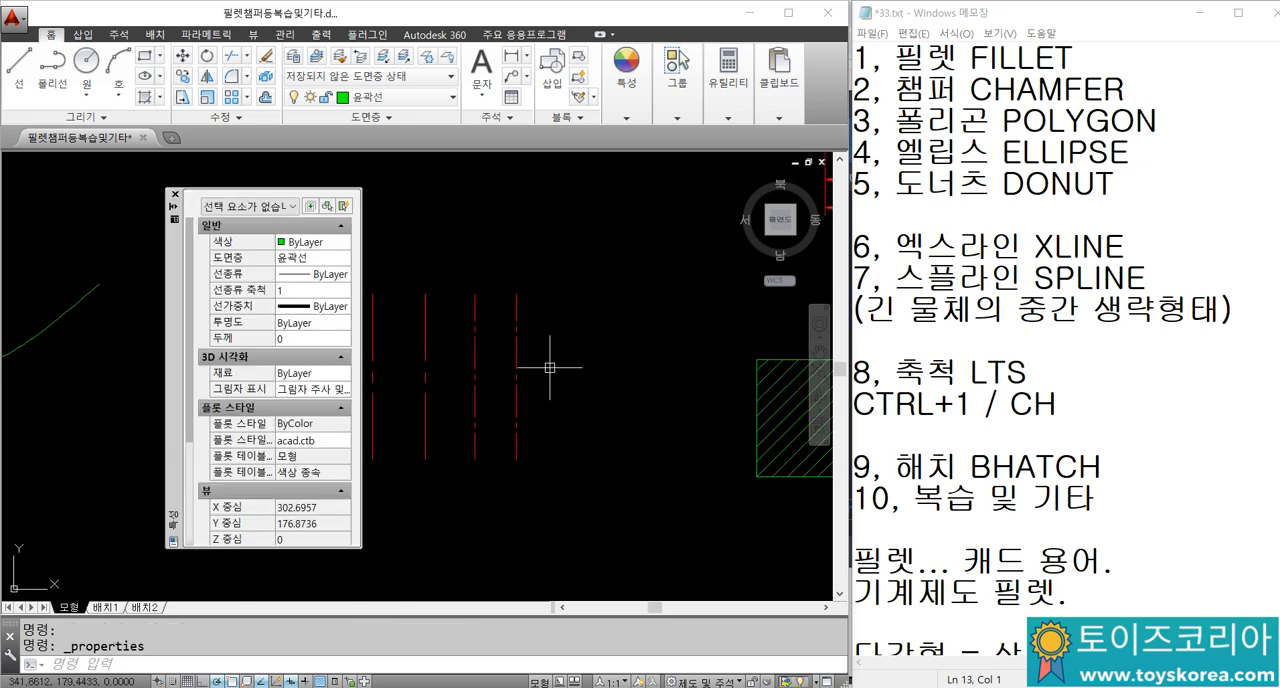
click(176, 197)
text(CH)
key(Return)
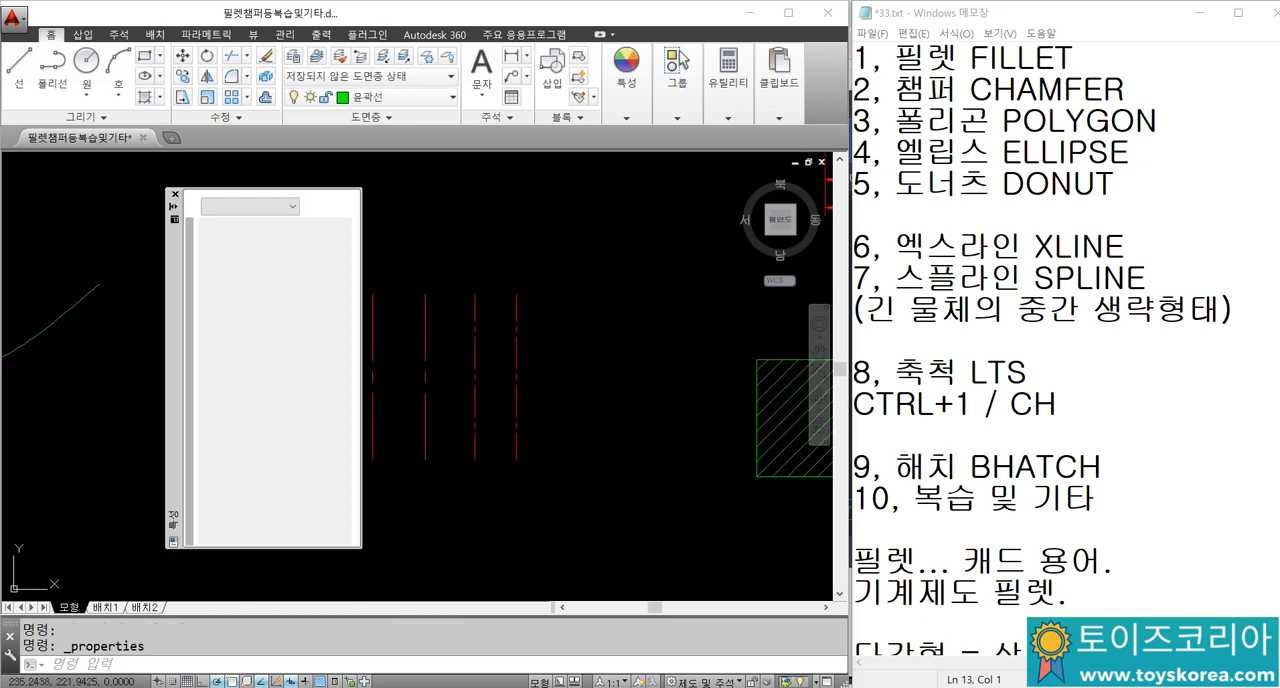
middle_drag(509, 357, 585, 338)
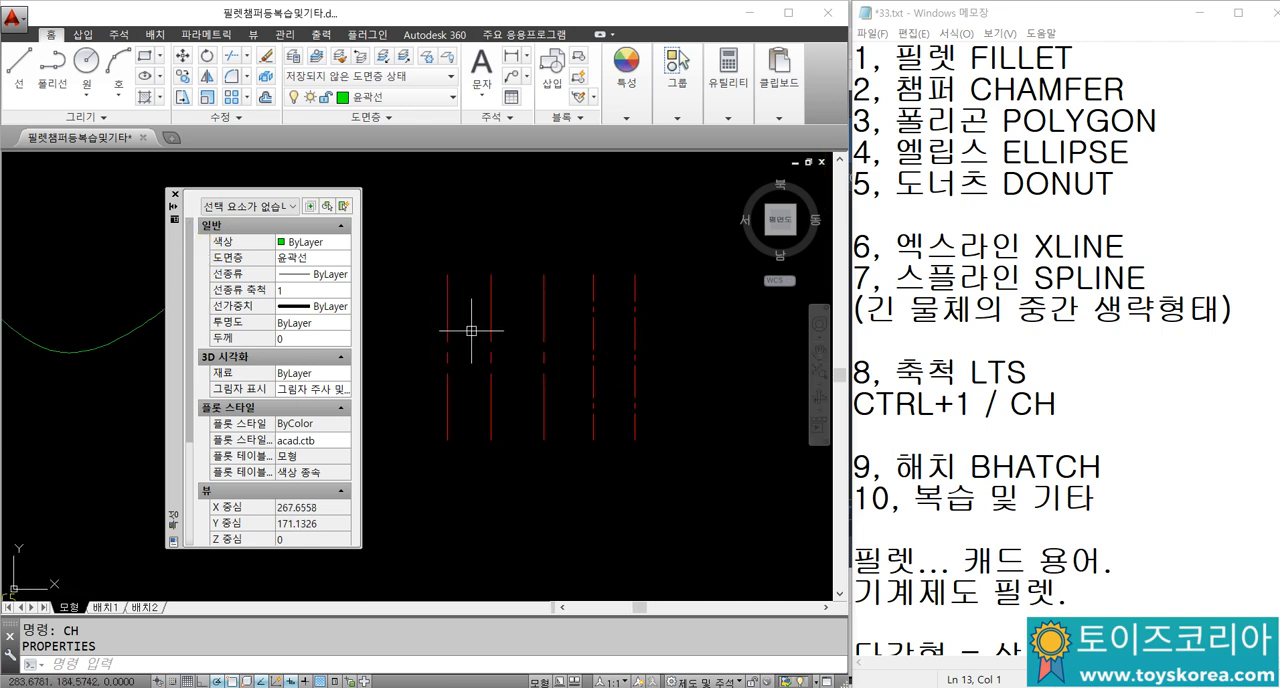
middle_drag(467, 357, 440, 380)
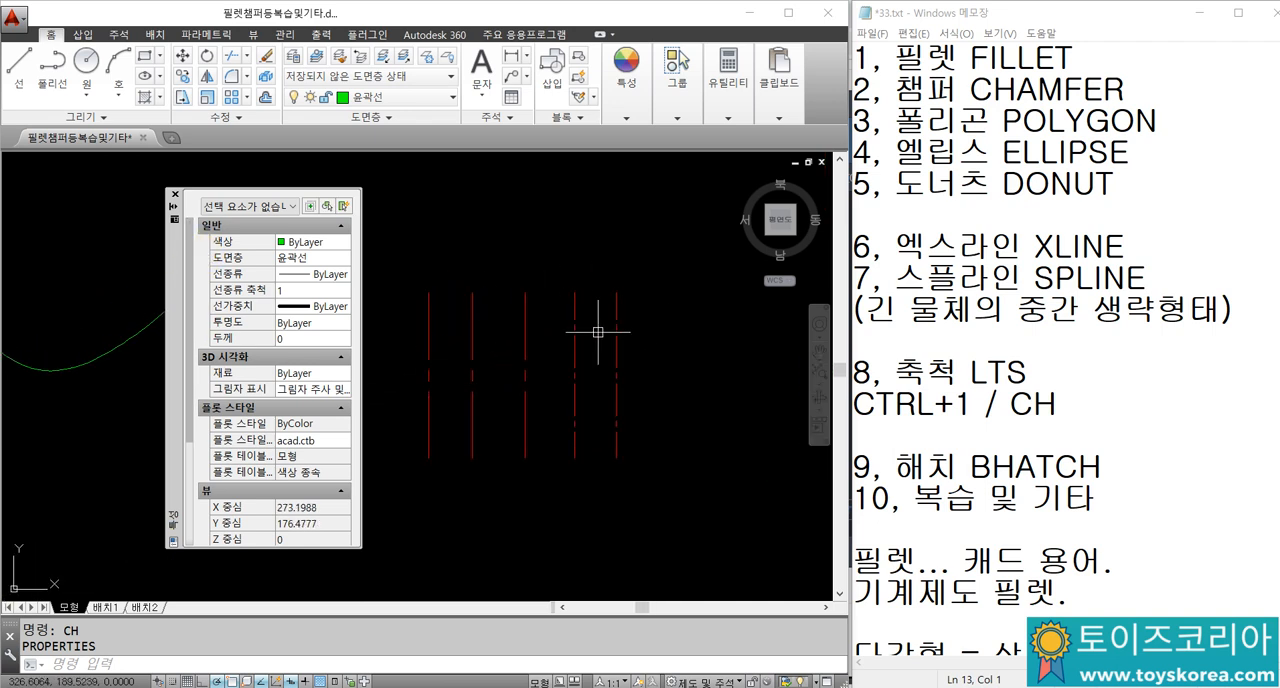
key(Escape)
key(Escape)
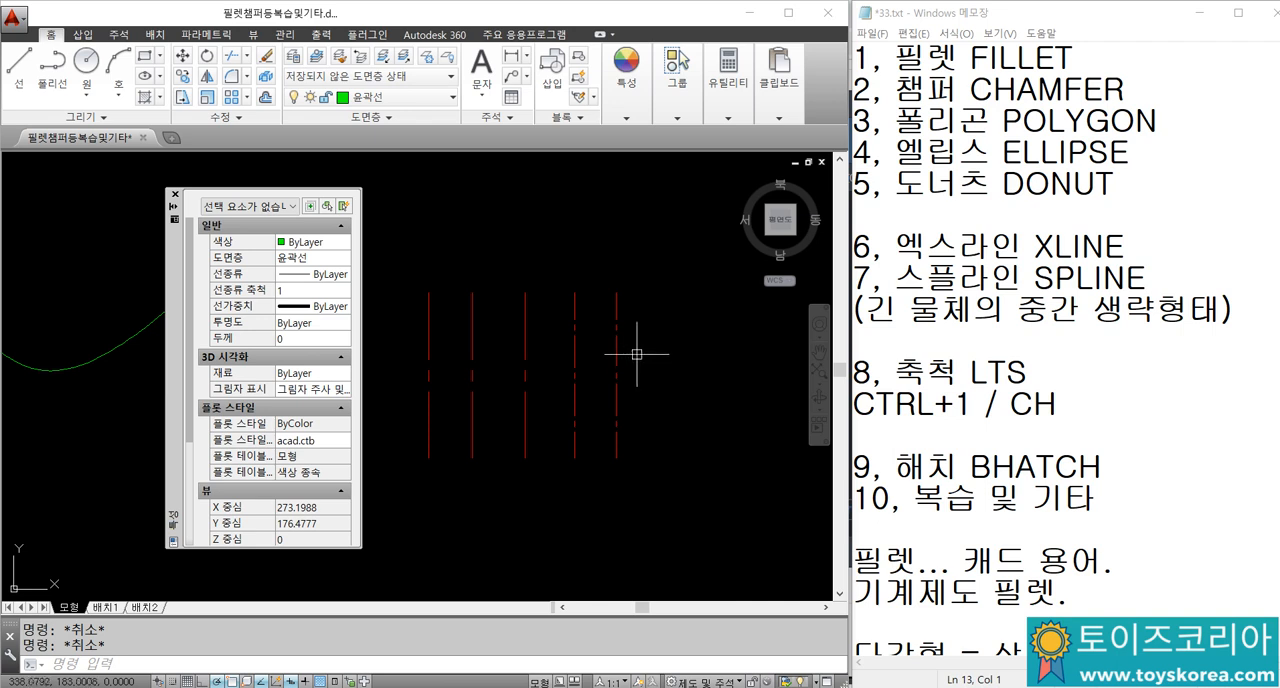
Step: Set the linetype scale of the two rightmost centre lines to 1 in their properties, and deselect them
click(712, 364)
click(572, 300)
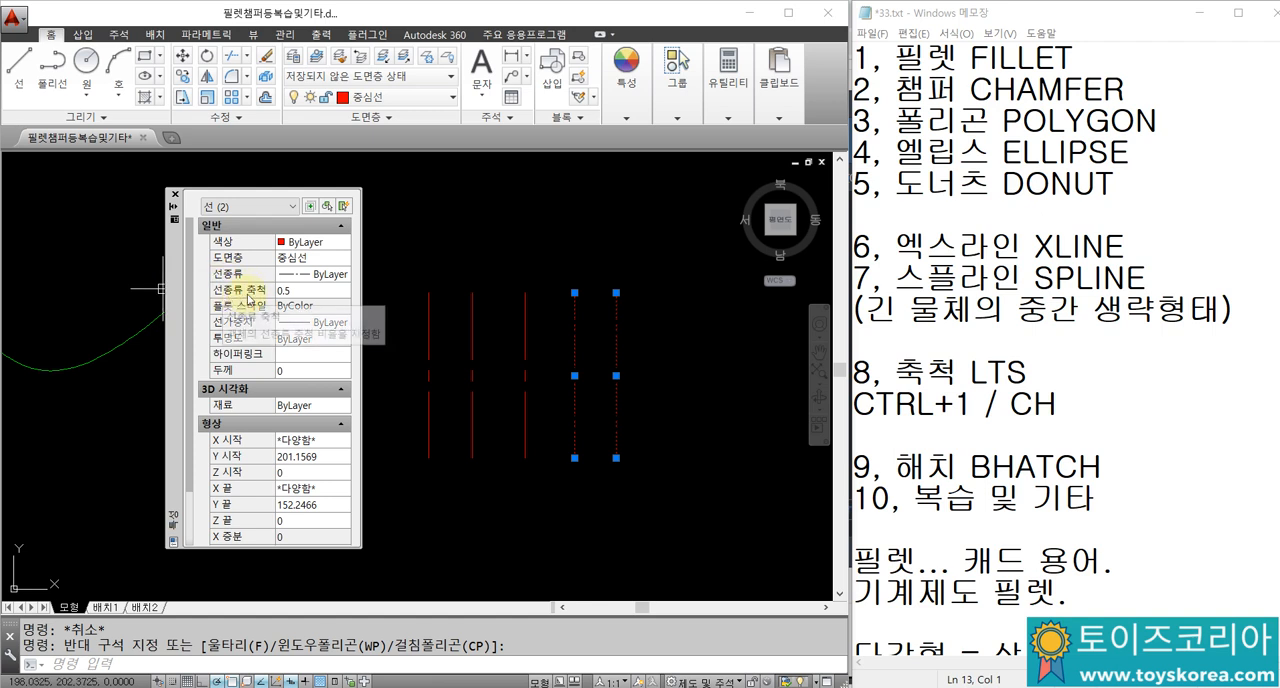
click(298, 291)
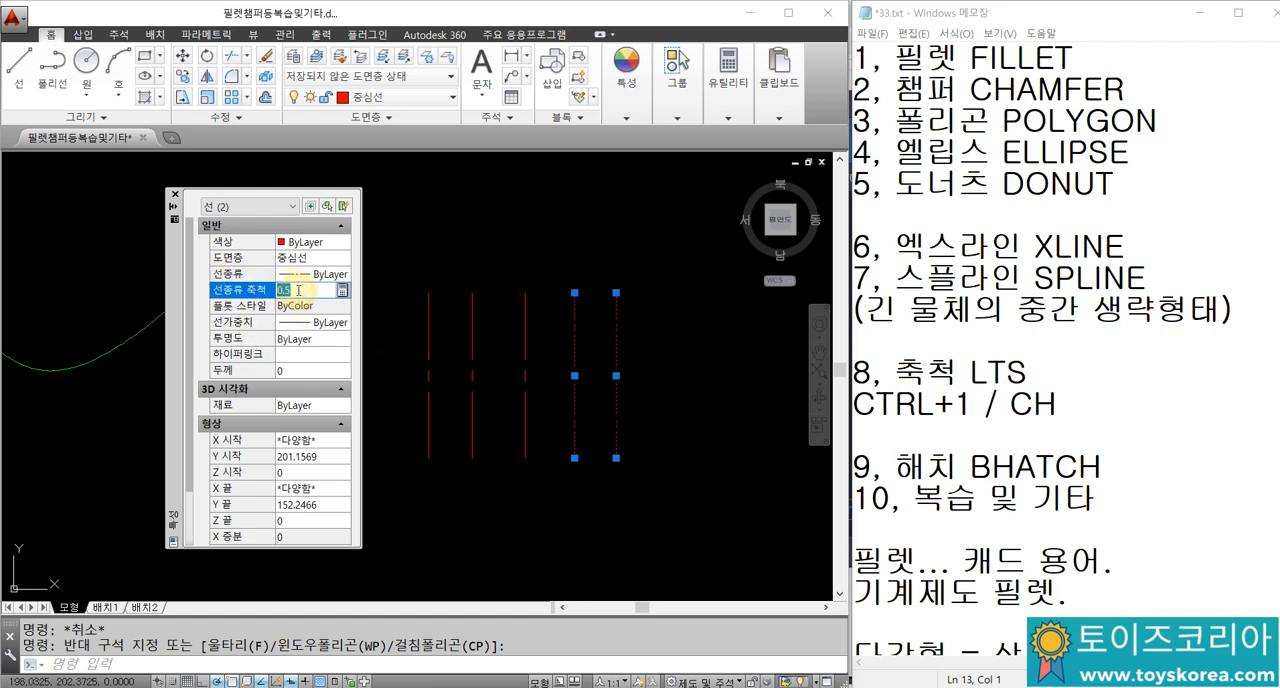
key(Return)
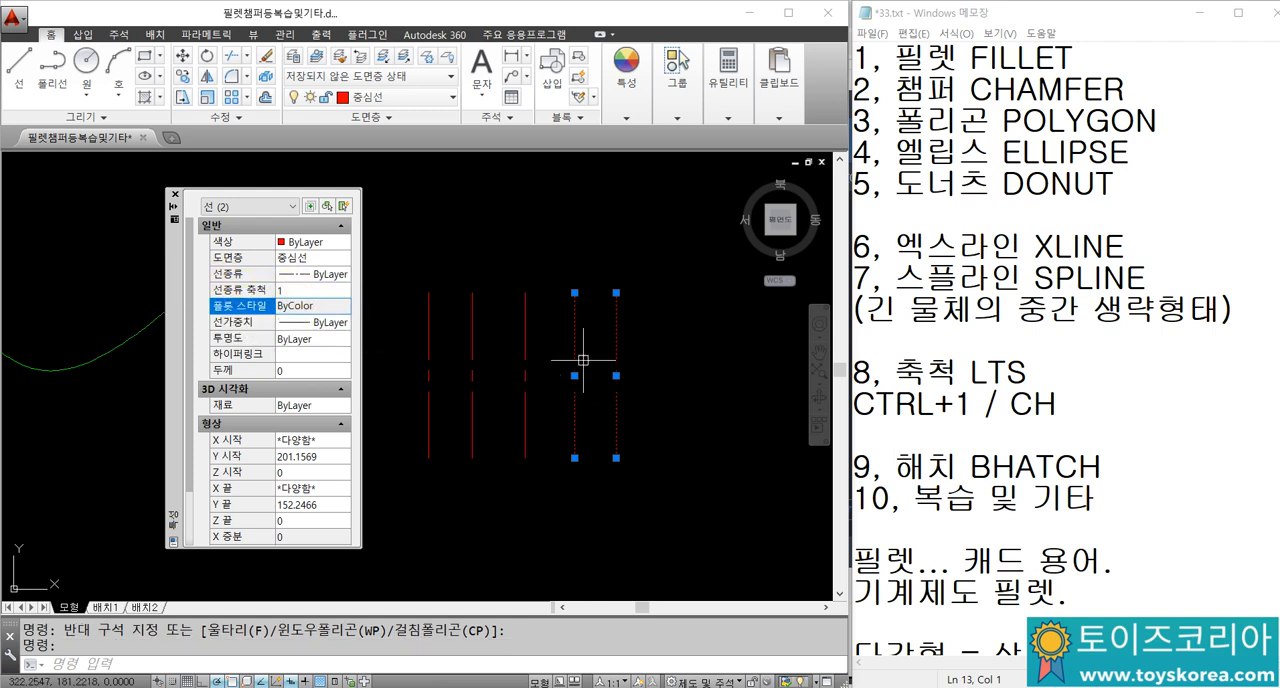
key(Escape)
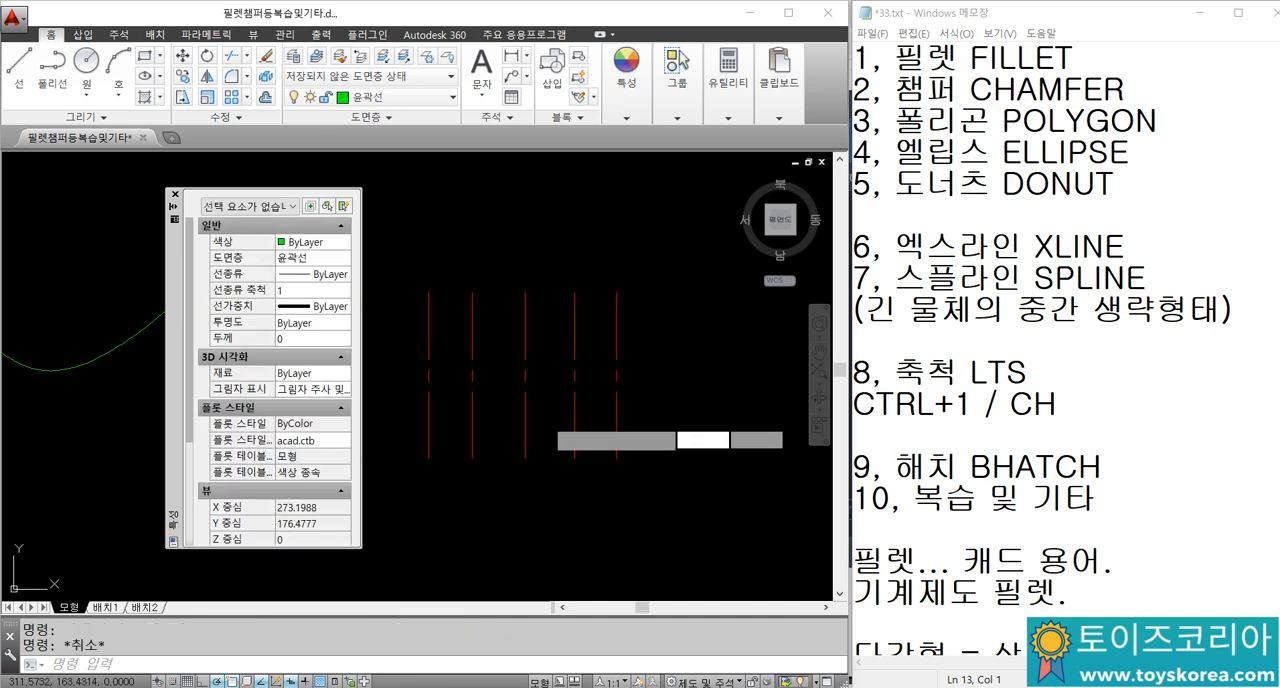
Step: Set the linetype scale of the three leftmost centre lines to 0.25 in their properties, and deselect them
click(547, 420)
click(422, 362)
click(295, 289)
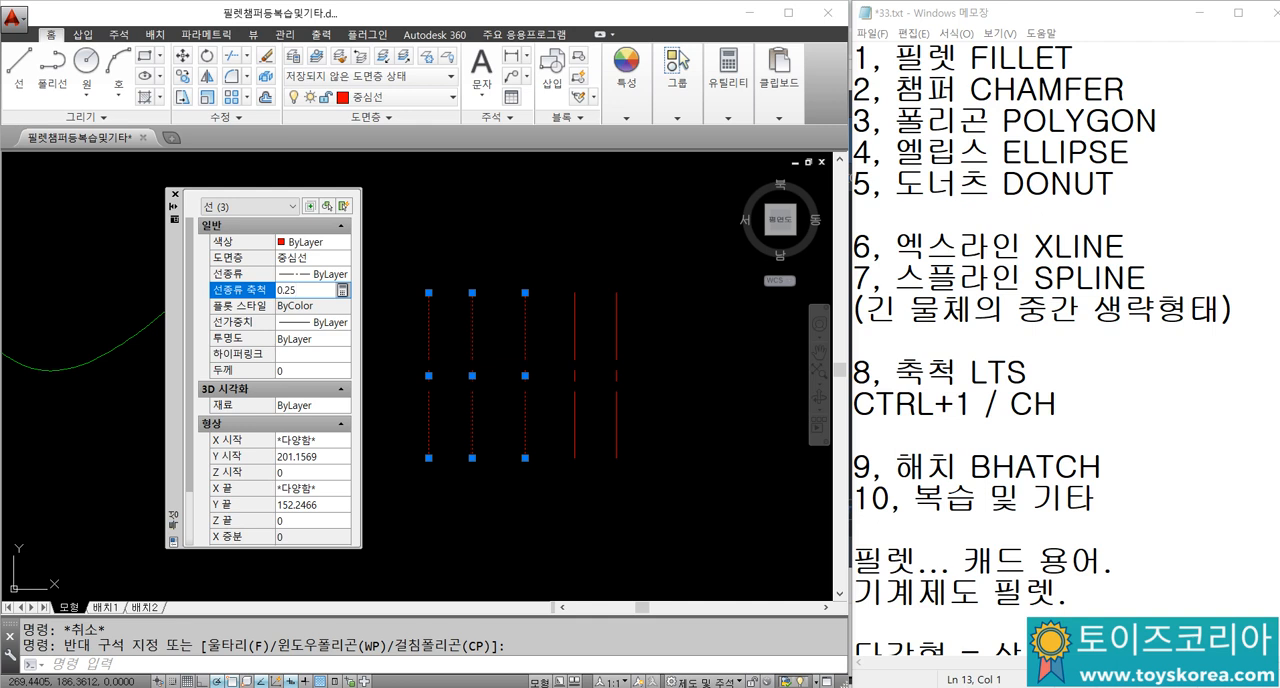
key(Return)
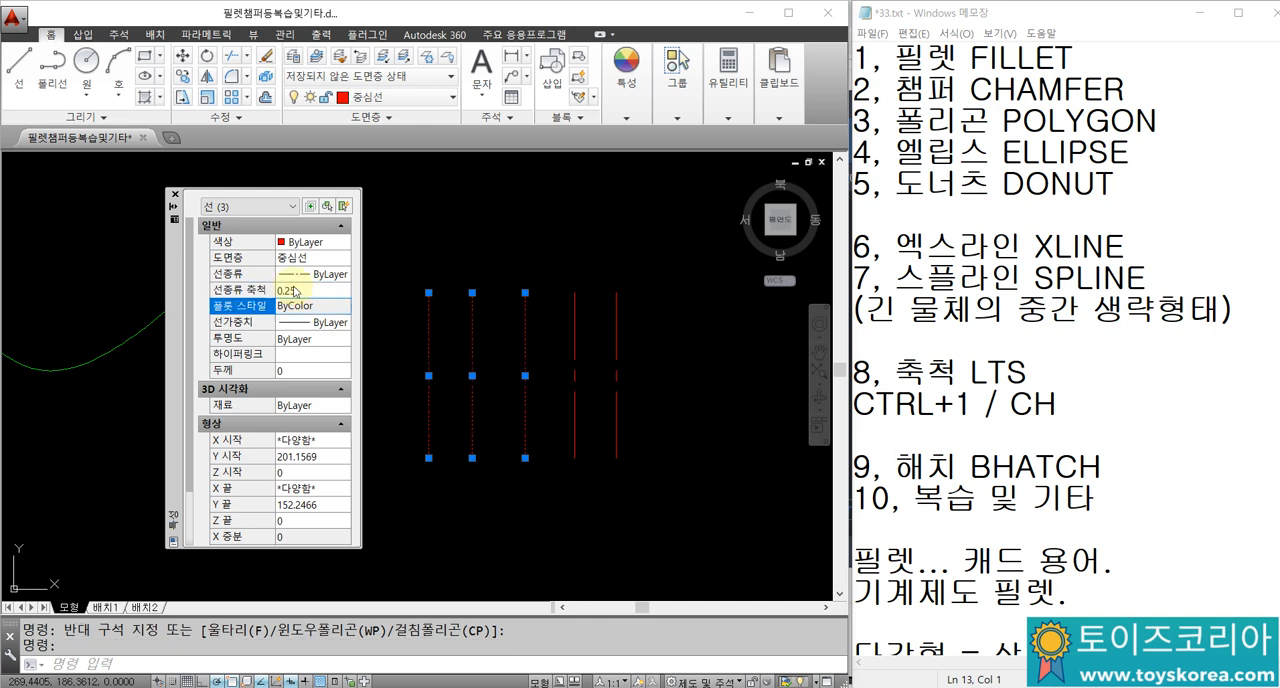
key(Escape)
key(Escape)
scroll(466, 389, up, 2)
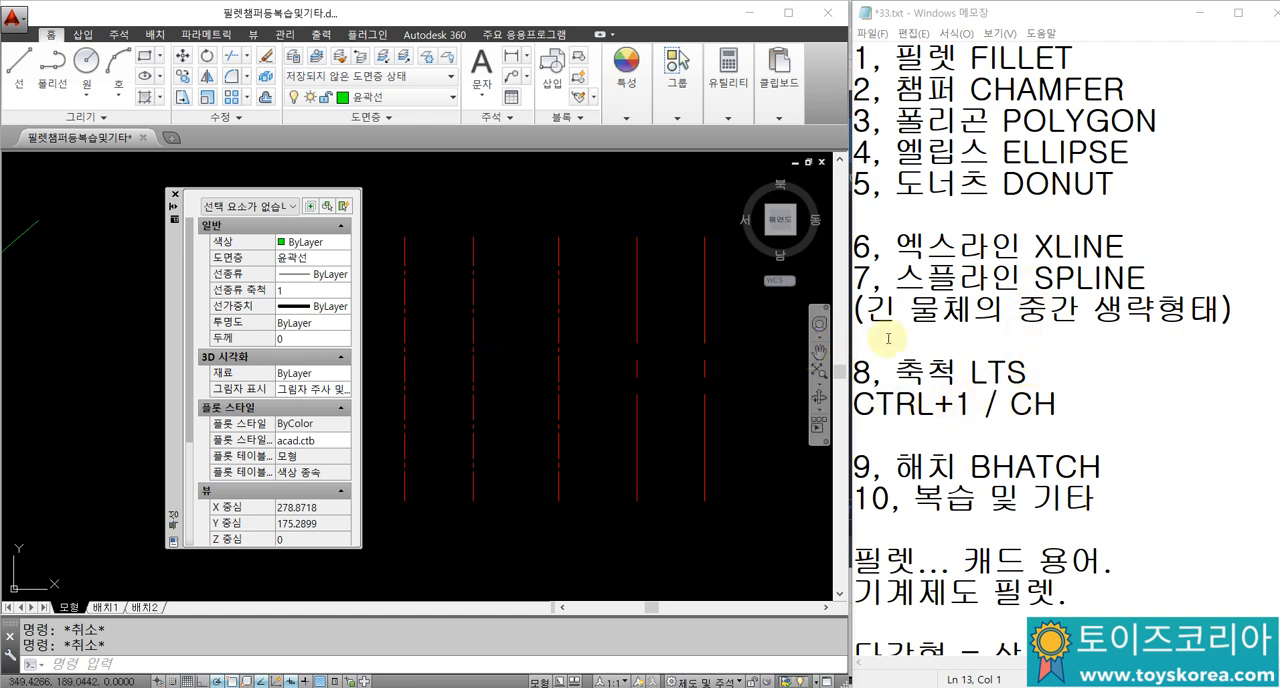
Step: Highlight LTS in the Notepad notes, close the AutoCAD object properties, and bring the hatched rectangle into view
click(962, 371)
drag(962, 371, 1043, 377)
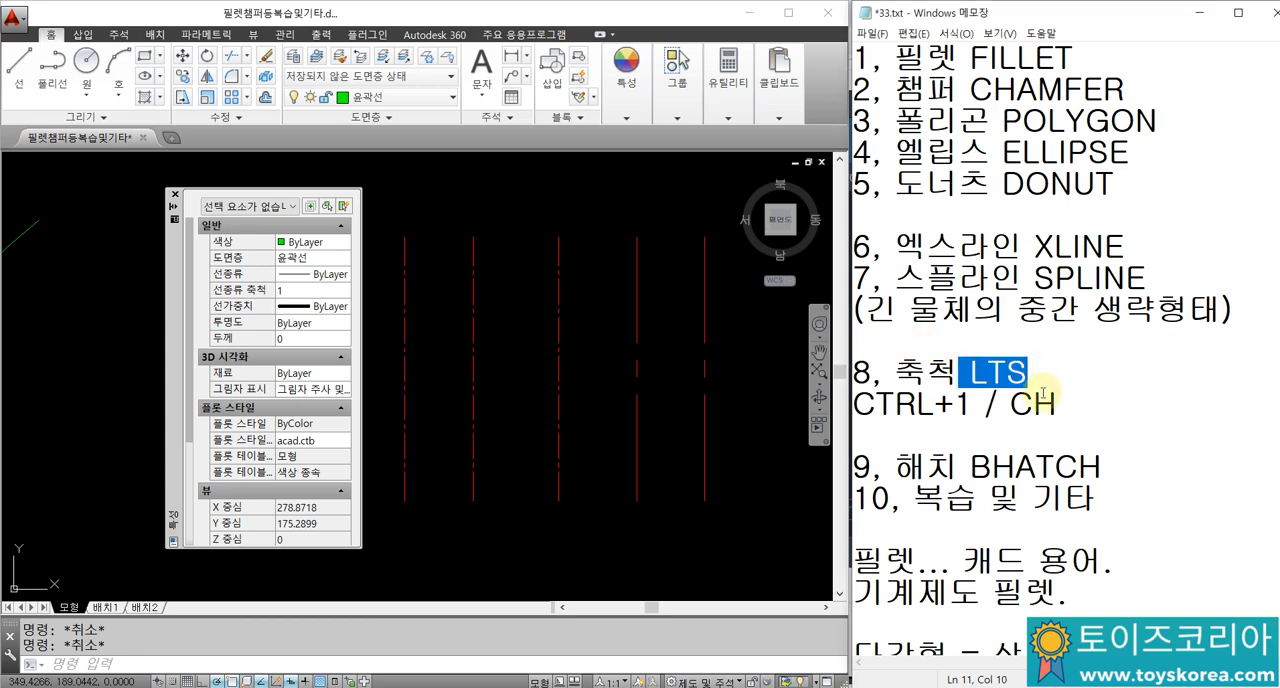
click(175, 196)
scroll(366, 251, down, 3)
scroll(400, 300, up, 3)
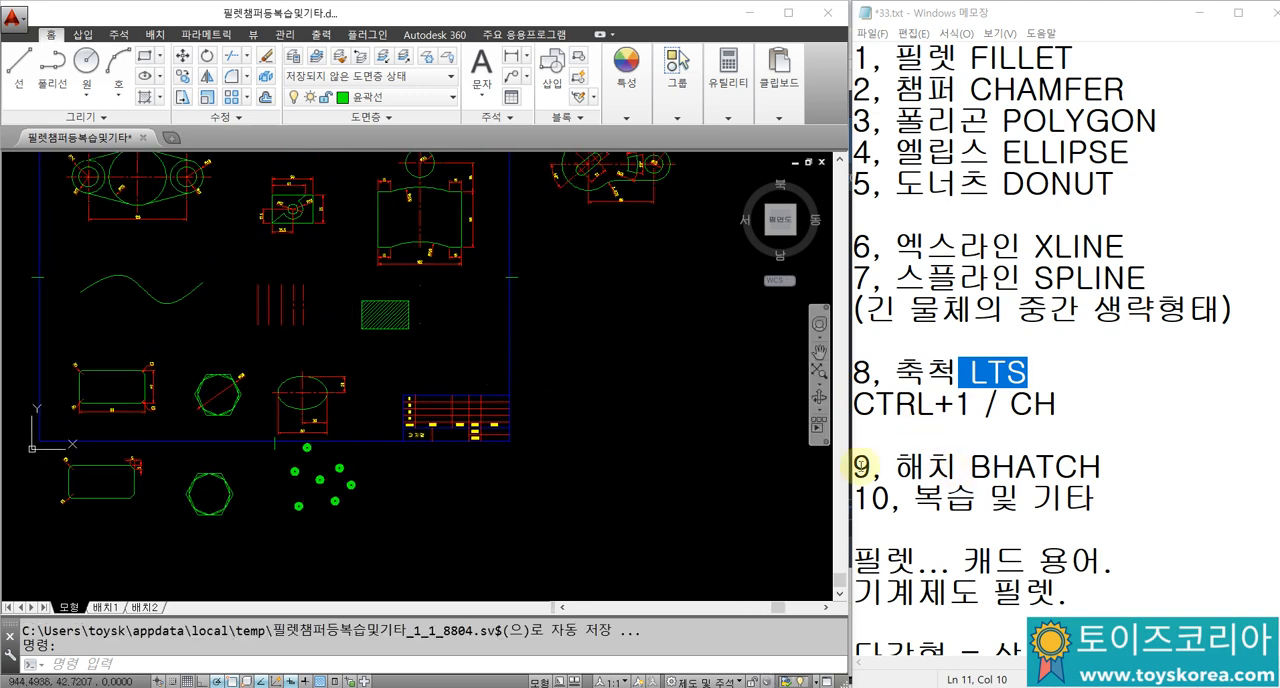
scroll(374, 306, up, 4)
Step: In the Notepad notes, add the line "해칭 , 스머징 ," under the BHATCH item
click(1128, 467)
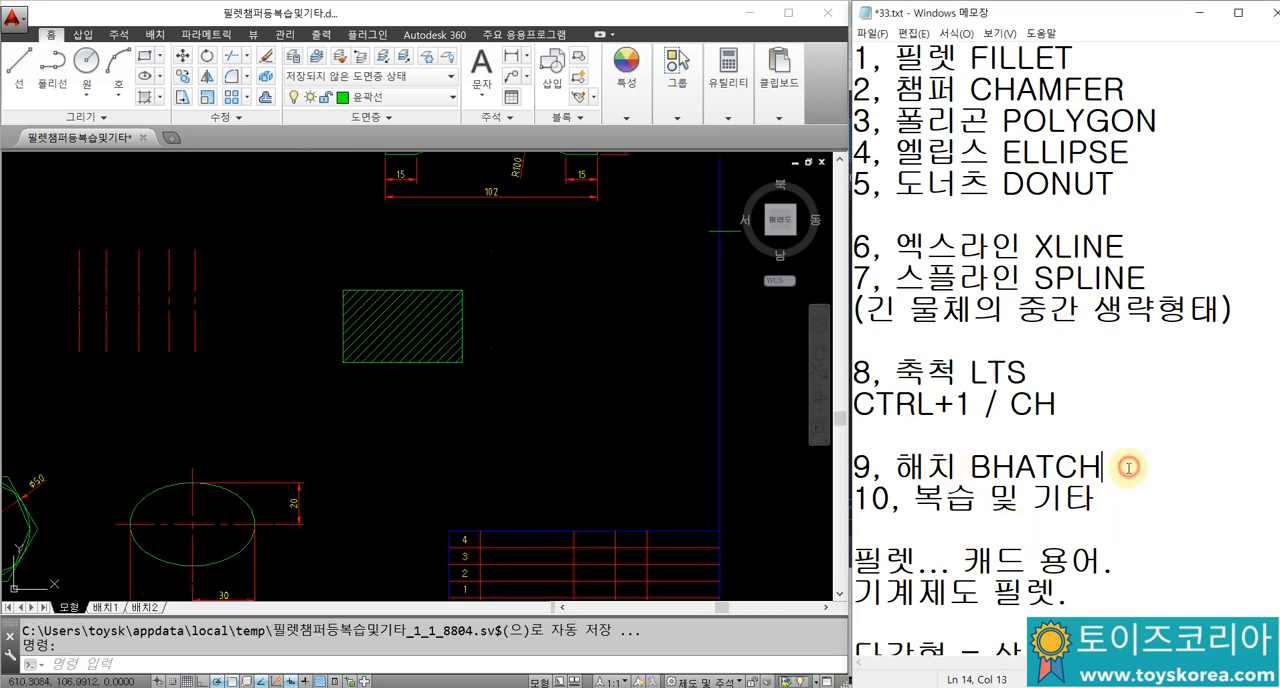
key(Return)
text(RL)
key(BackSpace)
key(BackSpace)
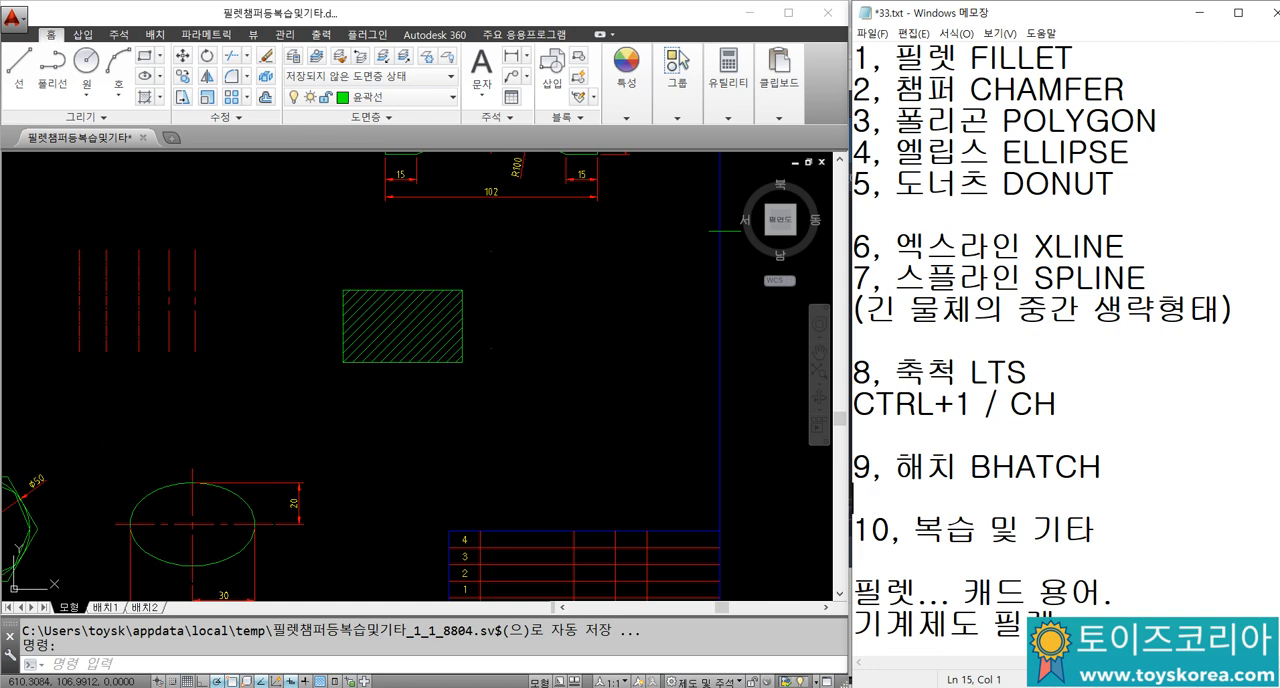
text(행칭)
key(BackSpace)
key(BackSpace)
text(해)
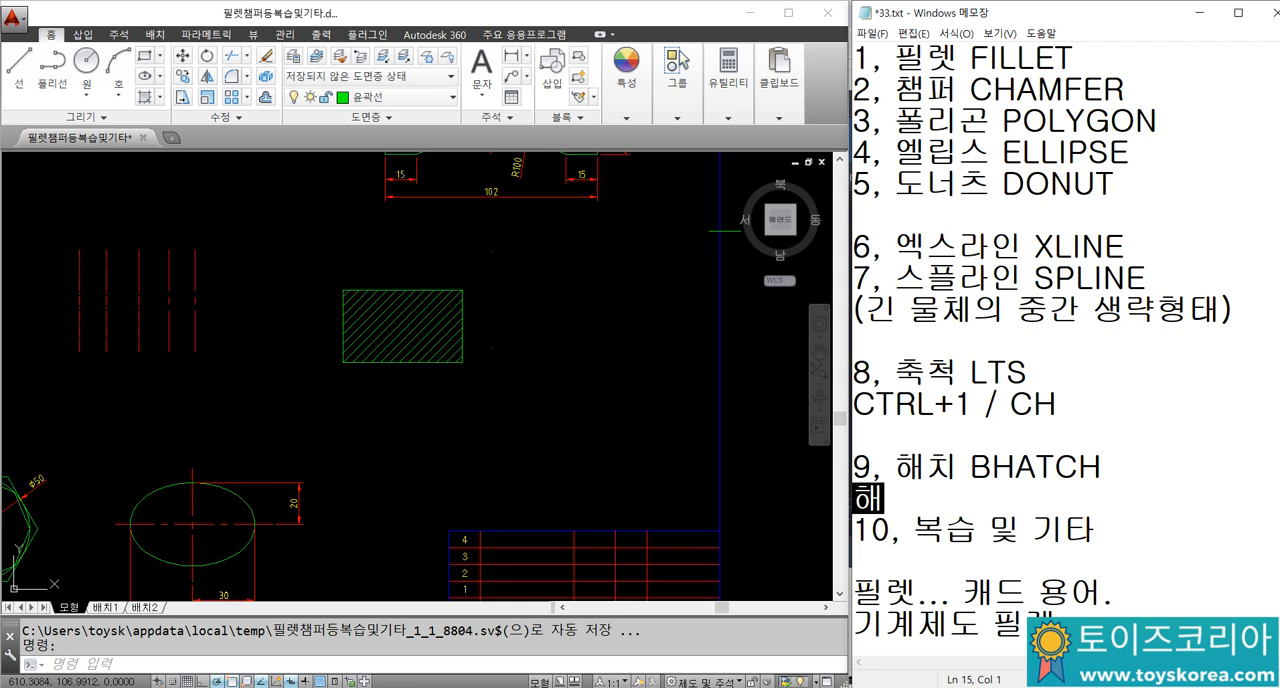
text(칭 , )
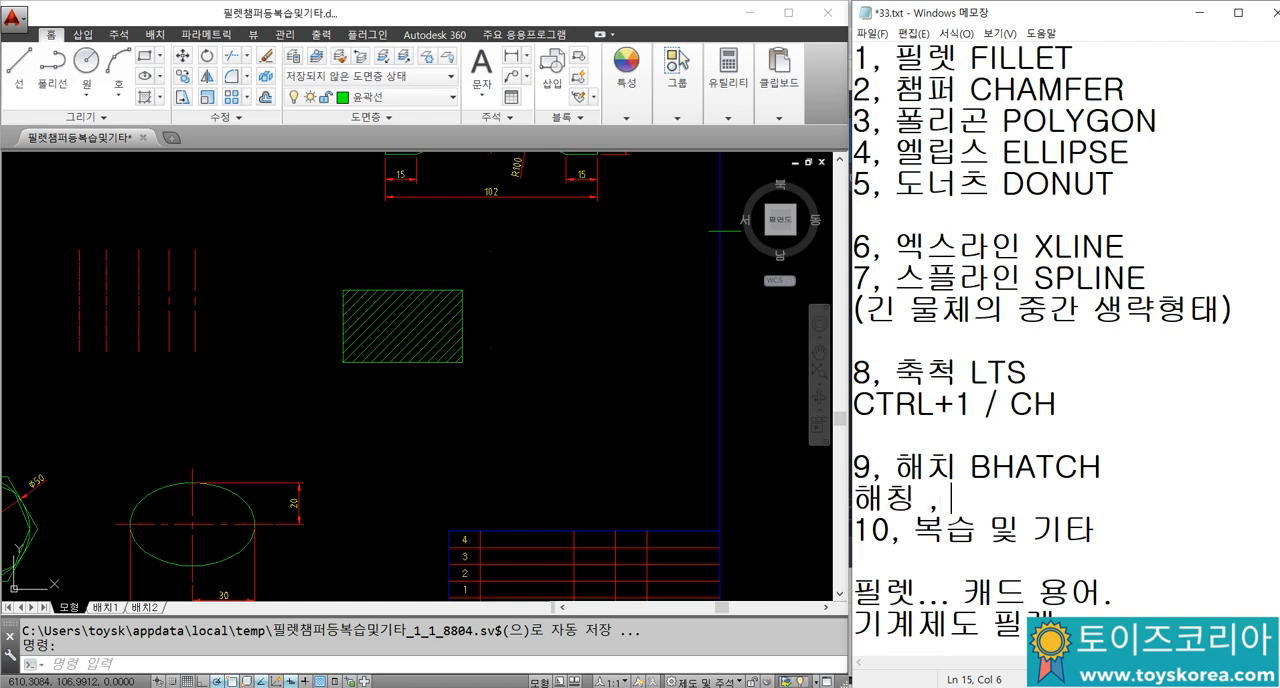
text(스머징,)
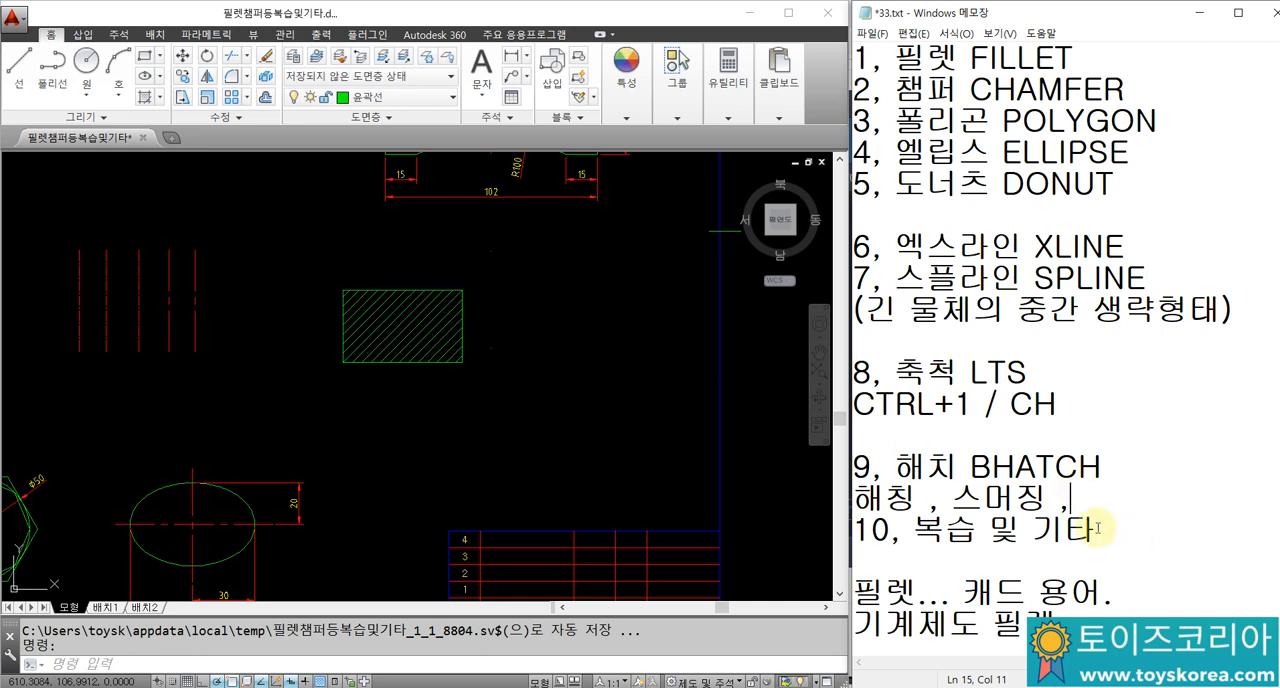
Step: In the Notepad notes, add the line "용도... 단면부분의 면을" below the "해칭 , 스머징 ," line
key(Return)
text(')
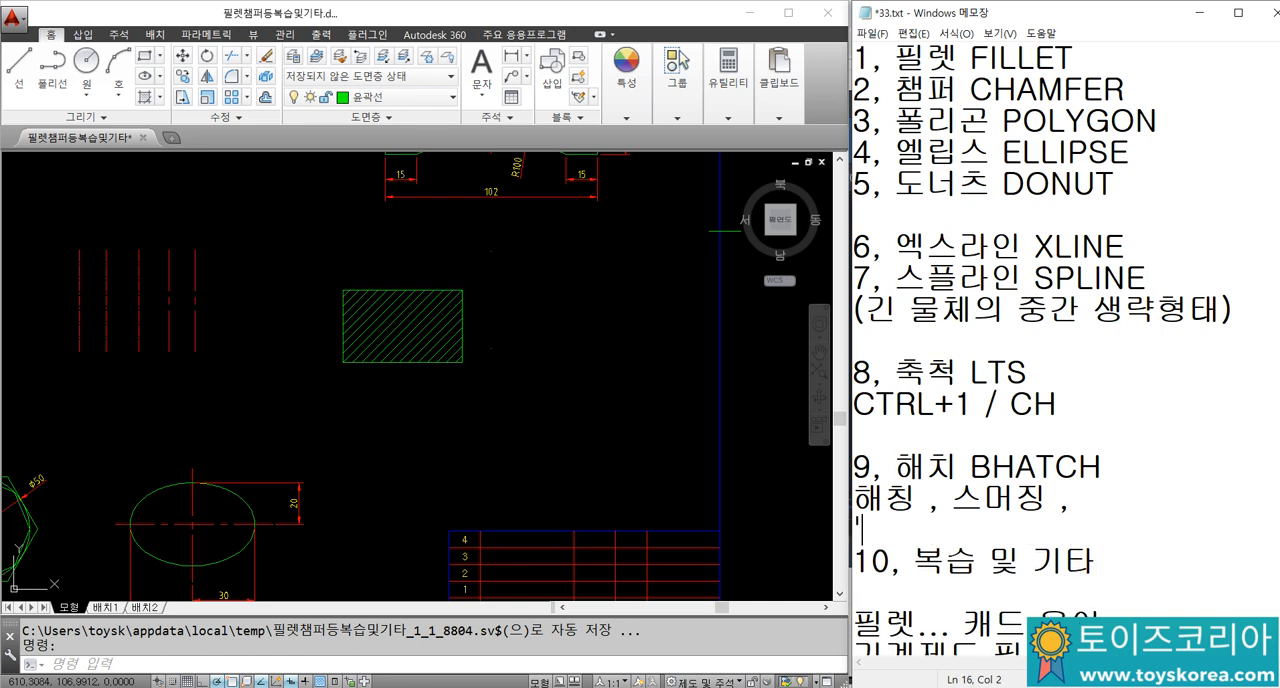
key(BackSpace)
key(Return)
click(1097, 528)
text(ㅎ)
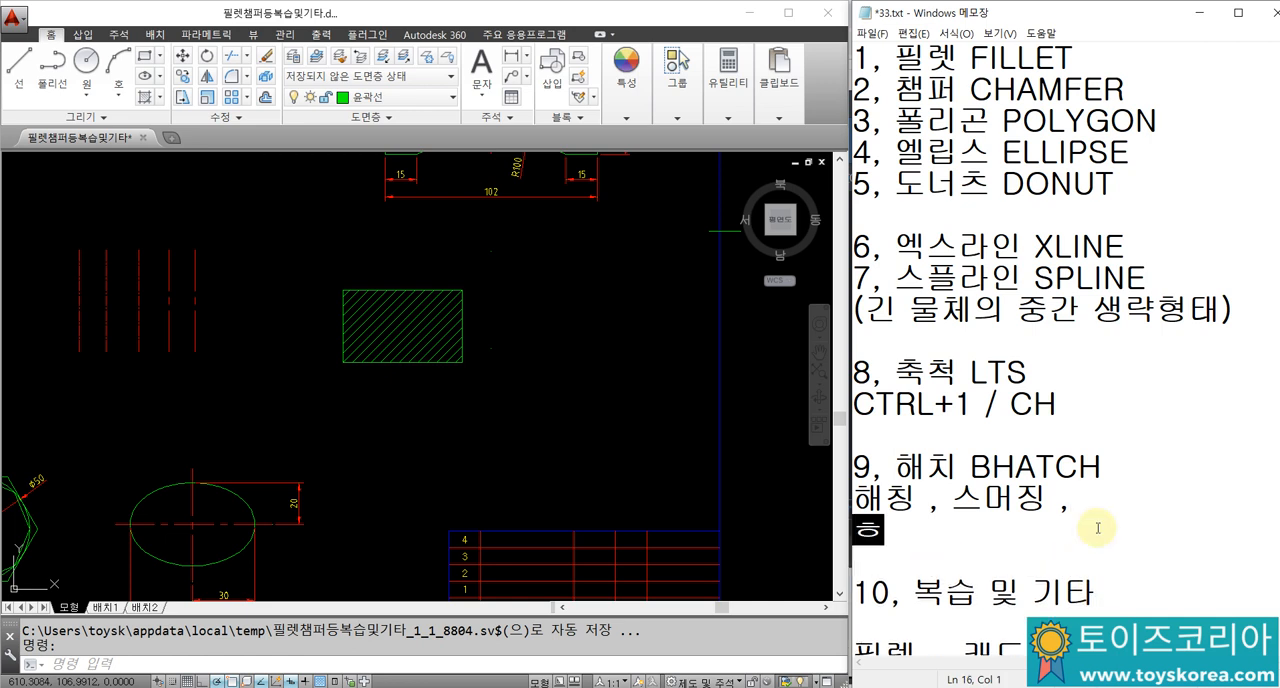
key(BackSpace)
text(용도...)
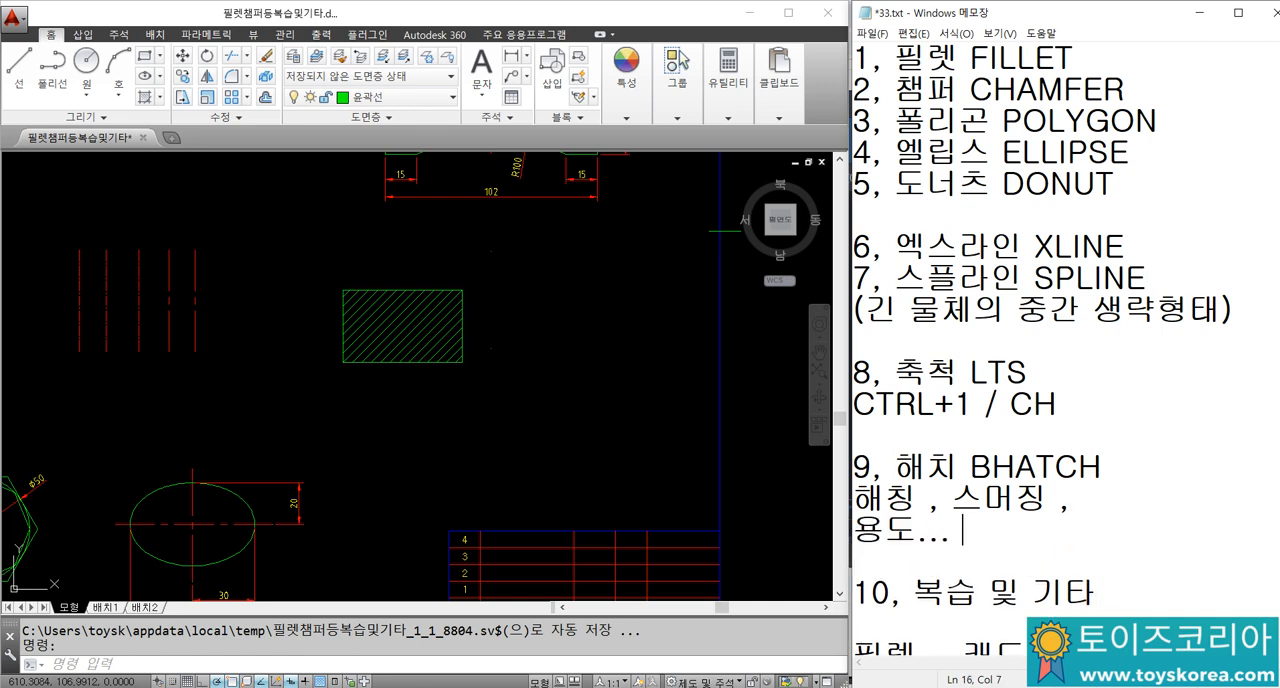
text( 단면부부분의 면을)
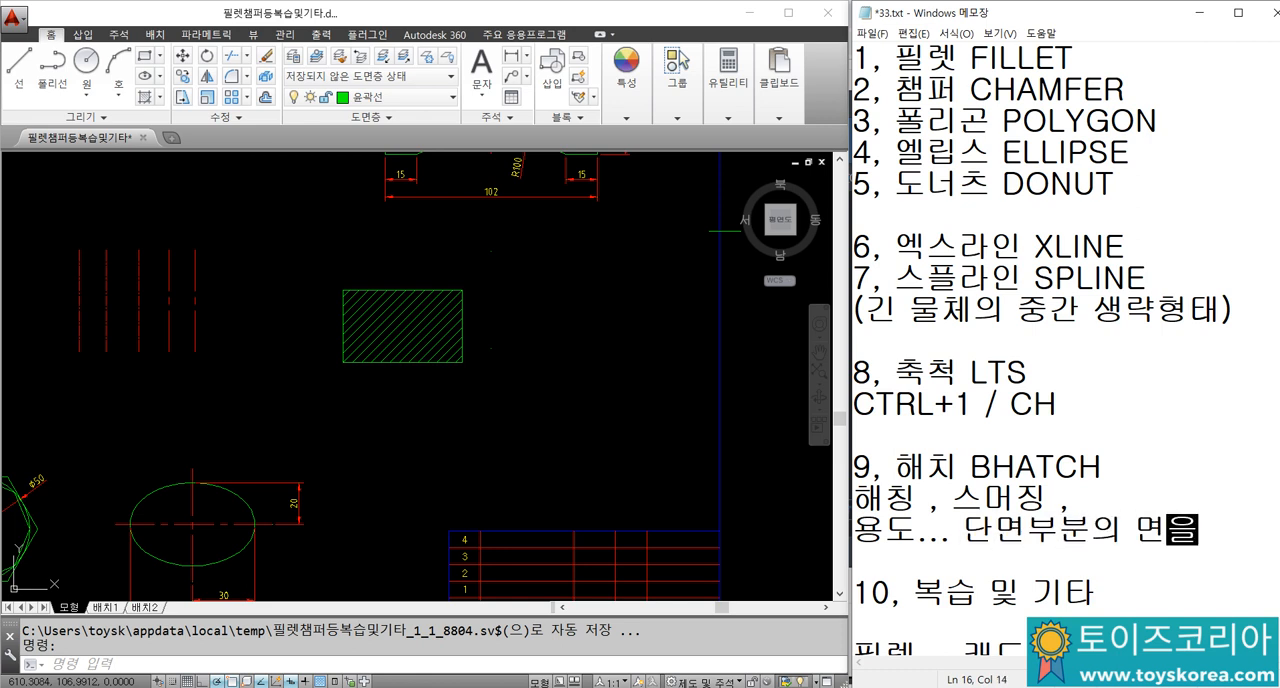
Step: Complete the hatch usage note with a second line reading "표시(표현)할때 쓰입니다."
key(Return)
text(표시)
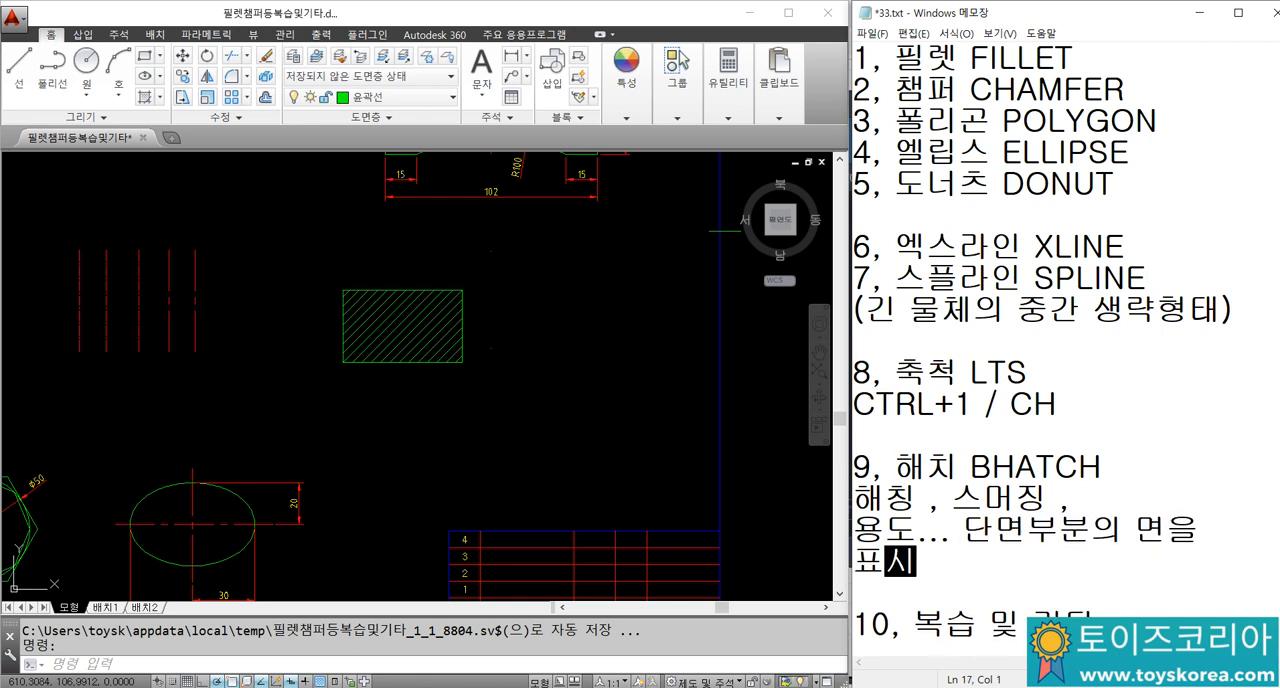
text((ㅍ표형)
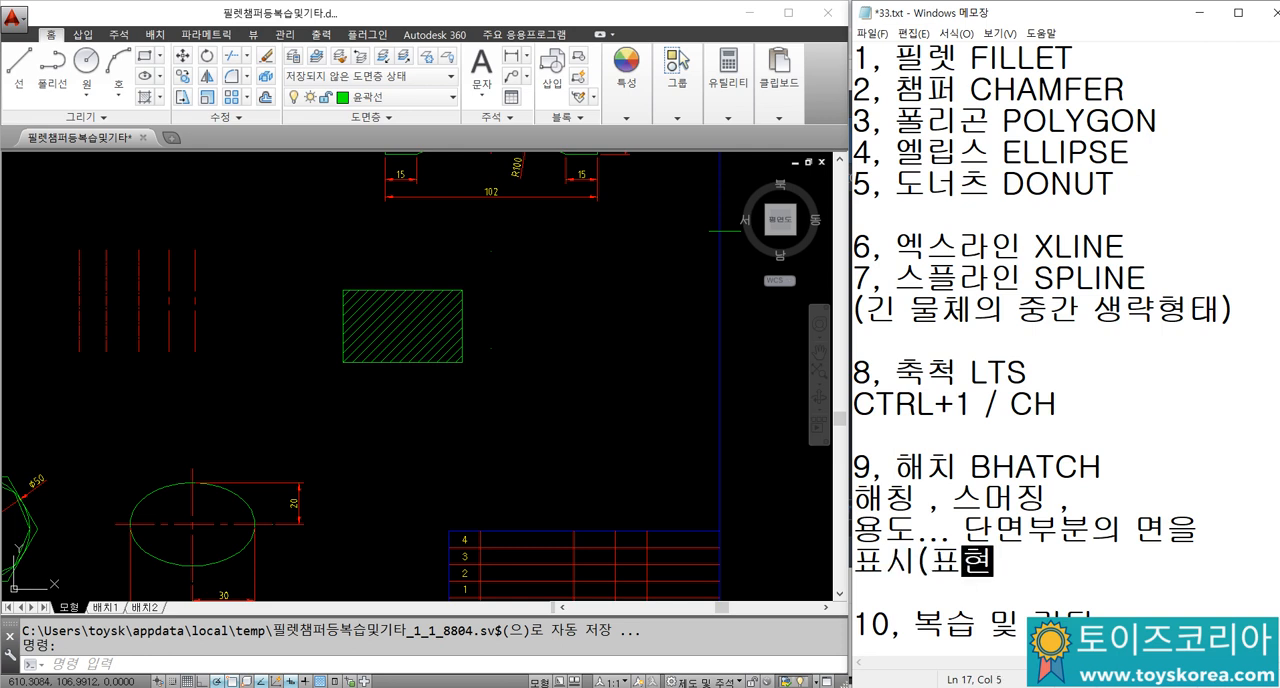
text()할때 씅)
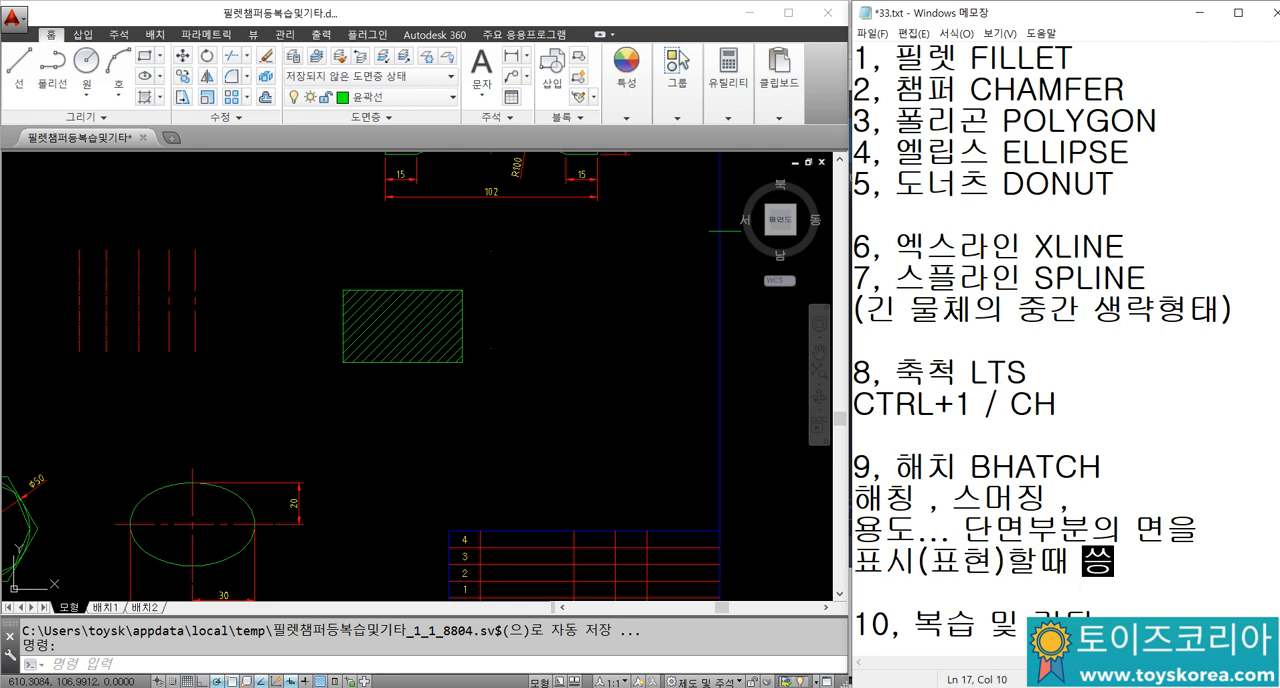
text(입니다.)
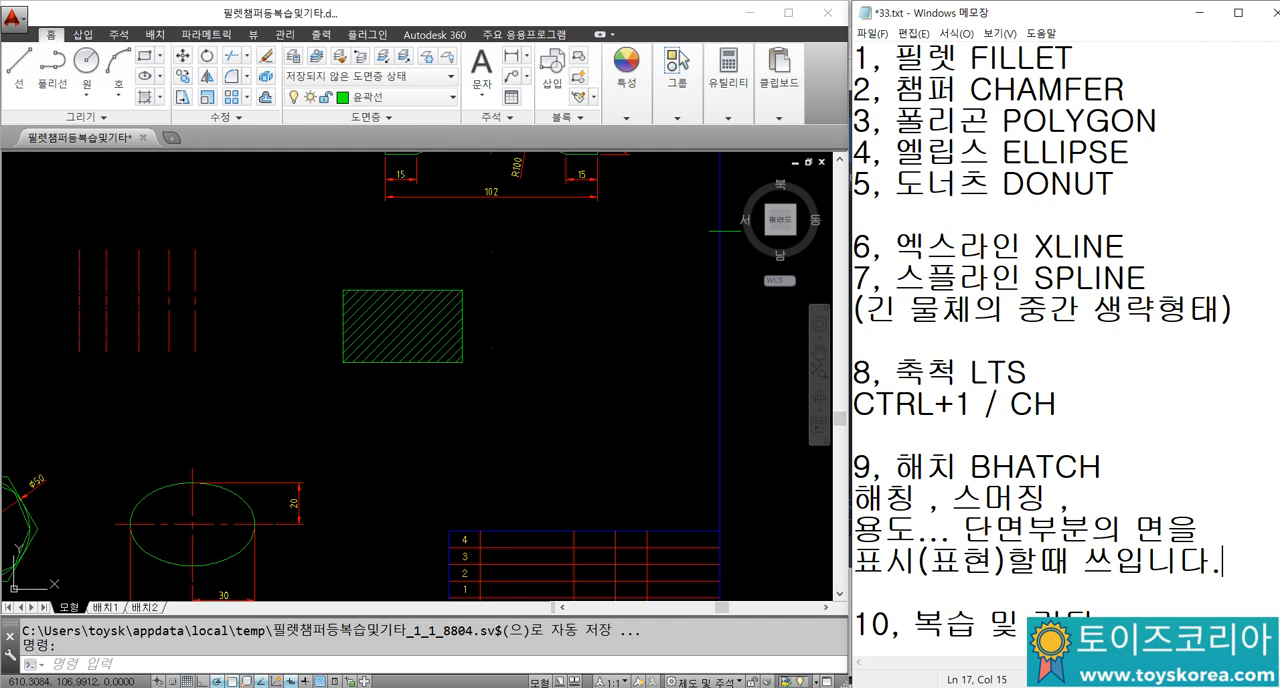
text(더)
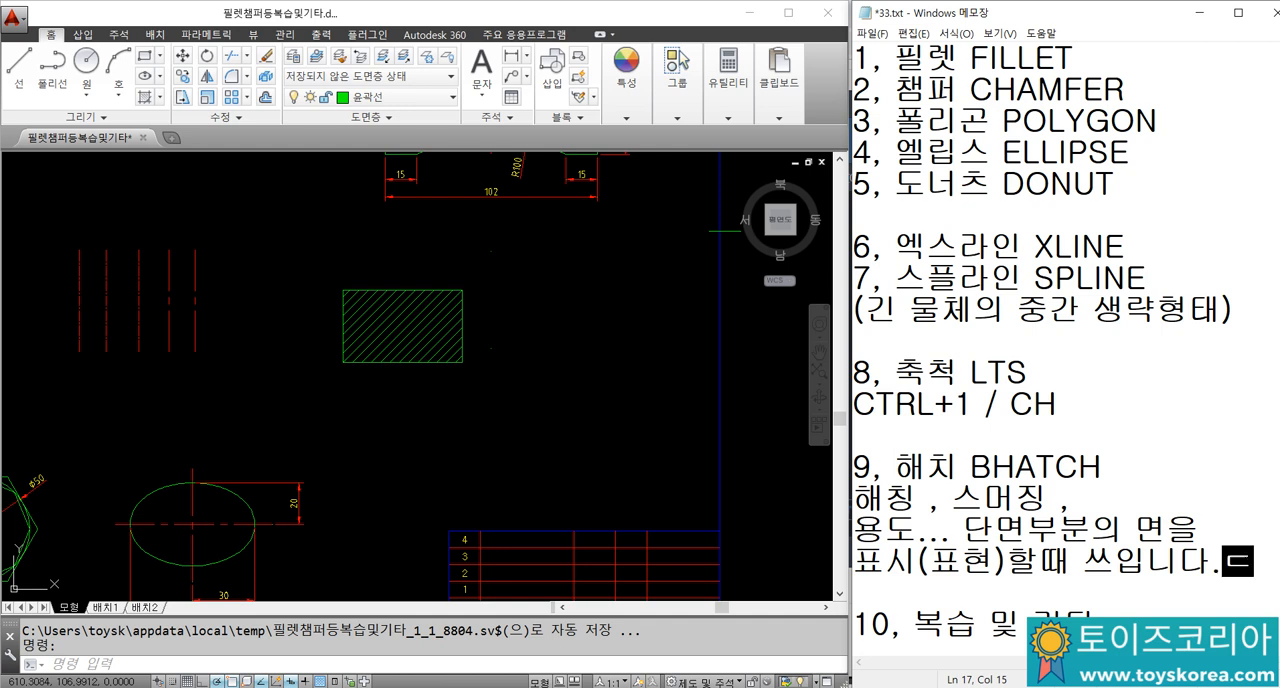
key(BackSpace)
key(BackSpace)
key(Return)
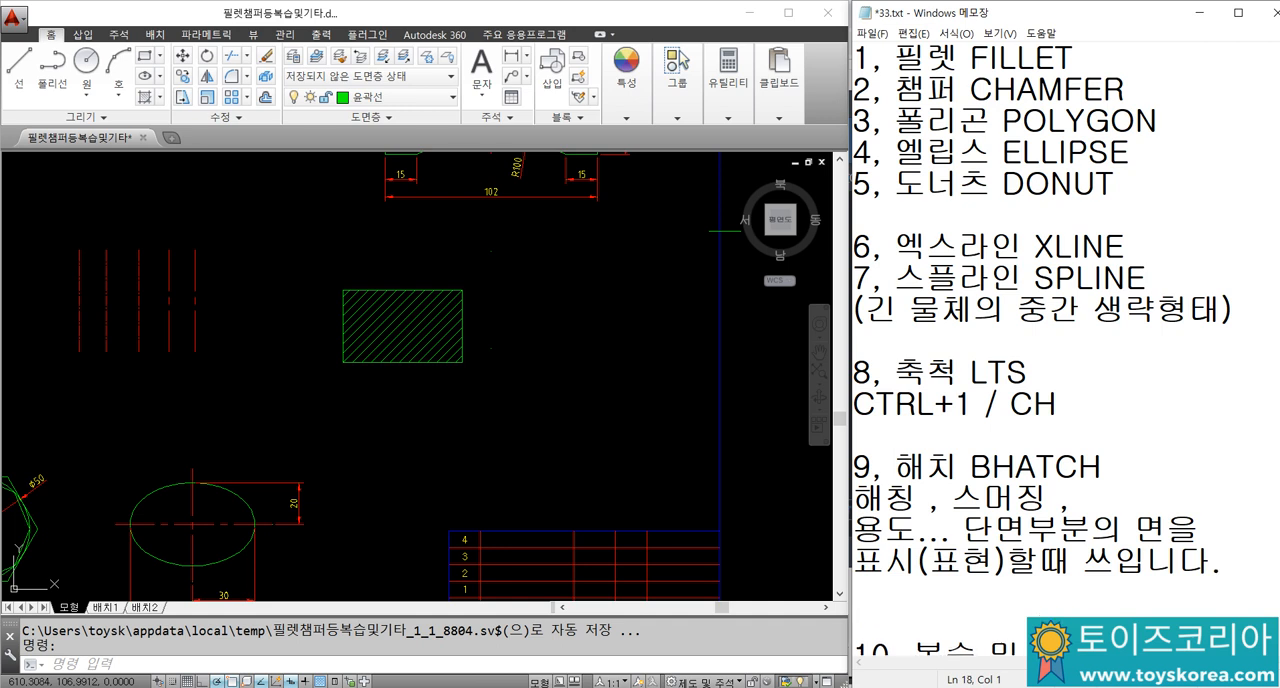
key(BackSpace)
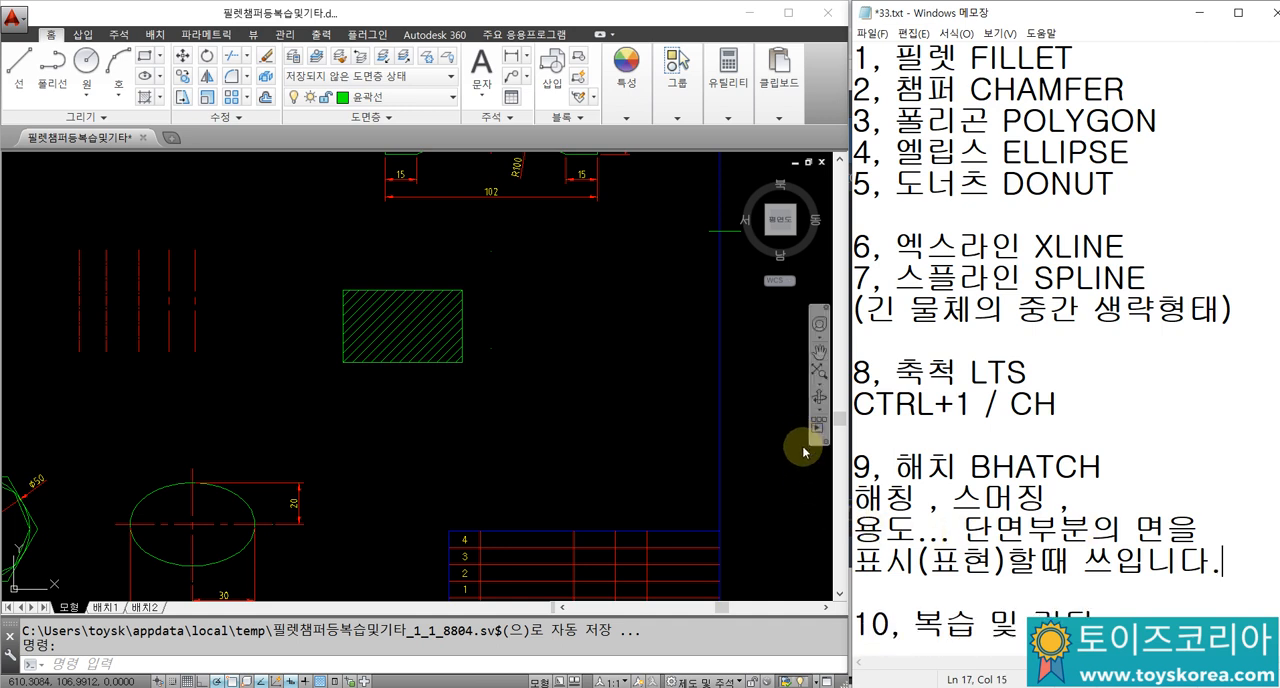
Step: In AutoCAD, draw a freehand rectangle in the empty area to the right of the hatched rectangle
scroll(409, 334, up, 4)
middle_drag(456, 346, 303, 334)
middle_drag(417, 347, 291, 364)
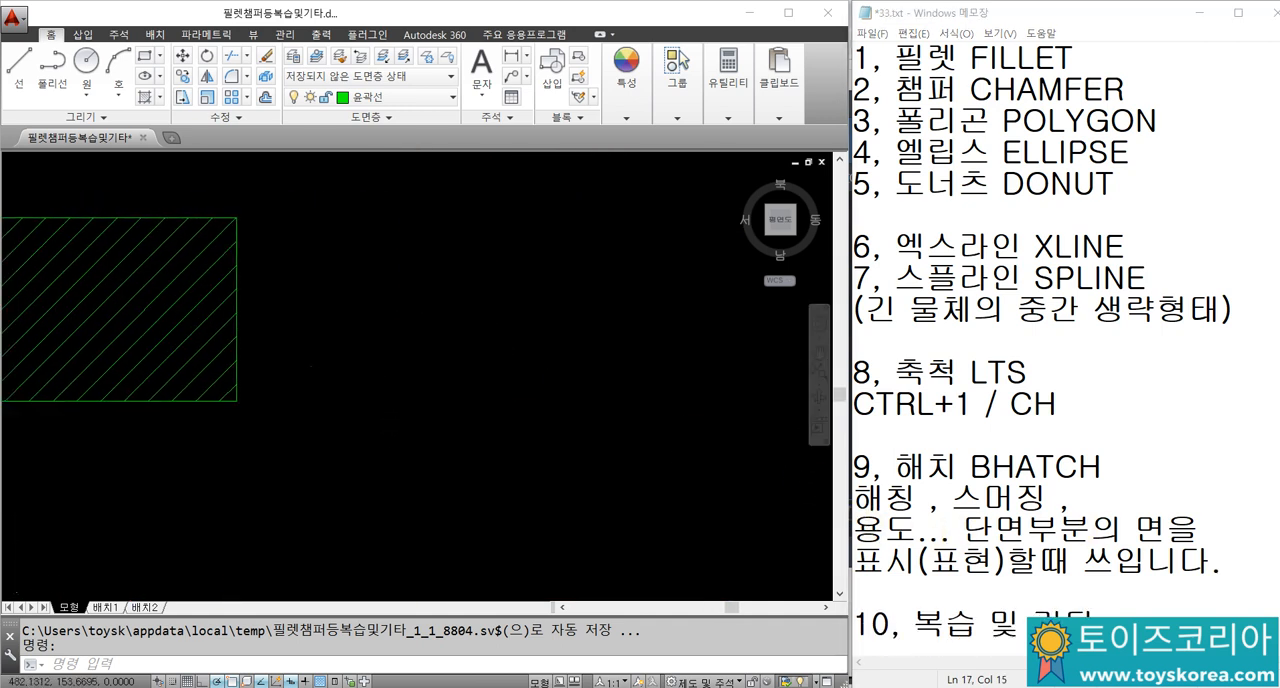
text(REC)
key(Return)
click(401, 498)
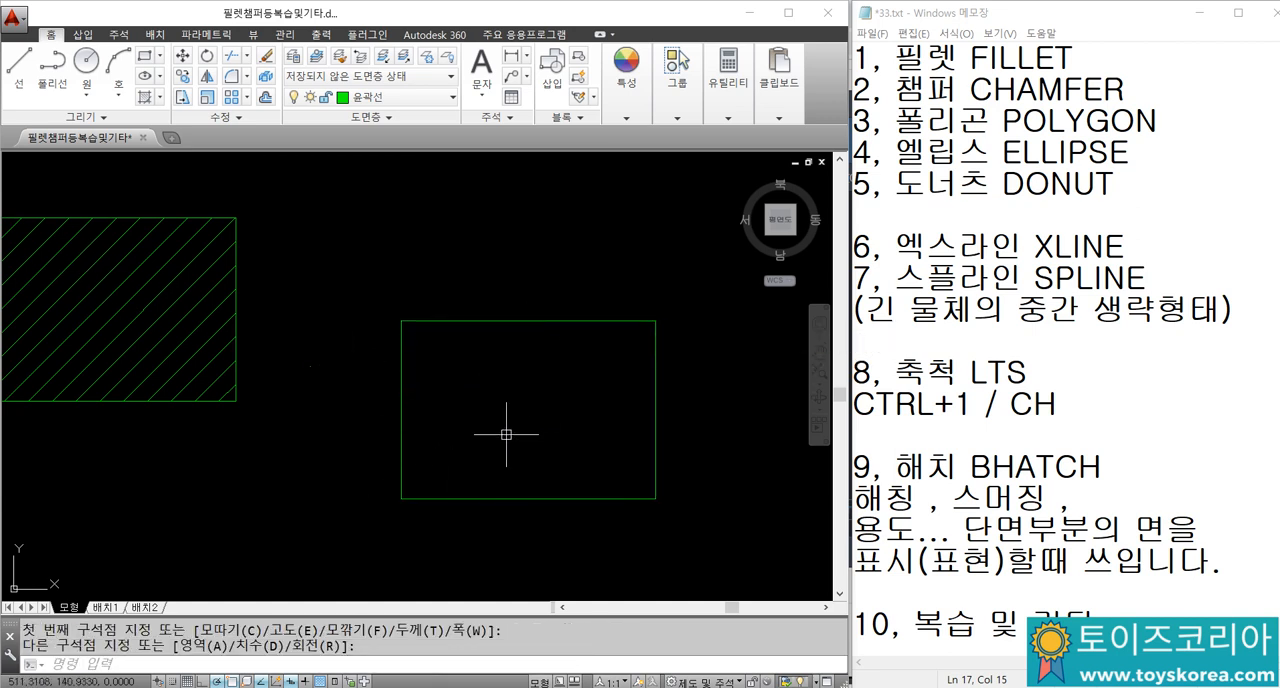
Step: Hatch the inside of the new rectangle with the ANSI31 pattern at scale 1
text(H)
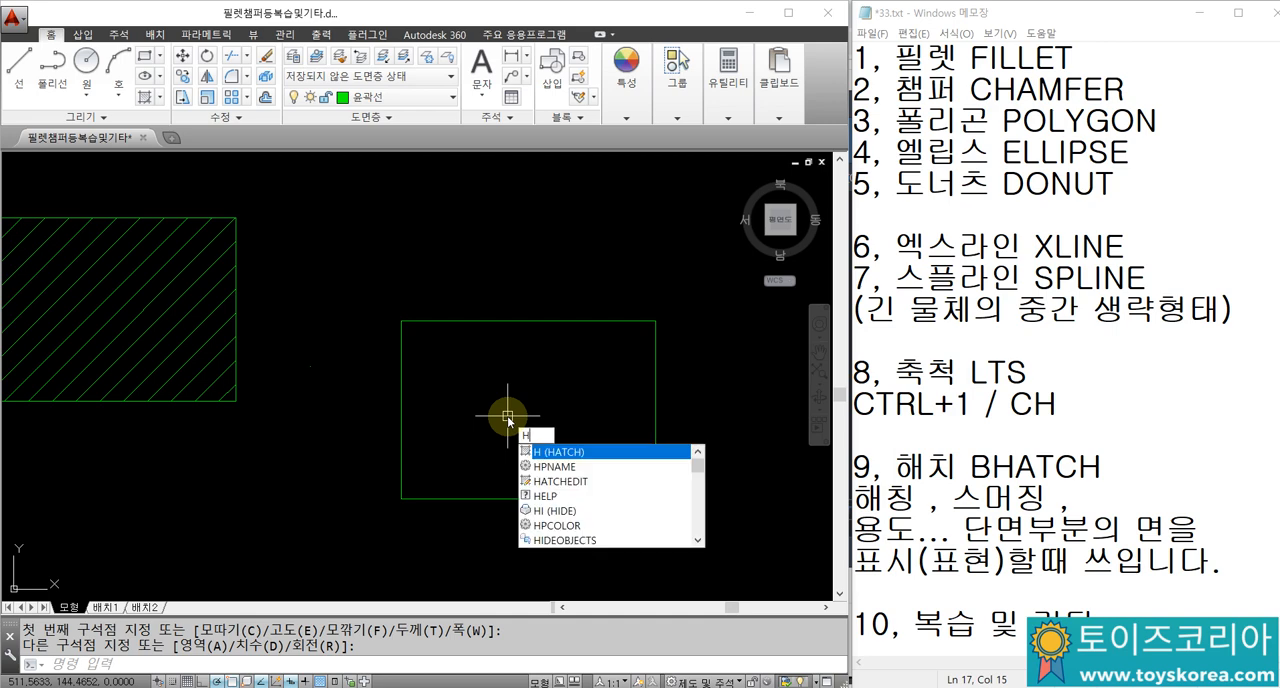
key(Return)
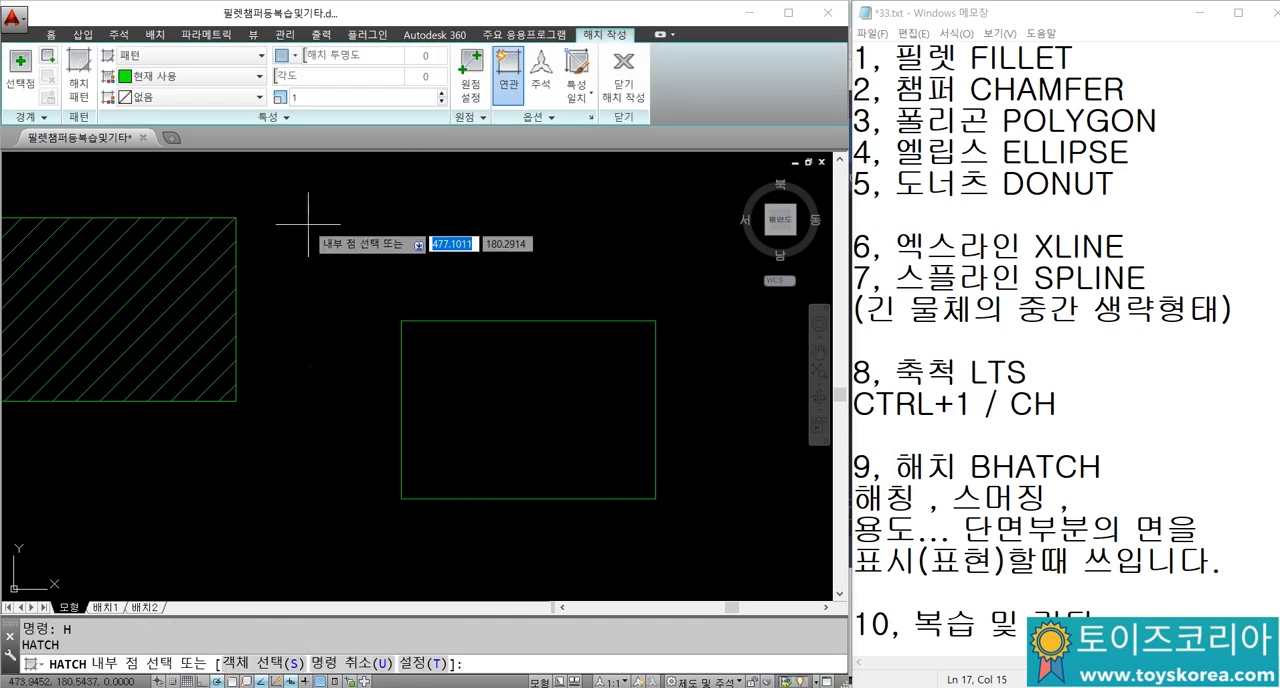
click(77, 82)
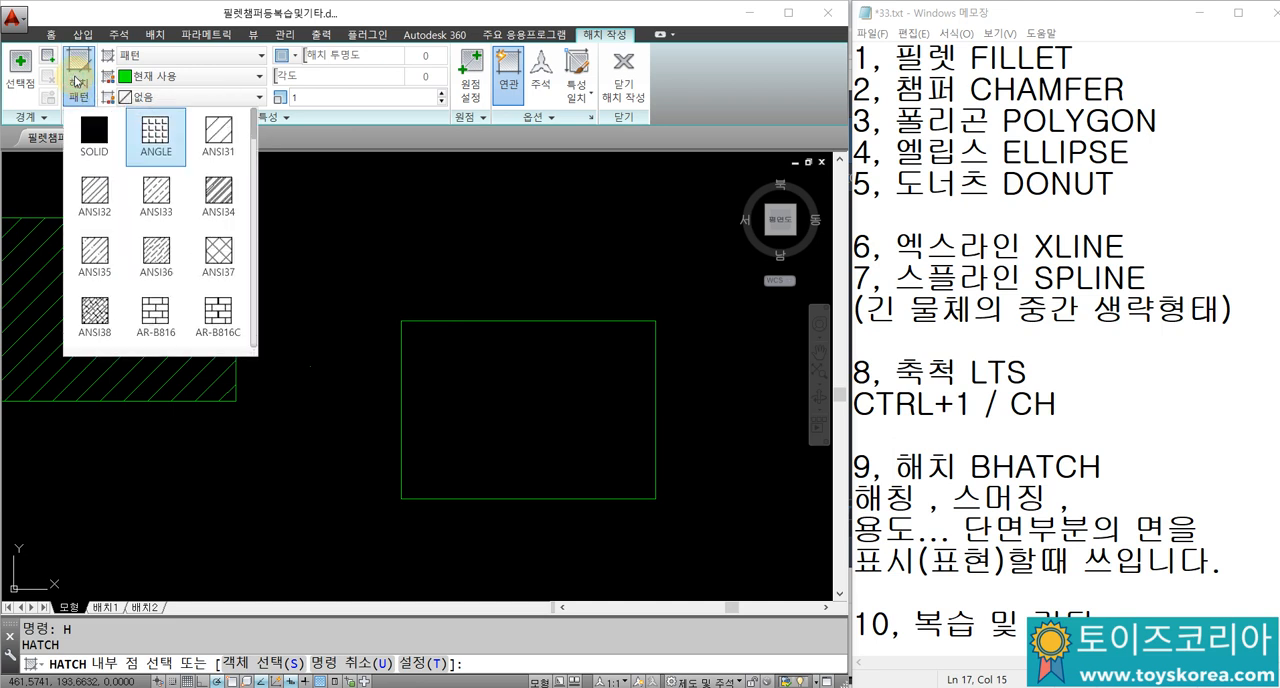
click(215, 138)
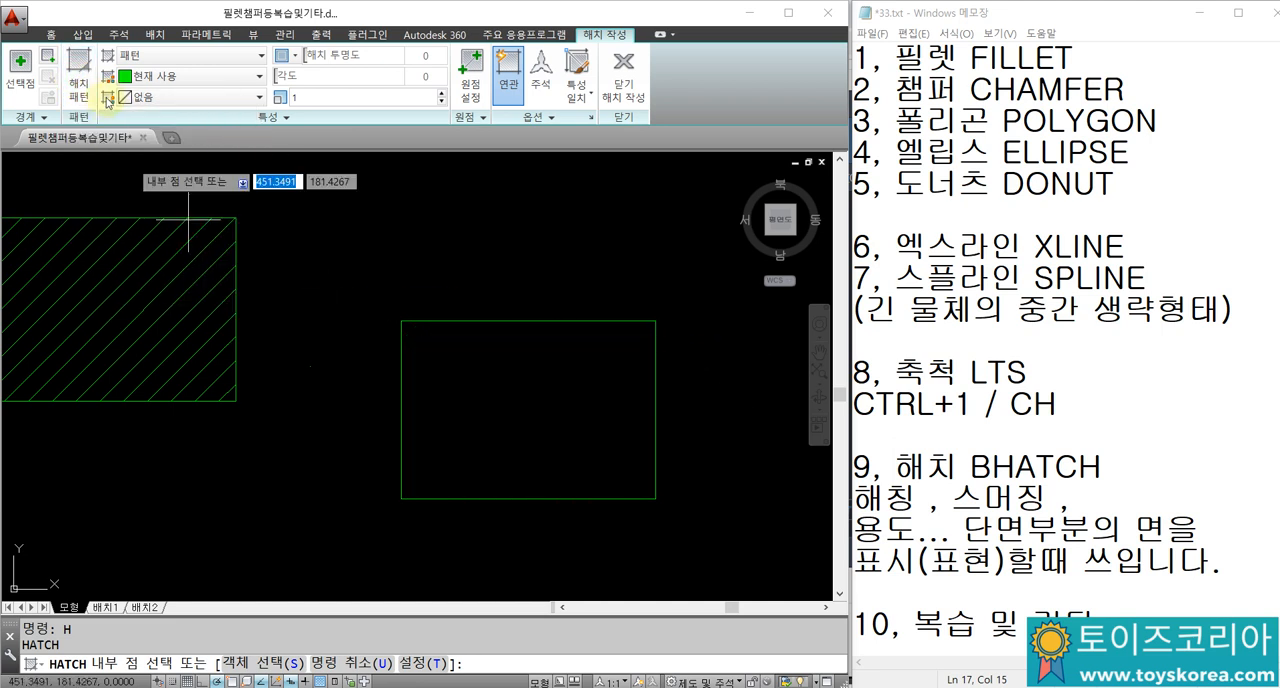
click(525, 380)
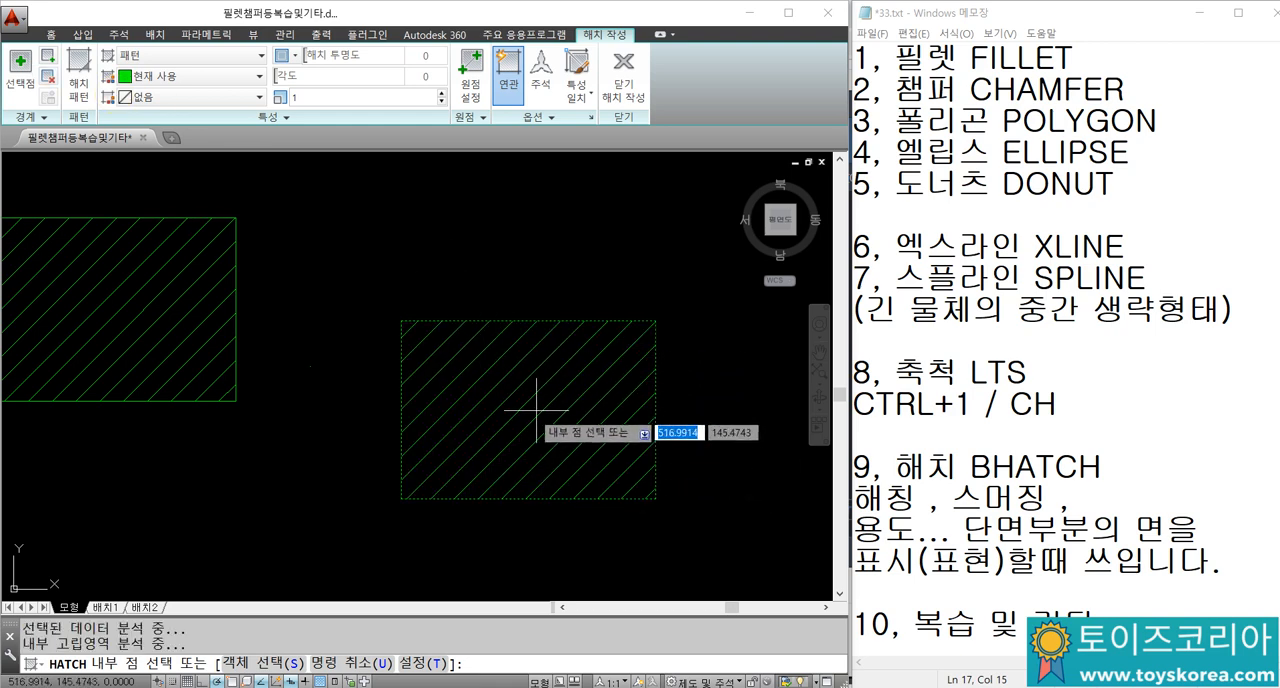
click(624, 72)
Step: Examine the new hatch beside the original one, selecting it to show its hatch settings and deselecting it
scroll(525, 330, down, 4)
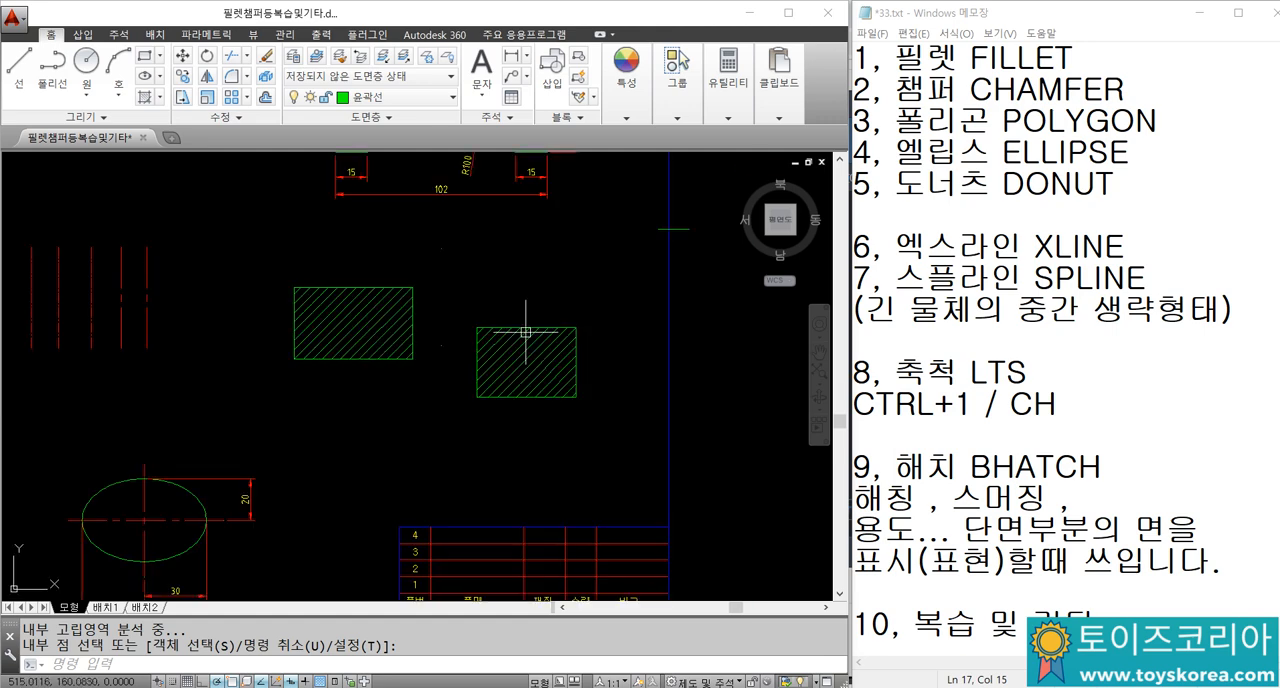
scroll(506, 358, up, 2)
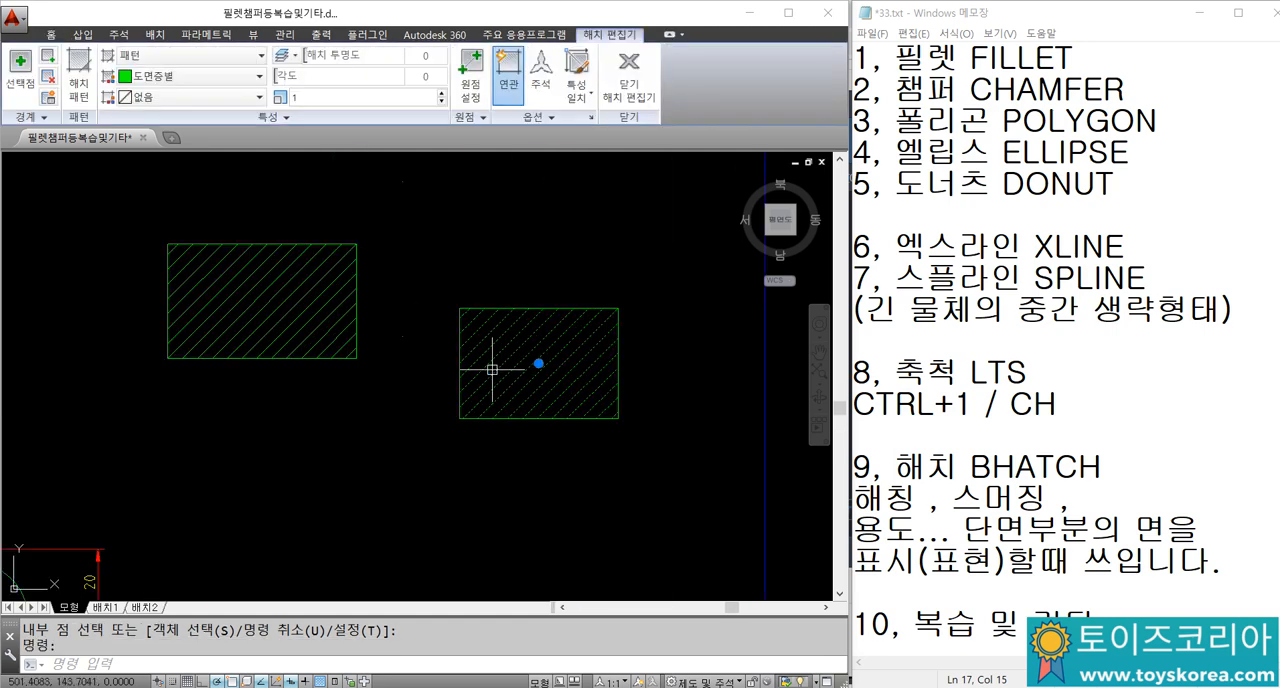
key(Escape)
key(Escape)
scroll(485, 284, down, 3)
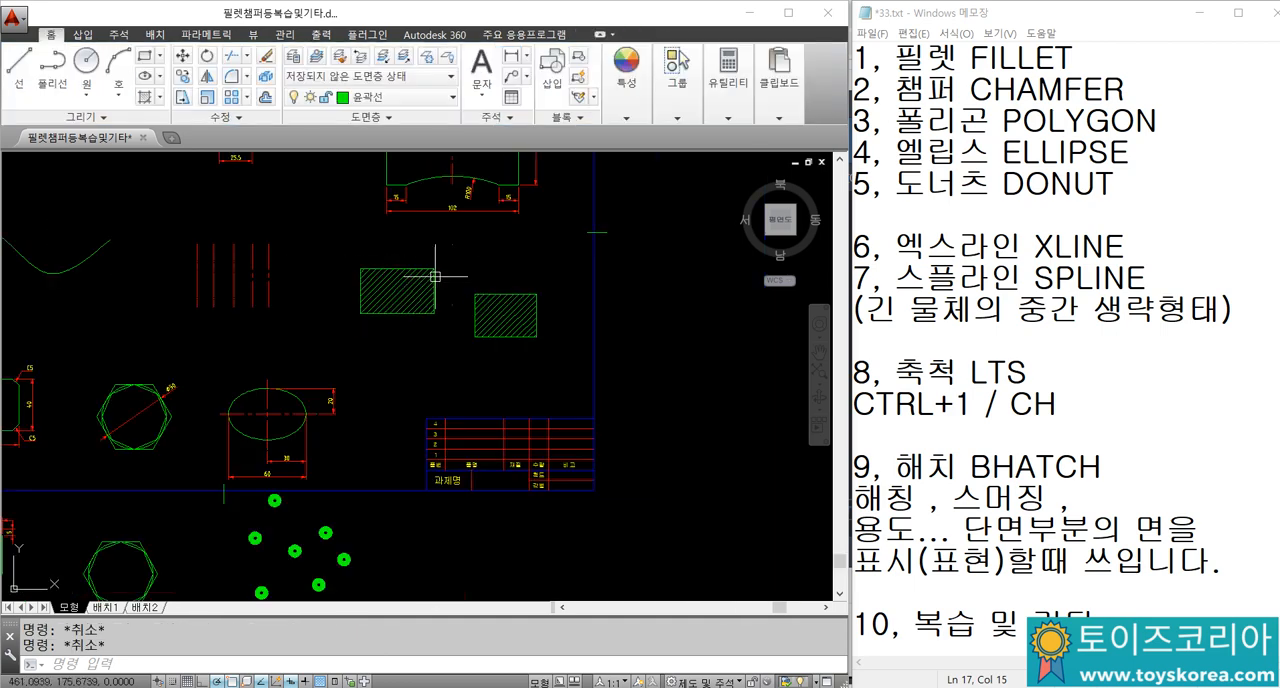
Step: Highlight "복습 및 기타" in item 10 of the Notepad notes, and clear the highlight
scroll(1075, 448, down, 2)
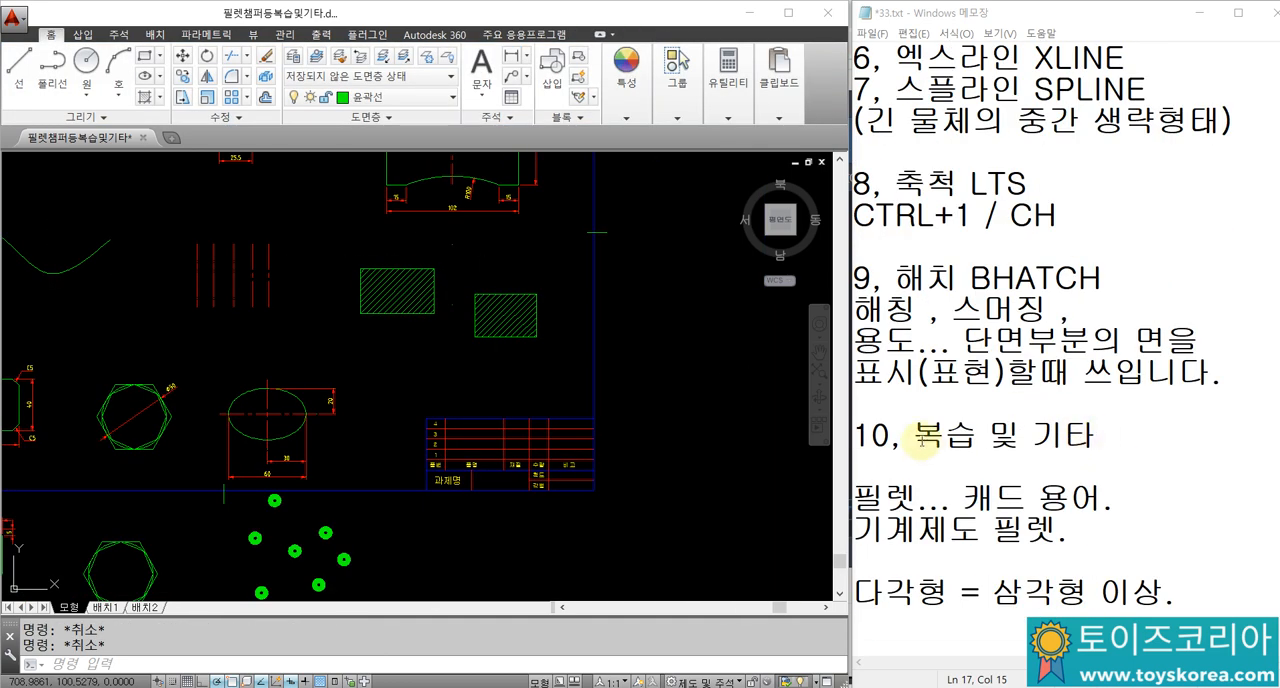
click(921, 440)
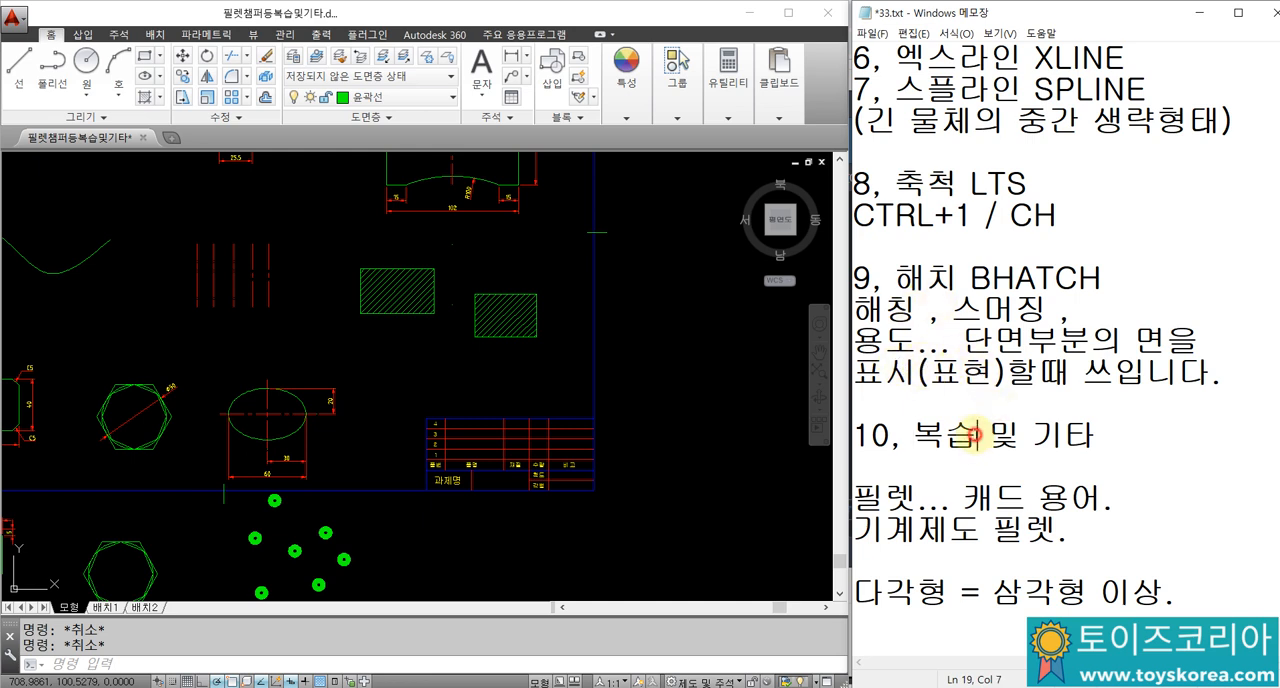
click(932, 440)
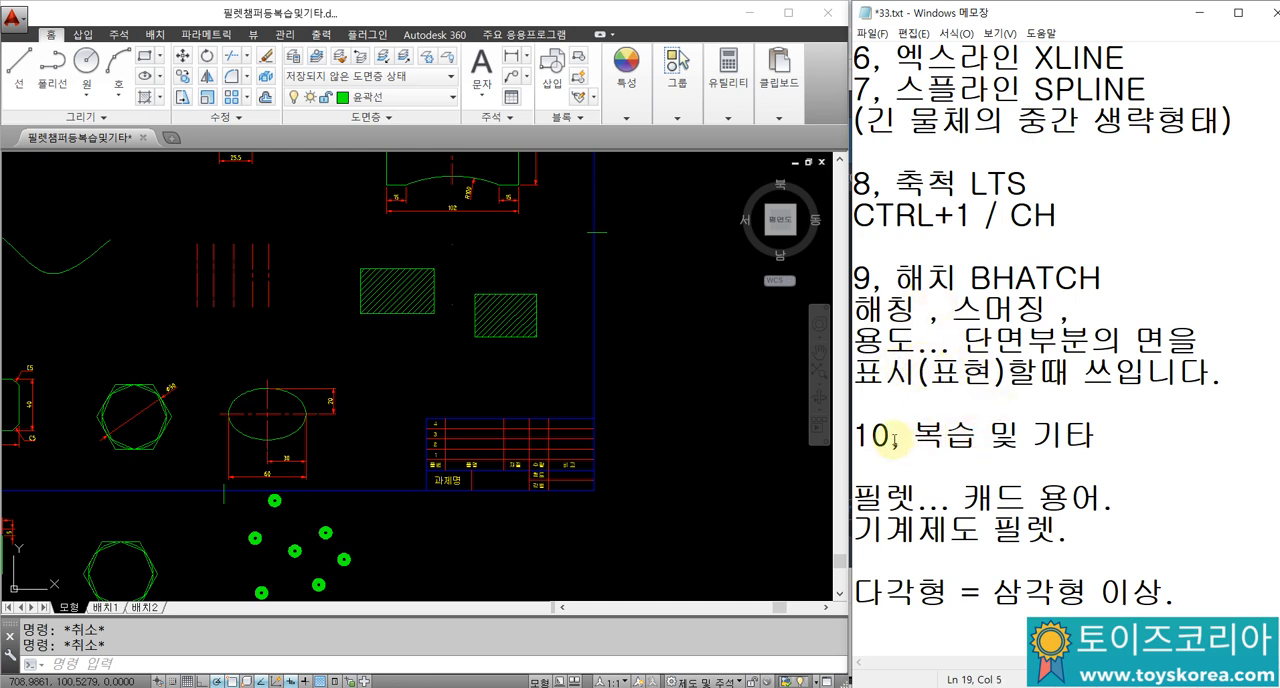
click(903, 437)
key(shift+Home)
key(shift+End)
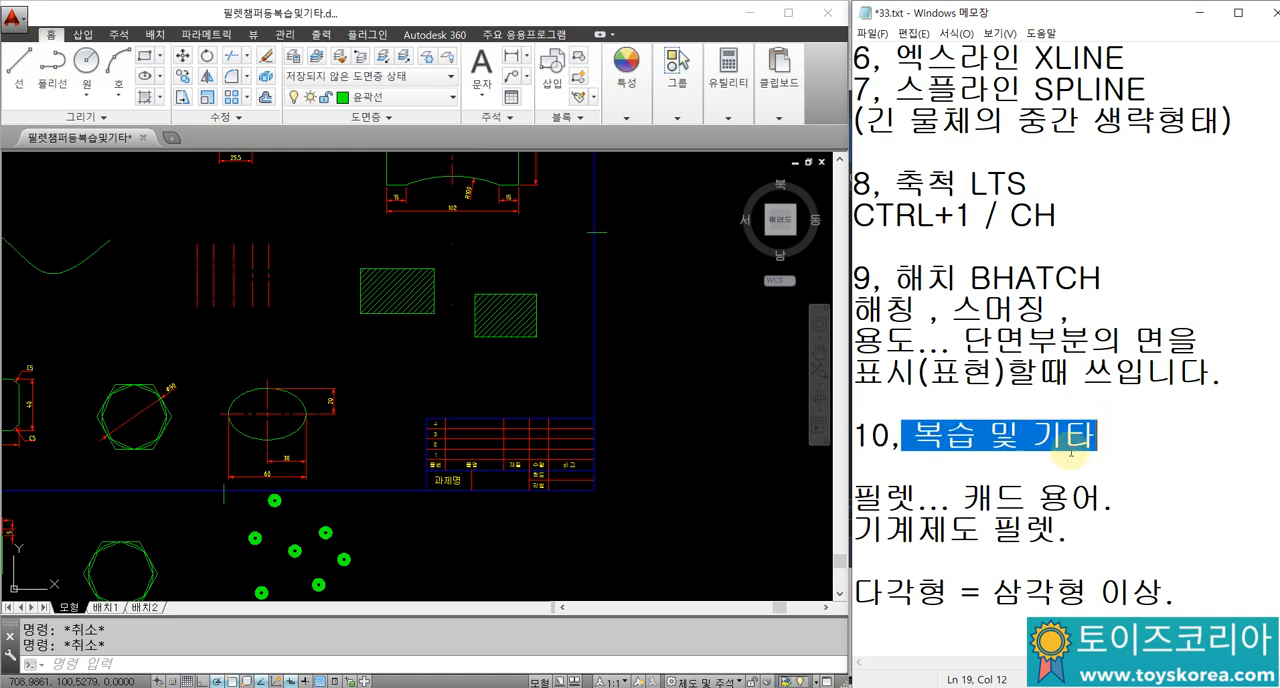
click(970, 415)
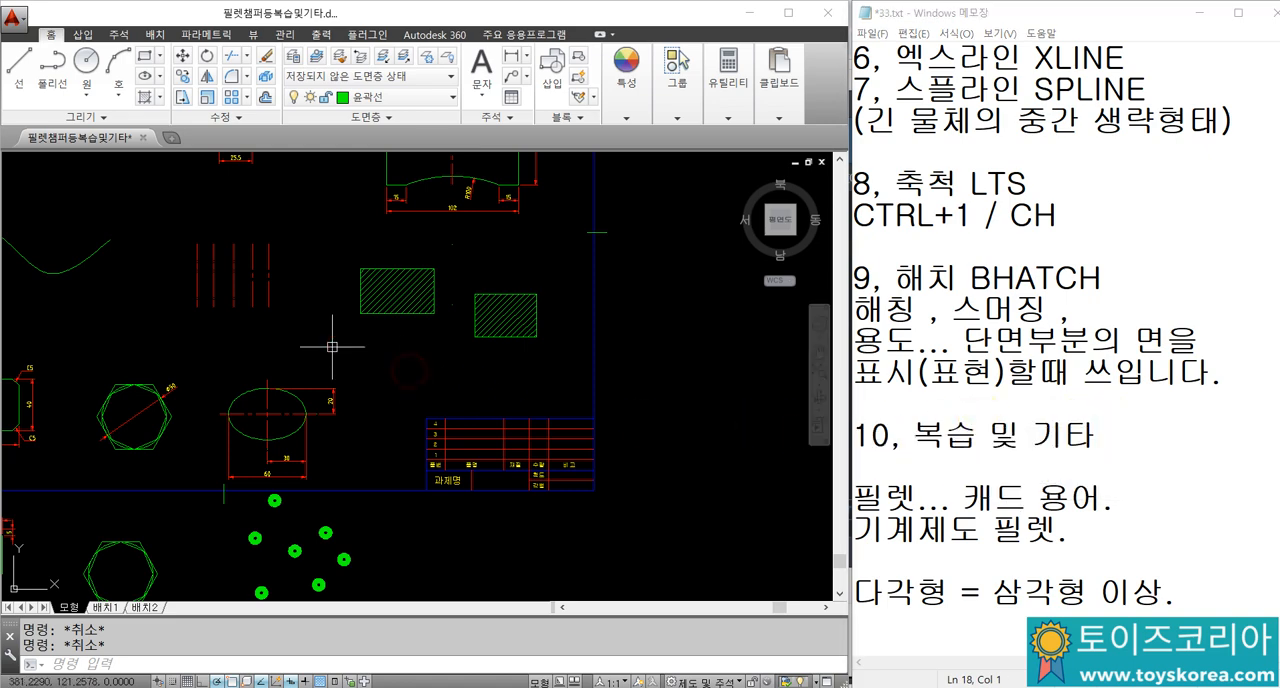
Step: In AutoCAD, move the dimensioned three-circle link part about 500 units from its centre to empty space above and left of the drawing sheet
scroll(343, 334, down, 2)
middle_drag(259, 307, 360, 422)
scroll(214, 349, up, 6)
mouse_move(196, 285)
middle_down()
mouse_move(214, 349)
mouse_move(329, 300)
middle_up()
scroll(329, 298, down, 3)
click(220, 226)
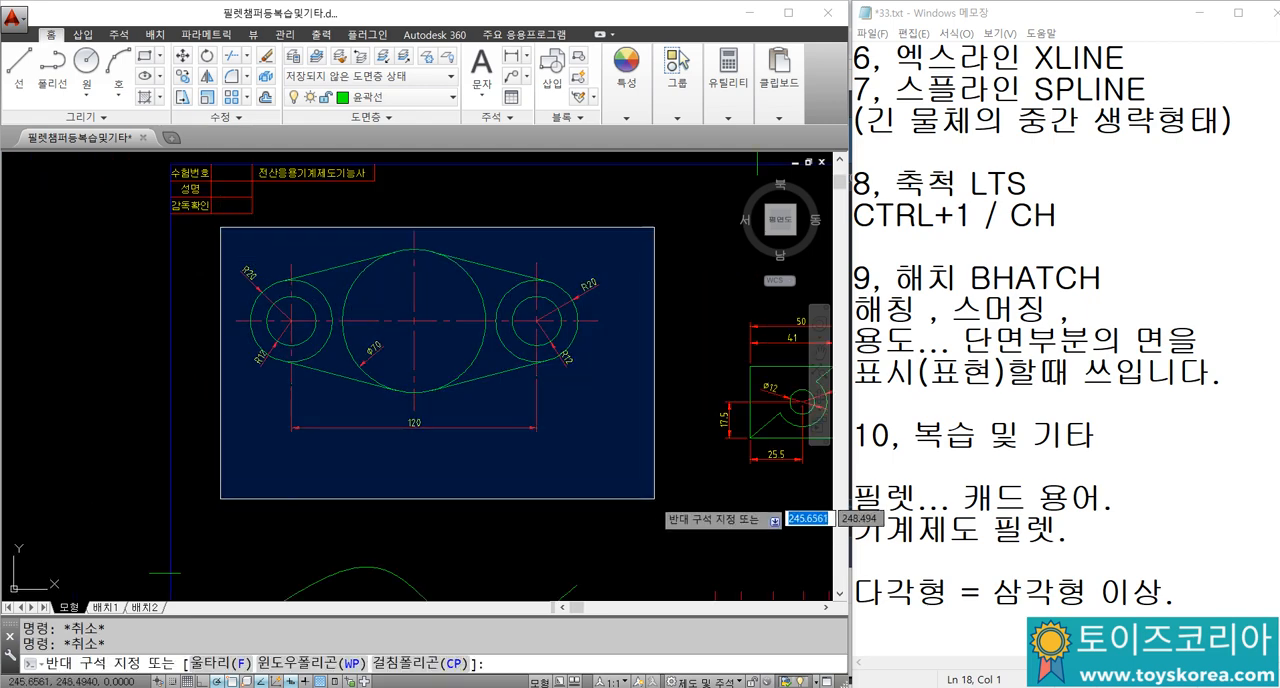
click(660, 500)
text(m)
key(Return)
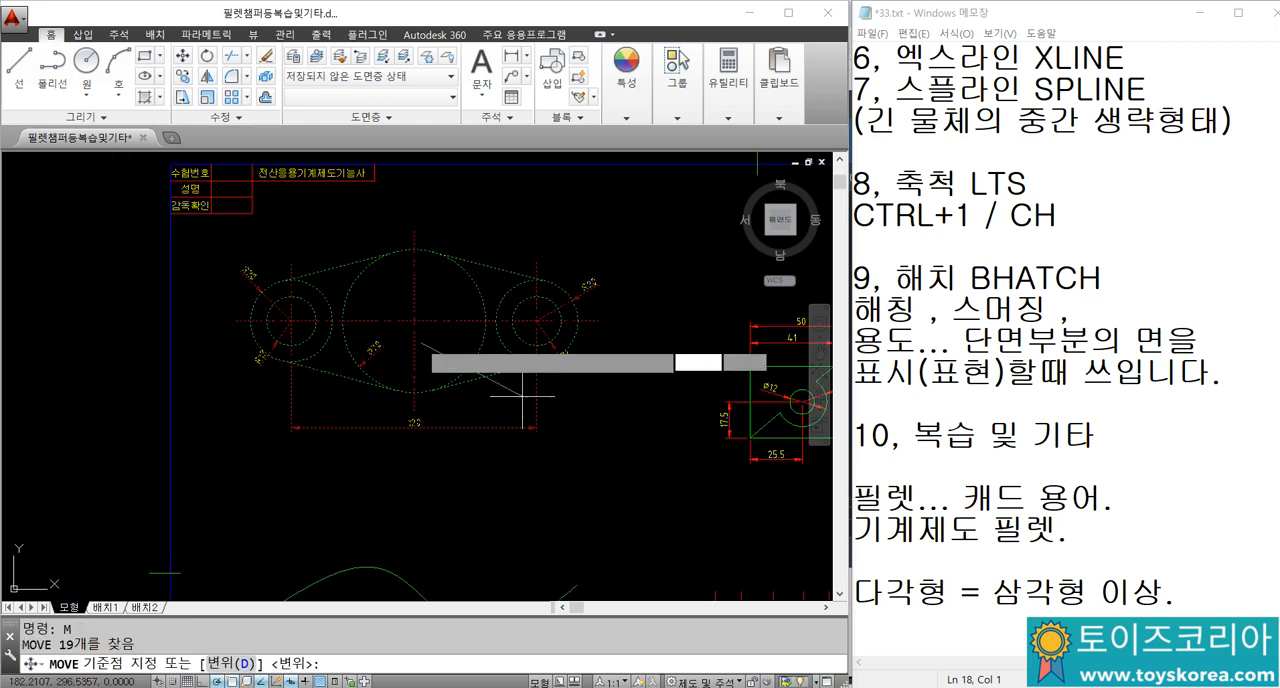
click(415, 320)
scroll(415, 320, down, 4)
scroll(266, 246, up, 5)
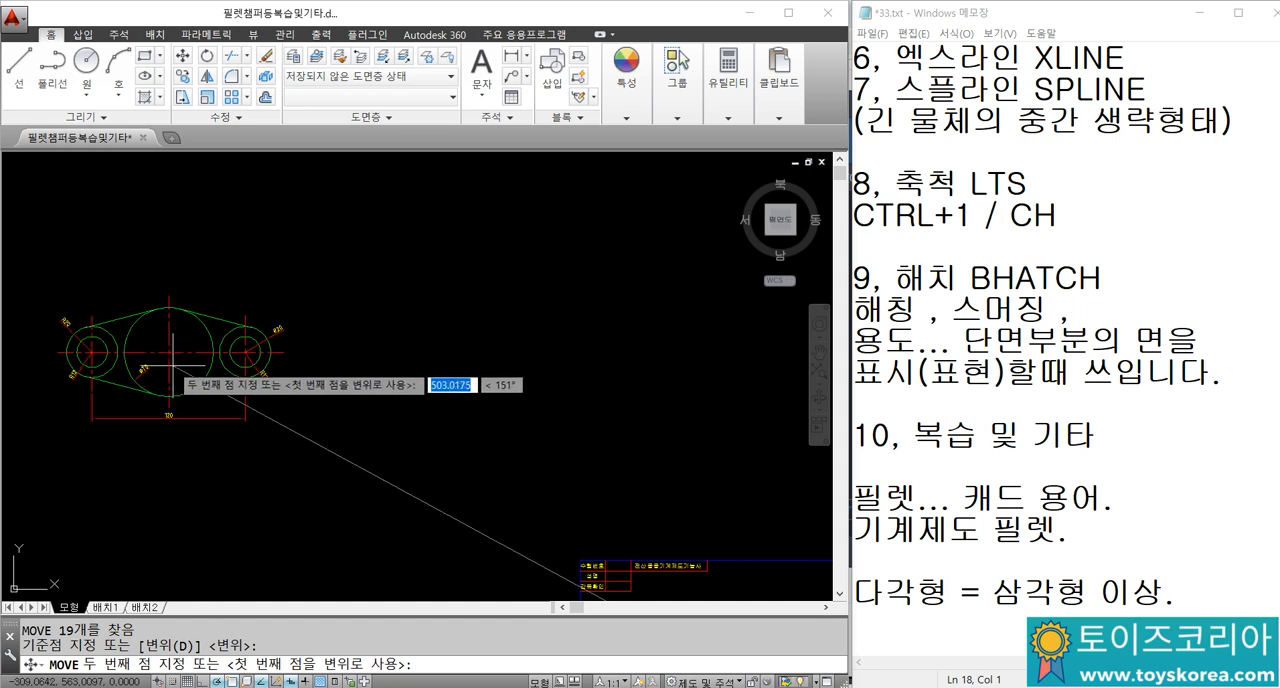
click(178, 373)
Step: Draw a horizontal construction line with XLINE below the moved link part
scroll(178, 373, up, 3)
middle_drag(251, 389, 463, 323)
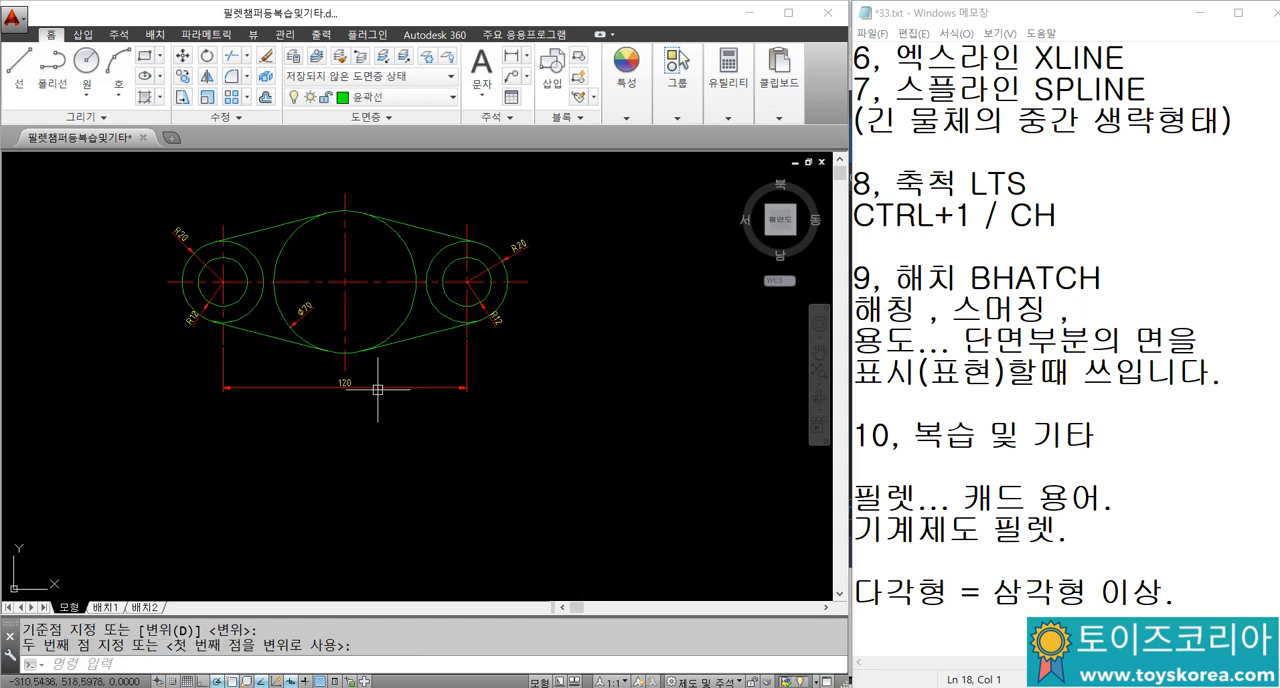
middle_drag(376, 392, 453, 370)
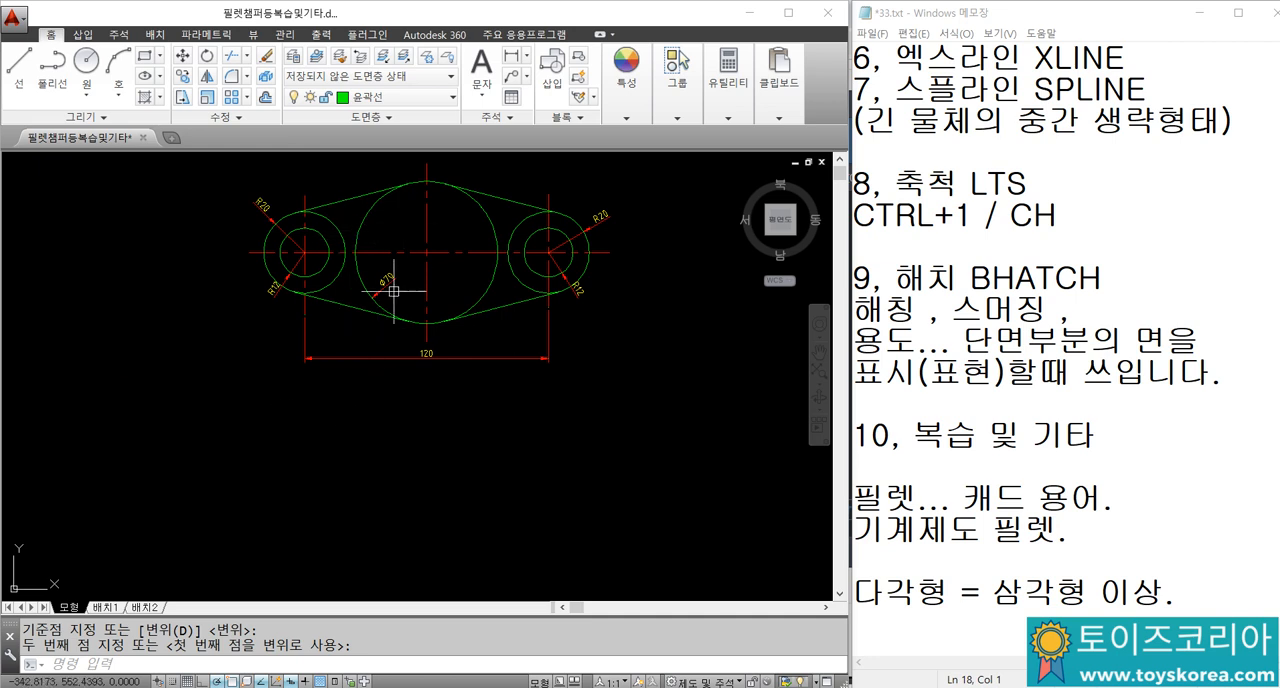
middle_drag(360, 384, 350, 384)
text(XL)
key(Return)
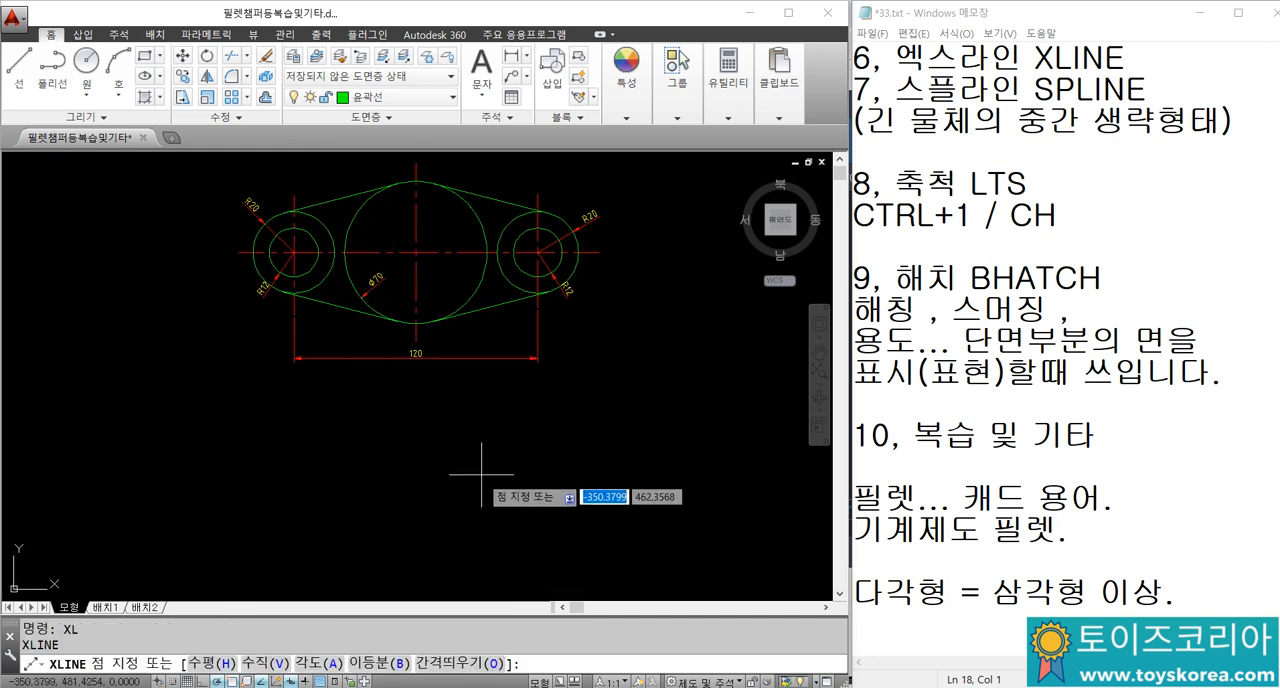
click(473, 492)
click(525, 492)
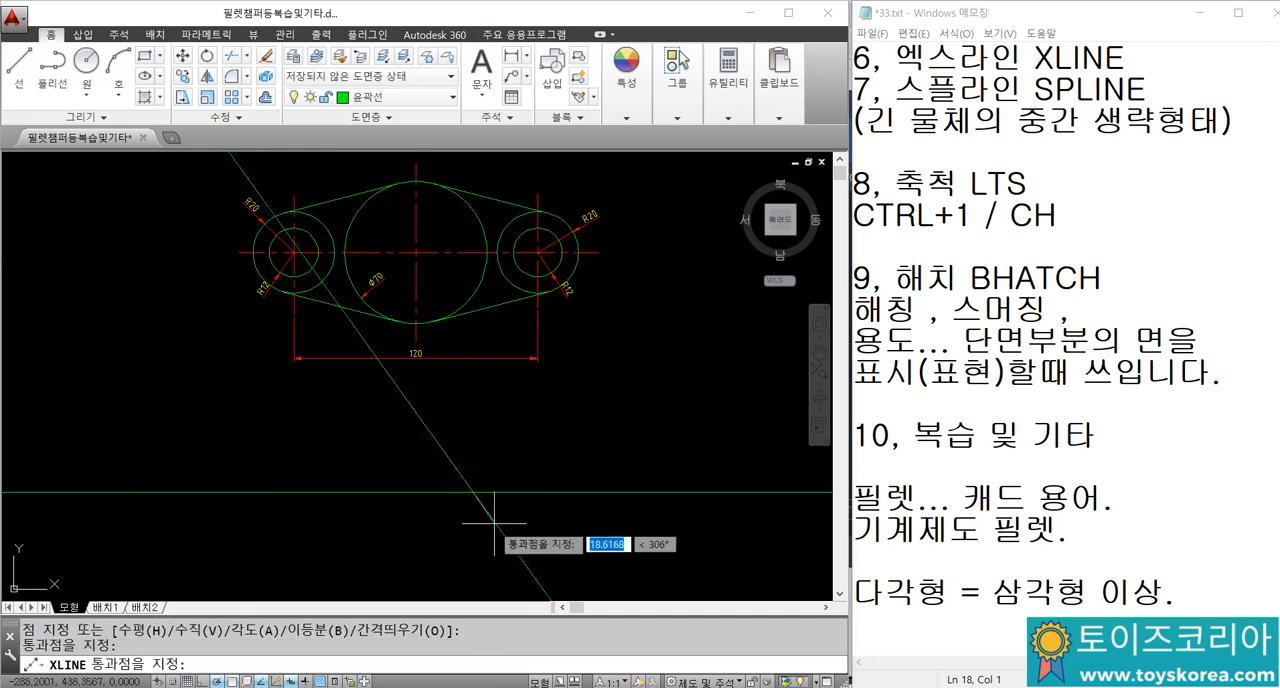
key(Escape)
key(Escape)
Step: Erase the horizontal construction line below the link part
click(495, 522)
click(469, 463)
text(E)
key(Return)
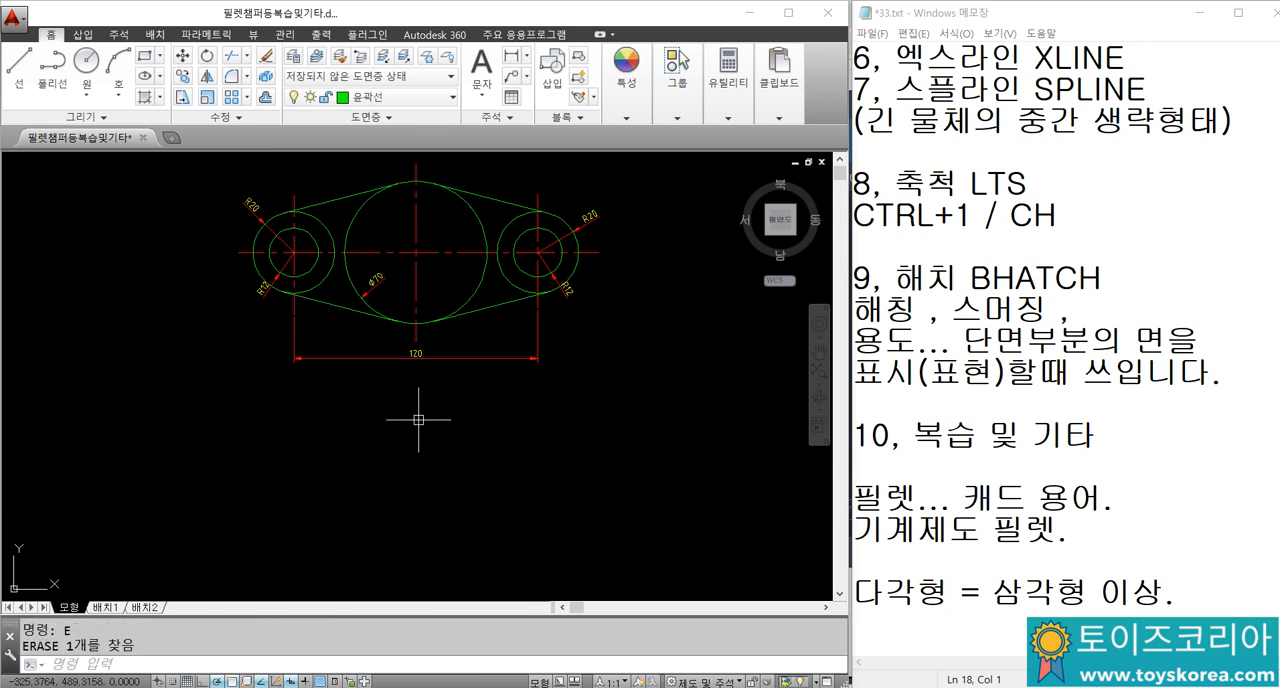
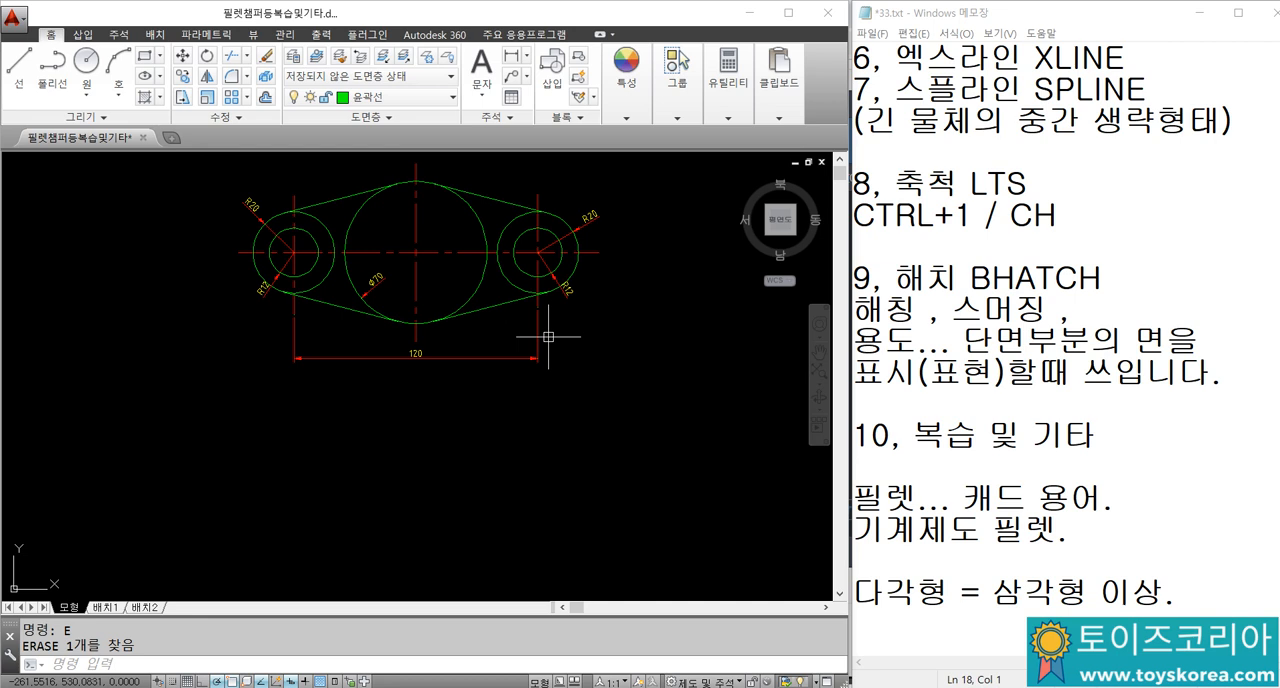
Step: Add the line "기계제도 측면에서요." at the end of the Notepad notes, below the polygon line
click(910, 628)
key(Return)
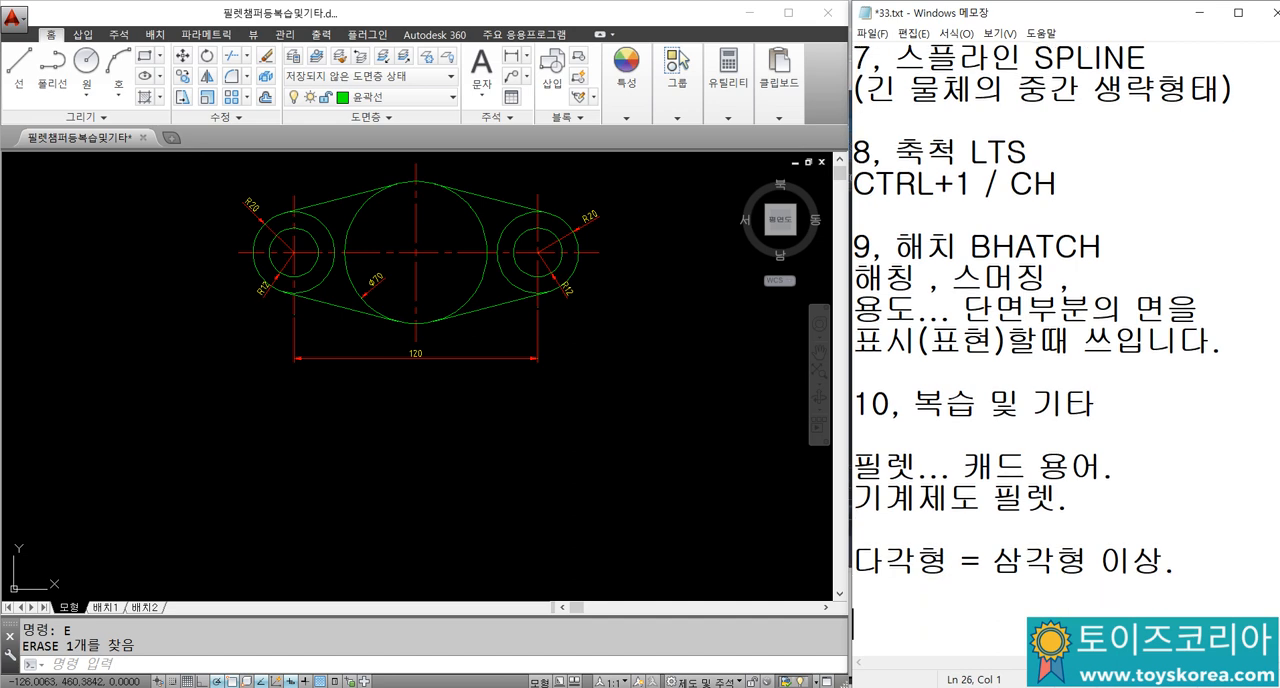
text(ㅓ)
key(BackSpace)
text(기계제)
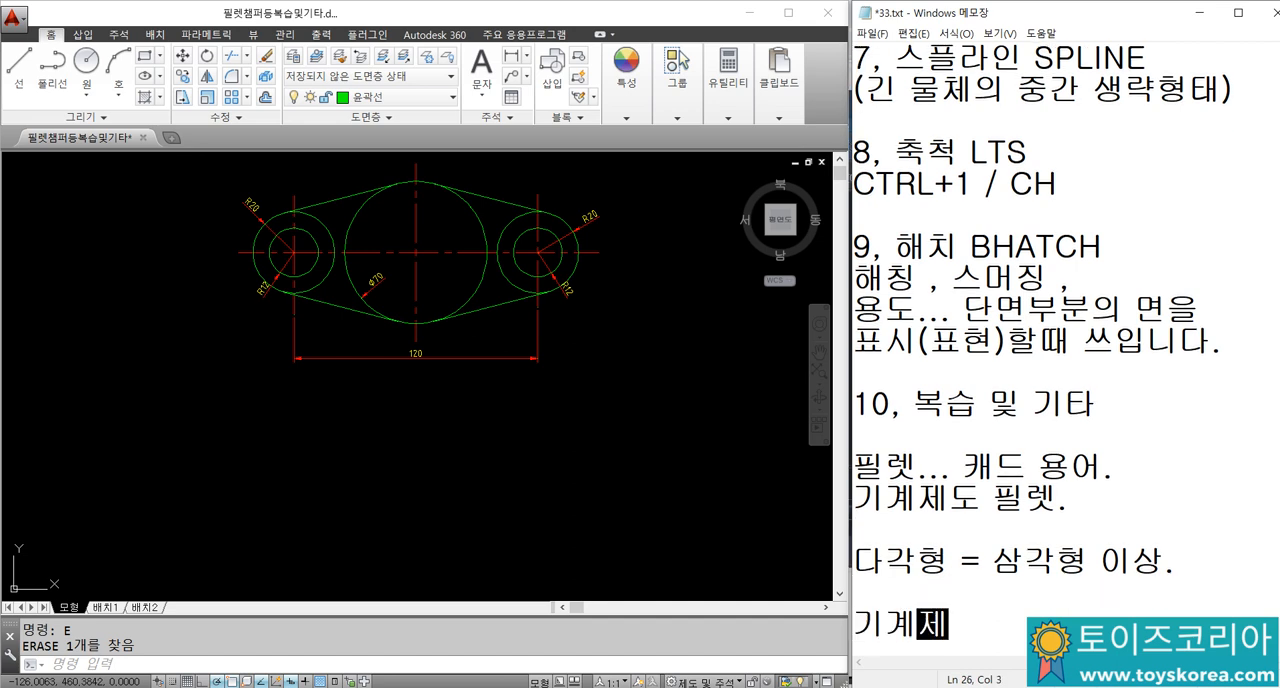
text(도 측면에)
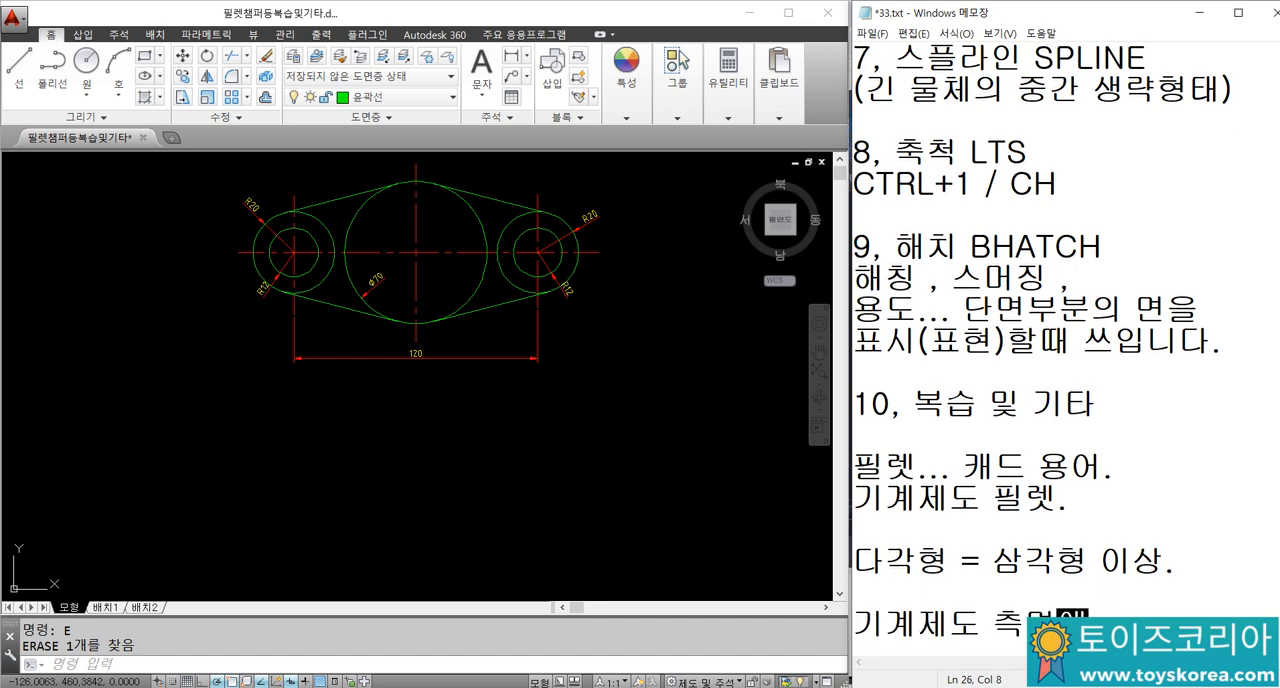
text(서ㅇㅛ.)
key(Return)
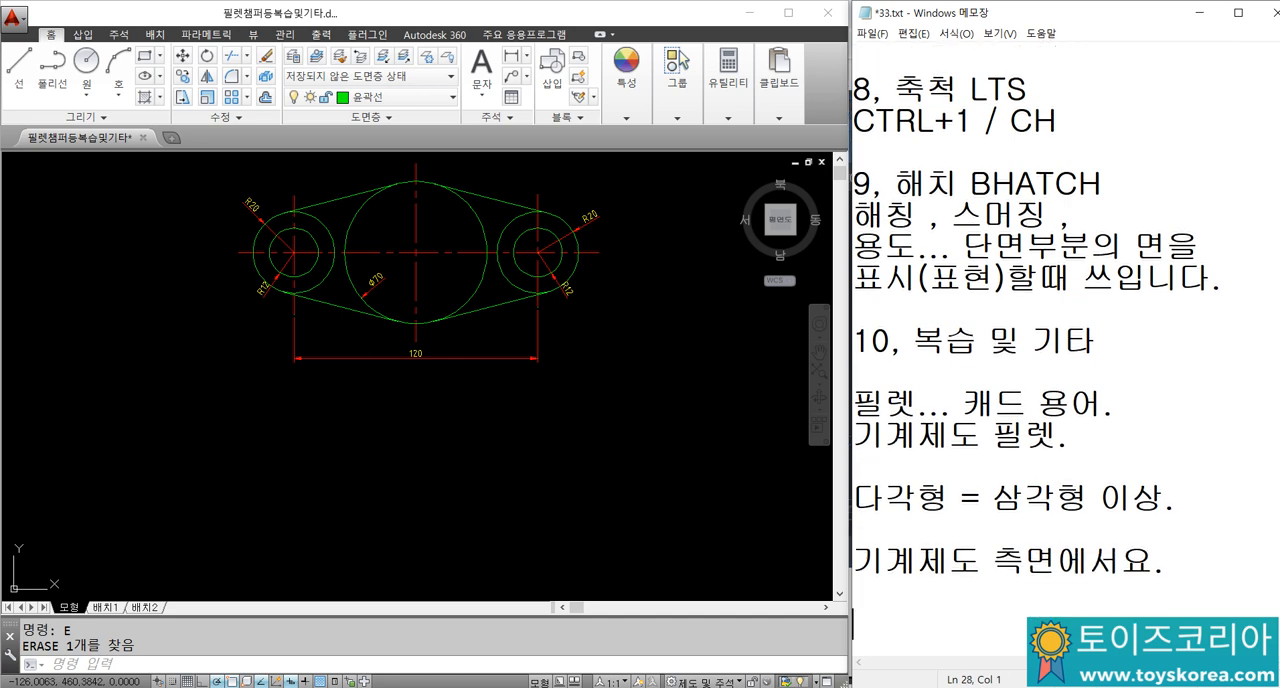
Step: Add the note line "원/원호/중심... 먼저 제도시작" beneath it
text(원/)
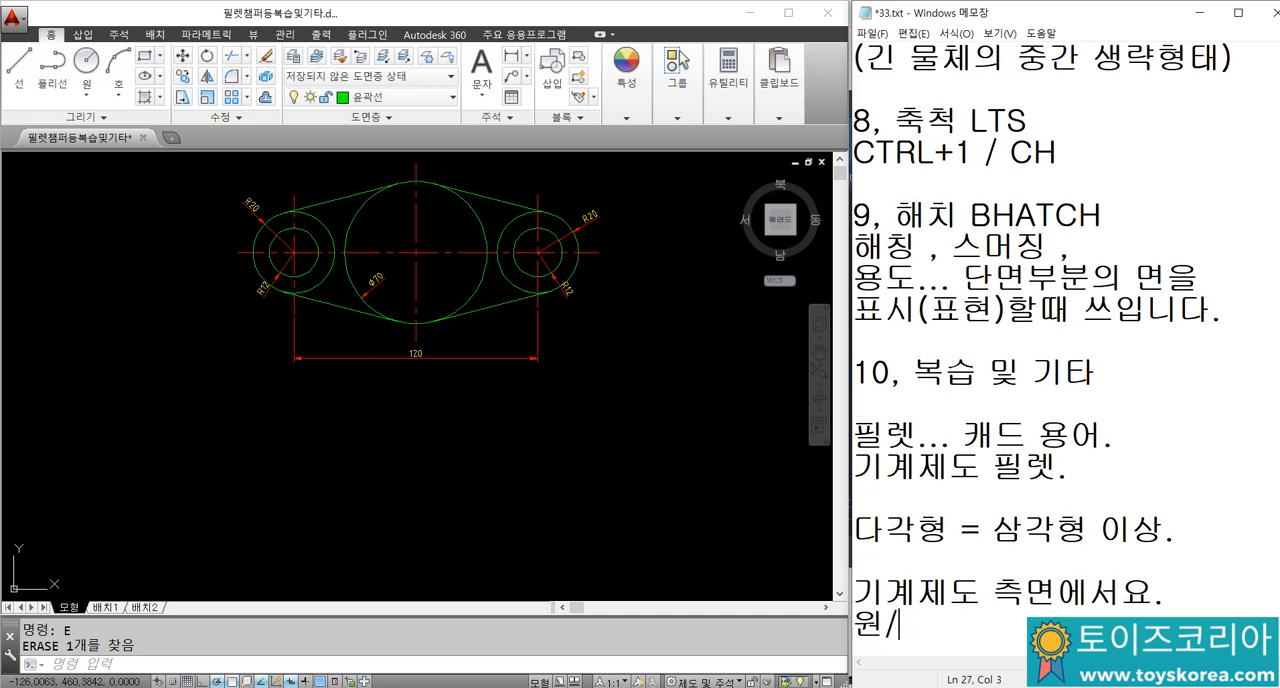
text(/원호/)
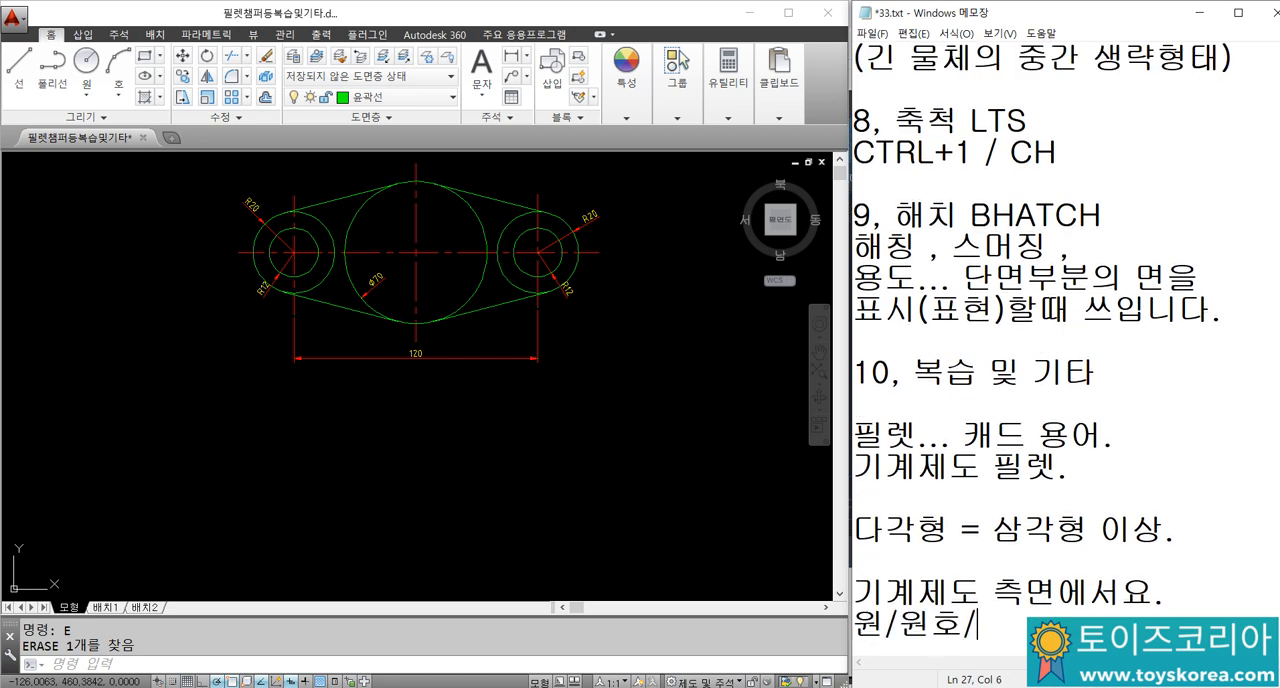
text(중ㅅ ,)
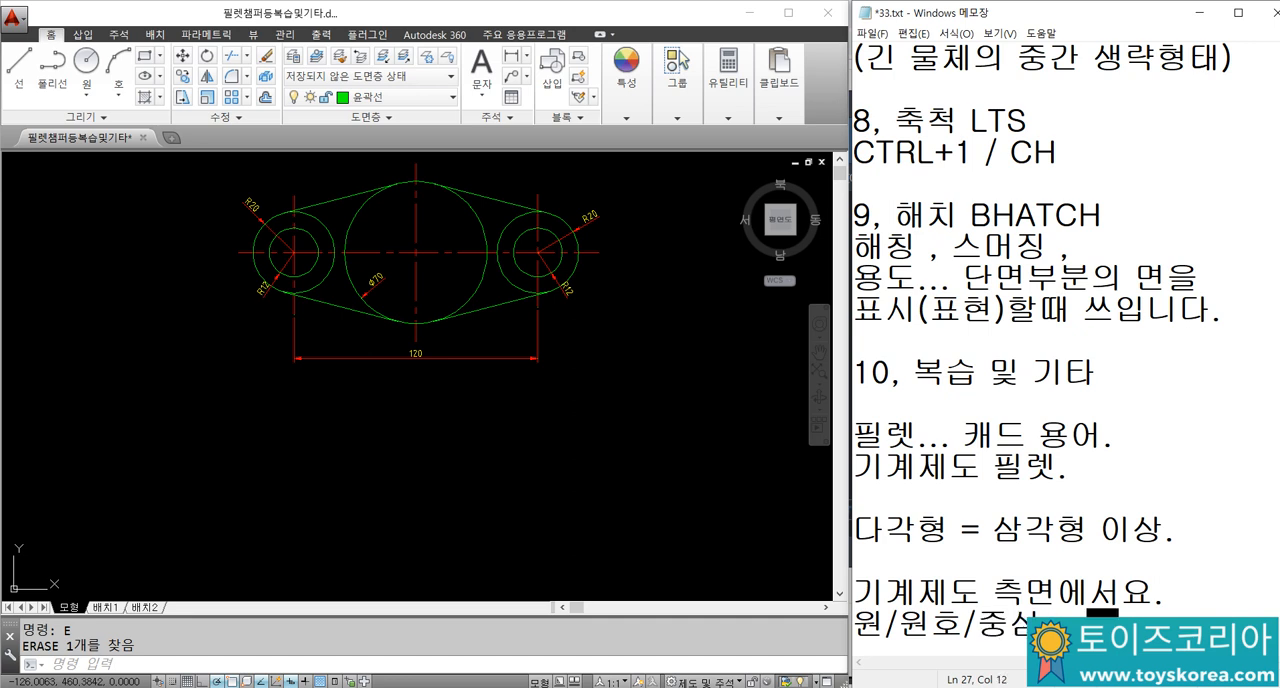
text( 먼저 제도시작)
key(Return)
key(Return)
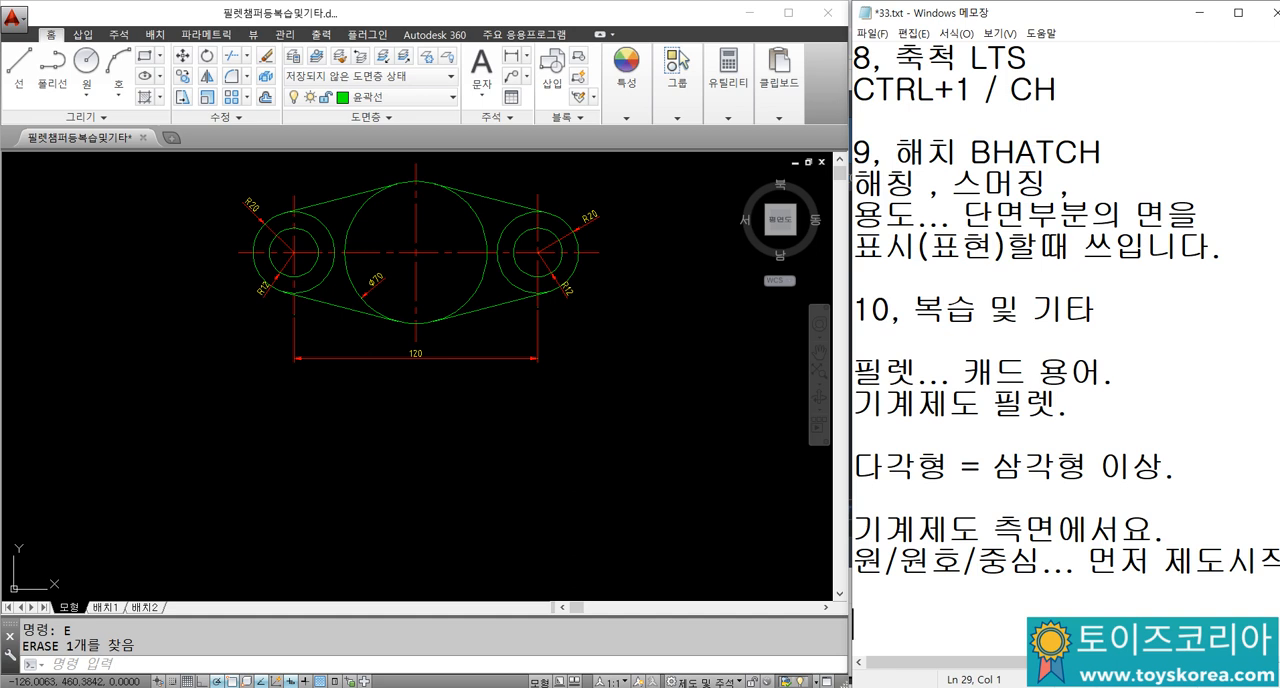
key(BackSpace)
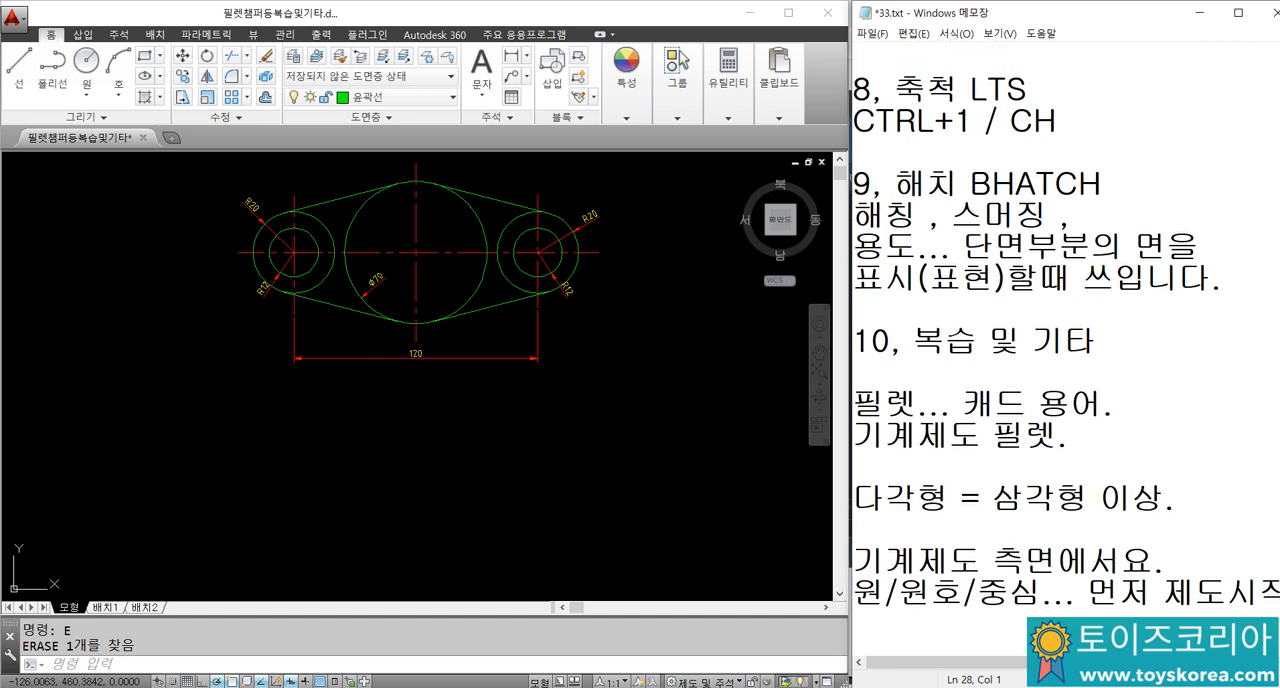
Step: Add the note line "미러...복사..." on the following row
text(미러)
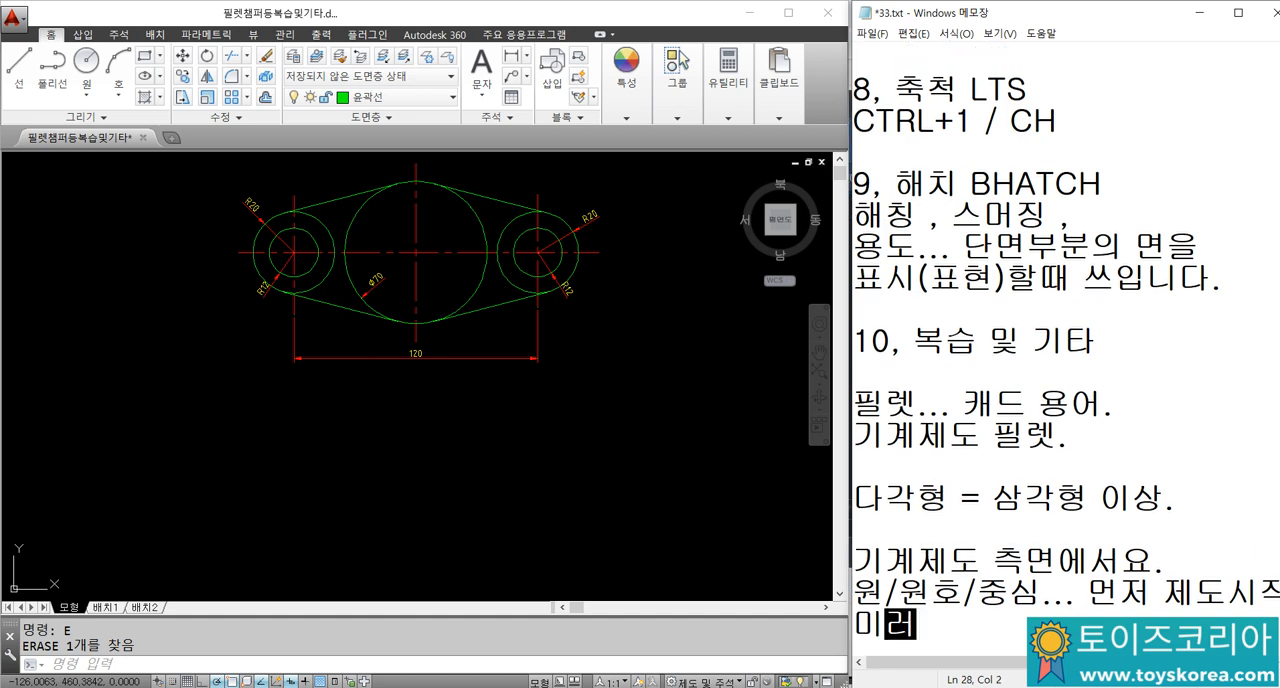
text(...보사.)
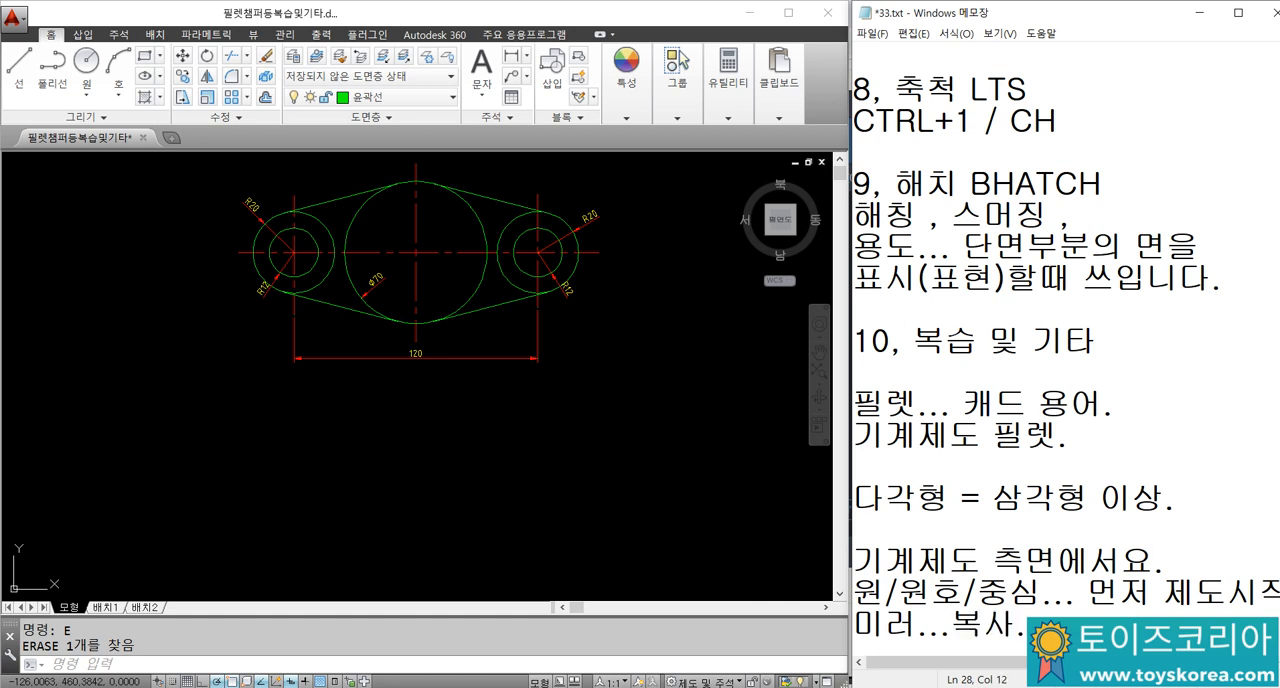
text(..)
key(Return)
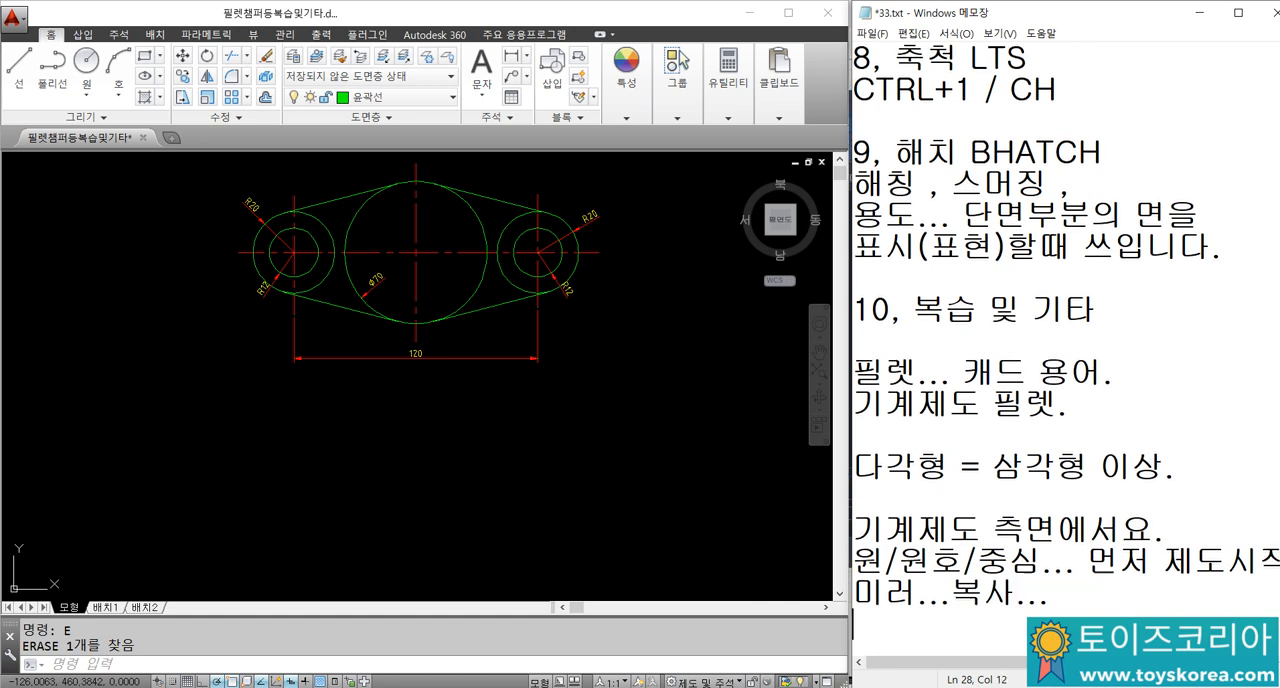
Step: Write the note "최소한으로 제도하고, 있는 그림을 써먹죠..." across two lines
text(최소한으로)
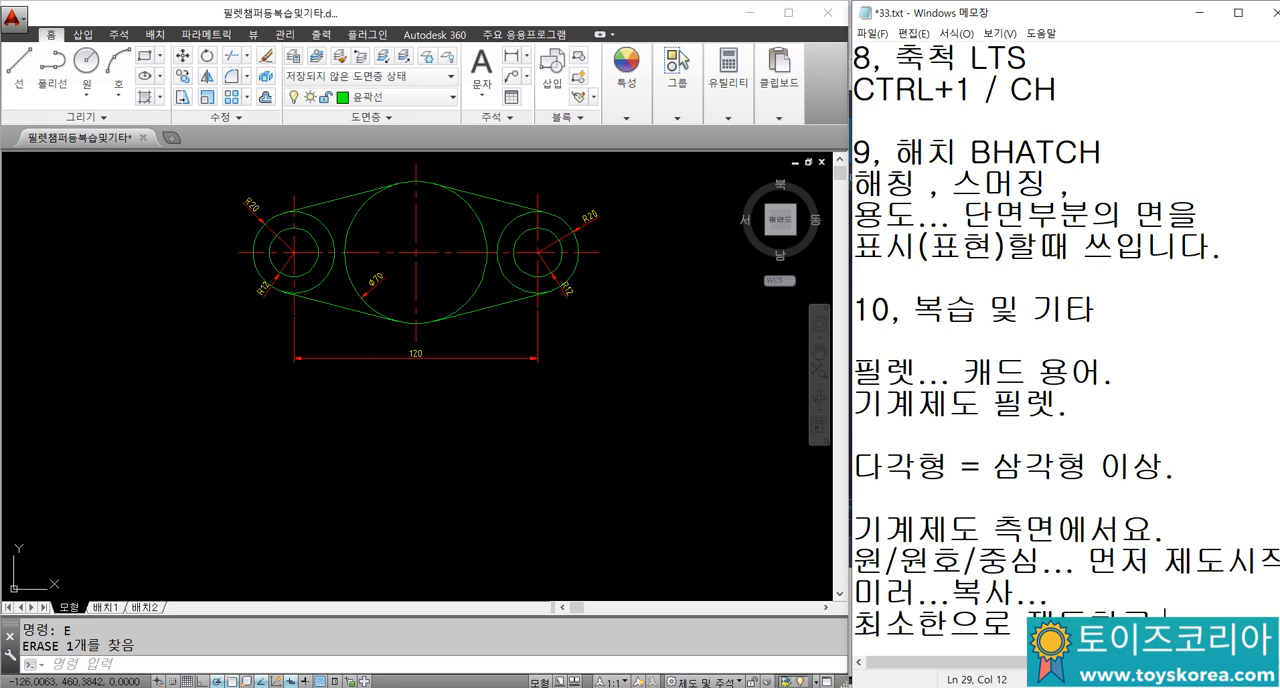
text(제도하고,)
key(Return)
text(있는 )
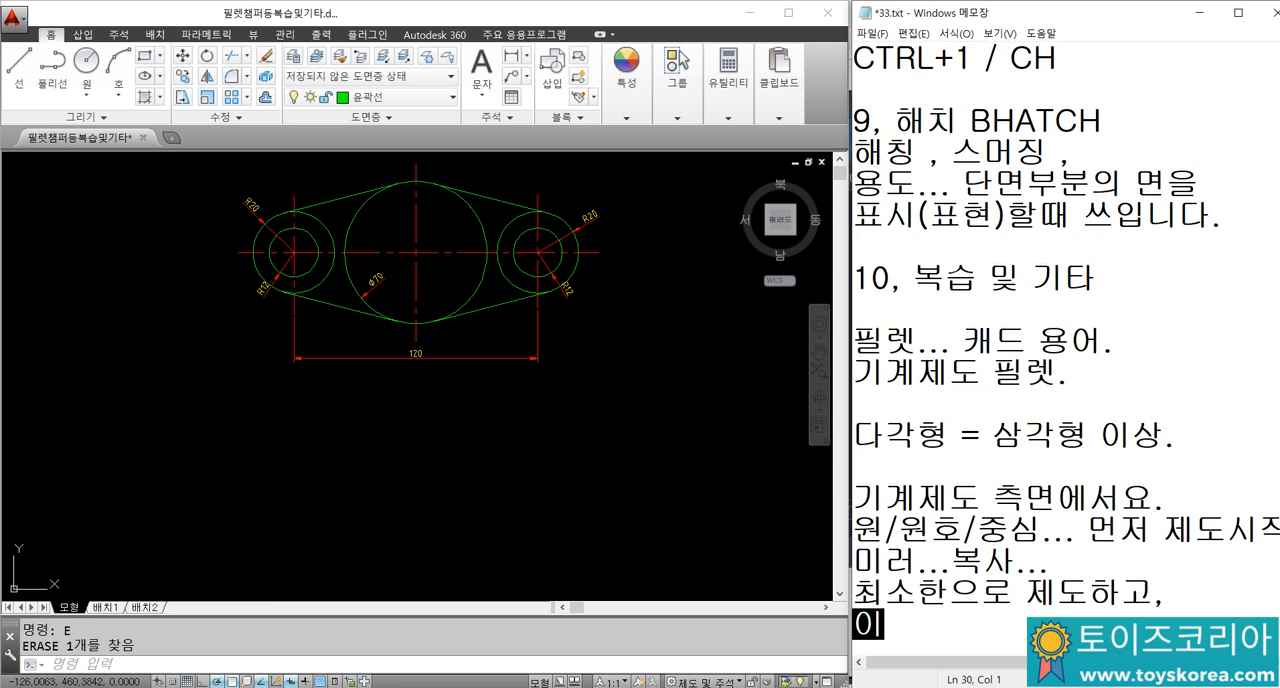
text(그림을 써먹죠)
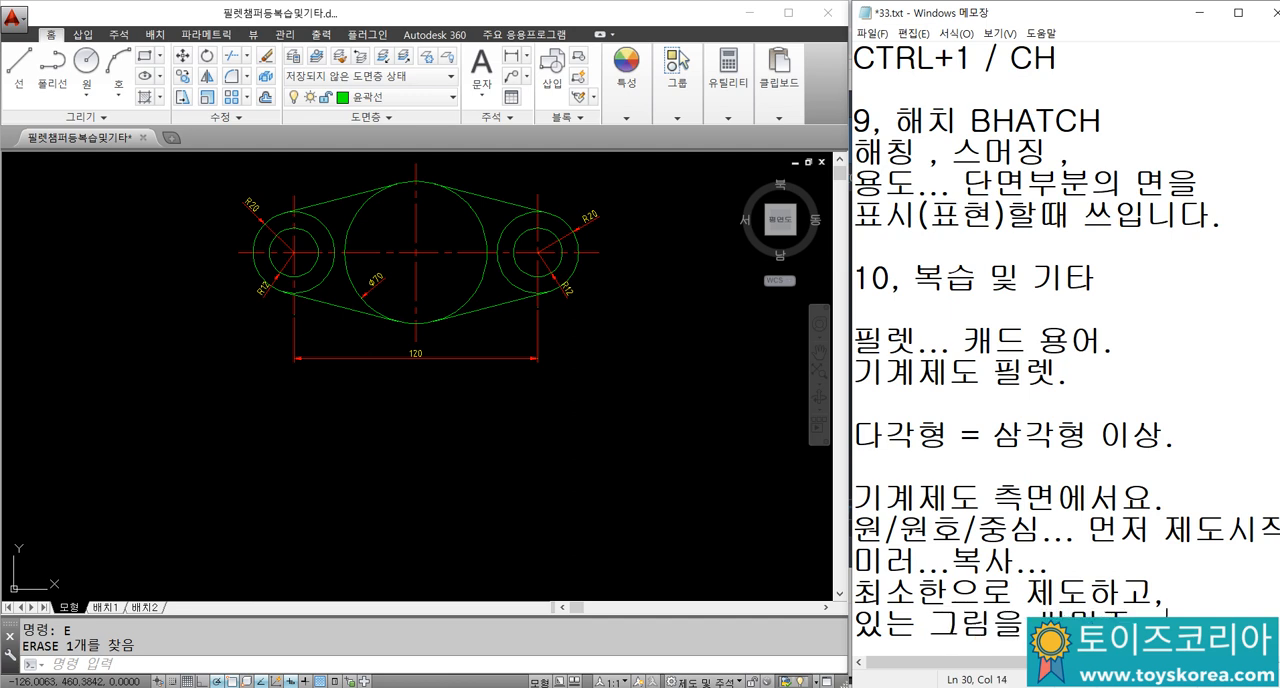
text(...)
key(Return)
Step: Write "최상..." and "시간을 줄이는 방법." on two lines, followed by a blank line
text(최상...)
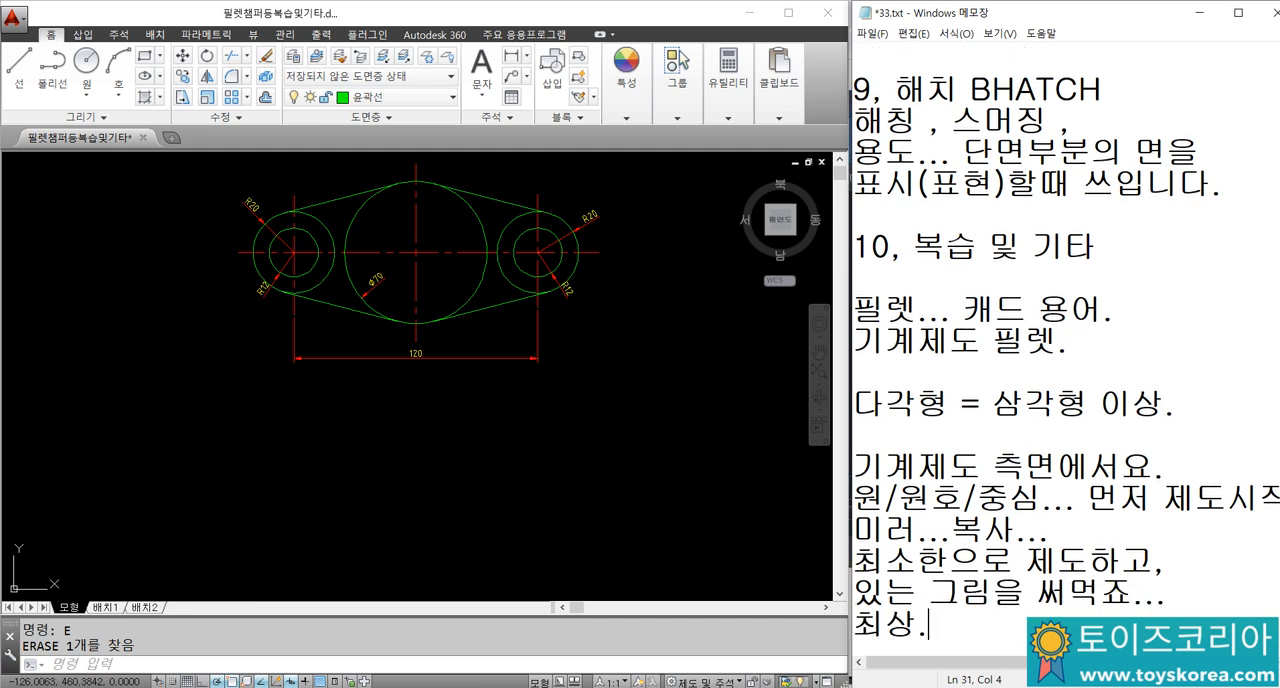
key(Return)
text(시자)
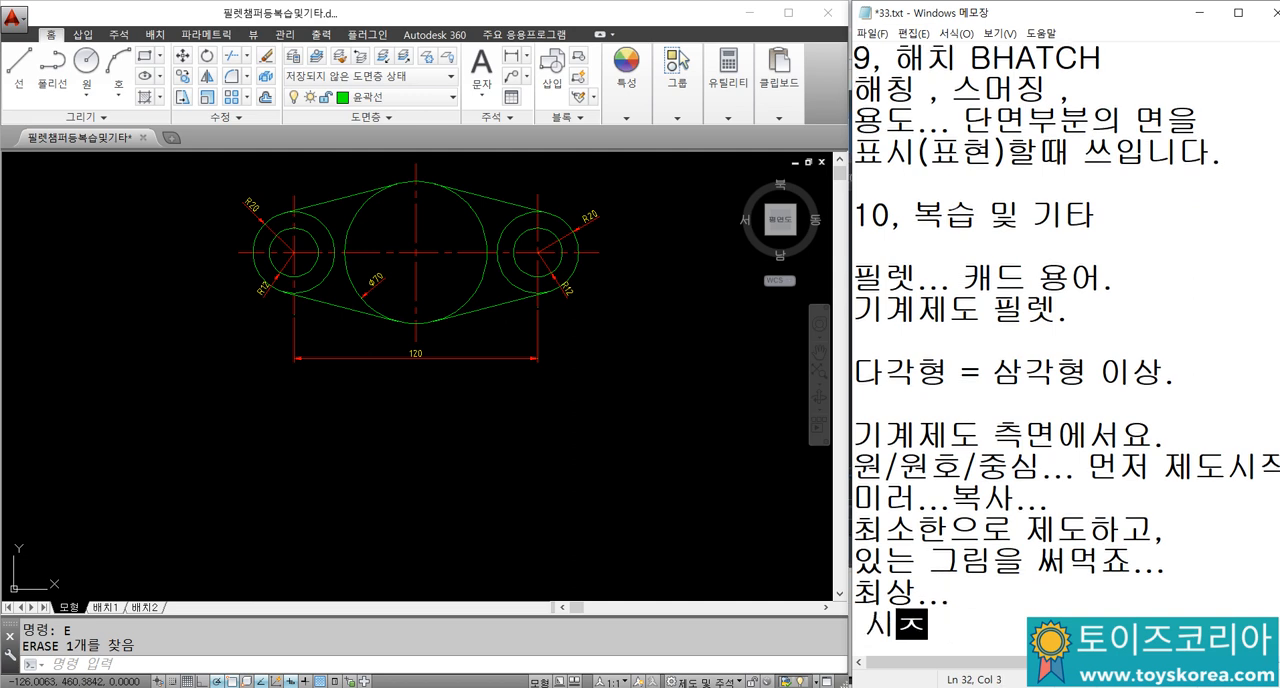
key(BackSpace)
text(간을)
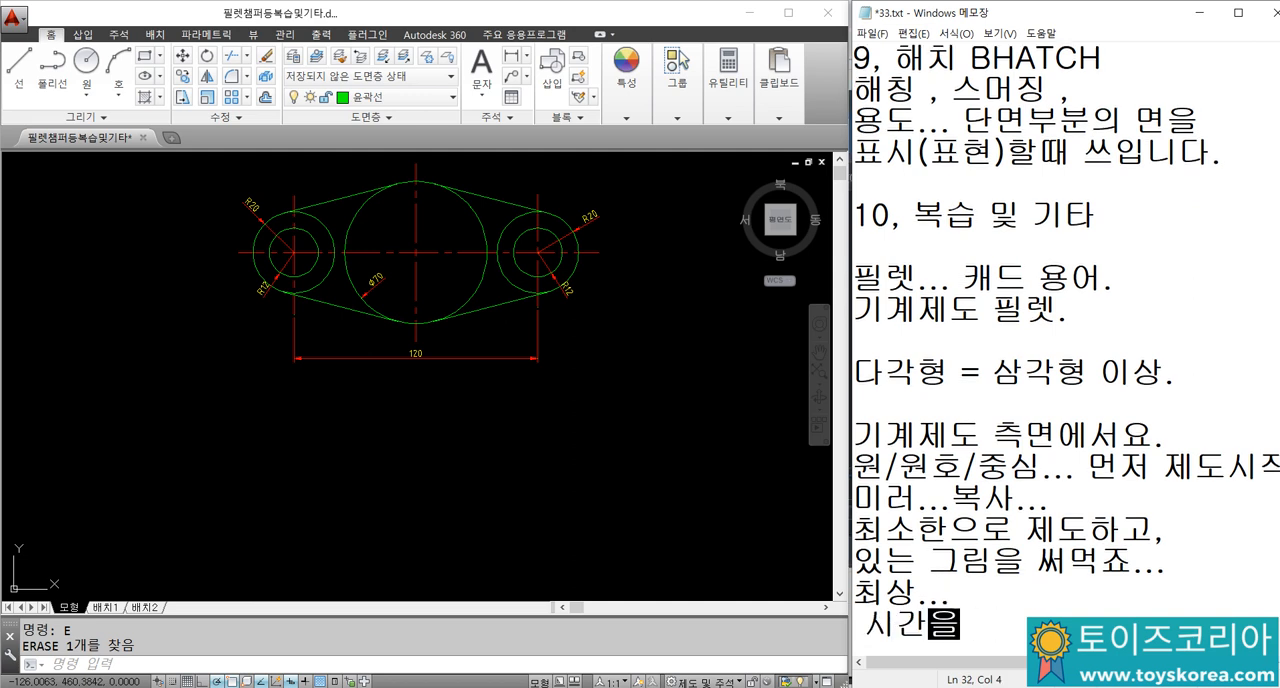
text( 줄이는 )
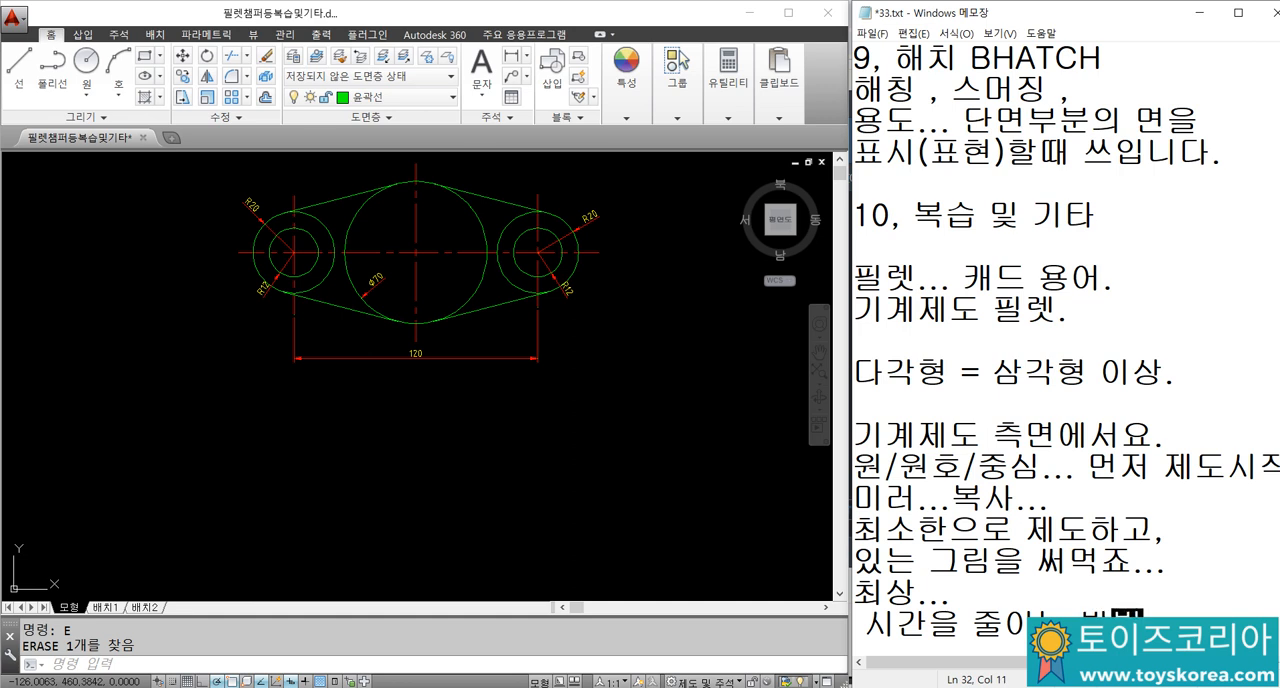
text(방법.)
key(Return)
key(Return)
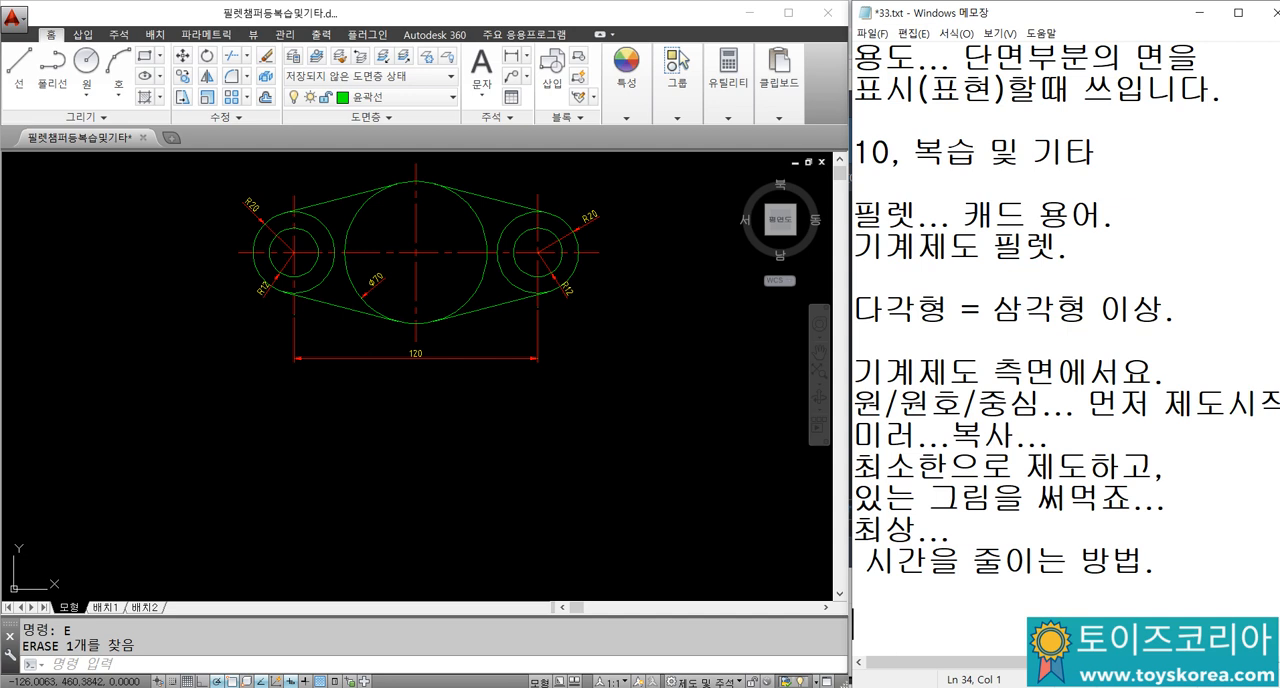
Step: Add a closing note line that begins "실무 = 시간을"
text(실무)
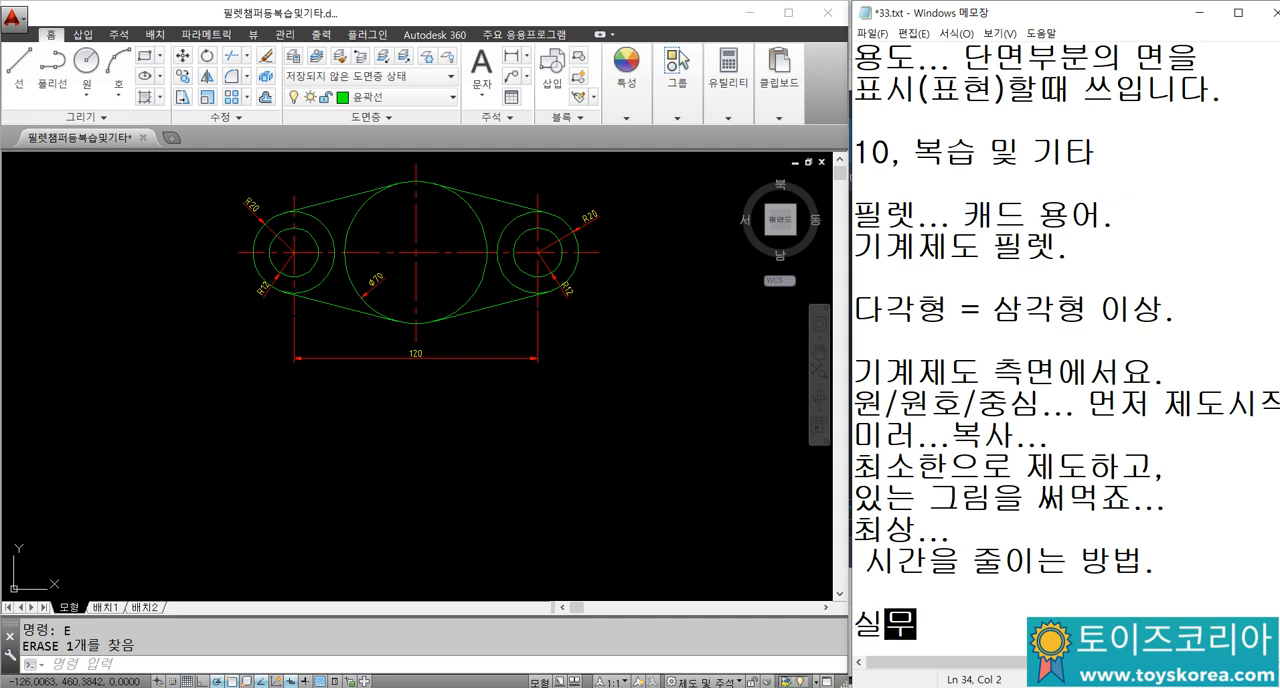
text( = 신간)
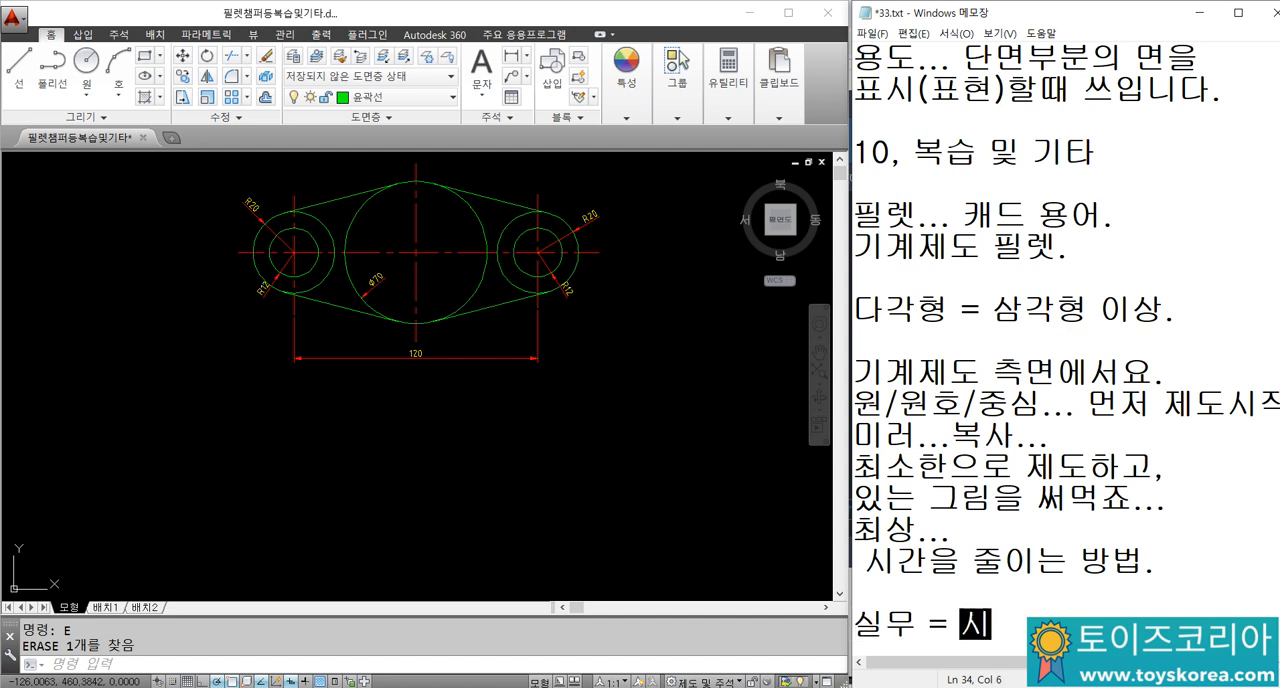
text(시간을 줄이는 기)
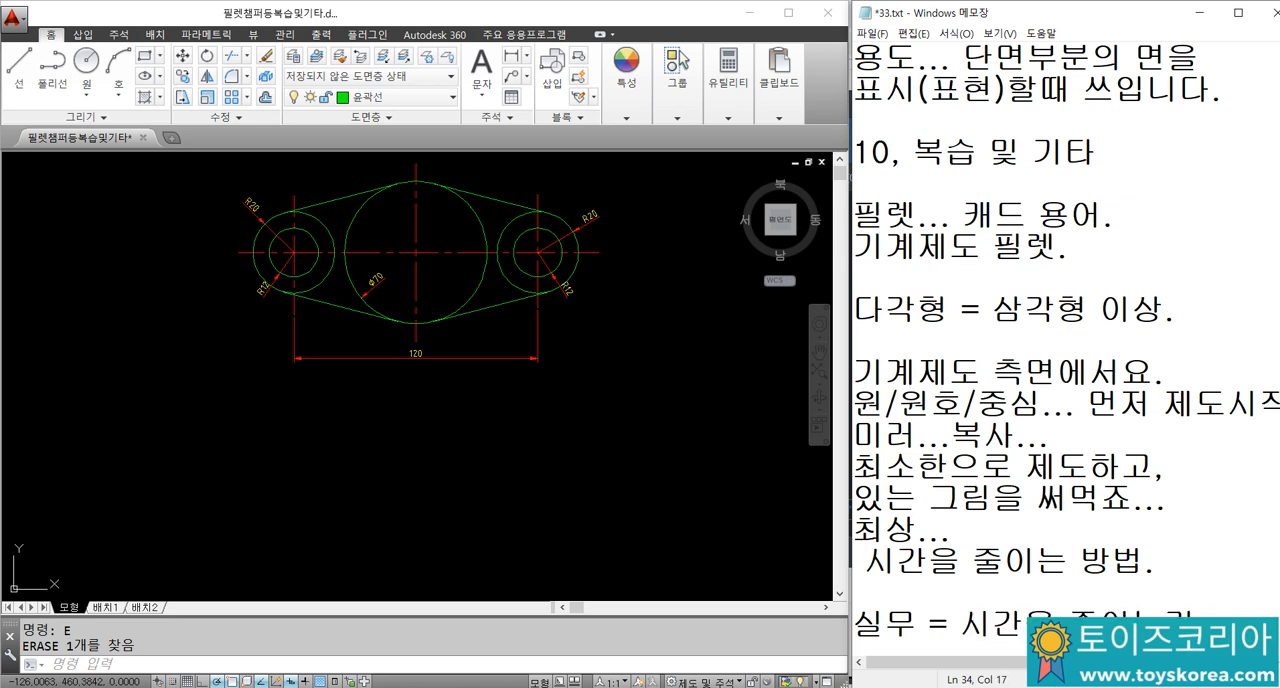
Step: In AutoCAD, draw horizontal and vertical construction lines with XLINE crossing in the empty space below the link part
click(307, 546)
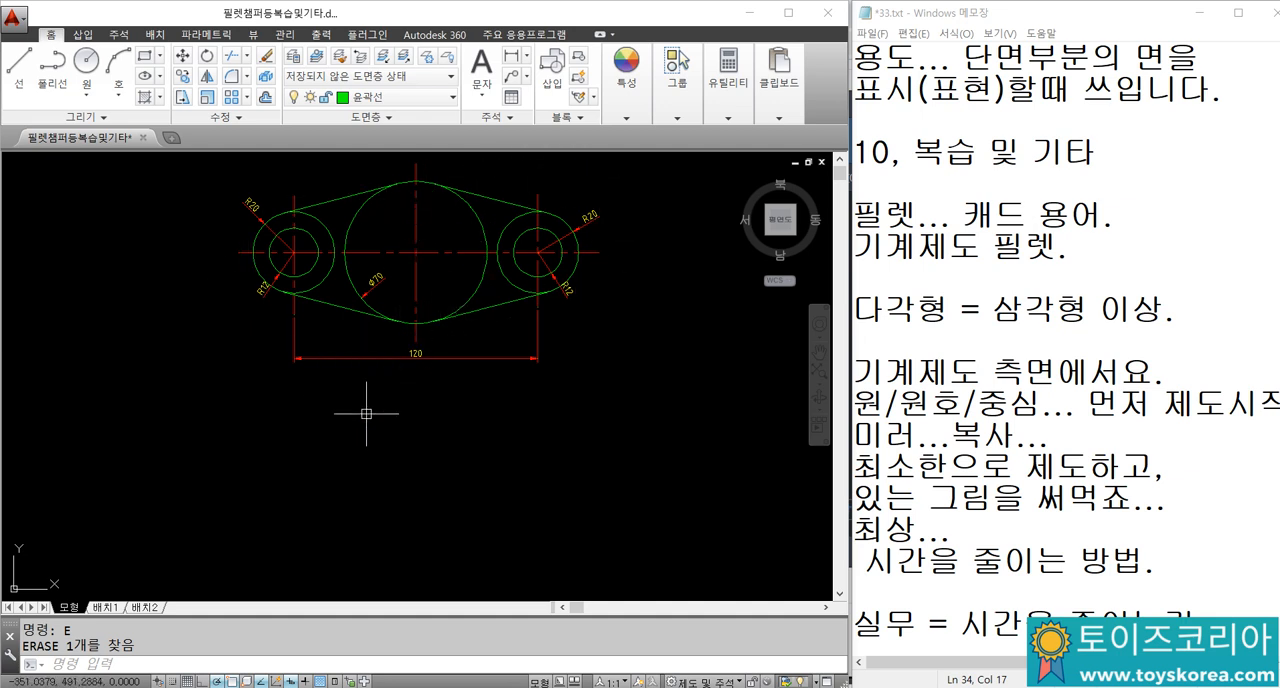
text(XL)
key(Return)
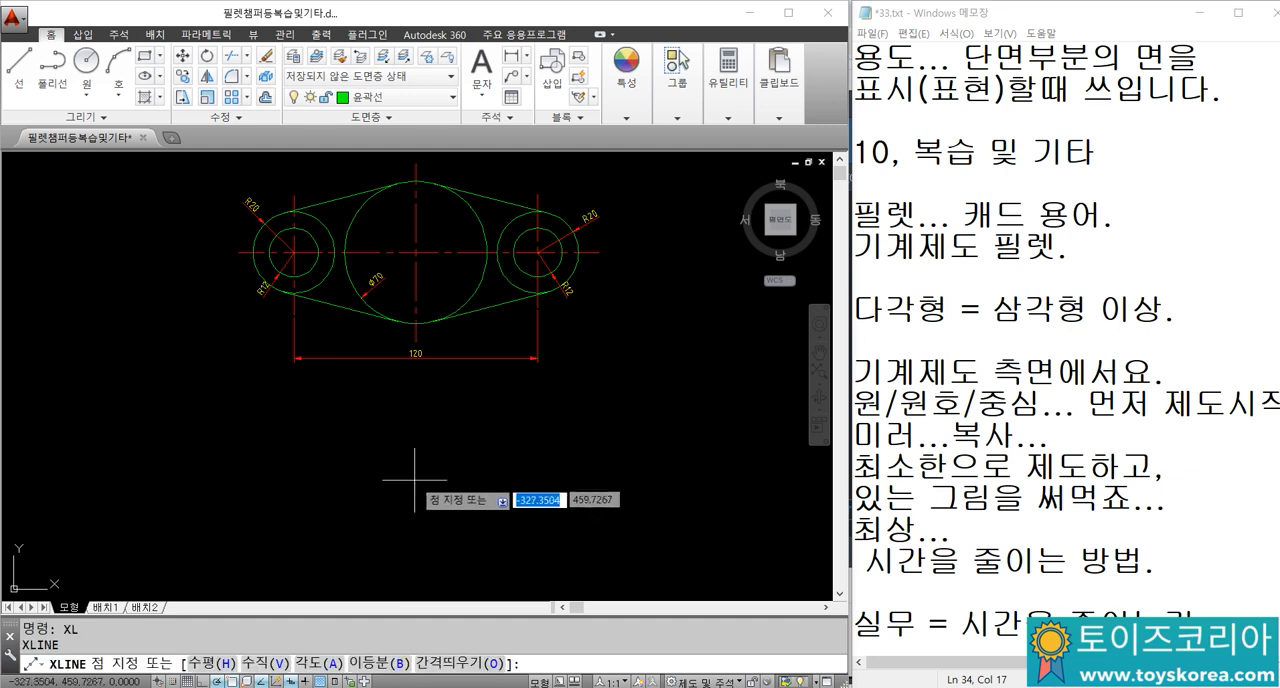
click(425, 493)
click(457, 518)
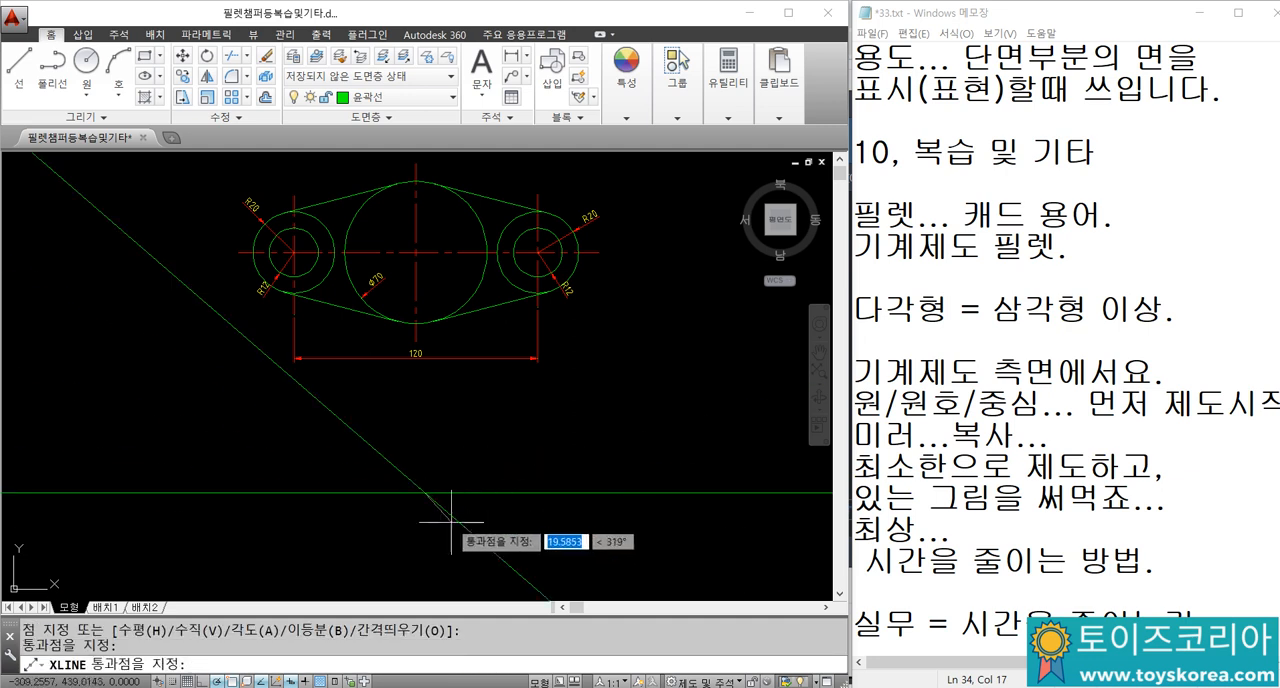
click(425, 538)
key(Return)
Step: Draw a circle of diameter 70 centred on the intersection of the two construction lines
text(c)
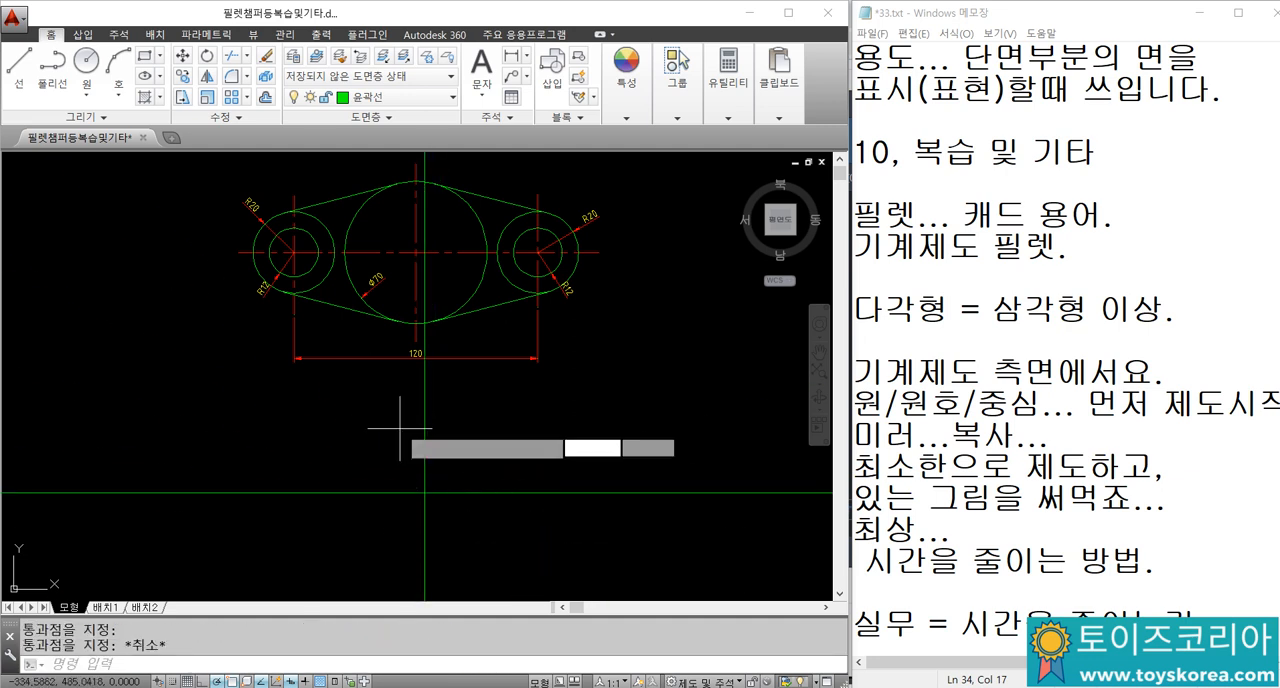
key(Return)
click(427, 490)
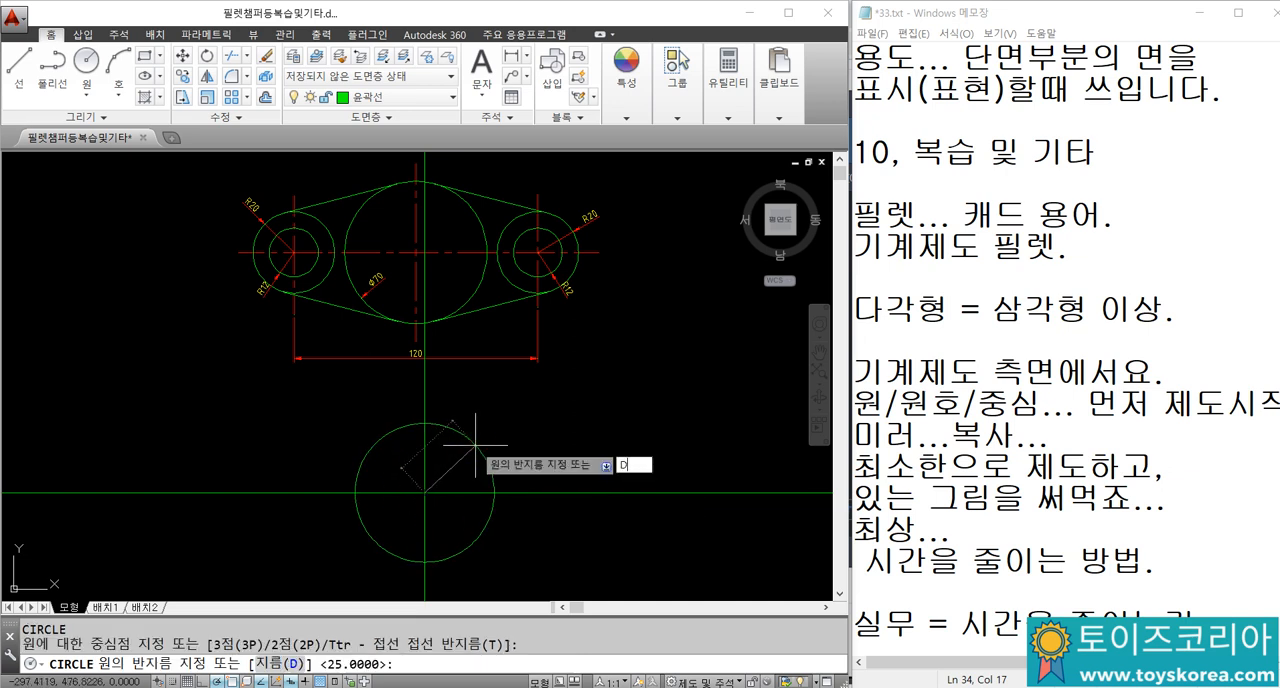
text(d)
key(Return)
text(70)
key(Return)
key(Escape)
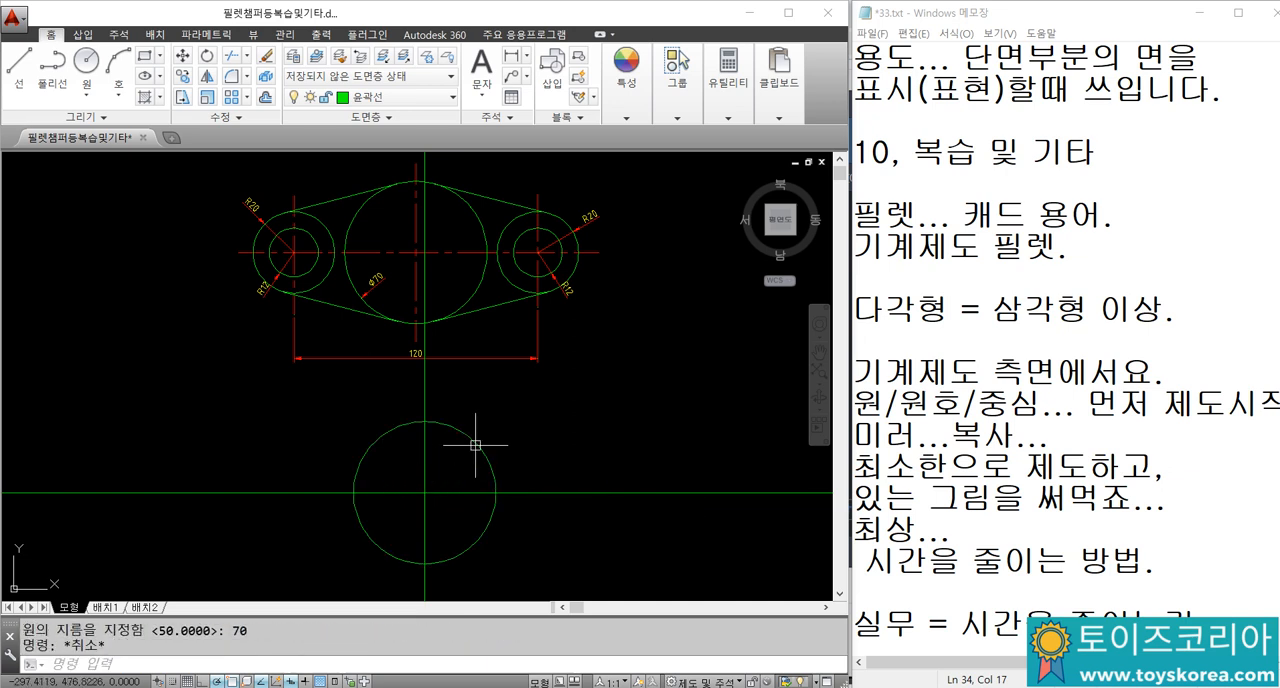
Step: Add a diameter dimension to the new circle, with its text inside the upper-right part of the circle
key(Return)
click(473, 443)
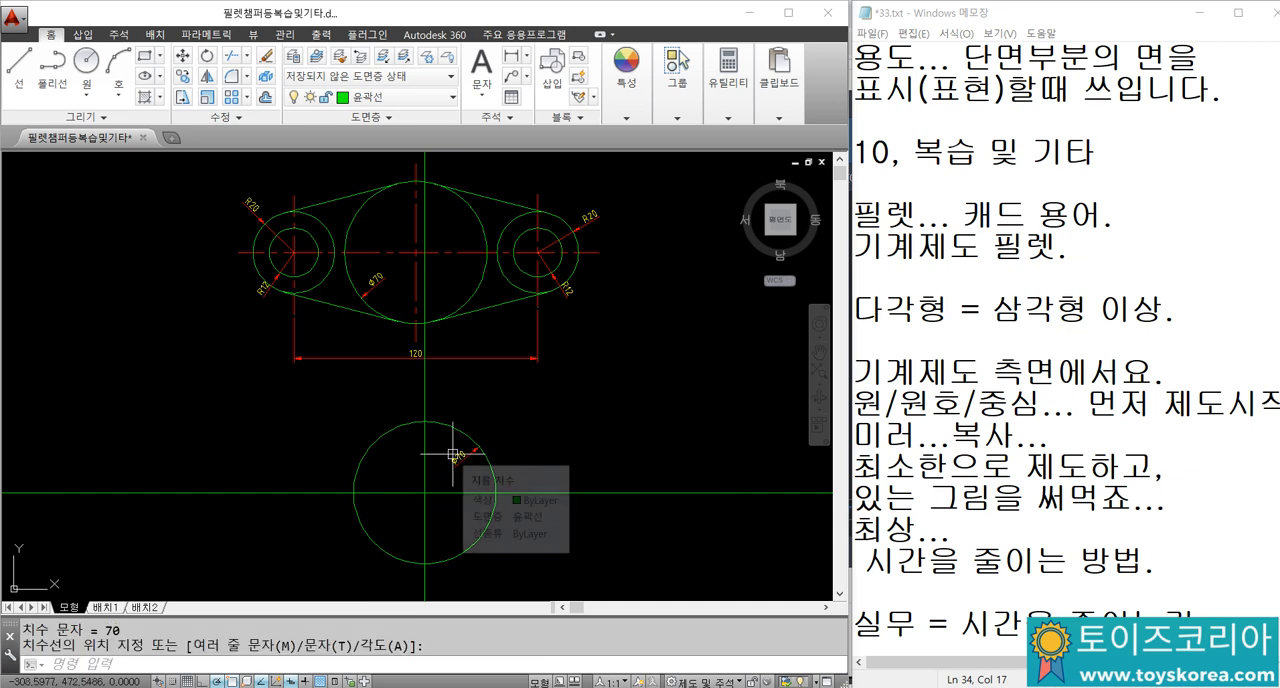
click(454, 456)
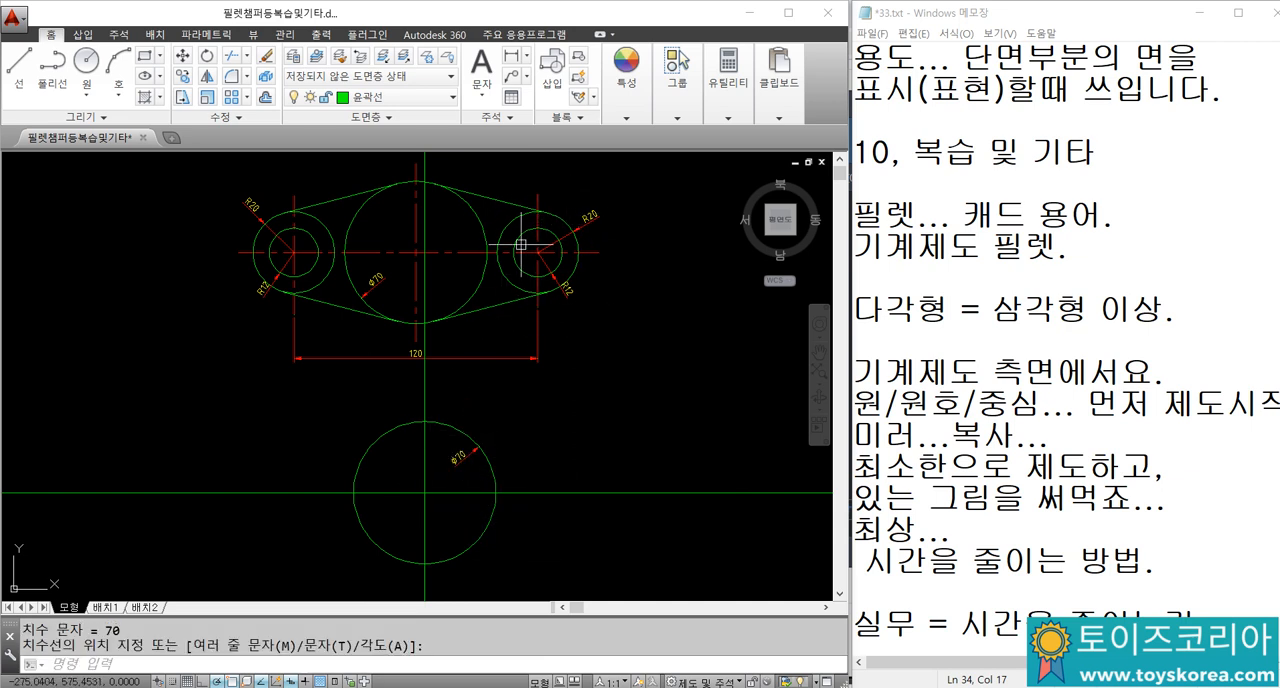
Step: Offset the vertical construction line 60 to the right of the circle's centre
text(o)
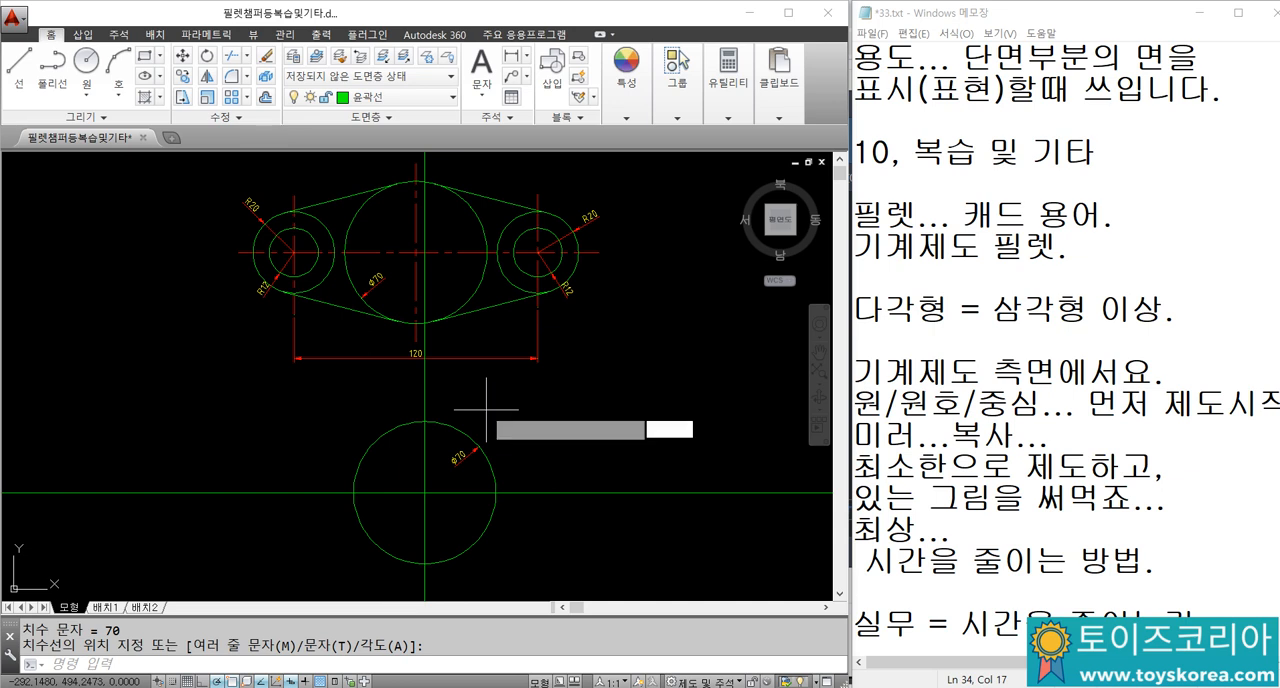
key(Return)
text(60)
key(Return)
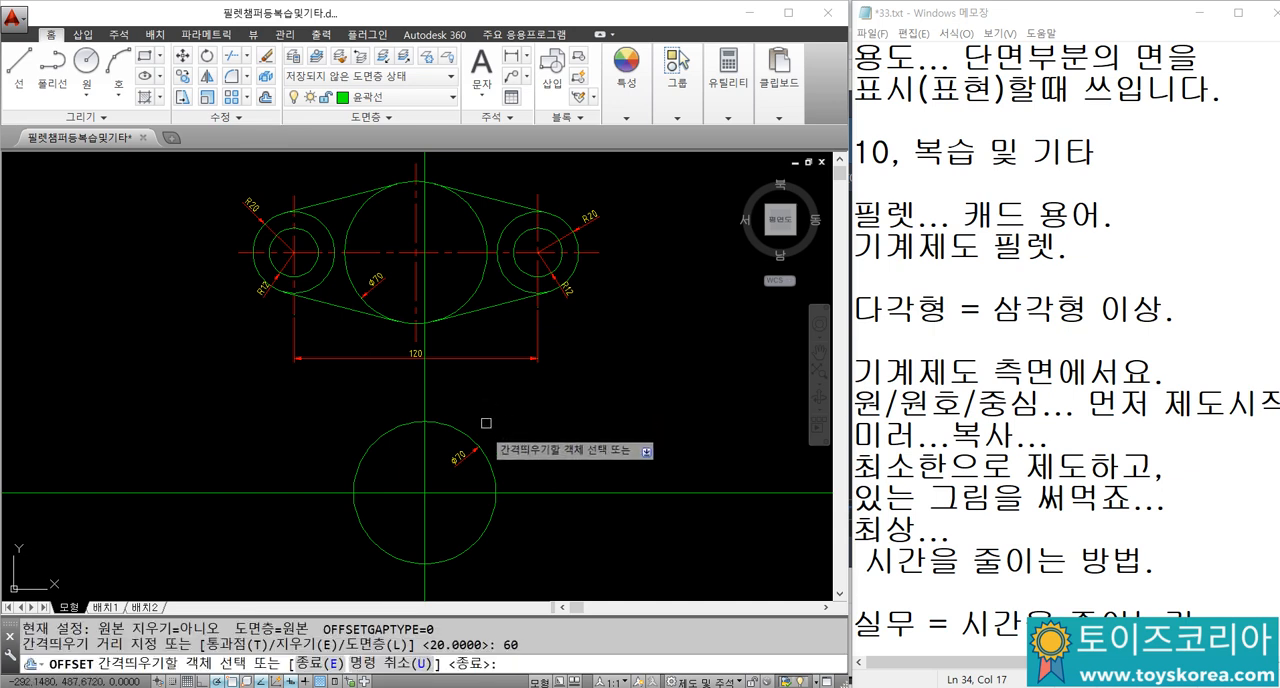
click(425, 470)
click(540, 444)
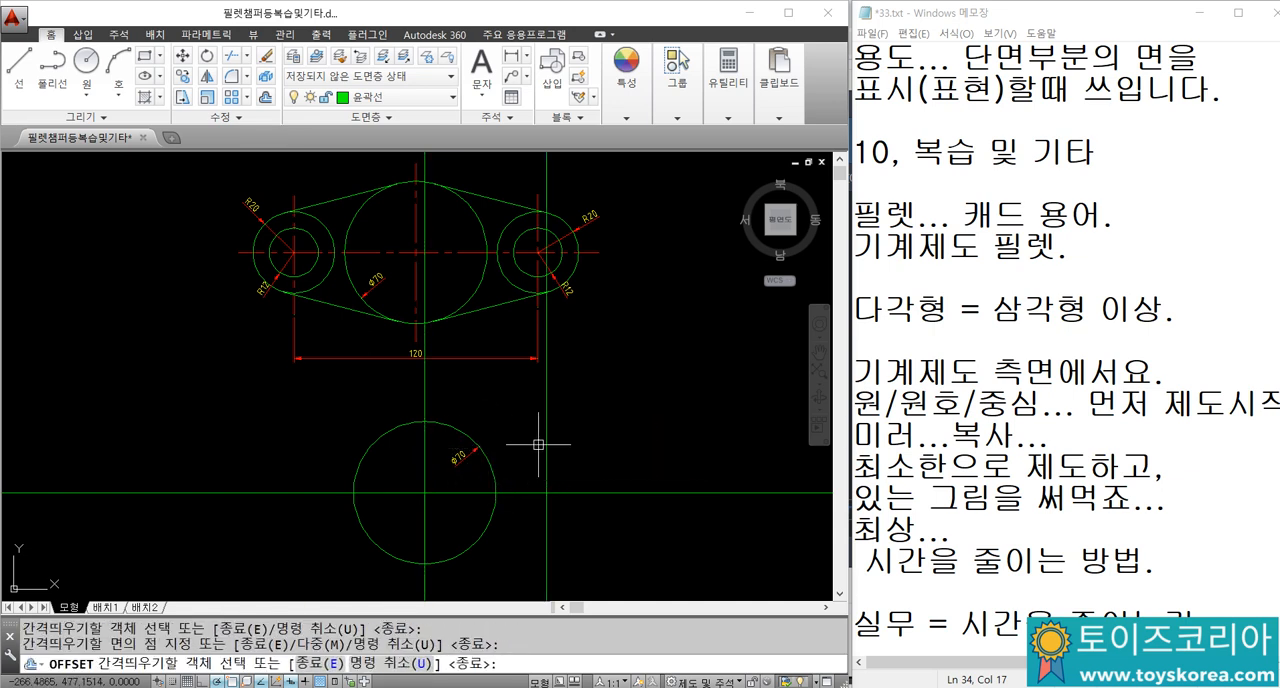
key(Escape)
Step: Check the horizontal distance between the two vertical construction lines with DIMLINEAR, without placing the dimension
text(DLI)
key(Return)
click(547, 408)
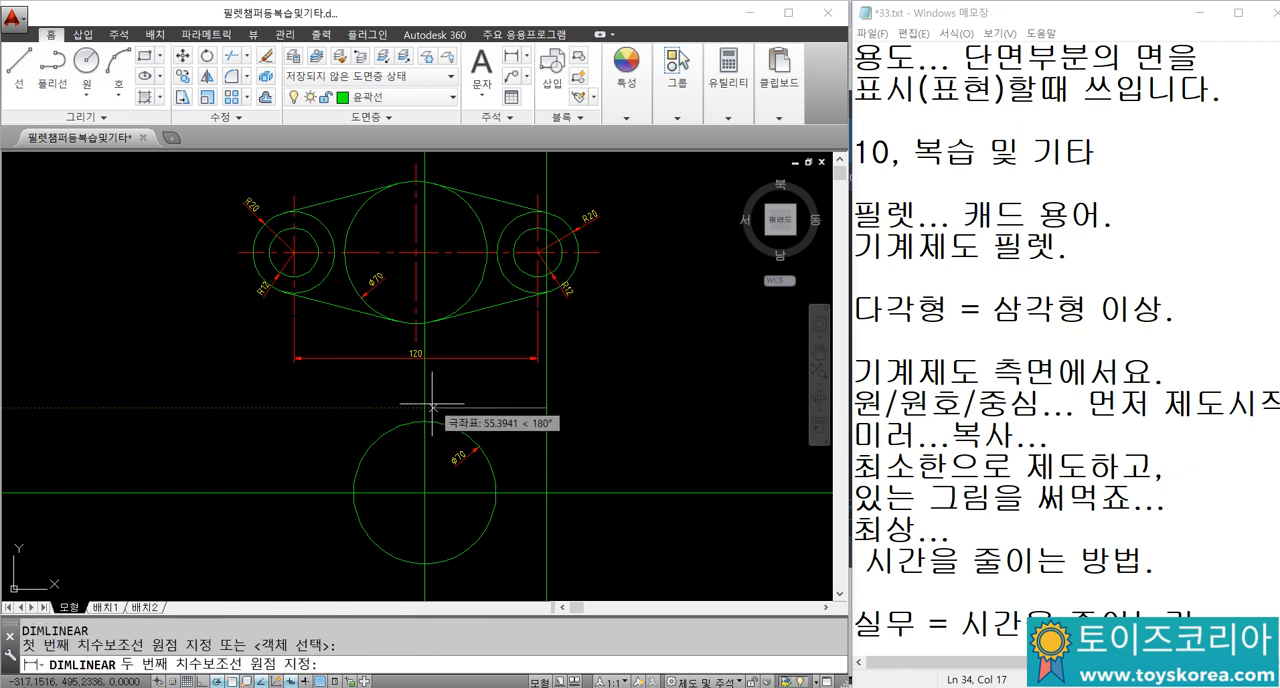
click(425, 407)
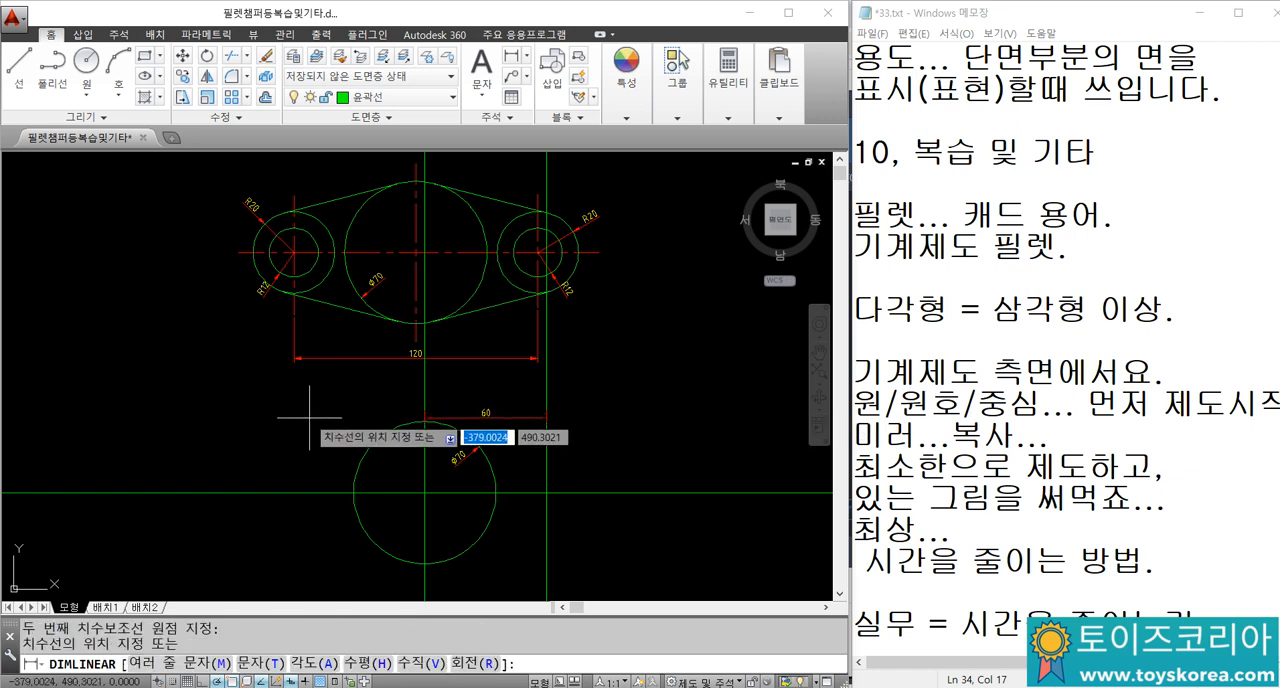
key(Escape)
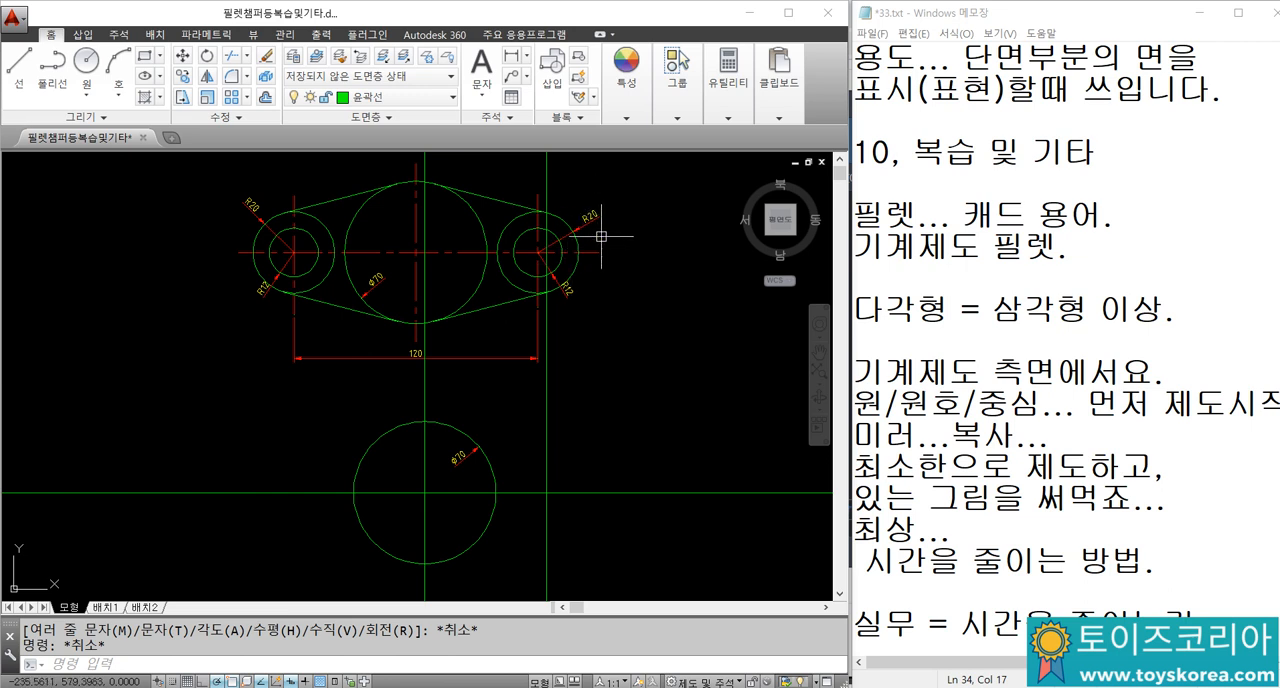
Step: Draw a circle of radius 12 centred where the offset vertical line crosses the horizontal construction line
text(c)
key(Return)
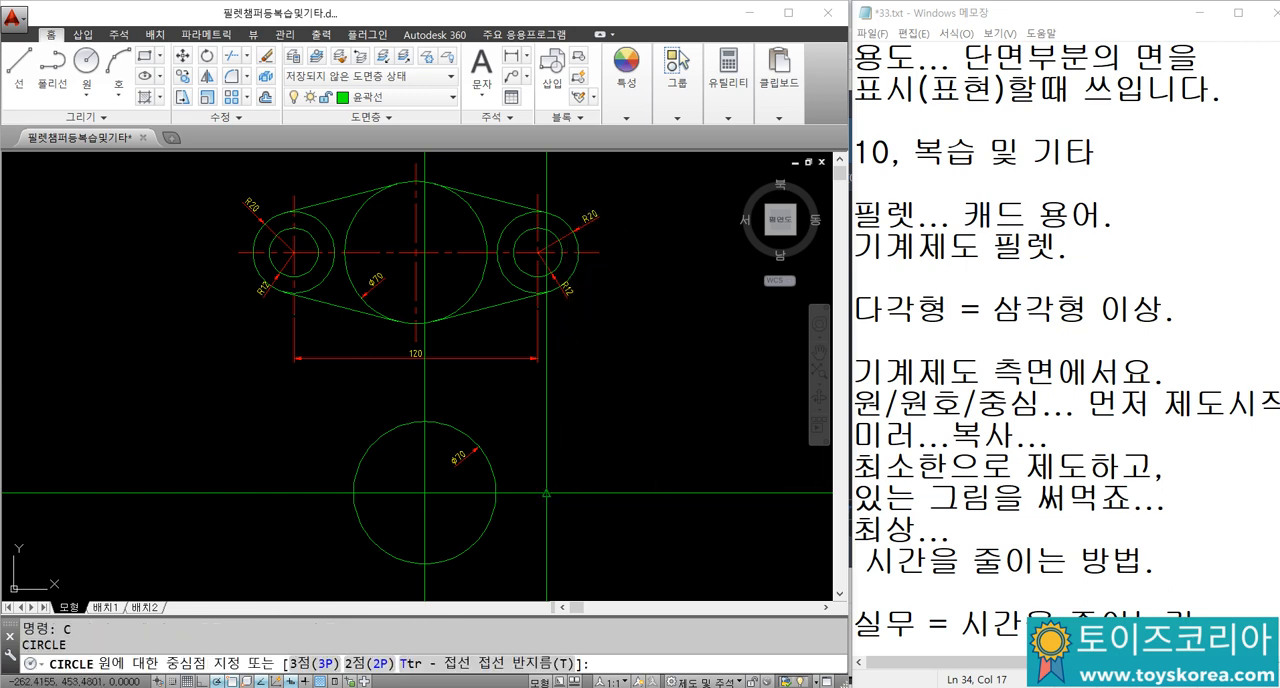
click(546, 493)
text(12)
key(Return)
Step: Draw a circle of radius 20 concentric with the radius 12 circle
text(c)
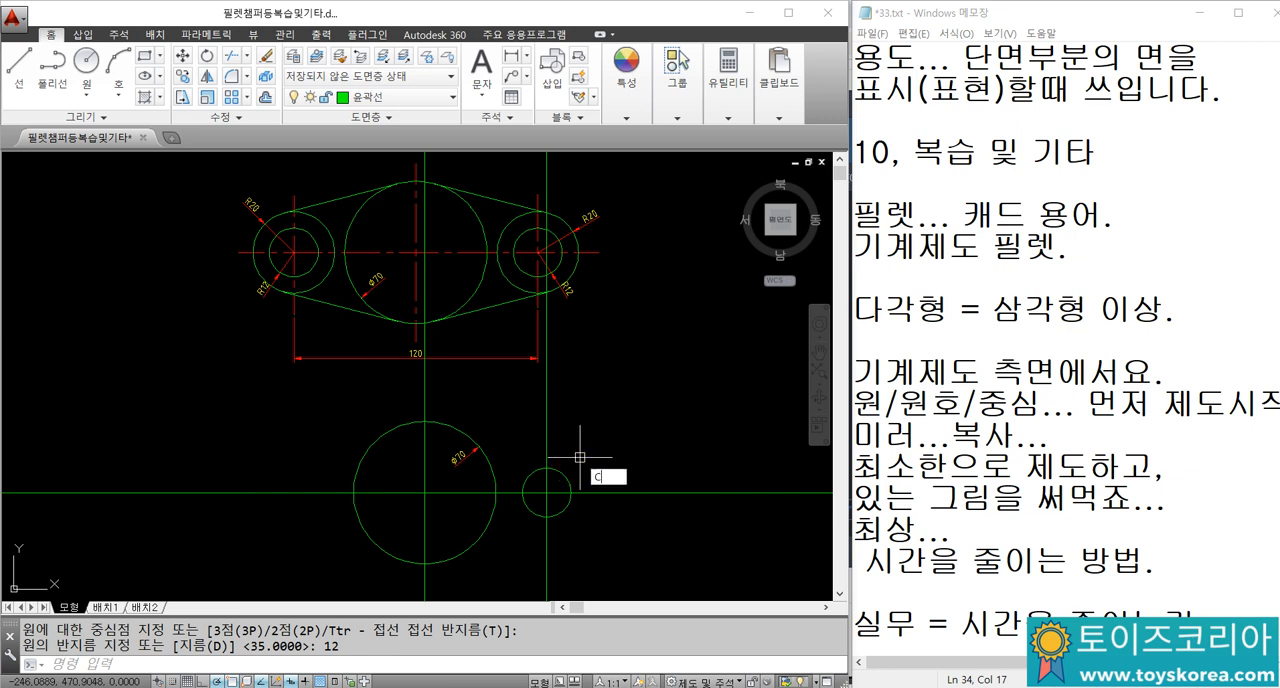
key(Return)
click(546, 493)
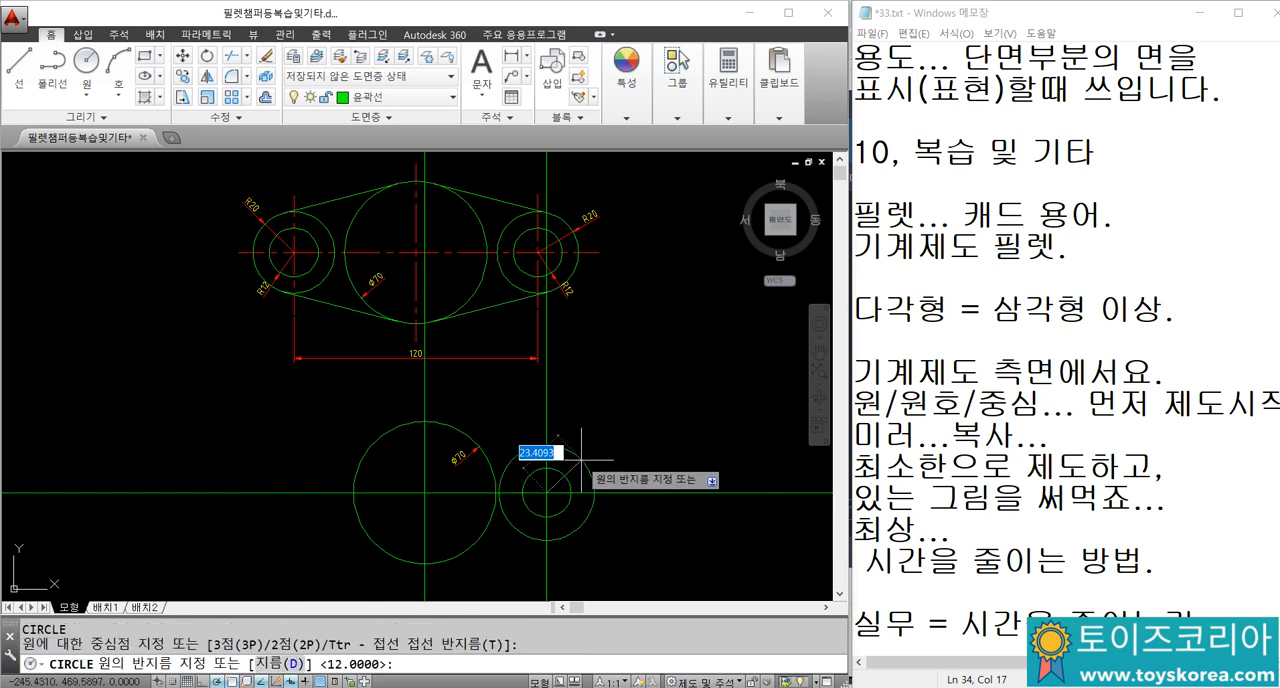
text(20)
key(Return)
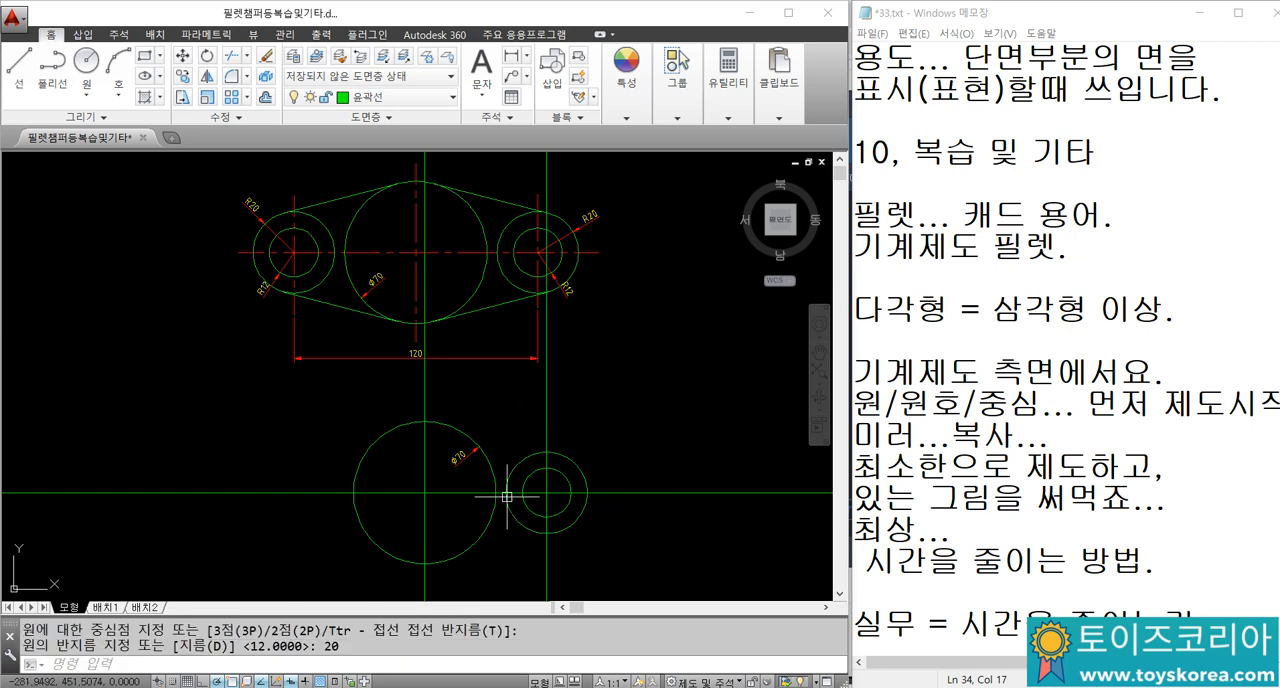
key(Escape)
middle_drag(478, 473, 497, 431)
click(467, 461)
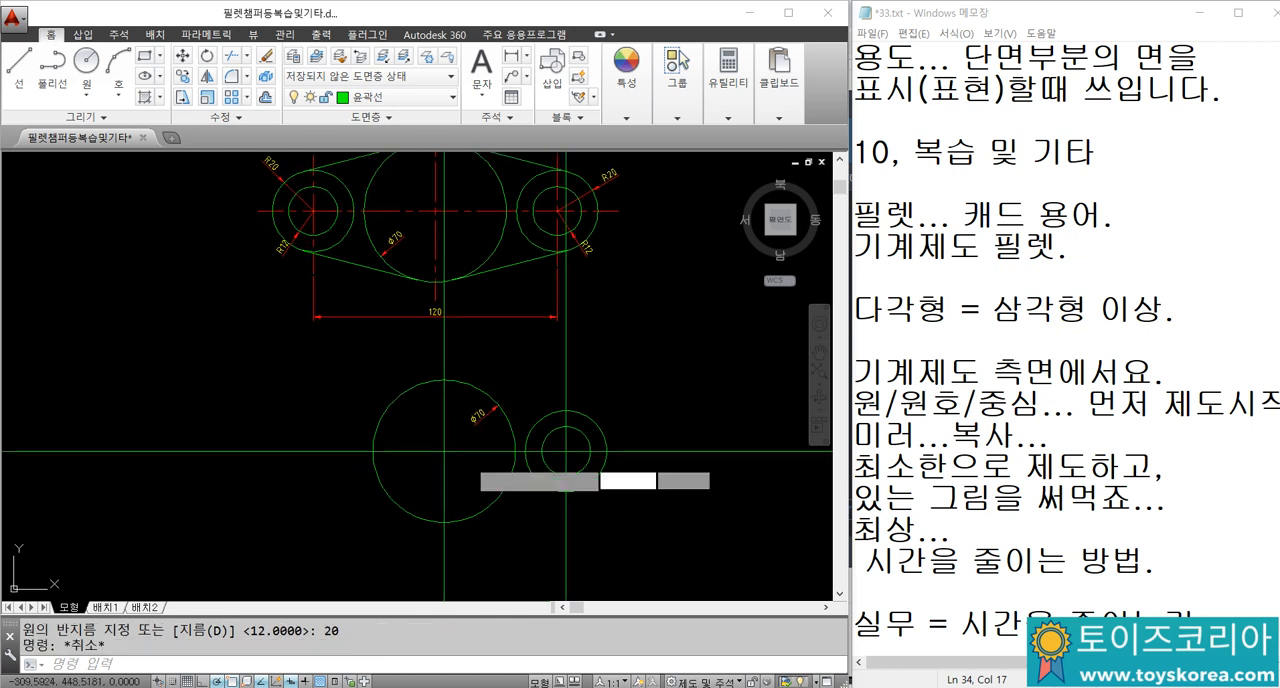
click(437, 438)
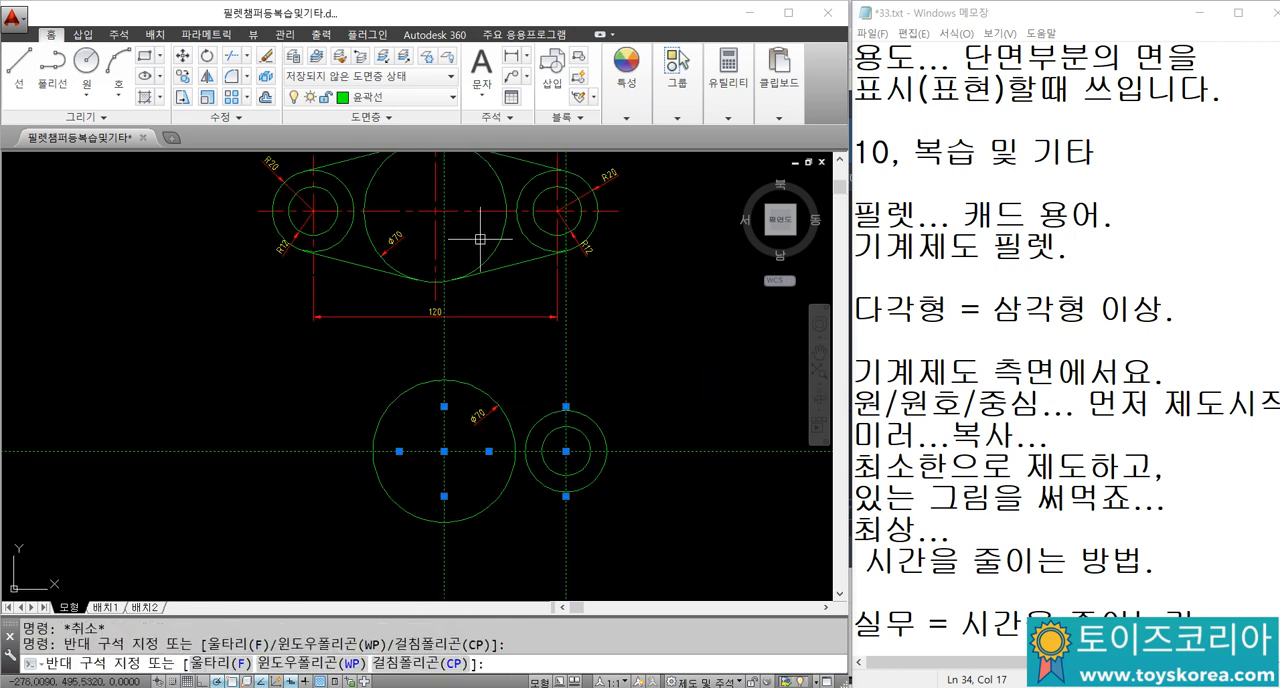
key(Escape)
key(Escape)
middle_drag(544, 355, 540, 366)
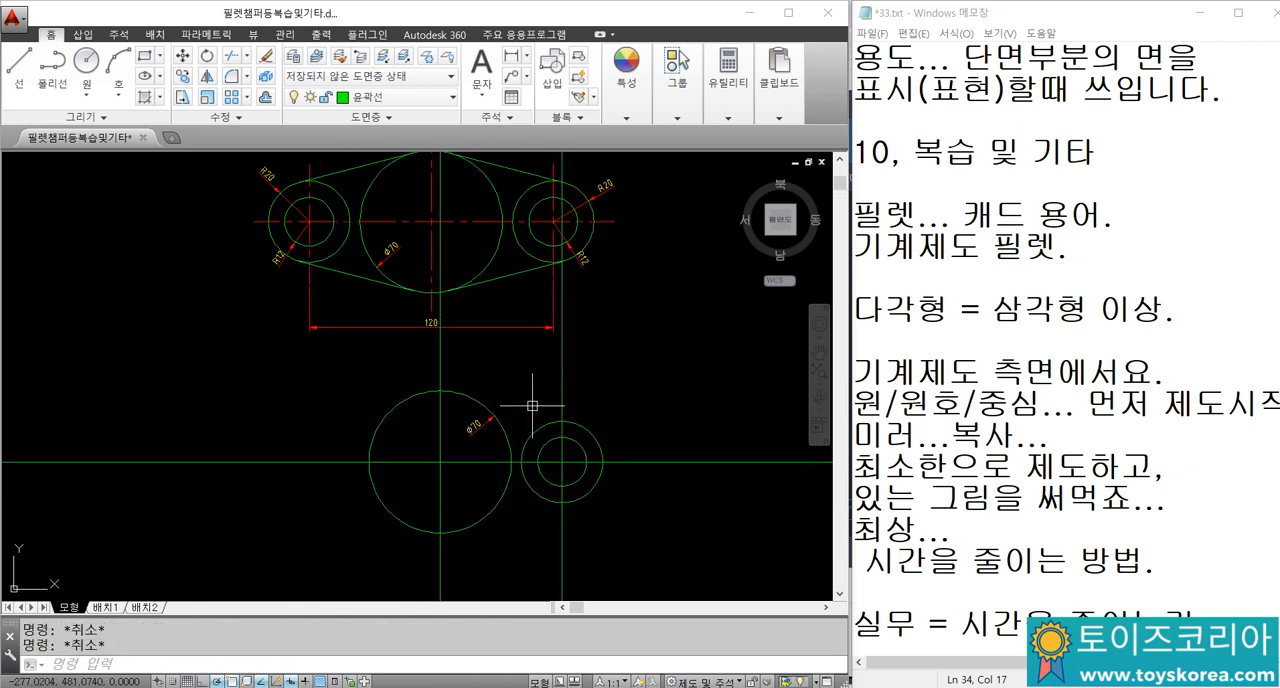
Step: In Notepad, add the note "선 정리...는 마지막에... 완성." below the last line, followed by blank lines
click(1226, 609)
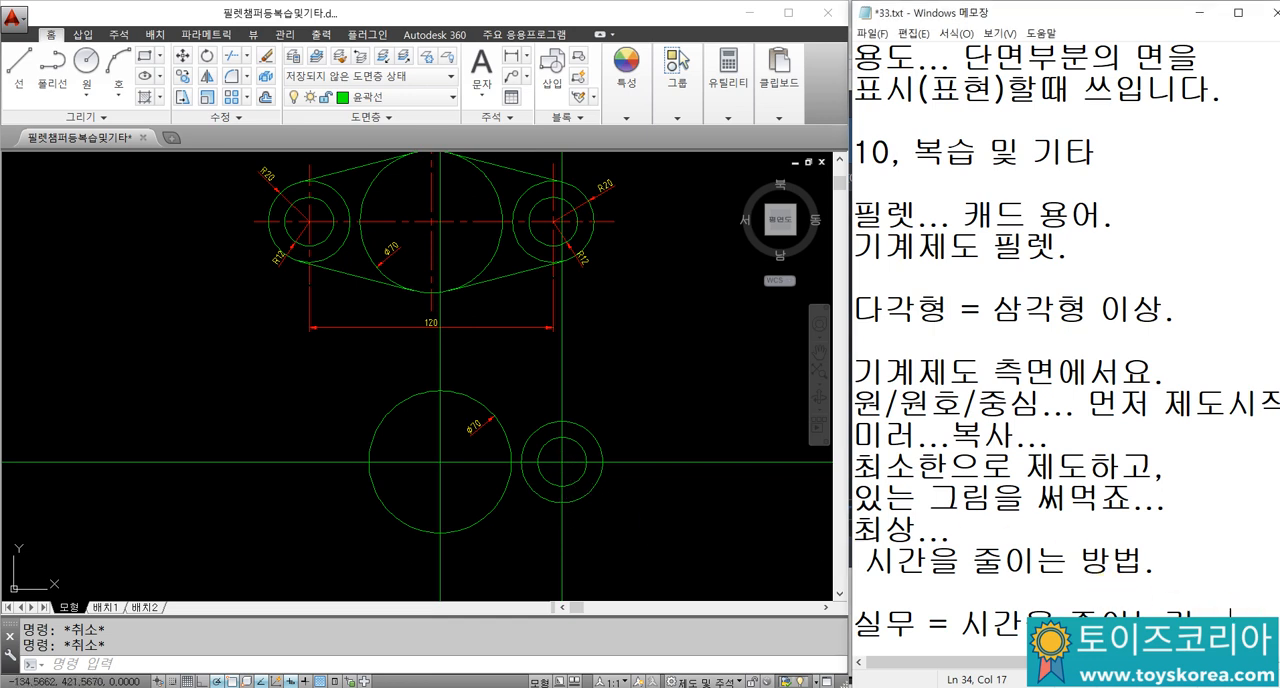
key(Return)
key(Return)
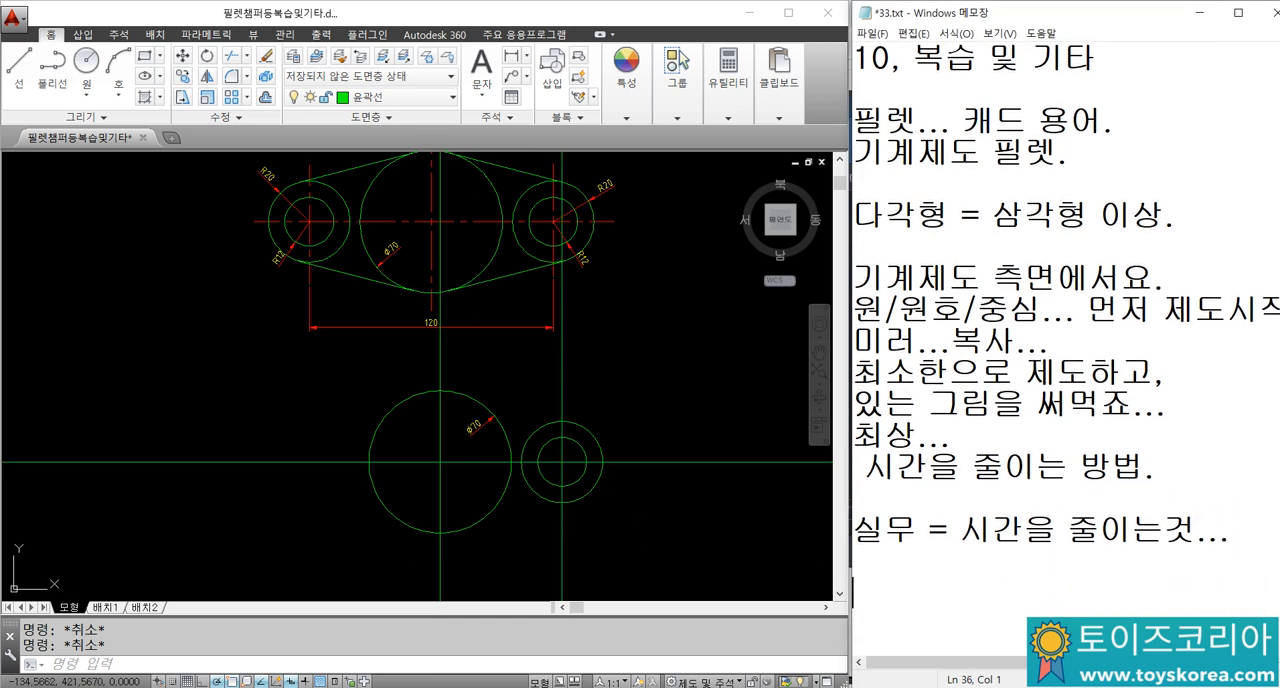
text(선 정리..)
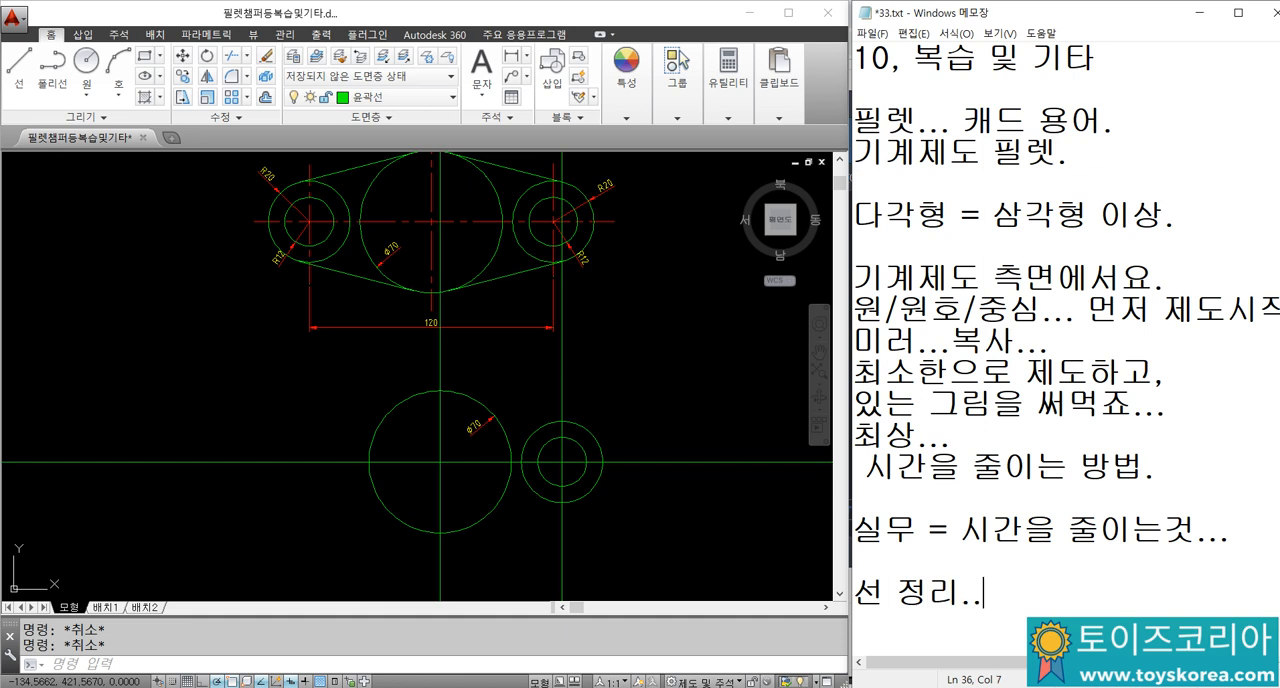
text(.는 마지막에)
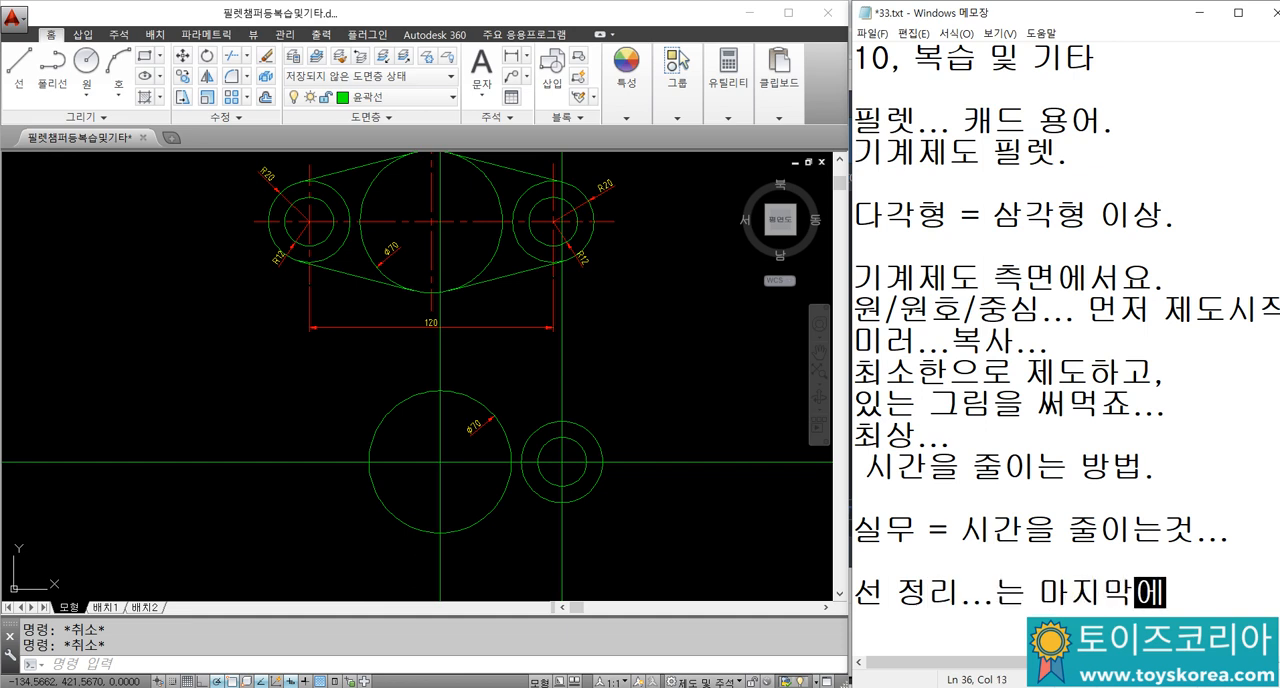
text(... 완성.)
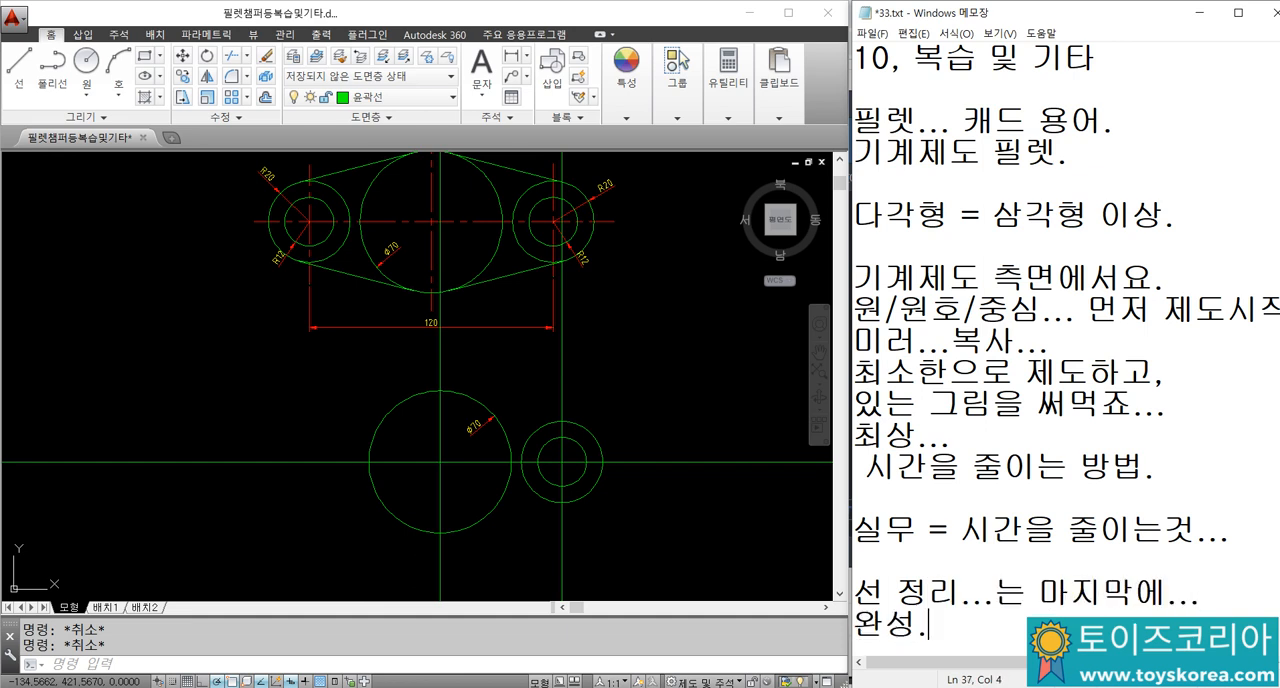
key(Return)
key(Return)
key(Return)
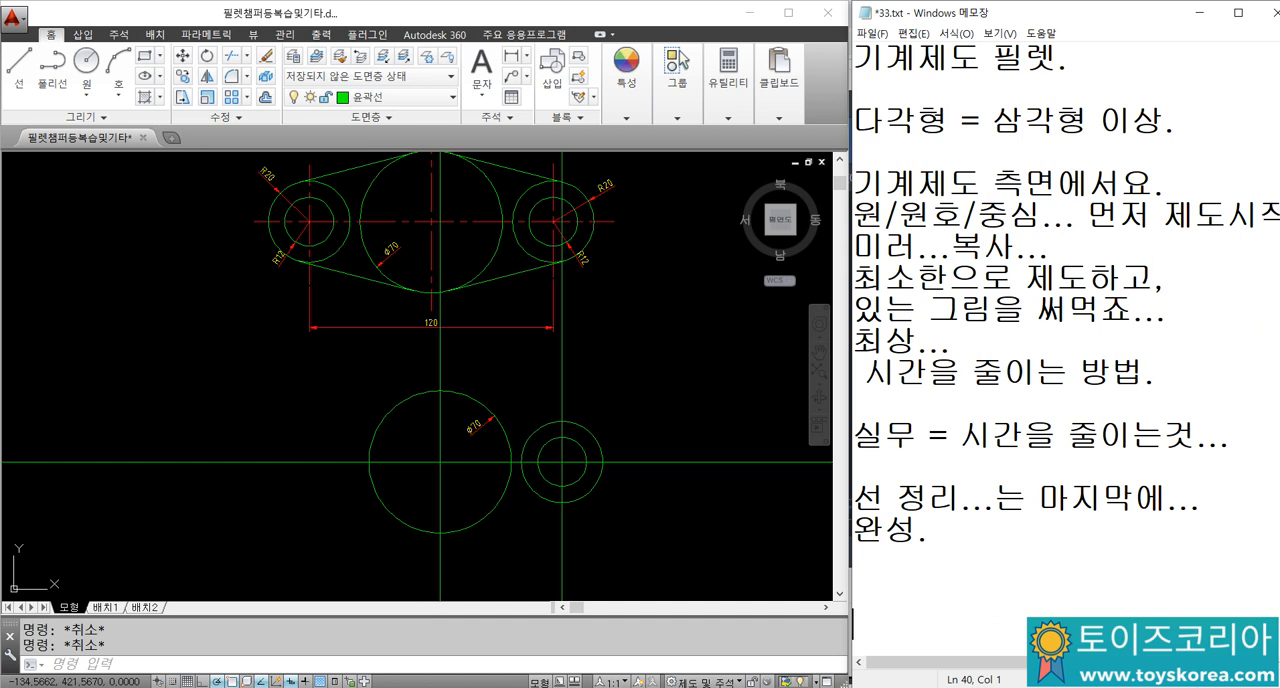
scroll(853, 593, up, 1)
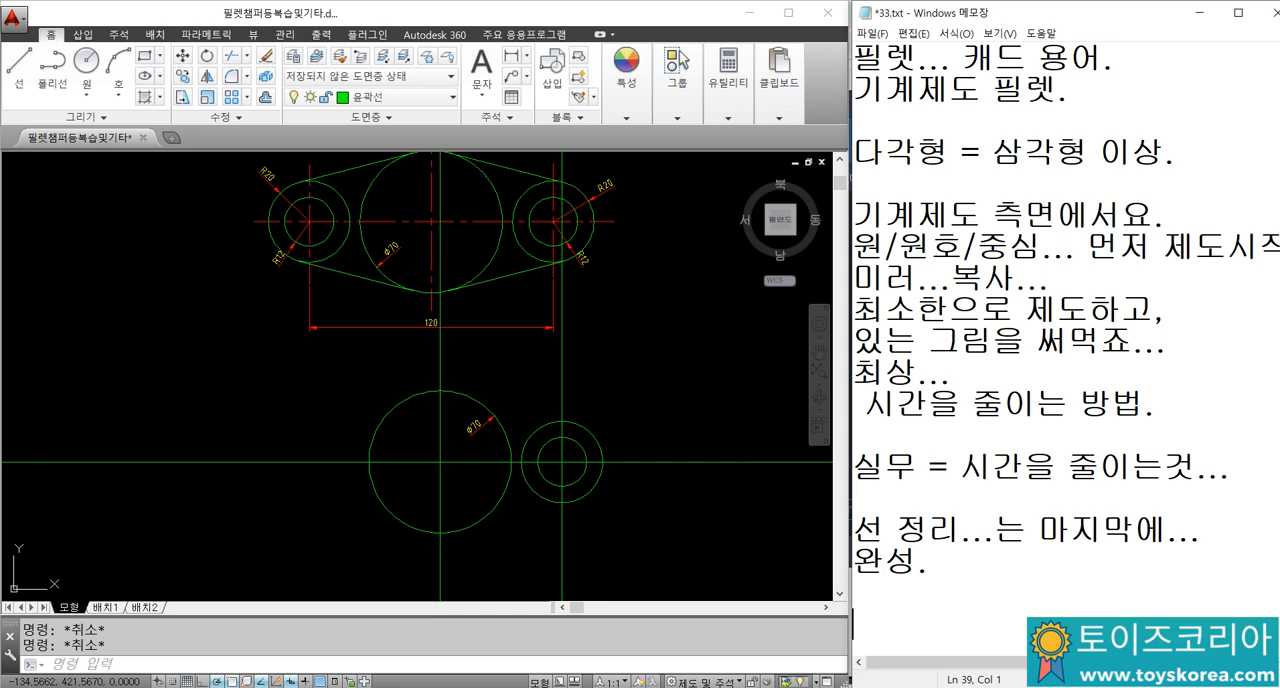
Step: In AutoCAD, examine how the slanted outer lines of the original link part meet the diameter 70 and R20 circles
click(656, 488)
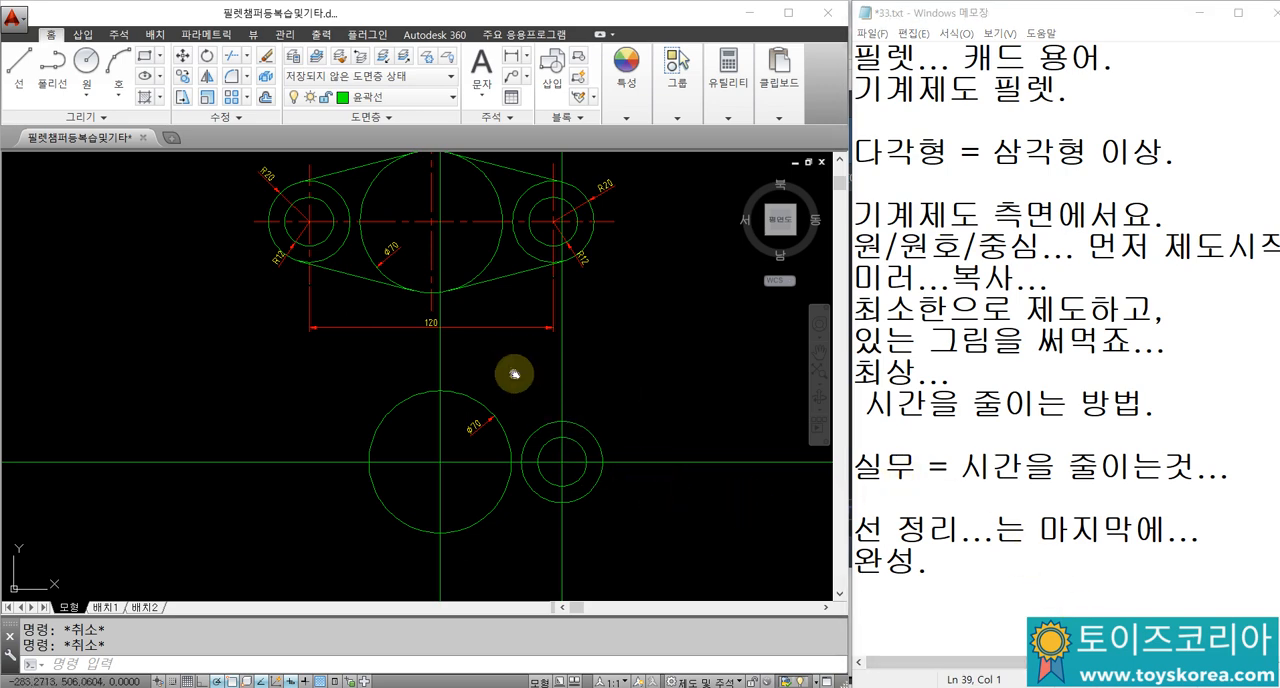
middle_drag(514, 372, 513, 466)
scroll(470, 247, up, 2)
scroll(468, 235, up, 5)
scroll(470, 250, down, 3)
click(509, 270)
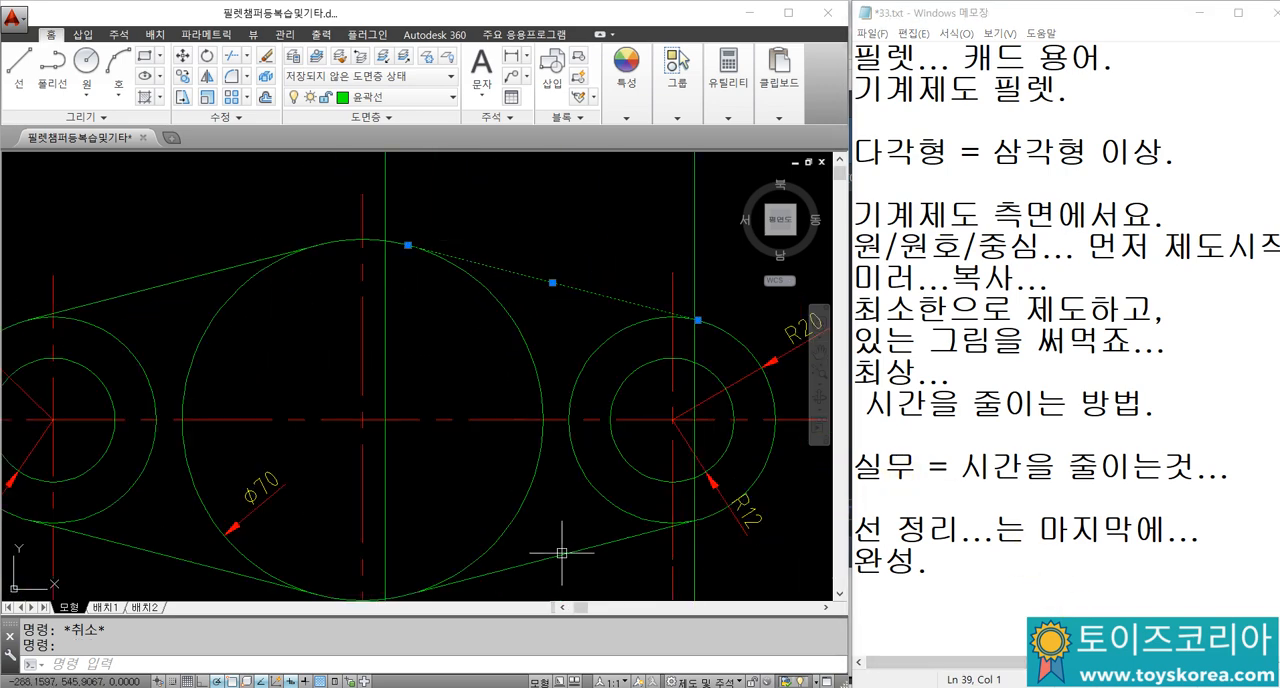
click(564, 555)
key(Escape)
click(467, 275)
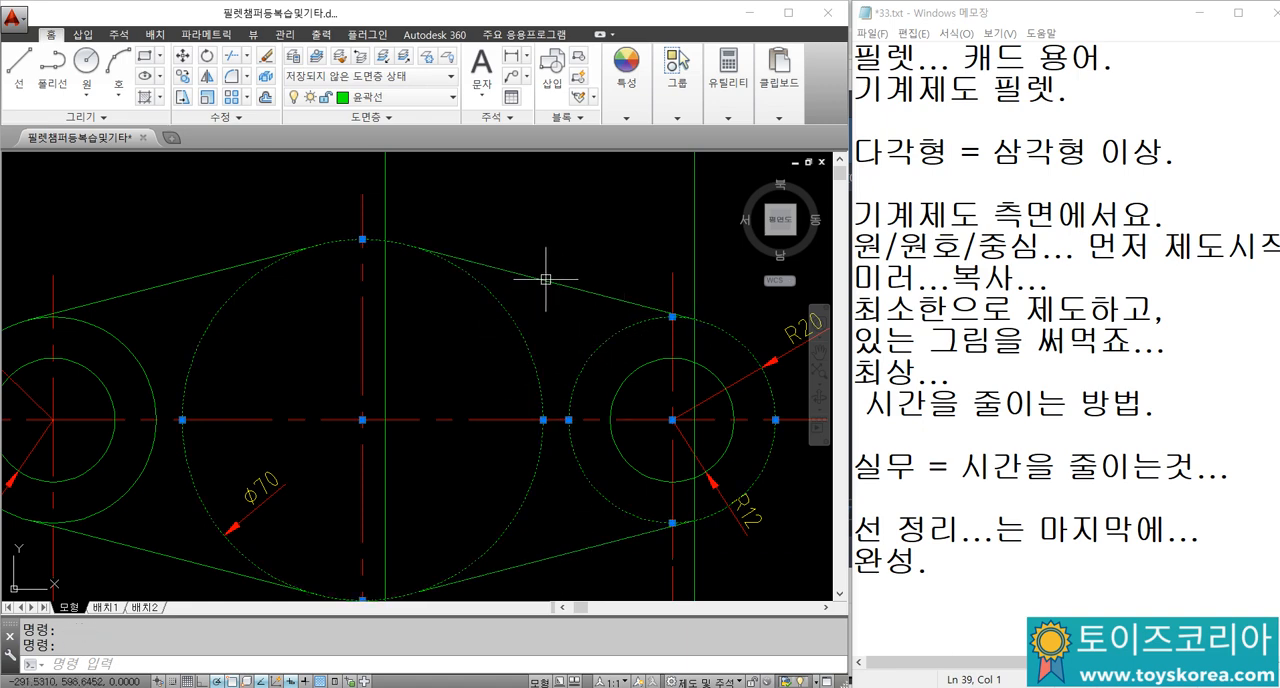
key(Escape)
Step: Try to join the upper edges of the new diameter 70 and radius 20 circles with a plain line, without tangent snaps
scroll(562, 269, down, 3)
scroll(520, 440, down, 1)
scroll(528, 386, up, 3)
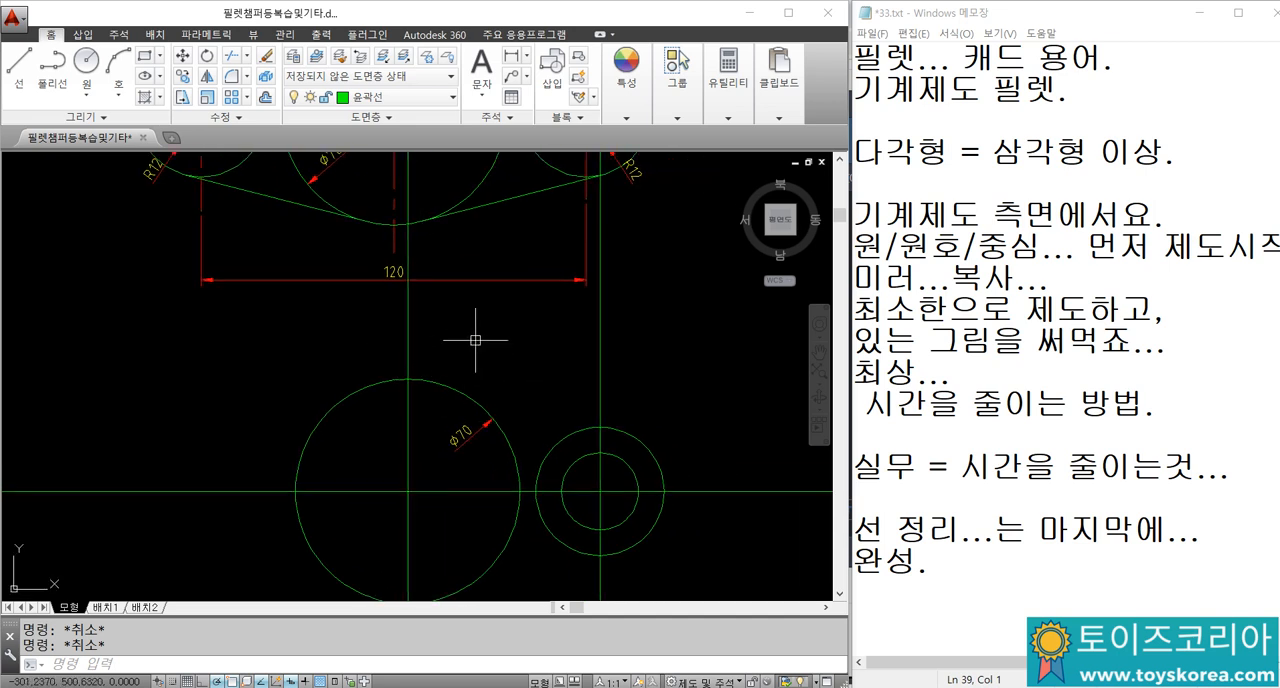
text(L)
key(Return)
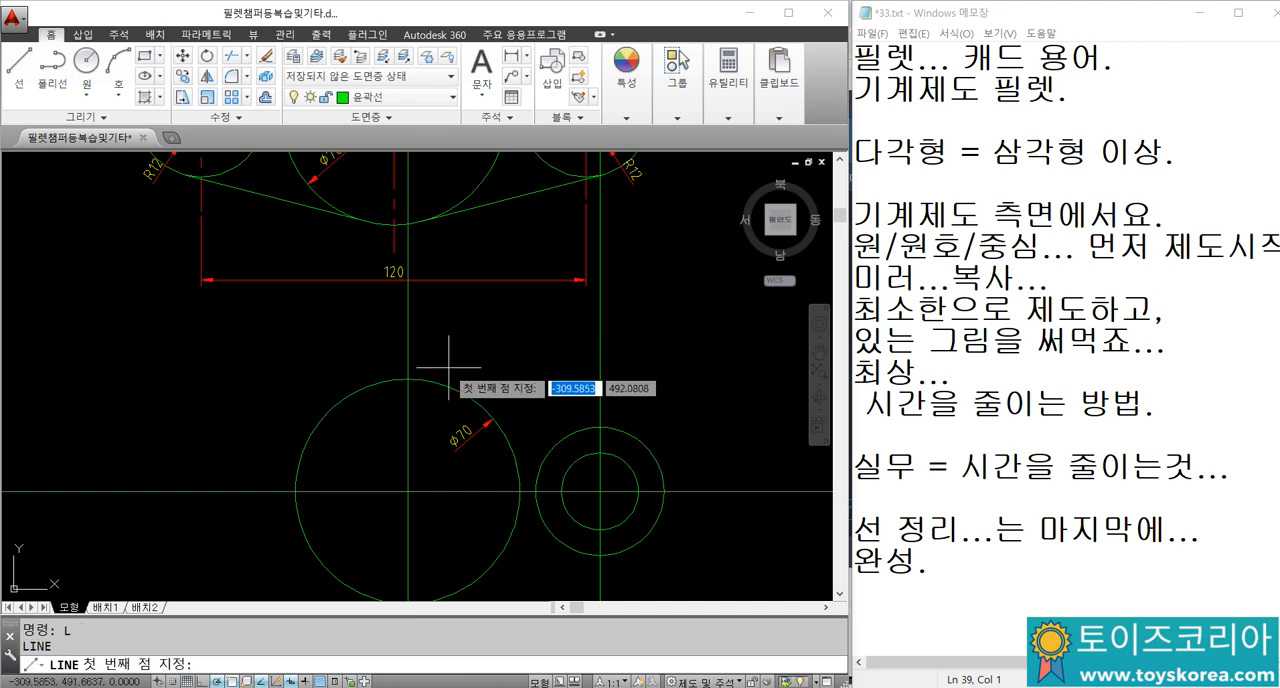
click(441, 382)
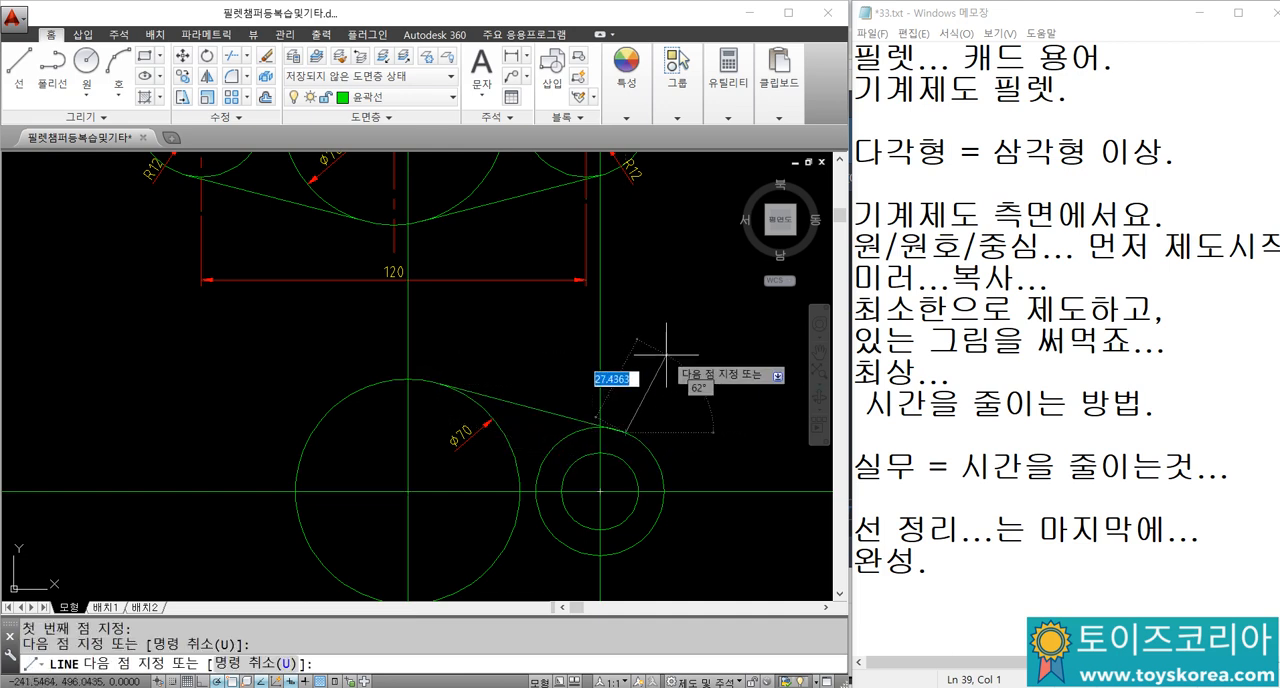
scroll(623, 432, up, 4)
scroll(600, 425, up, 3)
key(Escape)
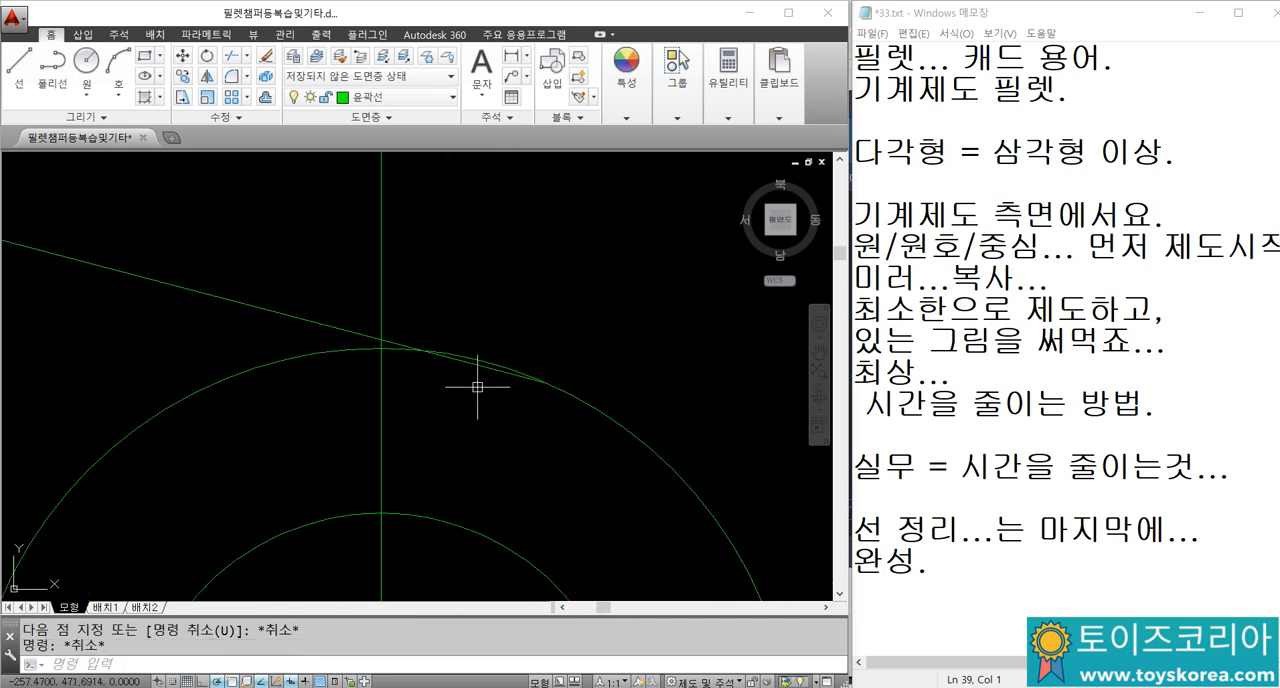
Step: Inspect where the slanted line meets the radius 20 circle and erase that line
scroll(572, 416, up, 2)
scroll(545, 397, down, 4)
click(423, 339)
click(397, 374)
text(E)
key(Return)
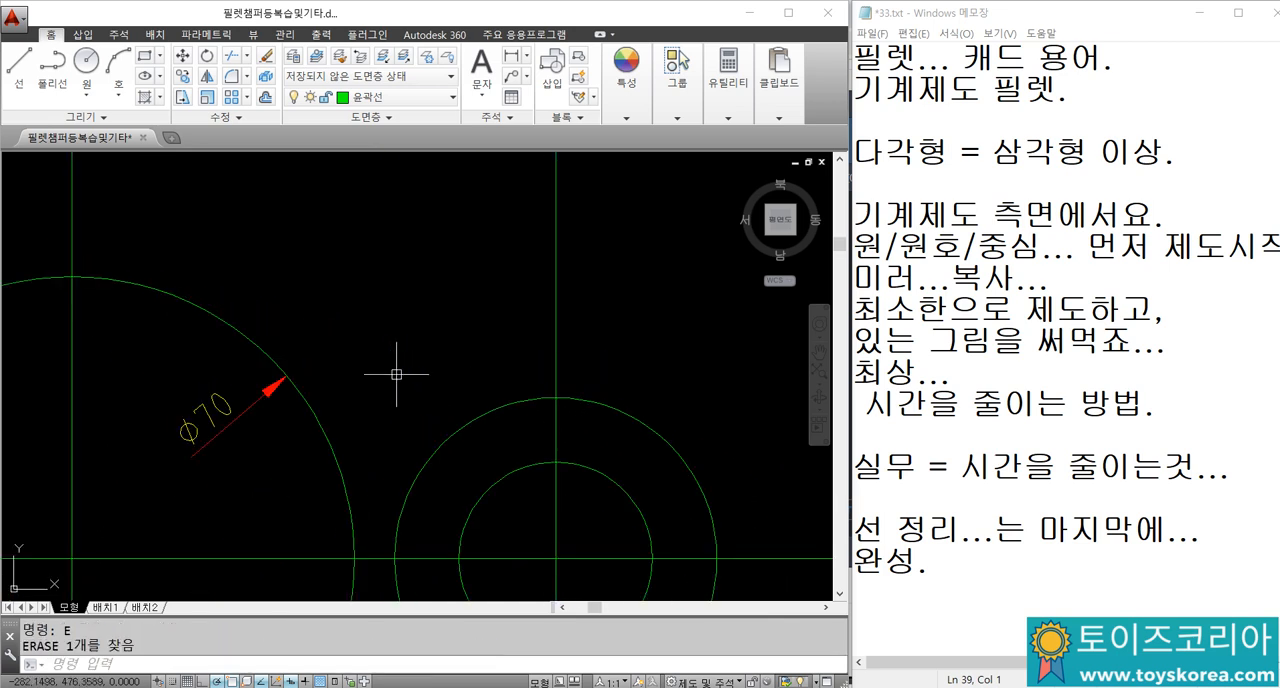
Step: Draw a line tangent to the upper sides of the diameter 70 and radius 20 circles, using the TAN snap at both ends
middle_drag(396, 371, 426, 359)
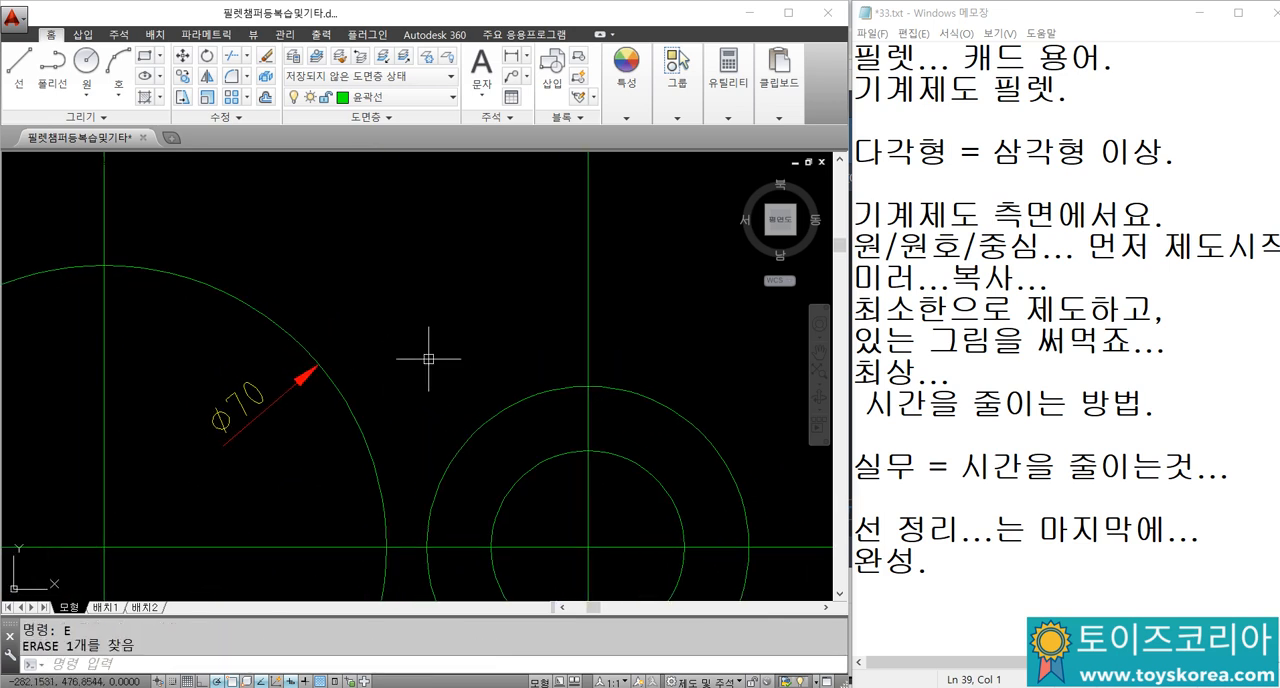
text(L)
key(Return)
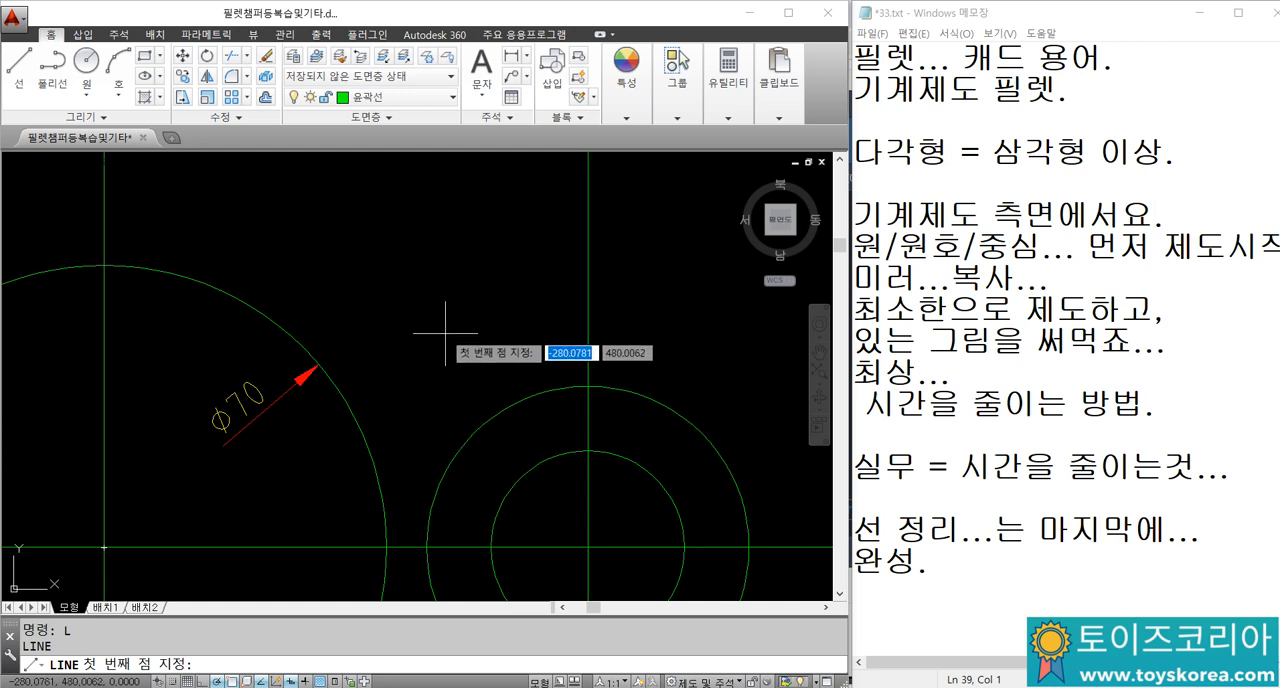
text(TAN)
key(Return)
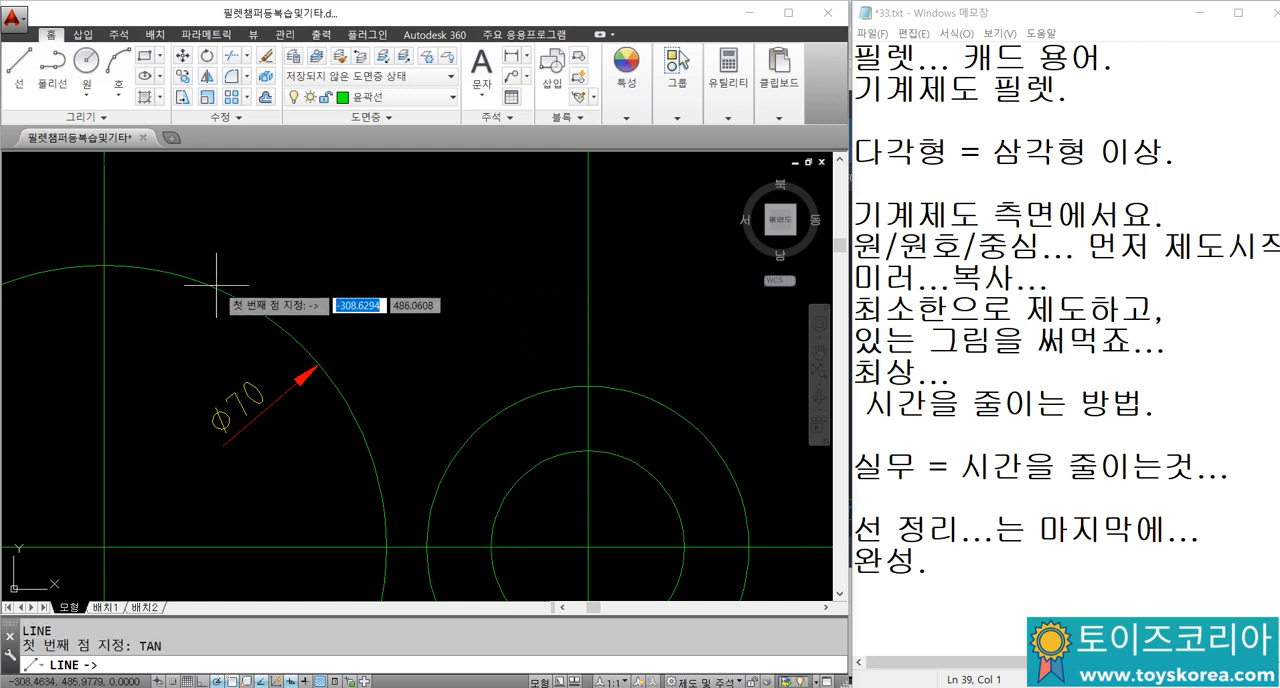
click(162, 268)
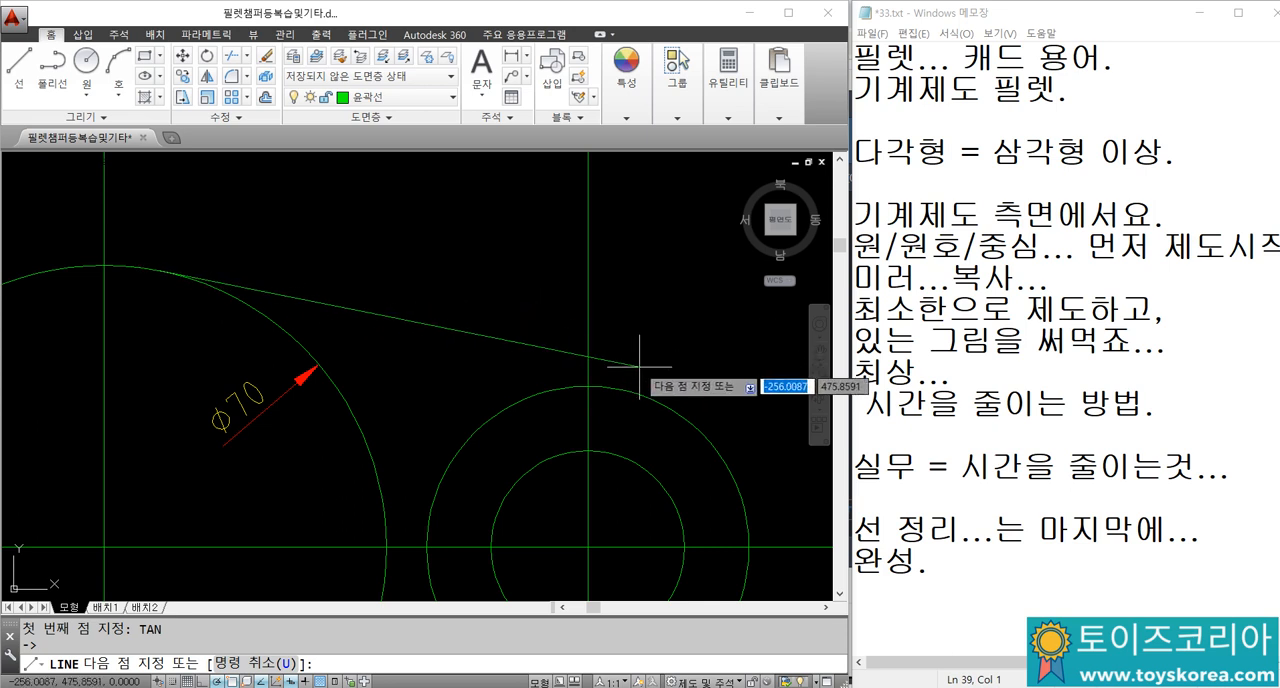
text(TAN)
key(Return)
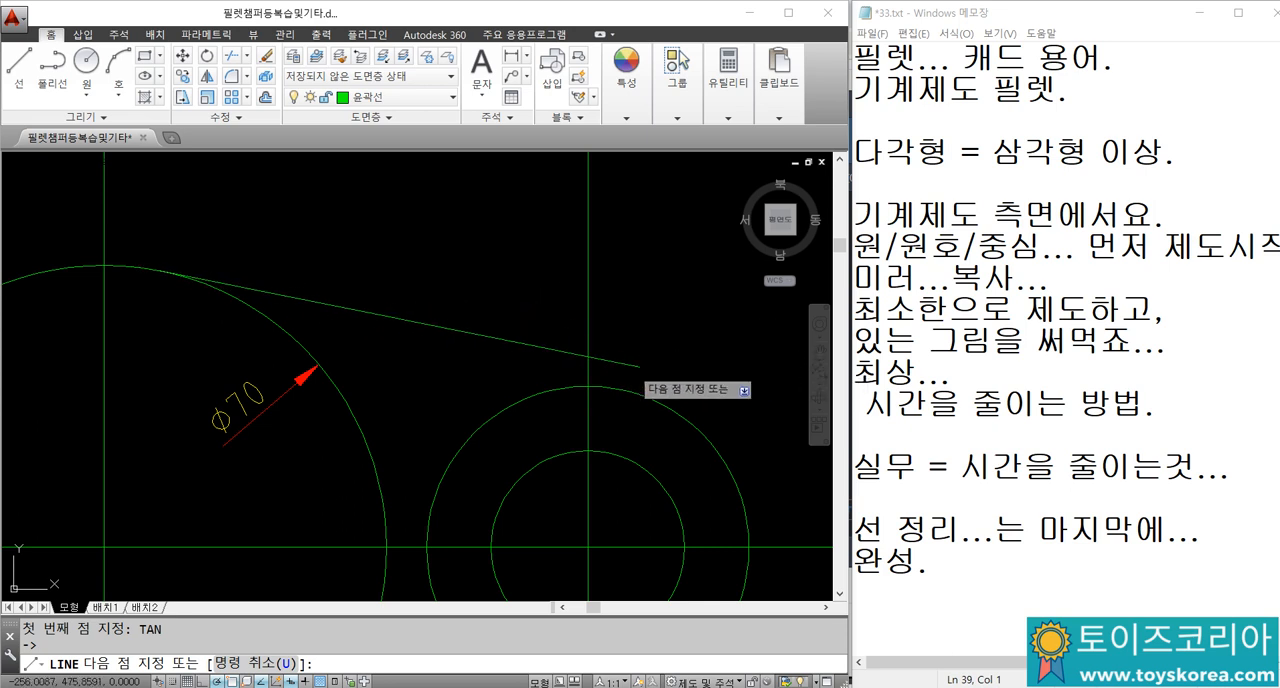
text(TAN)
key(Return)
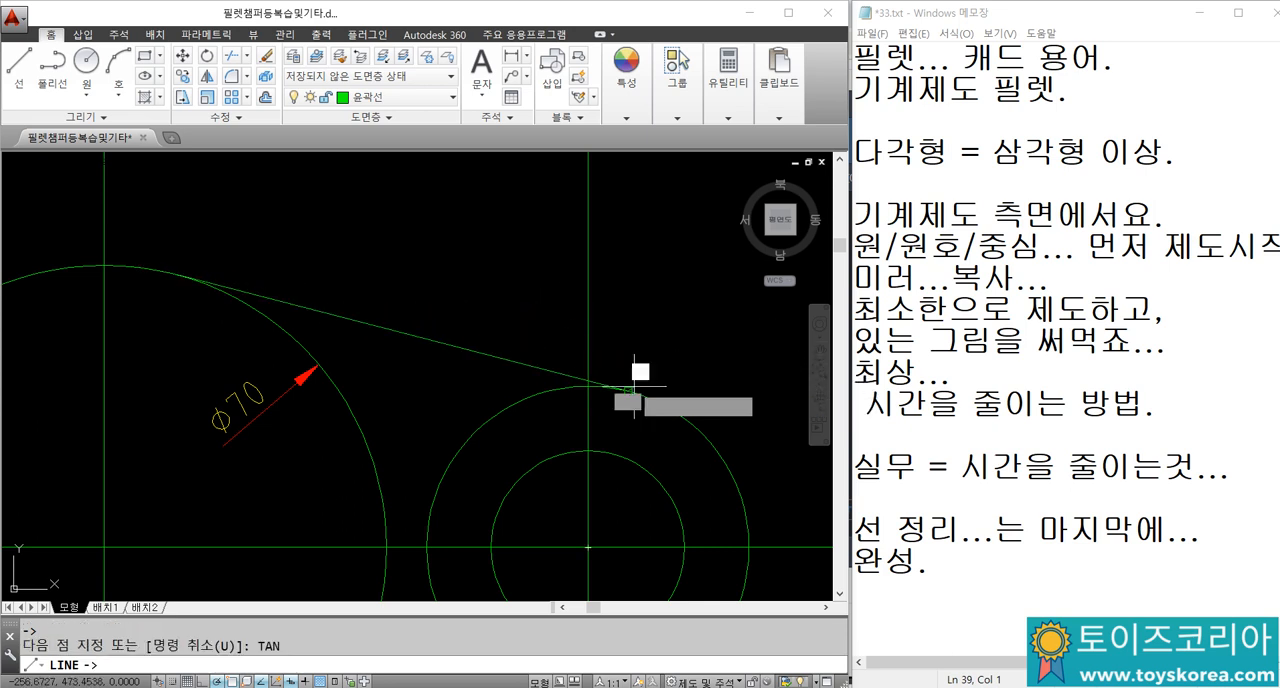
click(634, 384)
key(Escape)
scroll(620, 350, down, 4)
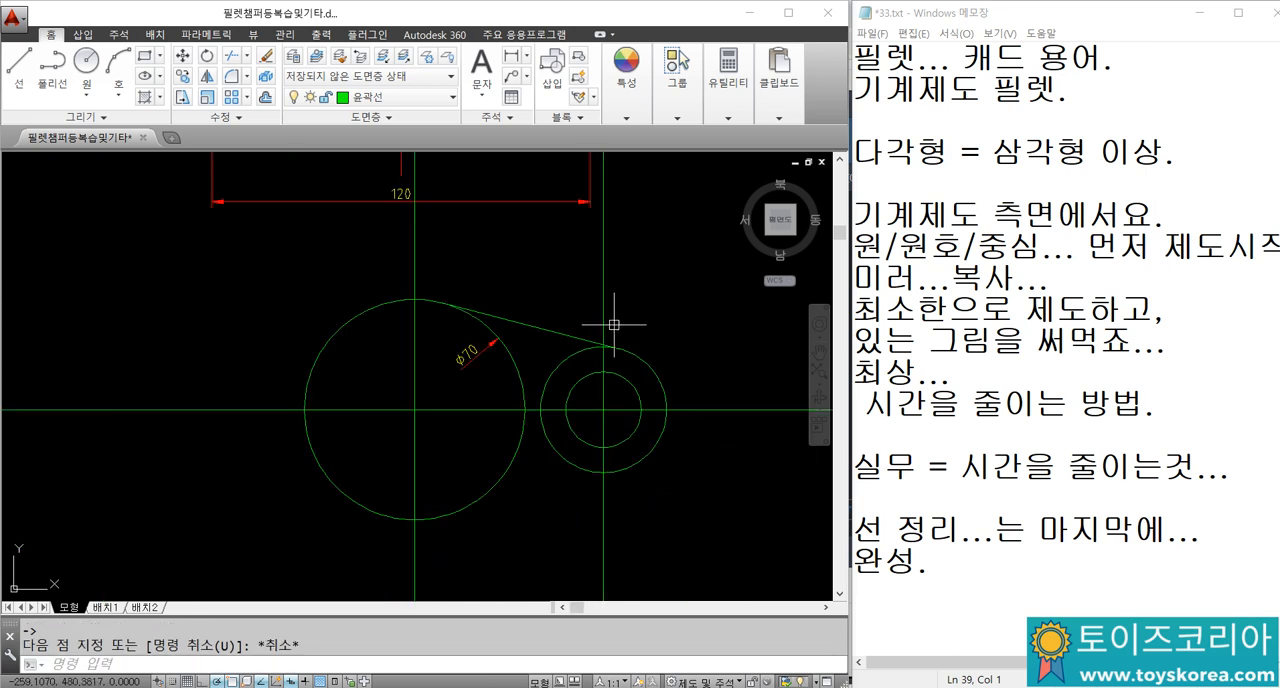
Step: Draw a line tangent to the lower sides of the diameter 70 and radius 20 circles, using the TAN snap at both ends
scroll(457, 337, up, 3)
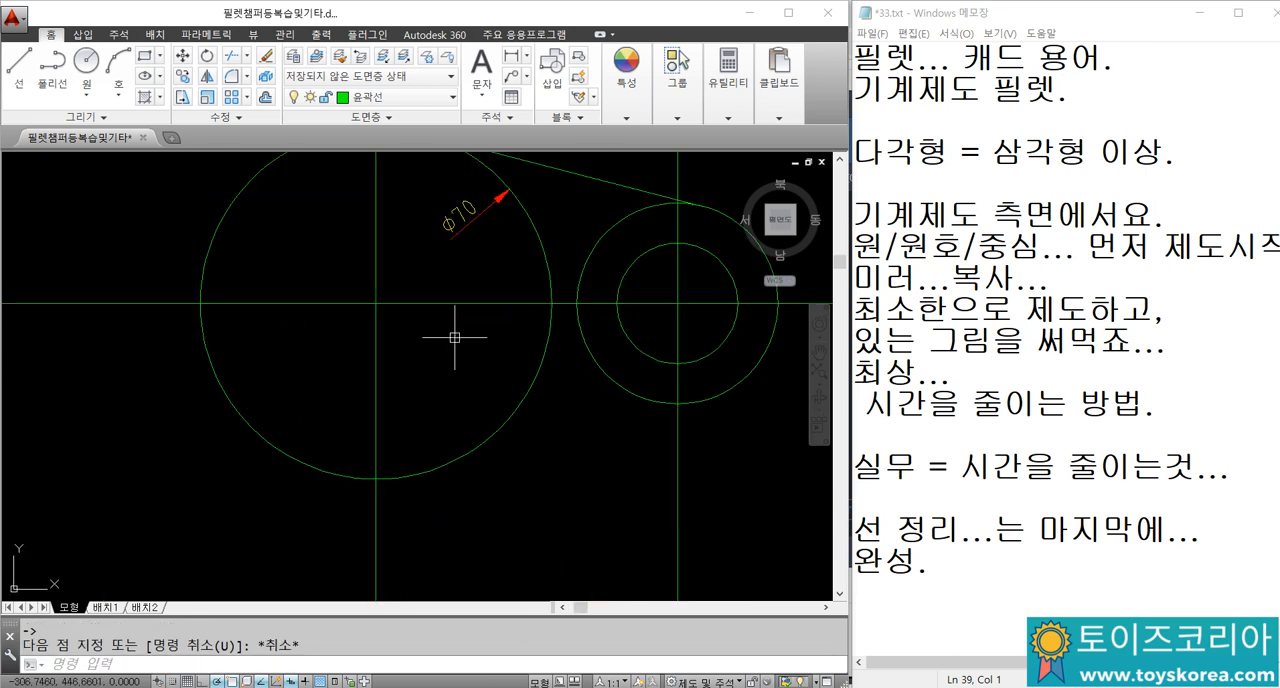
text(l)
key(Return)
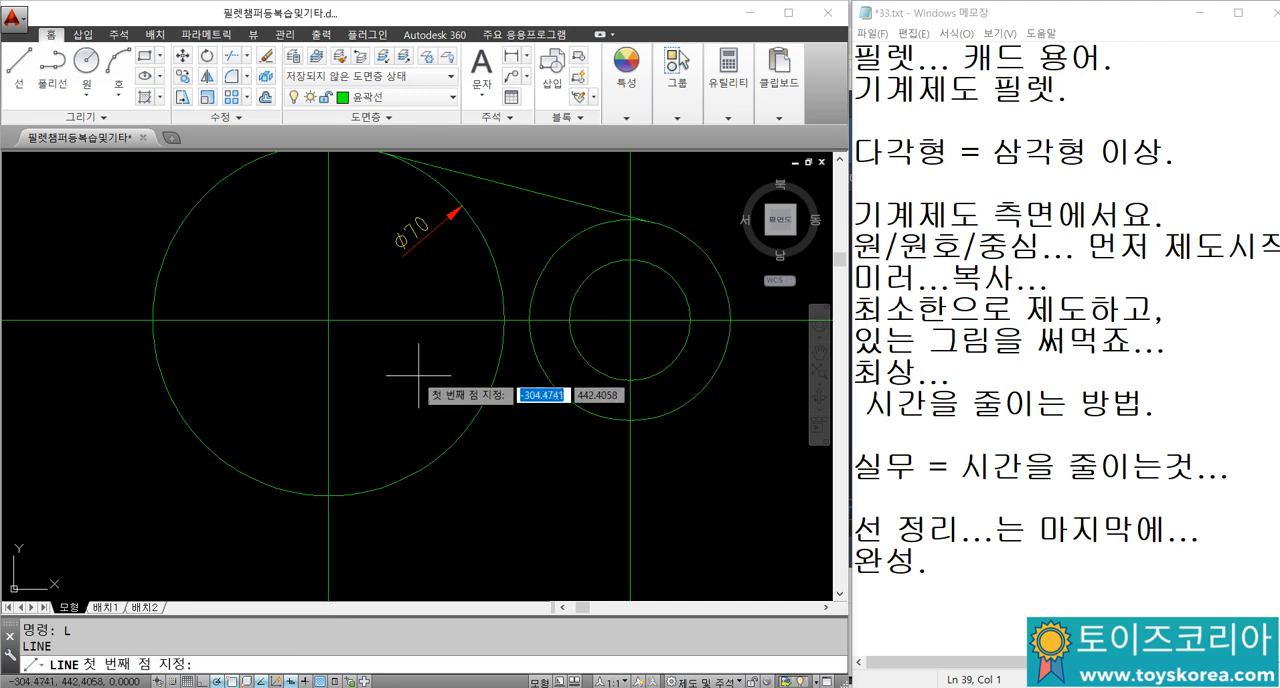
text(TAN)
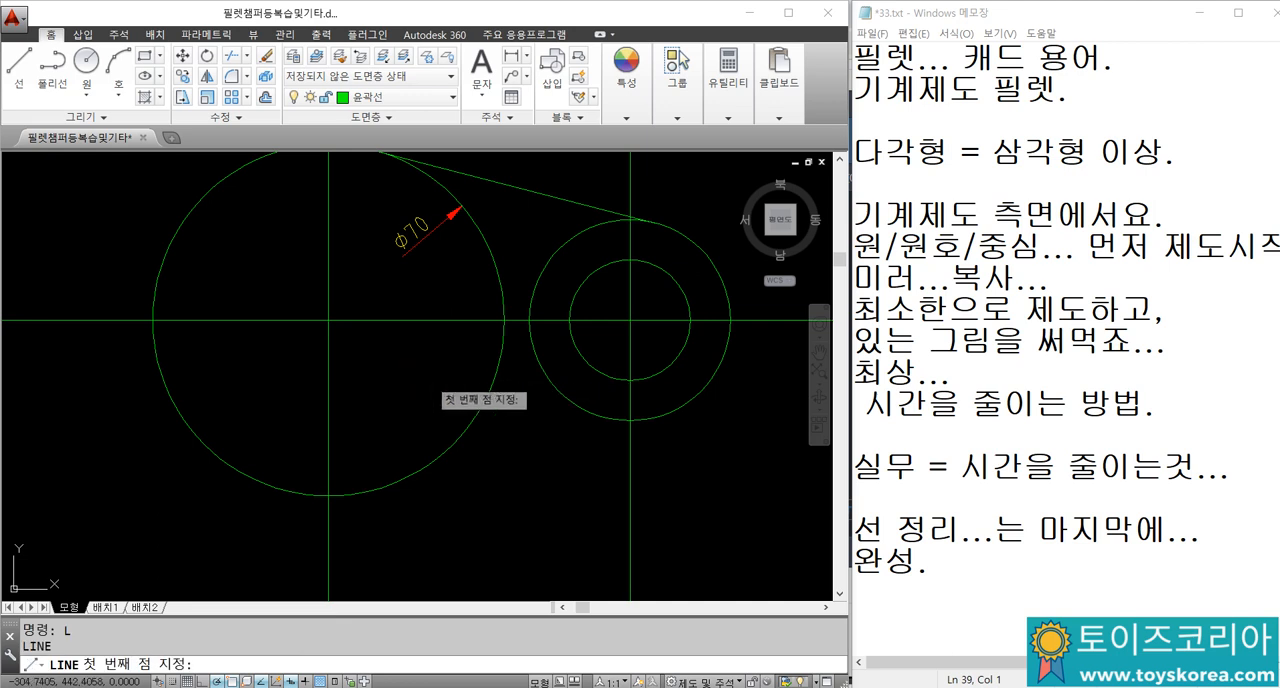
key(Return)
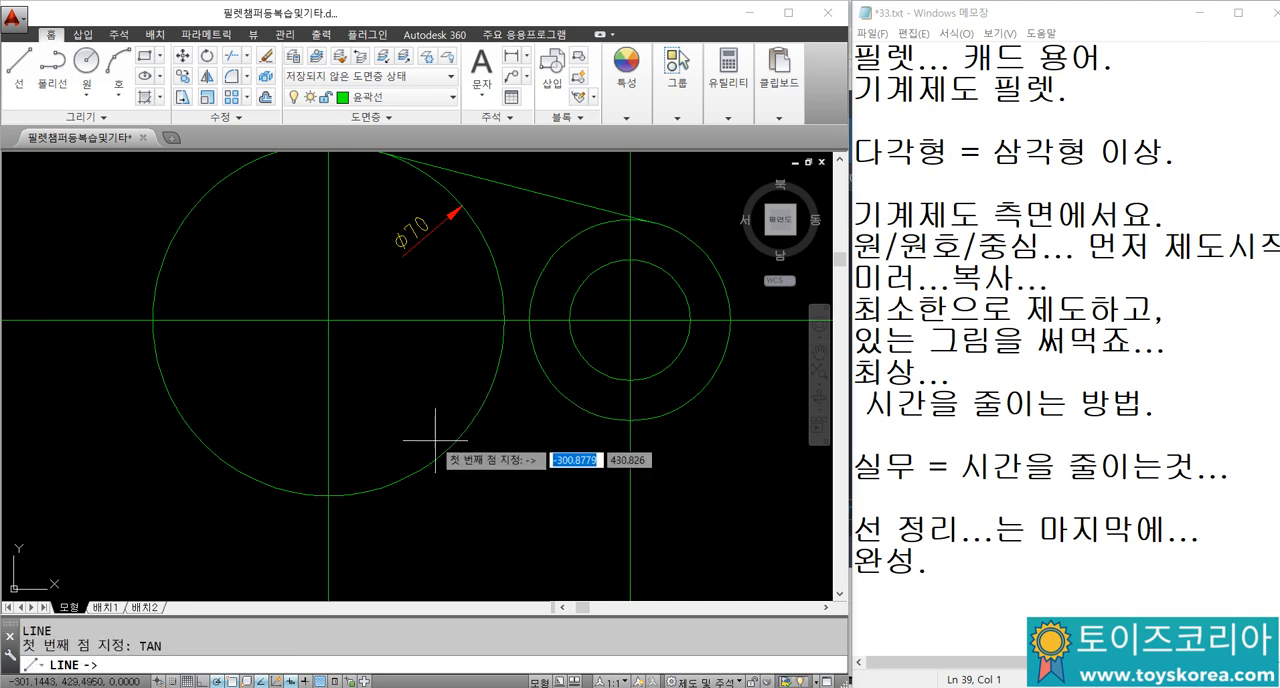
click(377, 488)
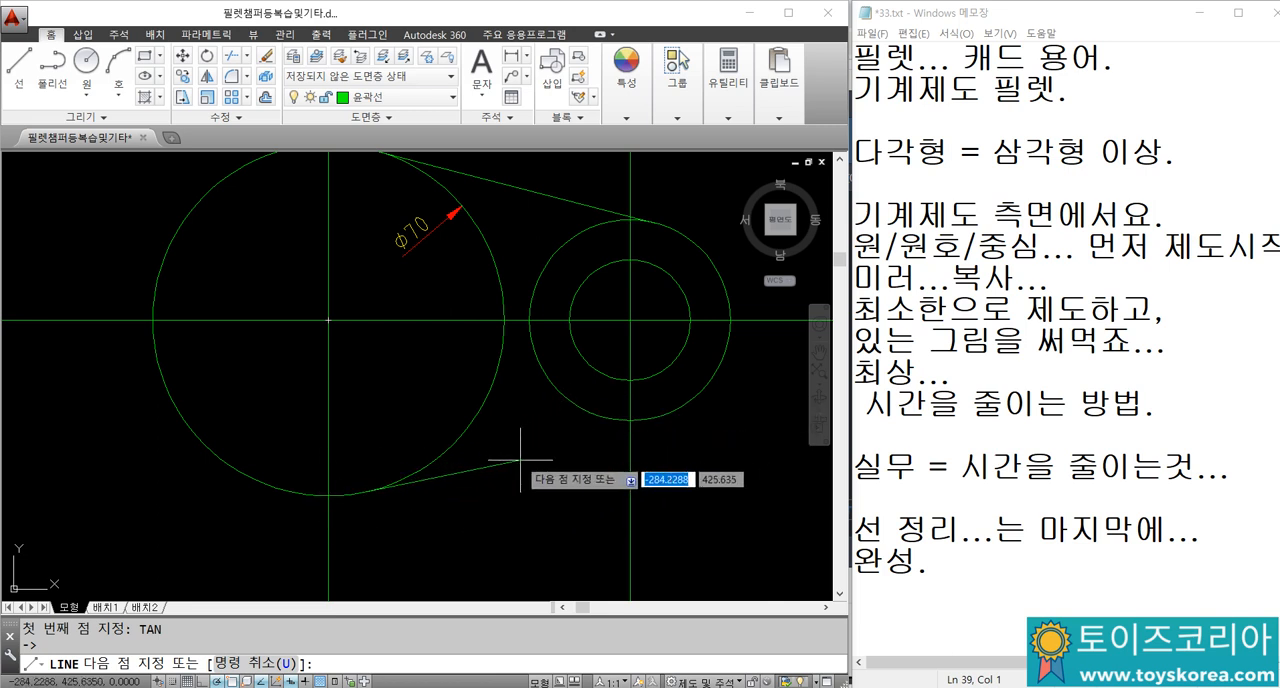
text(TA)
key(Return)
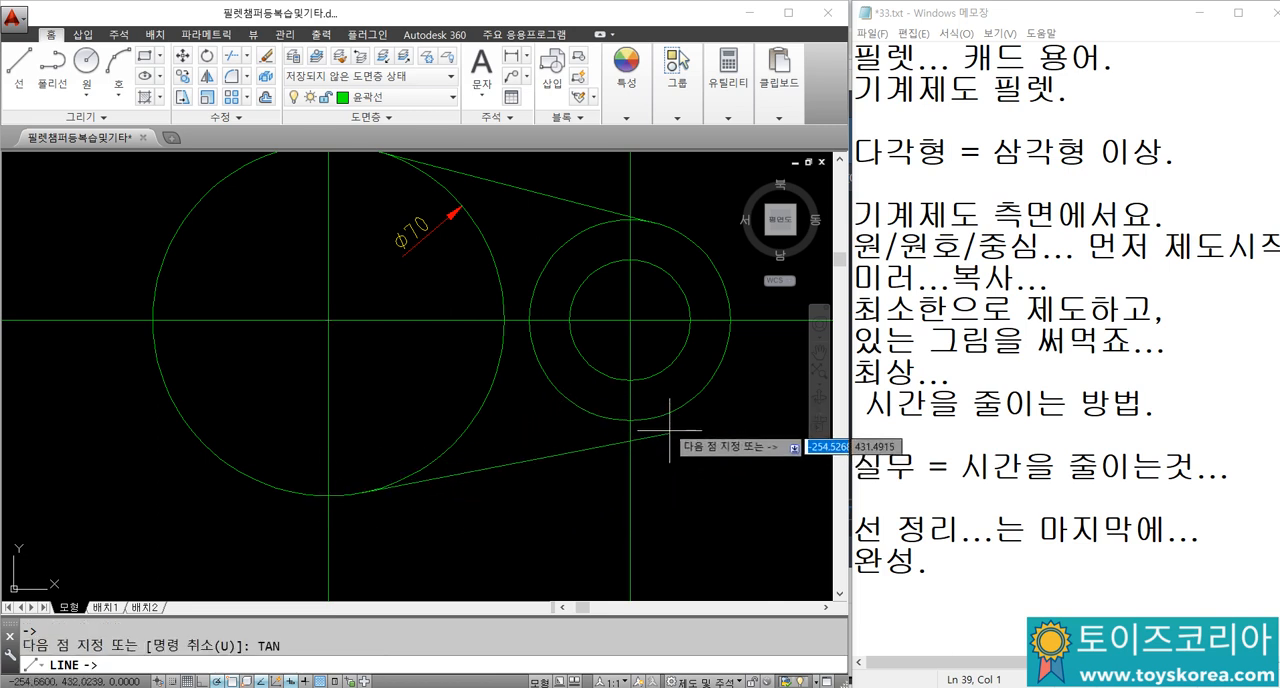
click(665, 425)
key(Escape)
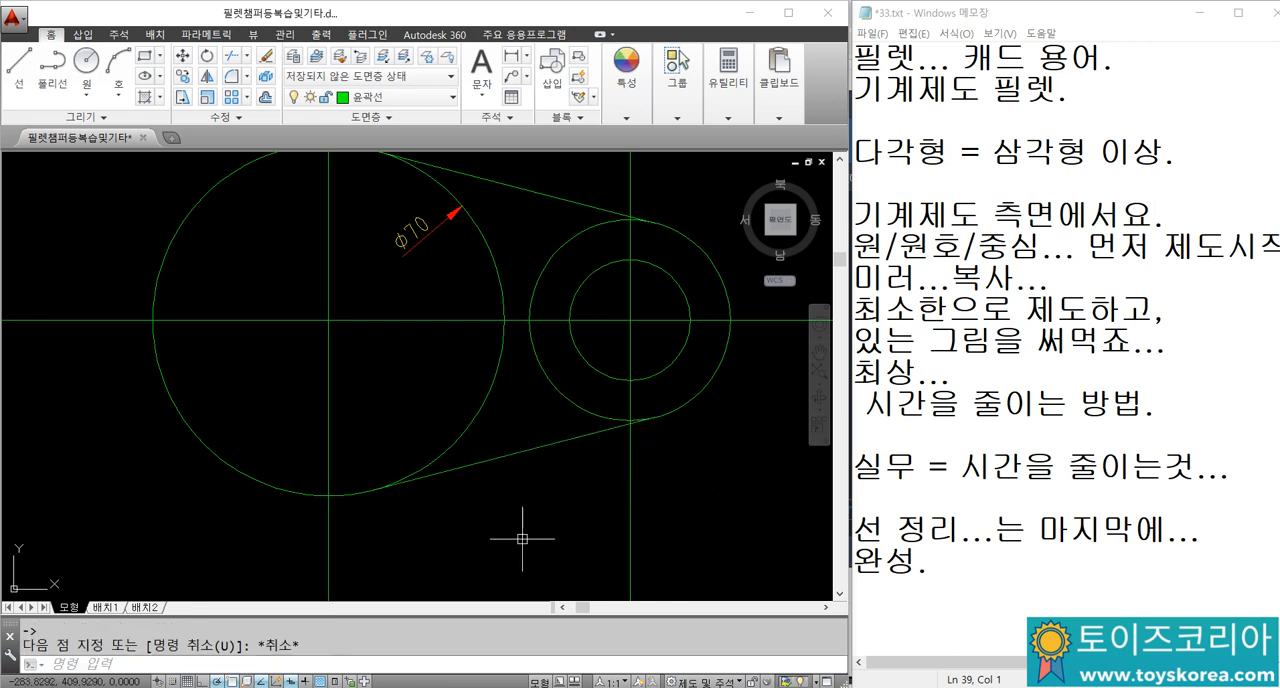
Step: Break the vertical construction line through the new diameter 70 circle just above and just below the circle
scroll(542, 468, down, 5)
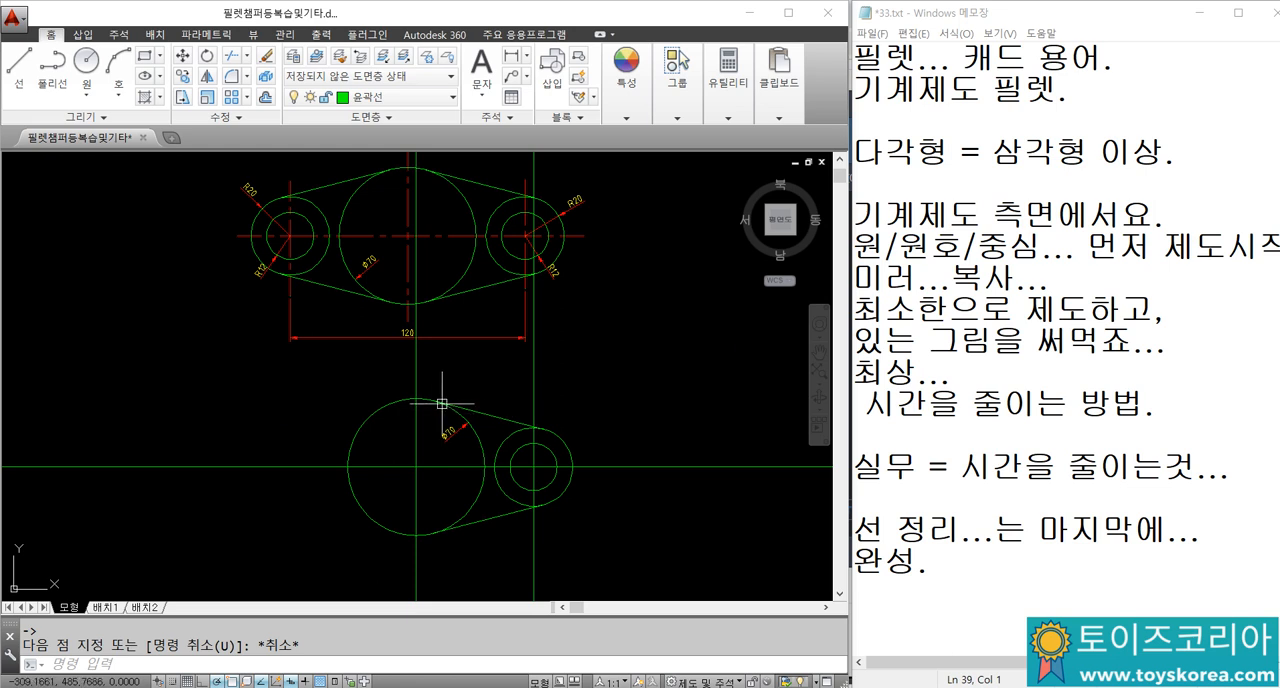
key(Return)
click(417, 372)
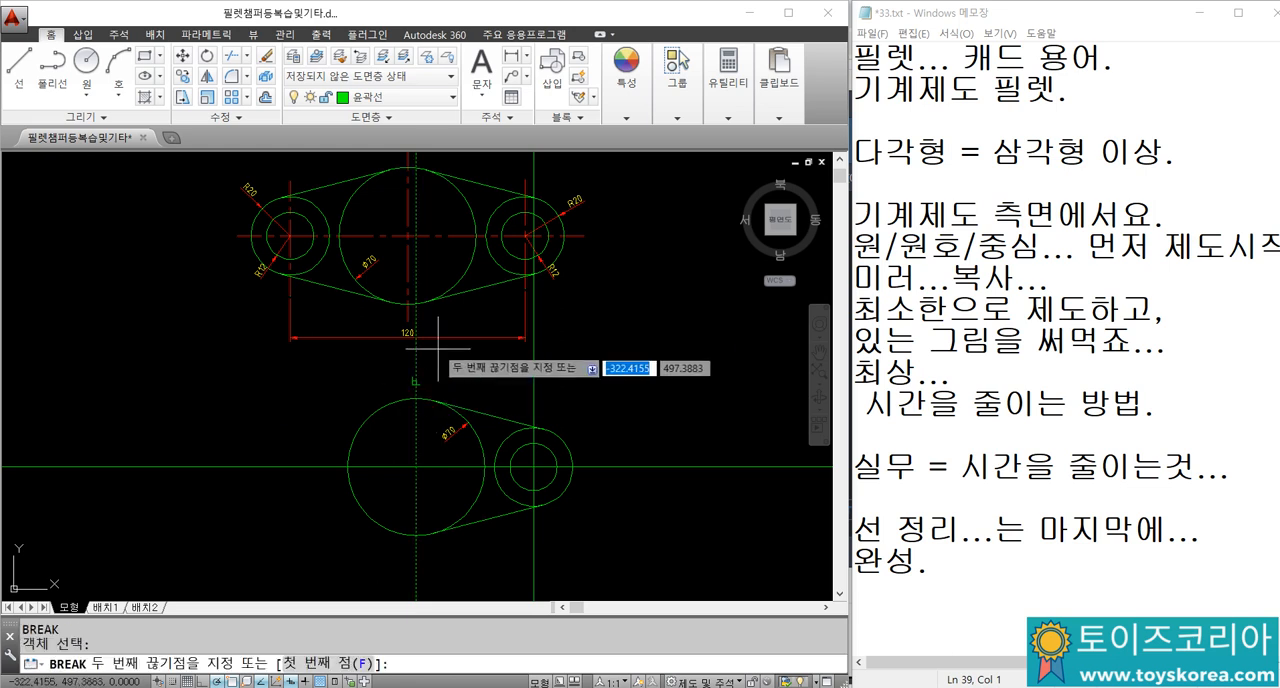
key(Escape)
key(Return)
click(416, 550)
click(416, 594)
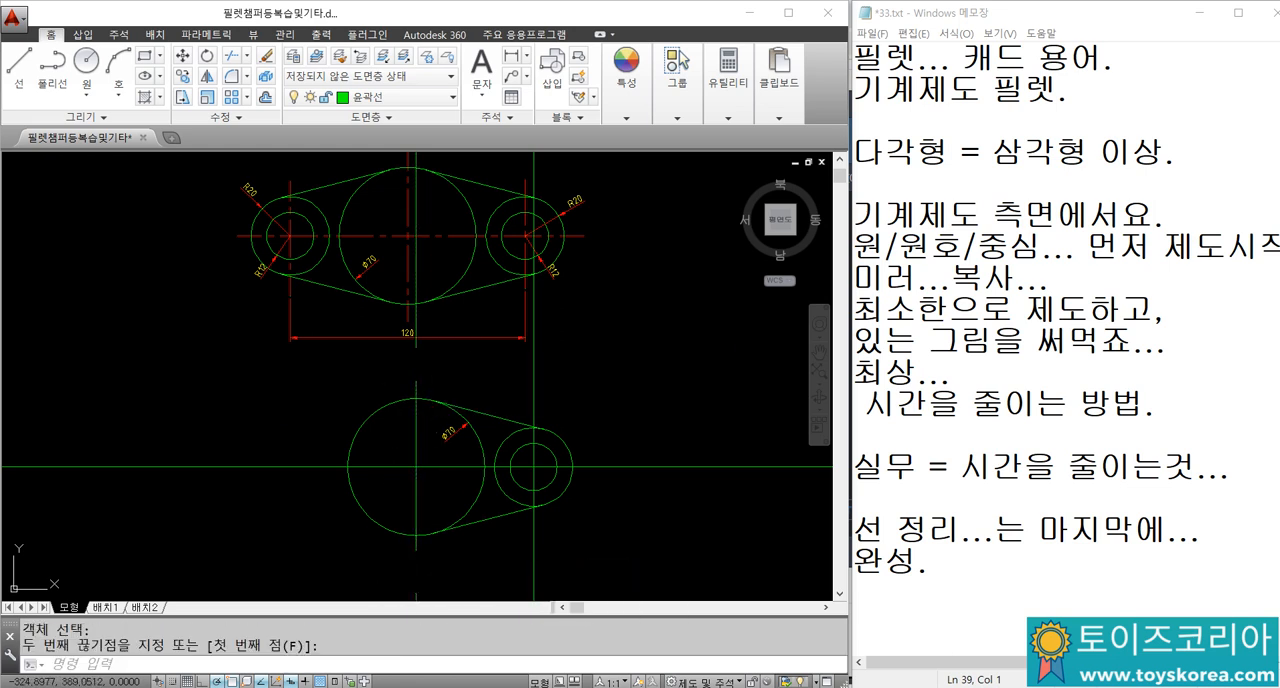
Step: Break the vertical construction line through the small concentric circles a little above and below the radius 20 circle
key(Escape)
key(Return)
click(530, 410)
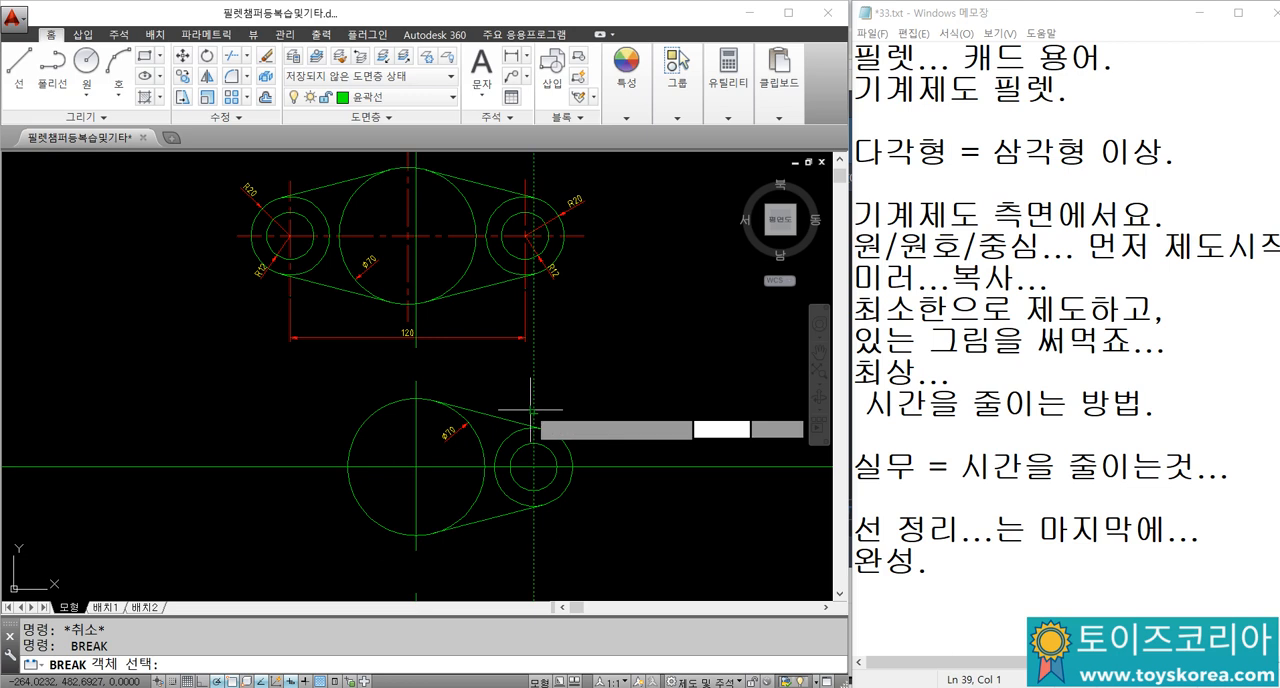
click(560, 528)
key(Escape)
Step: Break the horizontal construction line just beyond the outer side of the radius 20 circle
key(Return)
key(Escape)
key(Return)
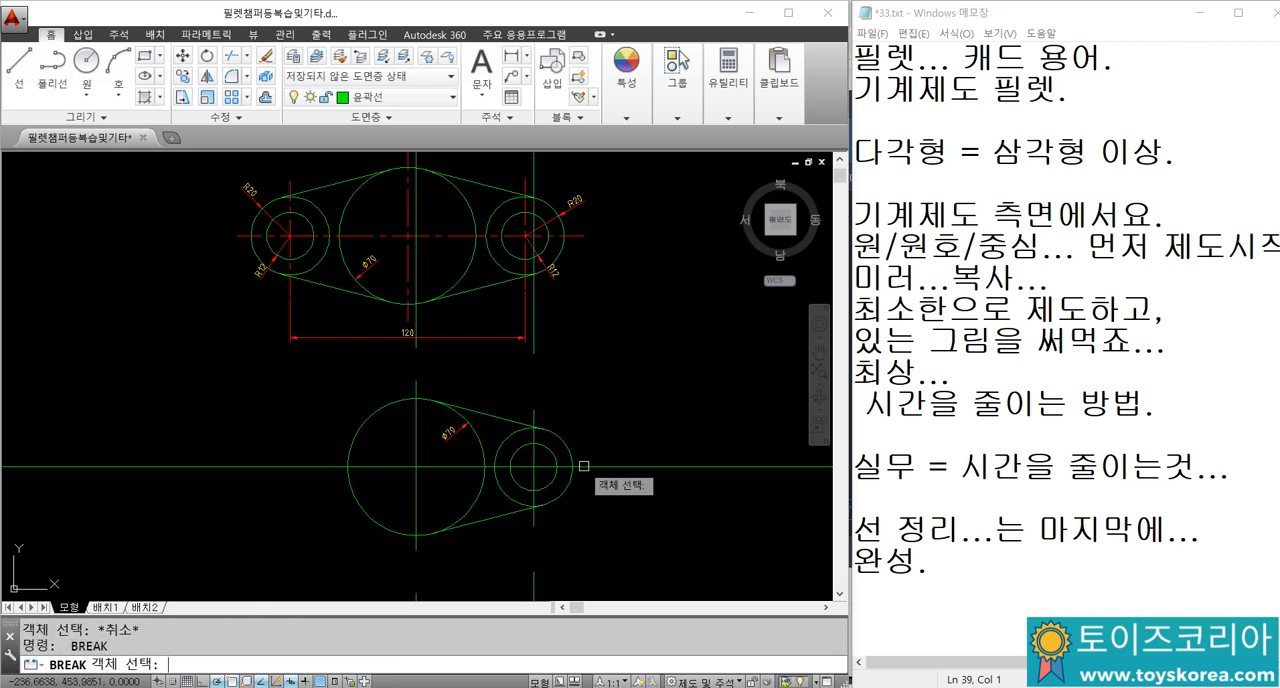
click(584, 467)
click(610, 466)
key(Escape)
Step: Move the horizontal axis and both shortened vertical axes of the new part to the 중심선 layer
middle_drag(434, 472, 451, 456)
scroll(451, 456, up, 2)
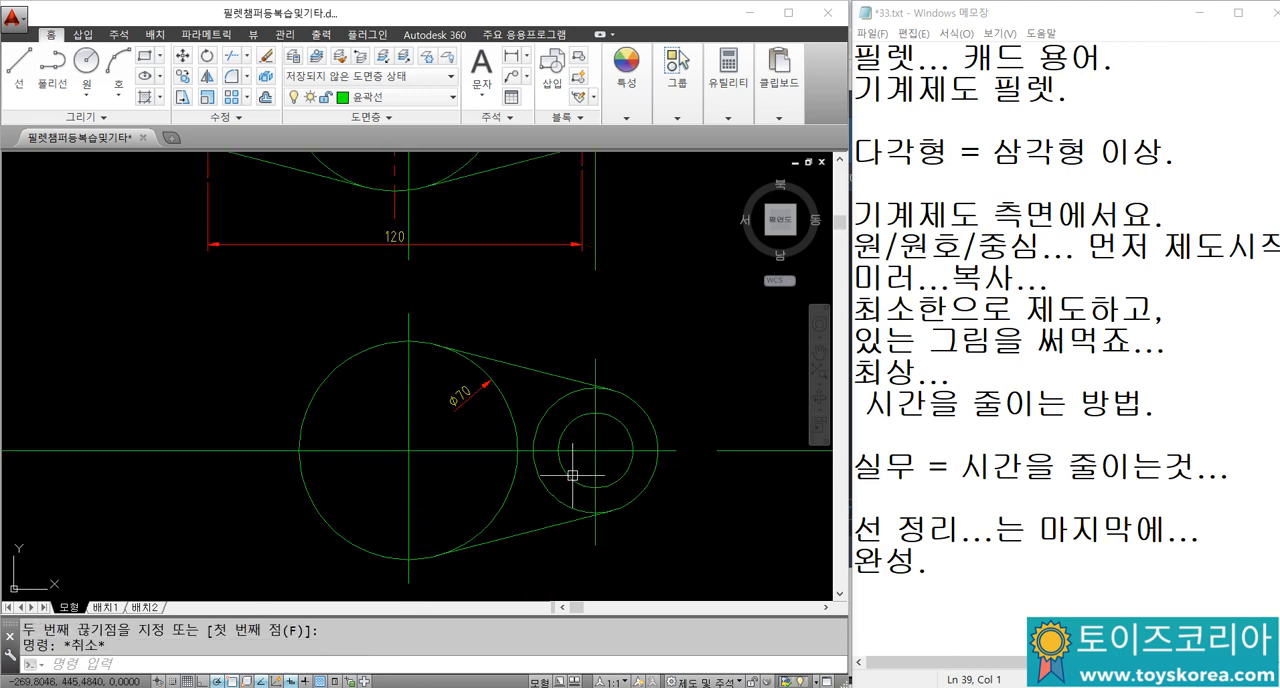
scroll(586, 471, up, 2)
click(612, 453)
click(577, 409)
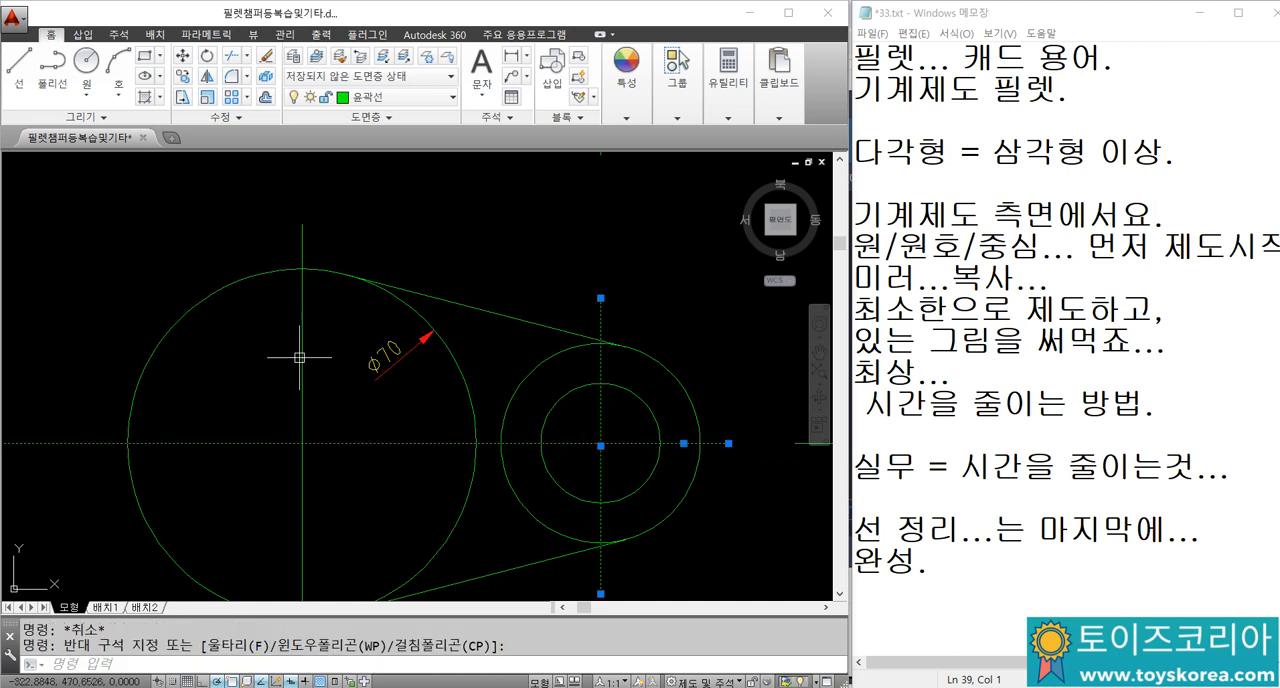
click(318, 370)
click(284, 346)
click(385, 97)
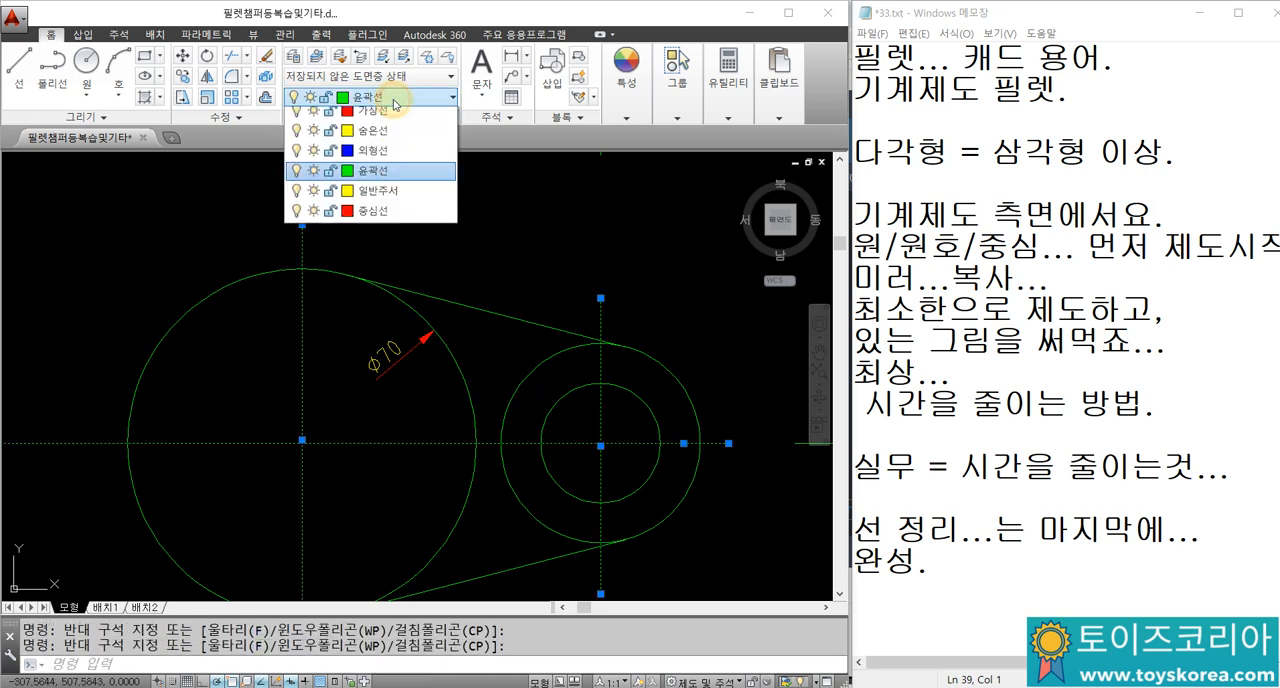
click(391, 283)
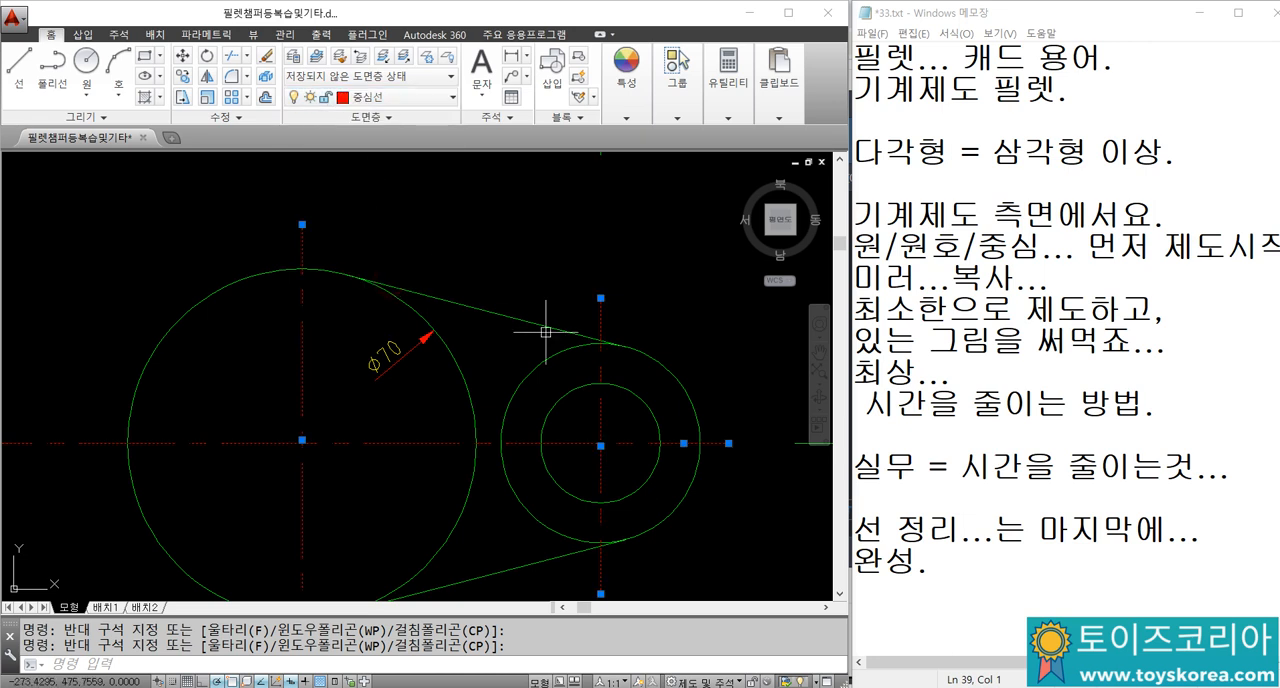
key(Escape)
key(Escape)
Step: Mirror the small circles, their vertical centre line and both tangent lines about the diameter 70 circle's vertical axis, keeping the originals
scroll(587, 344, down, 4)
click(543, 300)
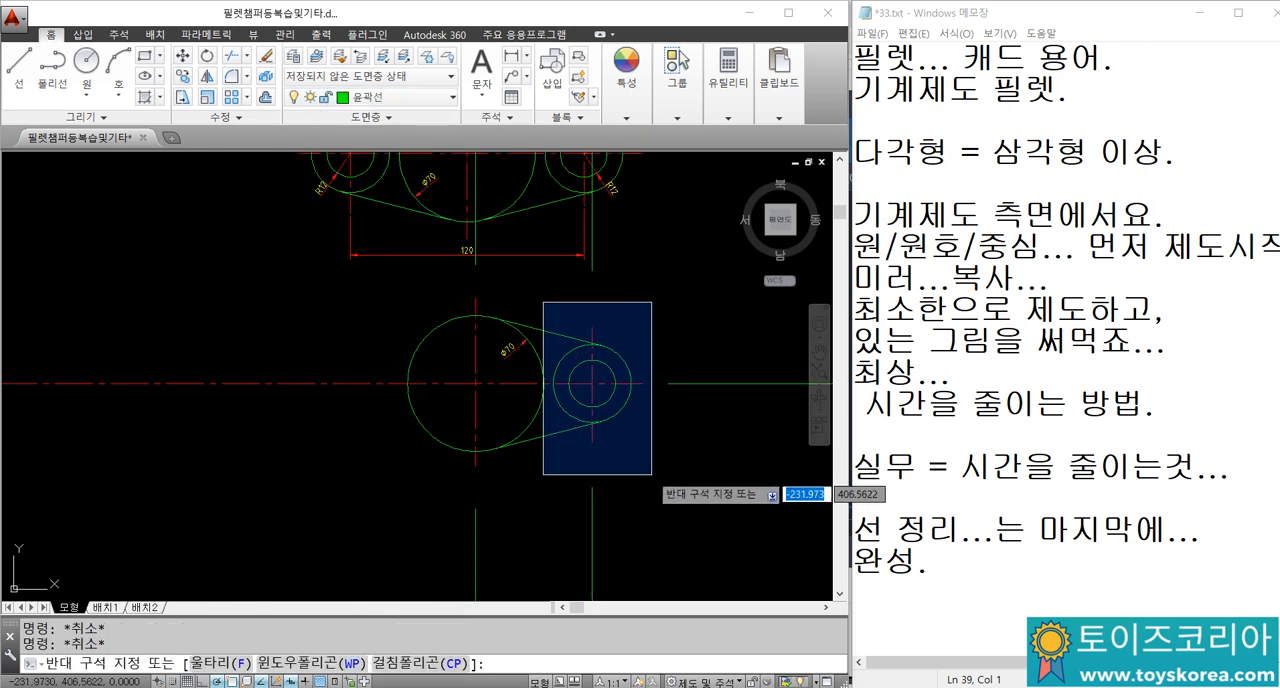
click(690, 478)
click(565, 429)
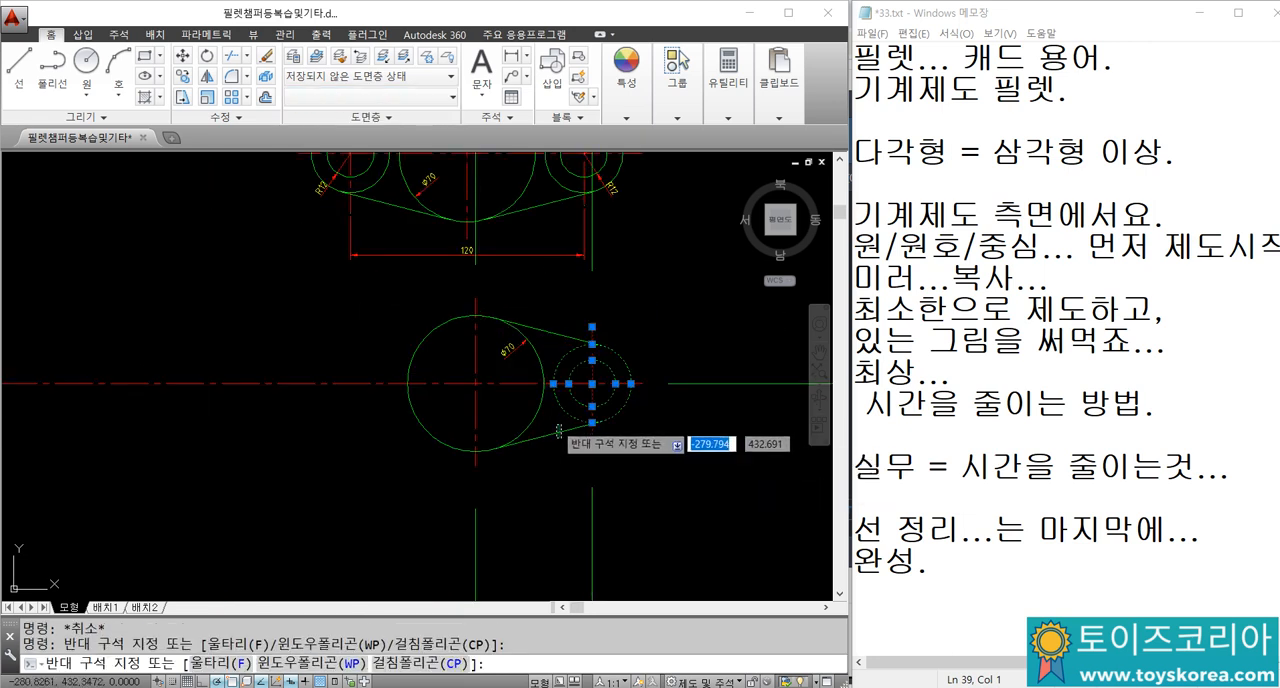
click(548, 331)
text(m)
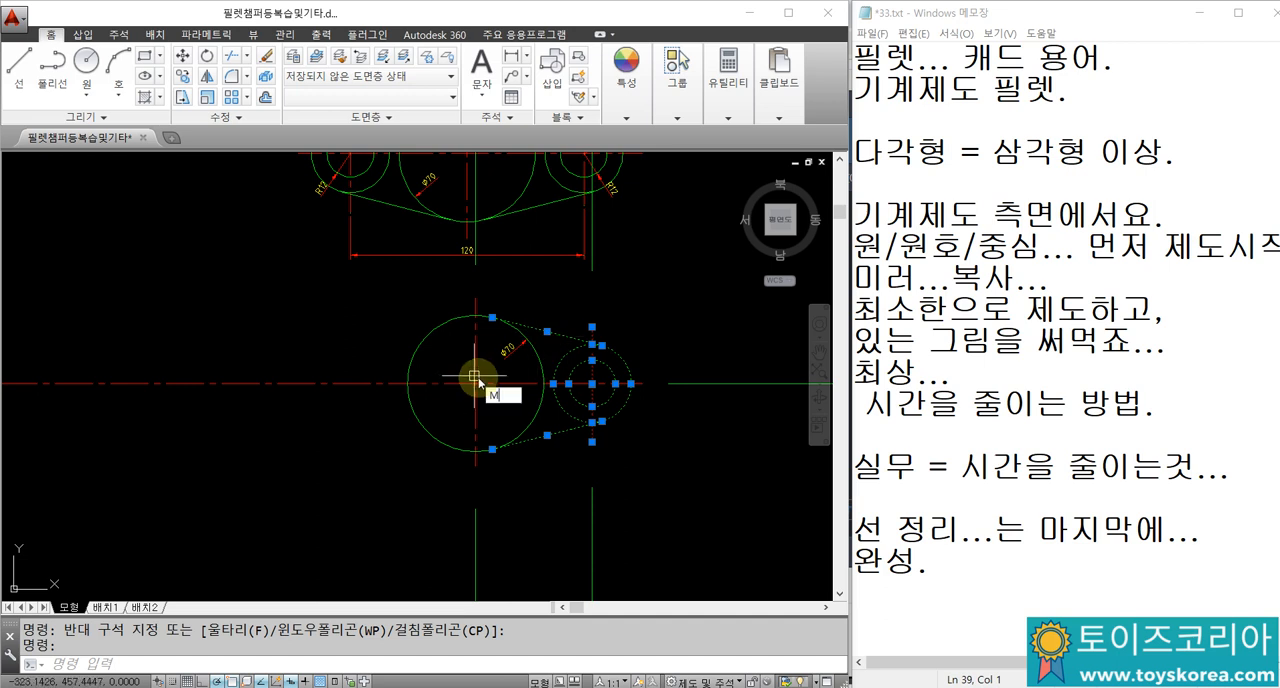
text(i)
key(Return)
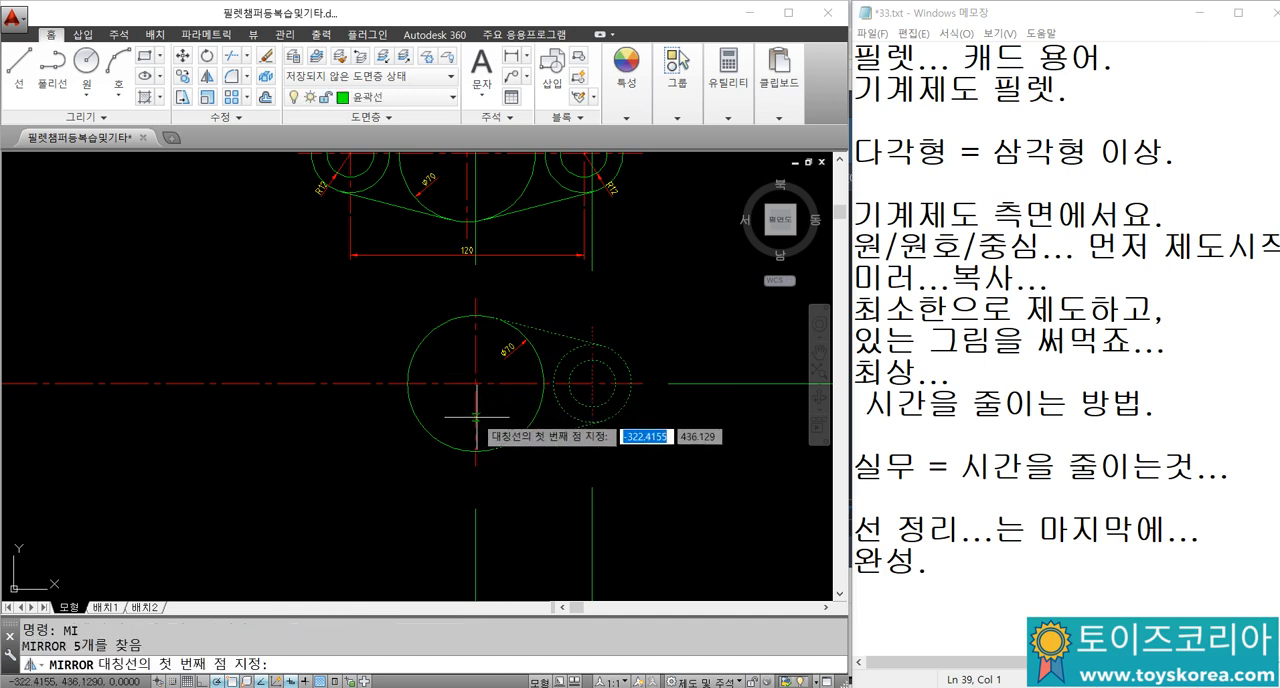
click(477, 416)
click(477, 369)
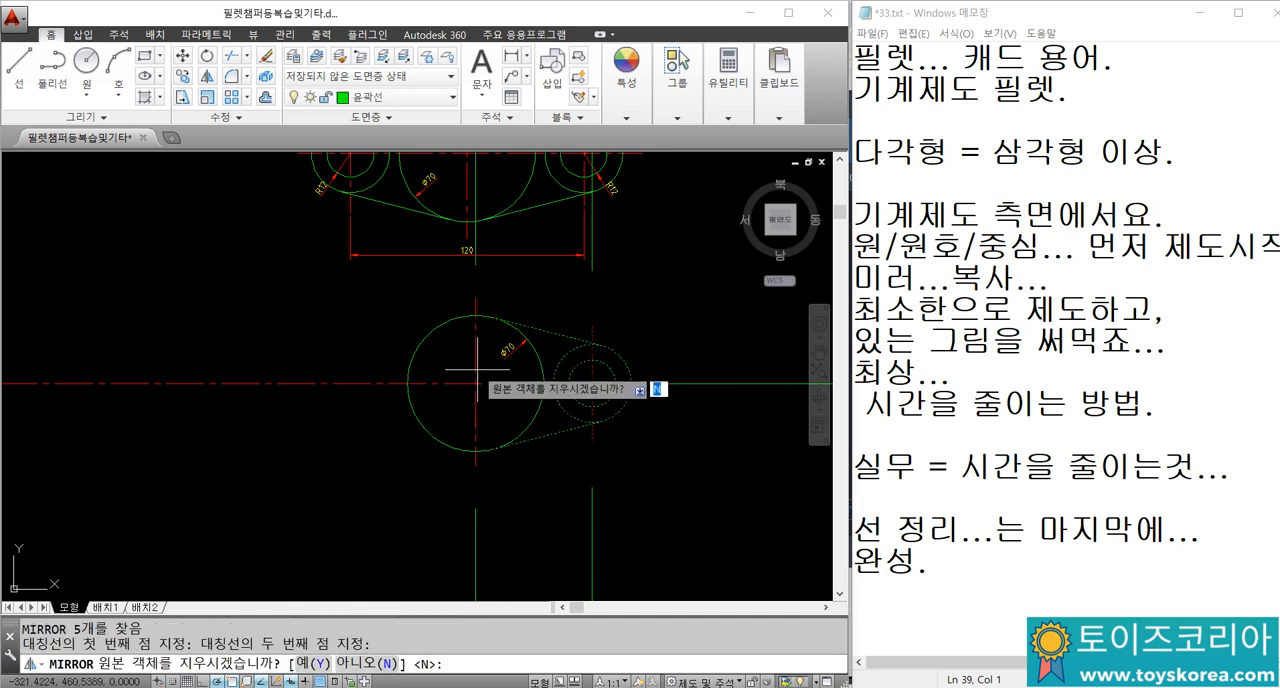
key(Return)
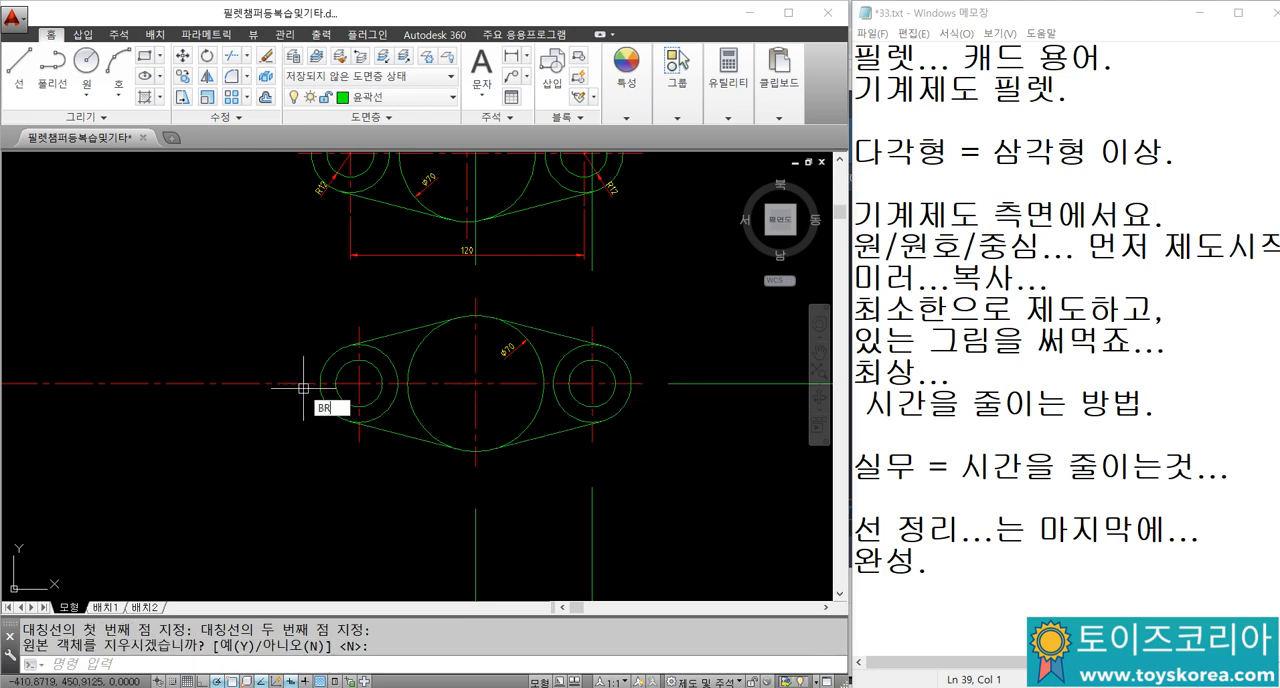
Step: Break the horizontal centre line just outside the mirrored radius 20 circle and erase its leftover outer piece
text(BR)
key(Return)
click(303, 385)
key(Escape)
click(258, 395)
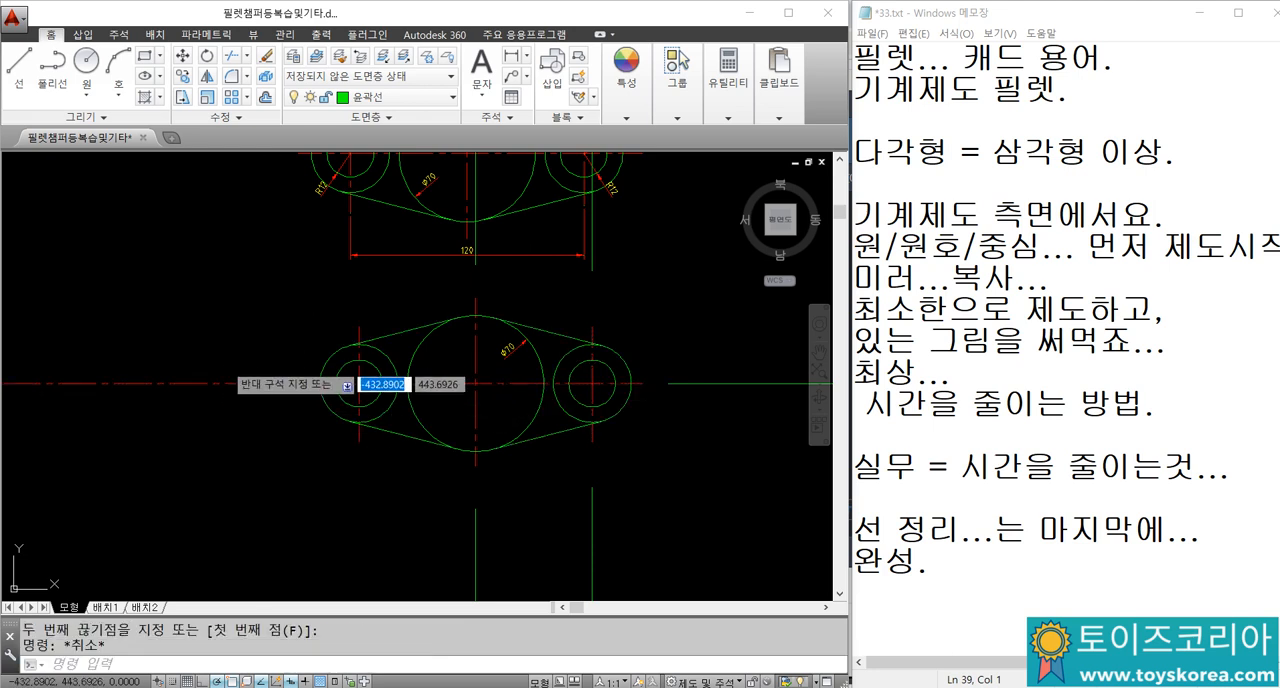
click(215, 384)
text(E)
key(Return)
Step: Erase the leftover green construction line pieces above, beside and below the new part
click(482, 231)
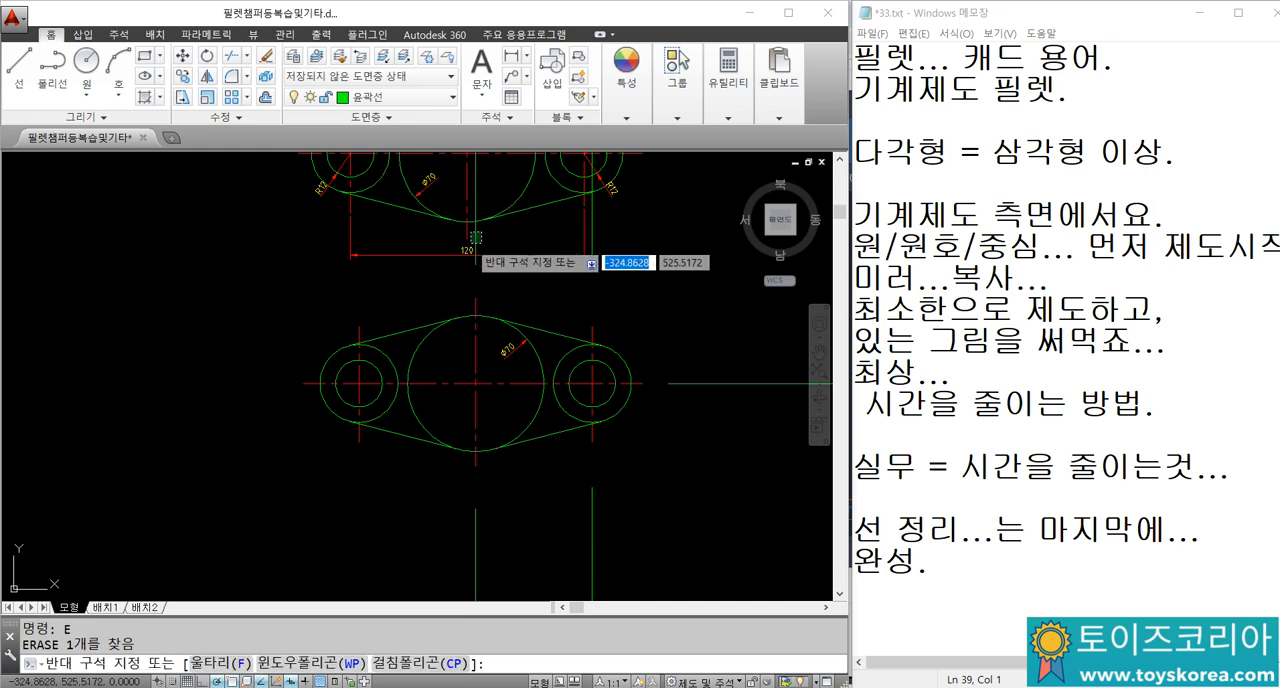
click(469, 244)
text(E)
key(Return)
click(593, 237)
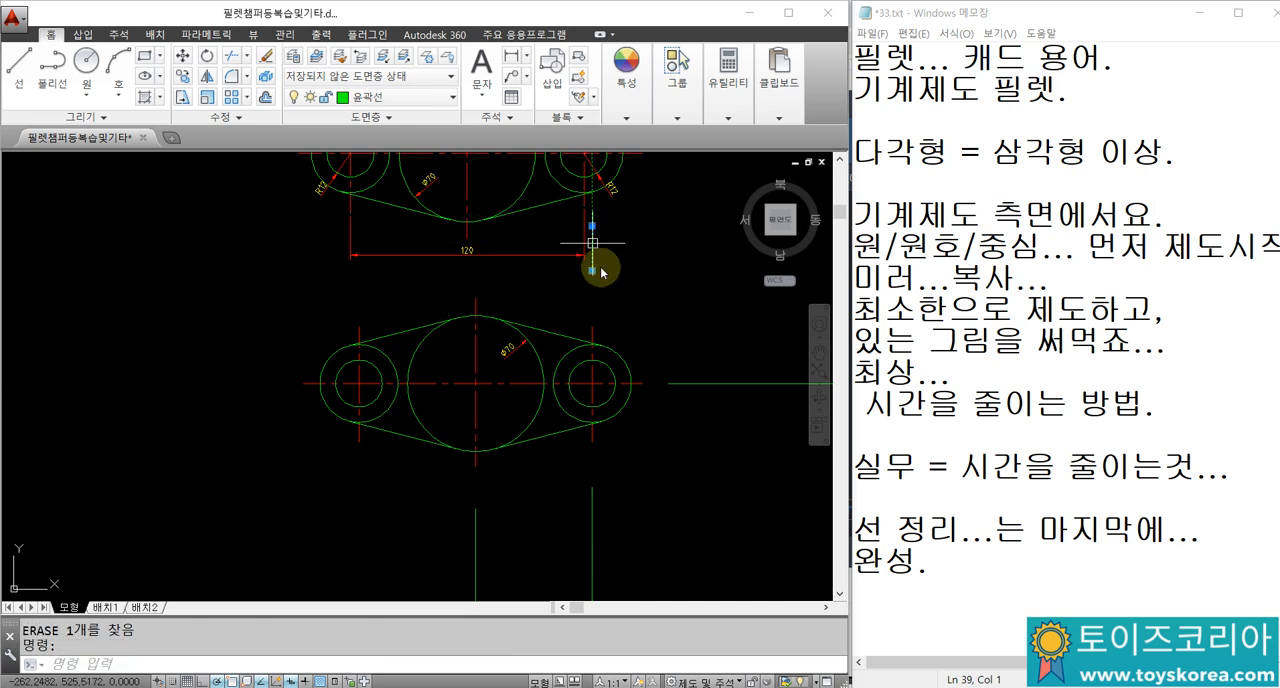
text(E)
key(Return)
click(671, 383)
text(E)
key(Return)
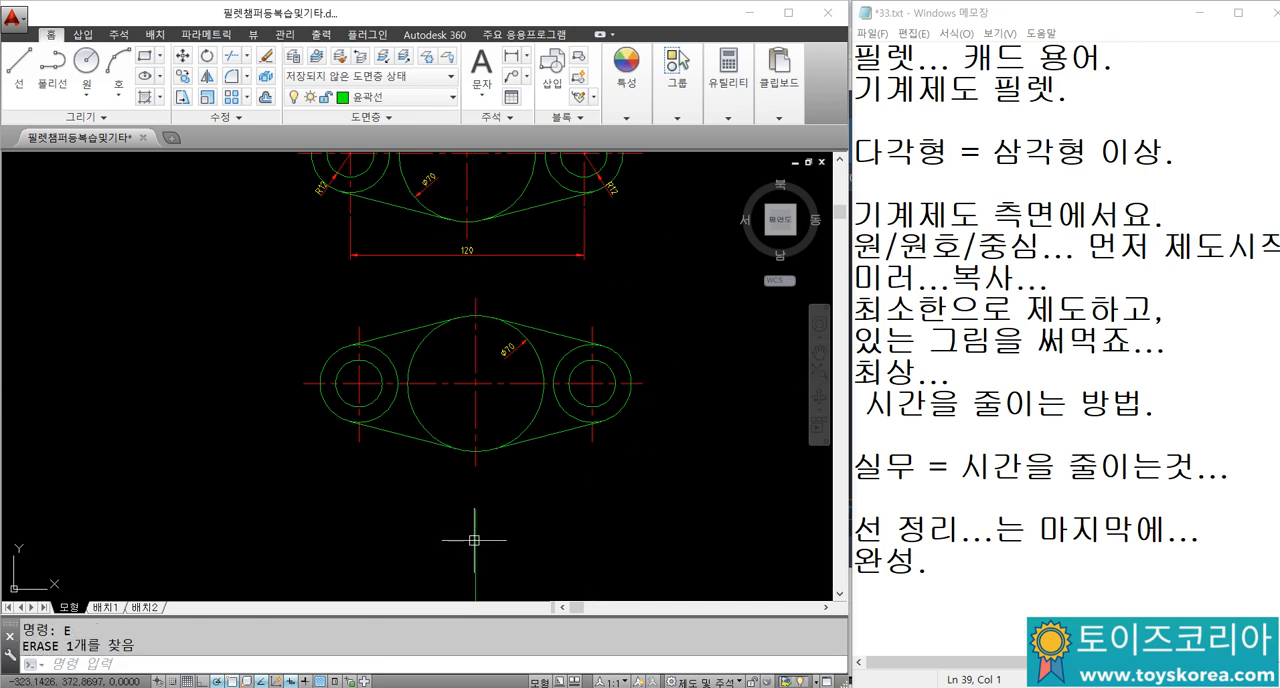
Step: Add radius dimensions to the inner and outer concentric circles at the new part's left end, with the outer one's text outside
mouse_move(491, 350)
middle_down()
mouse_move(483, 381)
mouse_move(479, 367)
middle_up()
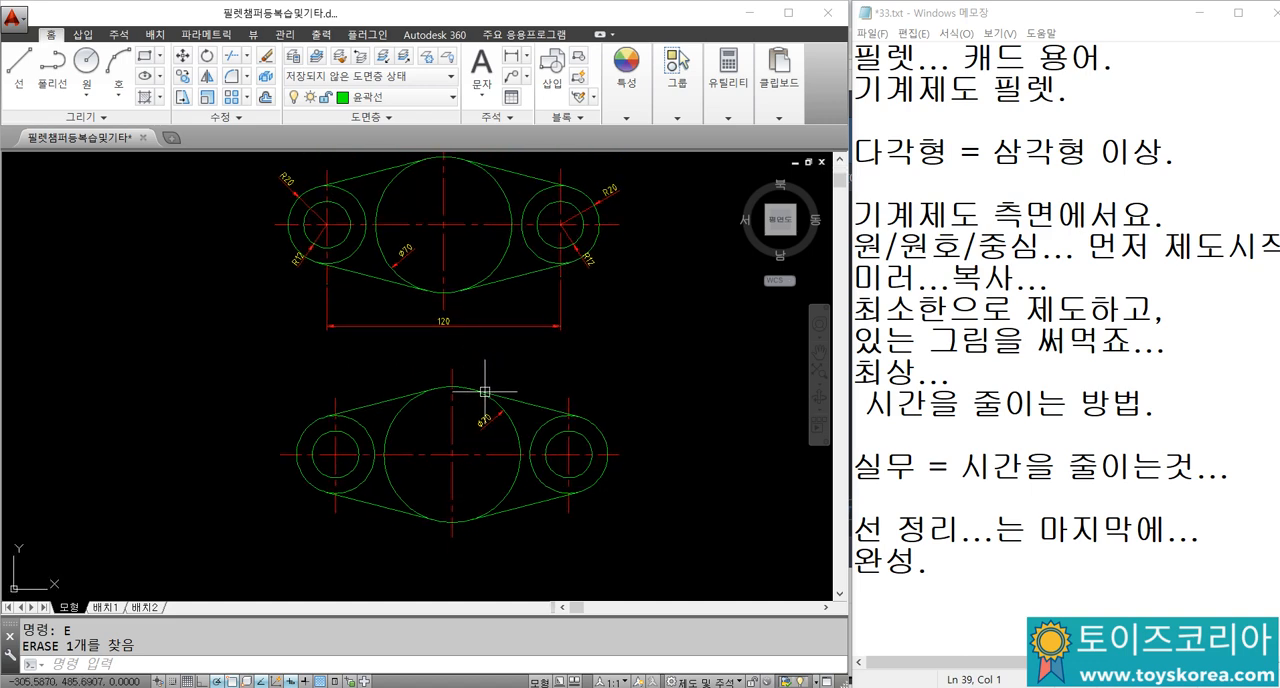
scroll(345, 461, up, 3)
text(DRA)
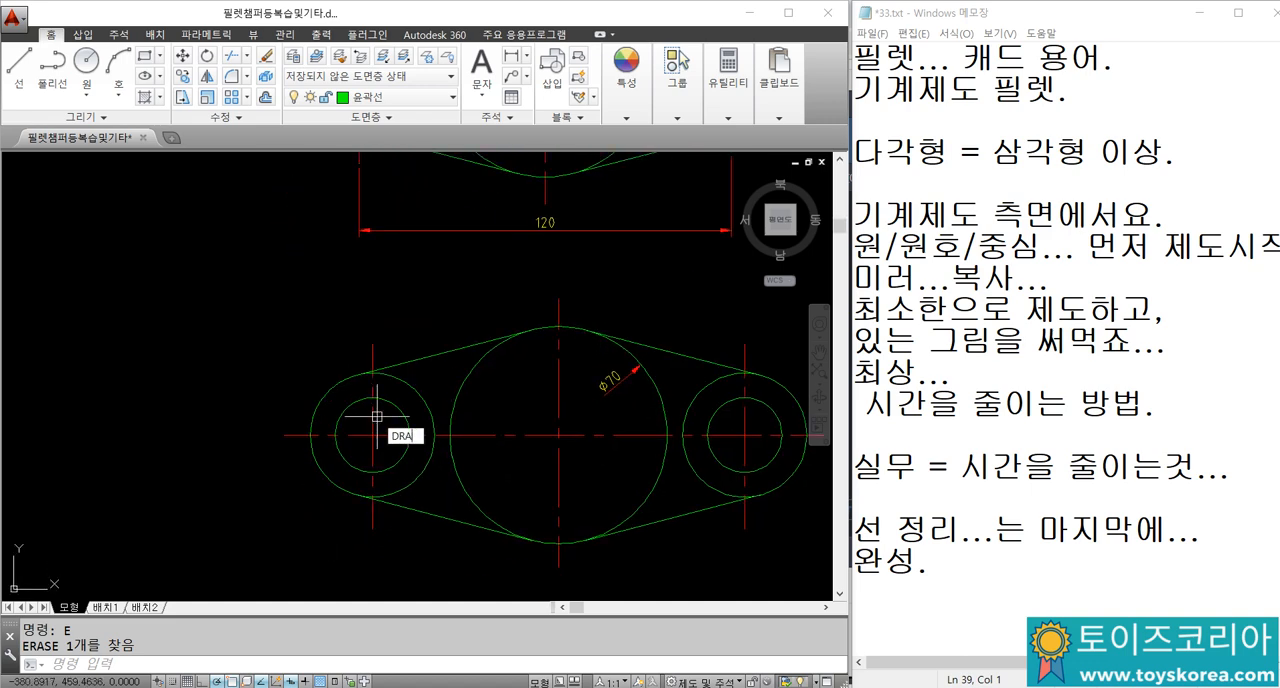
key(space)
click(344, 418)
scroll(345, 418, up, 6)
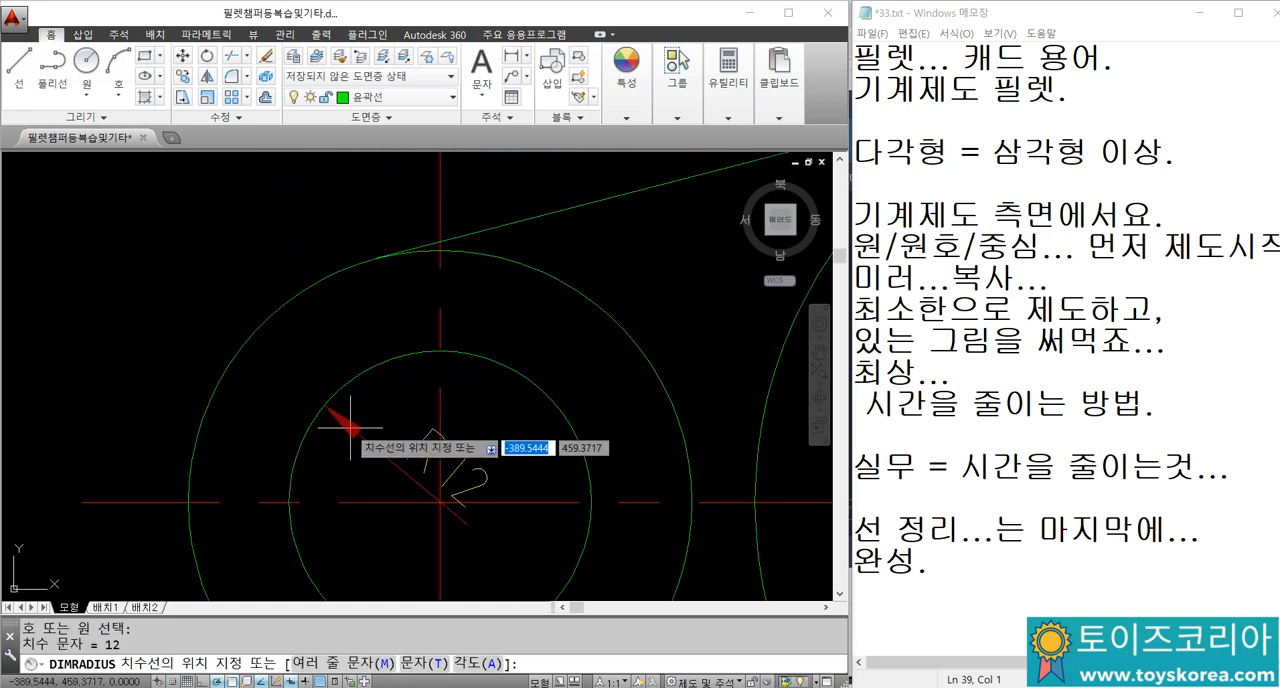
click(347, 427)
key(space)
click(247, 340)
scroll(175, 370, down, 4)
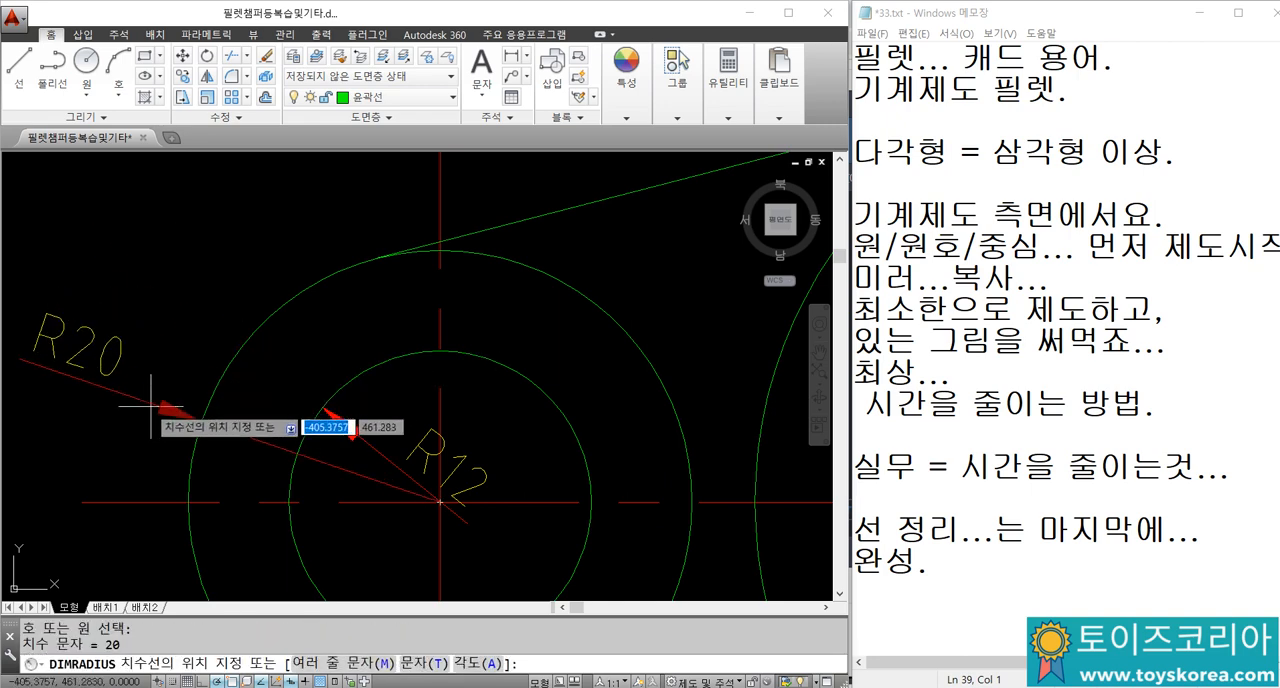
click(183, 377)
Step: Add radius dimensions to the inner and outer concentric circles at the new part's right end
scroll(183, 377, down, 2)
key(space)
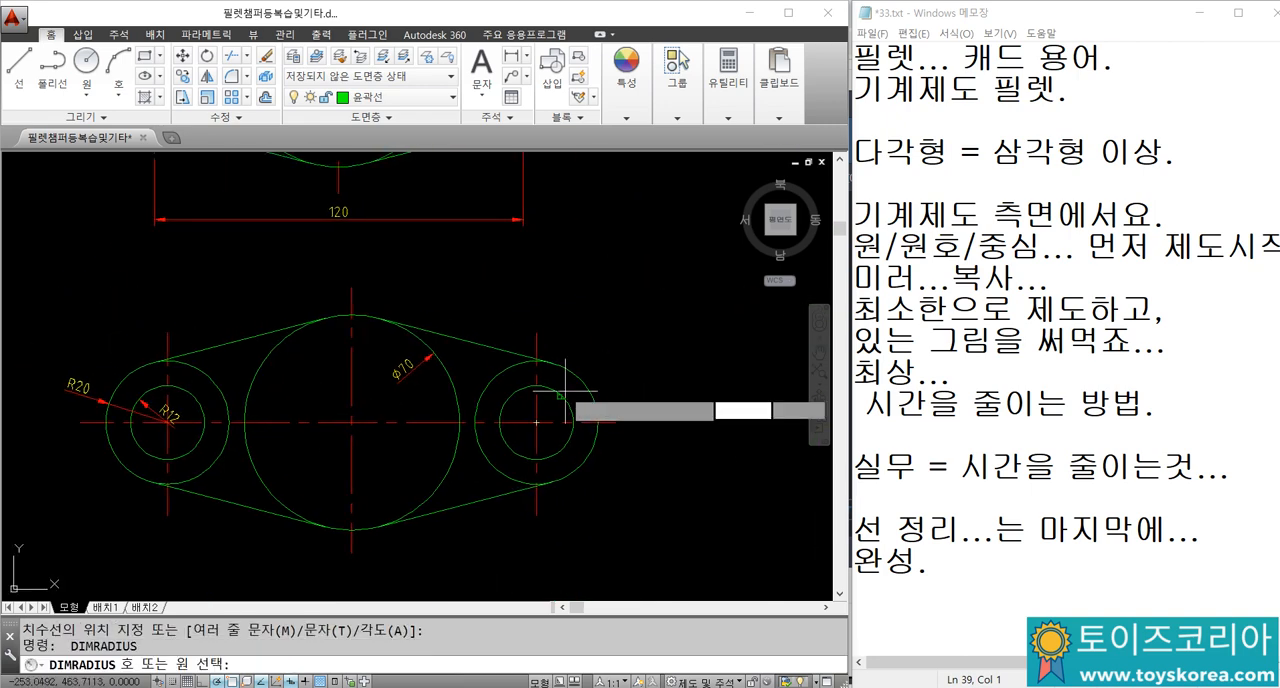
click(563, 393)
click(548, 412)
key(space)
click(580, 377)
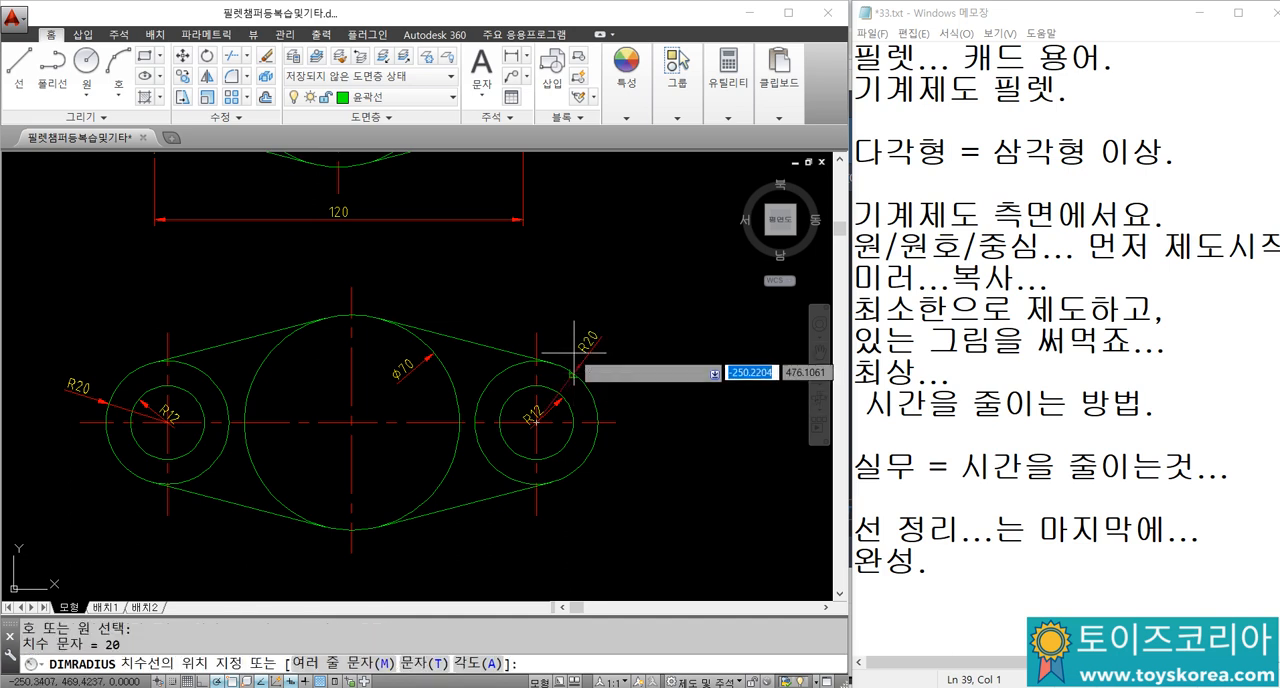
click(572, 353)
Step: Add a horizontal linear dimension below the new part, between the lower ends of its two outer vertical centre lines
scroll(509, 463, down, 2)
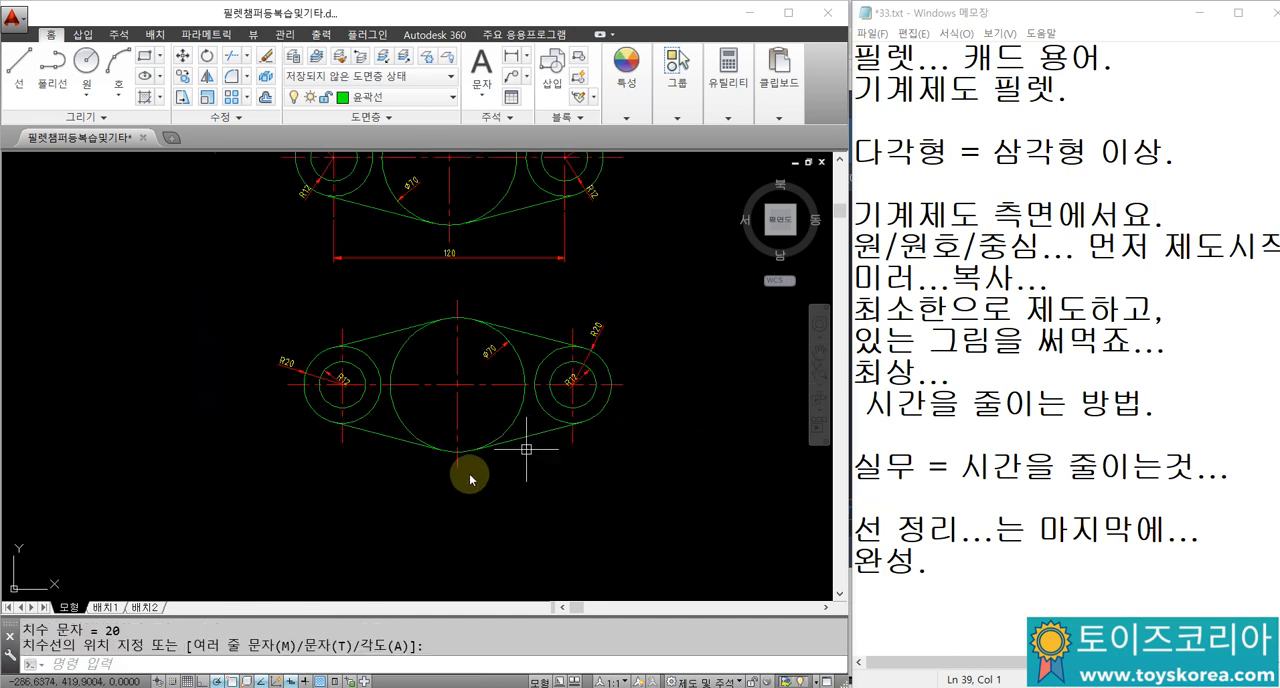
text(DLI)
key(Return)
click(343, 441)
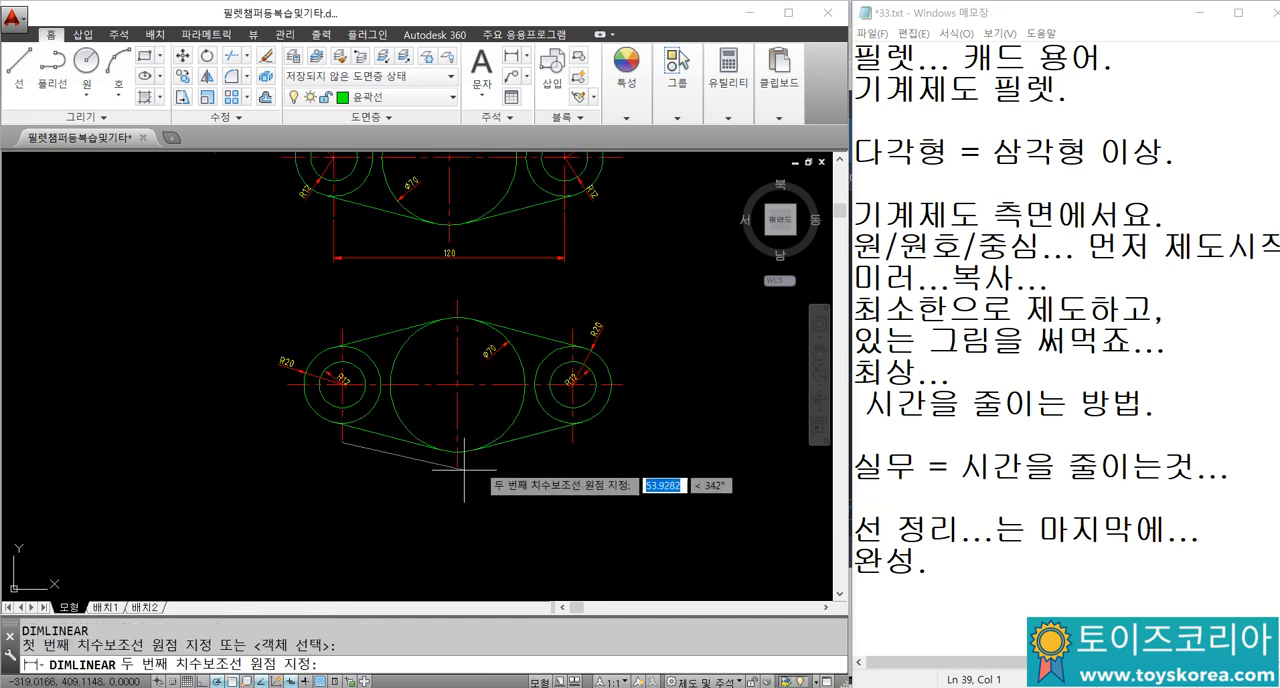
click(566, 441)
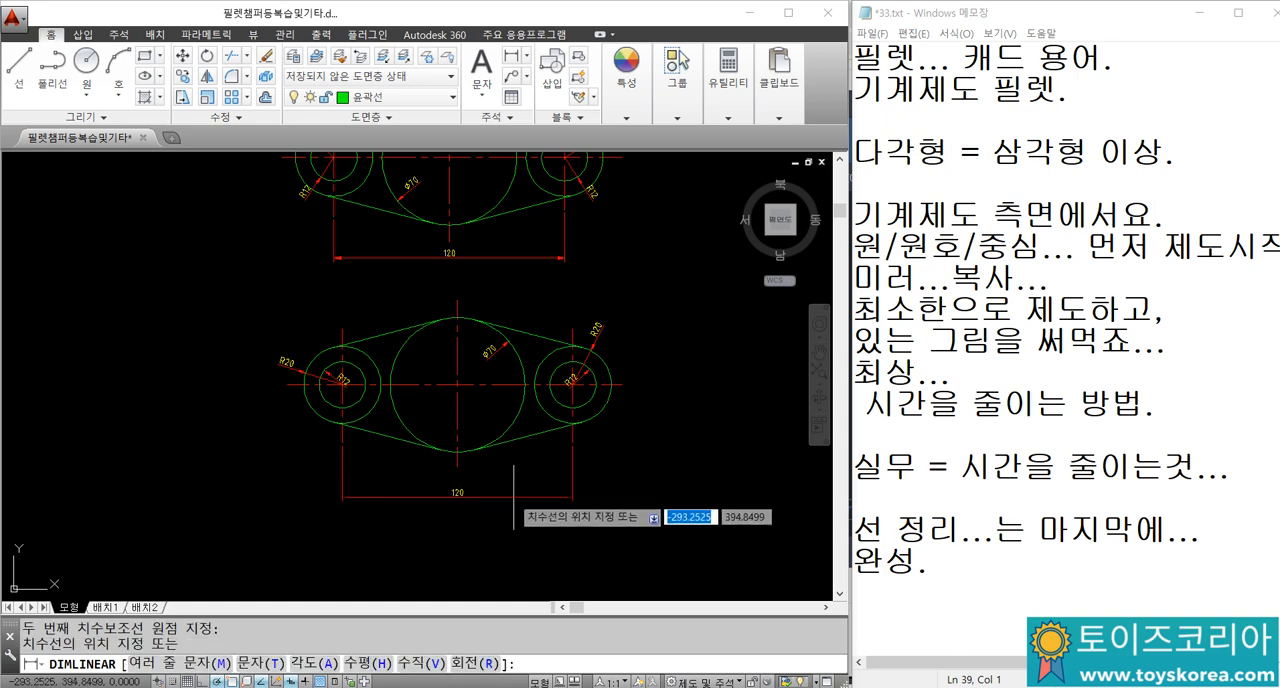
click(510, 484)
scroll(512, 376, up, 2)
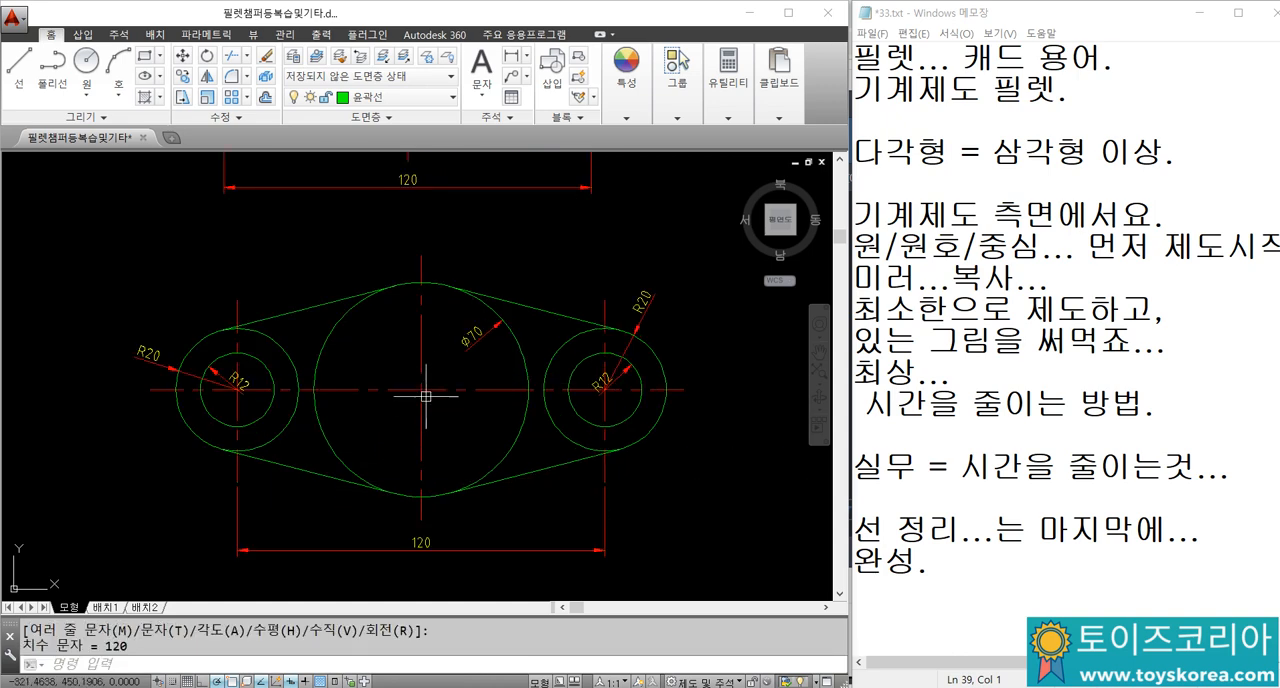
Step: Compare the two finished link drawings and examine the dimensions of the 50 by 35 part inside the blue frame
scroll(426, 396, down, 2)
mouse_move(433, 289)
middle_down()
mouse_move(446, 414)
mouse_move(443, 394)
mouse_move(477, 363)
mouse_move(478, 375)
middle_up()
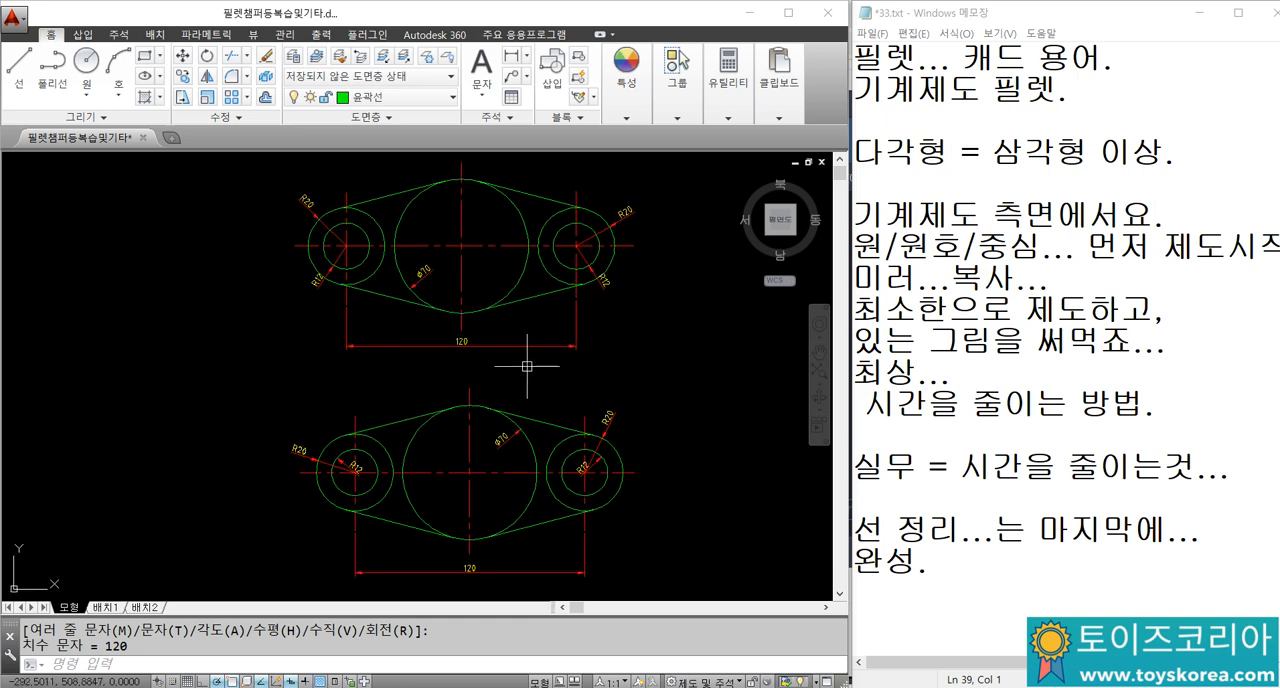
middle_drag(582, 371, 233, 447)
scroll(387, 398, down, 4)
middle_drag(690, 468, 489, 371)
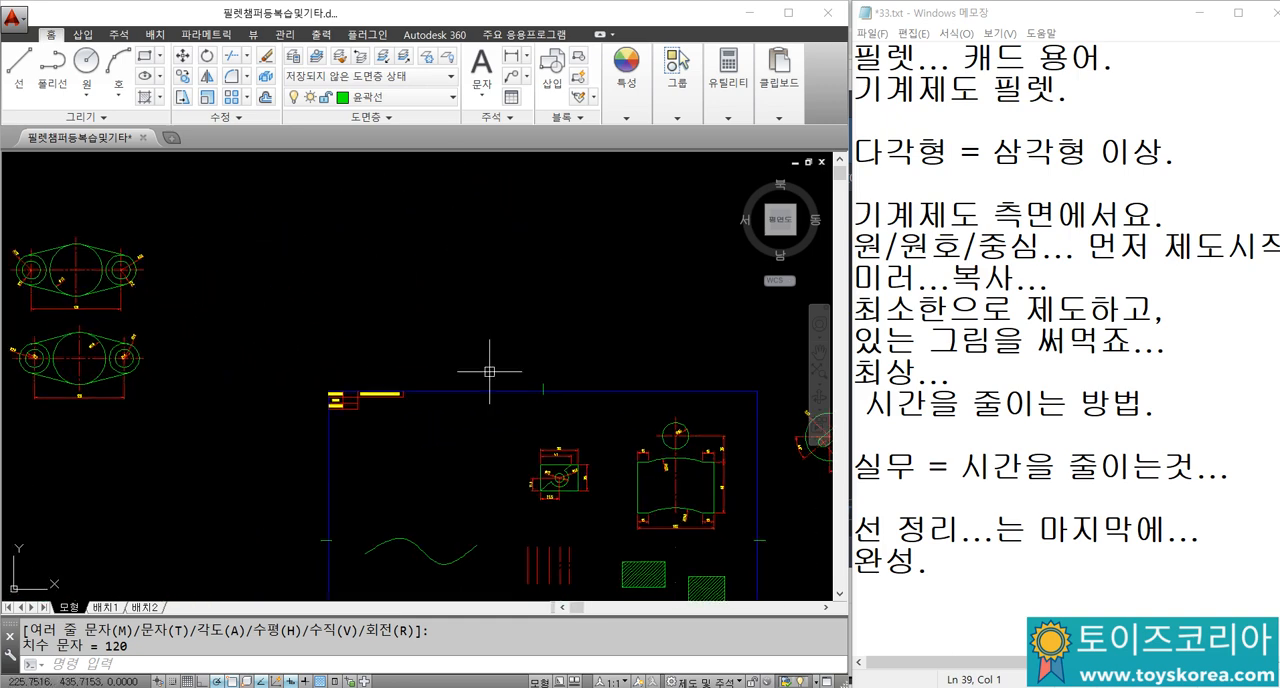
middle_drag(562, 448, 435, 399)
scroll(434, 454, up, 6)
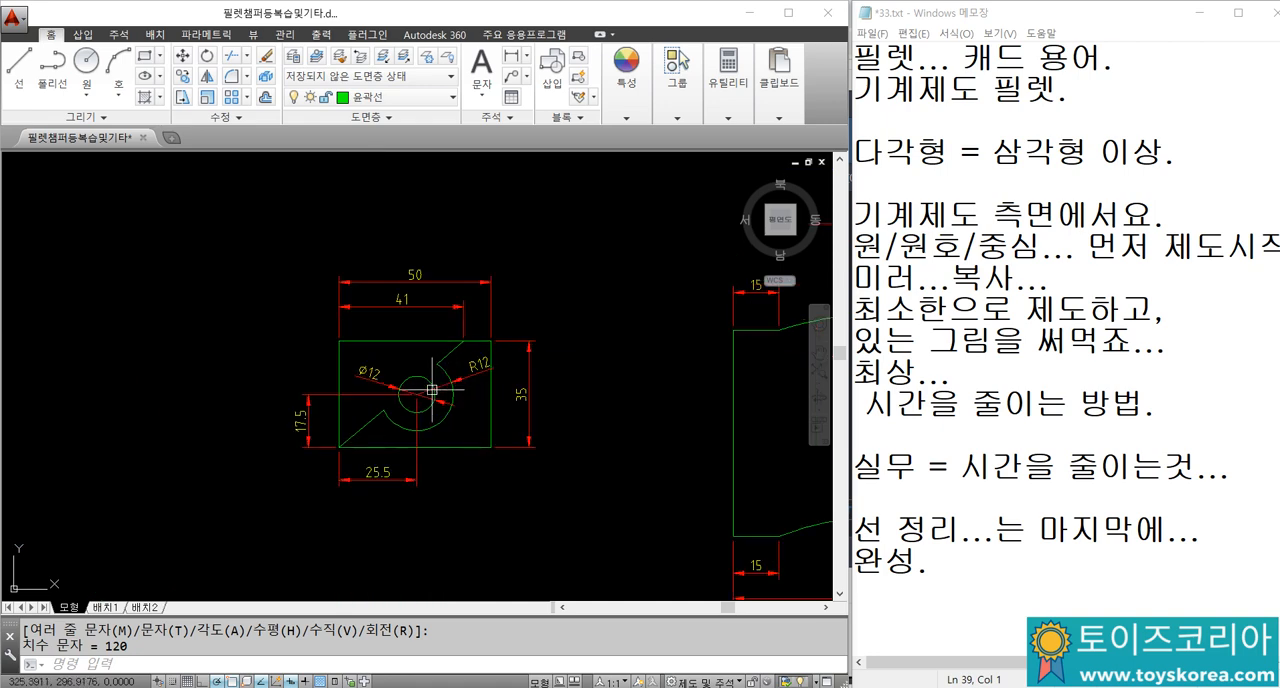
mouse_move(470, 386)
middle_down()
mouse_move(515, 365)
mouse_move(278, 428)
mouse_move(305, 417)
middle_up()
Step: Draw a 50 by 35 rectangle in the empty space beside the dimensioned 50 by 35 part
scroll(305, 417, down, 2)
middle_drag(252, 438, 500, 386)
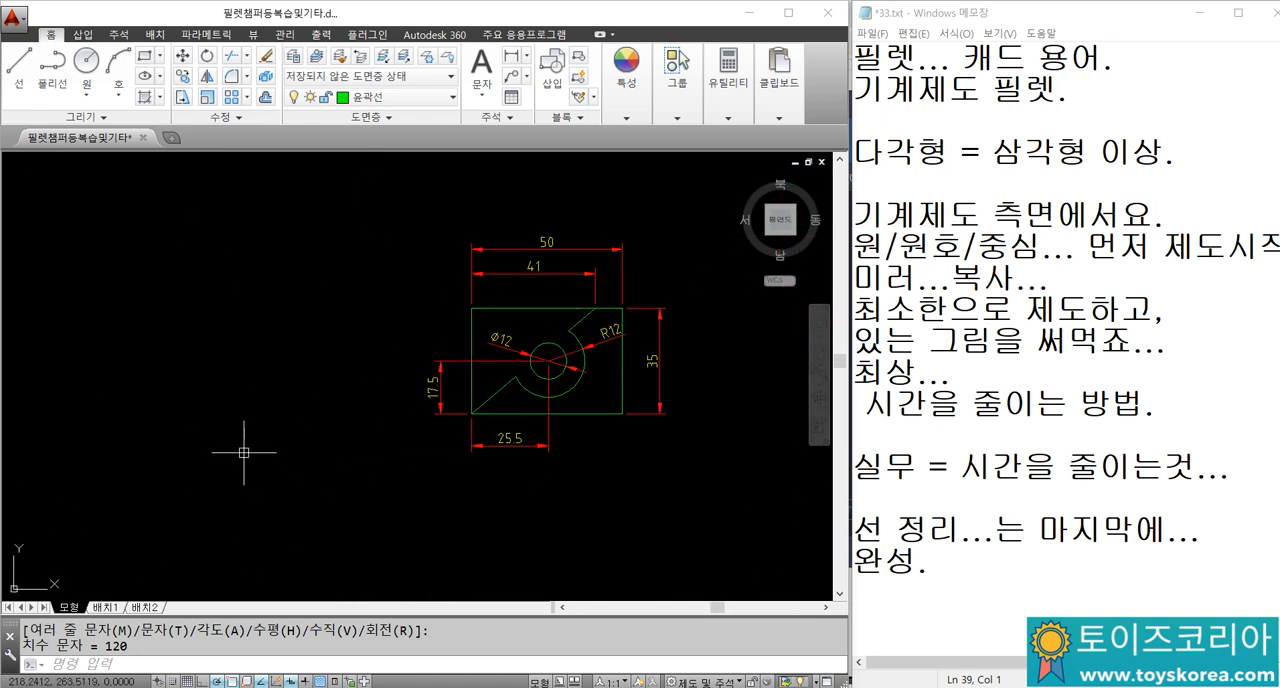
middle_drag(250, 443, 292, 441)
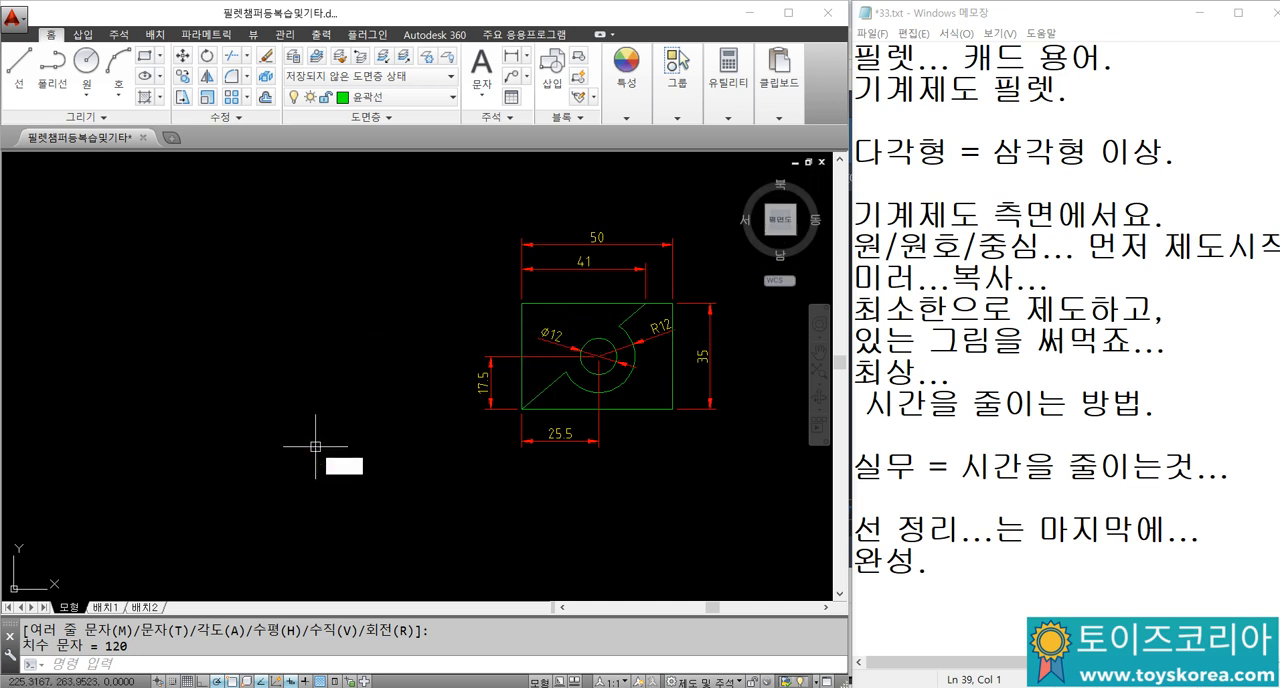
key(Return)
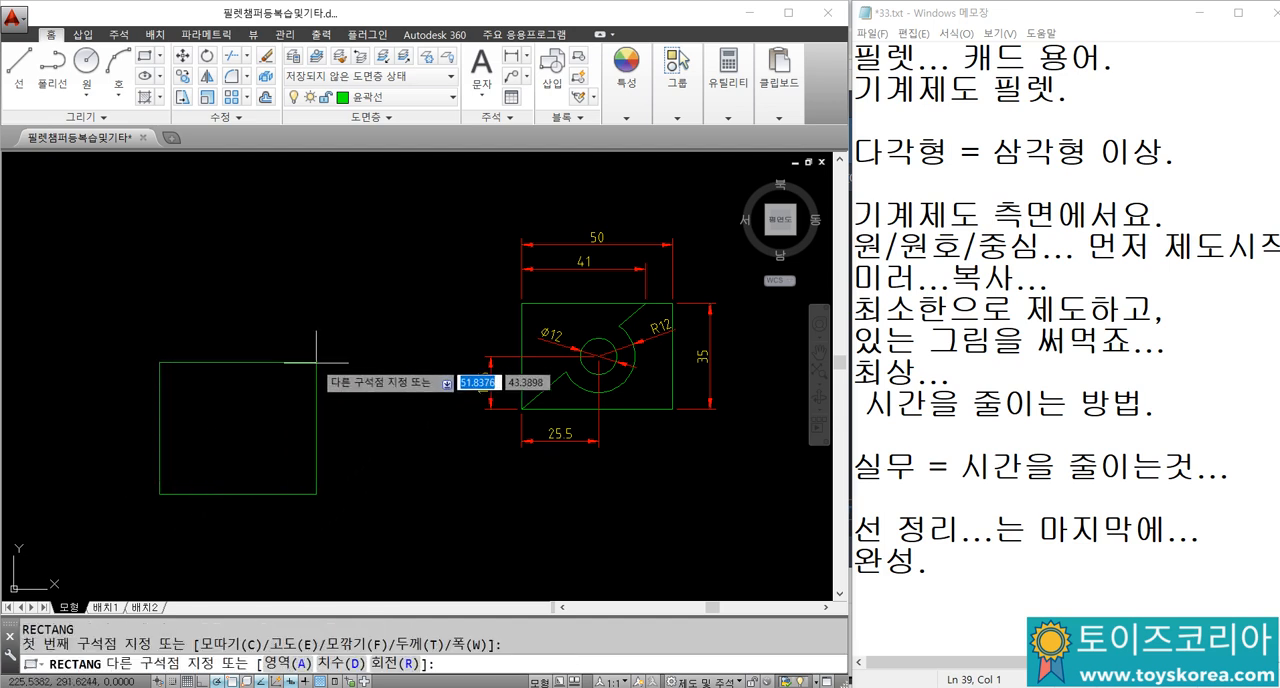
text(50,35)
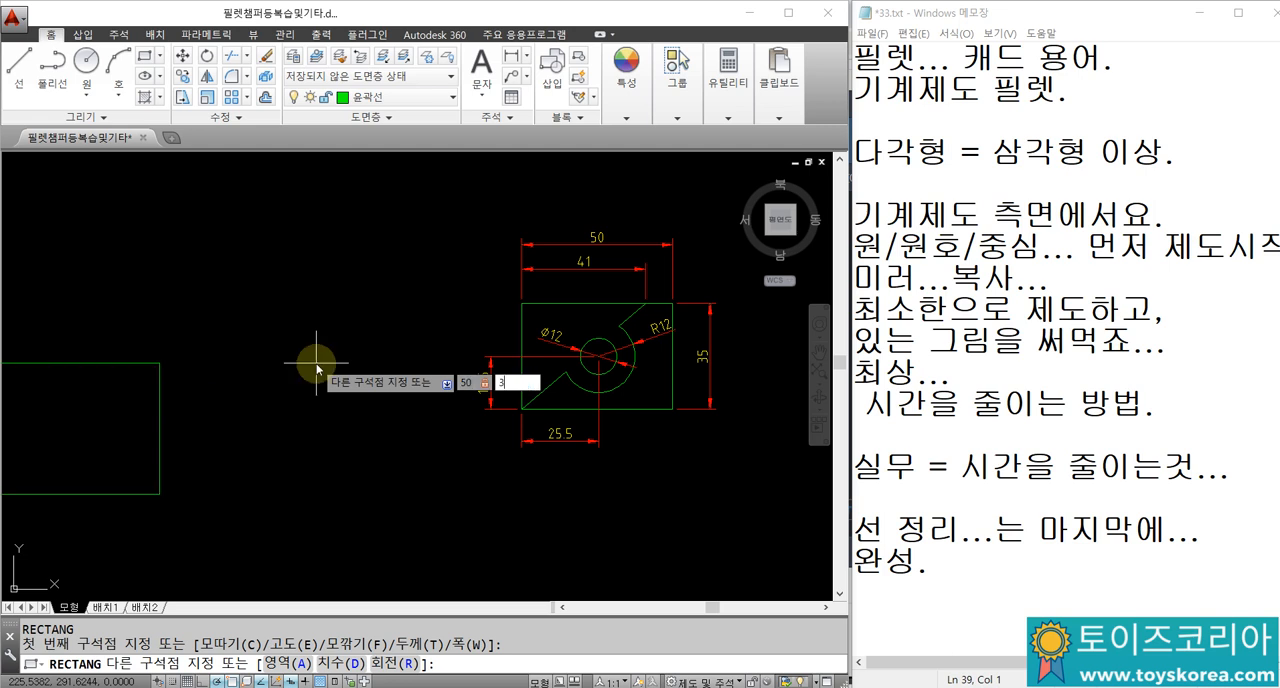
key(Return)
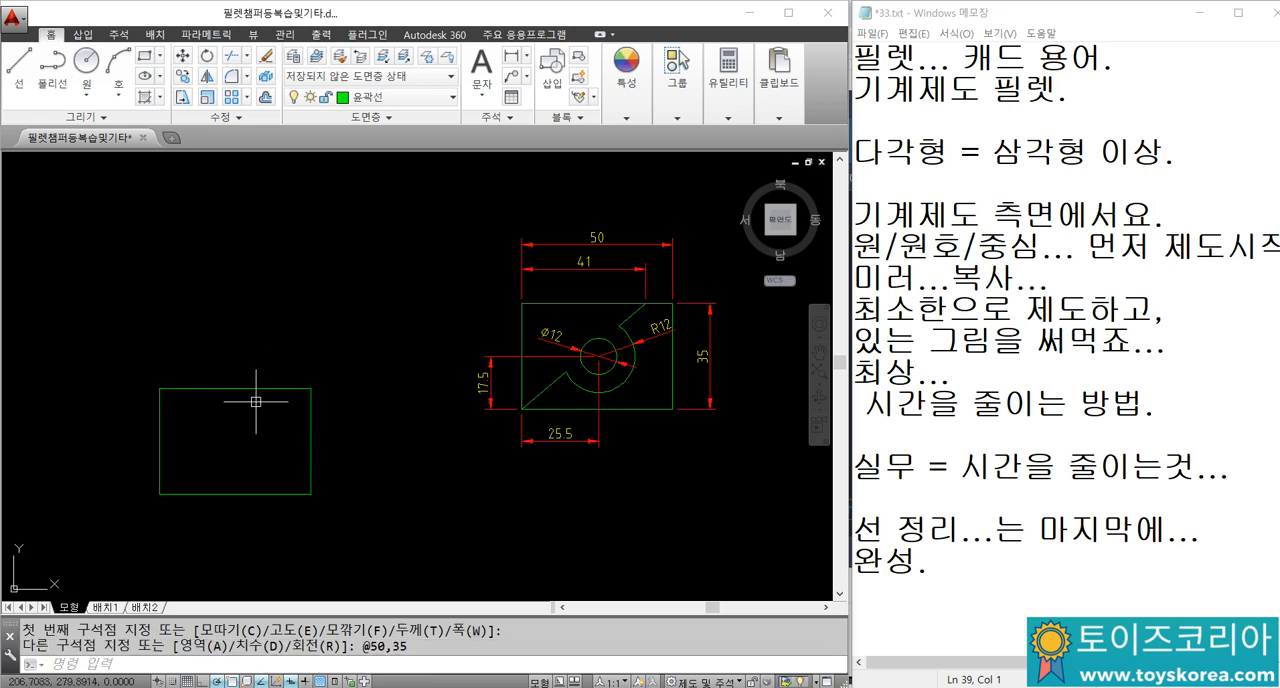
Step: Check whether the new rectangle selects as one object, compared with the left edge of the 102-wide part
click(256, 401)
key(Escape)
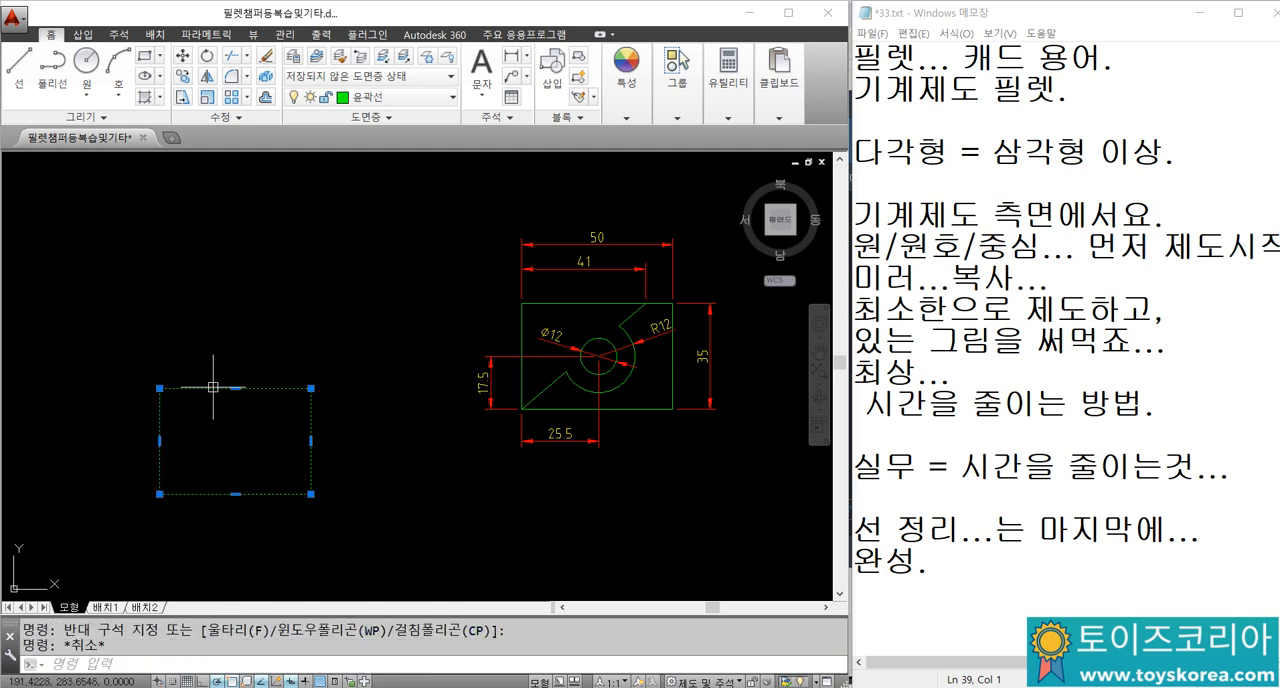
key(Escape)
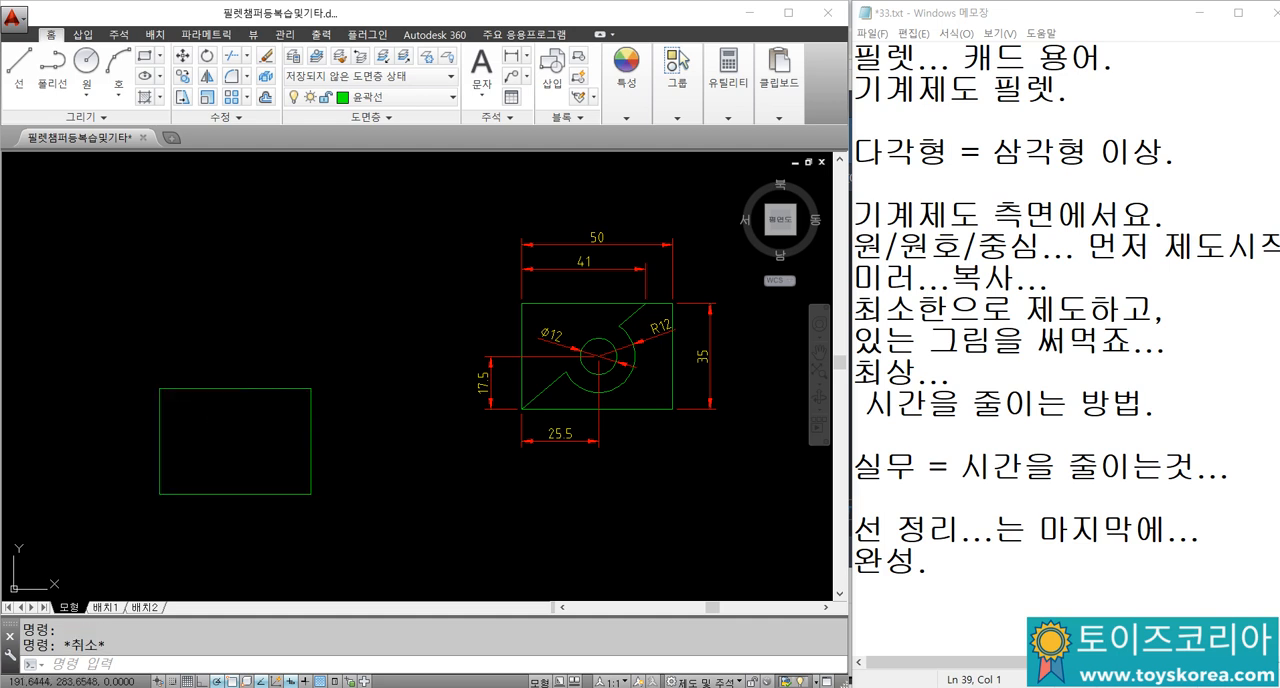
scroll(327, 342, down, 2)
click(699, 331)
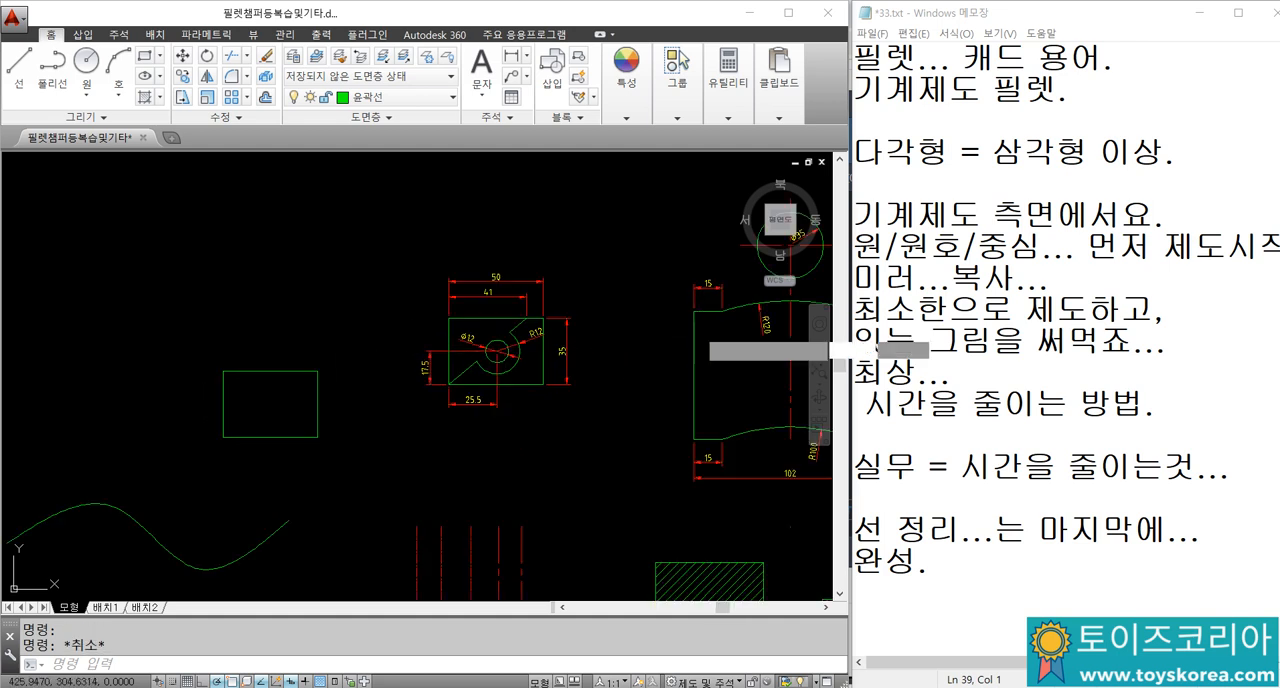
click(680, 340)
middle_drag(680, 340, 501, 376)
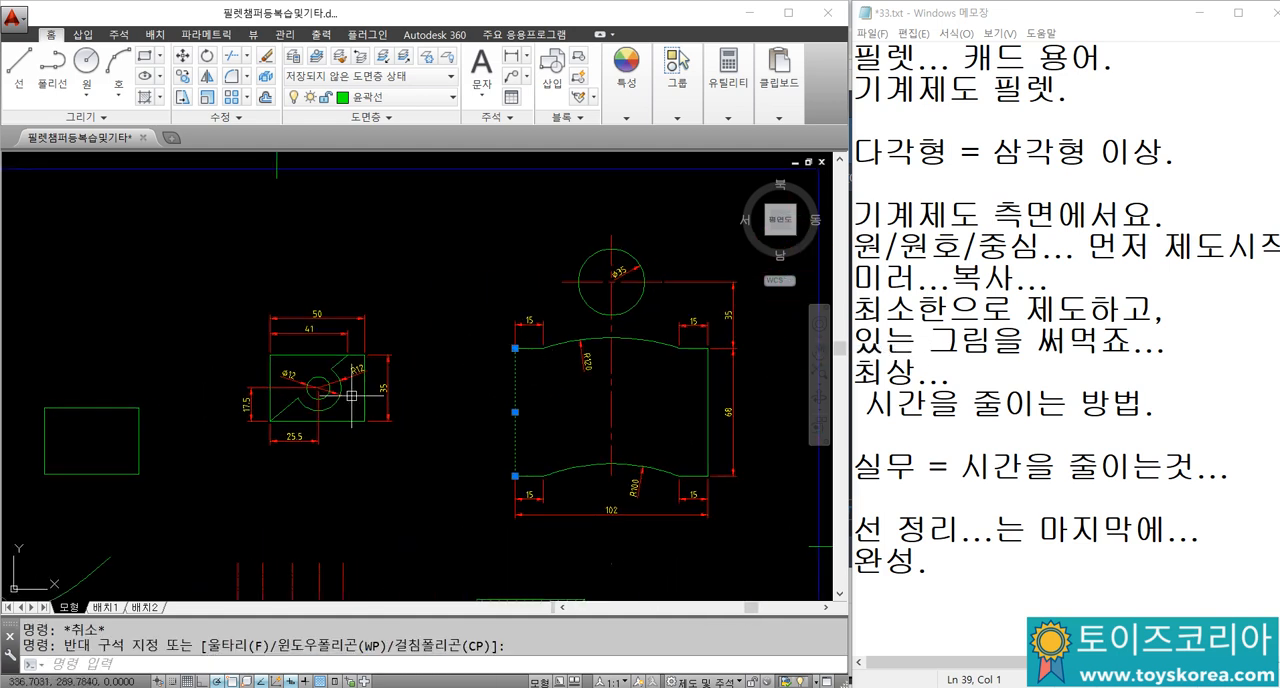
key(Escape)
middle_drag(351, 396, 491, 328)
key(Escape)
scroll(202, 363, up, 4)
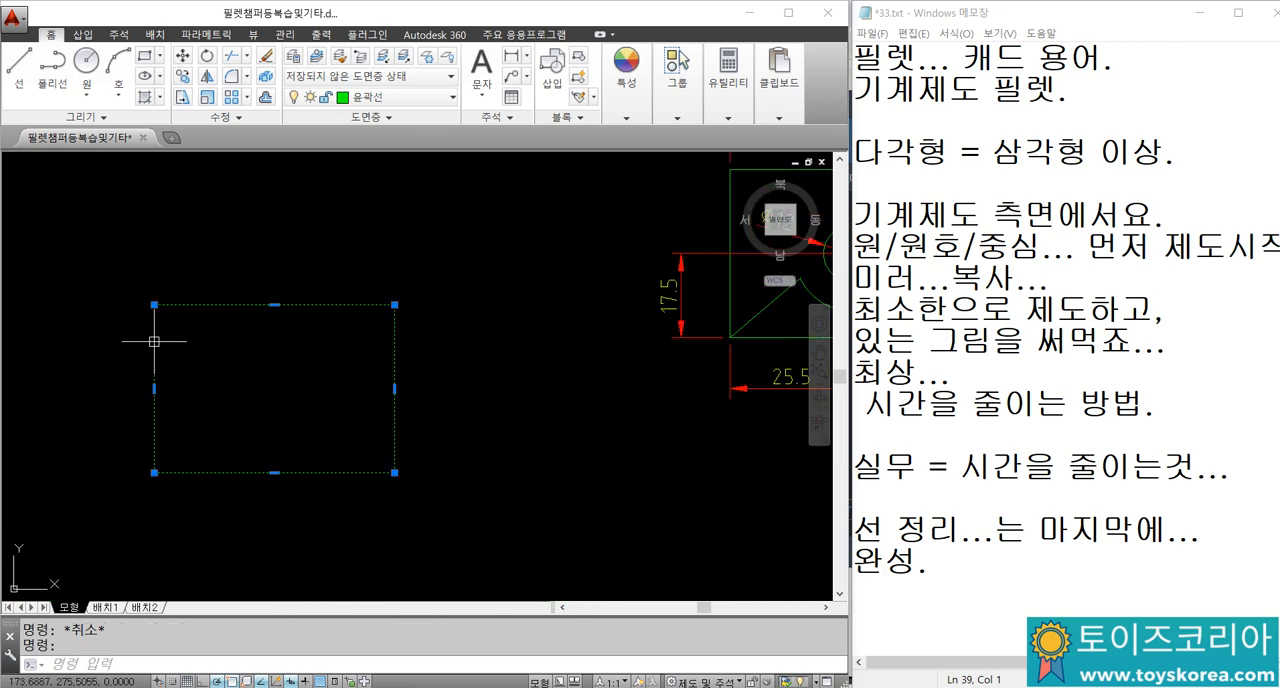
key(Escape)
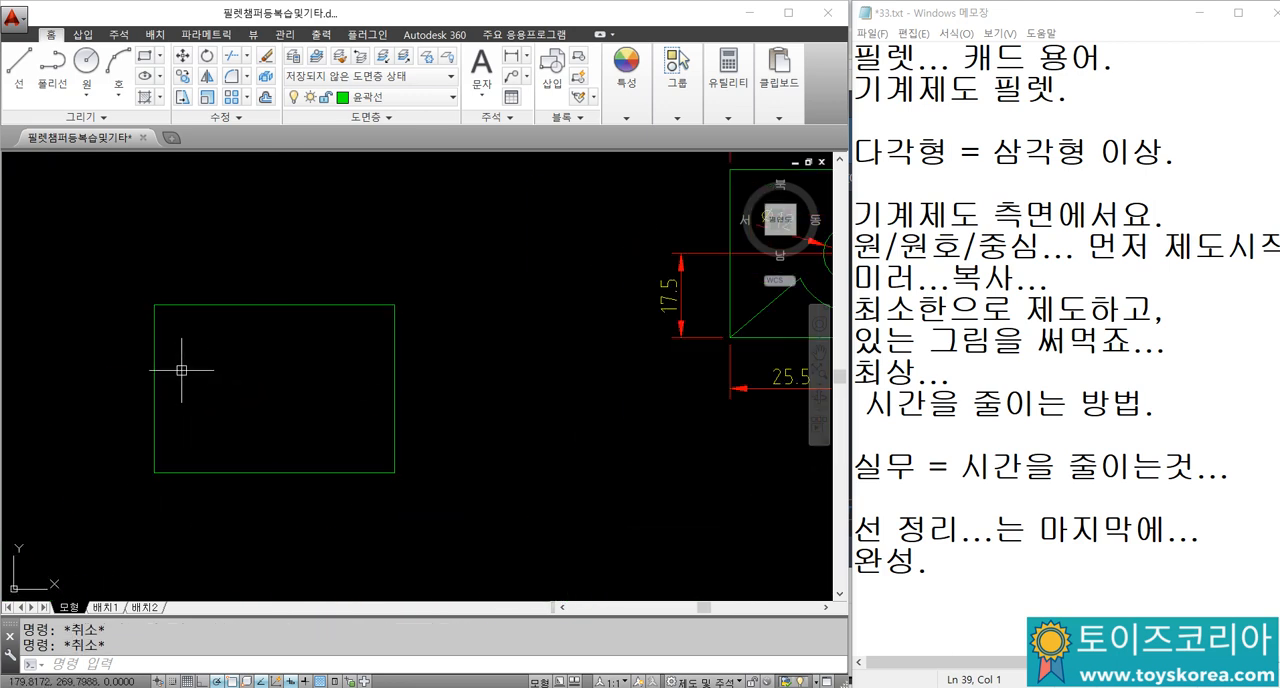
click(156, 347)
key(Escape)
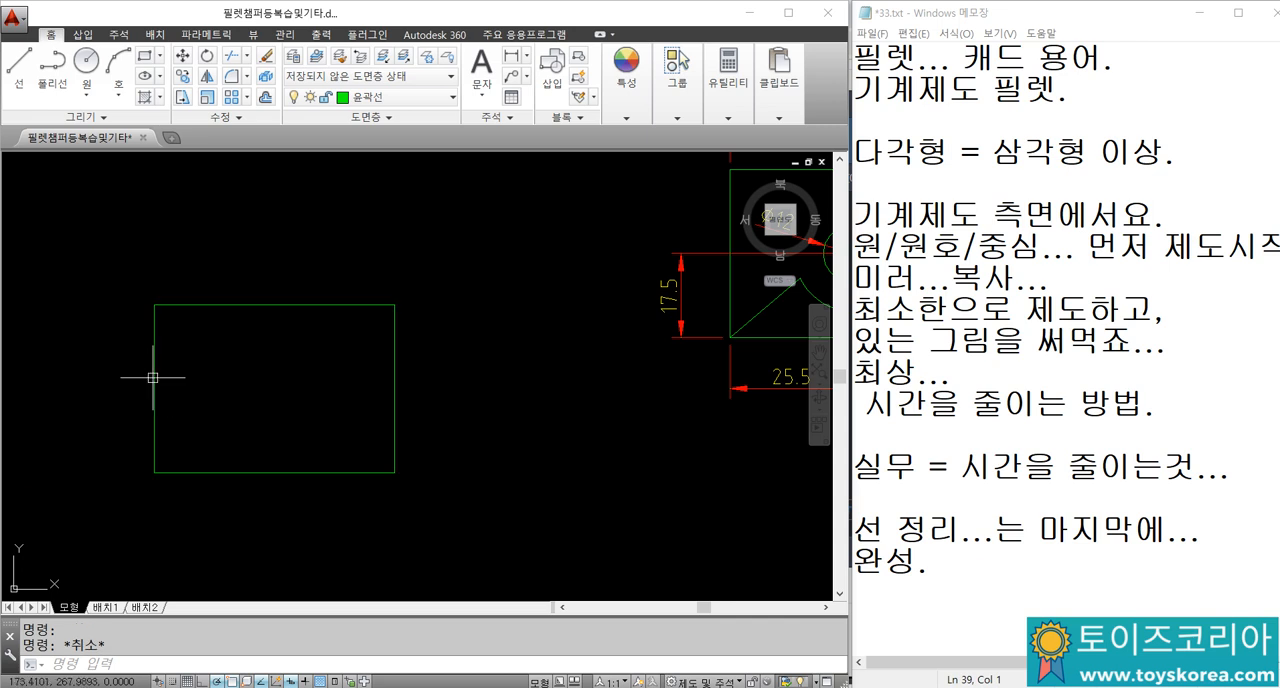
Step: Explode the new rectangle into separate lines
click(155, 360)
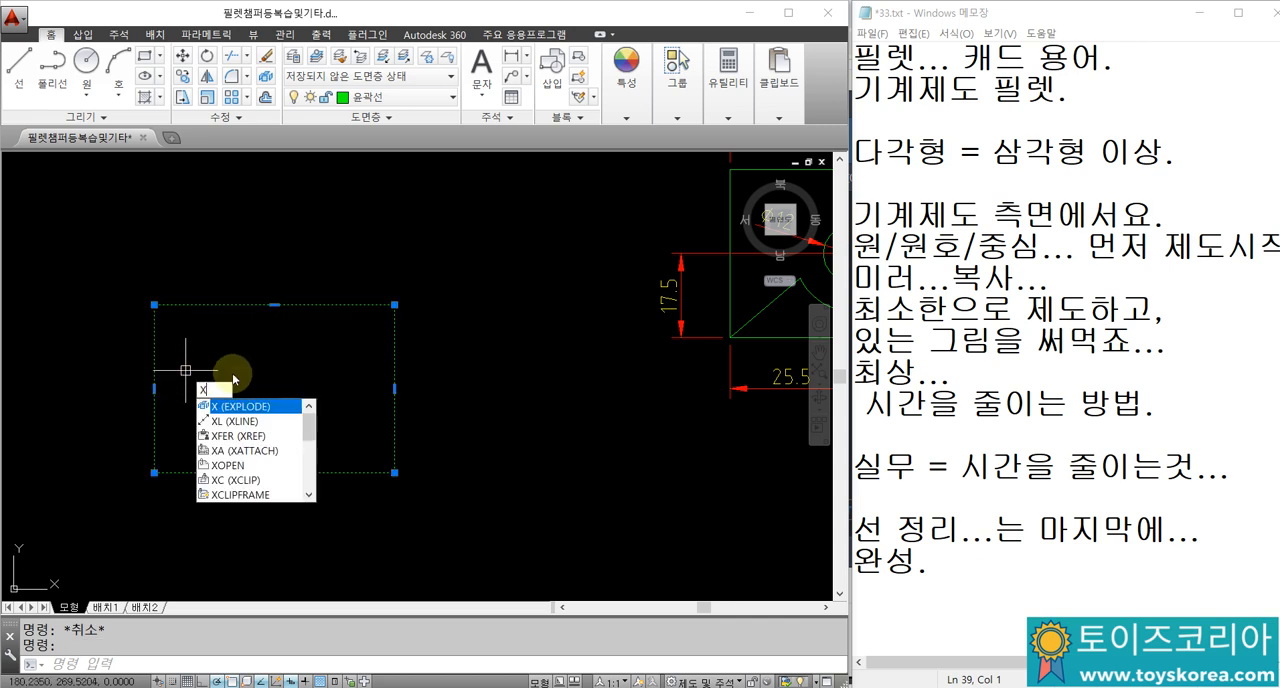
text(x)
key(Return)
Step: Switch to Notepad, add the note "X 분해(분리)" below the last line, and return to AutoCAD with nothing selected
click(912, 589)
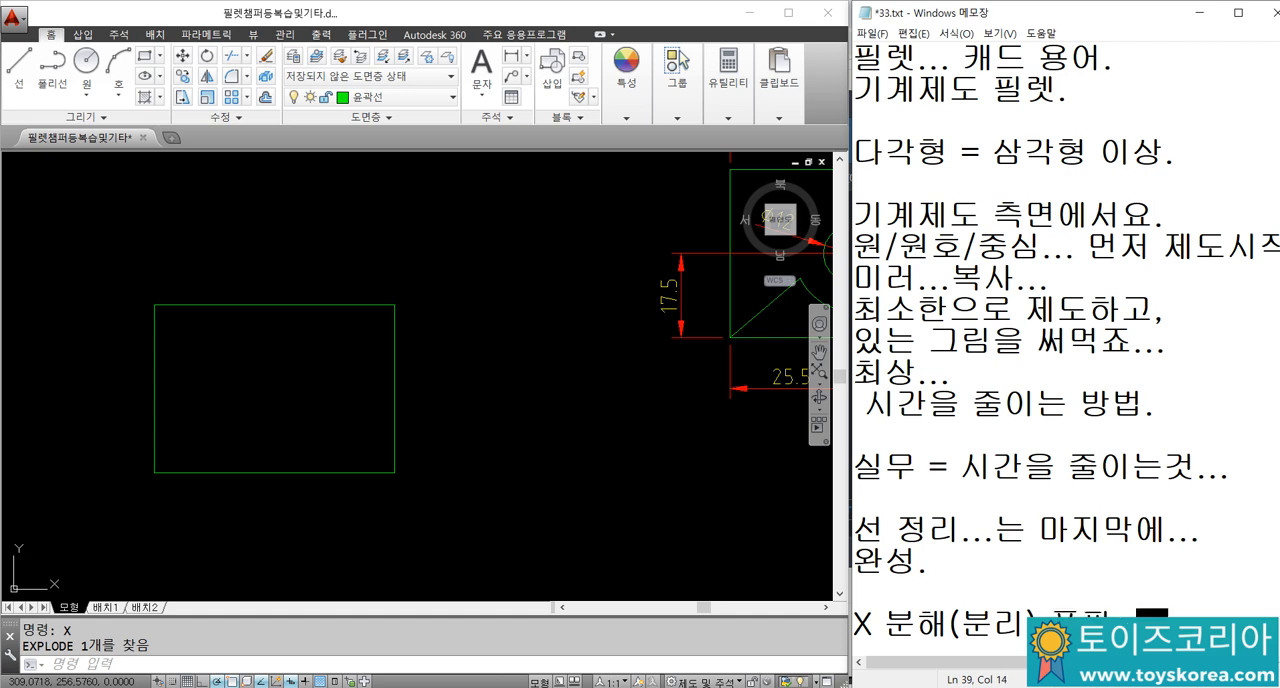
click(703, 477)
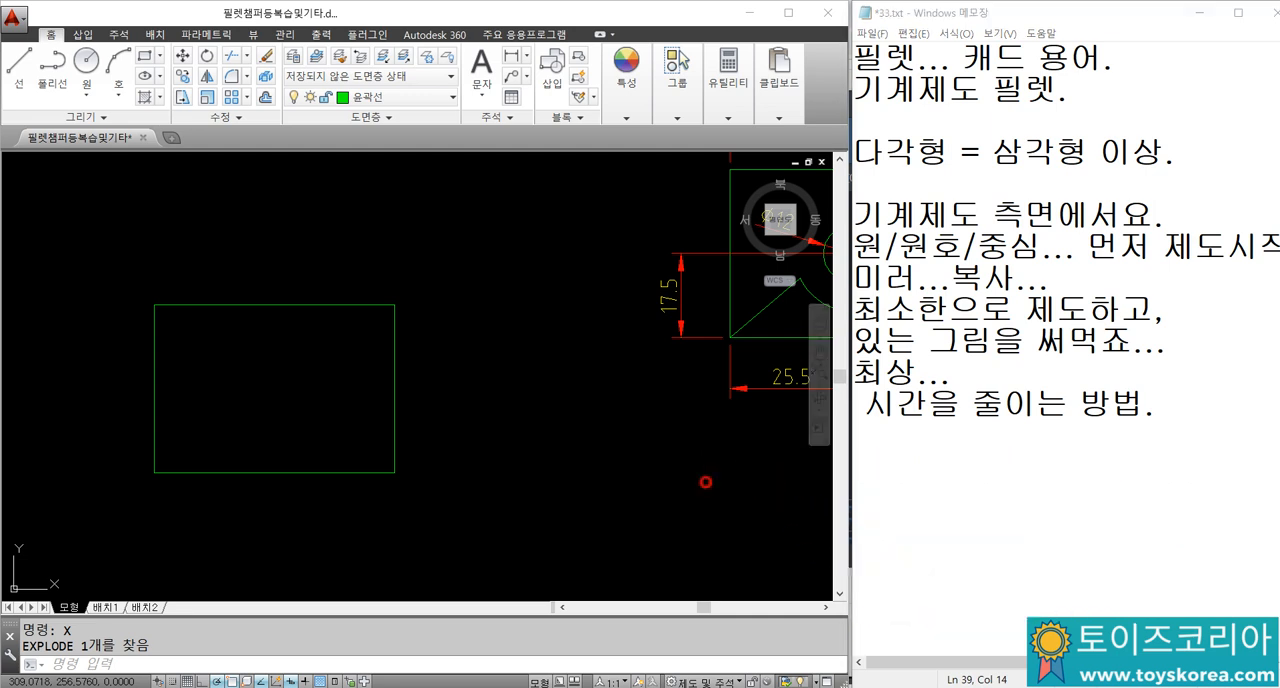
click(300, 371)
key(Escape)
key(Escape)
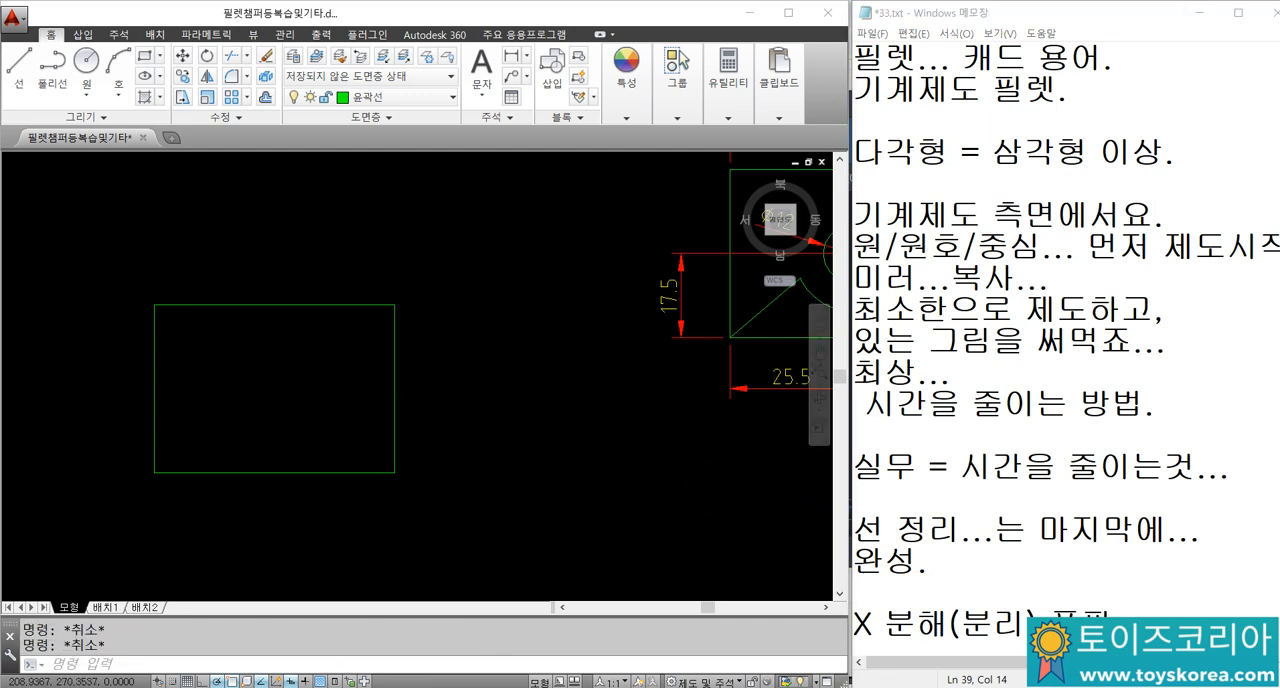
Step: Offset the exploded rectangle's left edge 41 units towards its inside
scroll(322, 363, down, 2)
middle_drag(330, 358, 317, 403)
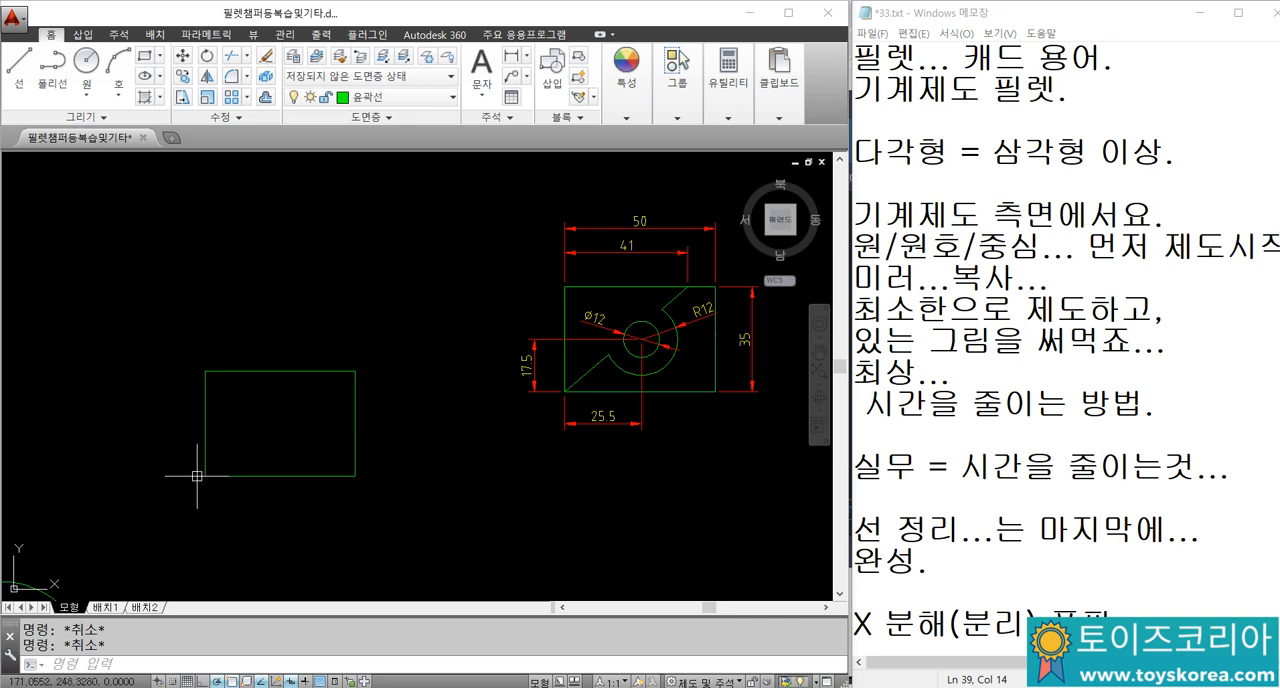
text(o)
key(Return)
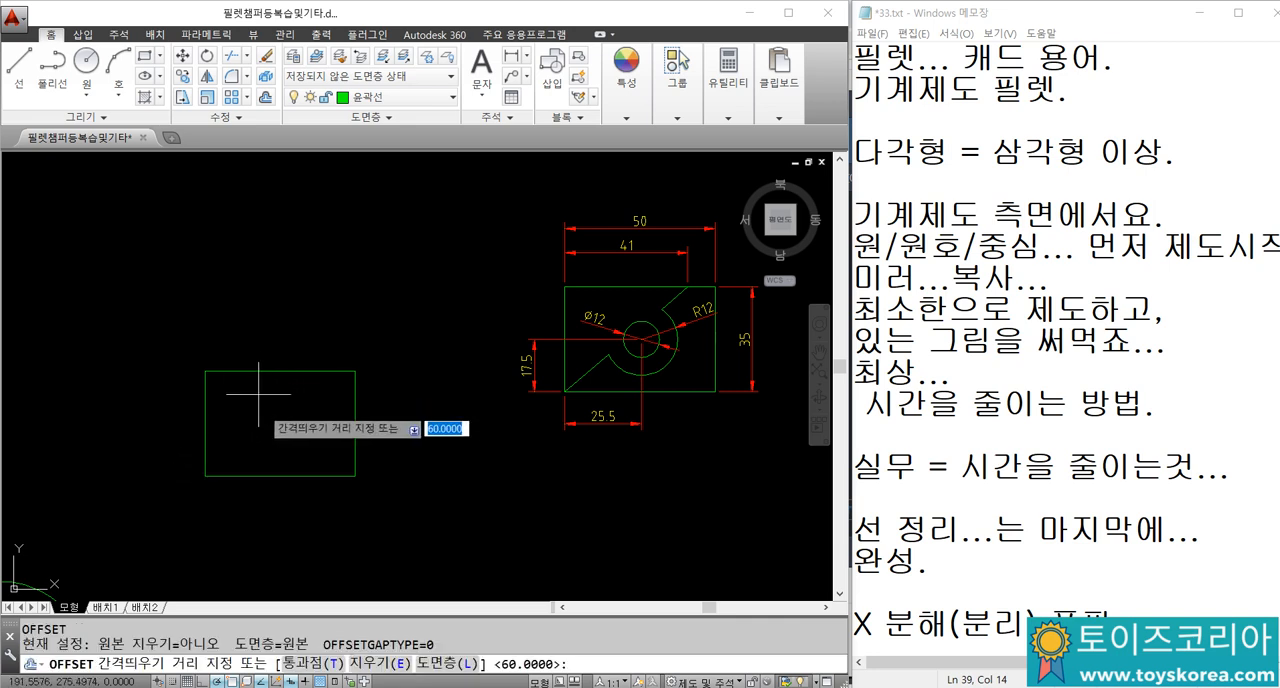
key(Return)
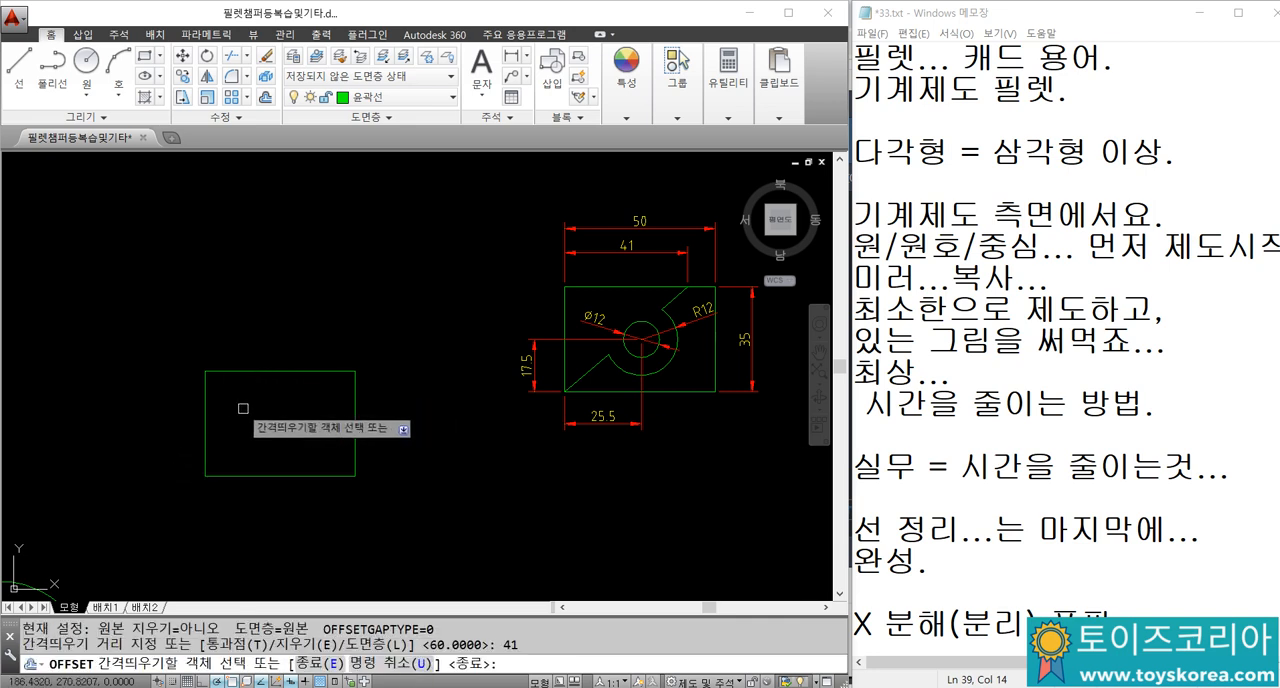
scroll(250, 400, up, 2)
click(190, 394)
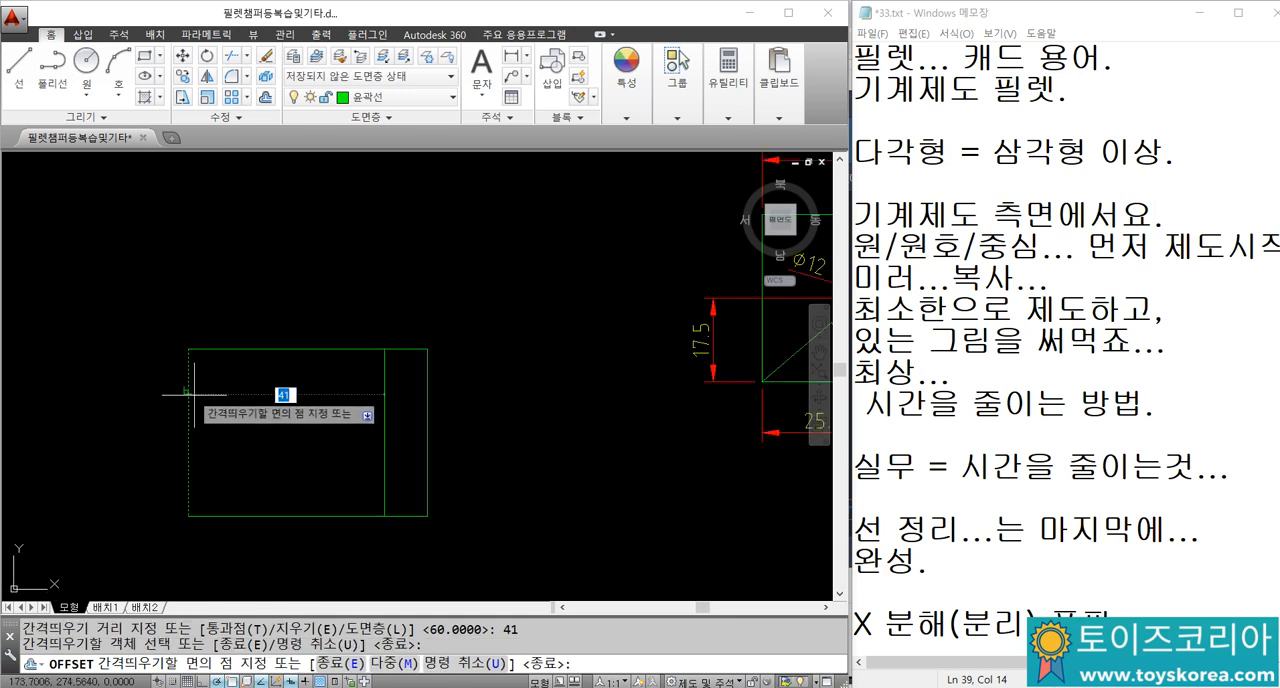
click(290, 398)
scroll(290, 396, down, 3)
key(Escape)
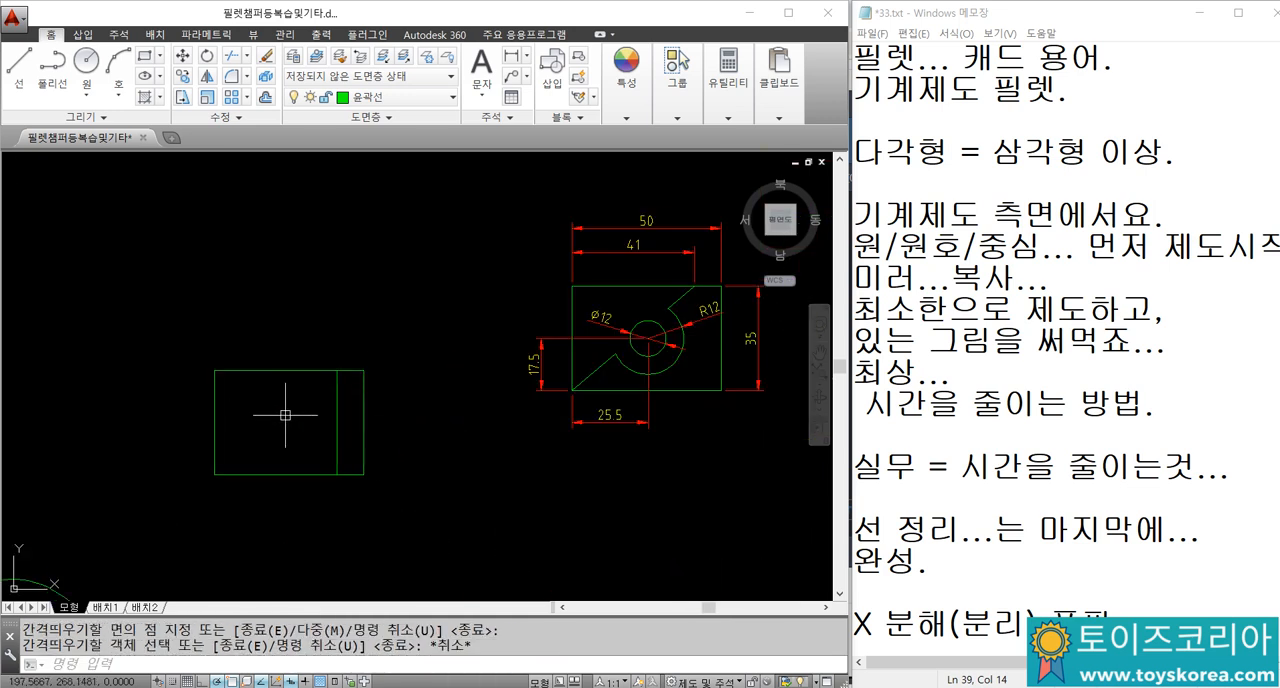
Step: Draw a diagonal line from the offset line's upper end to the rectangle's lower-left corner
text(l)
key(Return)
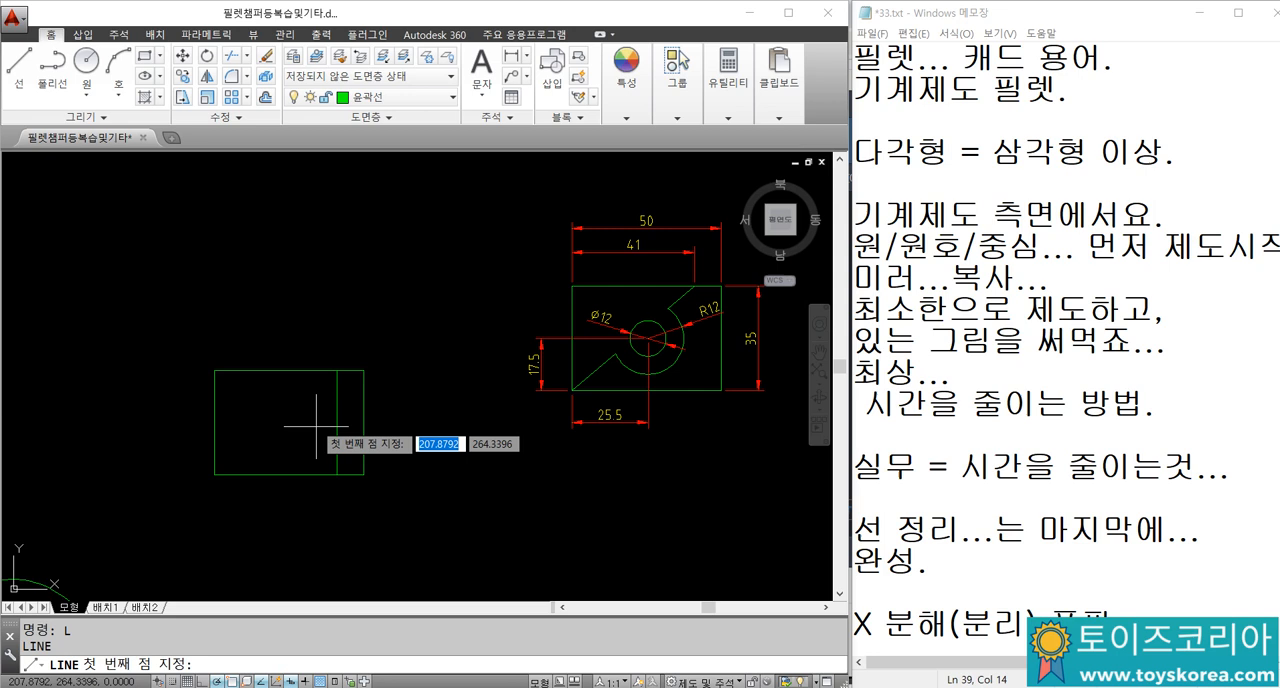
click(337, 370)
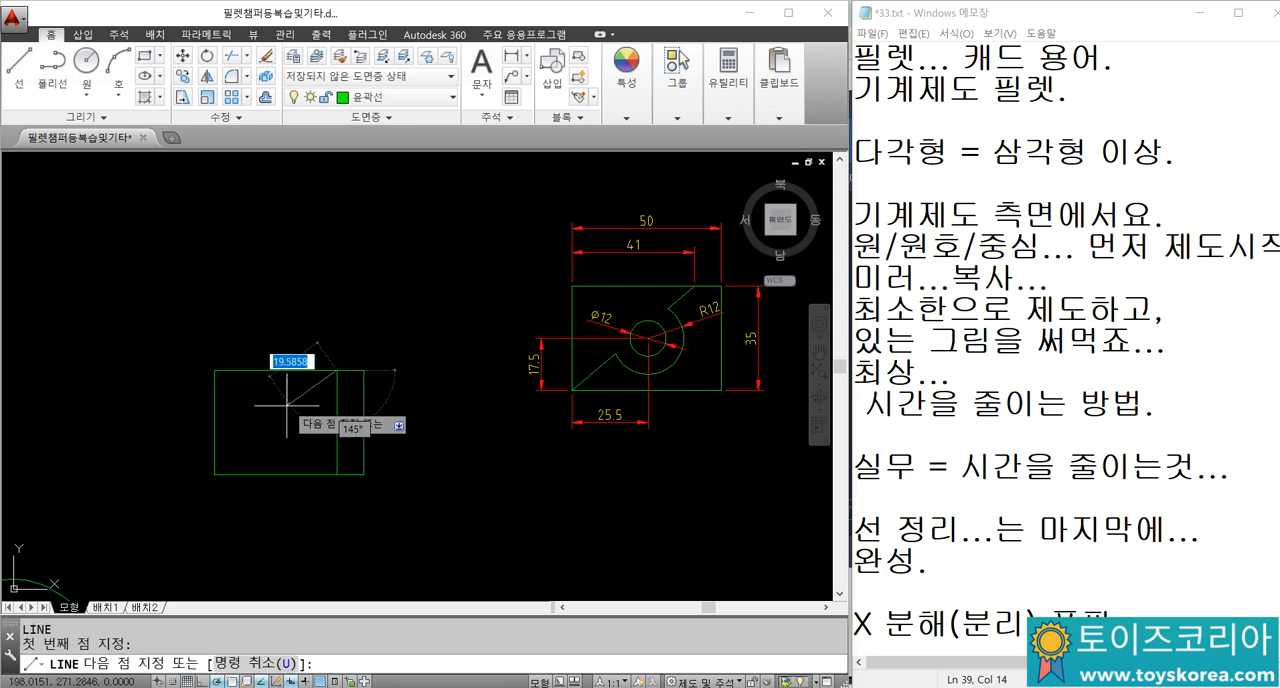
click(215, 474)
key(Escape)
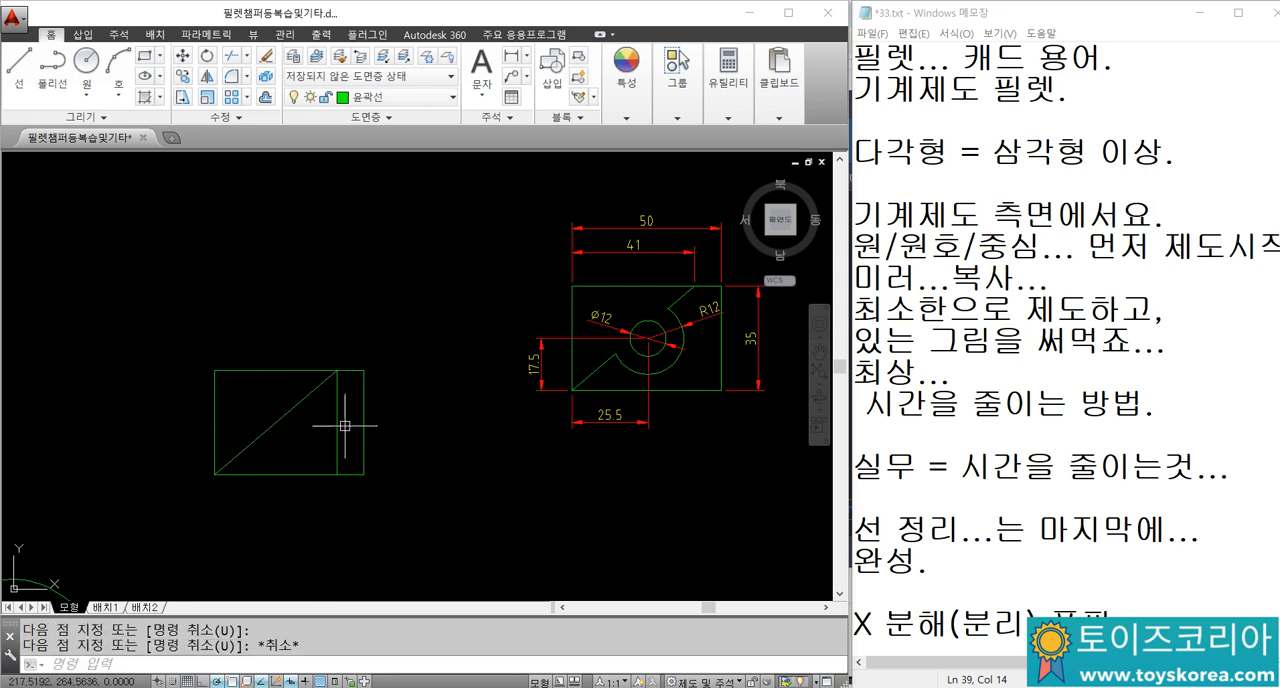
Step: Erase the vertical offset line inside the new rectangle
mouse_move(320, 440)
middle_down()
mouse_move(306, 451)
mouse_move(330, 445)
middle_up()
click(358, 421)
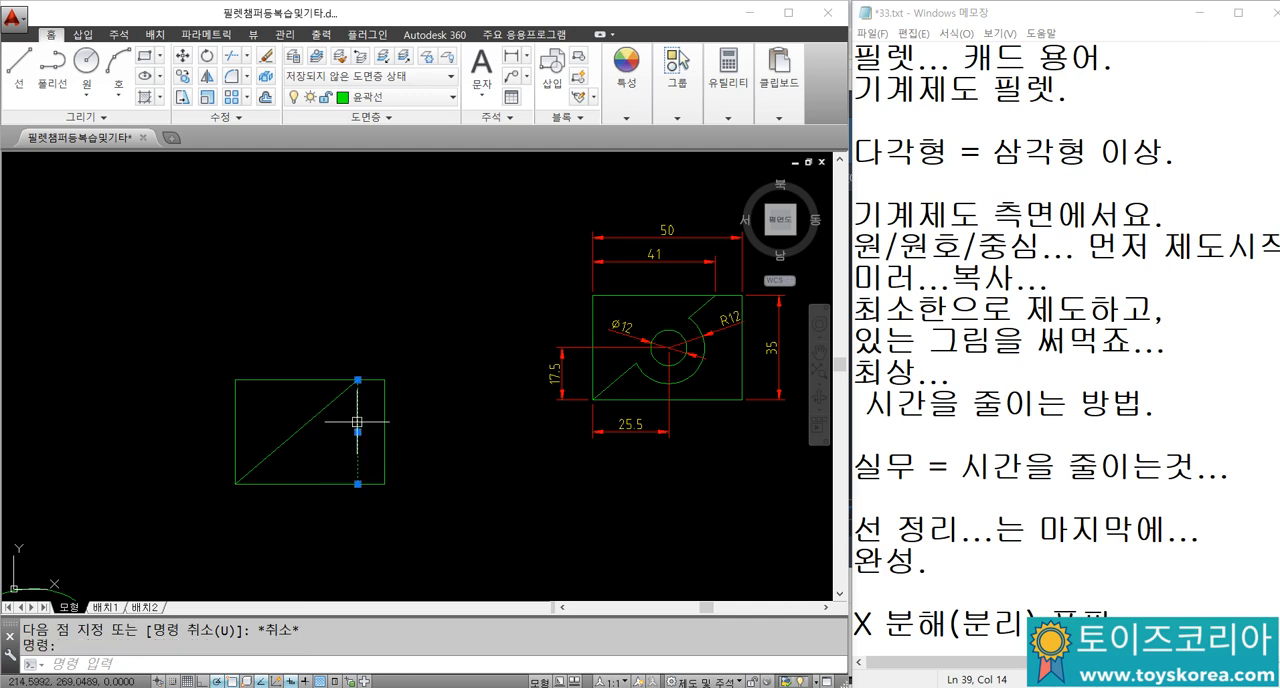
text(e)
key(Return)
scroll(600, 372, up, 2)
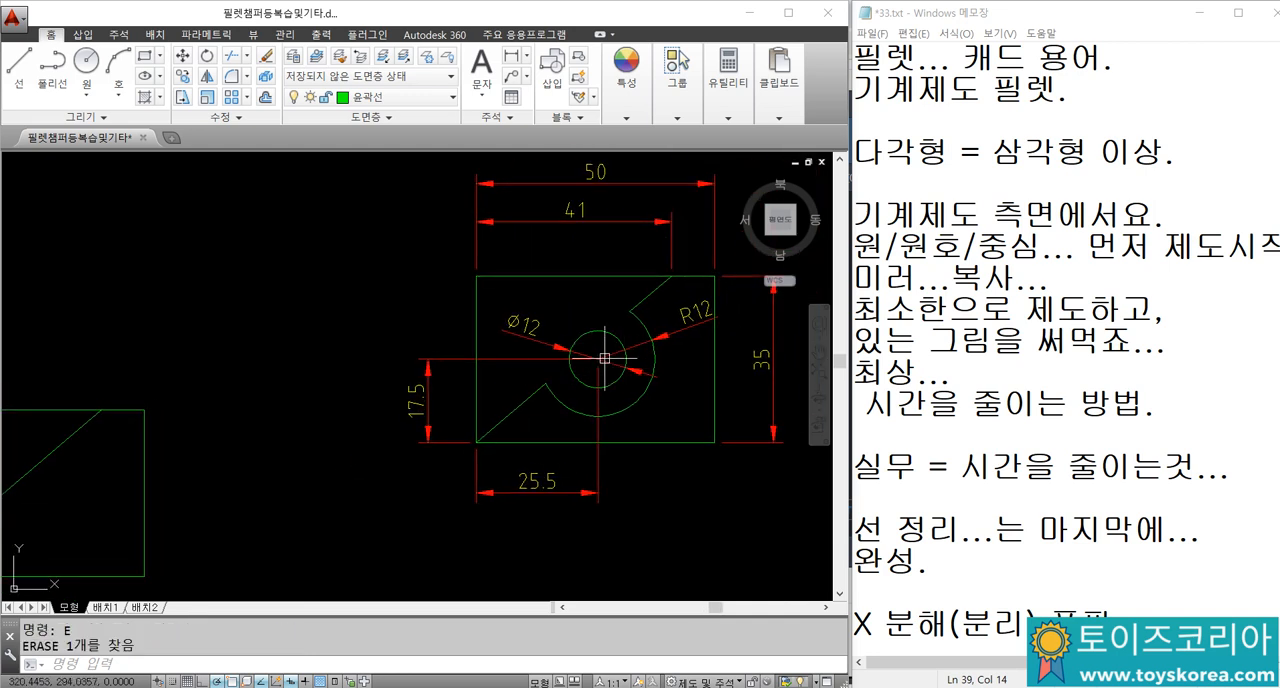
scroll(602, 361, down, 2)
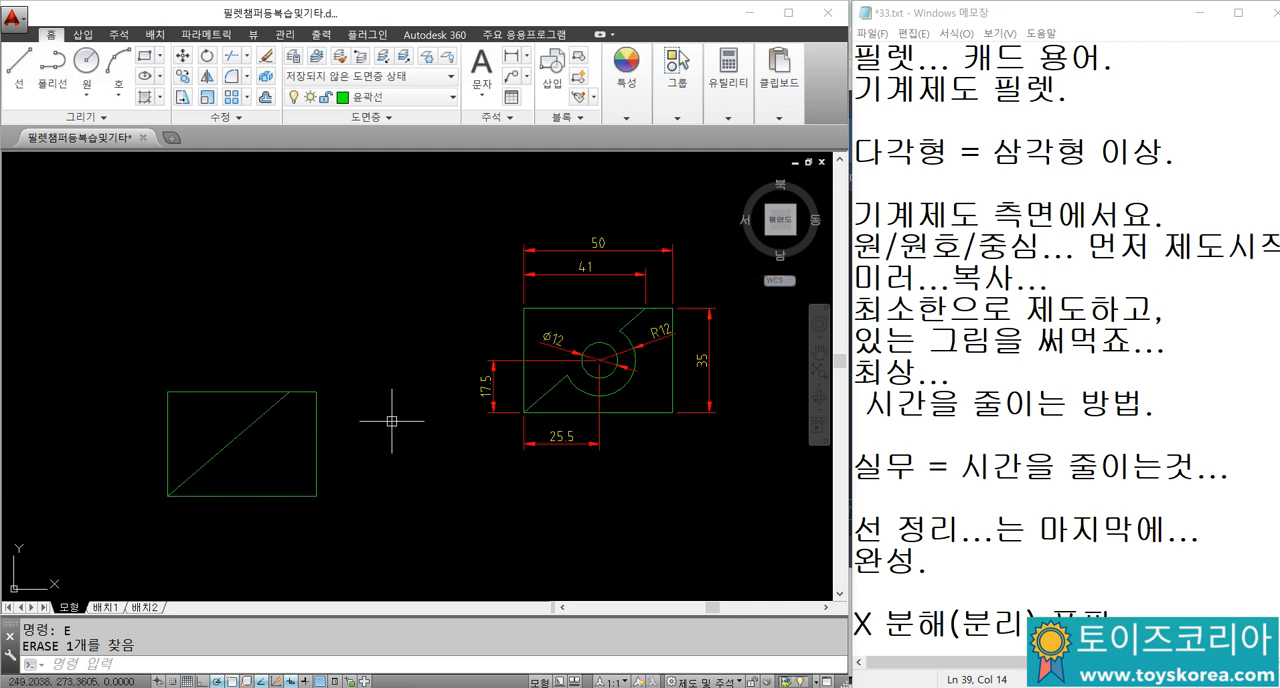
scroll(589, 365, up, 2)
scroll(438, 388, down, 2)
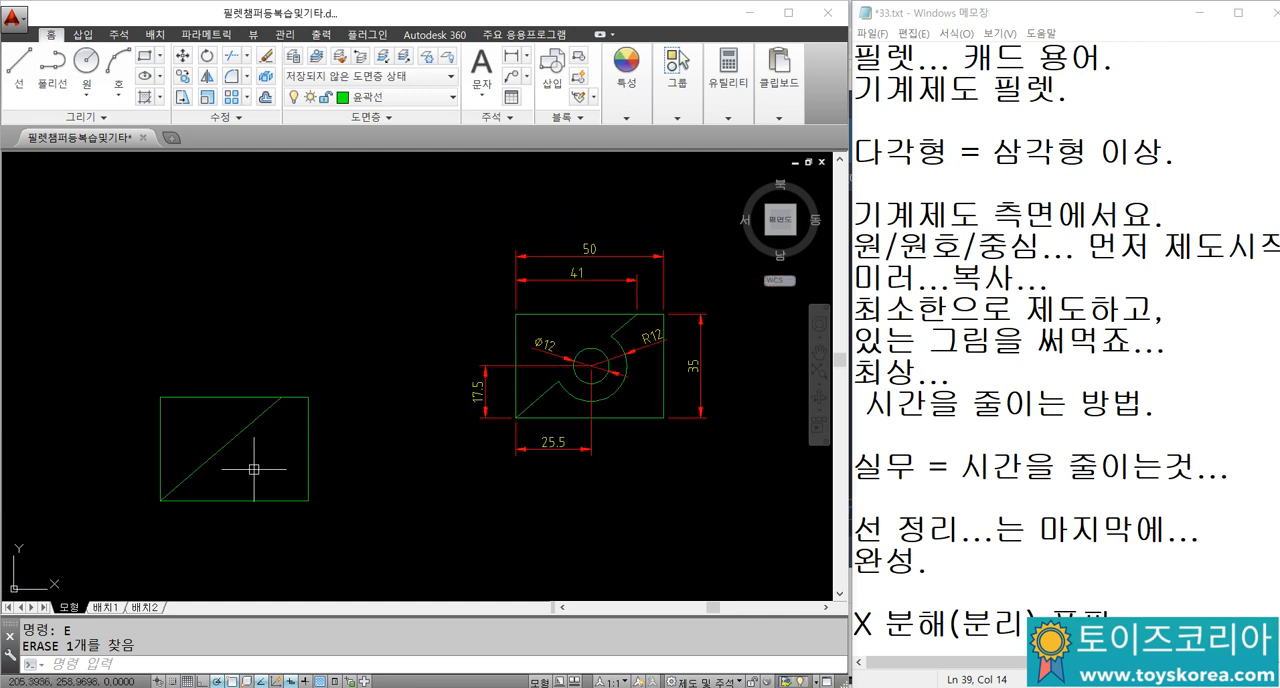
Step: Offset the new rectangle's bottom edge 17.5 units upward
text(o)
key(Return)
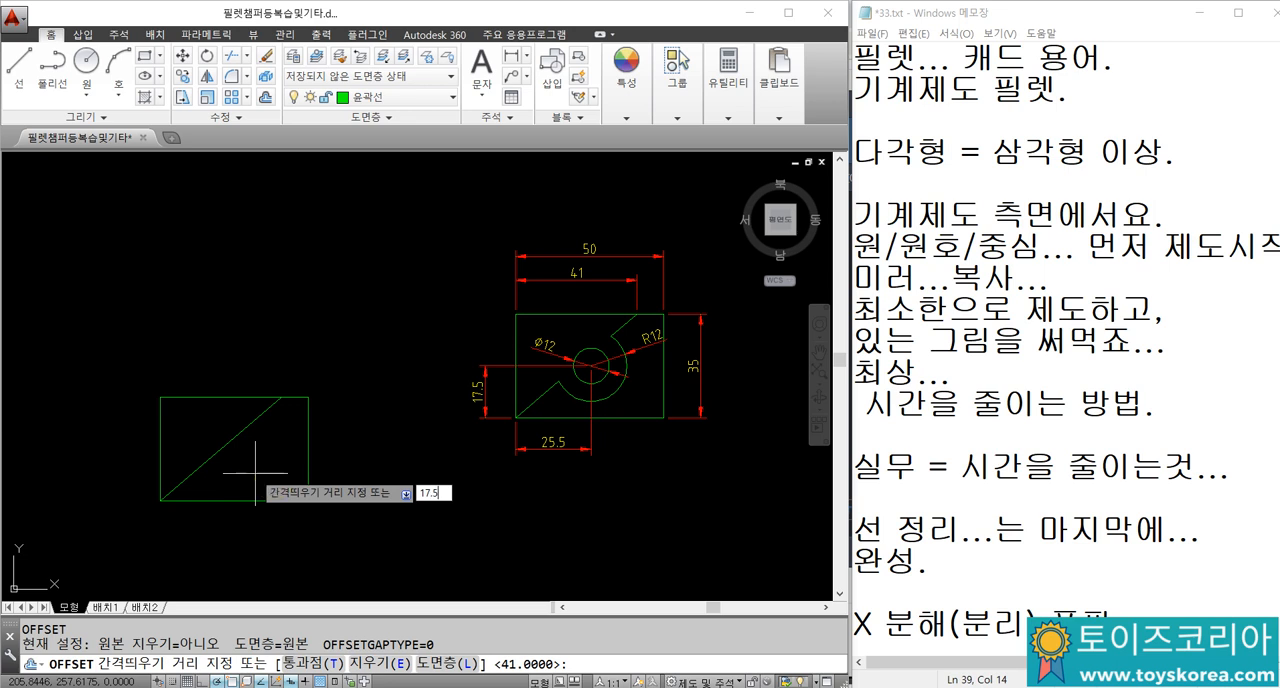
key(Return)
click(260, 500)
click(266, 467)
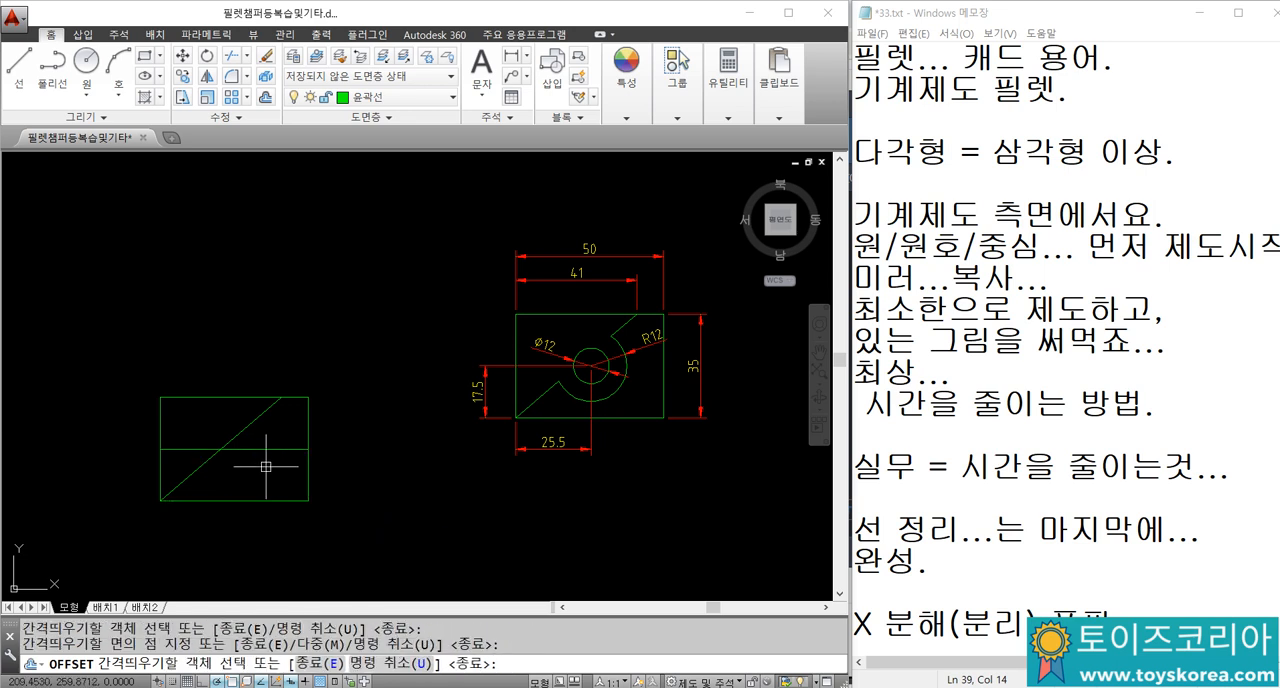
key(Return)
key(Return)
Step: Offset the new rectangle's left edge 25.5 units towards its inside
text(25)
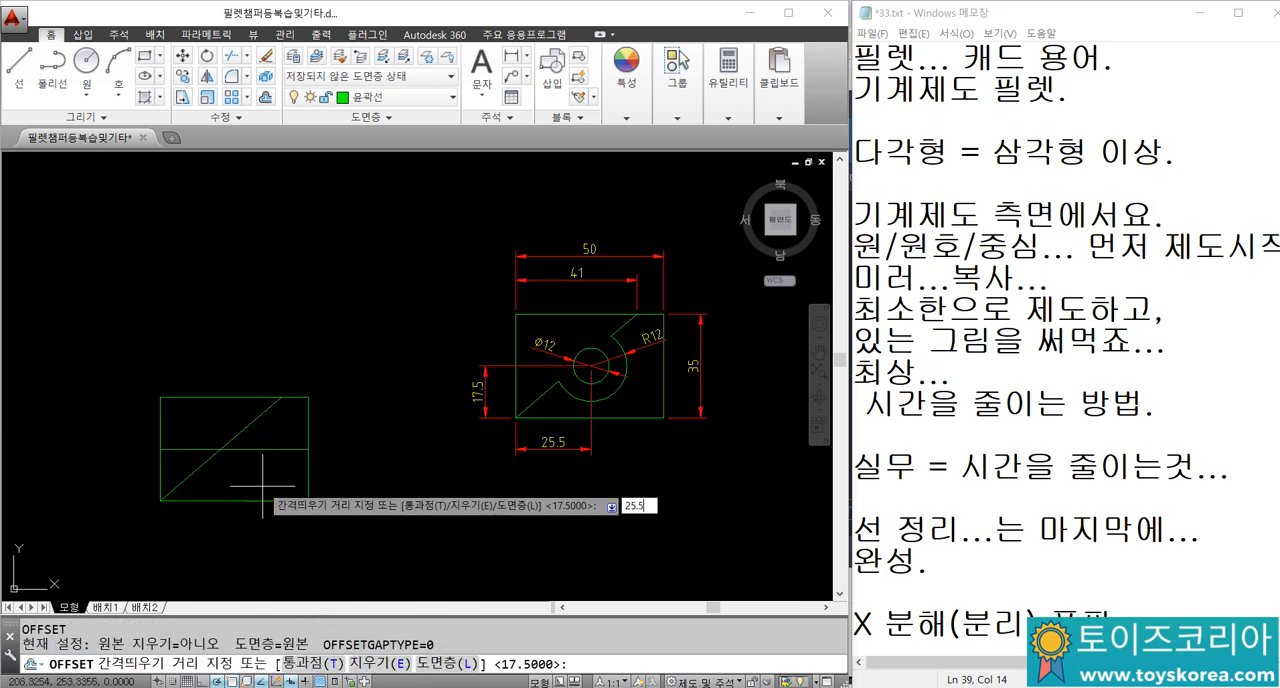
text(.5)
key(Return)
click(160, 422)
click(216, 420)
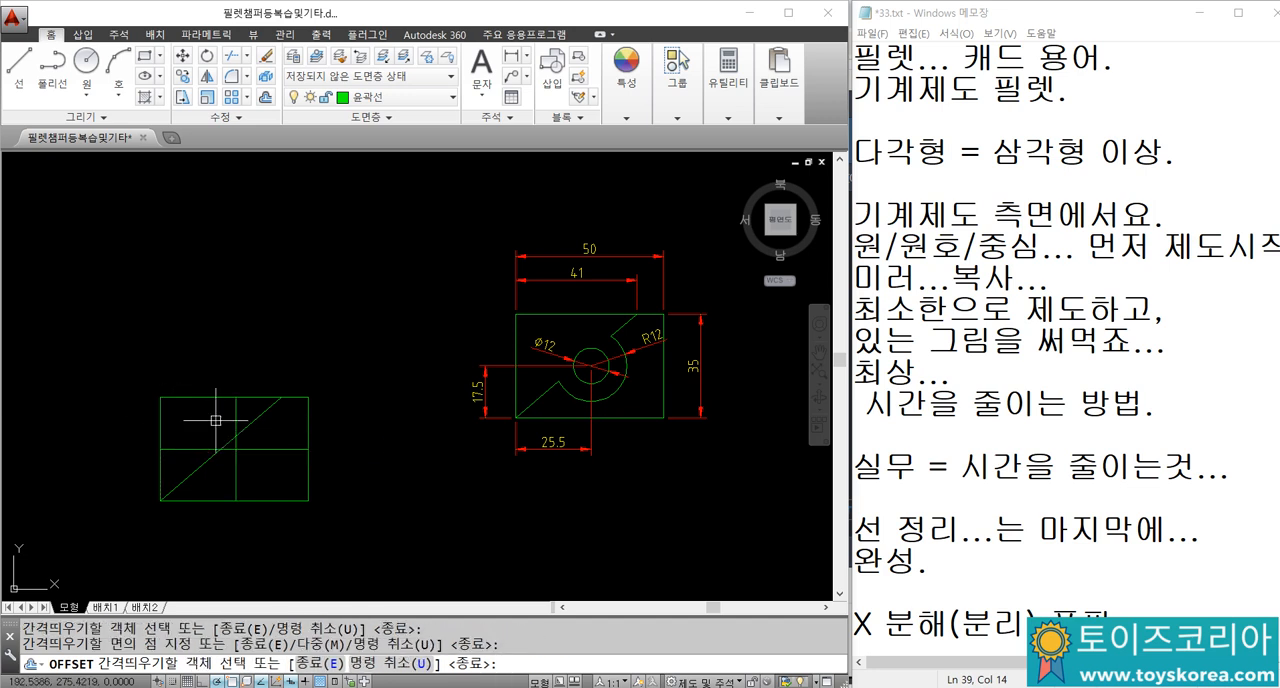
key(Return)
Step: Draw a circle of diameter 12 centred on the intersection of the two offset lines
scroll(230, 432, up, 2)
text(c)
key(Return)
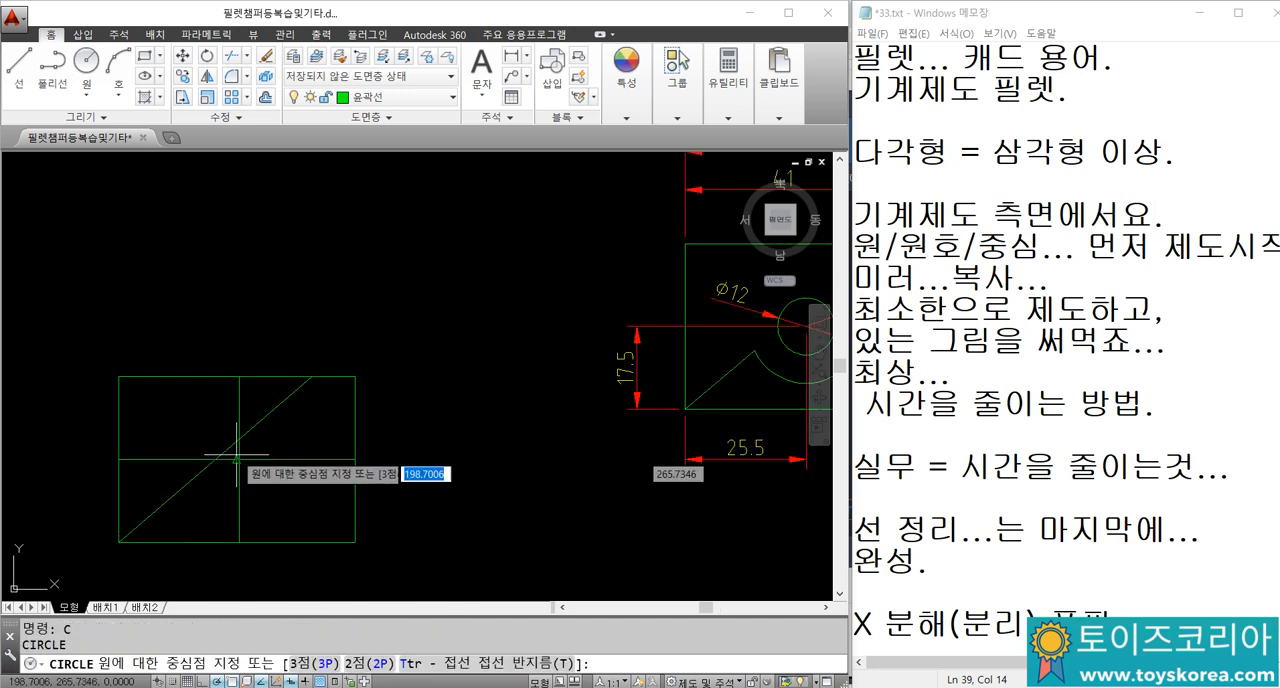
click(237, 459)
middle_drag(227, 400, 151, 408)
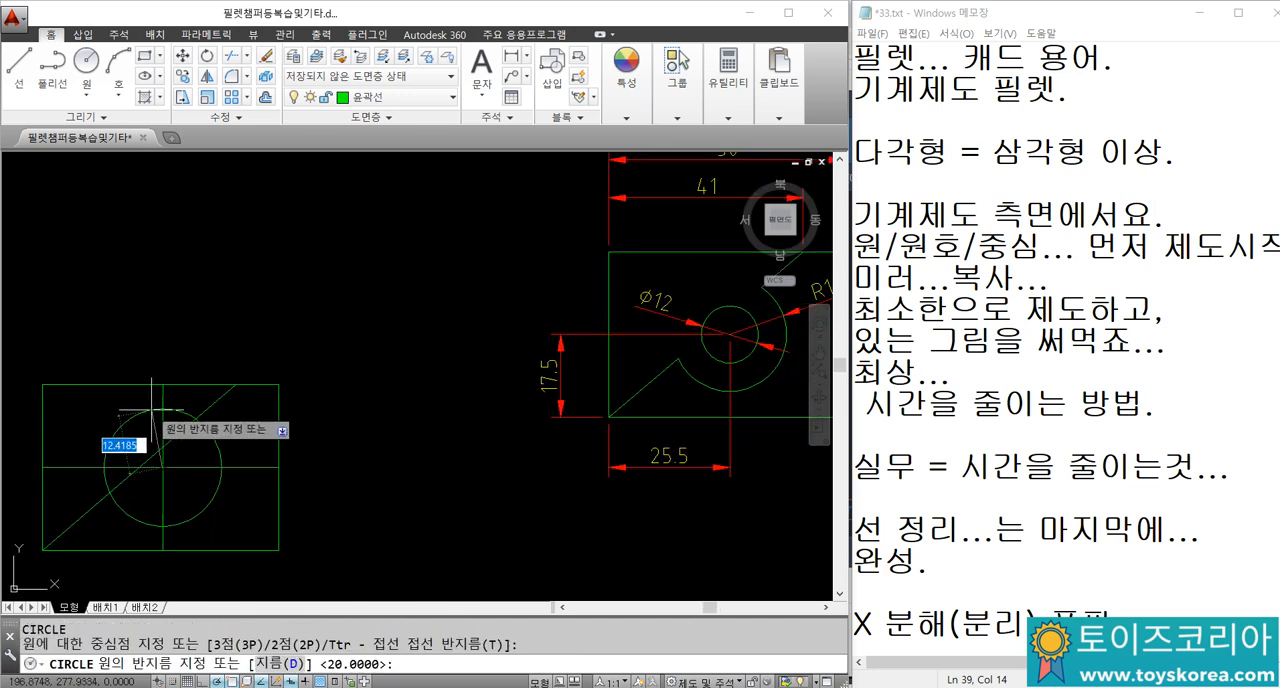
text(d)
key(Return)
text(12)
key(Return)
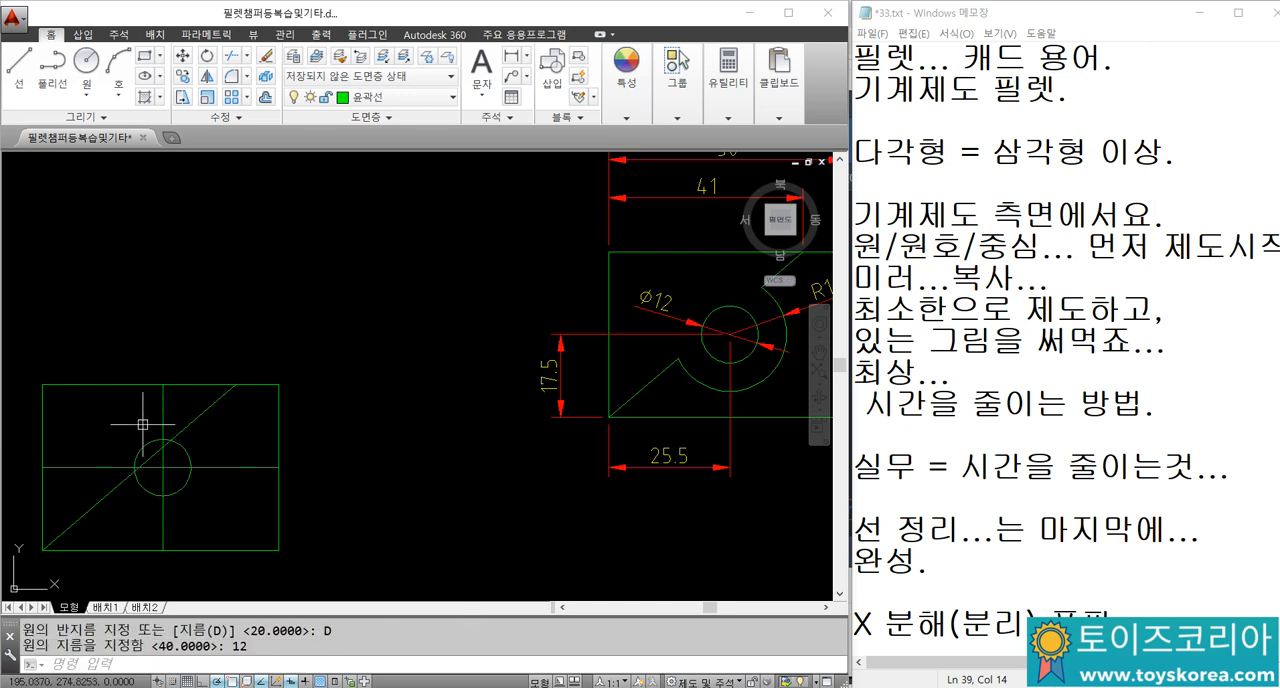
Step: Draw a concentric circle of radius 12 around the small circle
key(Return)
click(162, 467)
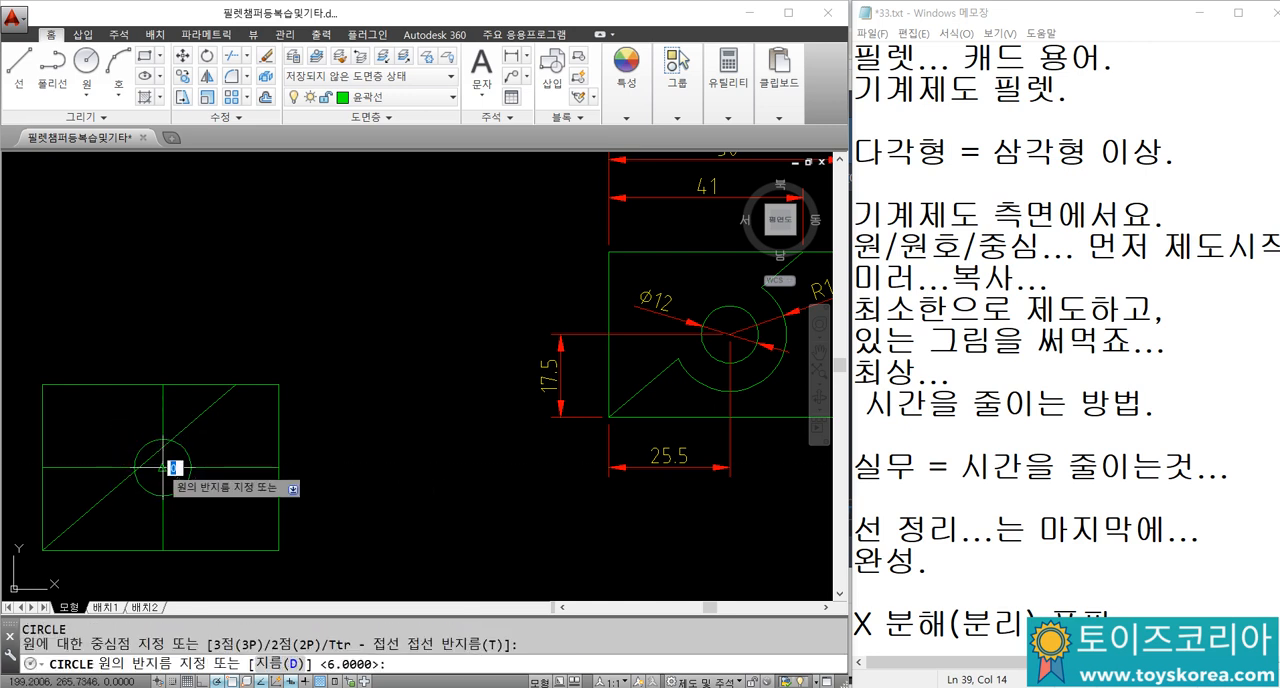
scroll(162, 462, down, 2)
scroll(178, 448, up, 2)
key(Return)
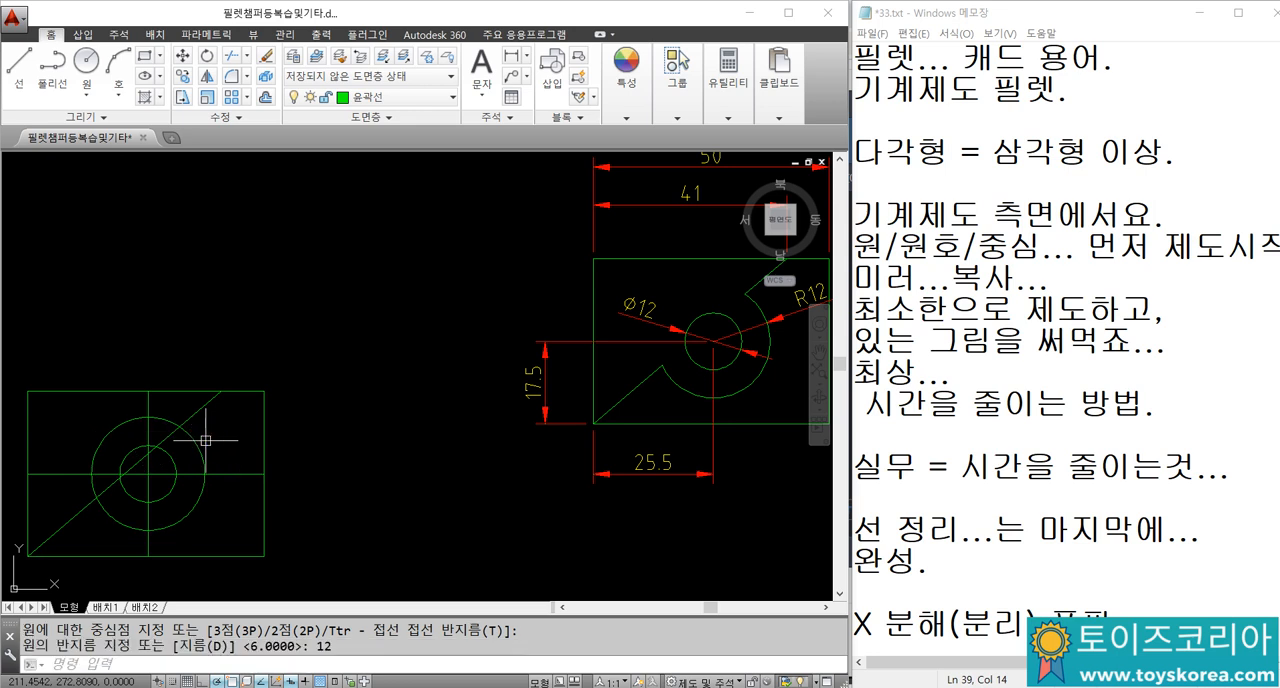
Step: Trim away the part of the larger circle above the diagonal, using the diagonal as the cutting edge
key(Escape)
key(Escape)
middle_drag(114, 449, 200, 434)
key(Return)
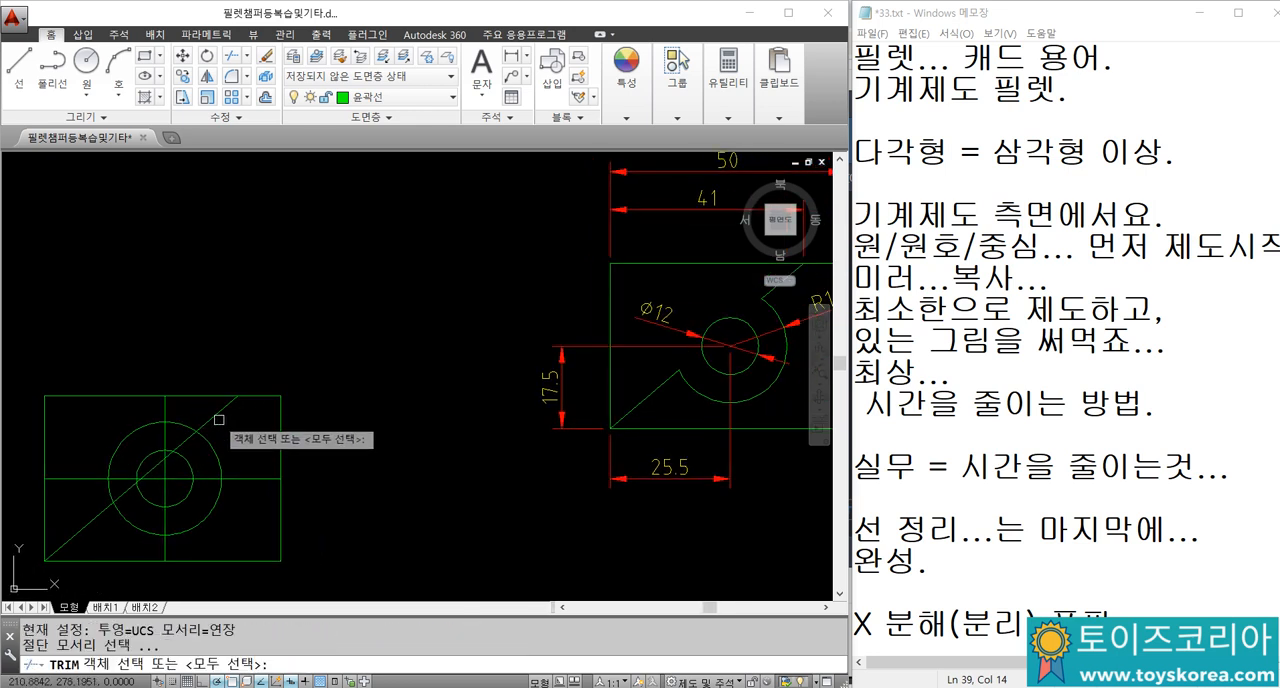
key(Return)
click(181, 421)
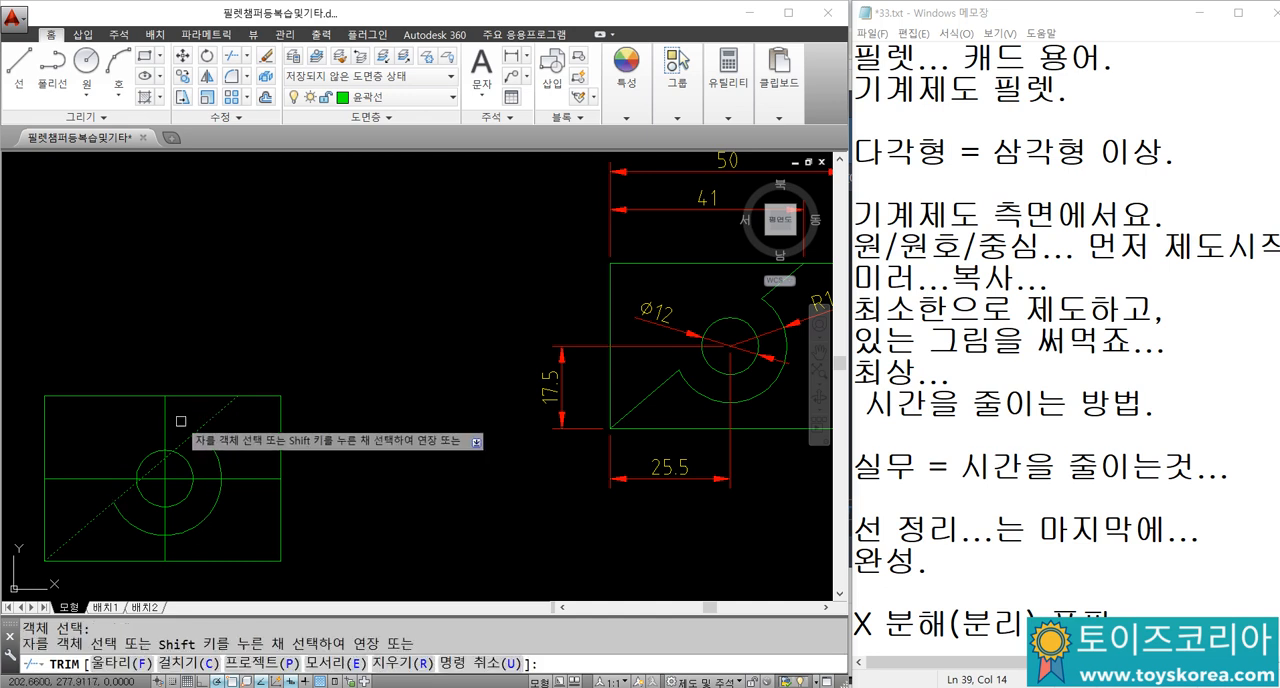
key(Escape)
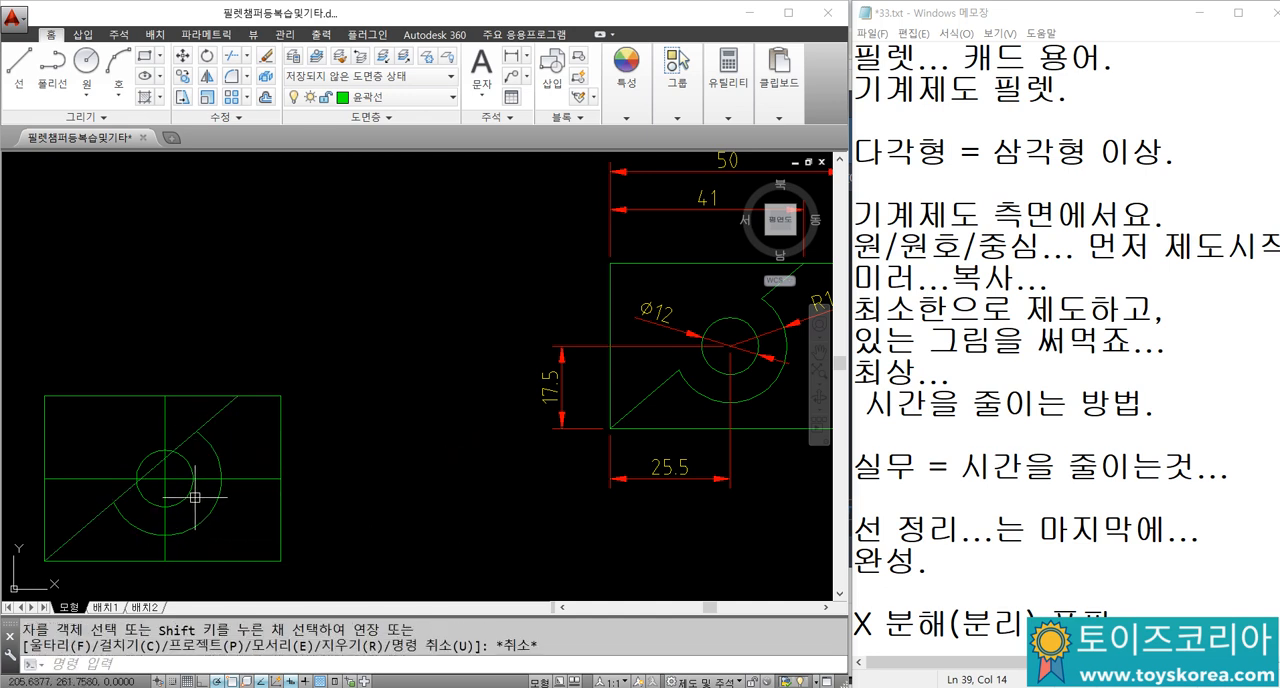
Step: Trim the diagonal between the outer arc and the small circle on both sides
text(TR)
key(Return)
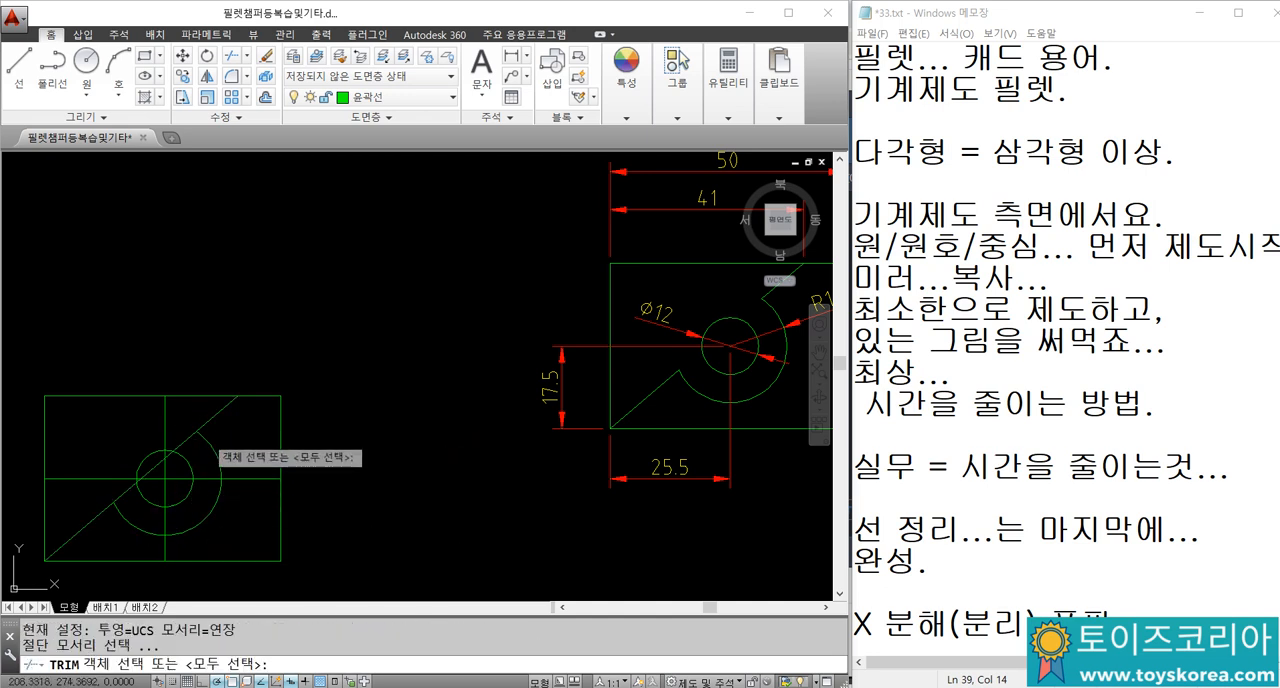
click(211, 446)
click(179, 454)
key(Return)
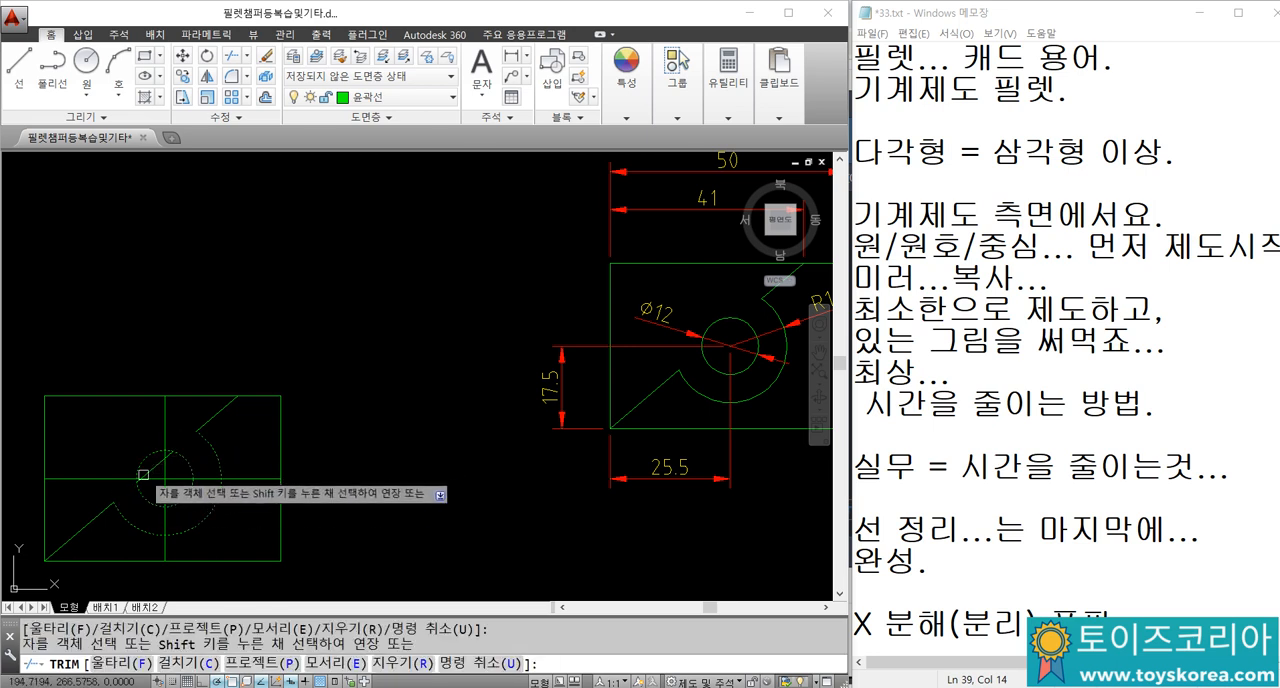
key(Escape)
Step: Erase the leftover piece of the diagonal inside the small circle
scroll(148, 471, up, 4)
click(148, 471)
text(E)
key(Return)
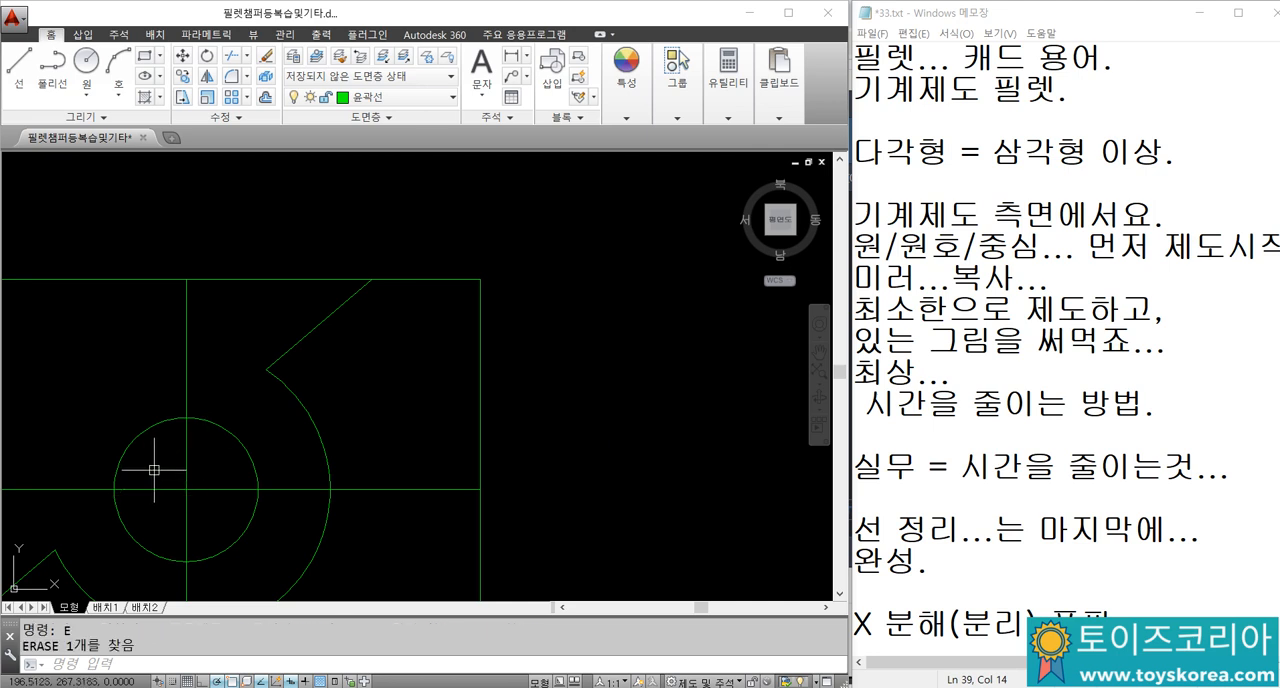
scroll(170, 440, down, 4)
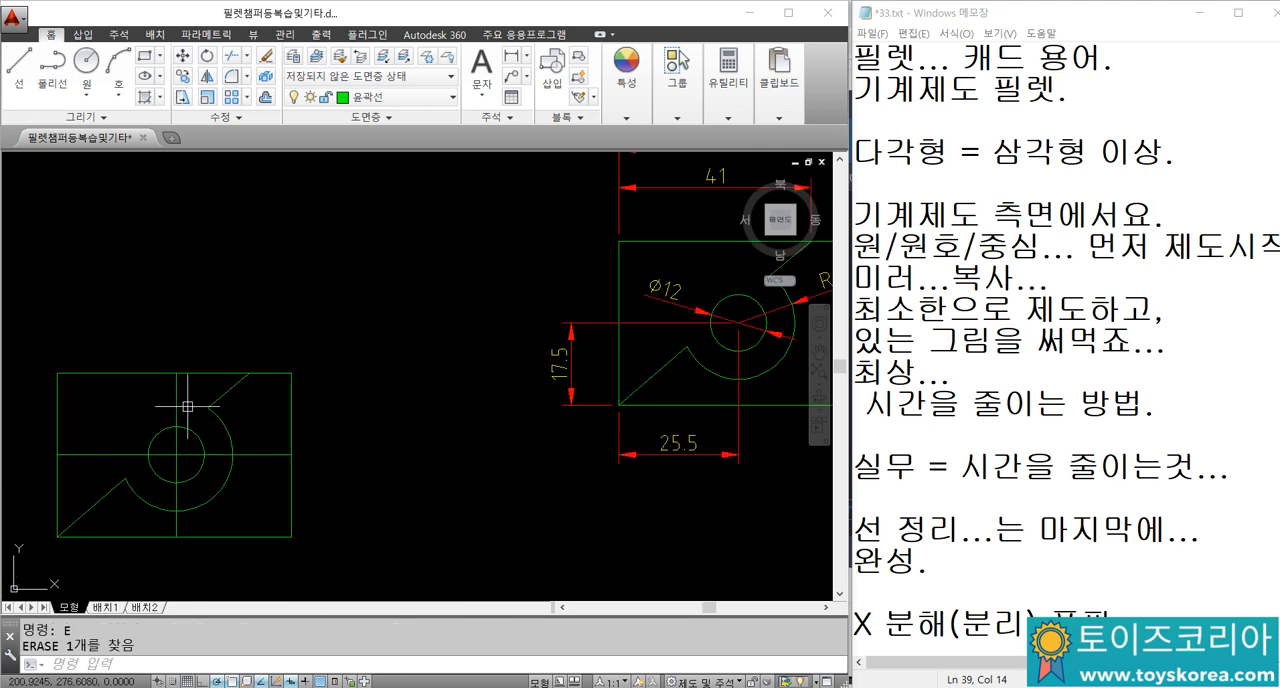
Step: Undo the erasure of the diagonal's leftover piece and the trimming before it
click(225, 417)
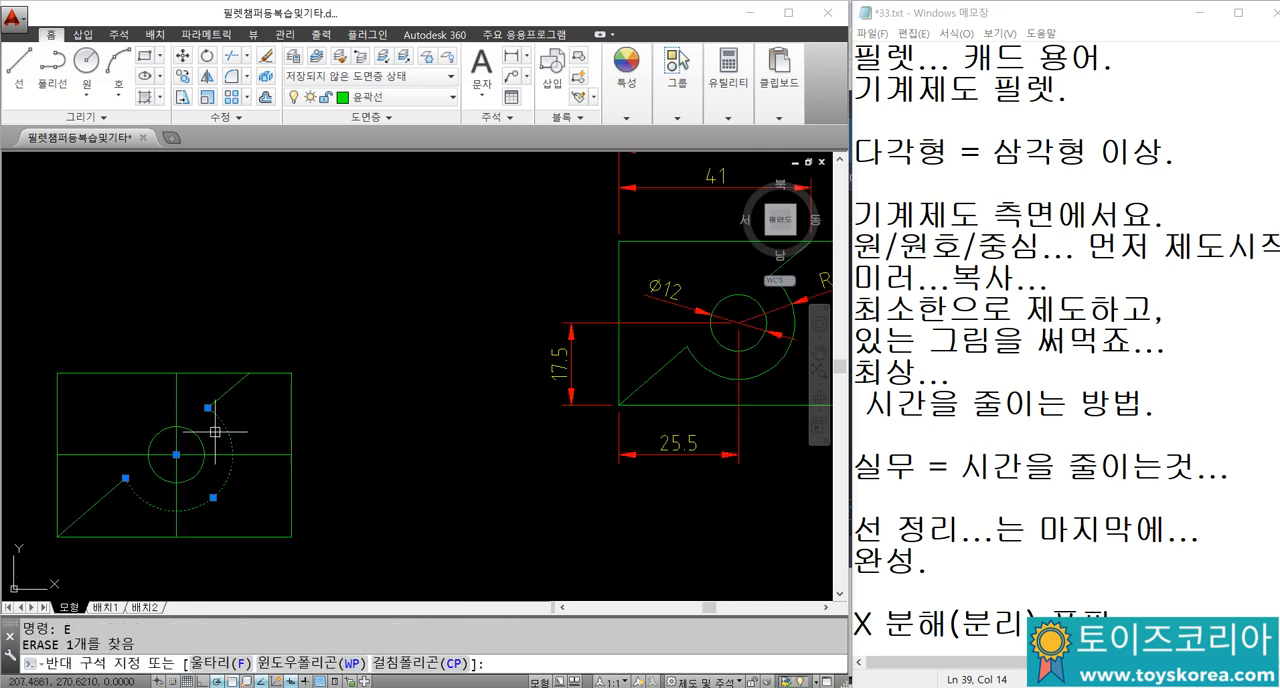
key(ctrl+z)
key(ctrl+z)
key(ctrl+z)
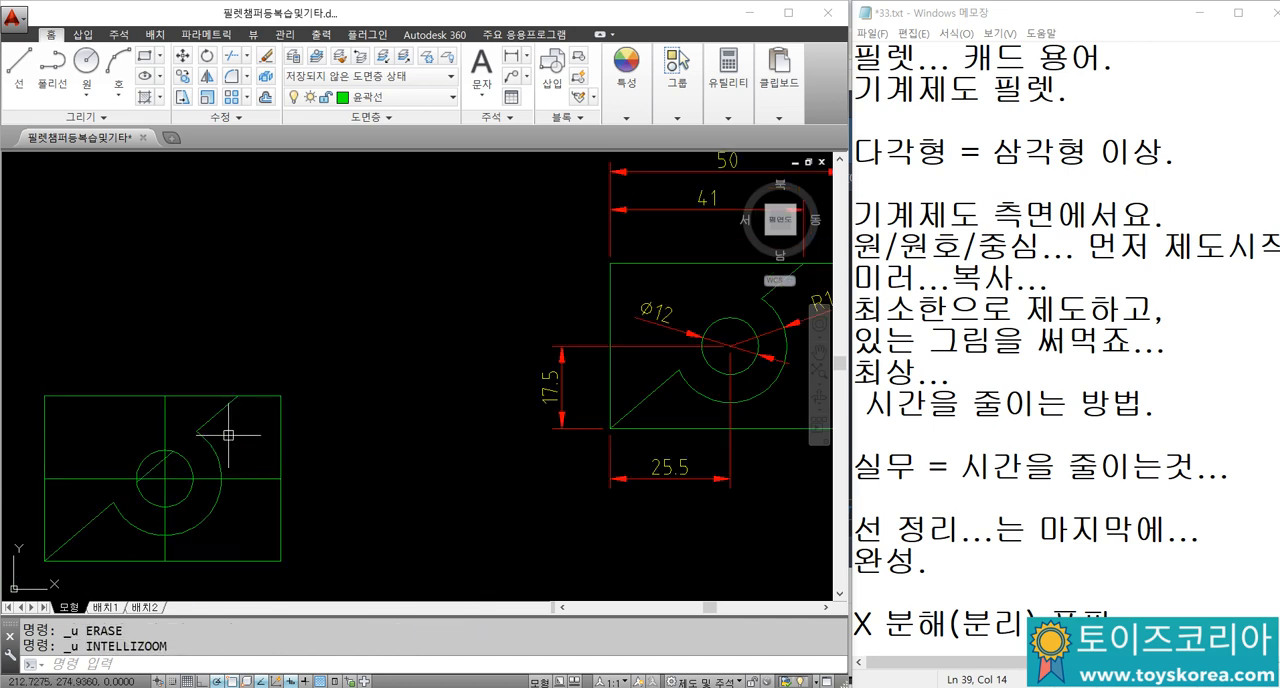
Step: Trim the whole section of the diagonal between the two ends of the outer arc
middle_drag(208, 454, 227, 430)
key(Return)
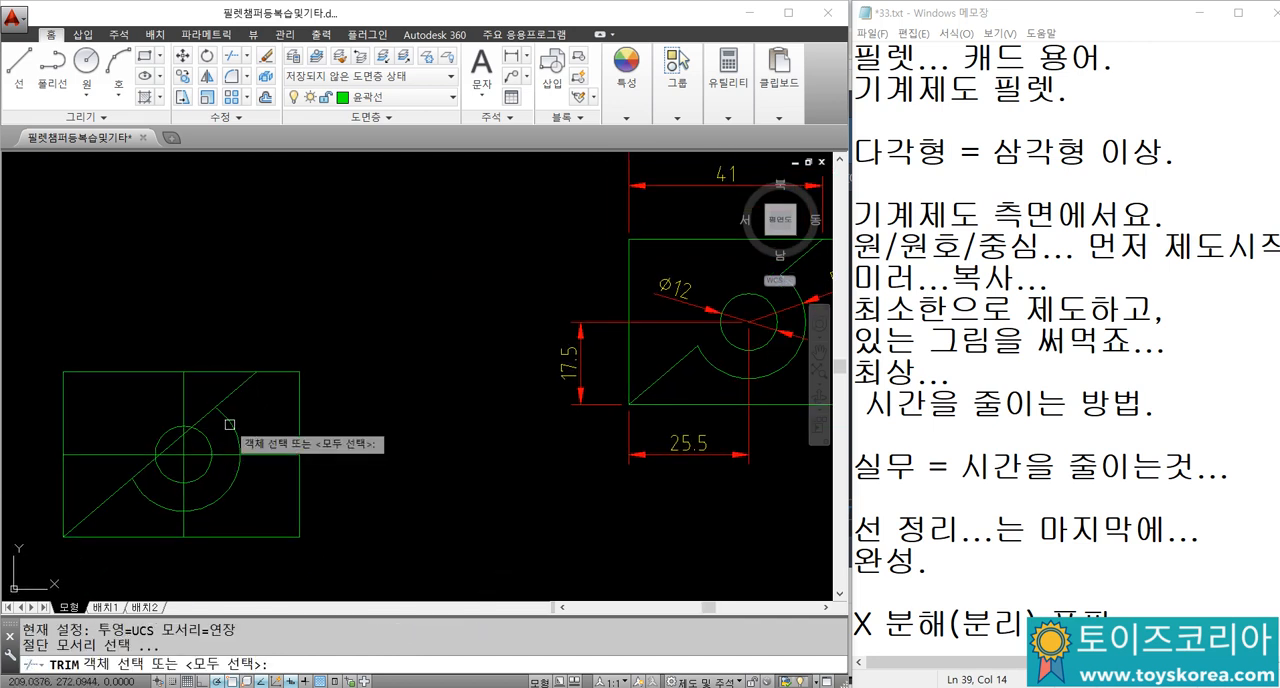
key(Return)
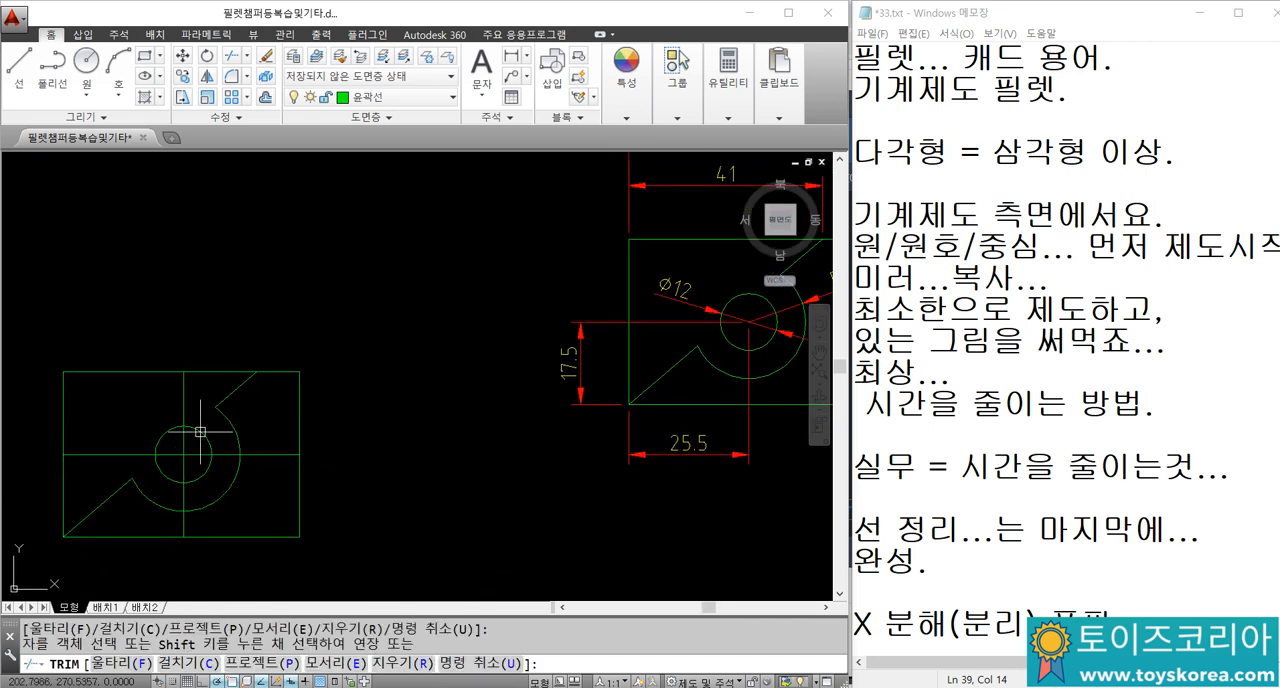
key(Escape)
Step: Erase the horizontal and vertical construction lines crossing at the circle's centre
scroll(209, 422, down, 2)
scroll(155, 460, up, 2)
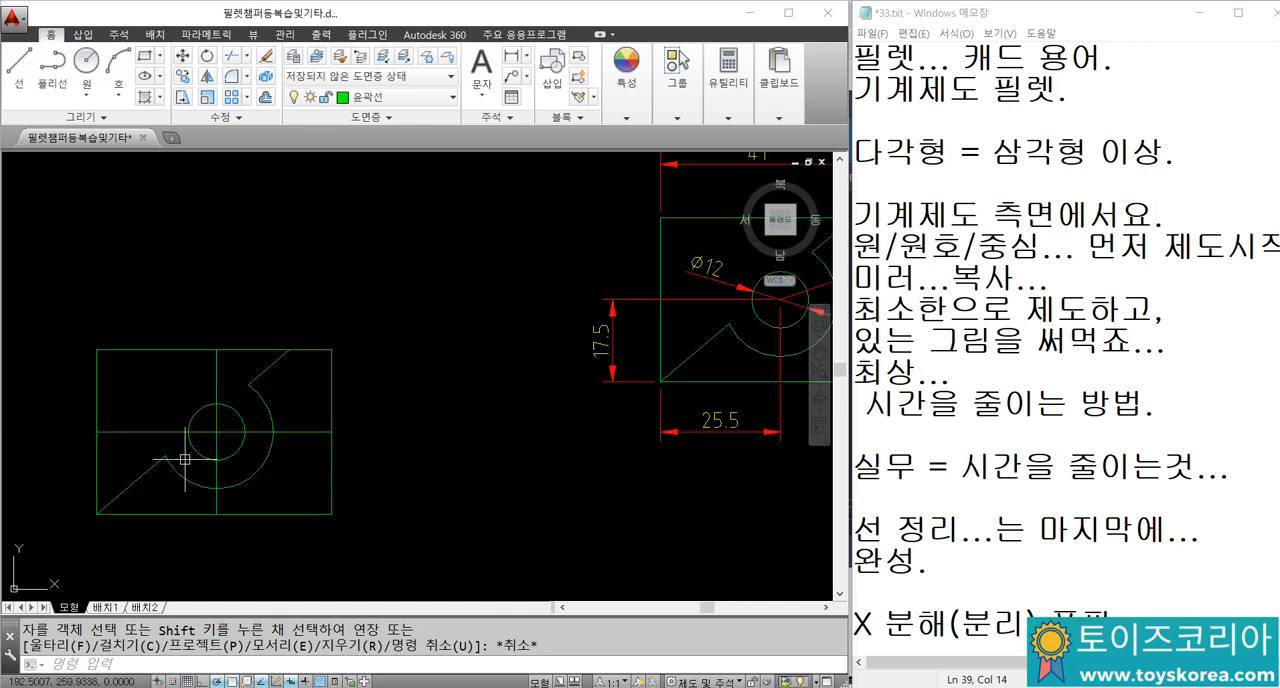
scroll(187, 459, up, 2)
click(233, 435)
click(218, 417)
text(e)
key(Return)
scroll(264, 397, down, 4)
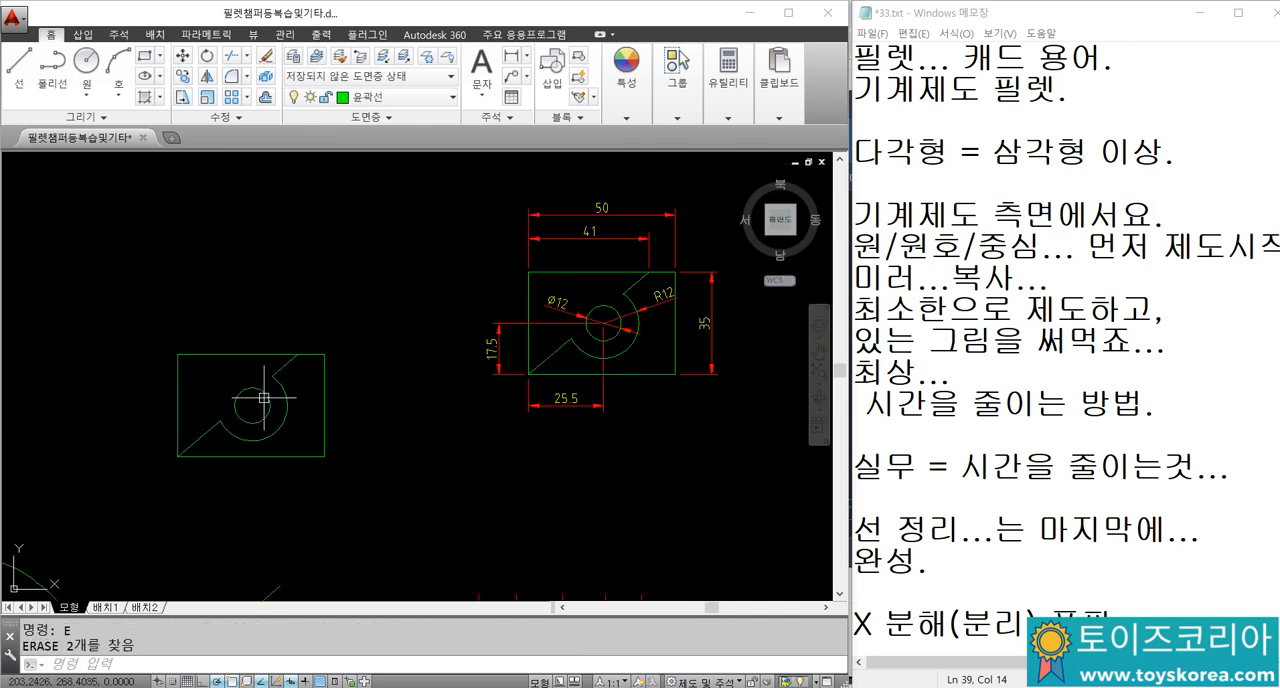
Step: Add a vertical linear dimension from the rectangle's lower-left corner to the circle's centre, placed outside the left edge
scroll(234, 420, up, 2)
scroll(217, 408, down, 2)
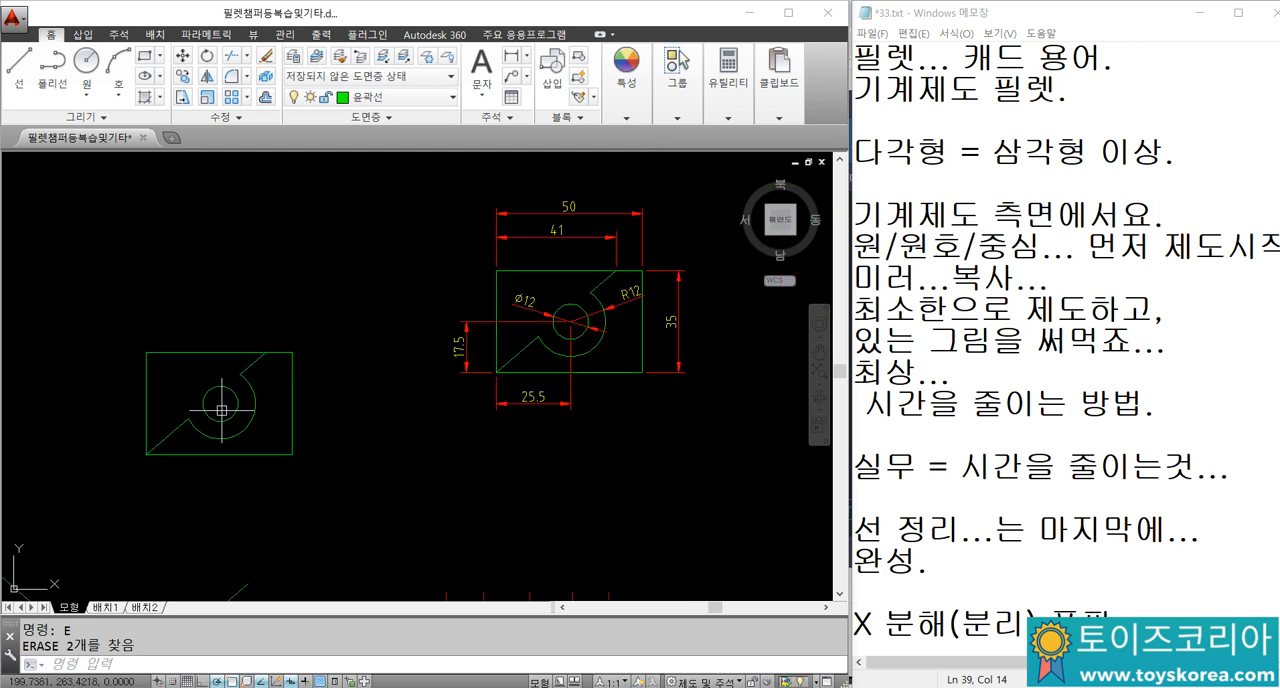
text(DLI)
key(Return)
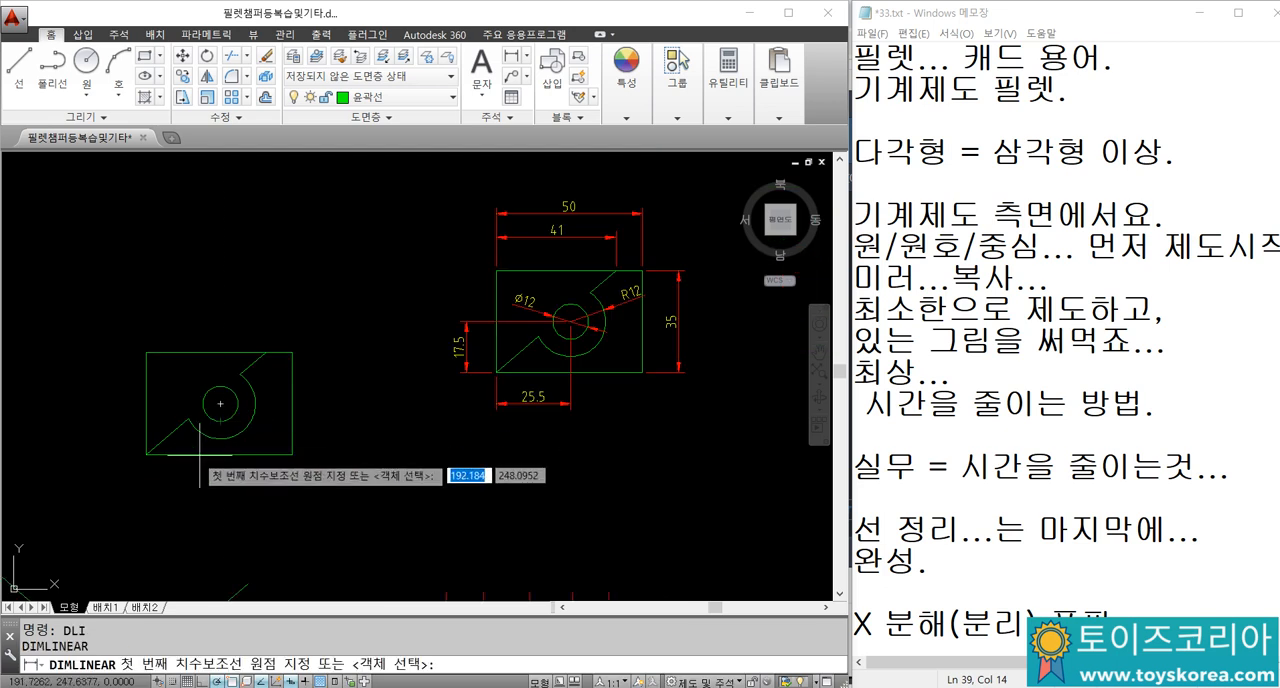
click(146, 453)
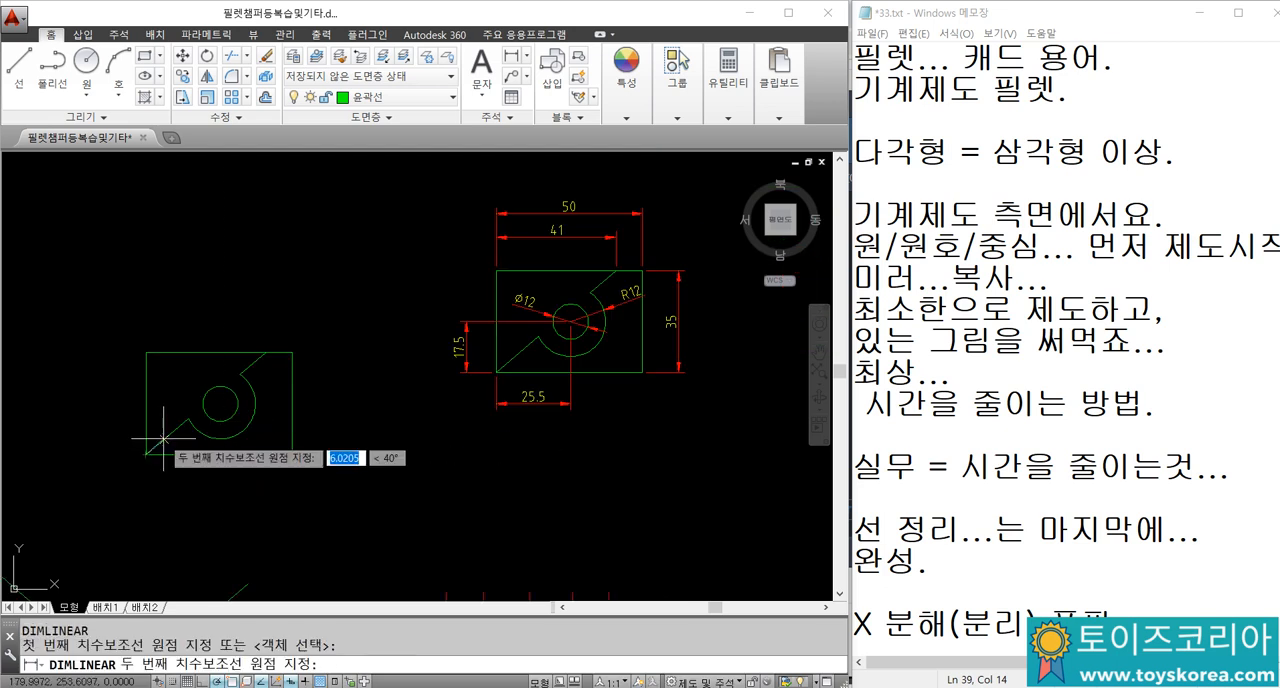
click(216, 404)
click(116, 422)
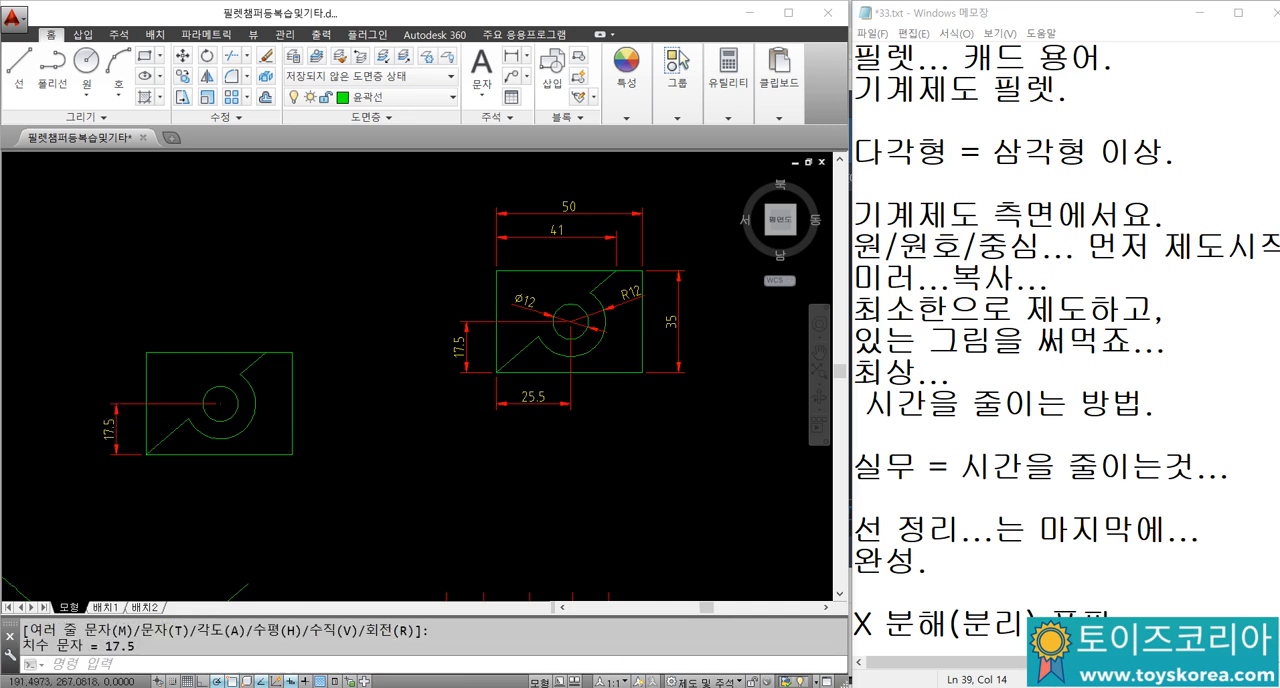
Step: Add a diameter dimension to the small circle, with its text to the upper left of the circle
scroll(200, 398, up, 2)
text(ddi)
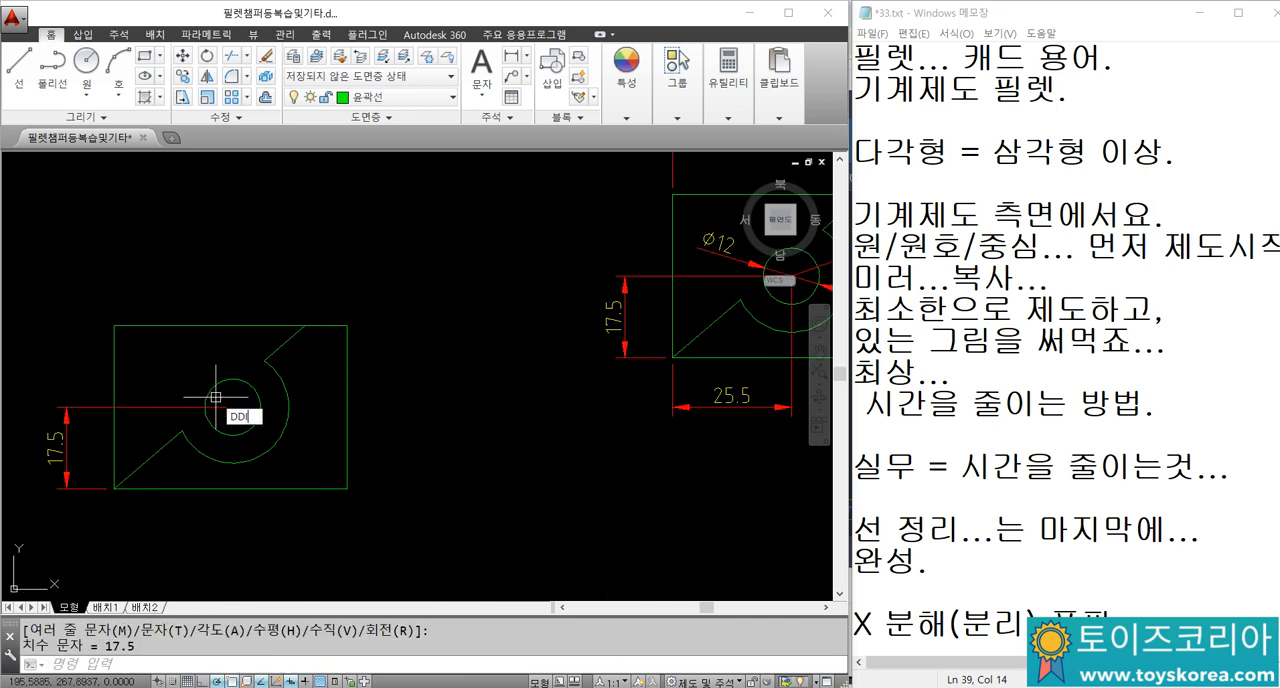
key(Return)
click(207, 392)
click(177, 364)
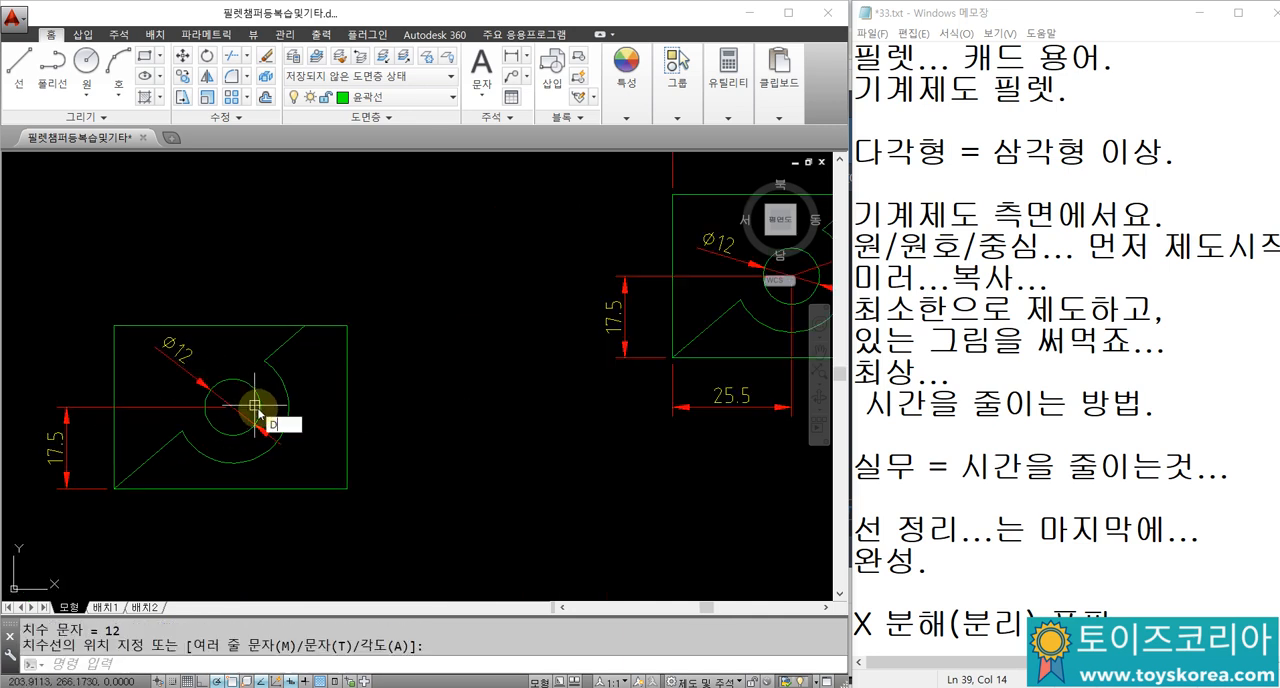
Step: Add a radius dimension to the outer arc, with its text to the upper right of the arc
text(dra)
key(Return)
click(290, 386)
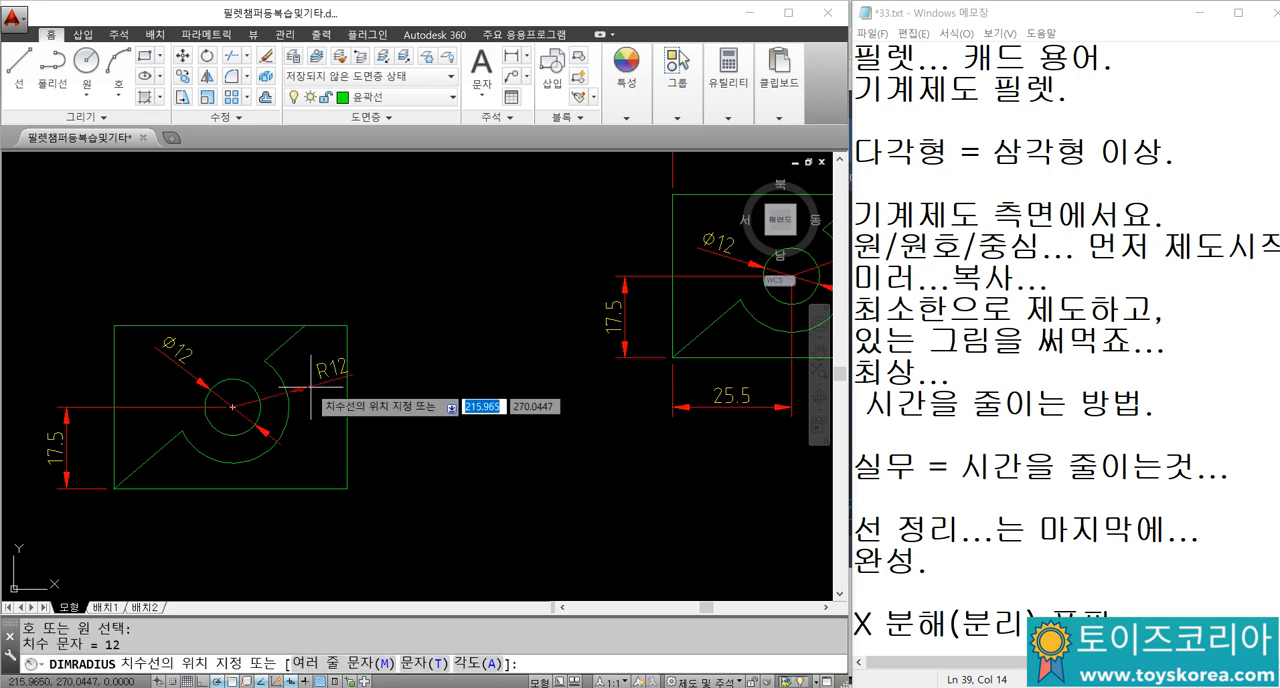
scroll(288, 403, down, 2)
click(288, 406)
Step: Move the 102-wide curved part, with its upper circle and dimensions, to the empty area right of the drawing frame
scroll(292, 395, down, 4)
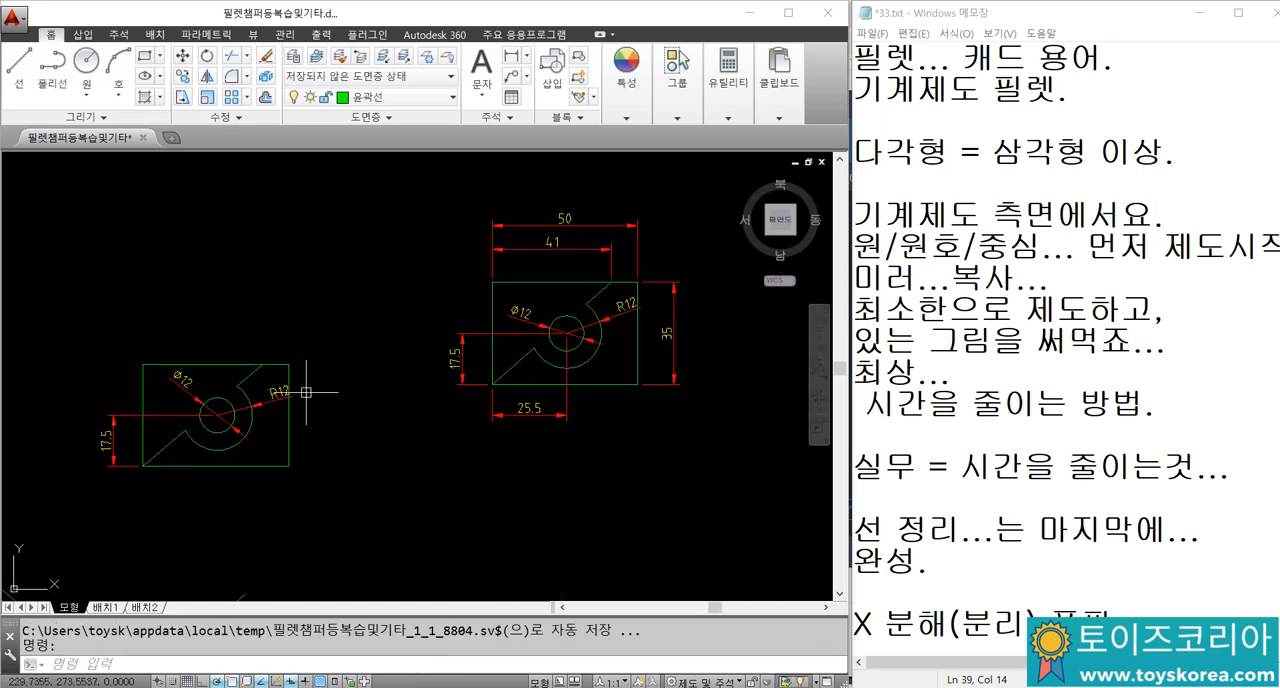
middle_drag(640, 352, 547, 368)
scroll(547, 368, up, 2)
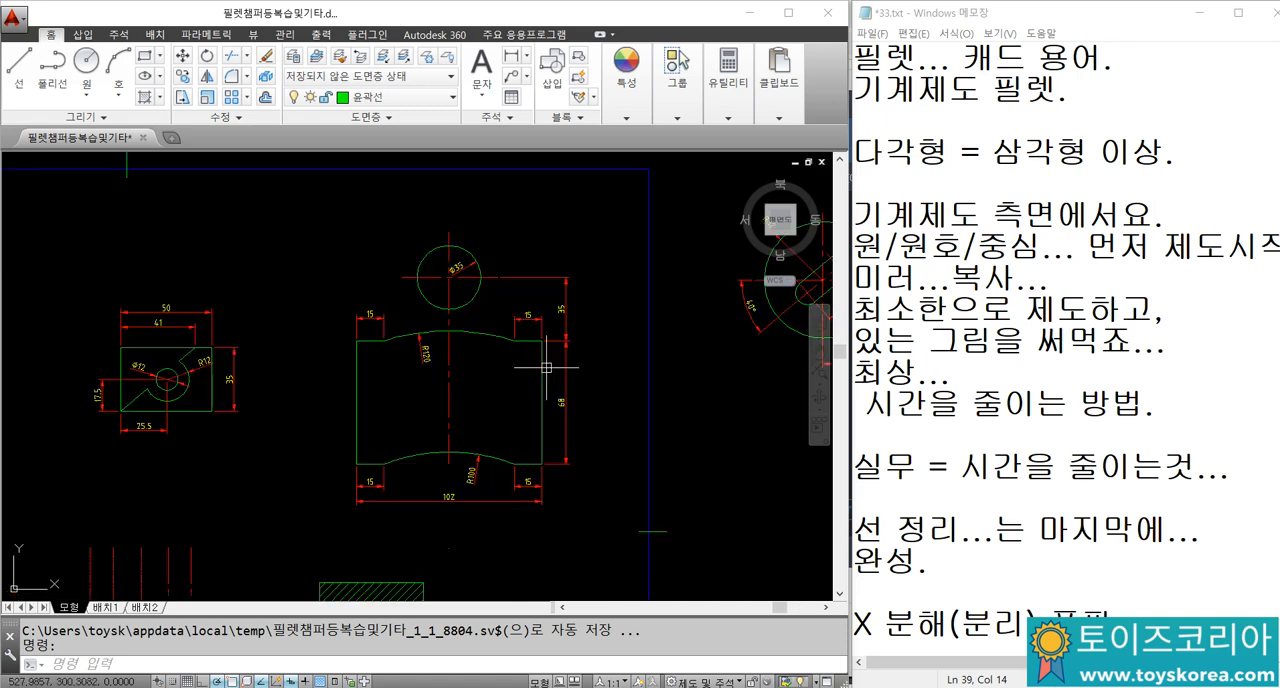
middle_drag(453, 365, 334, 321)
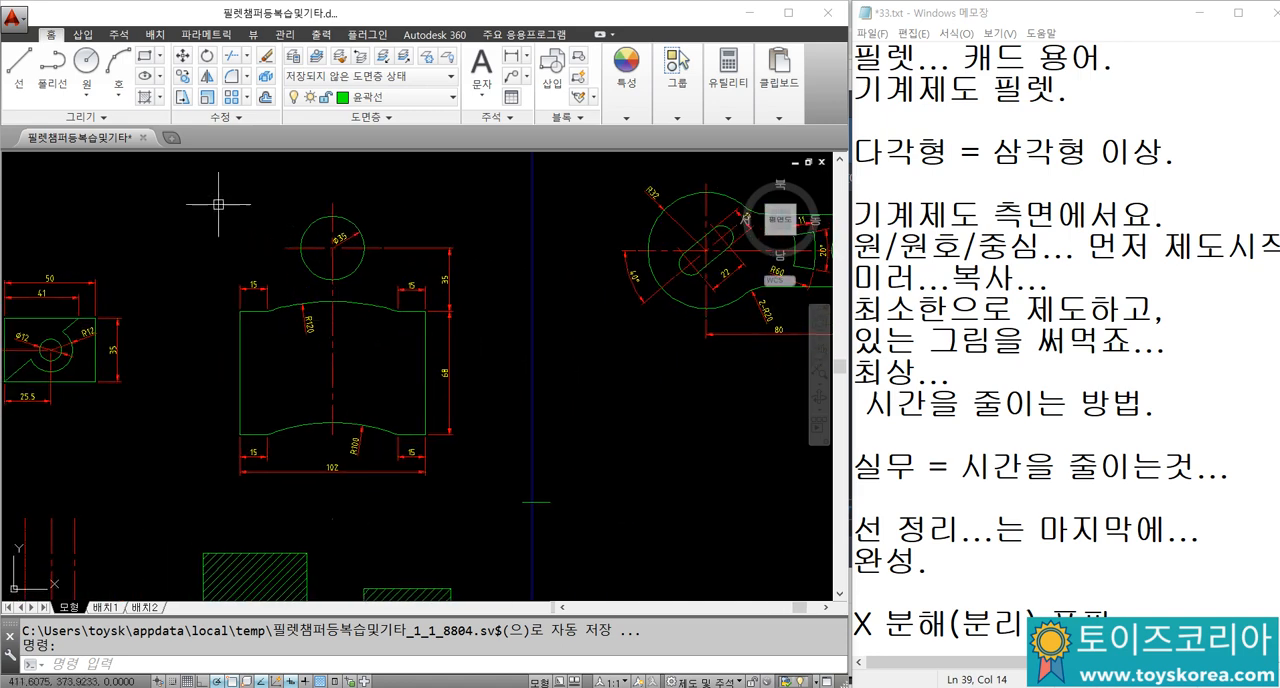
click(172, 188)
click(512, 532)
text(M)
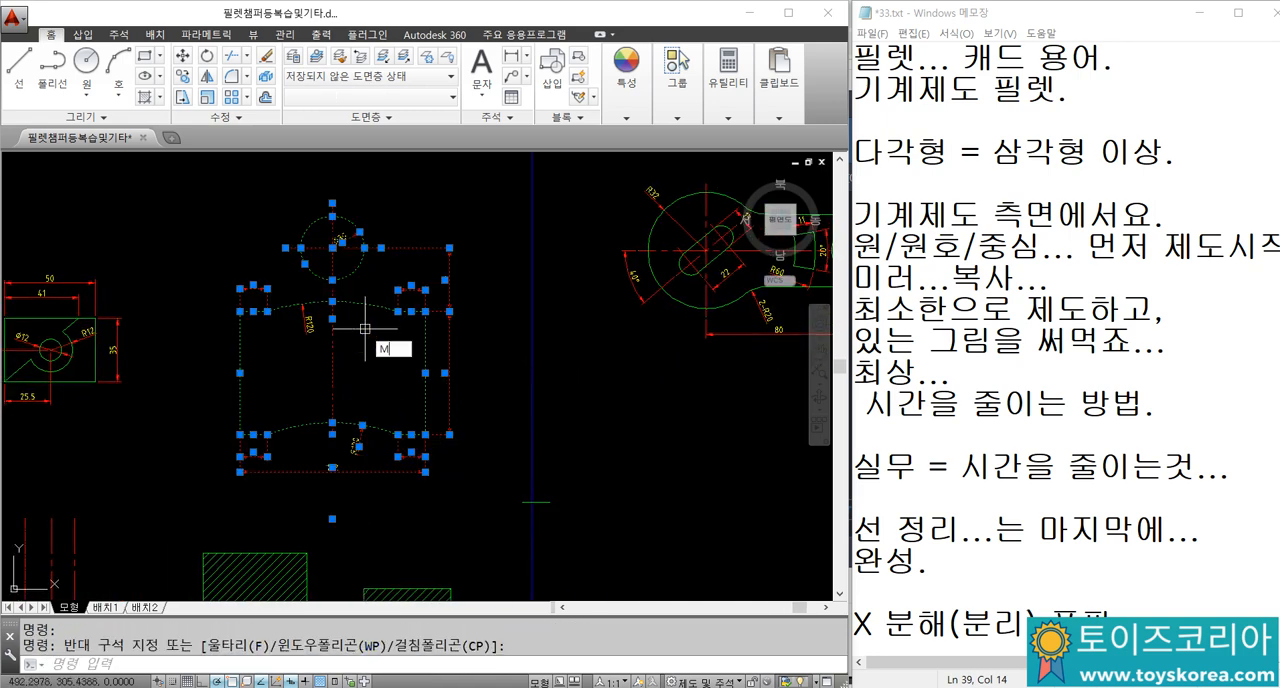
key(Return)
click(343, 348)
scroll(438, 335, down, 8)
middle_drag(530, 303, 505, 313)
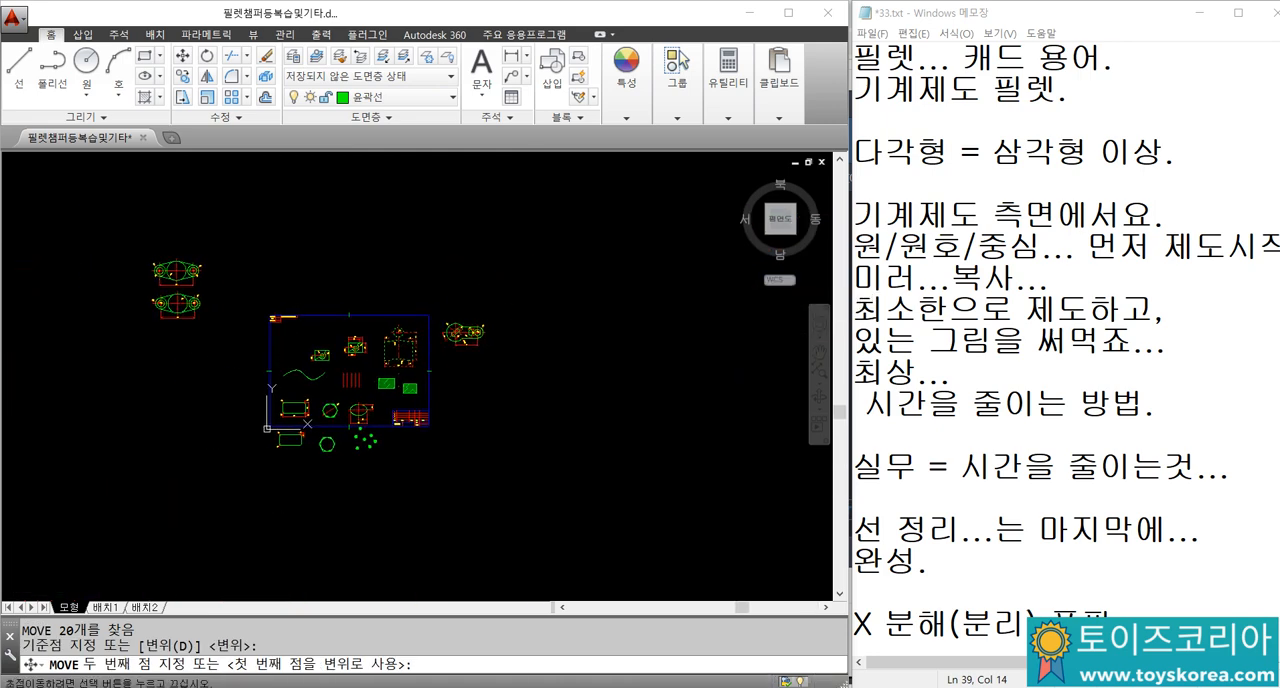
click(541, 366)
key(Escape)
scroll(590, 367, up, 8)
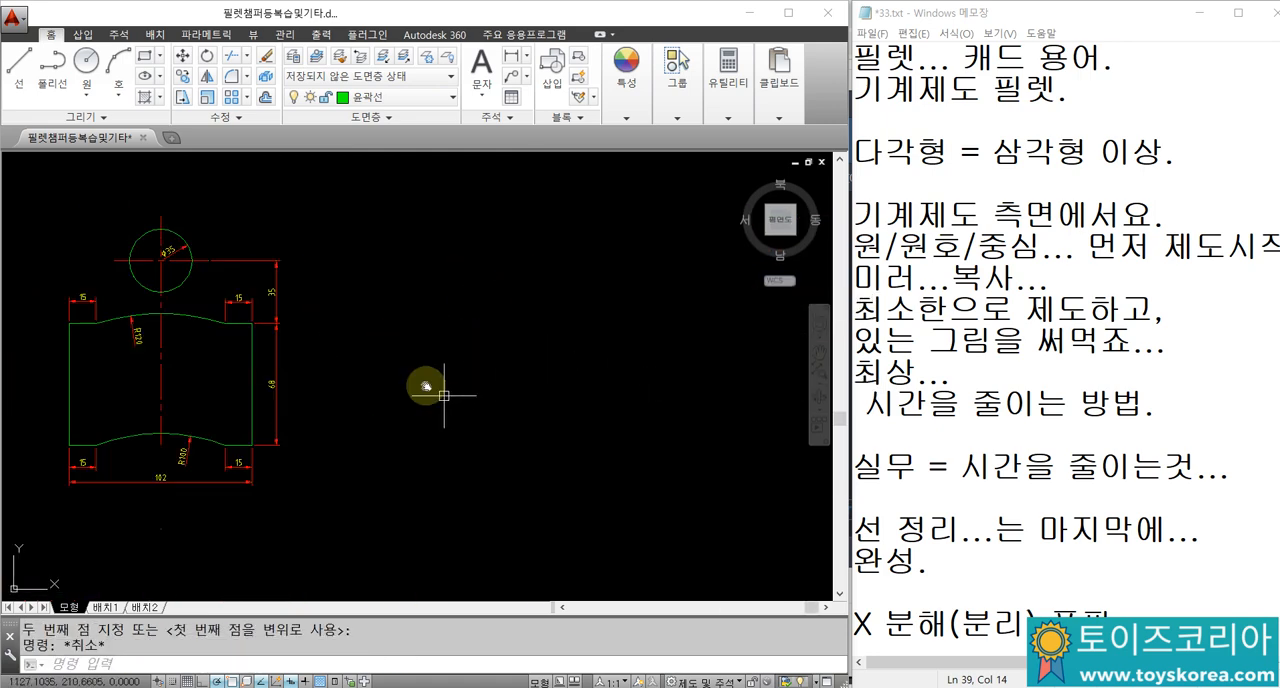
Step: Regenerate the drawing so the dimensioned curved part and its circle display smoothly
mouse_move(426, 386)
middle_down()
mouse_move(469, 403)
mouse_move(586, 369)
mouse_move(617, 402)
middle_up()
scroll(464, 393, up, 2)
middle_drag(548, 432, 553, 438)
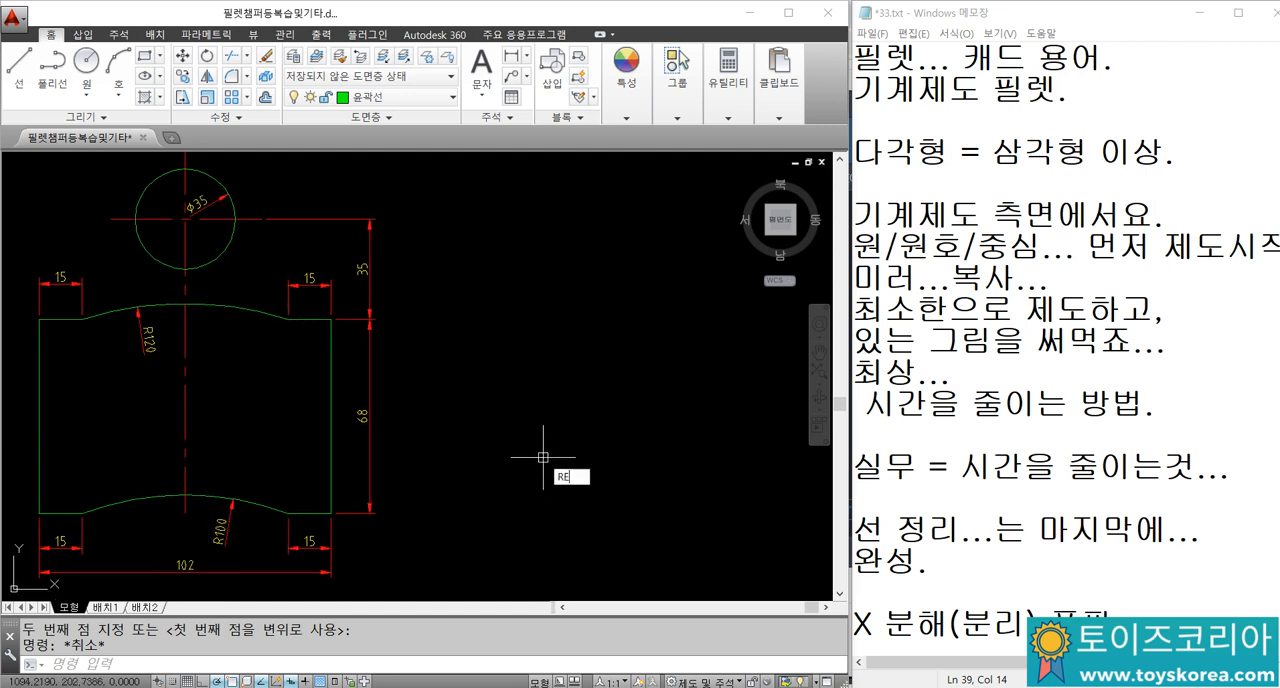
text(RE)
key(Return)
click(486, 501)
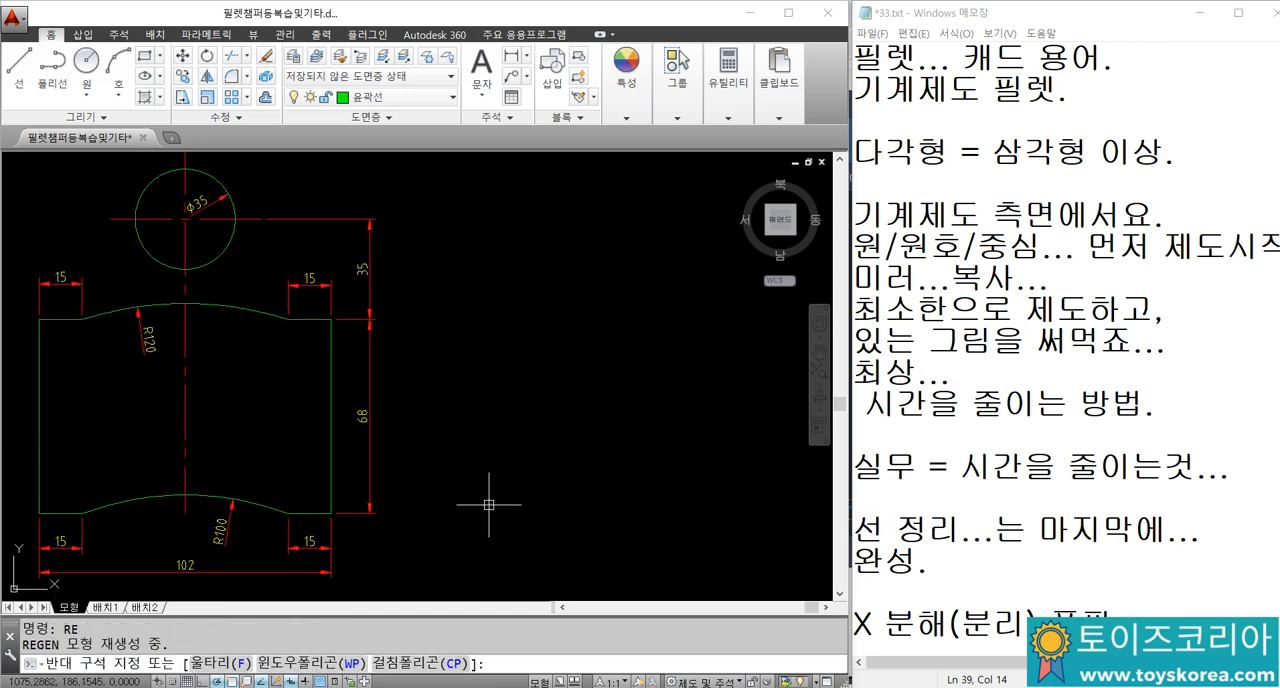
key(Escape)
Step: Draw a 102 by 68 rectangle in the empty space to the right of the dimensioned curved part
text(REC)
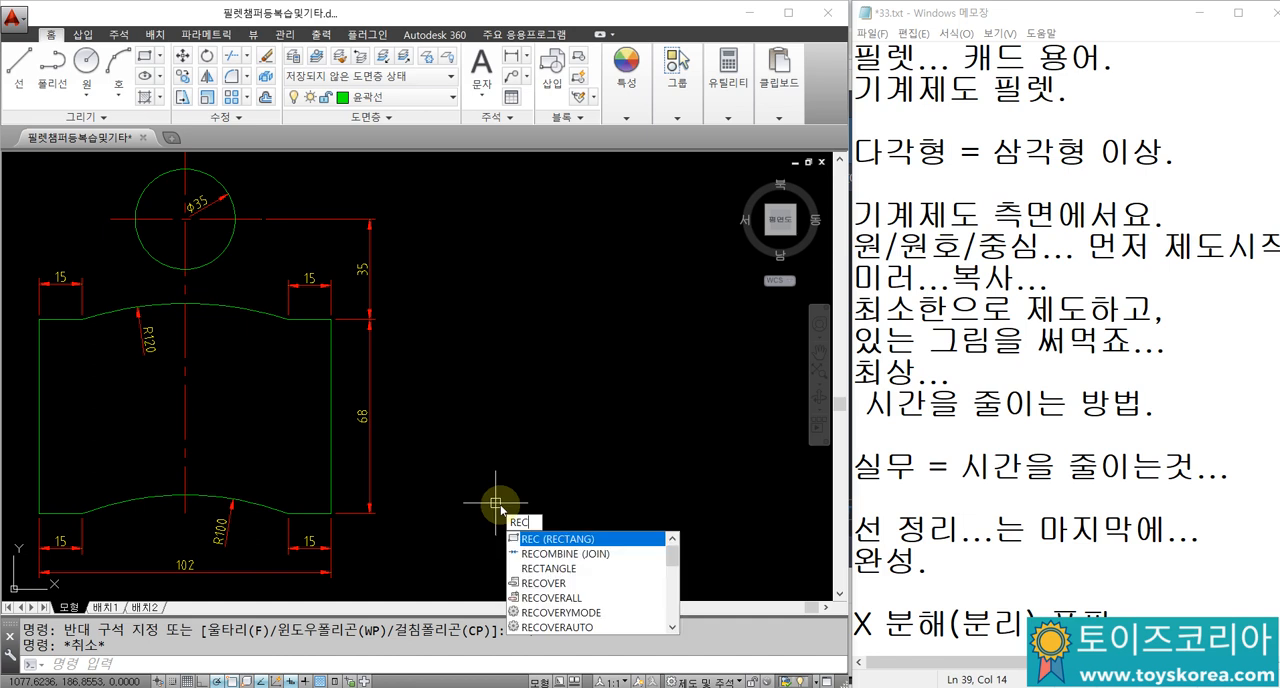
key(Return)
click(483, 496)
text(102)
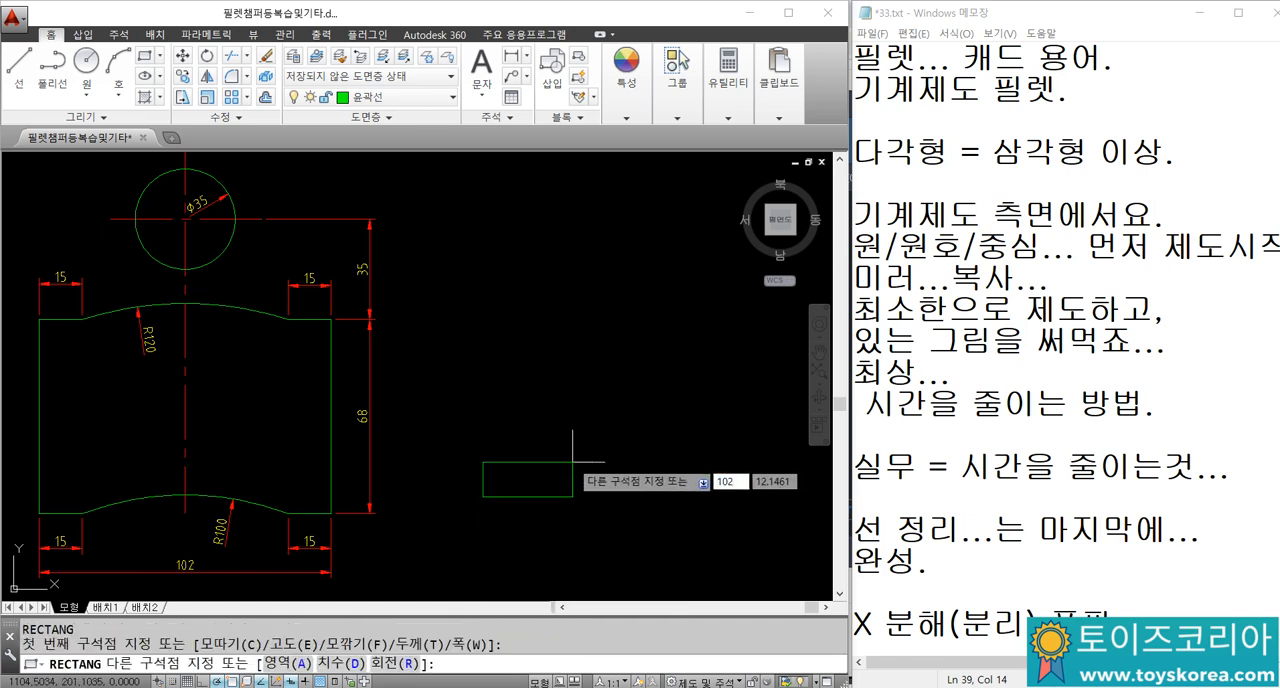
key(Tab)
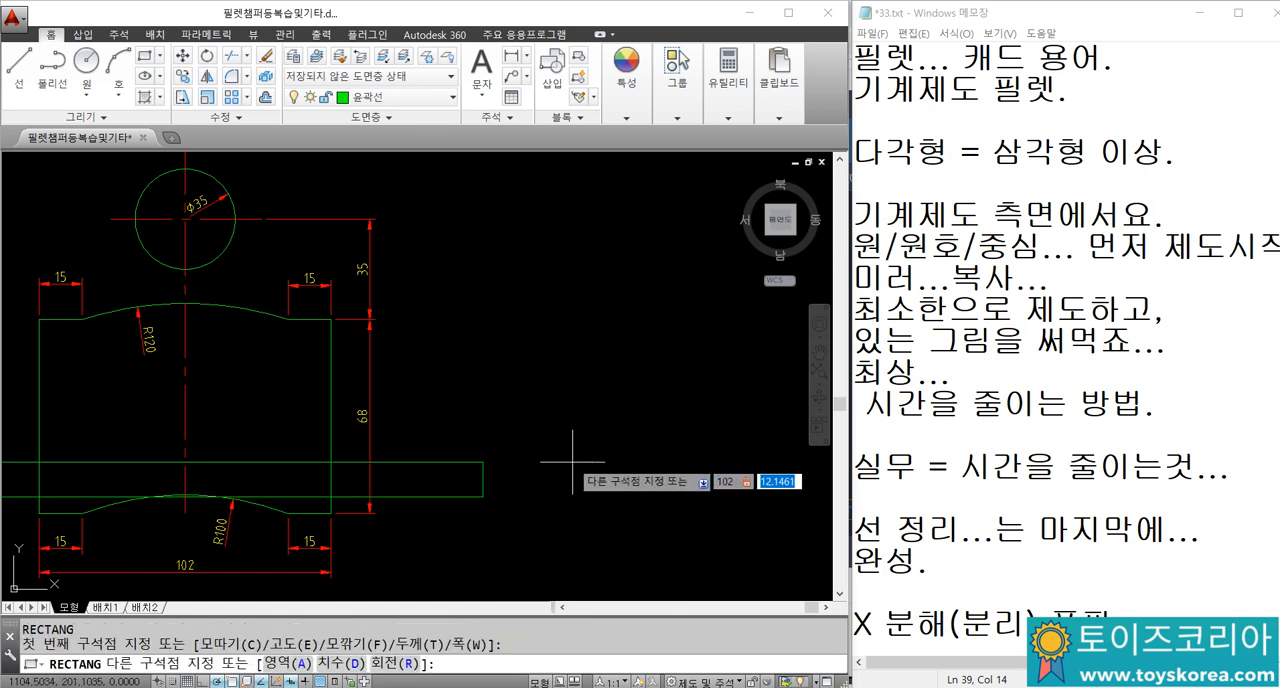
text(68)
key(Return)
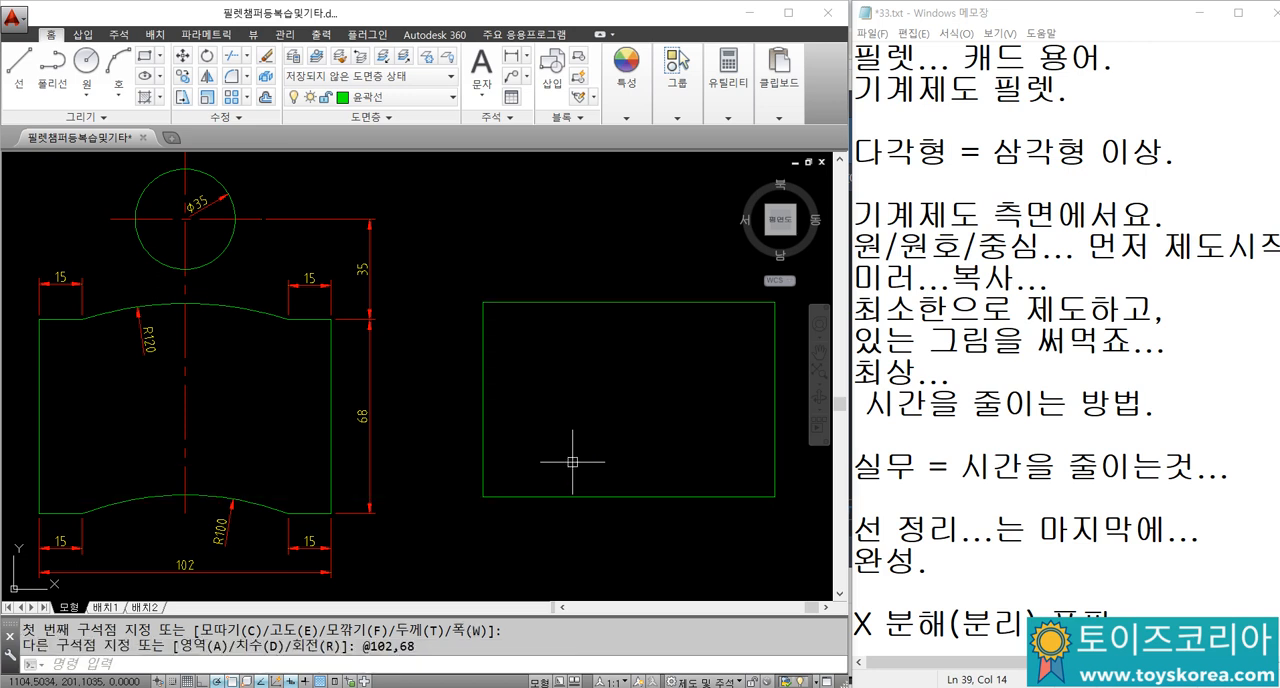
Step: Explode the new rectangle into separate lines
middle_drag(580, 473, 511, 472)
click(547, 530)
click(485, 462)
text(x)
key(Return)
Step: Offset the rectangle's left and right edges inward by 15
text(o)
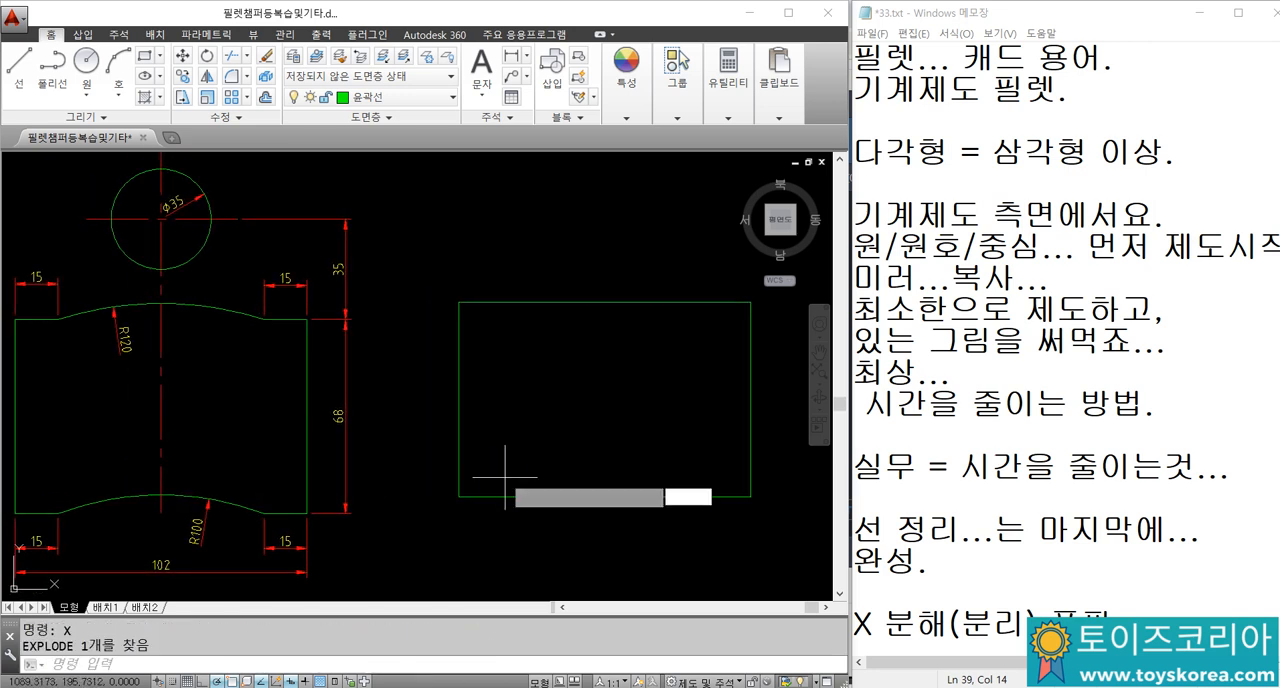
key(Return)
text(15)
key(Return)
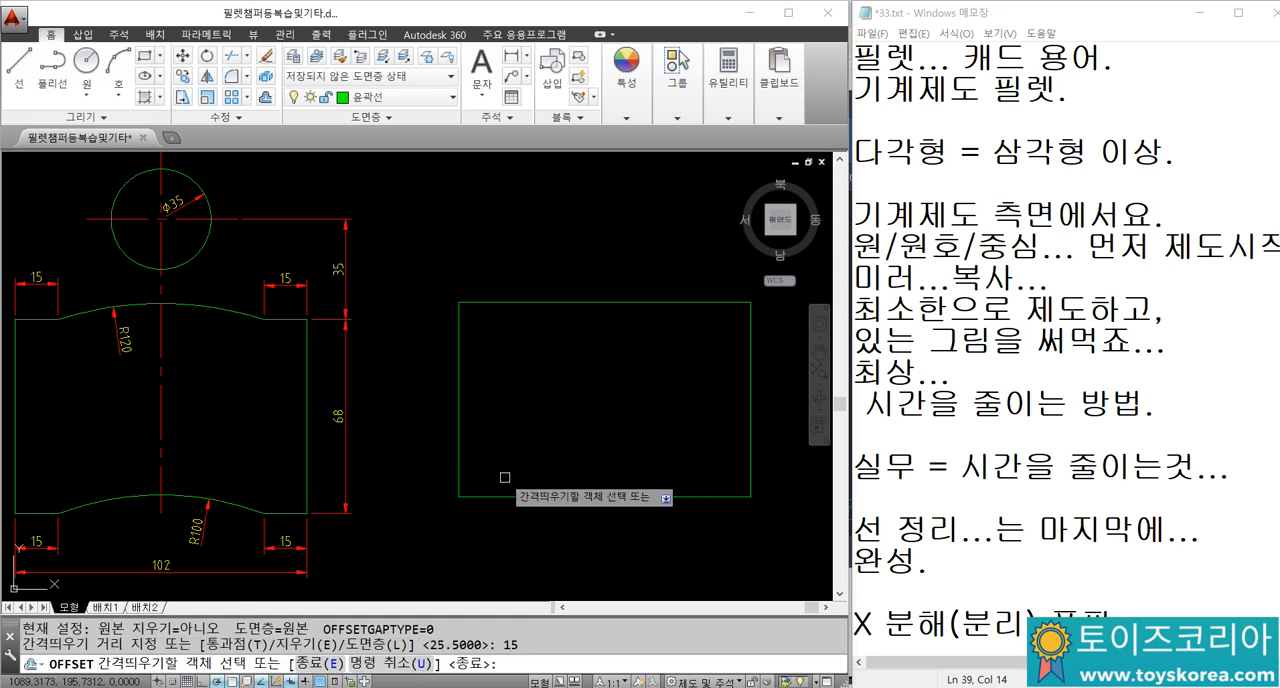
click(459, 378)
click(488, 381)
click(750, 390)
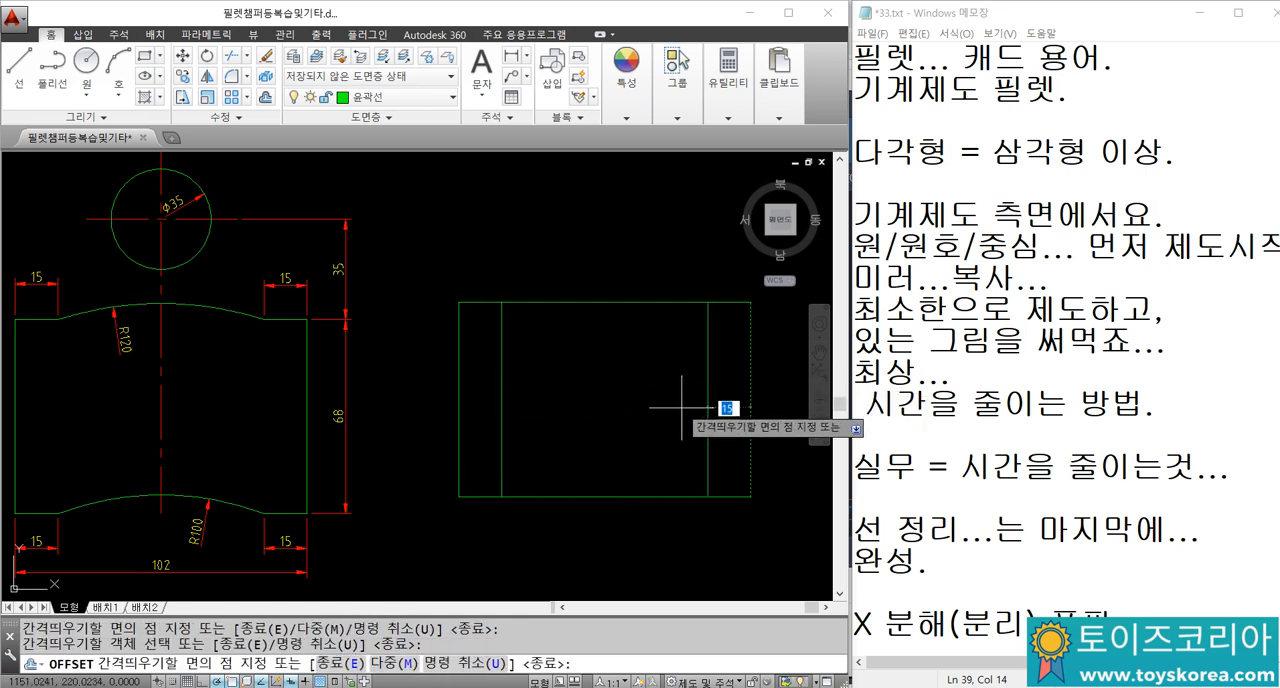
click(656, 440)
key(Escape)
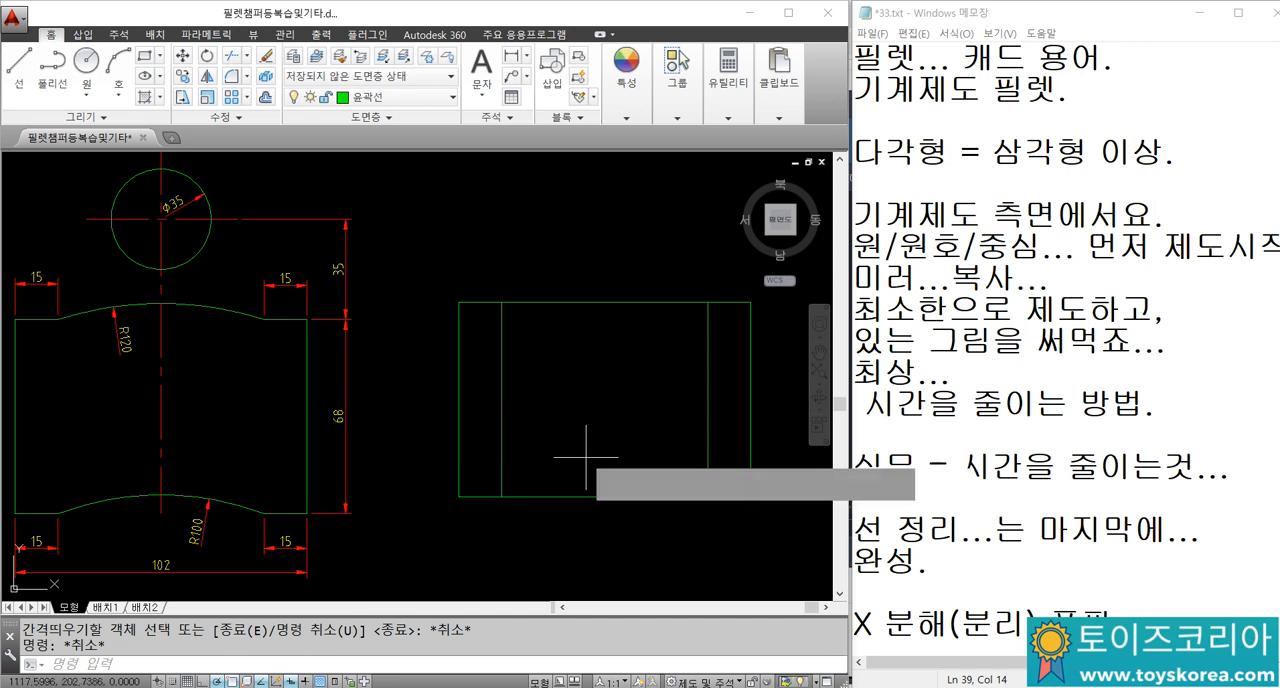
Step: Draw a radius 100 arc between the lower ends of the two inner vertical lines, starting at the right one
text(a)
key(Return)
click(708, 496)
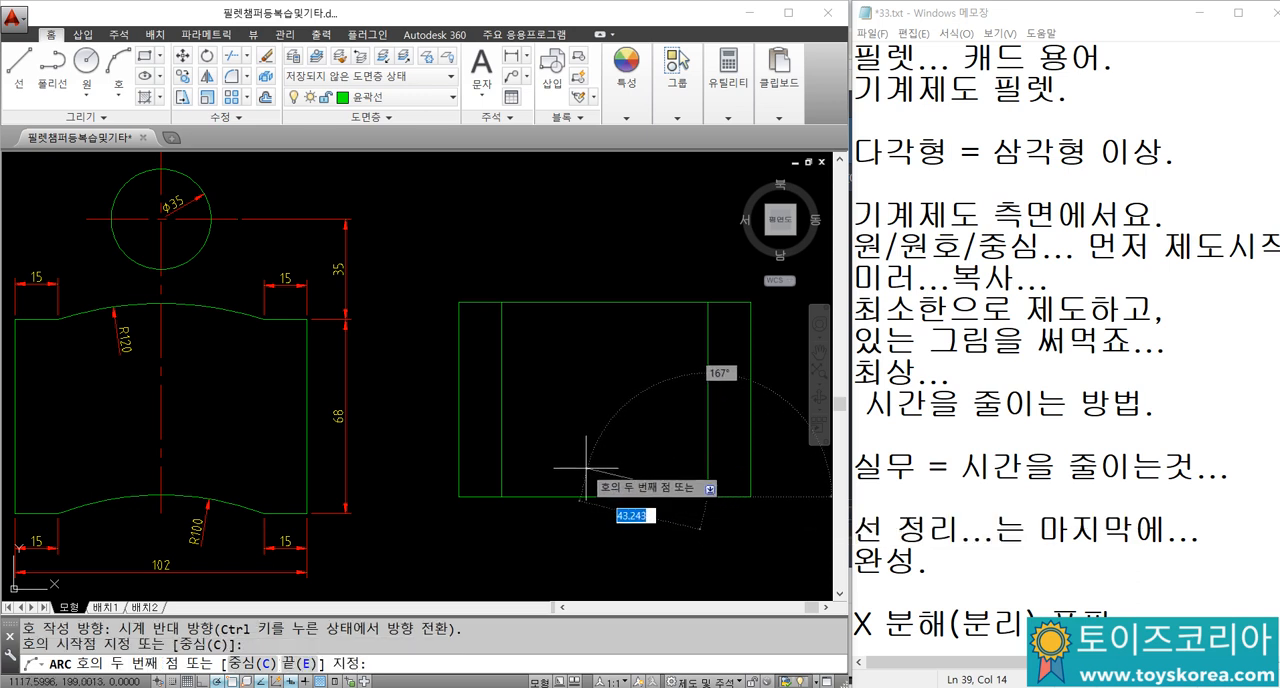
text(e)
key(Return)
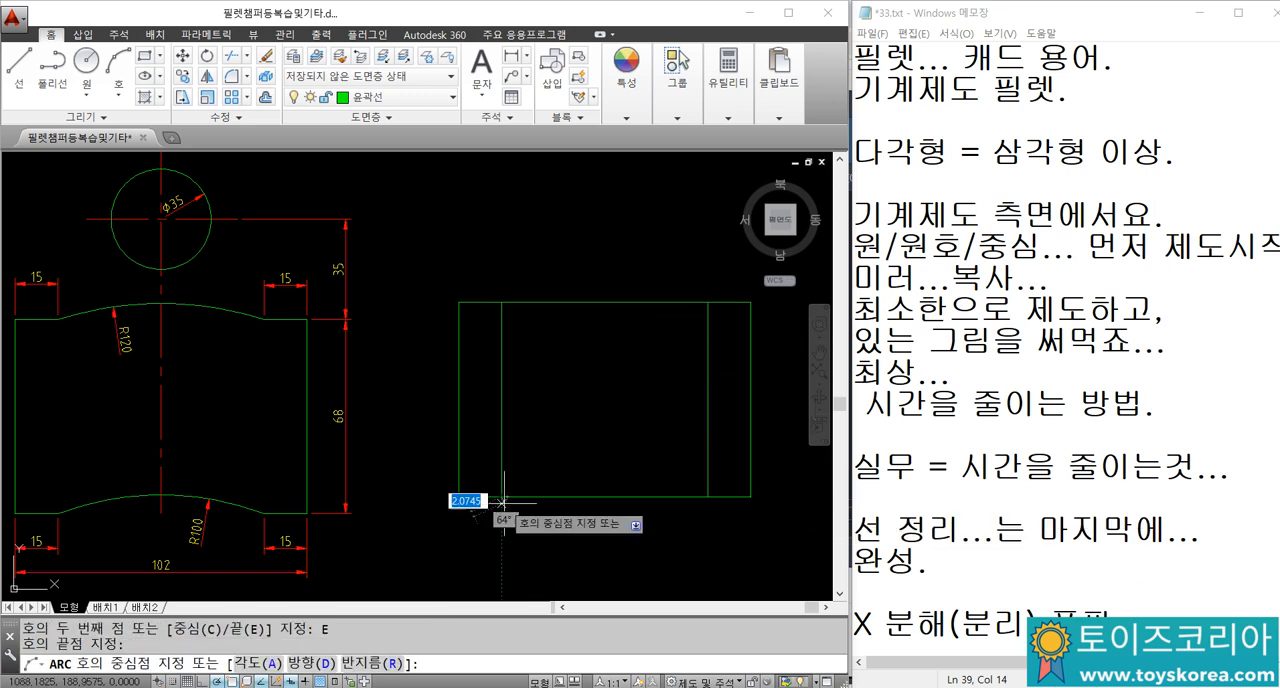
click(500, 496)
text(r)
key(Return)
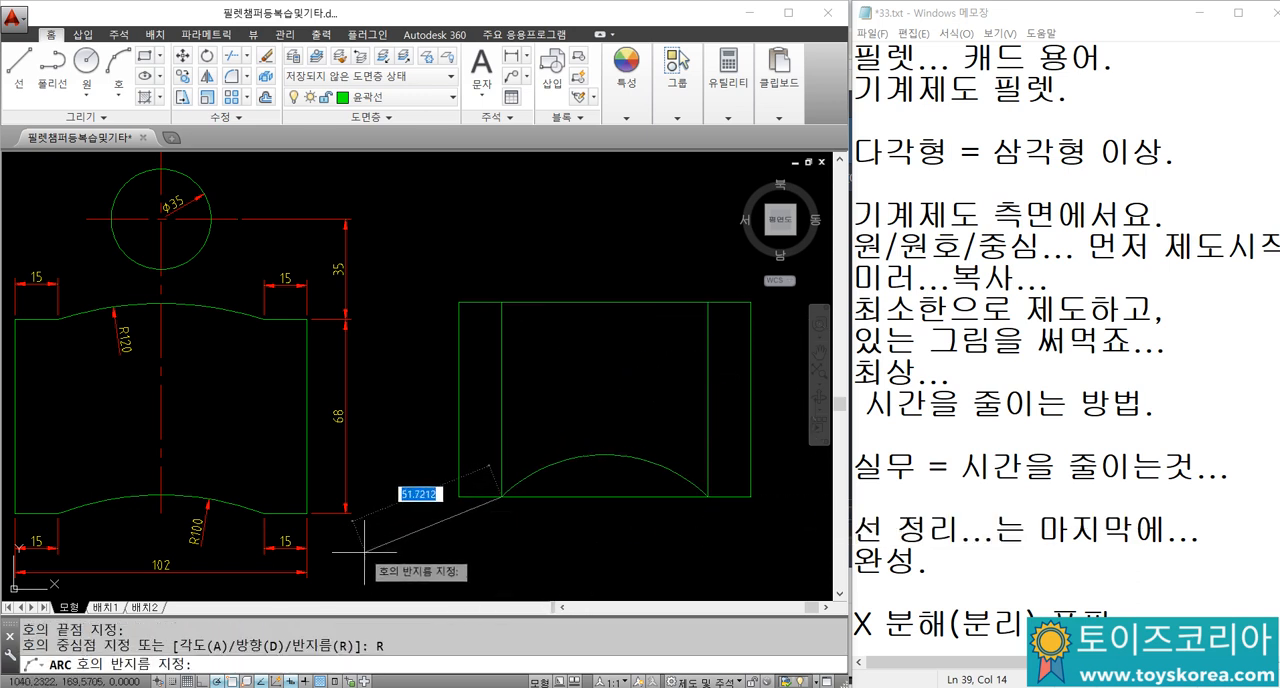
text(100)
key(Return)
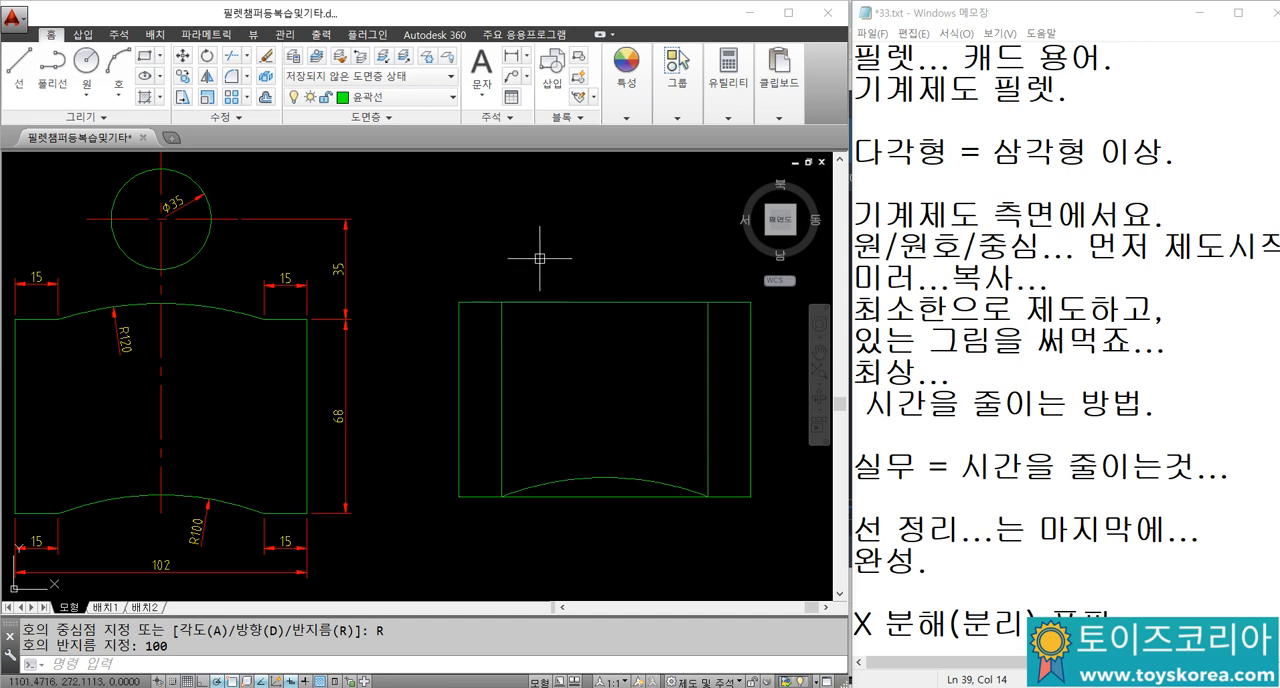
Step: Draw a radius 120 arc between the upper ends of the two inner vertical lines, starting at the right one
text(a)
key(Return)
click(707, 301)
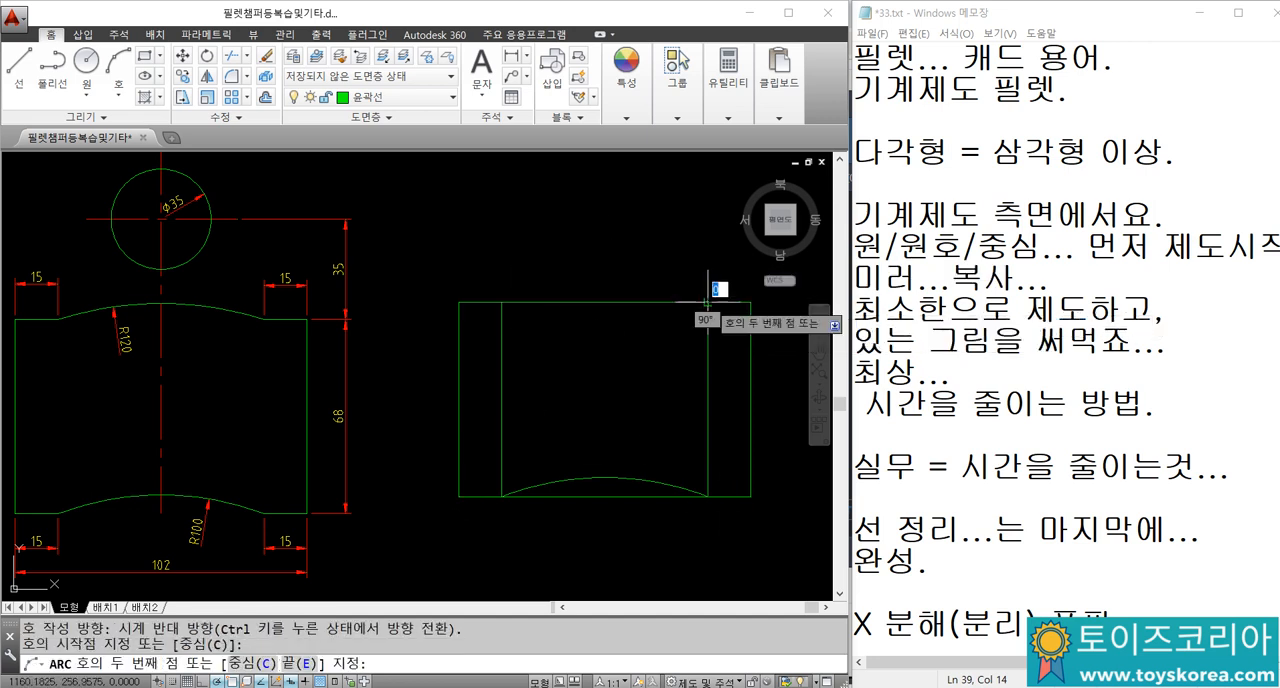
text(e)
key(Return)
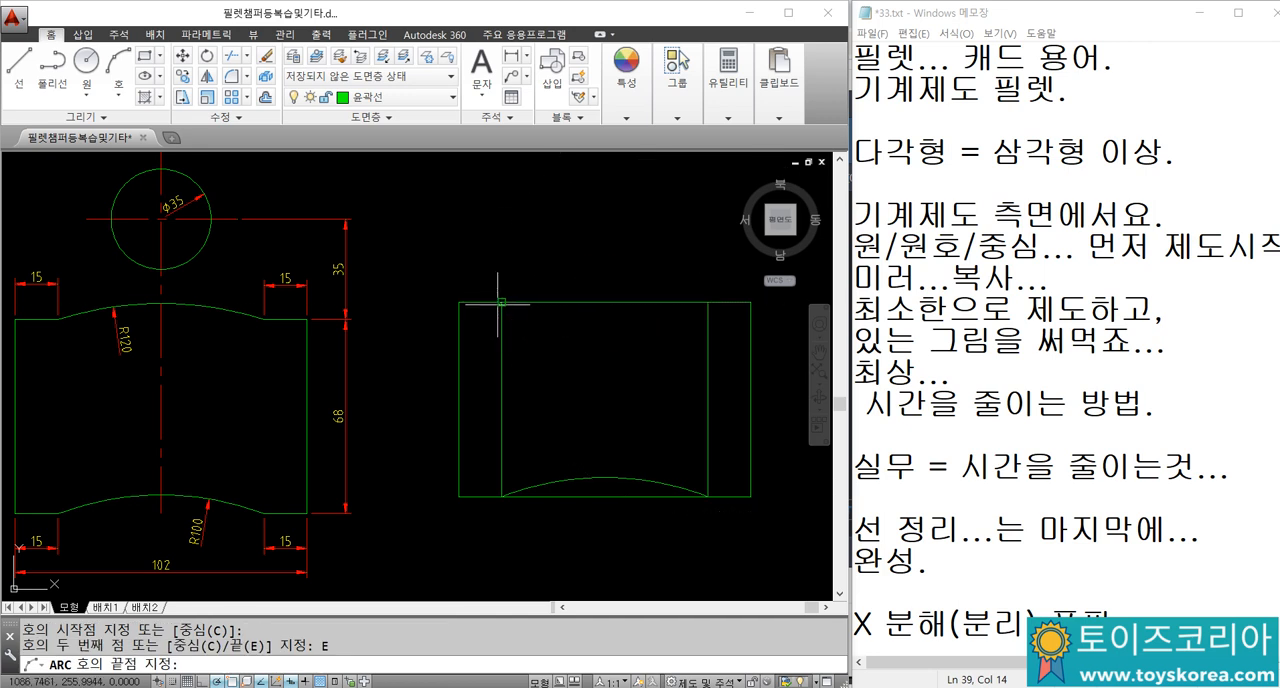
click(501, 301)
text(r)
key(Return)
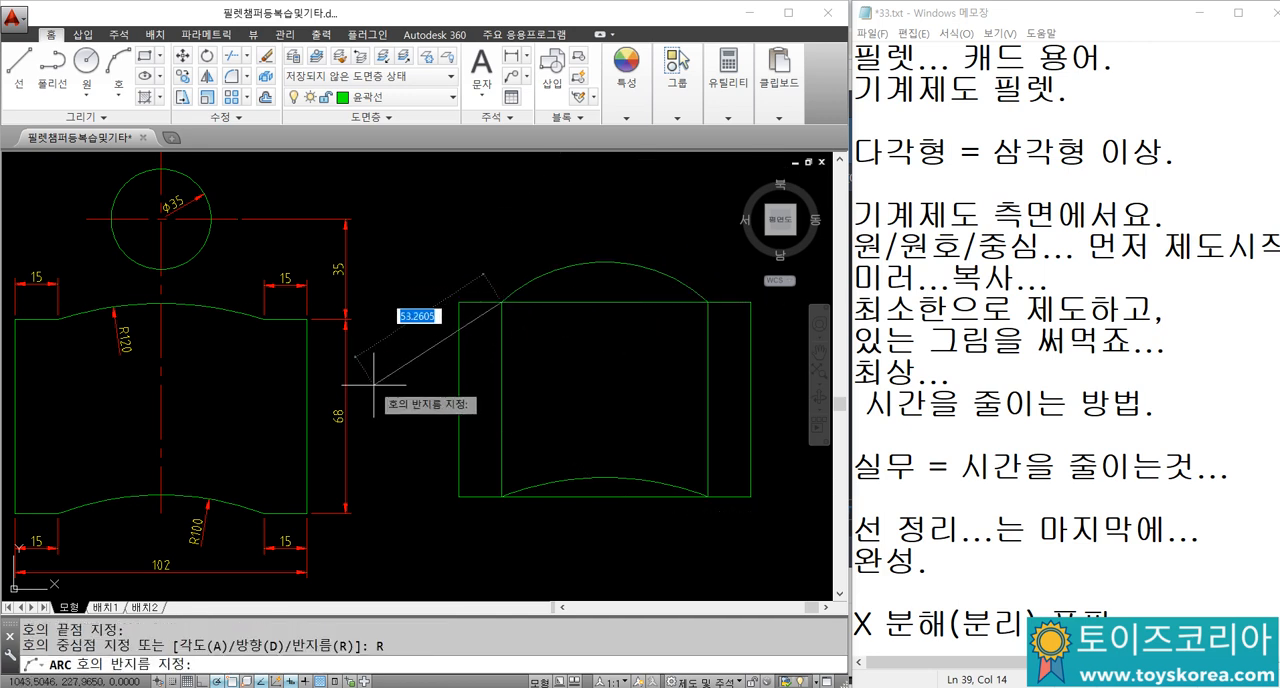
text(120)
key(Return)
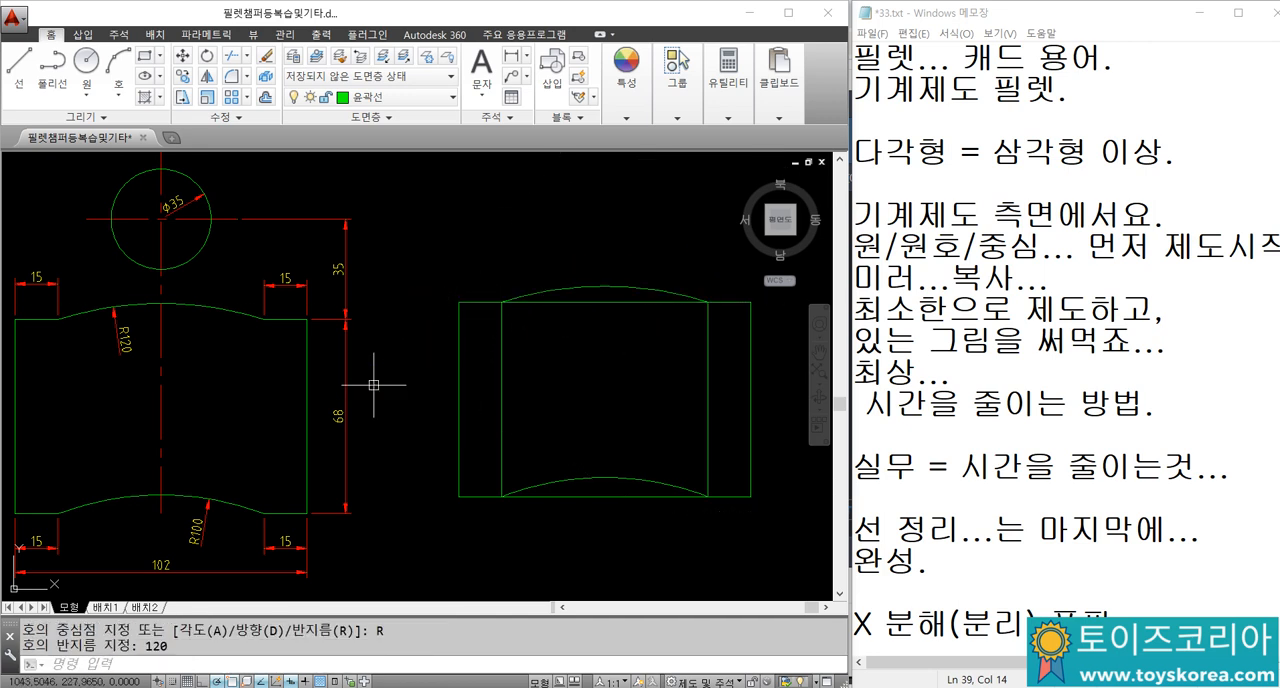
right_click(514, 286)
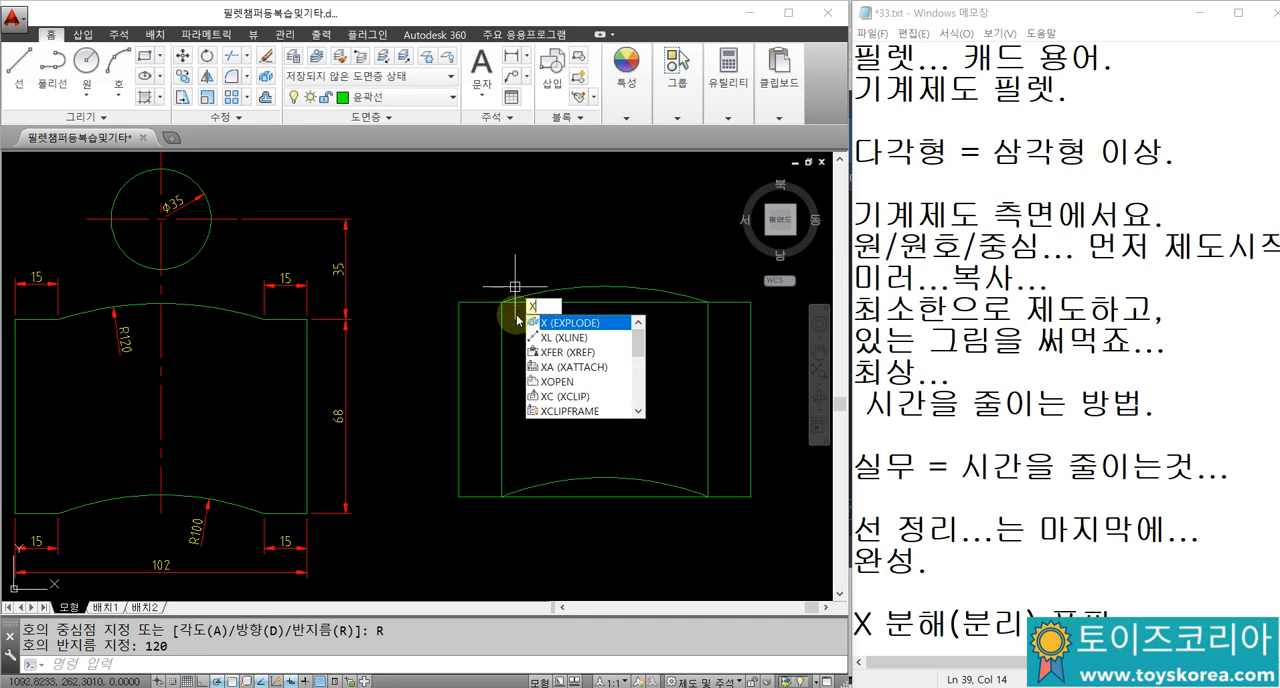
key(Escape)
key(Escape)
middle_drag(549, 330, 513, 328)
text(x)
key(Return)
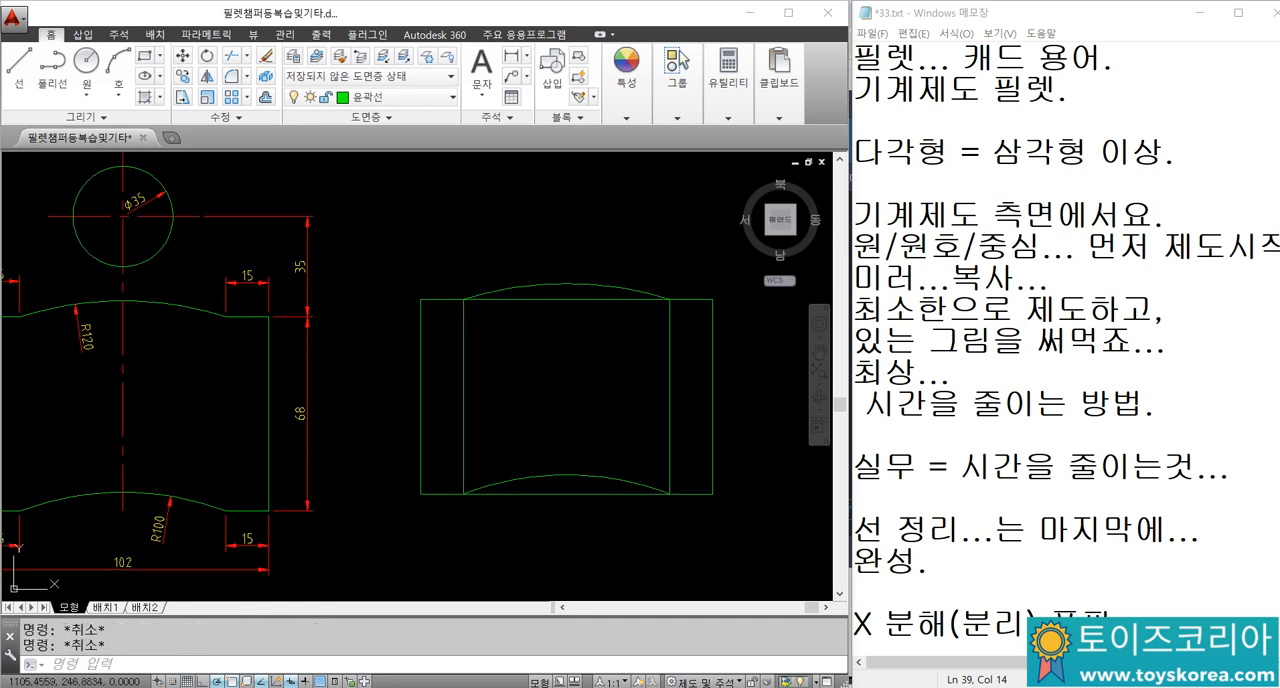
key(Escape)
Step: Draw a vertical construction line through the midpoint of the rectangle's bottom edge
text(xl)
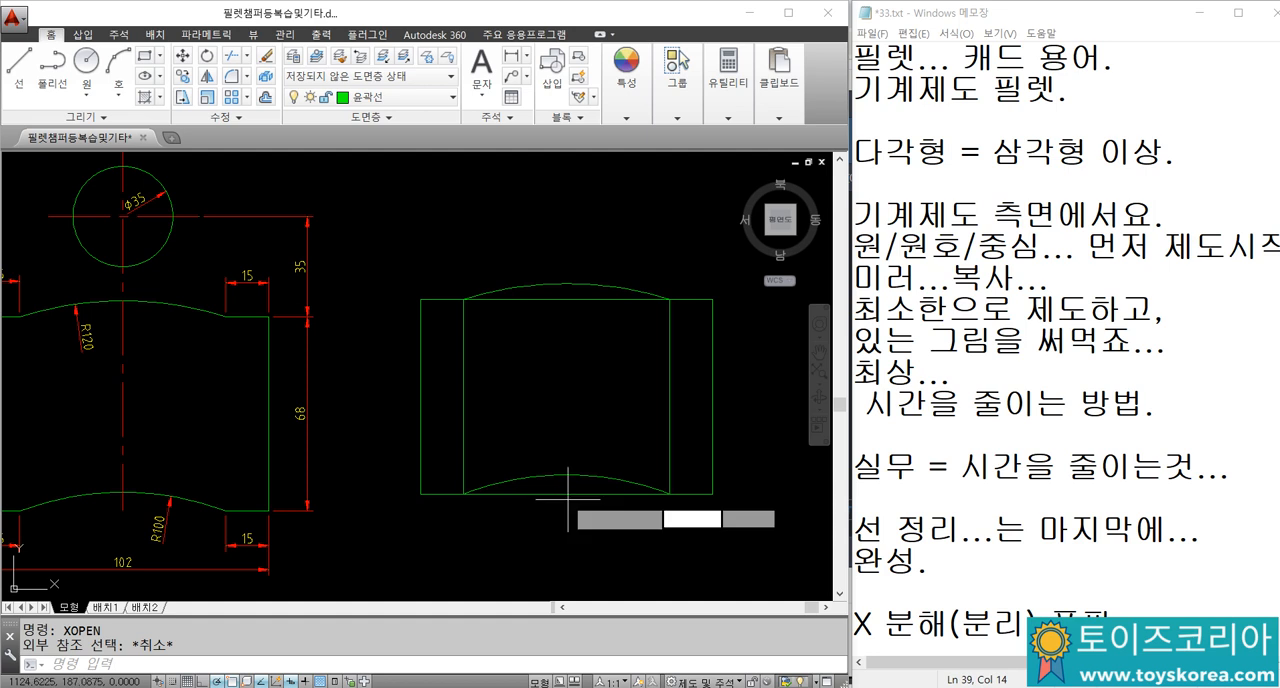
key(Return)
click(566, 494)
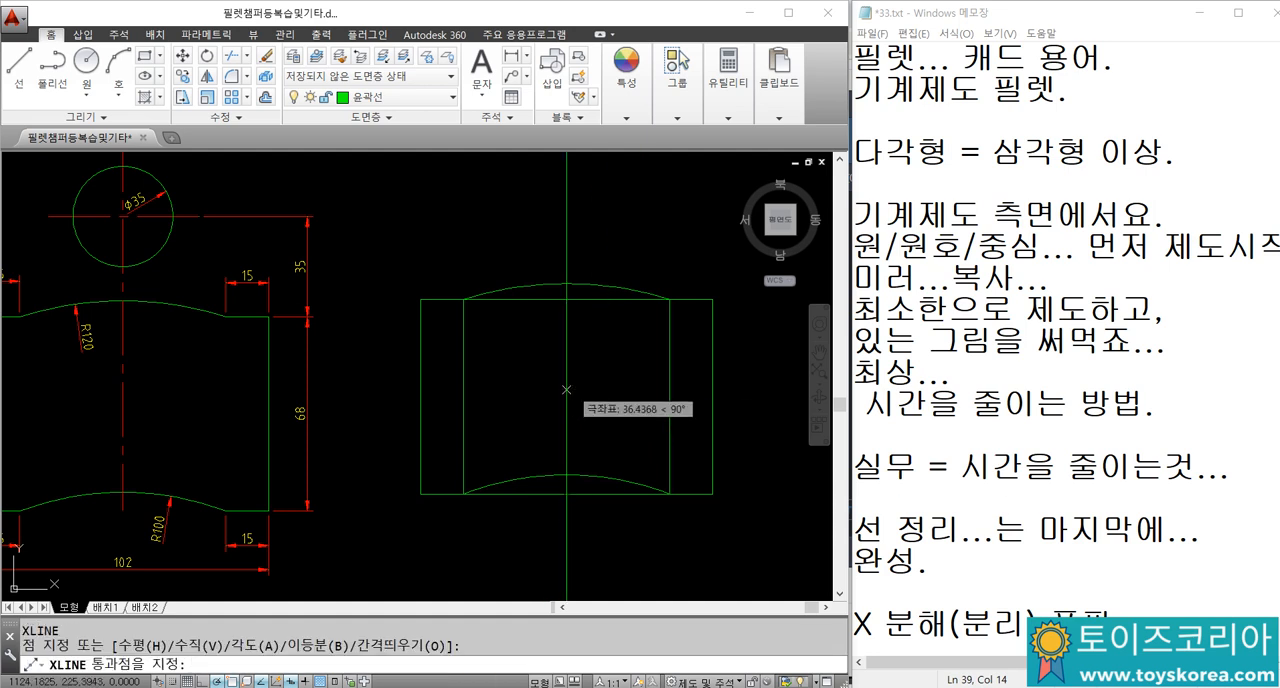
click(566, 410)
key(Escape)
key(Escape)
key(Escape)
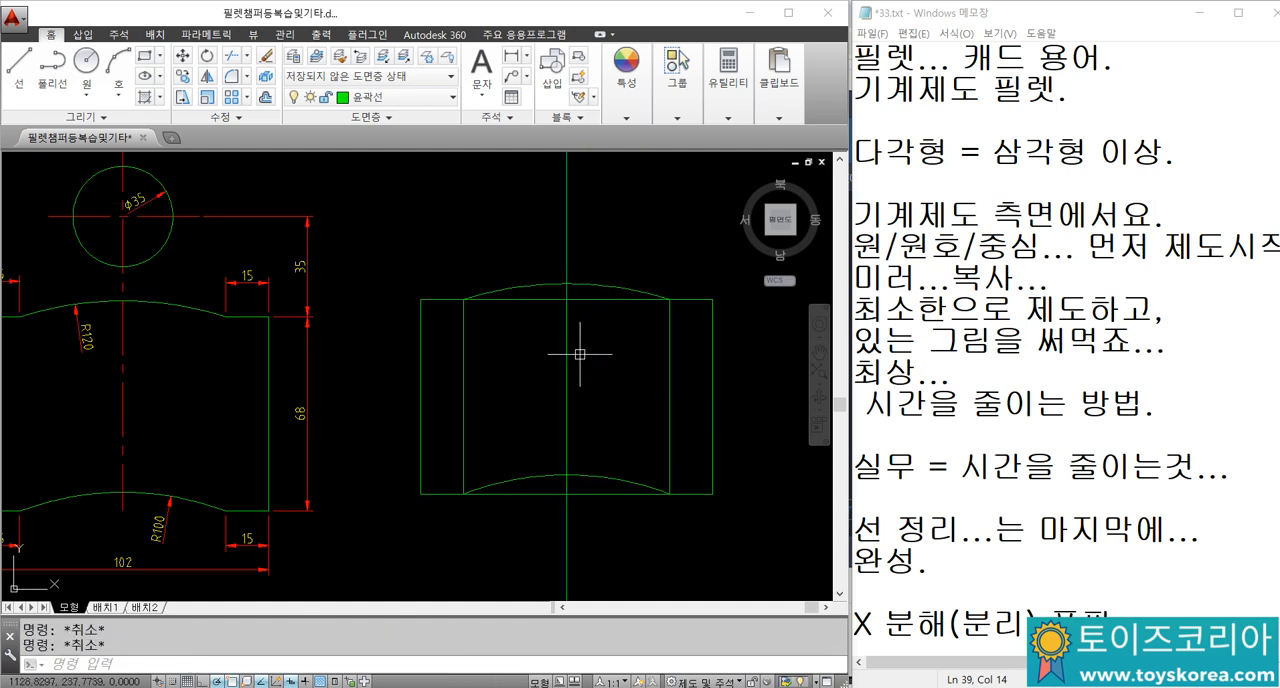
Step: Offset the rectangle's top edge upward by 35
text(o)
key(Return)
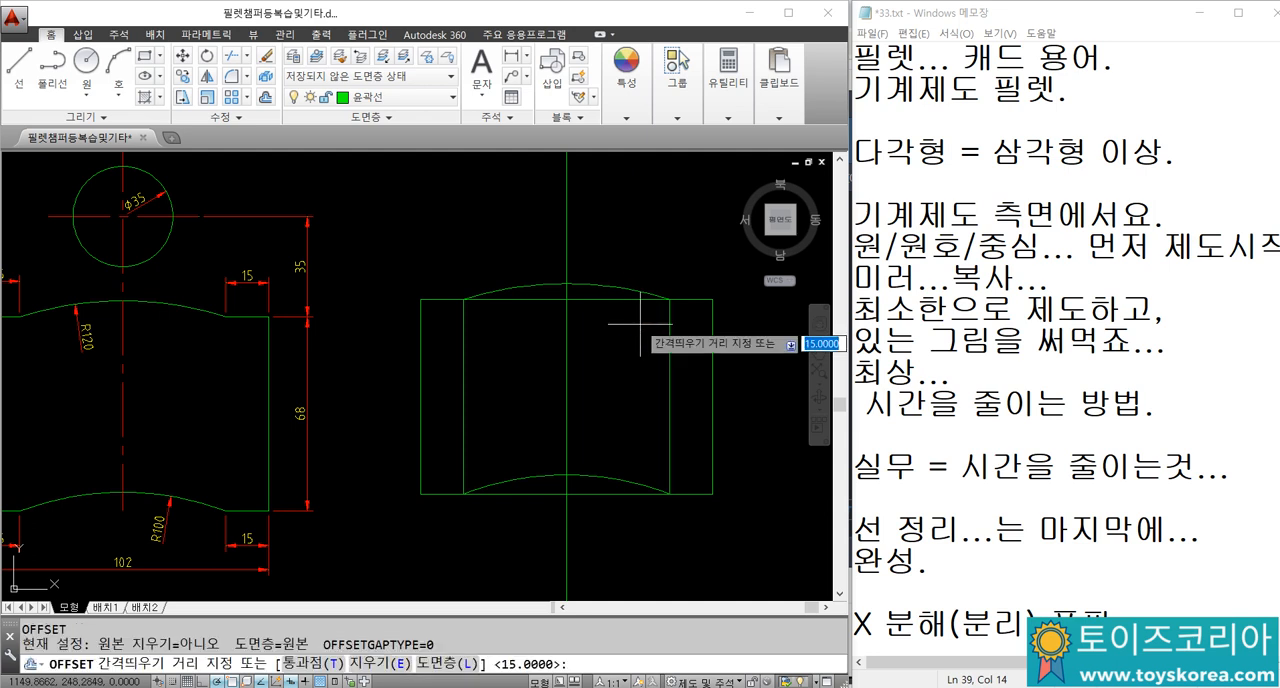
text(35)
key(Return)
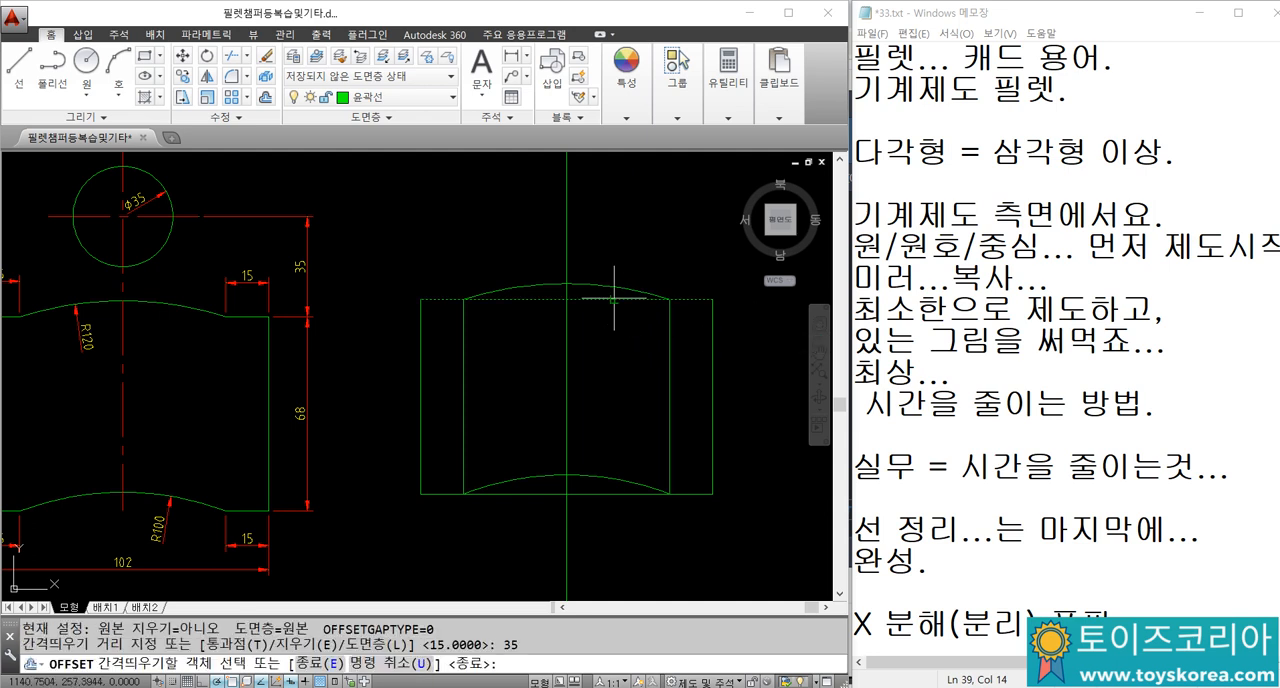
click(616, 299)
click(621, 251)
key(Escape)
Step: Draw a circle of diameter 35 centred where the construction line crosses the offset horizontal line
middle_drag(621, 251, 629, 299)
text(c)
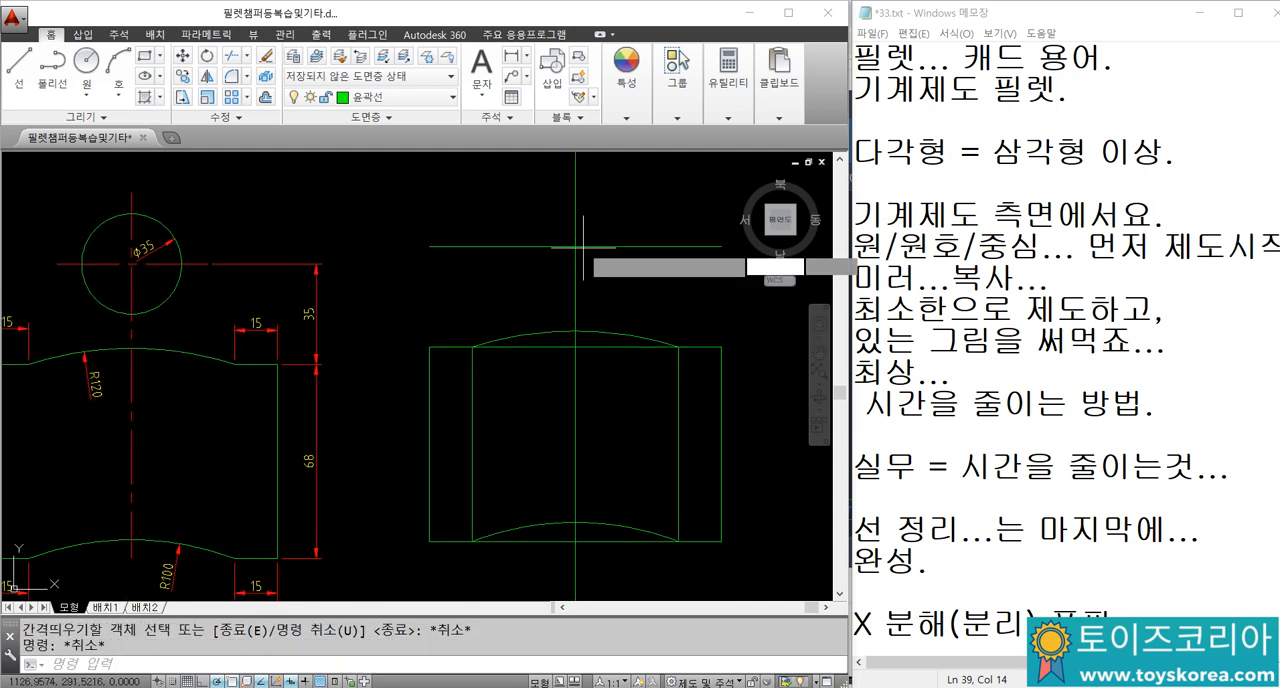
key(Return)
click(575, 246)
text(d)
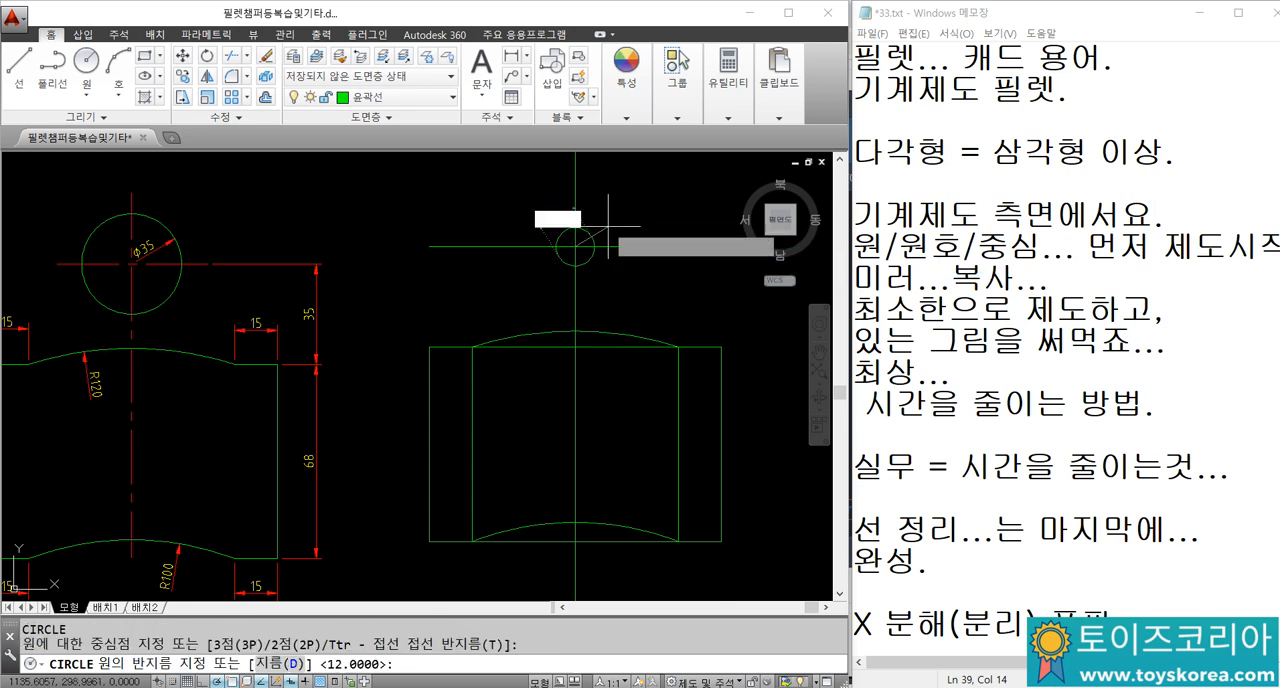
key(Return)
text(35)
key(Return)
key(Escape)
Step: Erase the two inner vertical lines that join the ends of the upper and lower arcs
scroll(625, 277, down, 2)
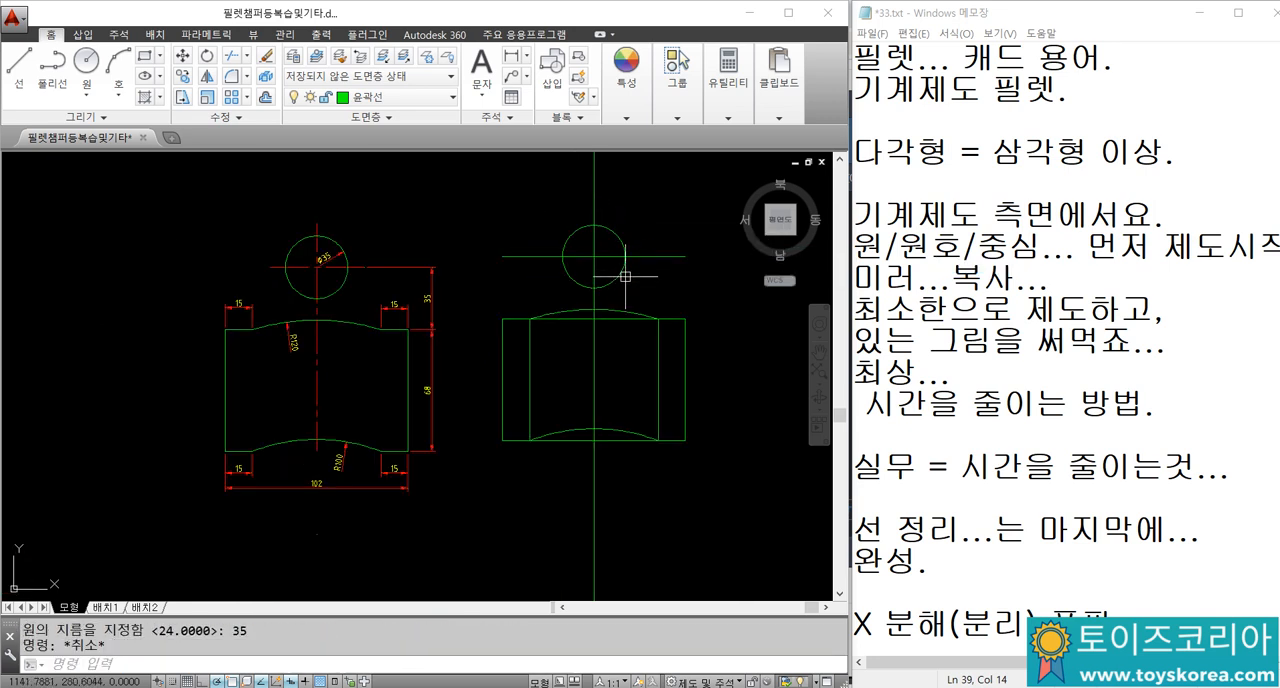
scroll(609, 364, up, 2)
click(689, 350)
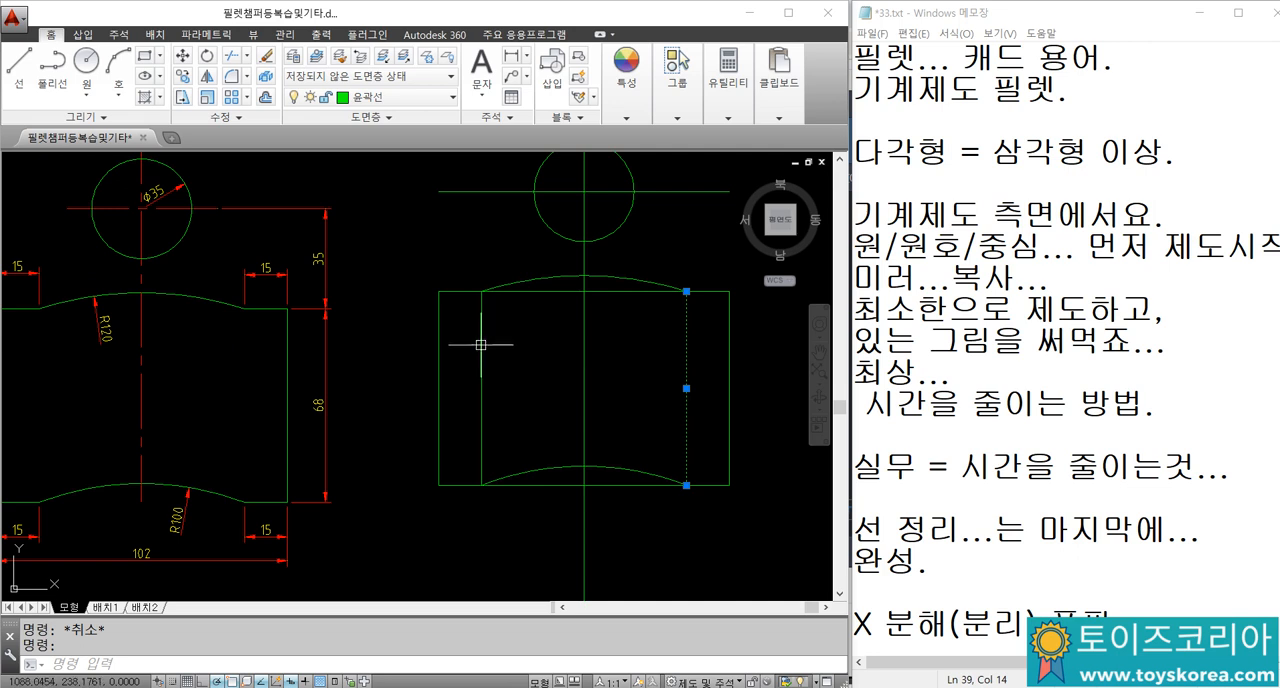
text(e)
key(Return)
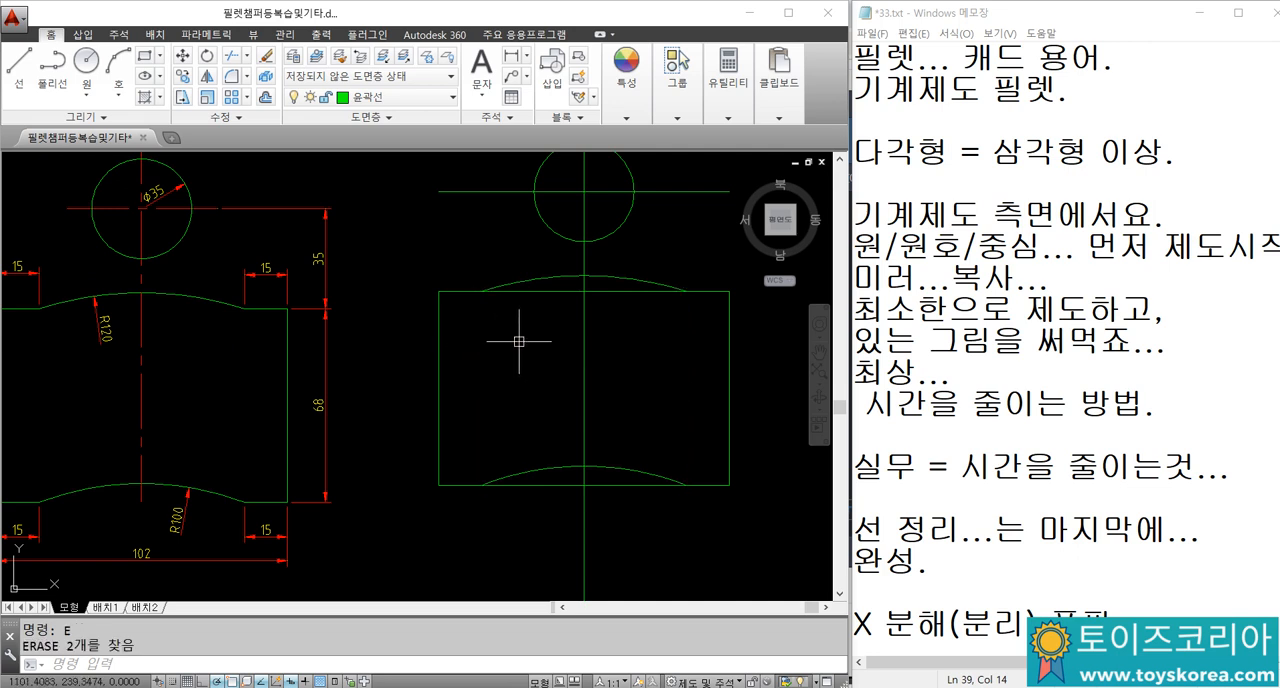
Step: Trim the rectangle's top and bottom edges between the ends of the arcs, using both arcs as cutting edges
text(tr)
key(Return)
click(546, 283)
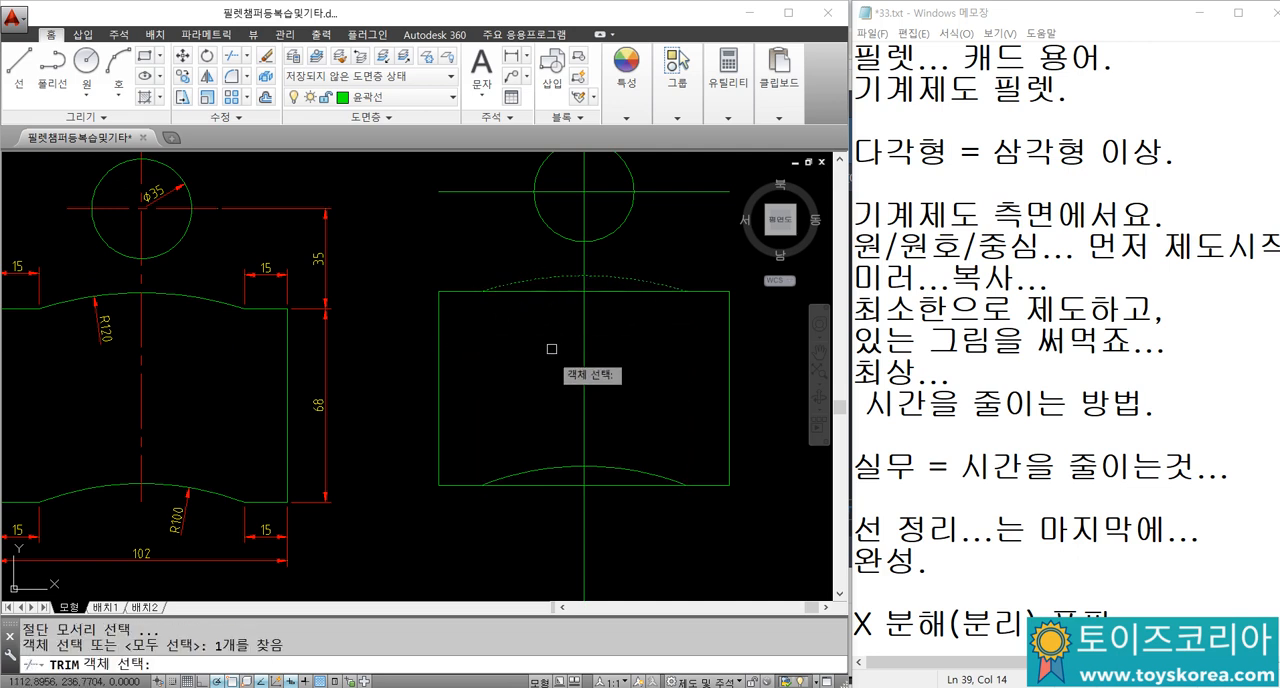
click(551, 478)
key(Return)
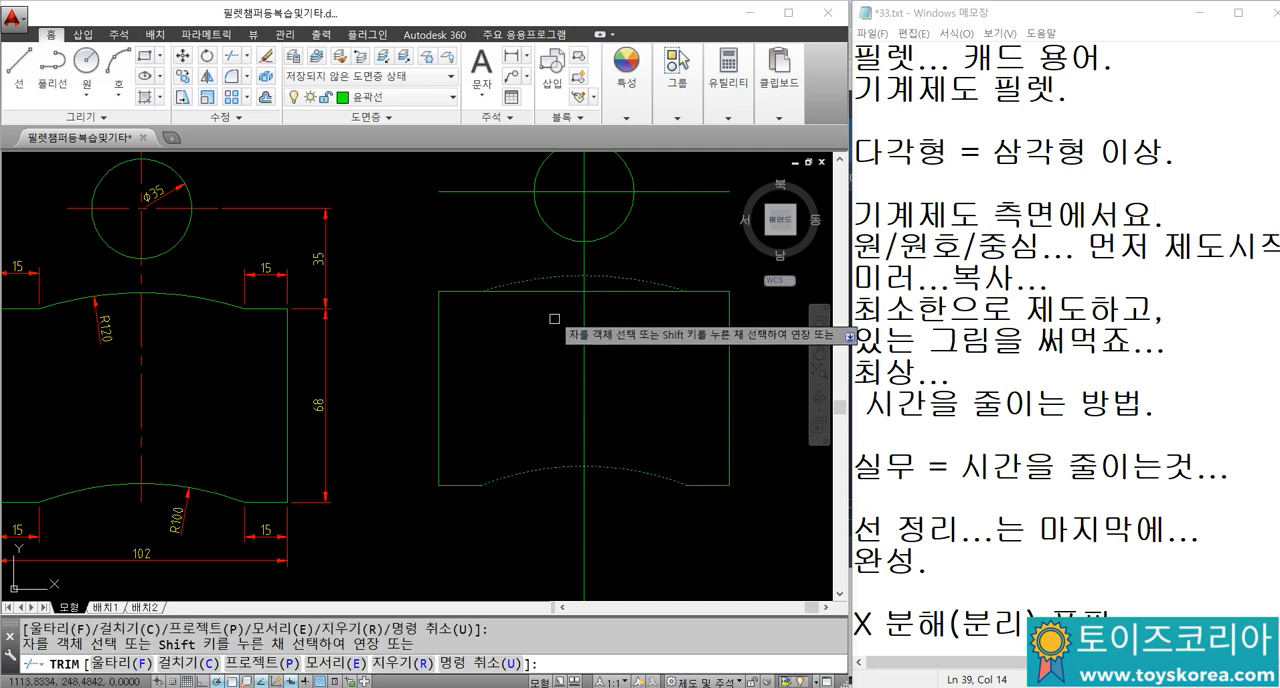
click(552, 293)
key(Escape)
Step: Assign the vertical construction line and the circle's horizontal centre line to the 중심선 layer
middle_drag(567, 331, 555, 403)
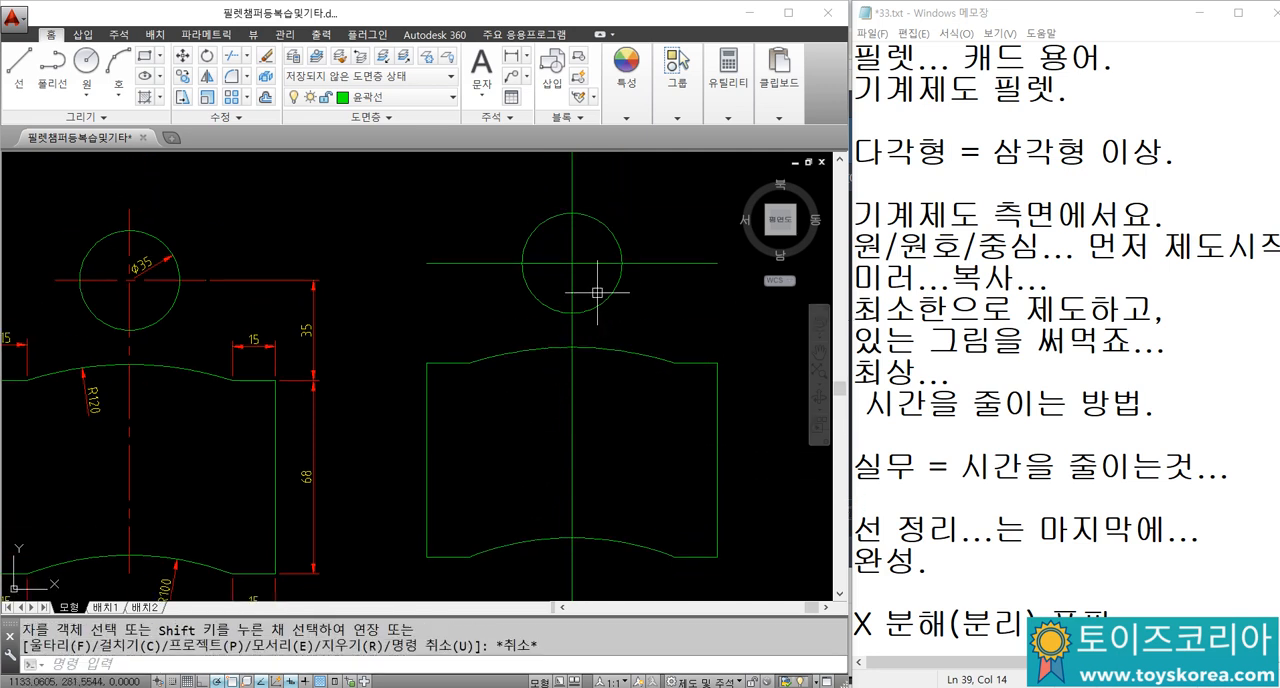
click(600, 282)
click(563, 246)
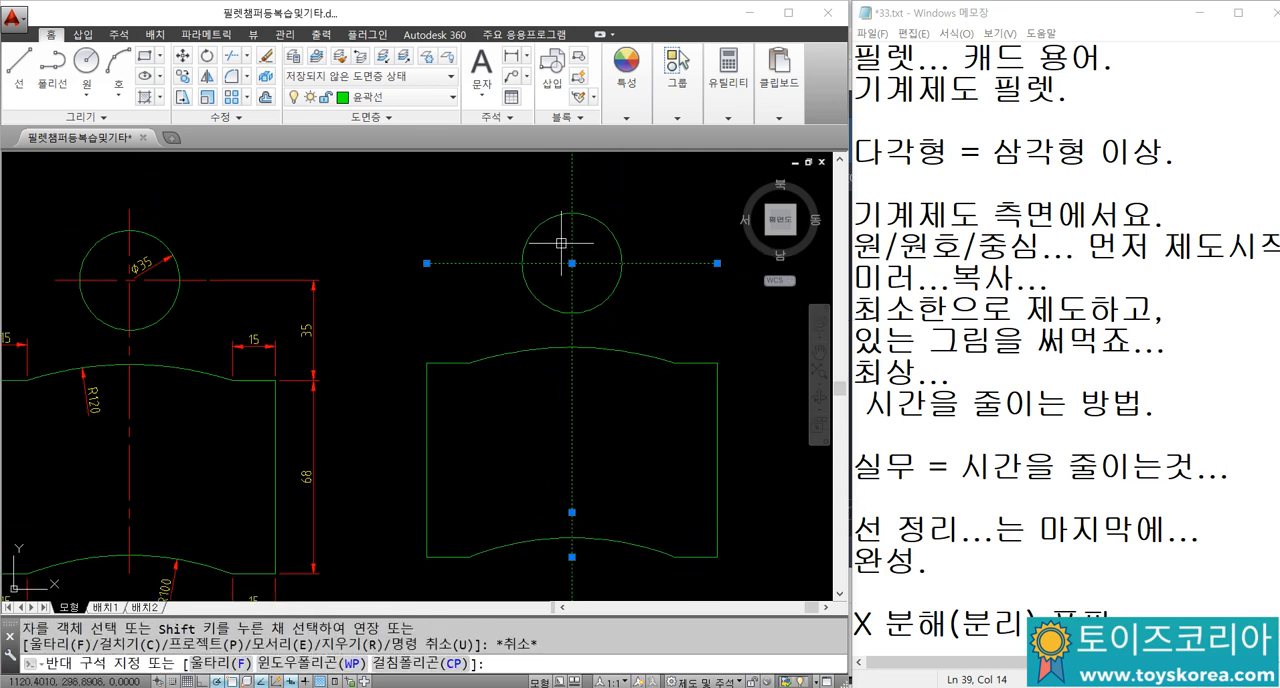
click(409, 104)
click(384, 278)
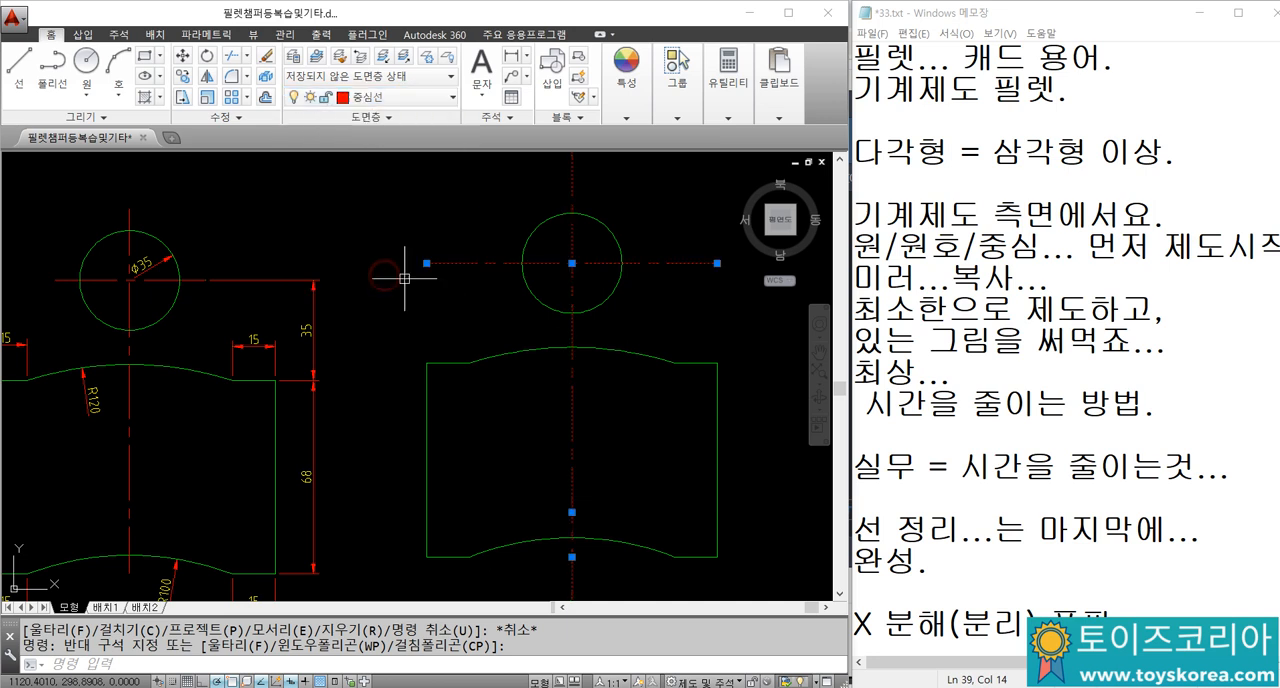
Step: Add a linear dimension below the redrawn part's lower-left short edge, from the outer corner to the arc's end
key(Escape)
key(Escape)
scroll(489, 299, down, 2)
scroll(554, 451, up, 4)
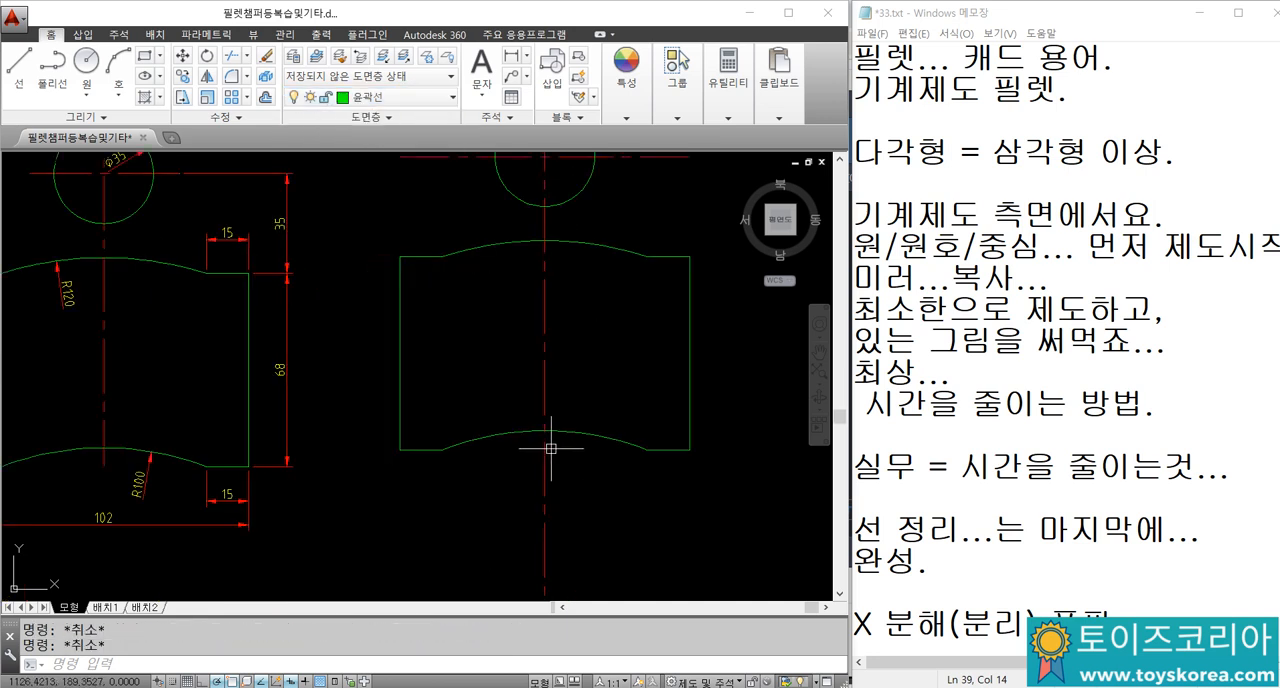
text(DIMLI)
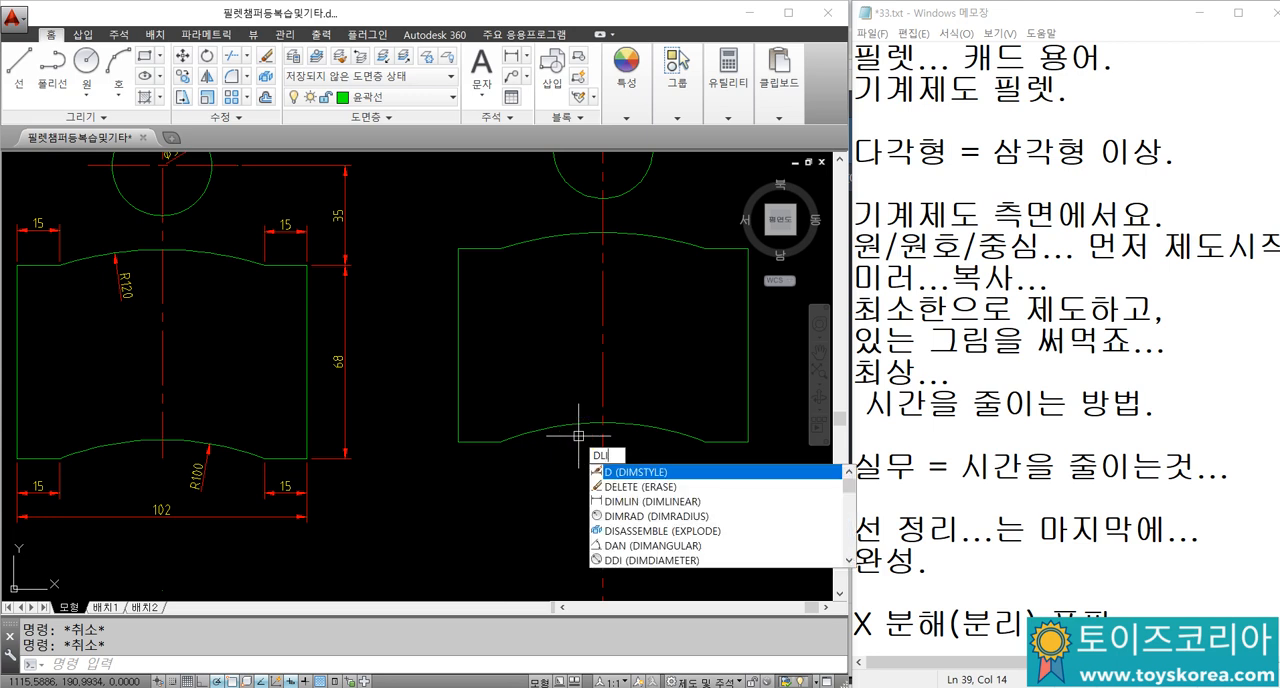
key(Return)
click(458, 441)
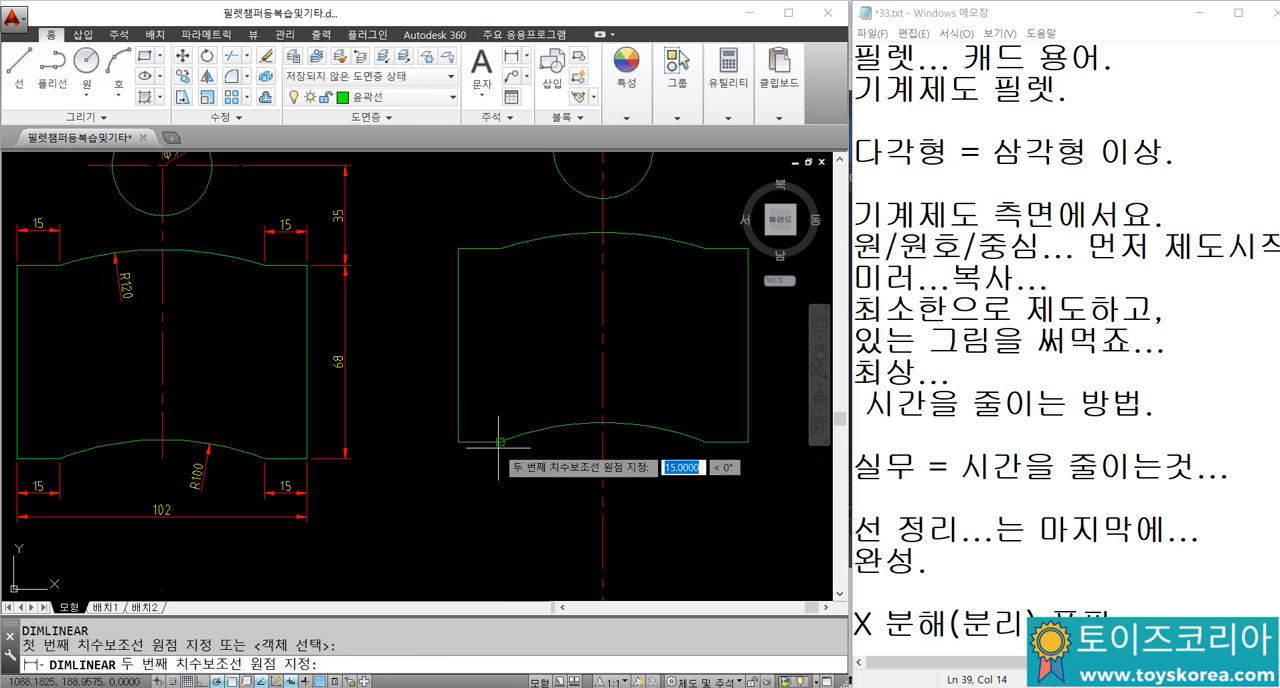
click(500, 441)
click(472, 477)
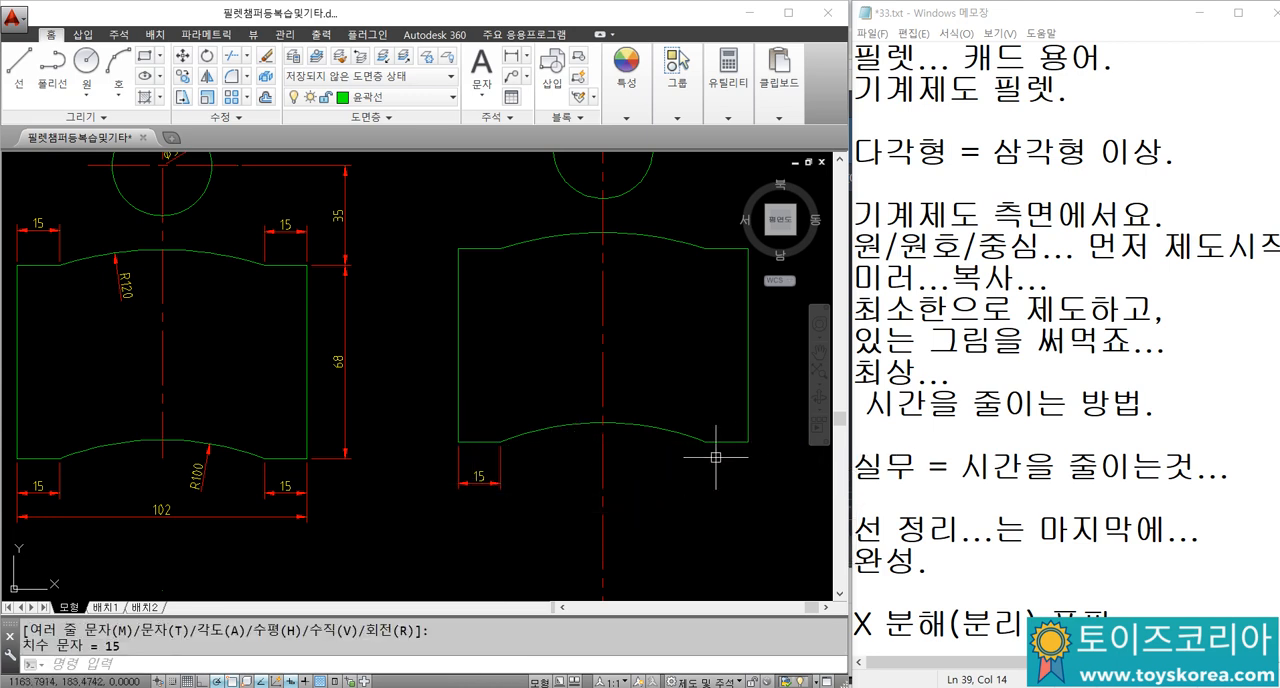
Step: Add a matching linear dimension below the redrawn part's lower-right short edge
key(Return)
click(748, 441)
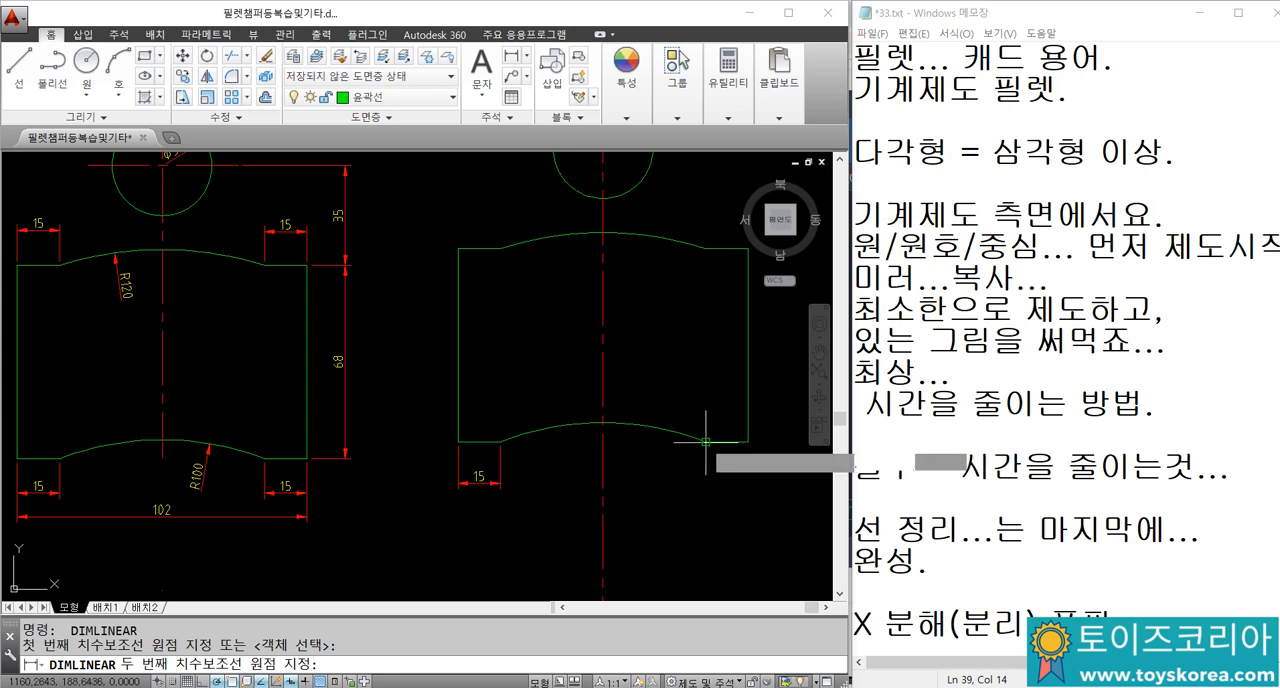
click(705, 441)
click(702, 480)
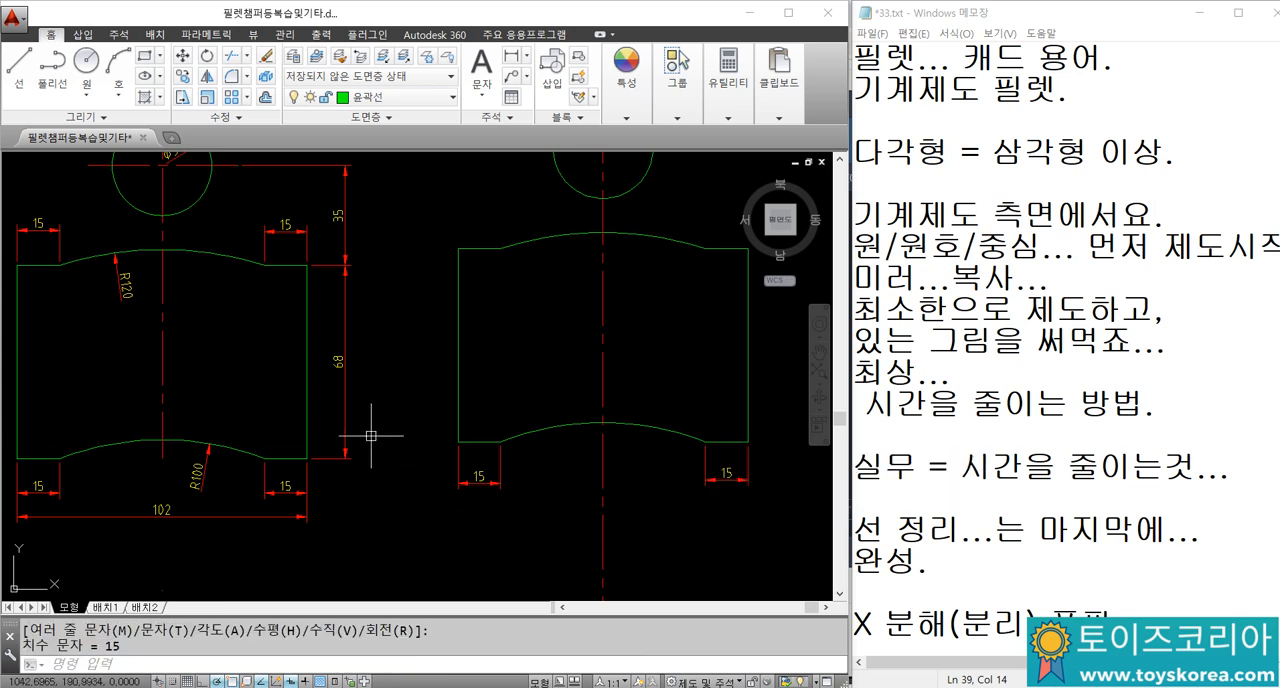
Step: Examine the reference part's lower-left short edge and the spacing of the dimension below it
middle_drag(356, 421, 477, 414)
middle_drag(169, 359, 273, 395)
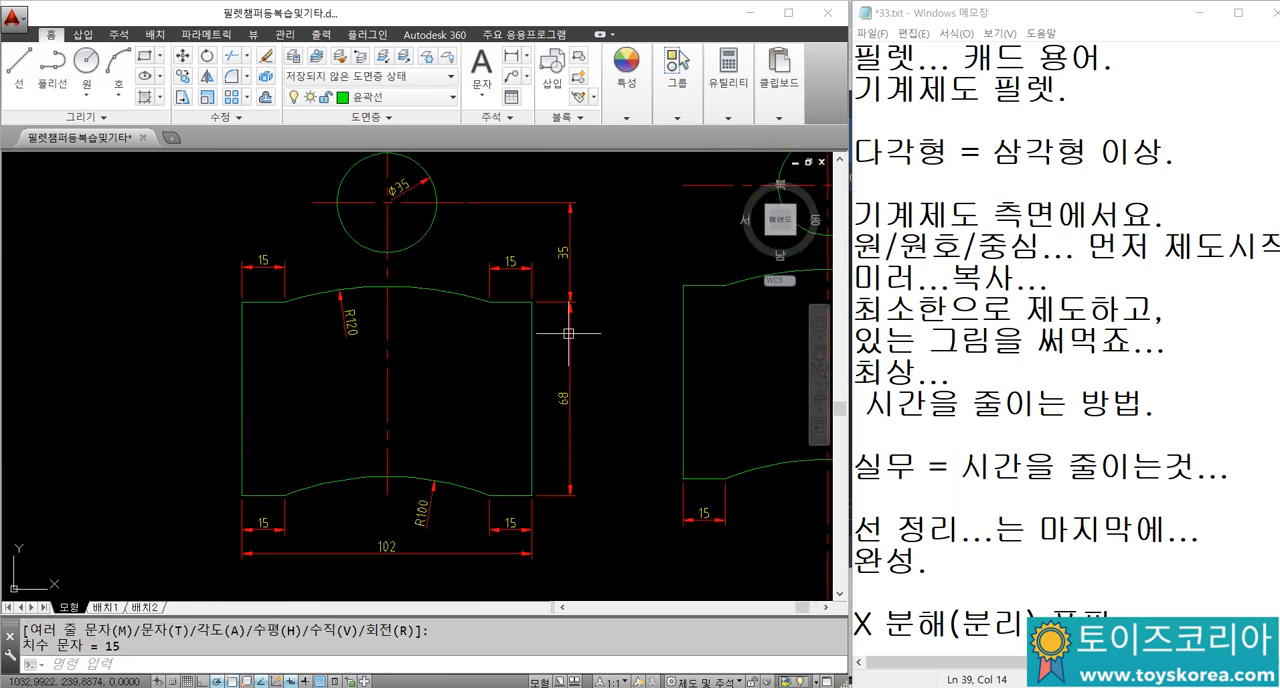
middle_drag(479, 511, 441, 428)
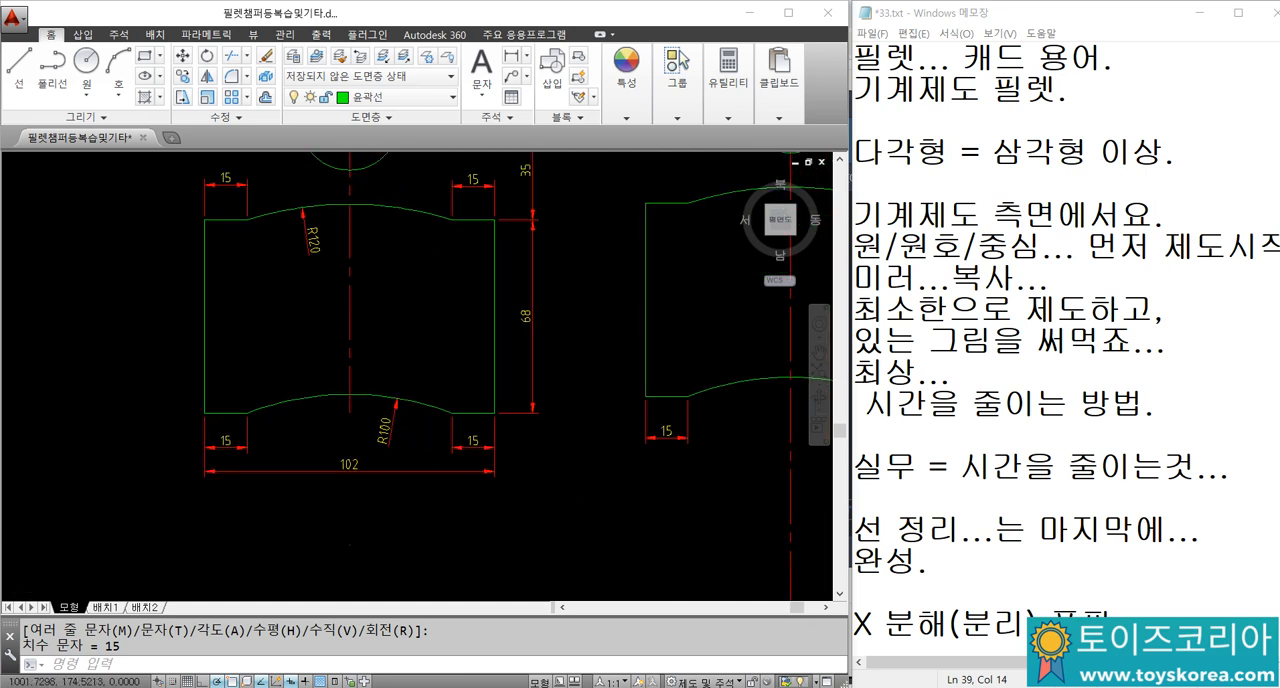
scroll(441, 428, up, 4)
mouse_move(580, 466)
middle_down()
mouse_move(617, 423)
mouse_move(759, 398)
middle_up()
middle_drag(125, 370, 233, 371)
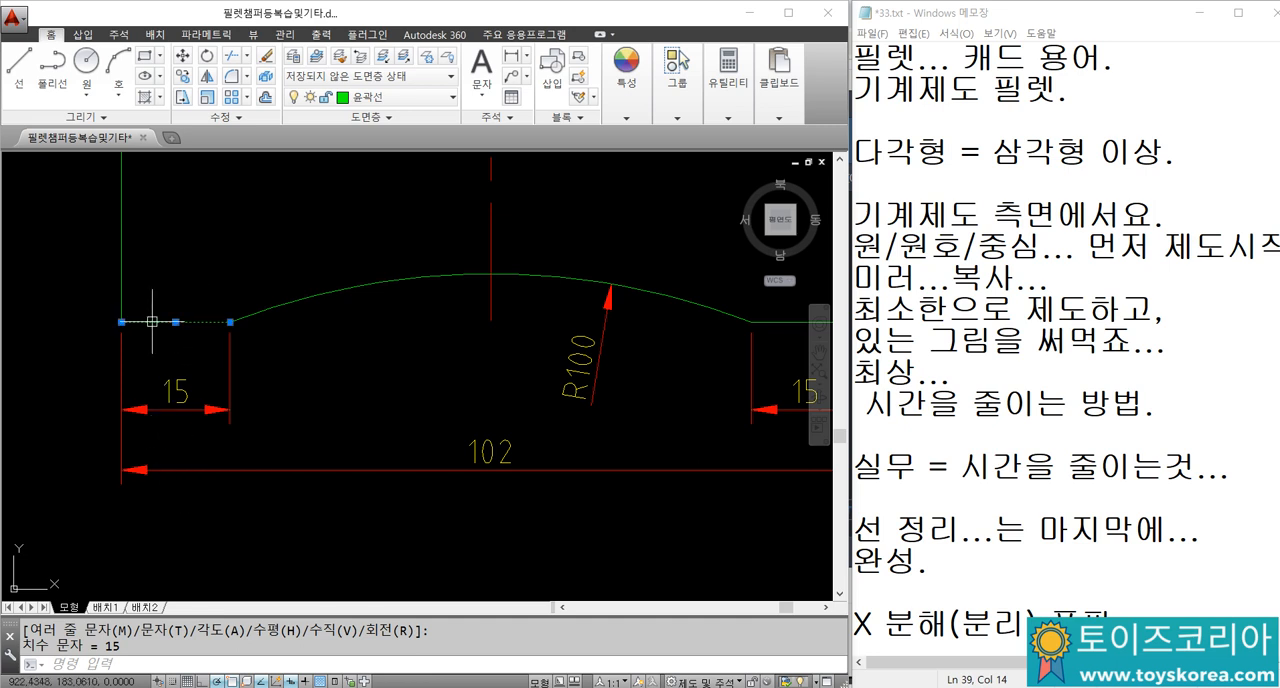
click(158, 408)
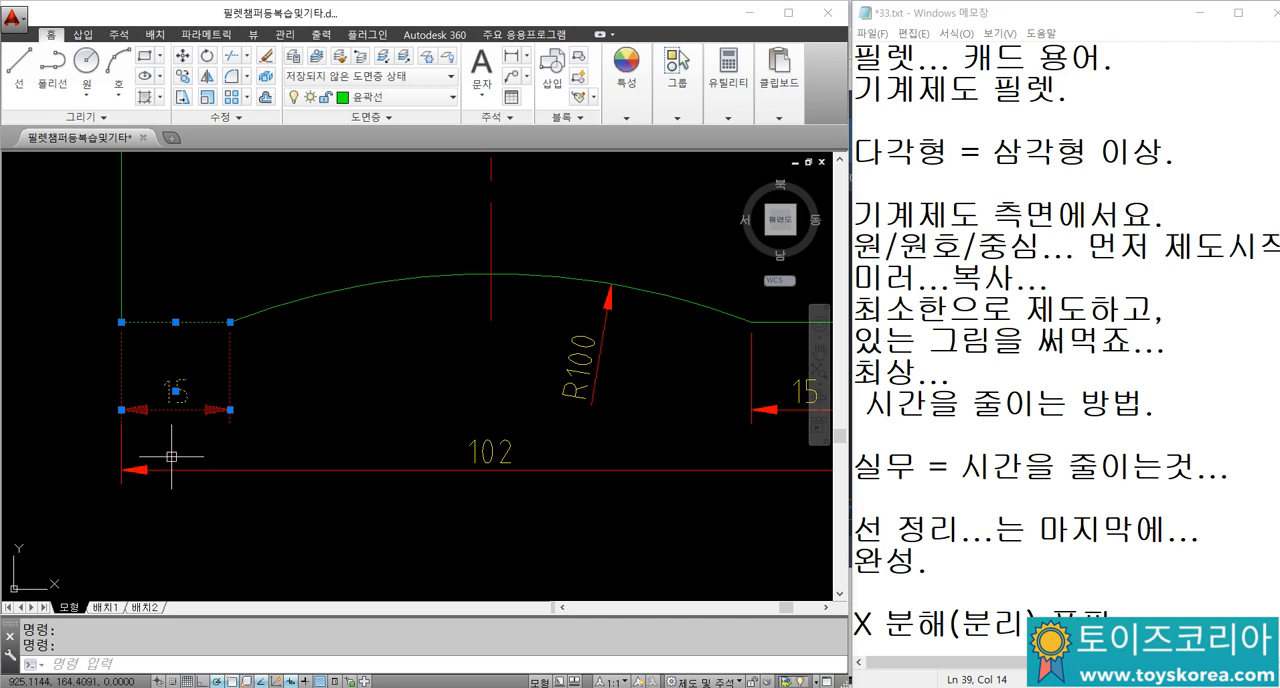
scroll(172, 441, down, 1)
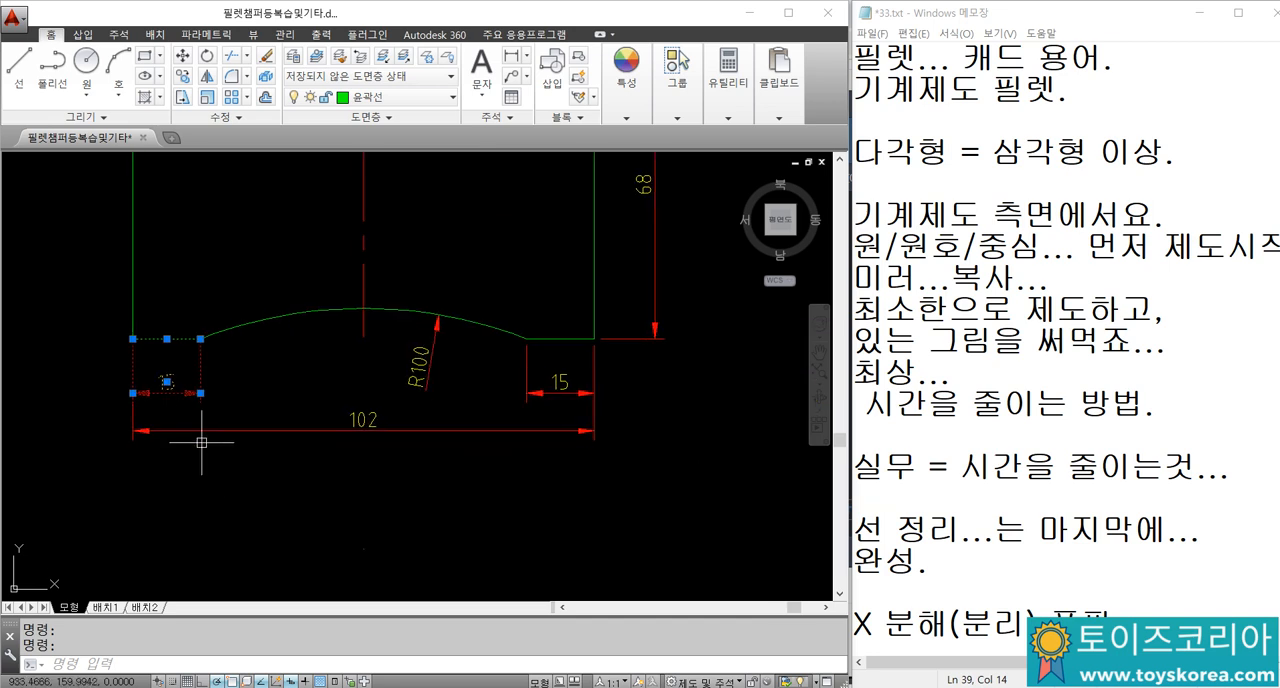
key(Escape)
key(Escape)
Step: Add a horizontal dimension about 126.43 long from the reference part's lower-left corner, placed just below the overall 102 dimension
mouse_move(287, 391)
middle_down()
mouse_move(338, 466)
mouse_move(372, 446)
middle_up()
scroll(376, 436, down, 2)
scroll(529, 434, up, 2)
text(DLI)
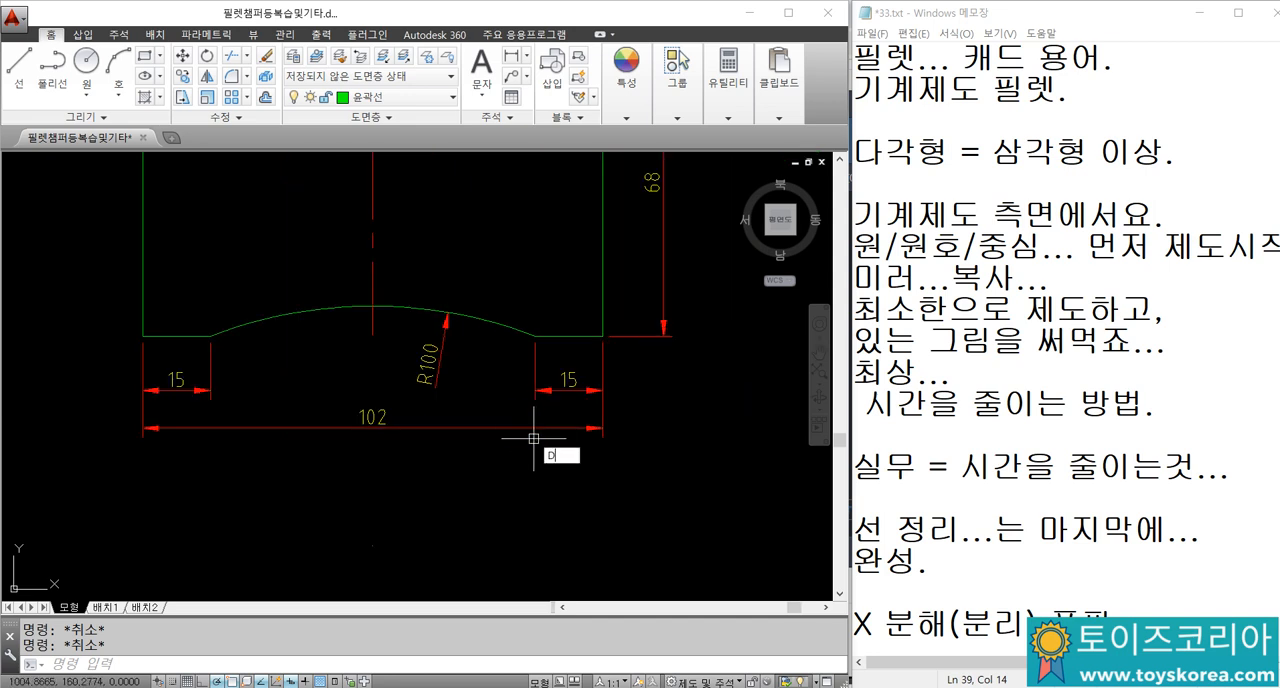
key(Return)
click(145, 336)
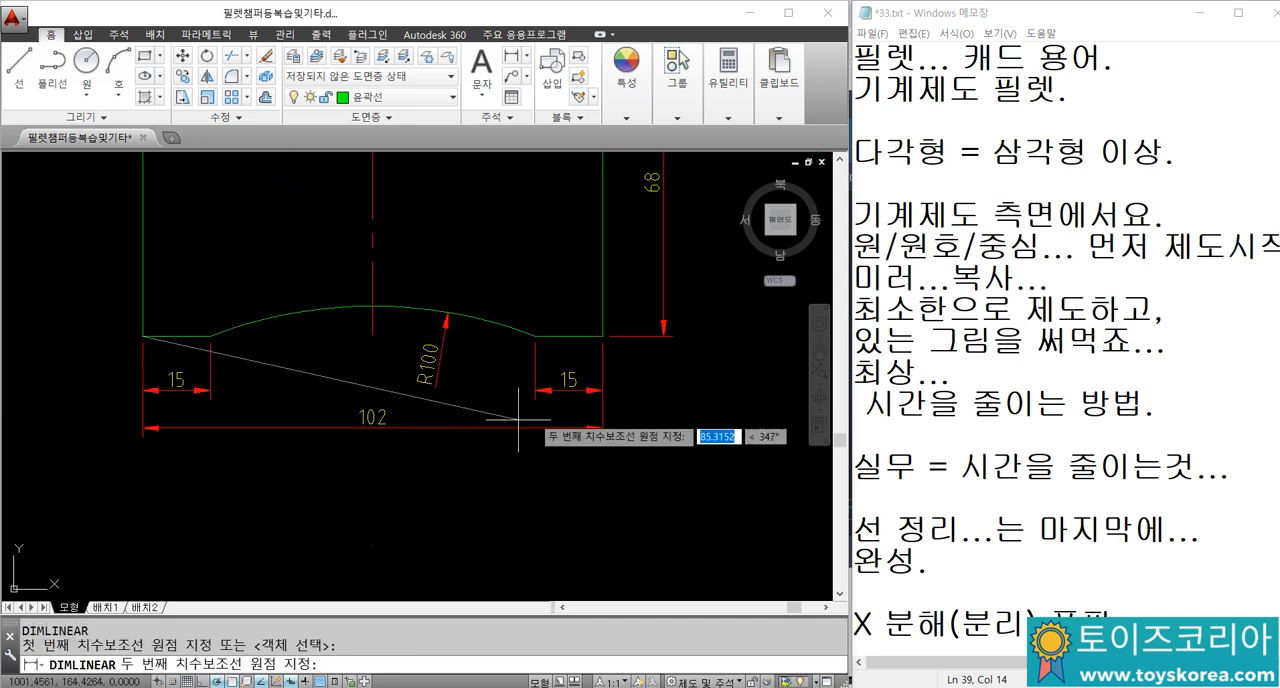
click(713, 336)
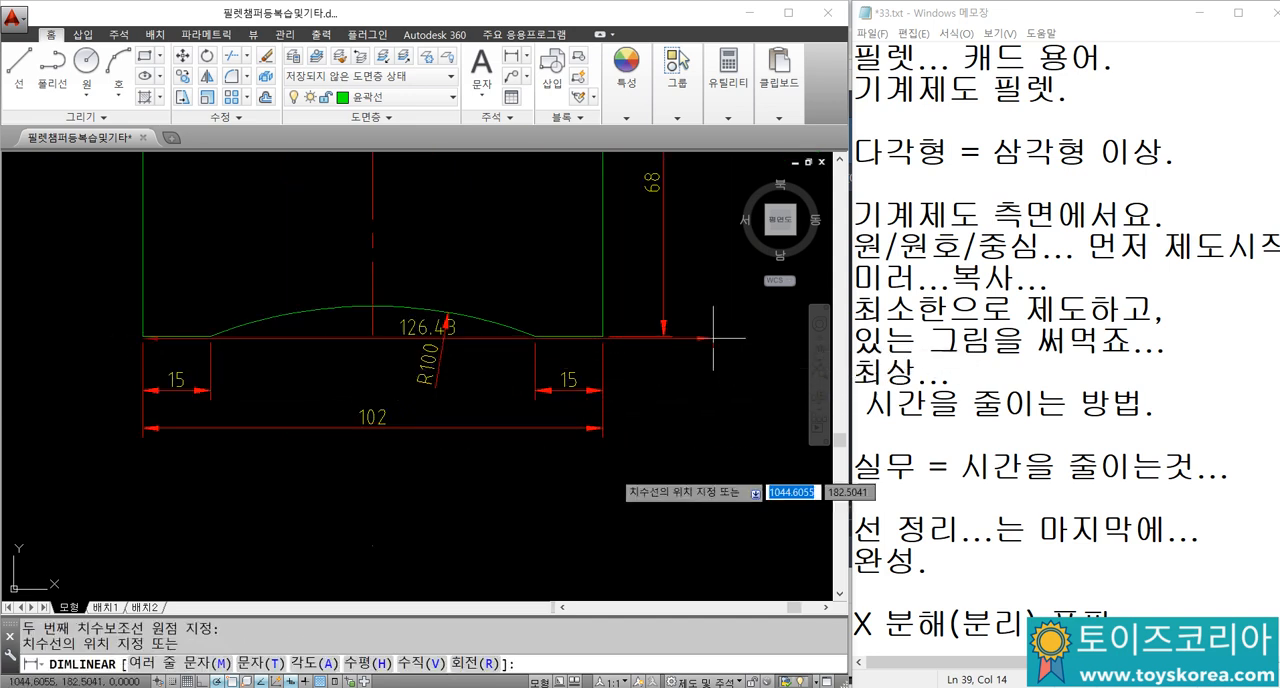
click(622, 463)
Step: Add another horizontal dimension about 132.65 long from the same lower-left corner, placed below the 126.43 dimension
key(Return)
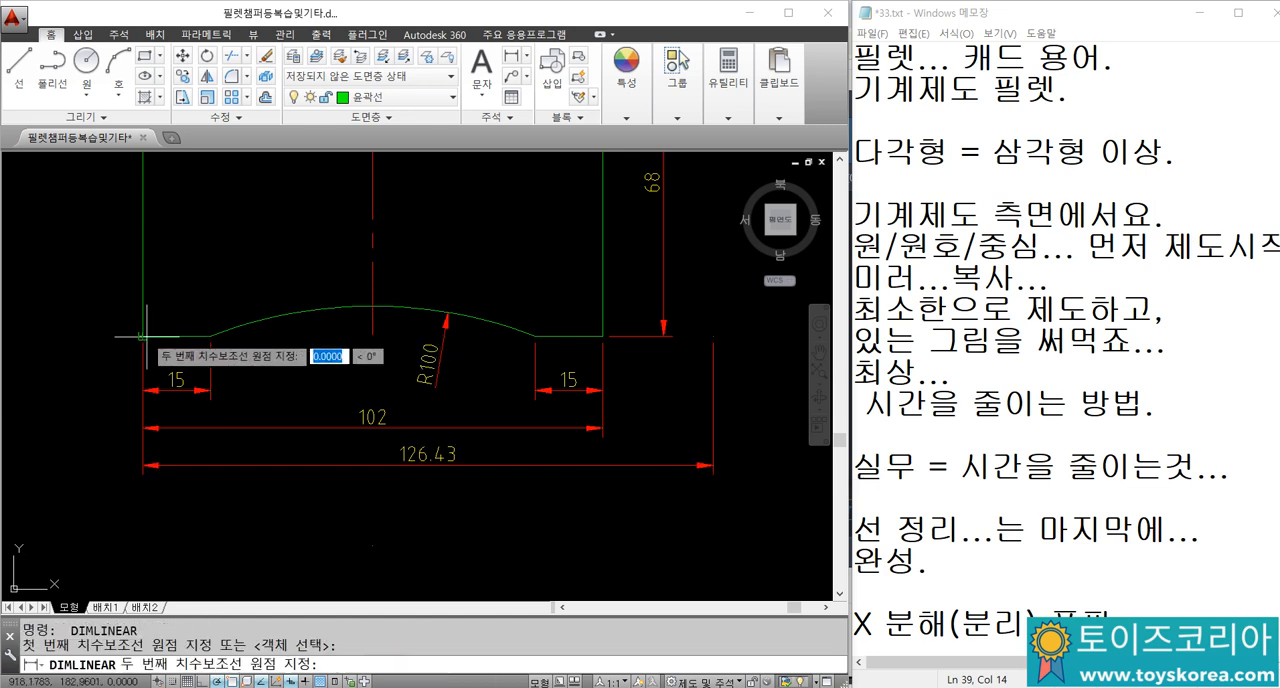
click(145, 336)
click(747, 350)
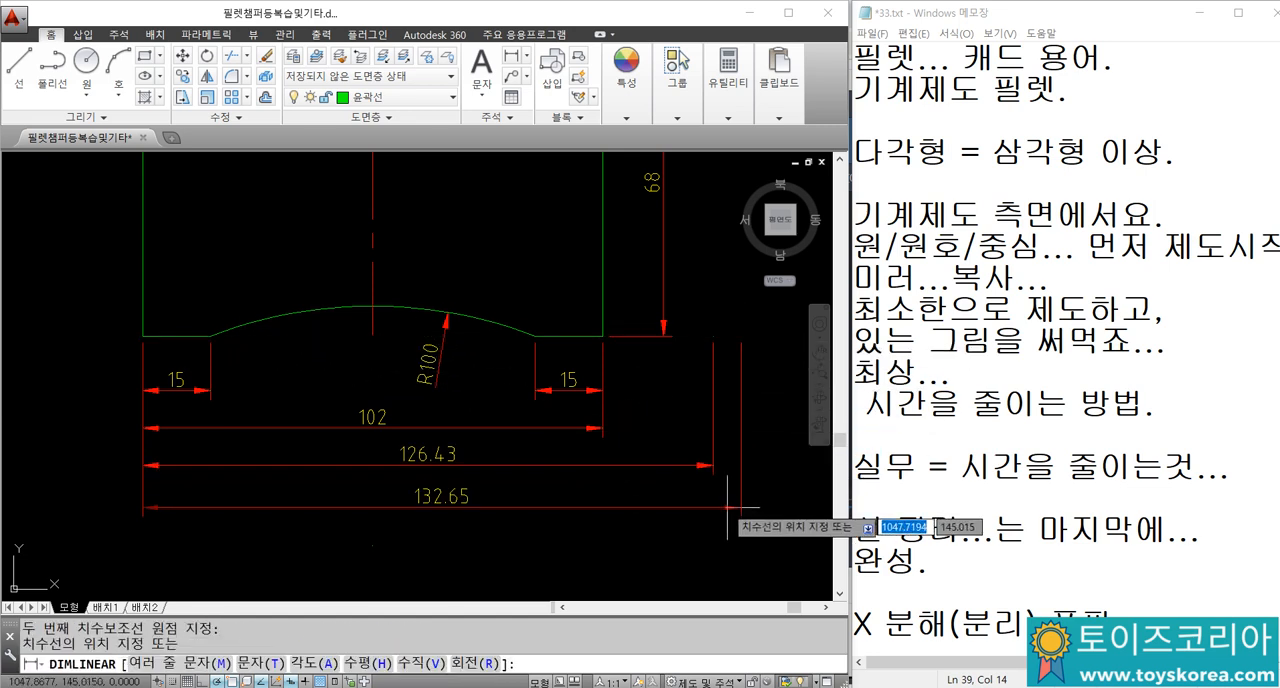
click(727, 502)
Step: Dimension the vertical gap between the 102 and 126.43 dimension lines
scroll(132, 469, up, 2)
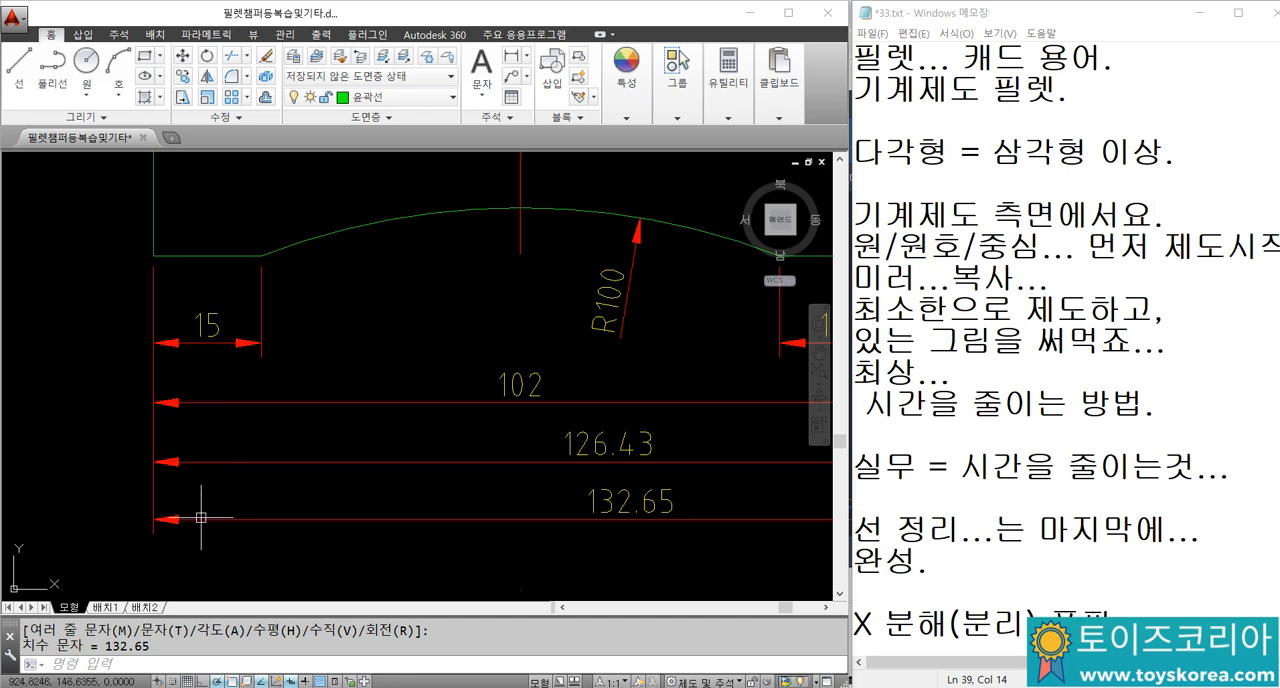
middle_drag(303, 424, 165, 372)
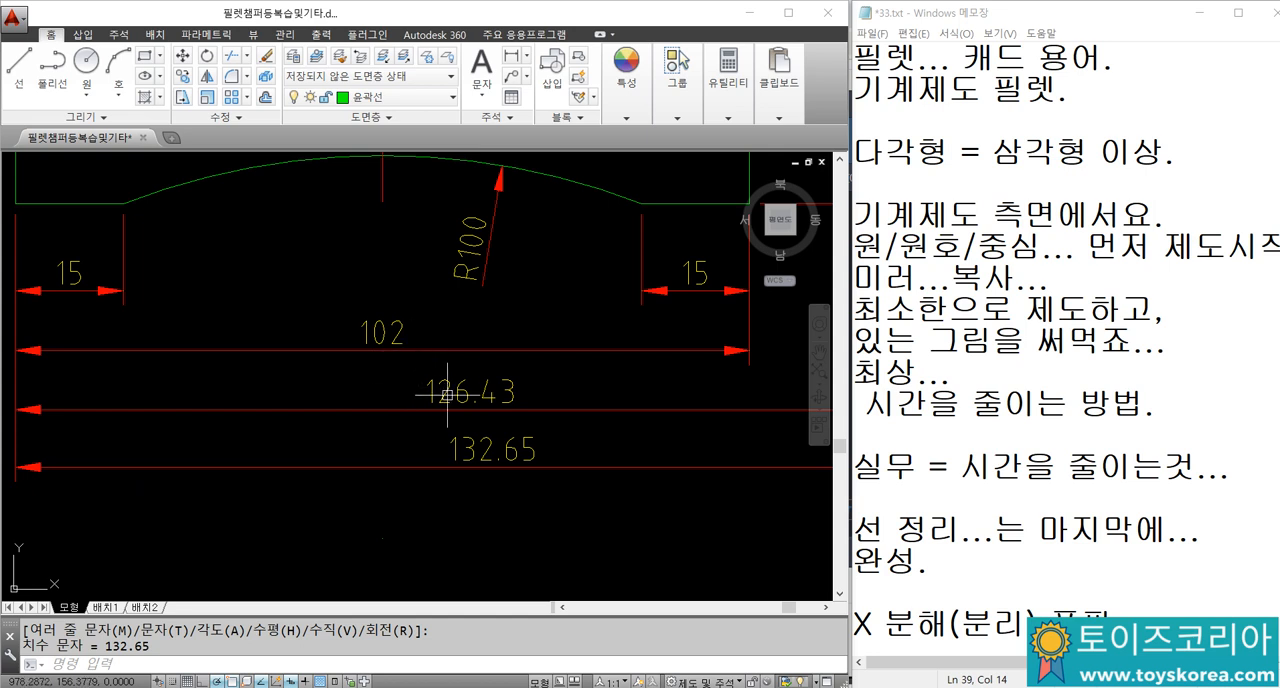
scroll(446, 393, up, 2)
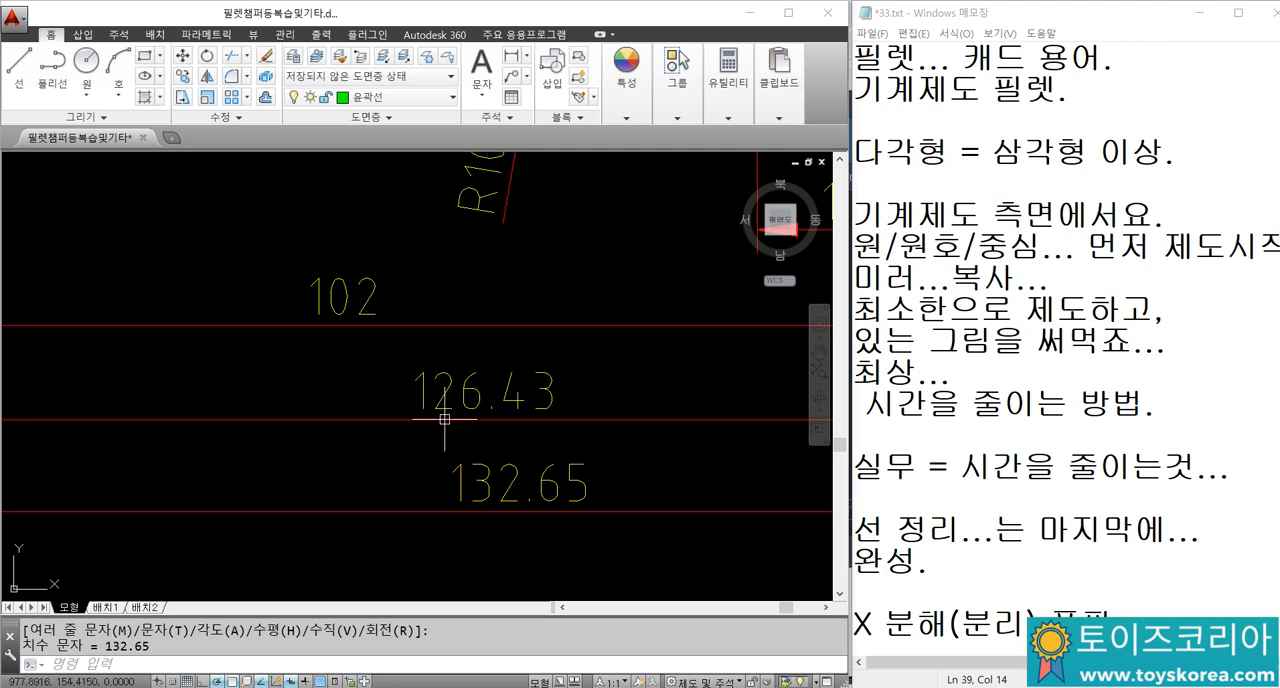
text(d)
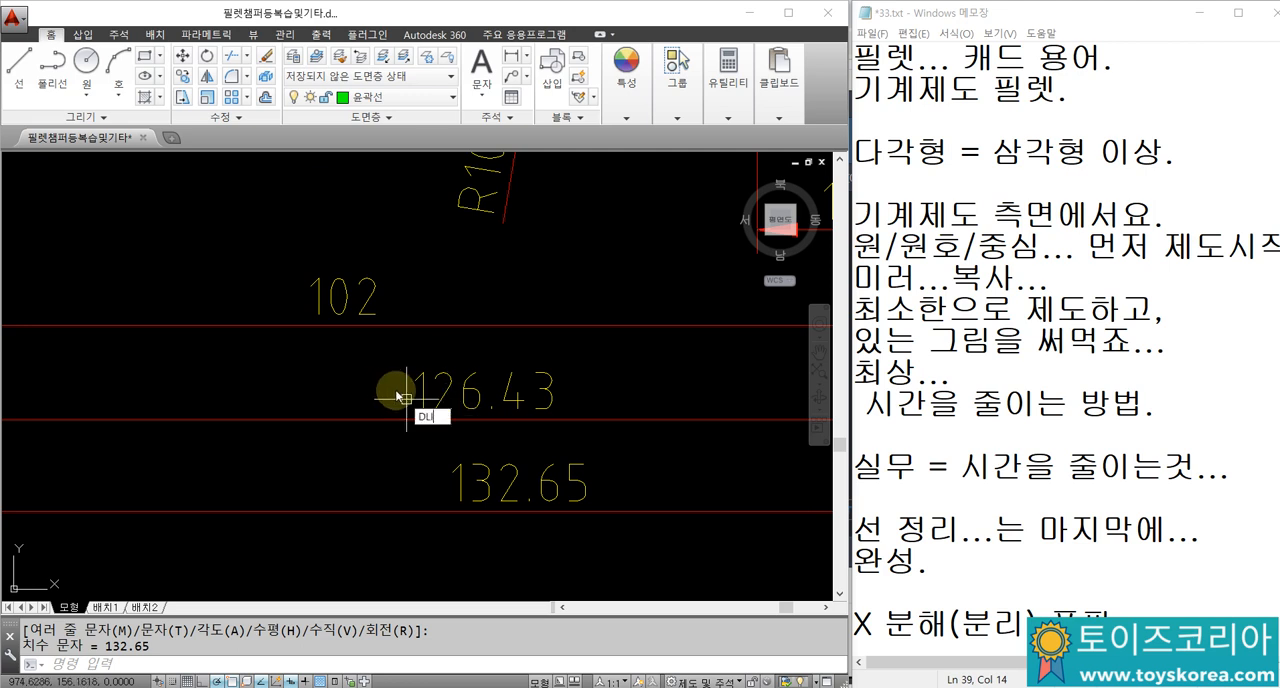
text(li)
key(Return)
click(404, 325)
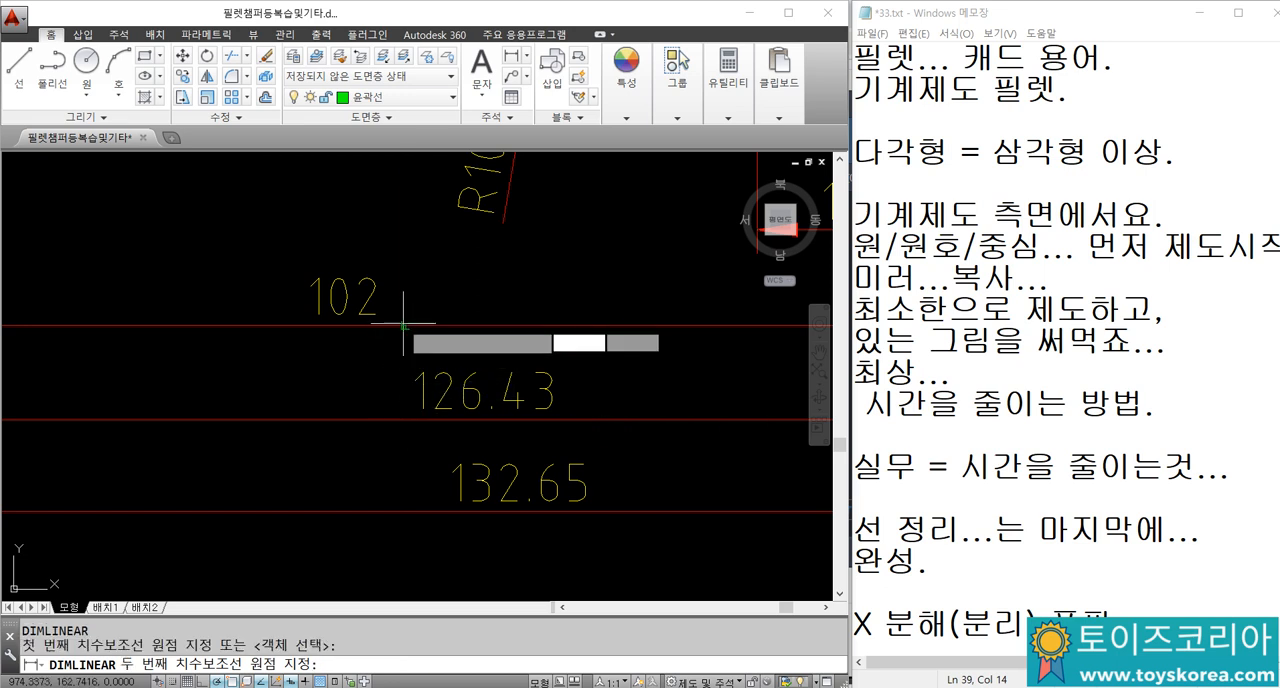
click(404, 420)
middle_drag(332, 386, 346, 375)
Step: Dimension the vertical gap between the 126.43 and 132.65 dimension lines
key(space)
click(320, 438)
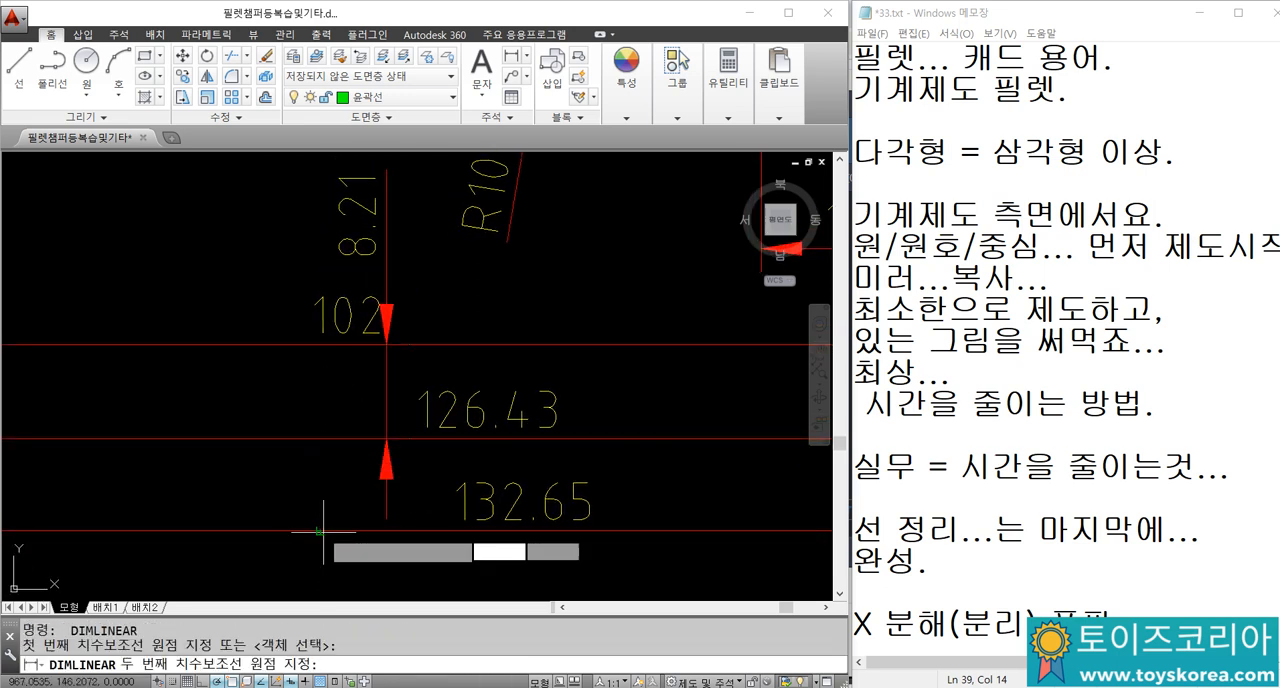
click(320, 531)
click(282, 485)
middle_drag(295, 321, 287, 326)
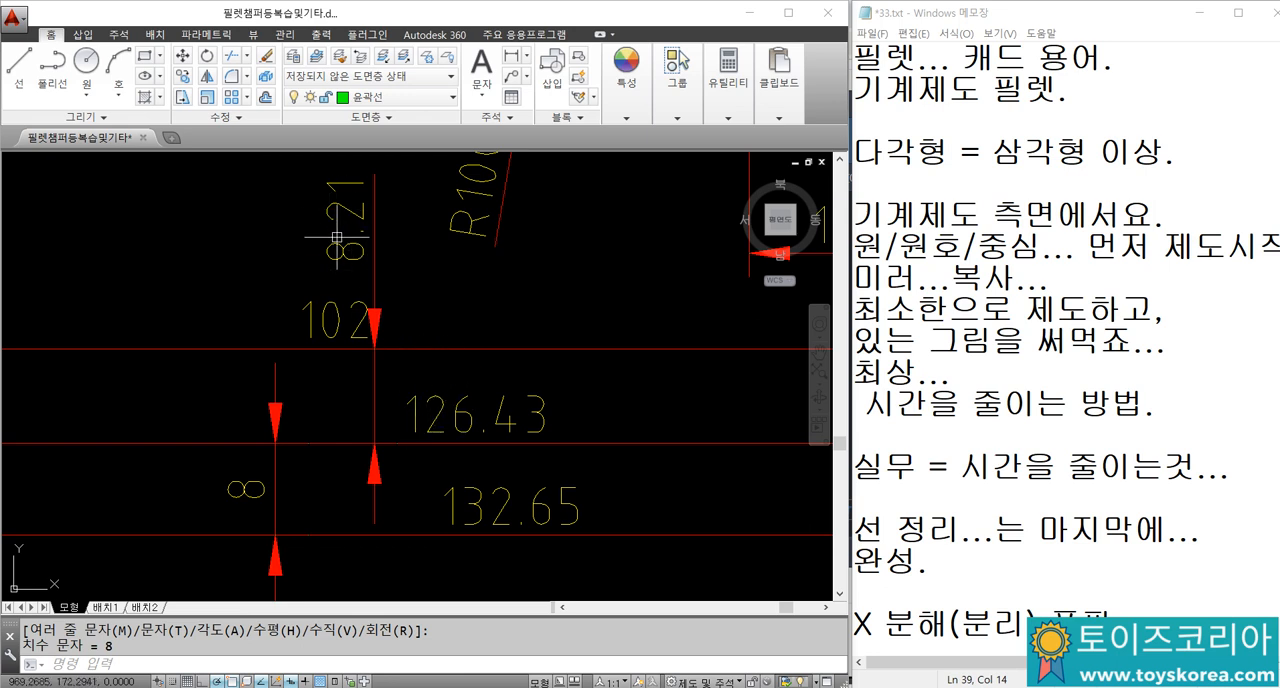
Step: Erase the two vertical dimensions that measure the gaps between the stacked dimension lines
scroll(425, 395, down, 4)
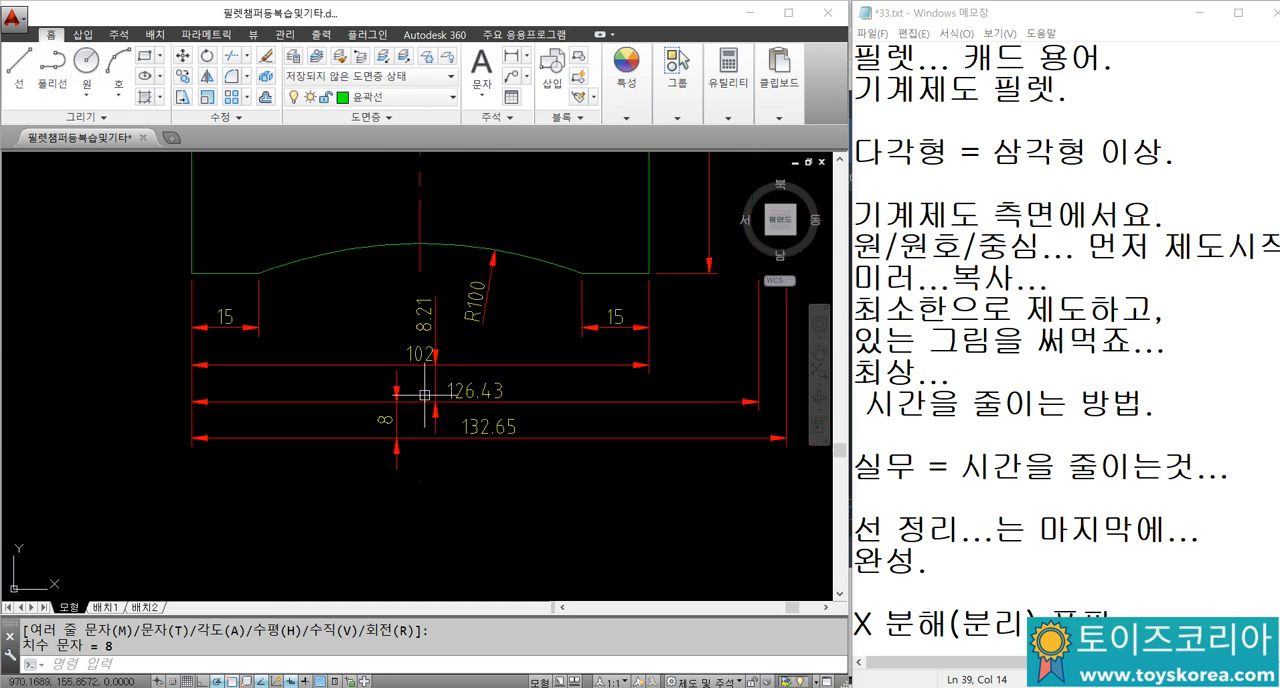
scroll(407, 414, up, 2)
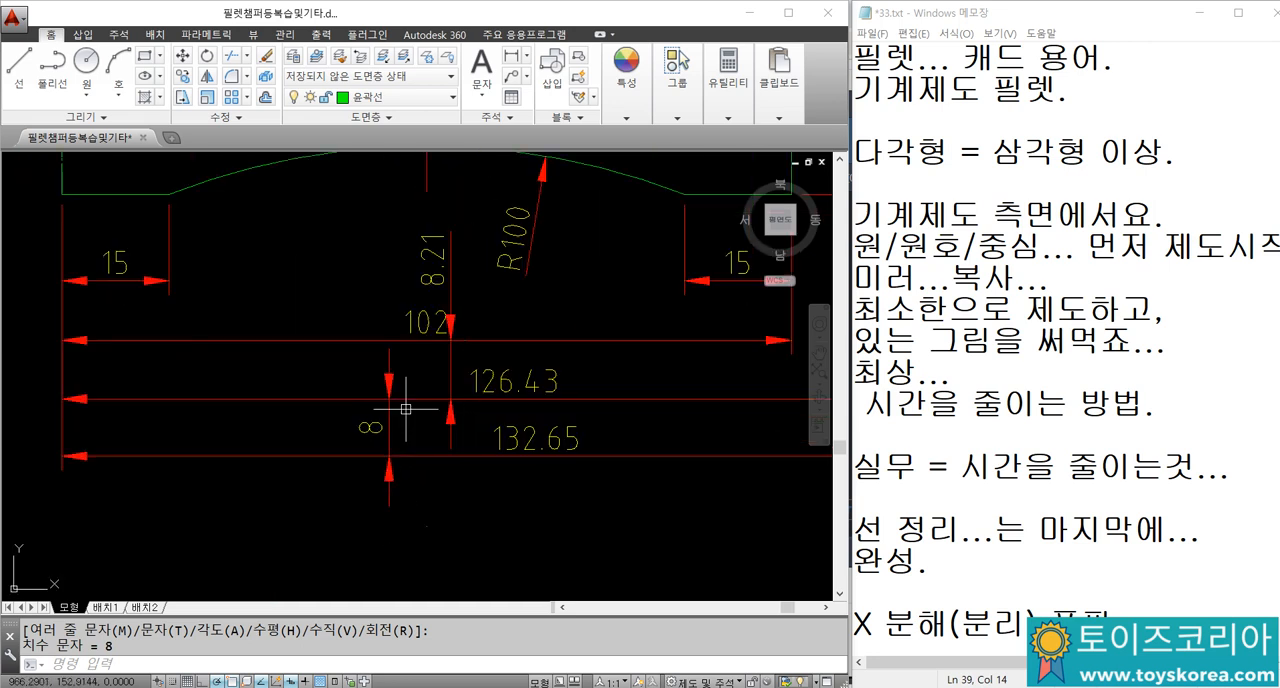
click(451, 368)
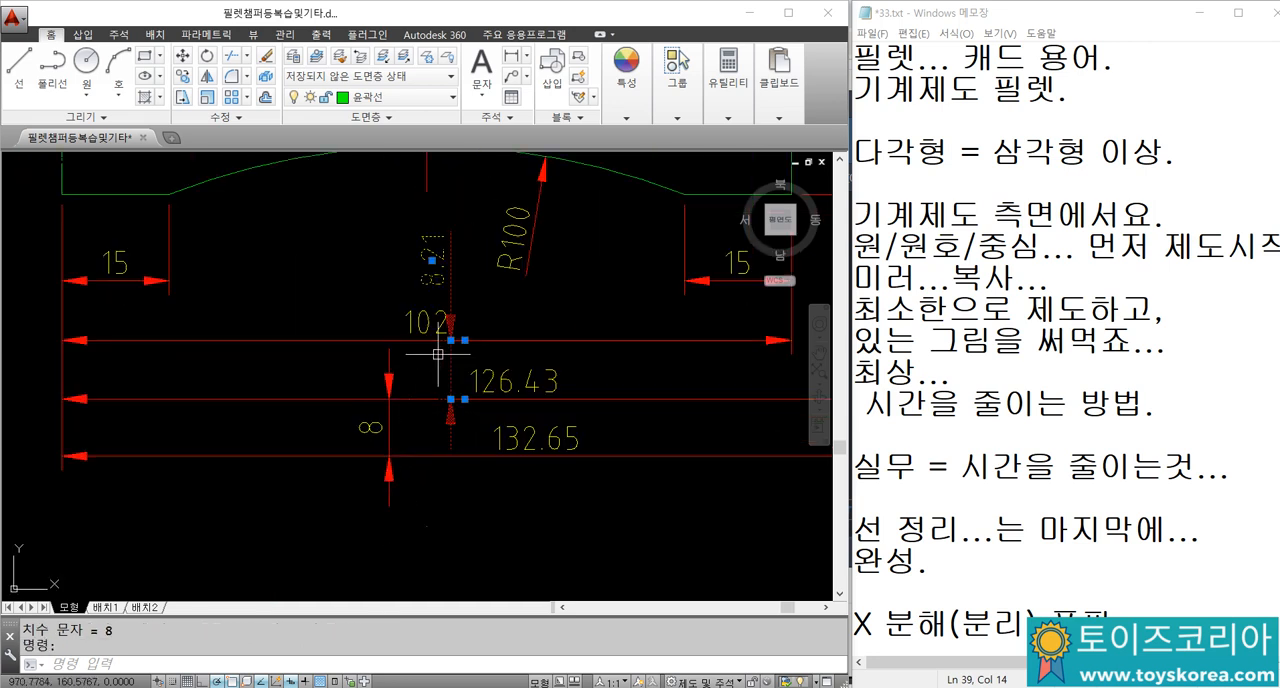
key(Delete)
click(390, 380)
text(E)
key(Return)
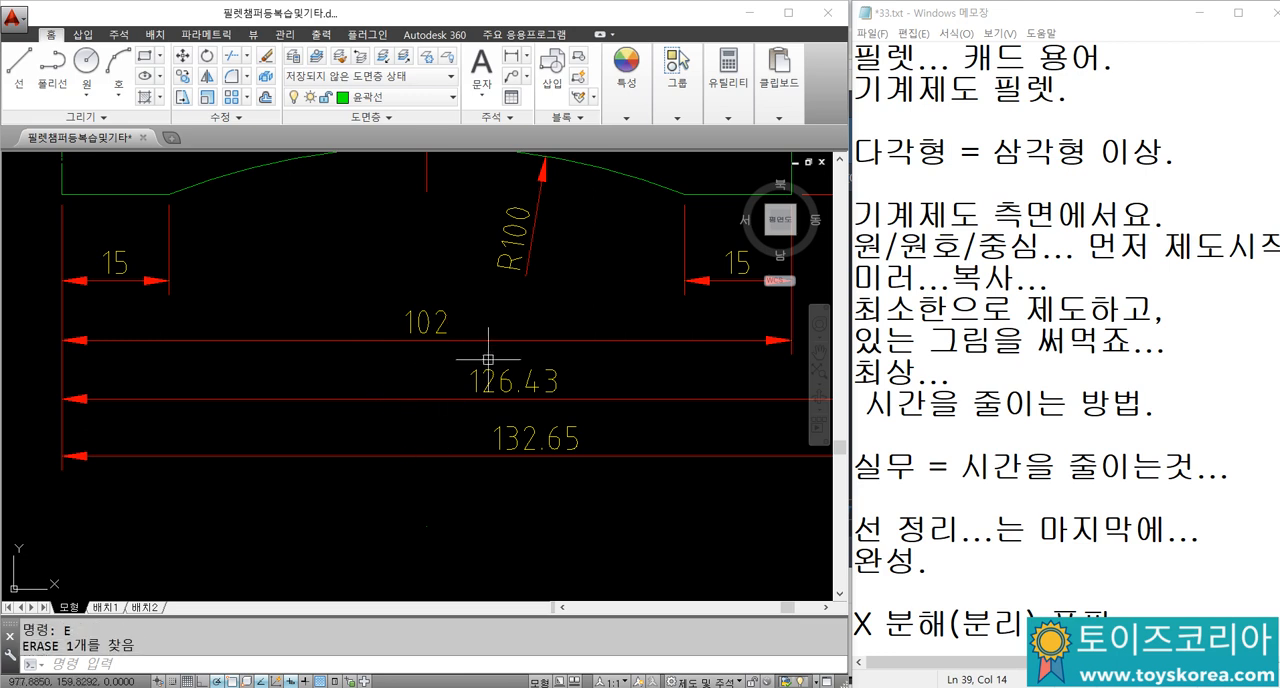
scroll(510, 366, up, 2)
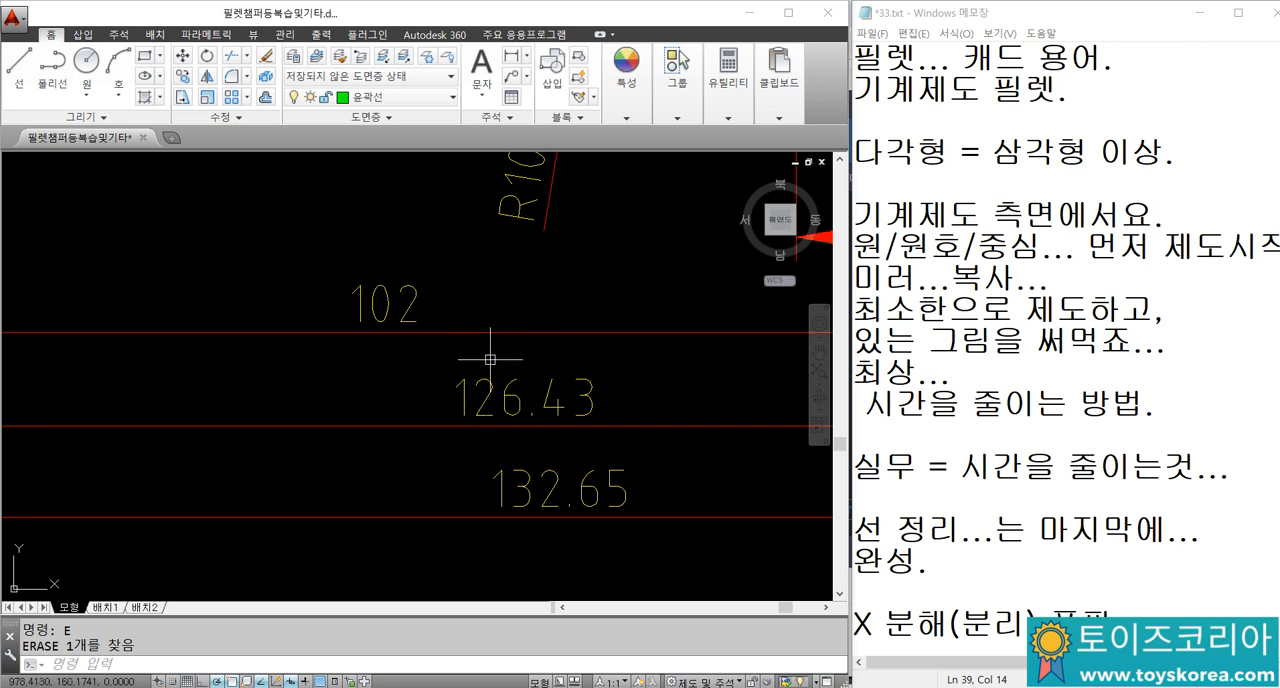
Step: Break the undimensioned copy's long vertical centre line above its circle and below its lower curved edge
scroll(496, 368, down, 8)
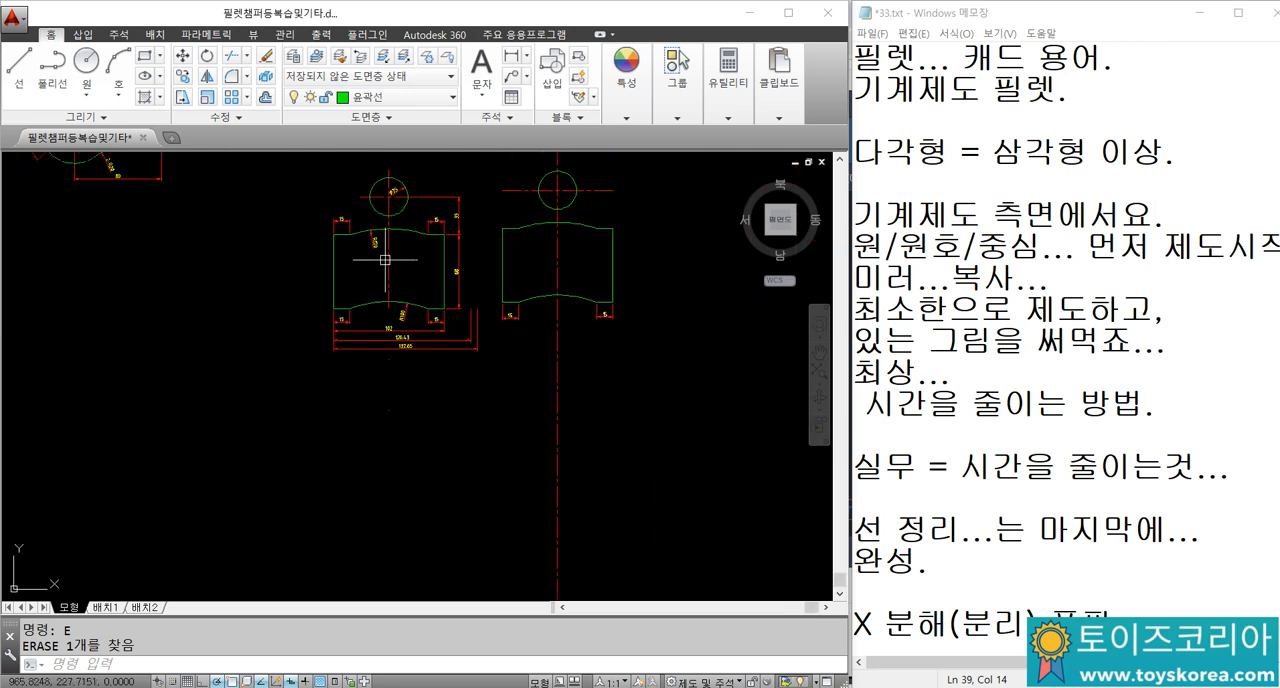
text(br)
key(Return)
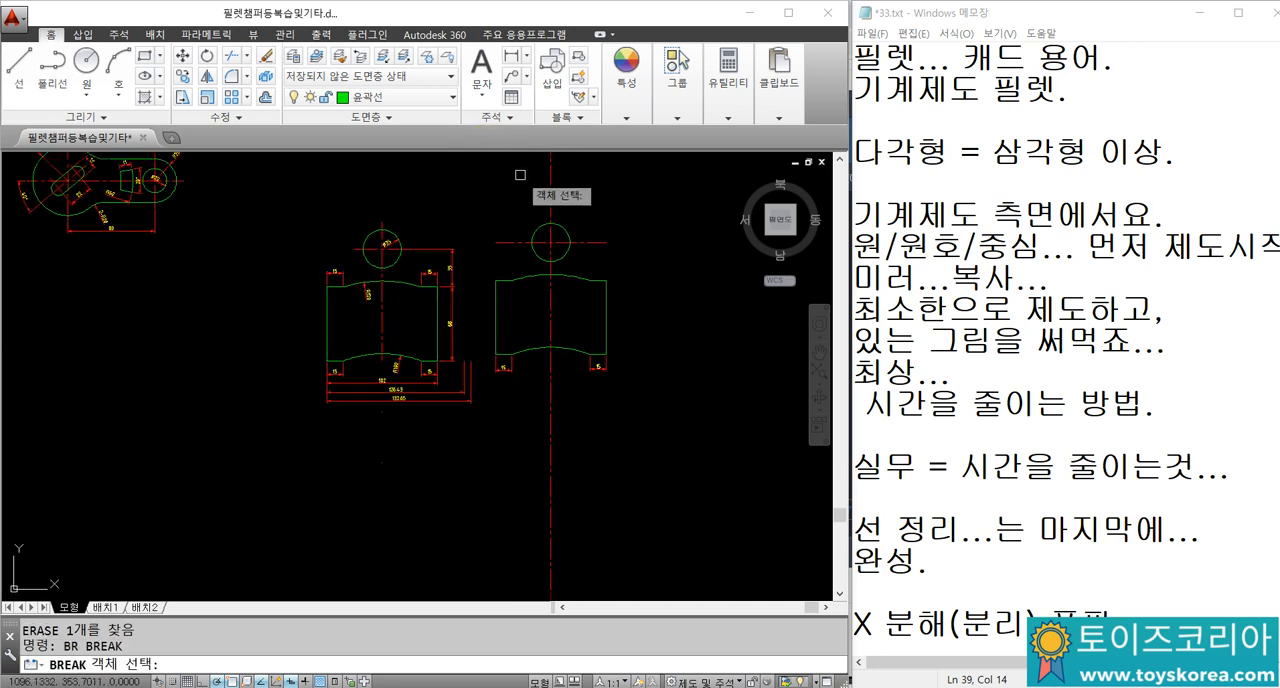
click(549, 209)
key(Escape)
key(Return)
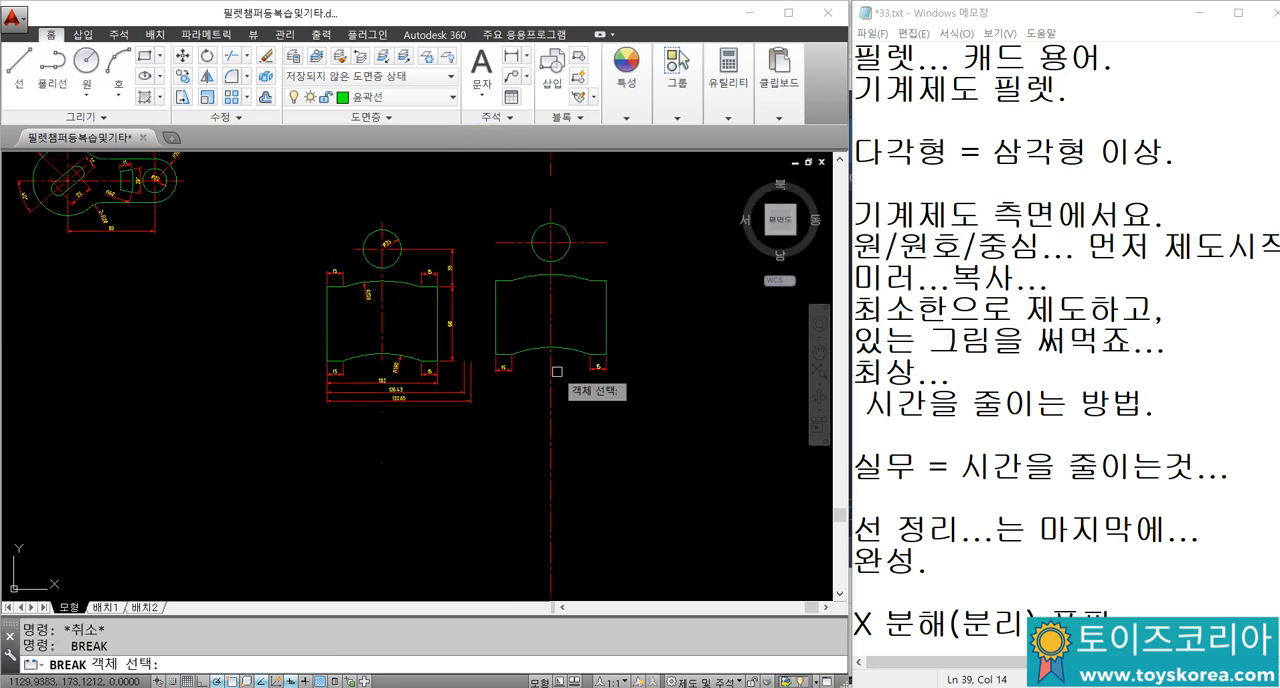
click(557, 371)
click(556, 423)
click(551, 368)
click(553, 426)
key(Escape)
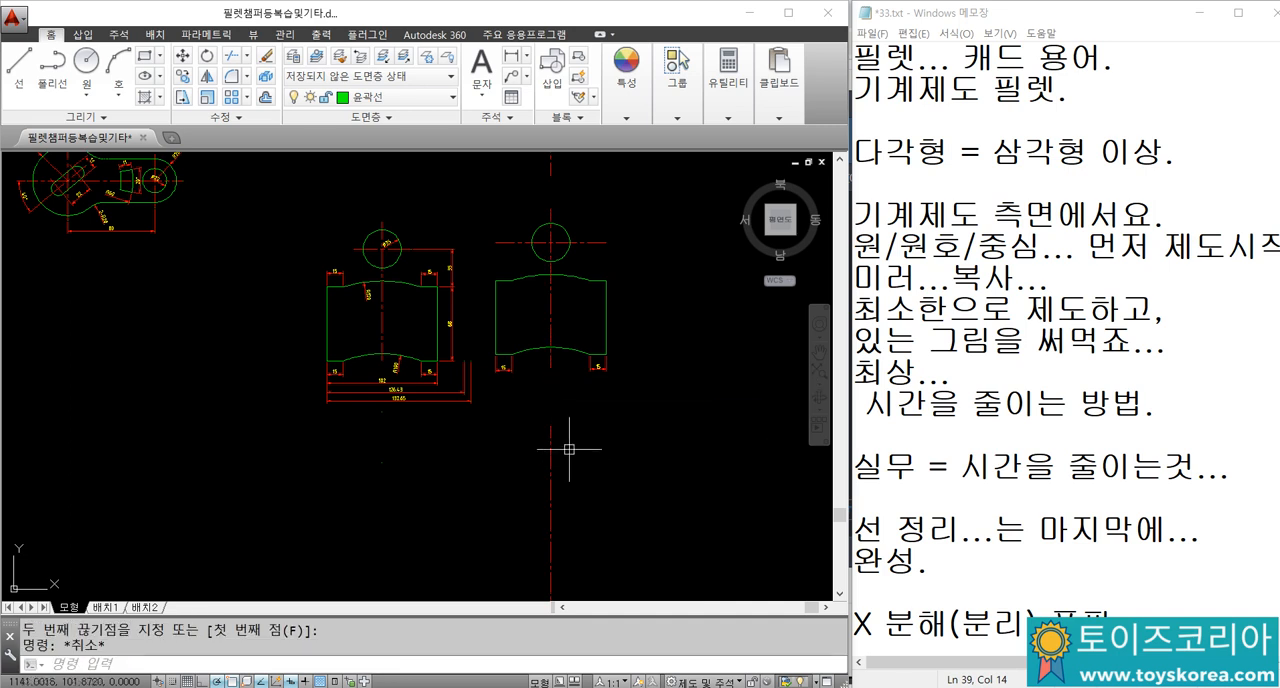
Step: Erase the leftover centre line pieces above and below the undimensioned copy
click(574, 465)
click(535, 432)
text(e)
key(Return)
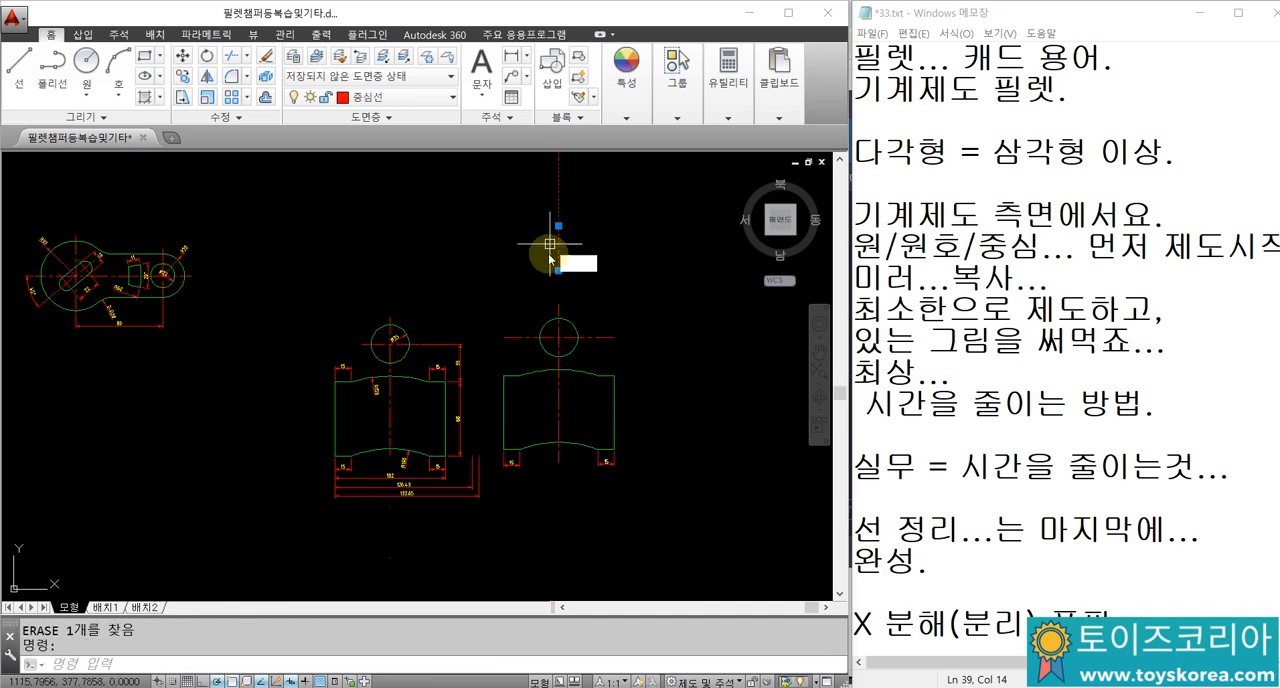
scroll(538, 430, down, 3)
key(Escape)
key(Escape)
Step: Move both curved parts, including their dimensions, to the open area above the blue drawing frame
click(657, 462)
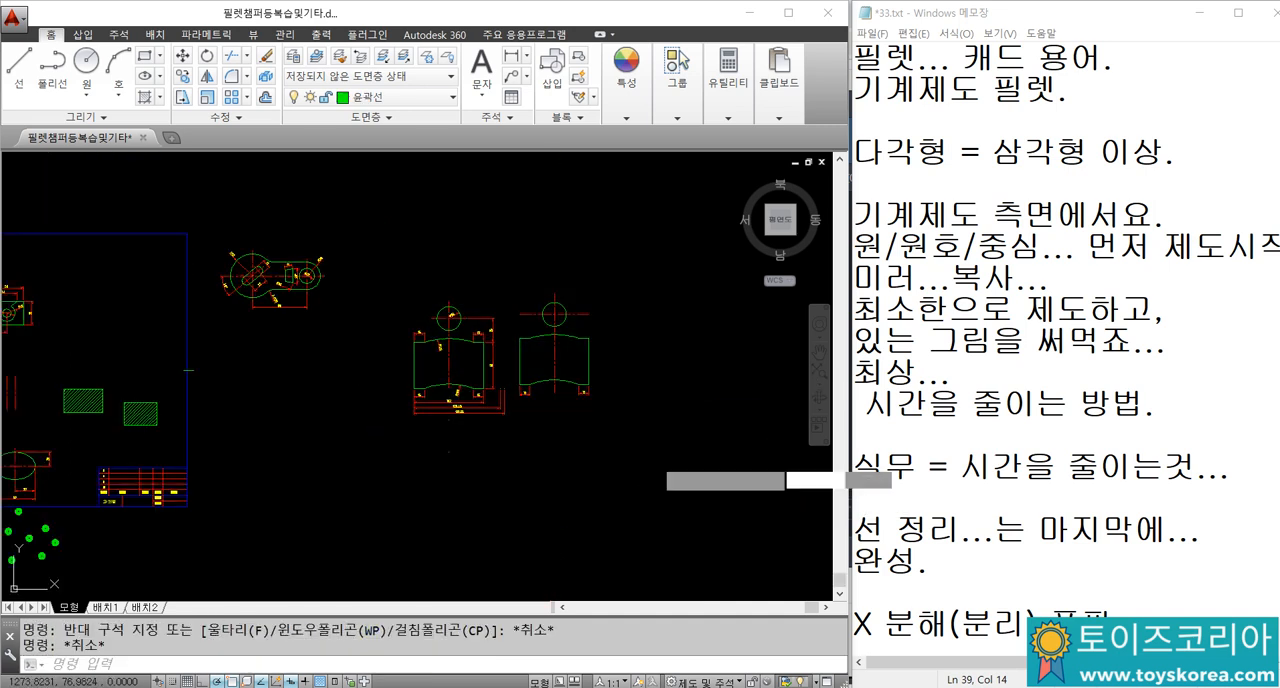
click(374, 253)
text(m)
key(Return)
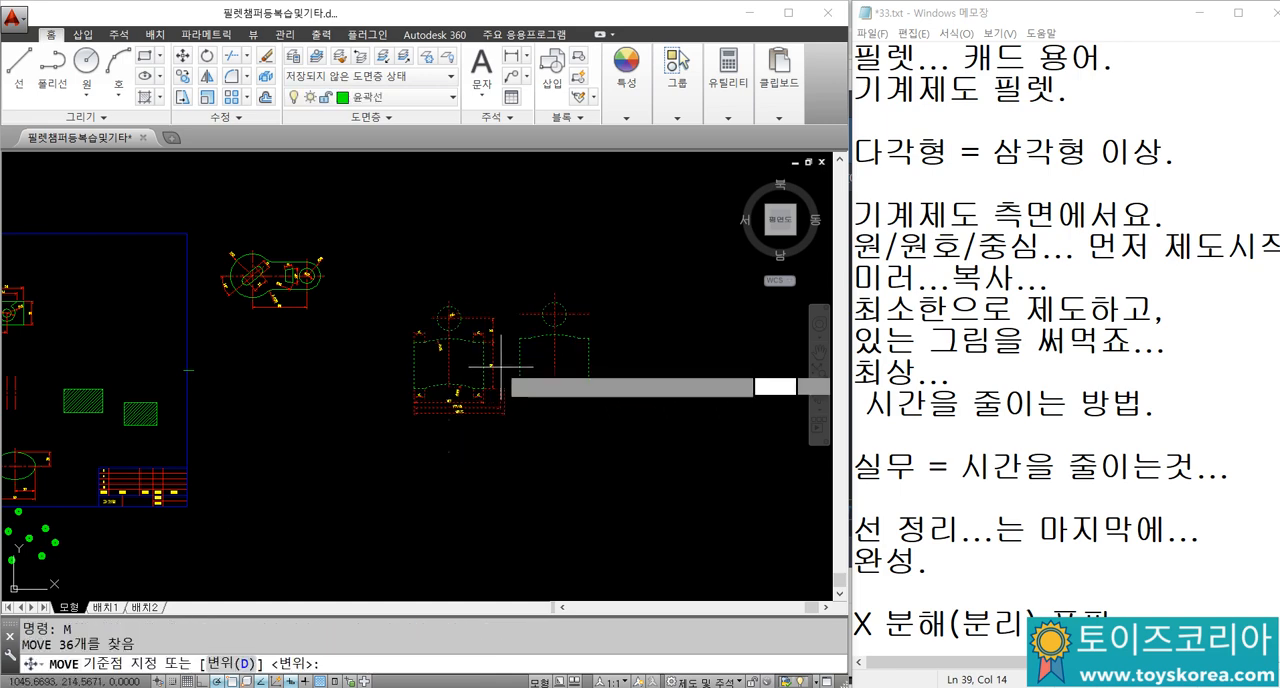
click(504, 363)
middle_drag(265, 357, 677, 471)
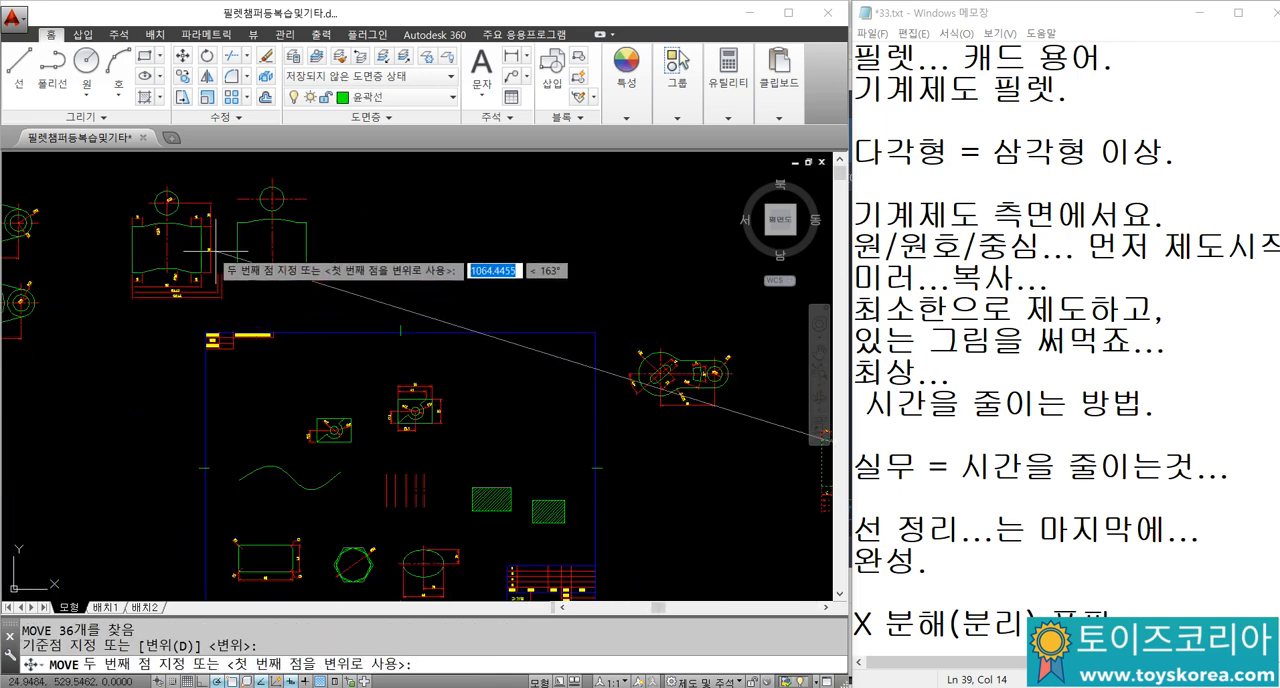
key(Escape)
Step: Examine the dimensioned link part with the R32 and R20 ends, focusing on its tilted slot and arc-shaped opening
middle_drag(500, 400, 252, 296)
scroll(472, 289, up, 5)
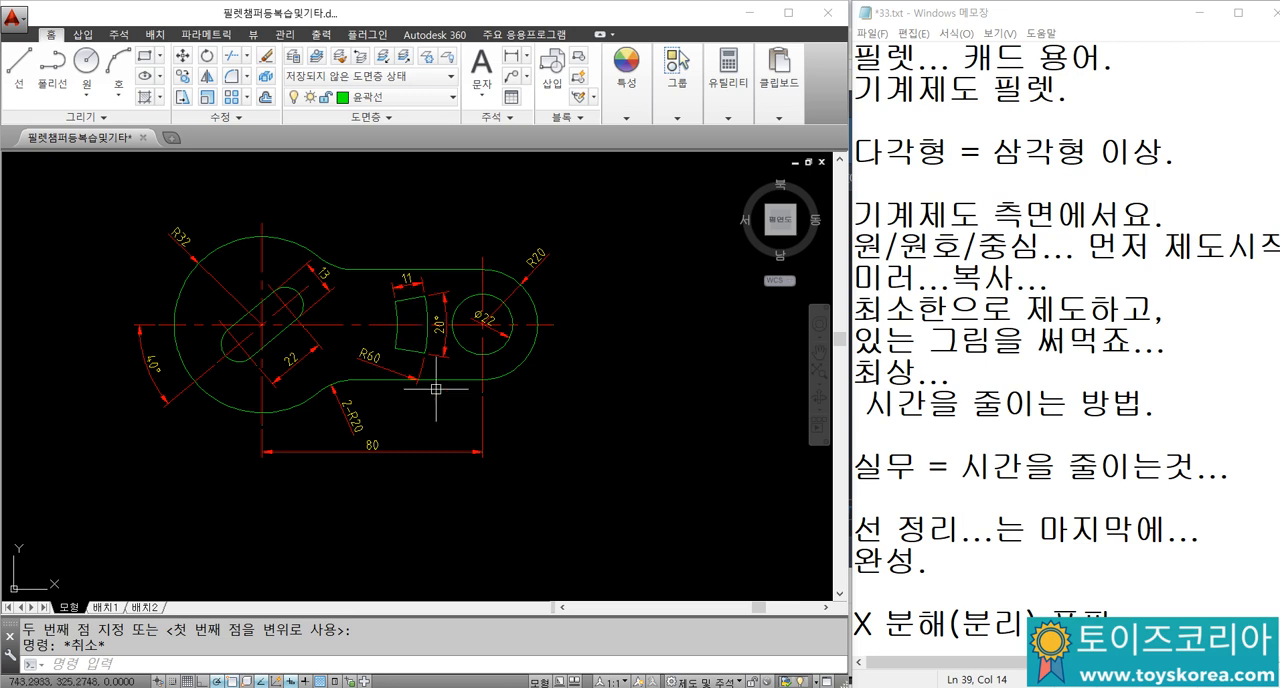
mouse_move(401, 397)
middle_down()
mouse_move(477, 360)
mouse_move(457, 384)
middle_up()
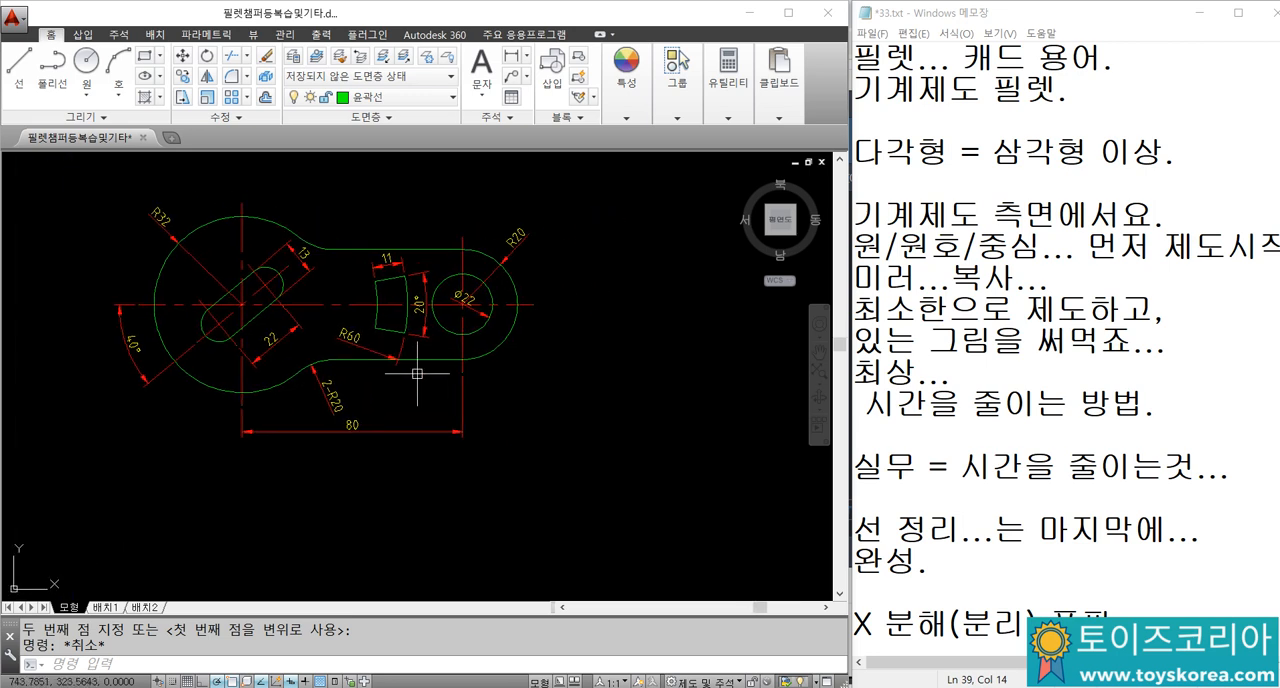
scroll(235, 279, up, 2)
middle_drag(280, 365, 292, 383)
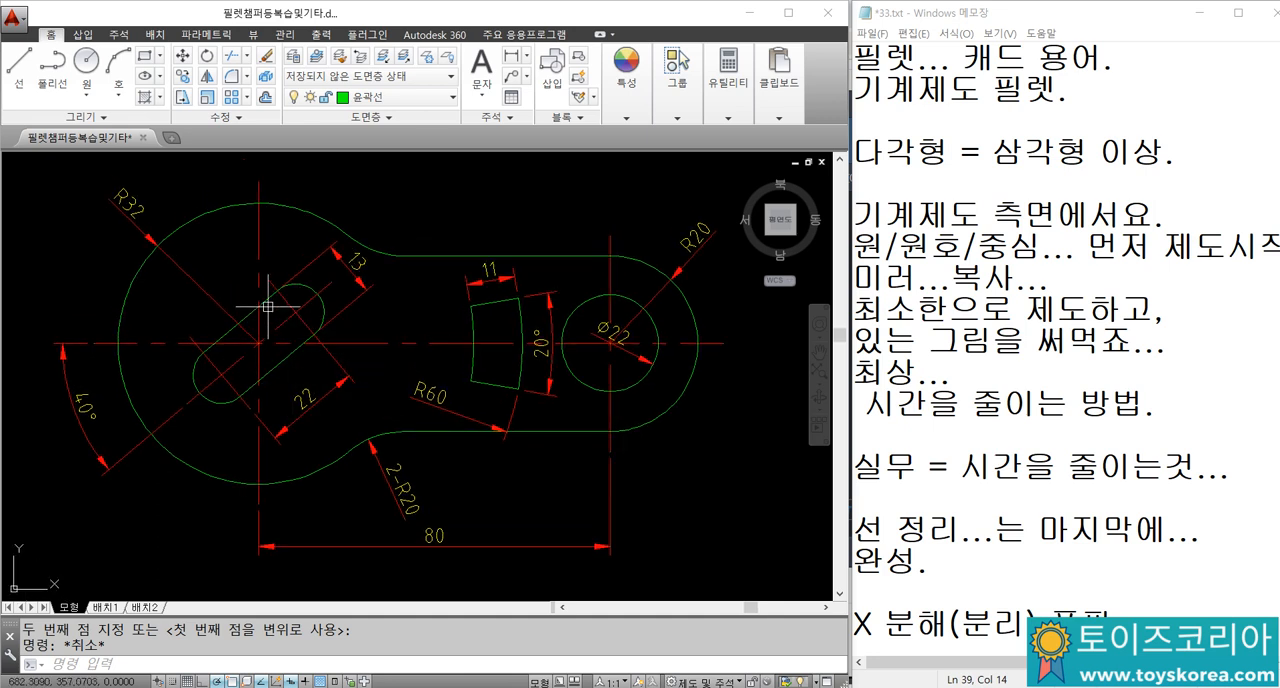
scroll(287, 265, down, 2)
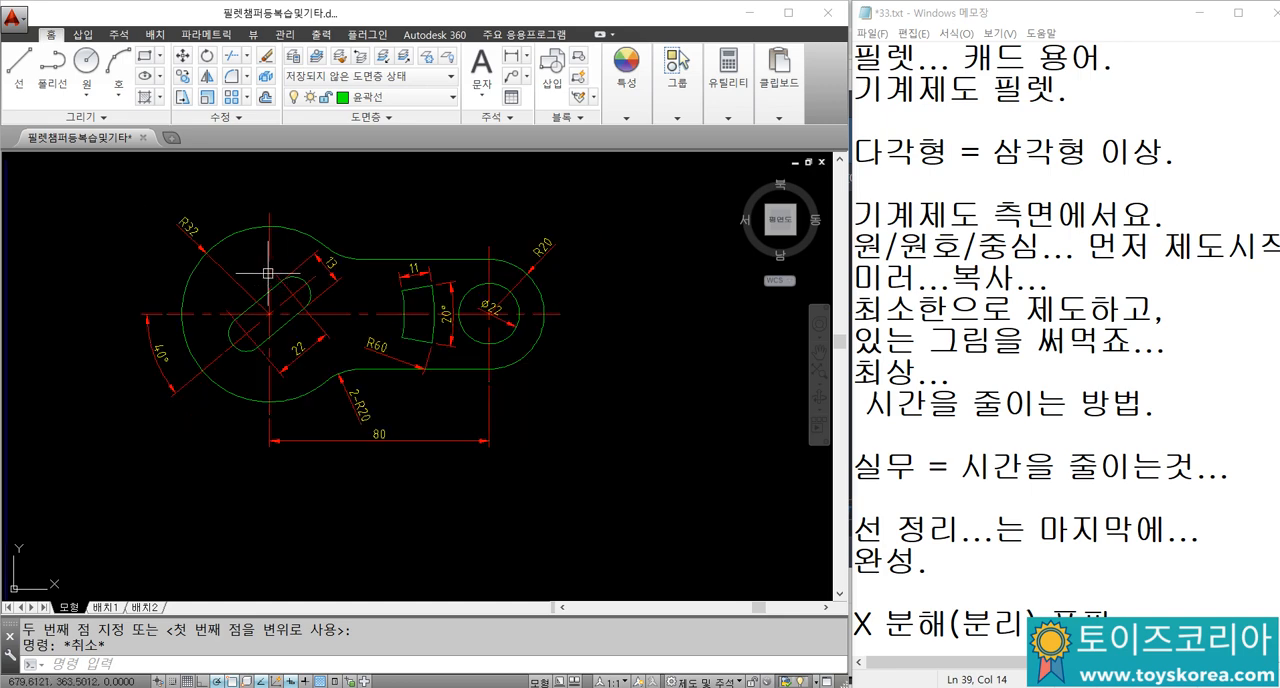
middle_drag(318, 298, 416, 279)
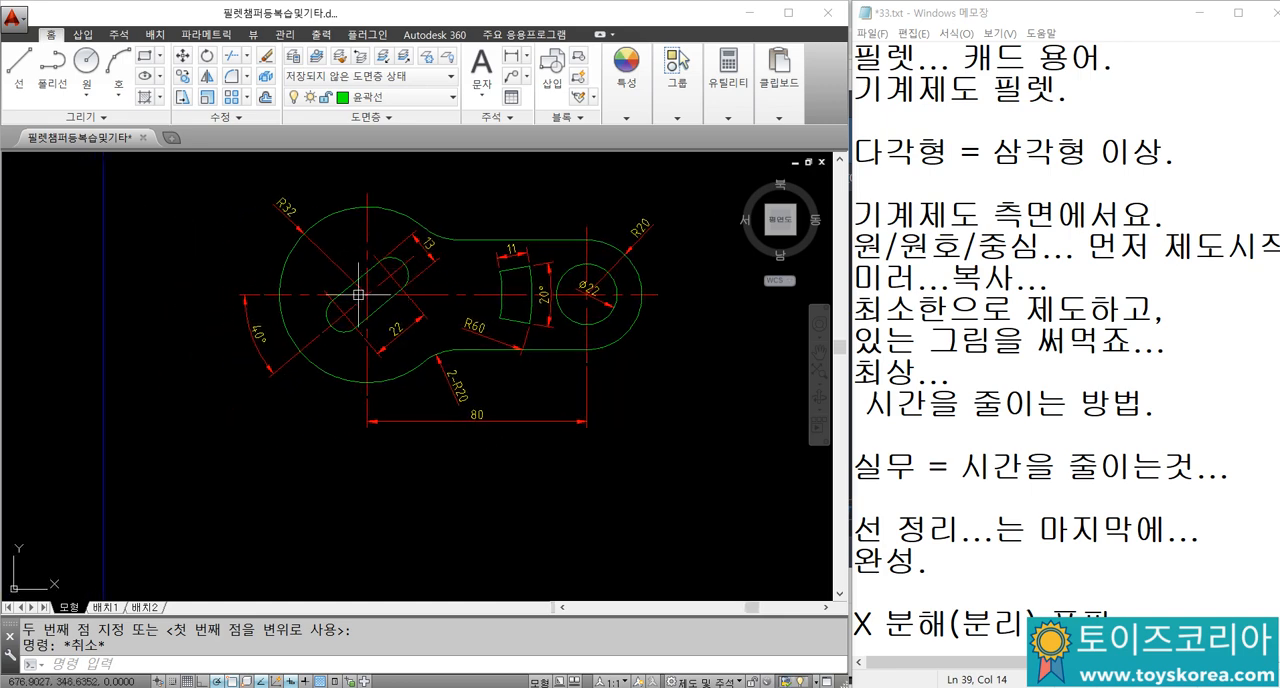
scroll(399, 287, up, 2)
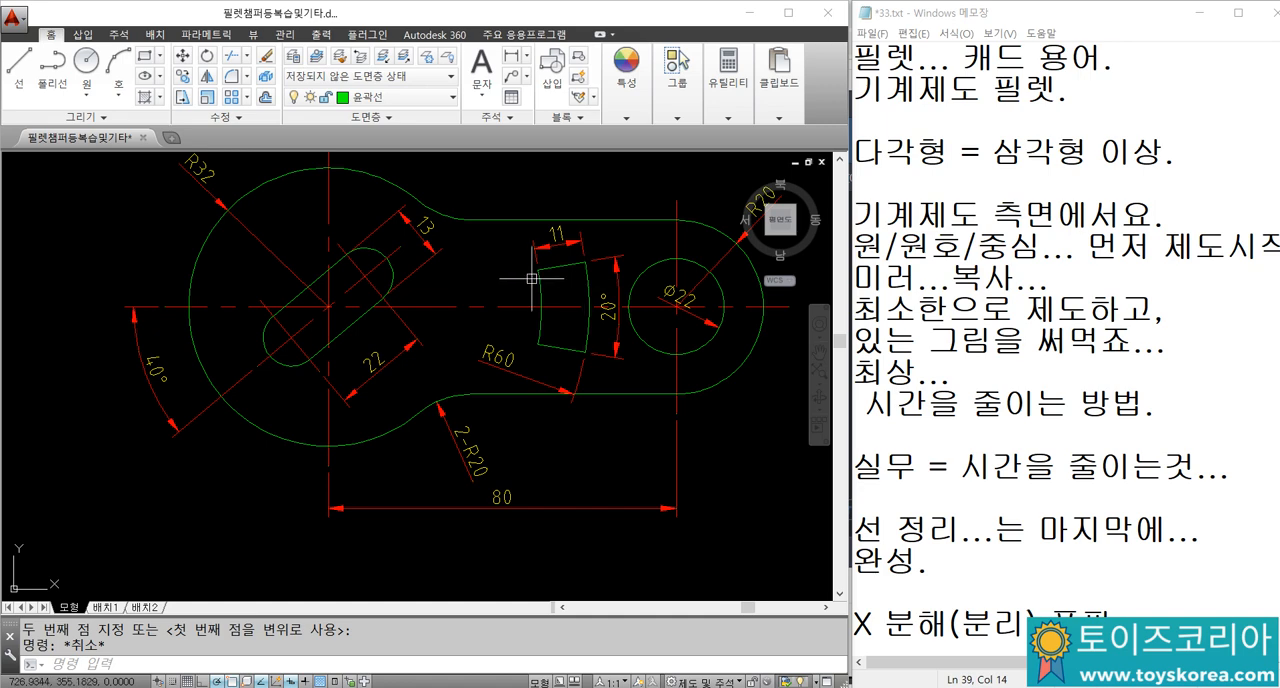
middle_drag(559, 282, 460, 297)
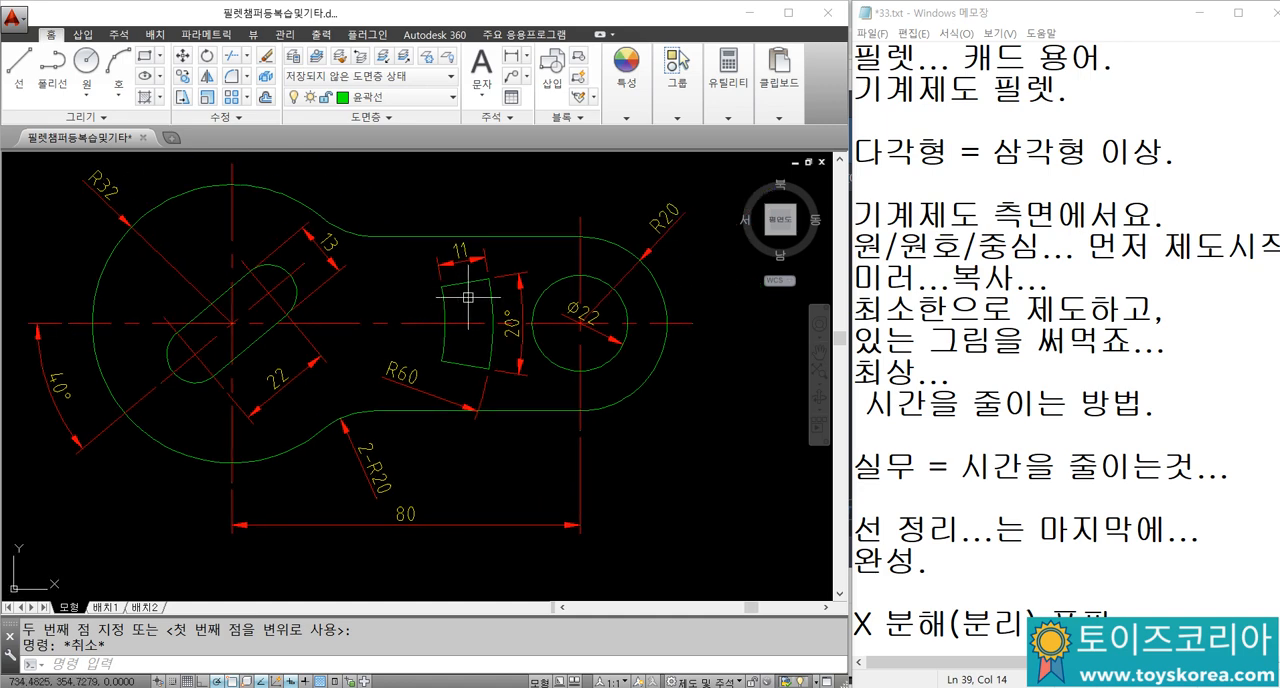
scroll(497, 271, down, 2)
middle_drag(493, 371, 513, 345)
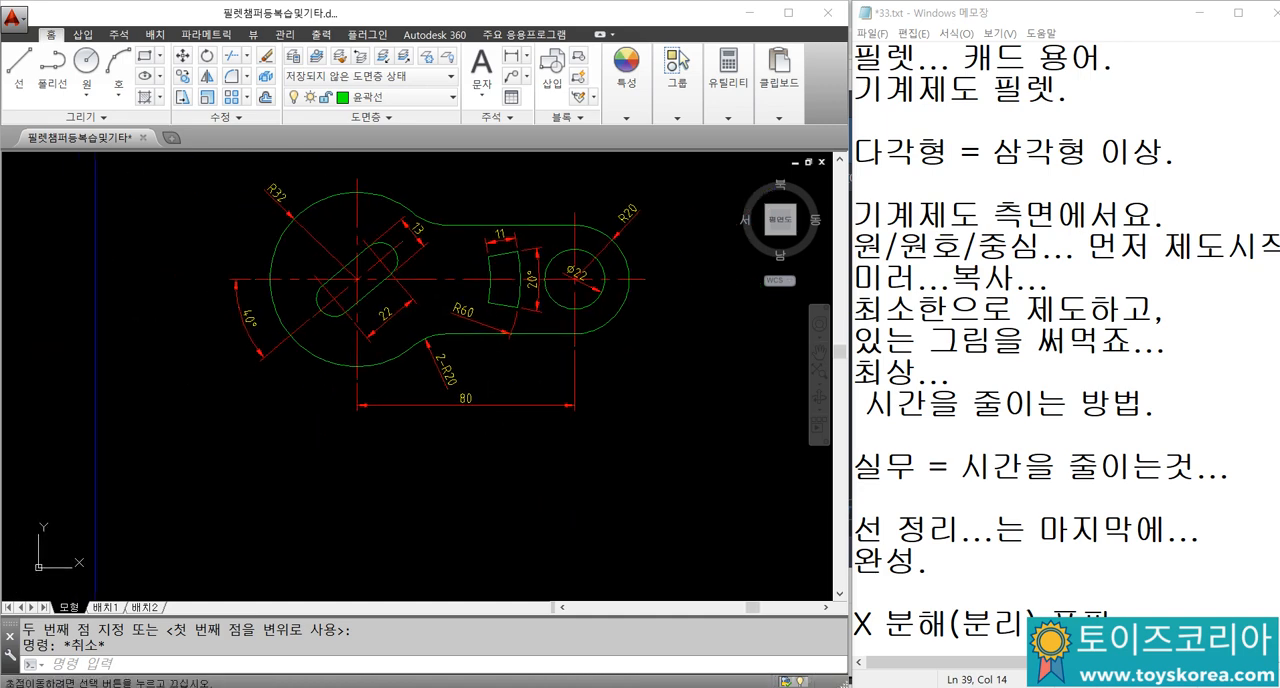
text(XL)
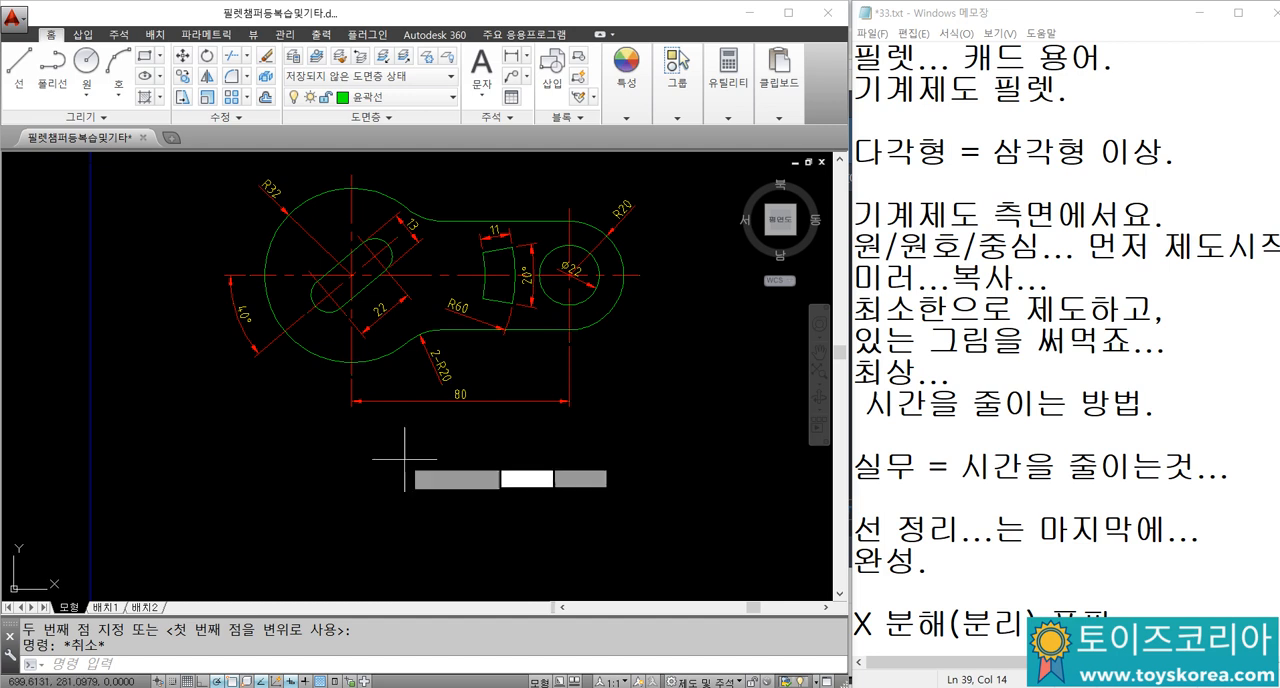
key(Return)
key(Escape)
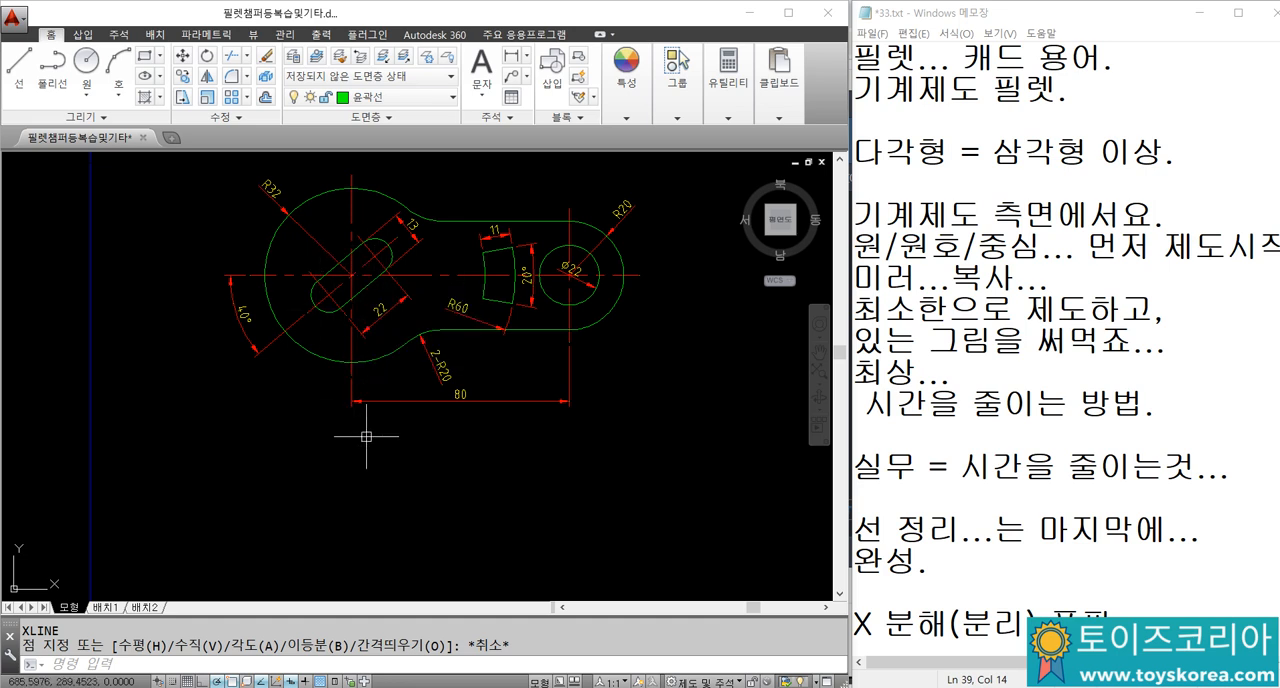
Step: Draw one horizontal and one vertical construction line crossing in the empty area below the link part
text(L)
right_click(366, 474)
key(Return)
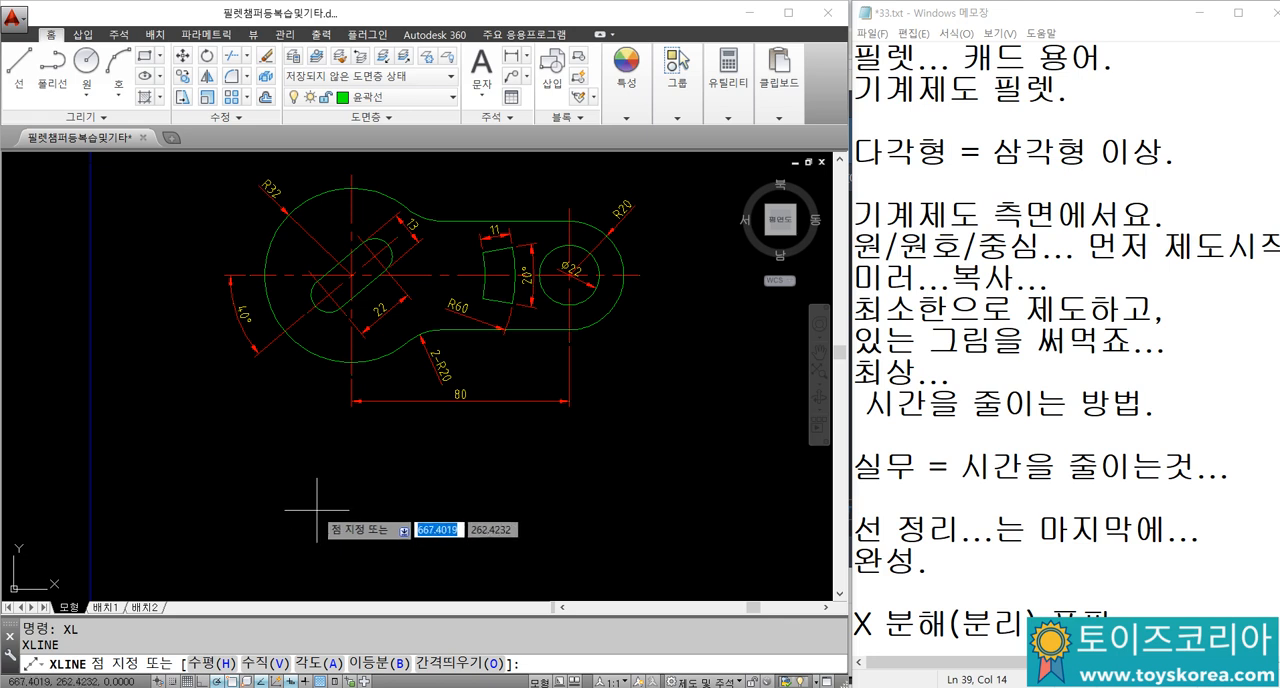
click(316, 510)
click(461, 510)
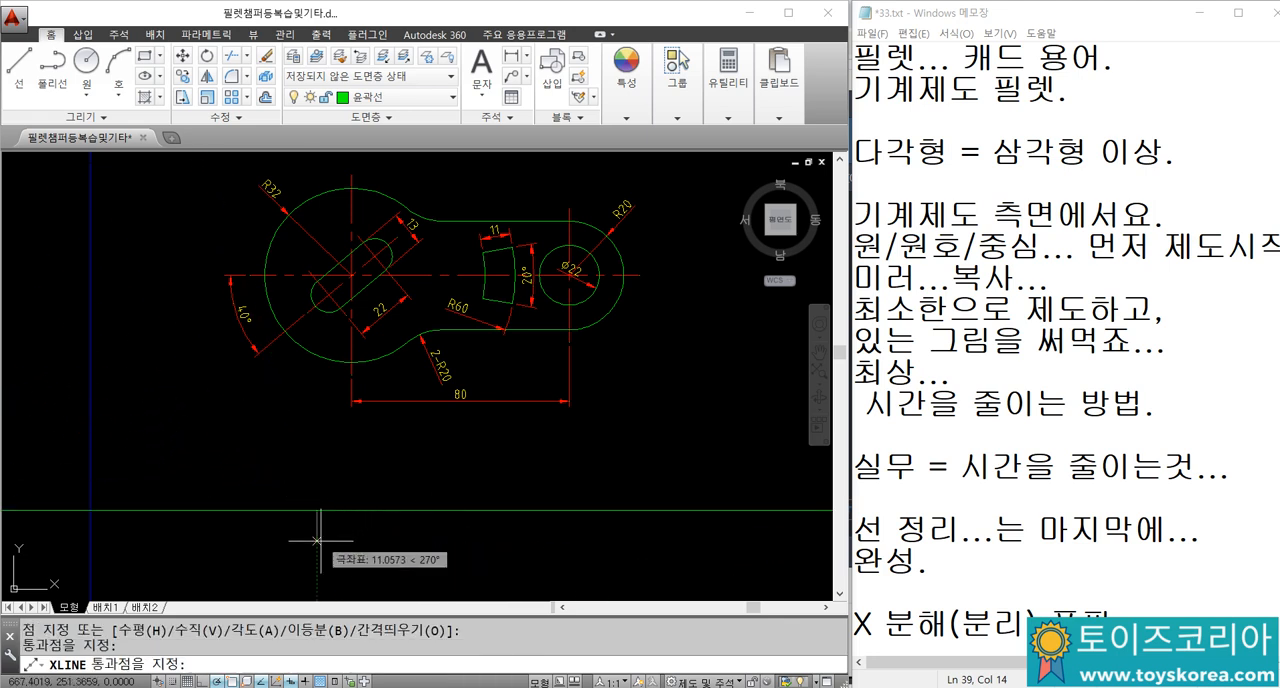
click(316, 545)
key(Escape)
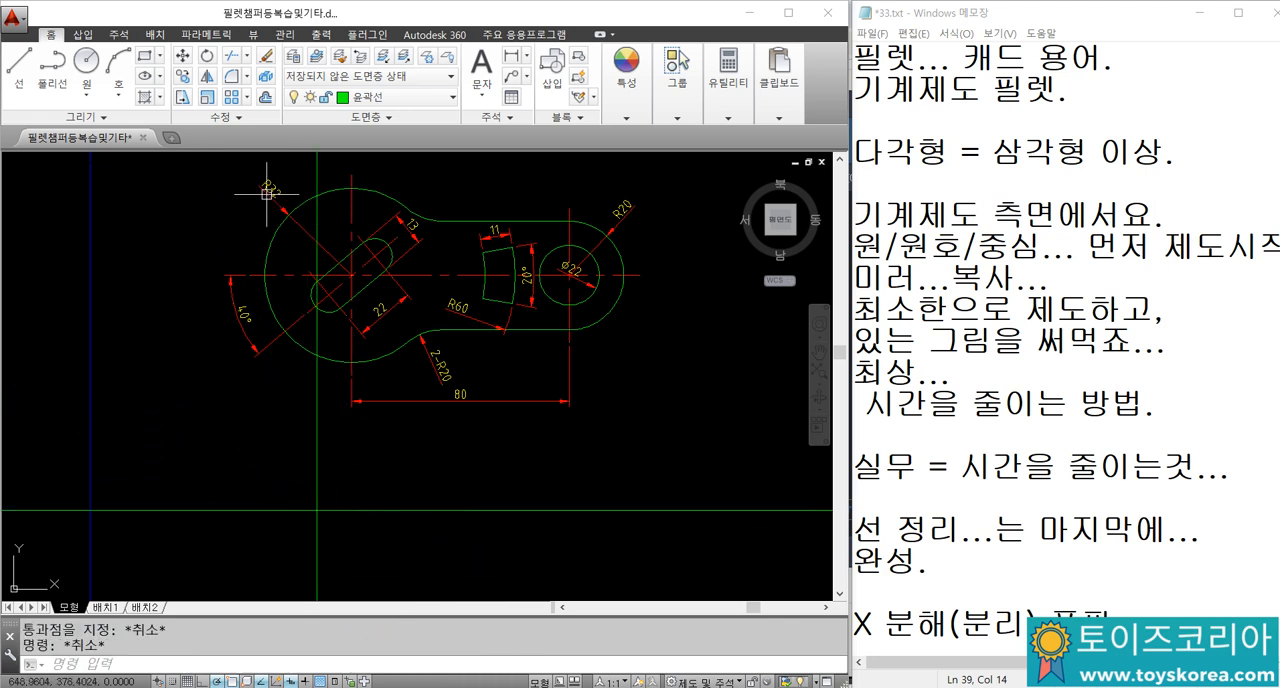
Step: Draw a circle of radius 32 centred on the intersection of the two construction lines
text(C)
key(Return)
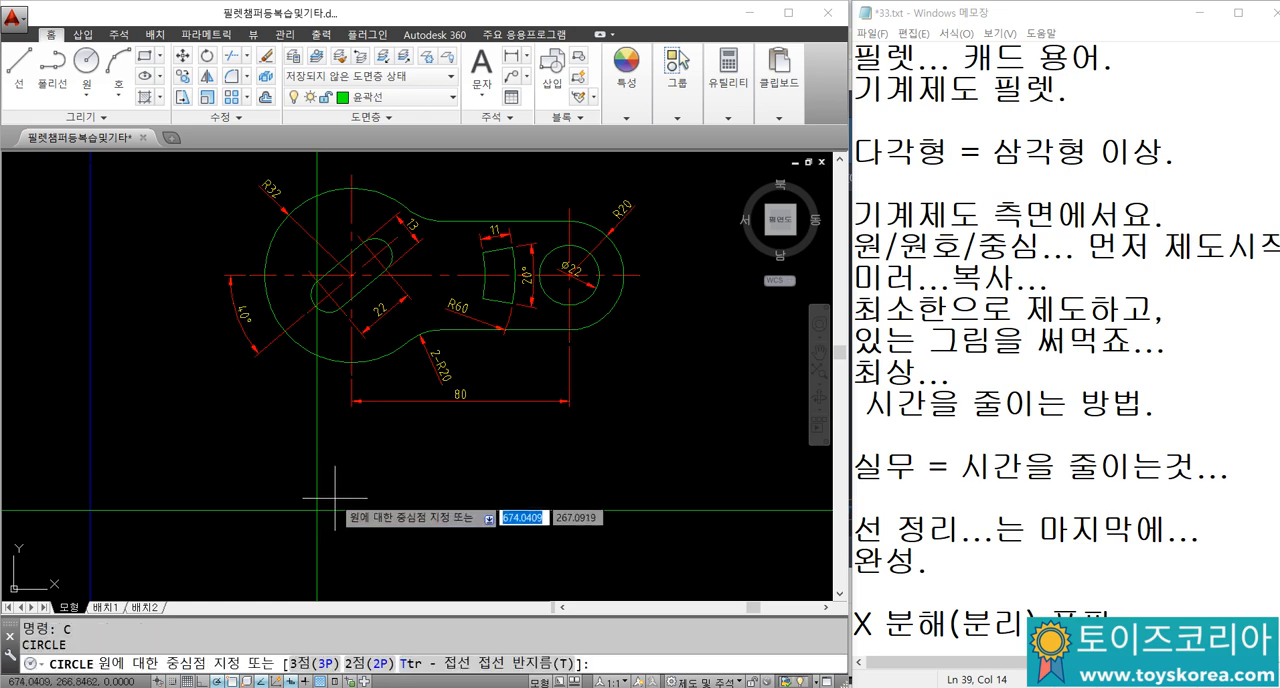
click(316, 510)
text(32)
key(Return)
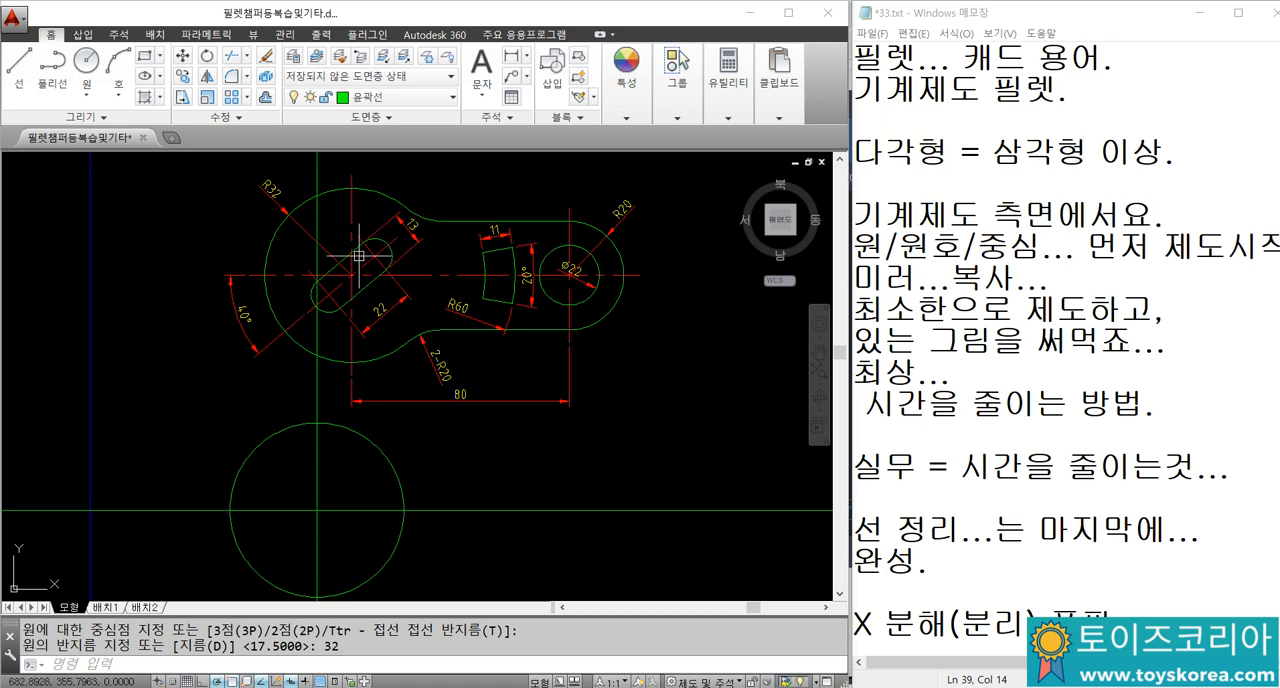
Step: Offset the vertical construction line through the new circle's centre by 11 to its right
middle_drag(380, 252, 378, 230)
scroll(370, 260, up, 3)
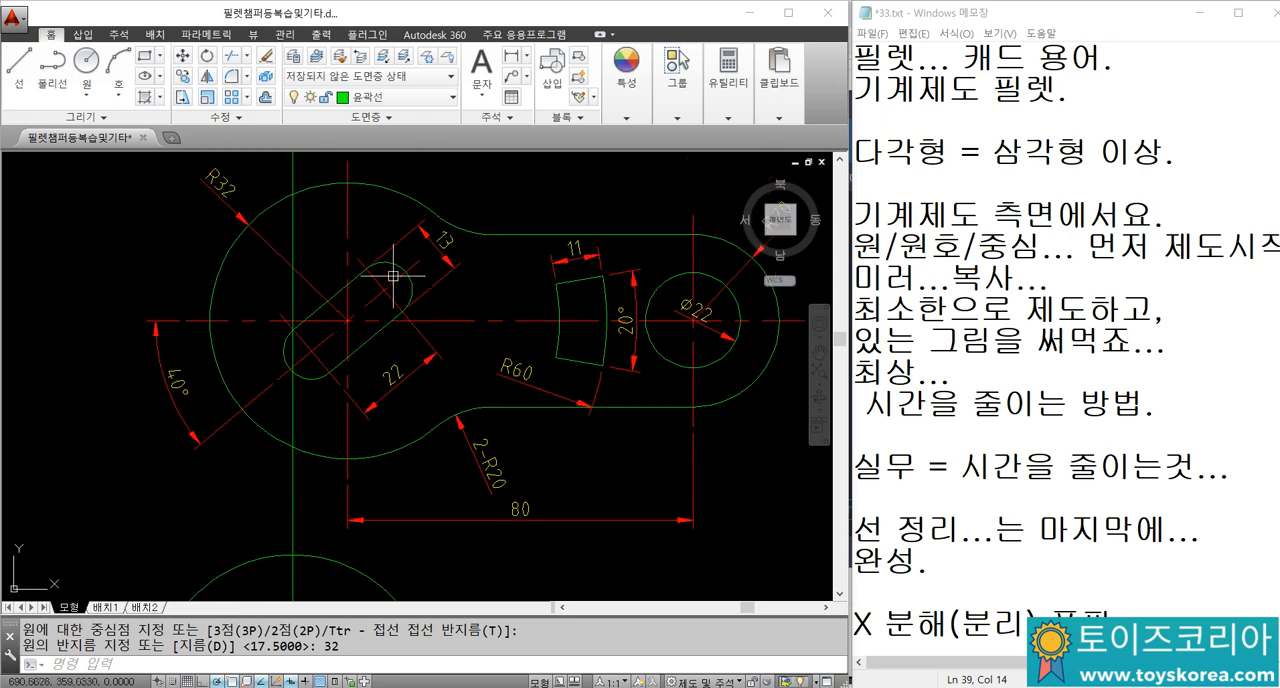
scroll(315, 302, down, 3)
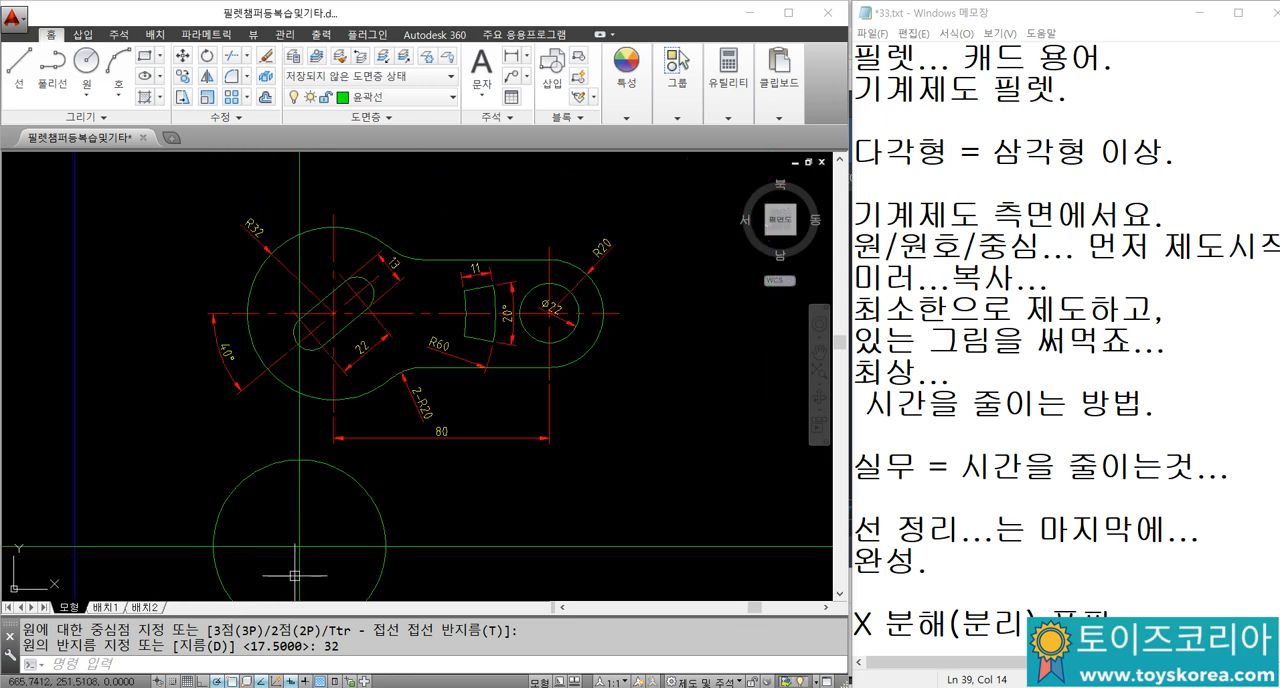
middle_drag(288, 564, 278, 508)
scroll(279, 508, up, 3)
middle_drag(295, 444, 280, 597)
middle_drag(291, 529, 306, 376)
scroll(303, 497, up, 3)
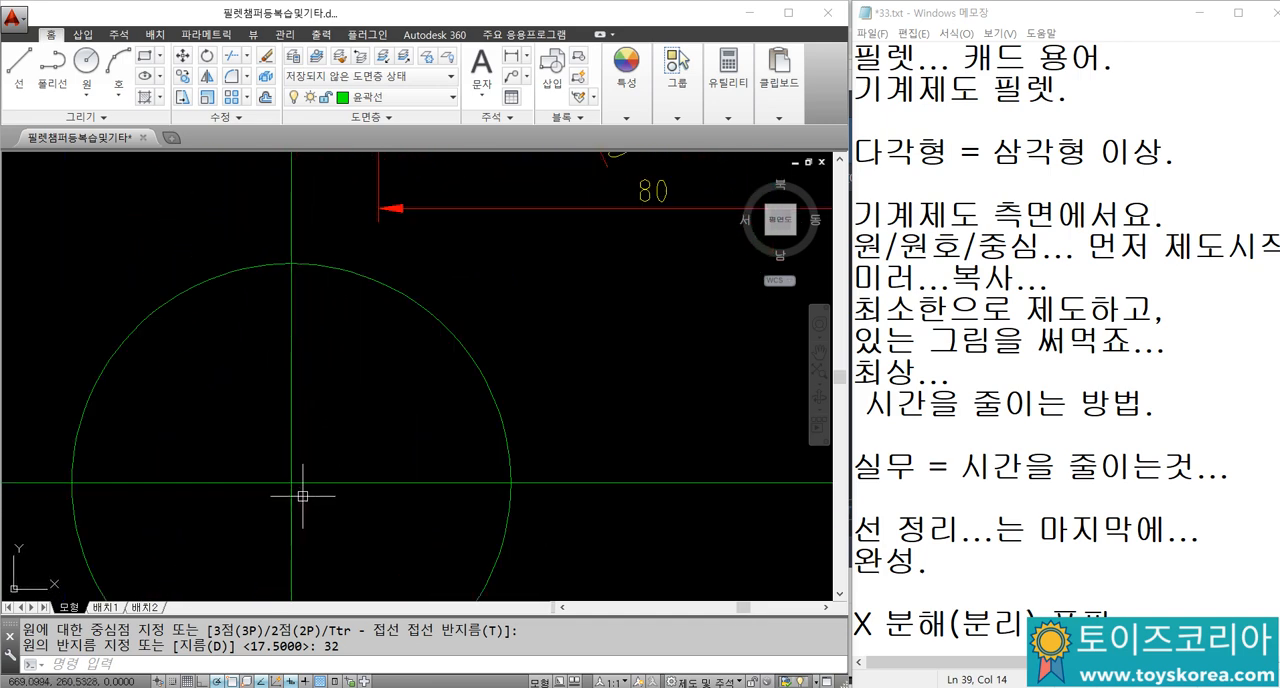
text(o)
key(Return)
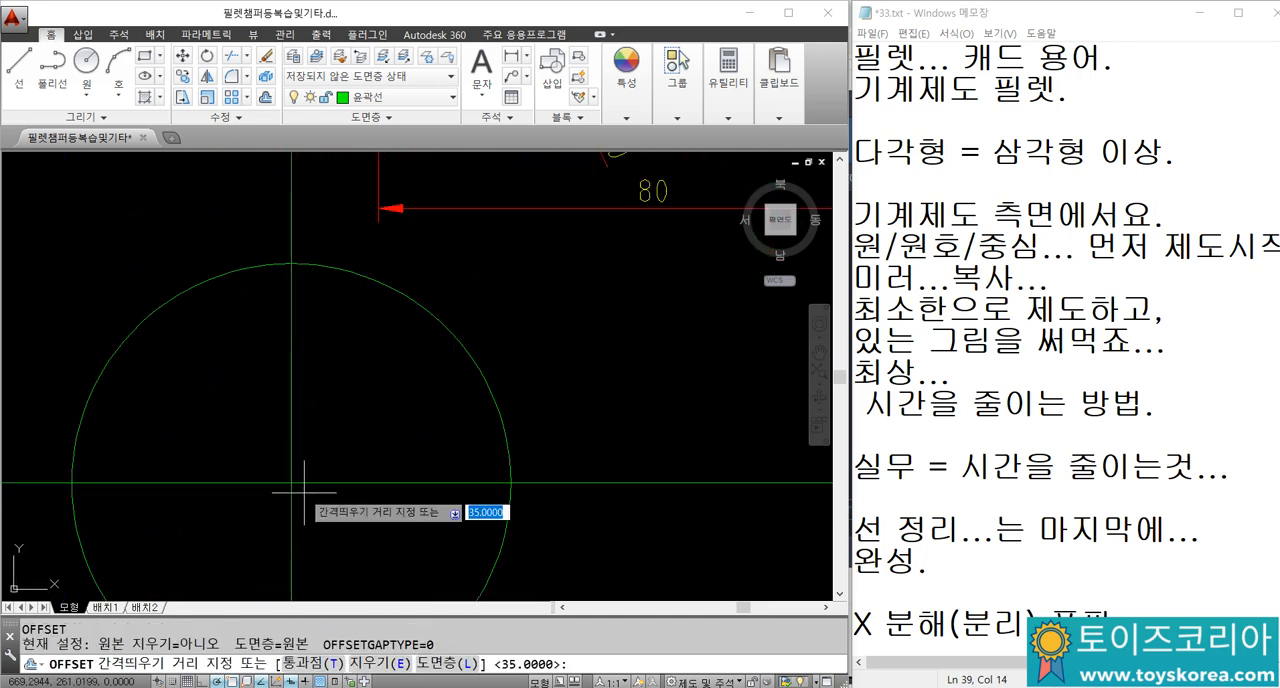
text(11)
key(Return)
click(291, 505)
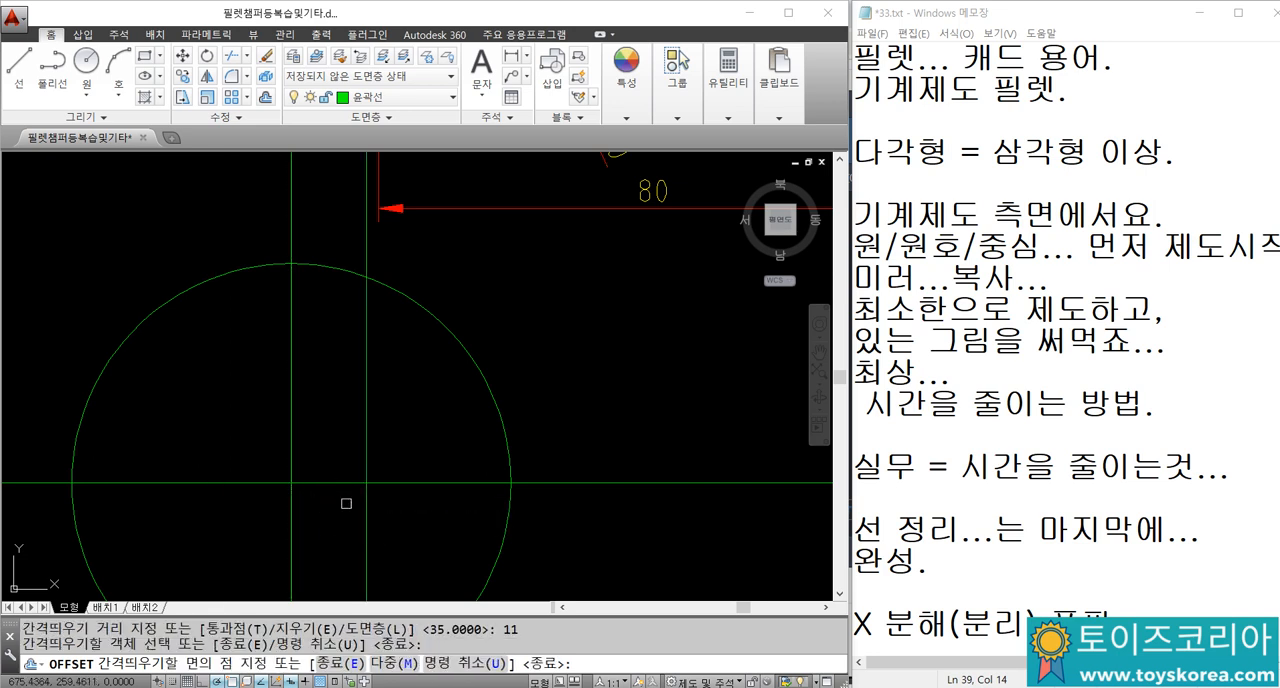
click(346, 503)
key(Escape)
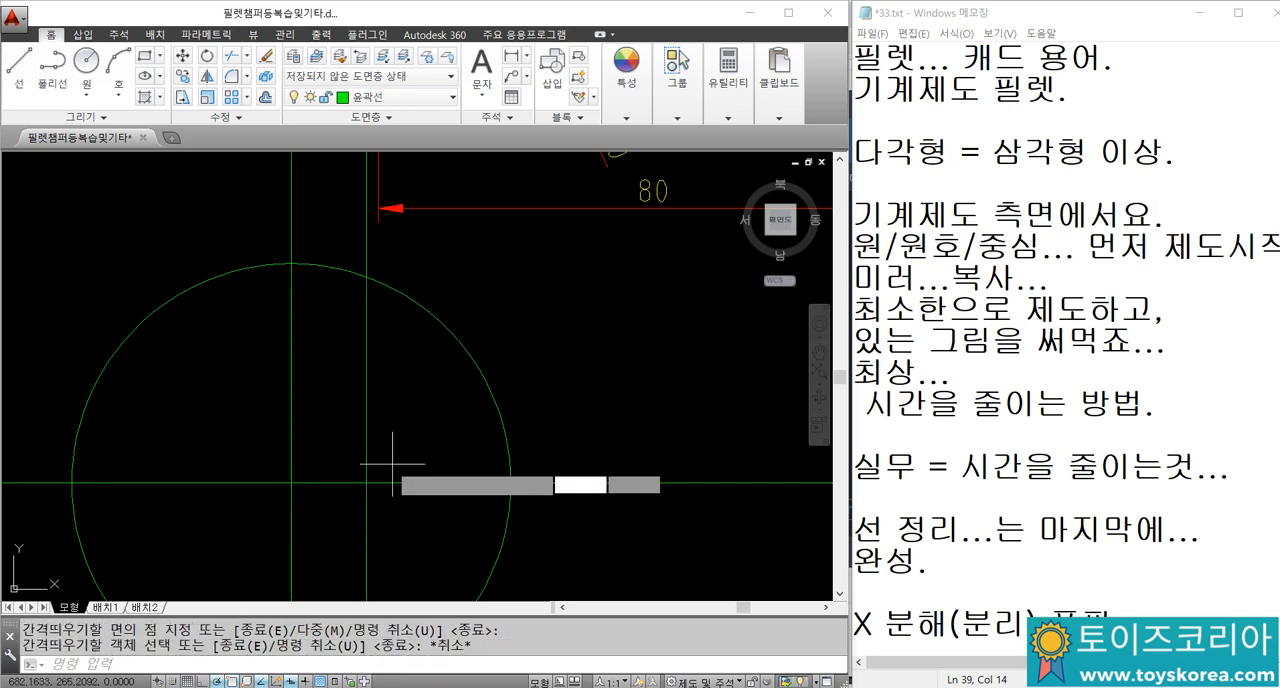
Step: Draw a circle of diameter 13 centred where the offset line crosses the horizontal construction line
text(c)
key(Return)
click(366, 483)
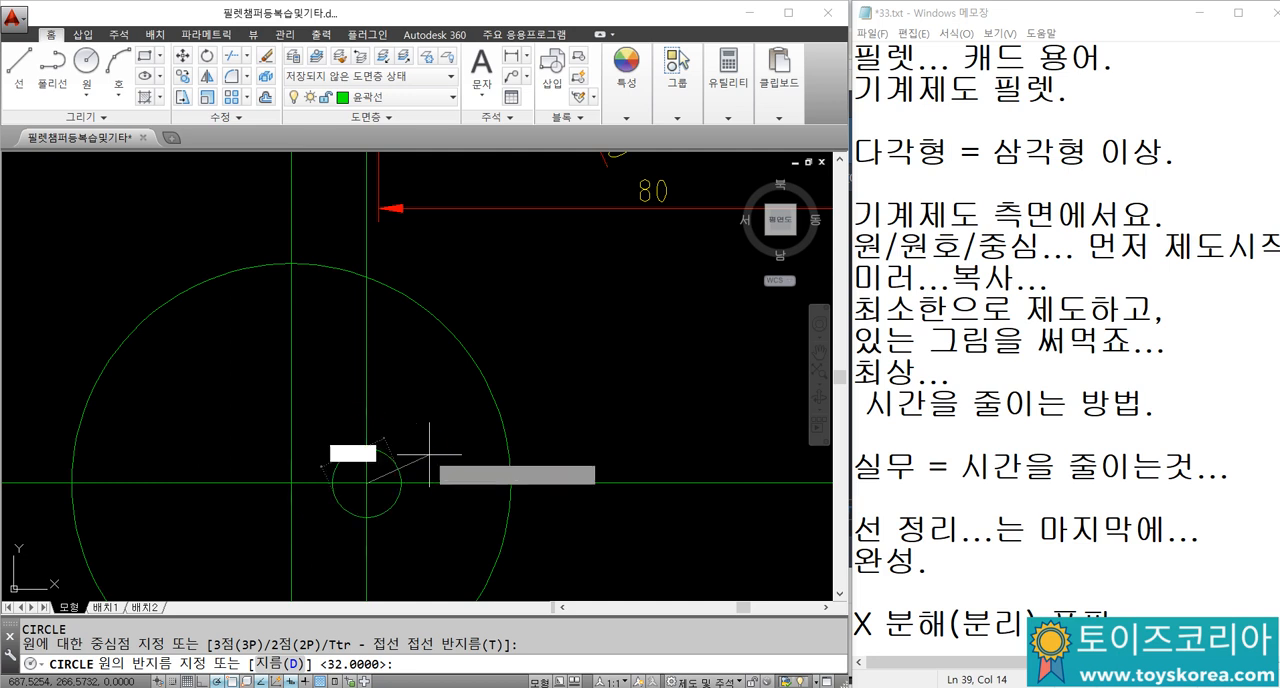
text(D)
key(Return)
text(13)
key(Return)
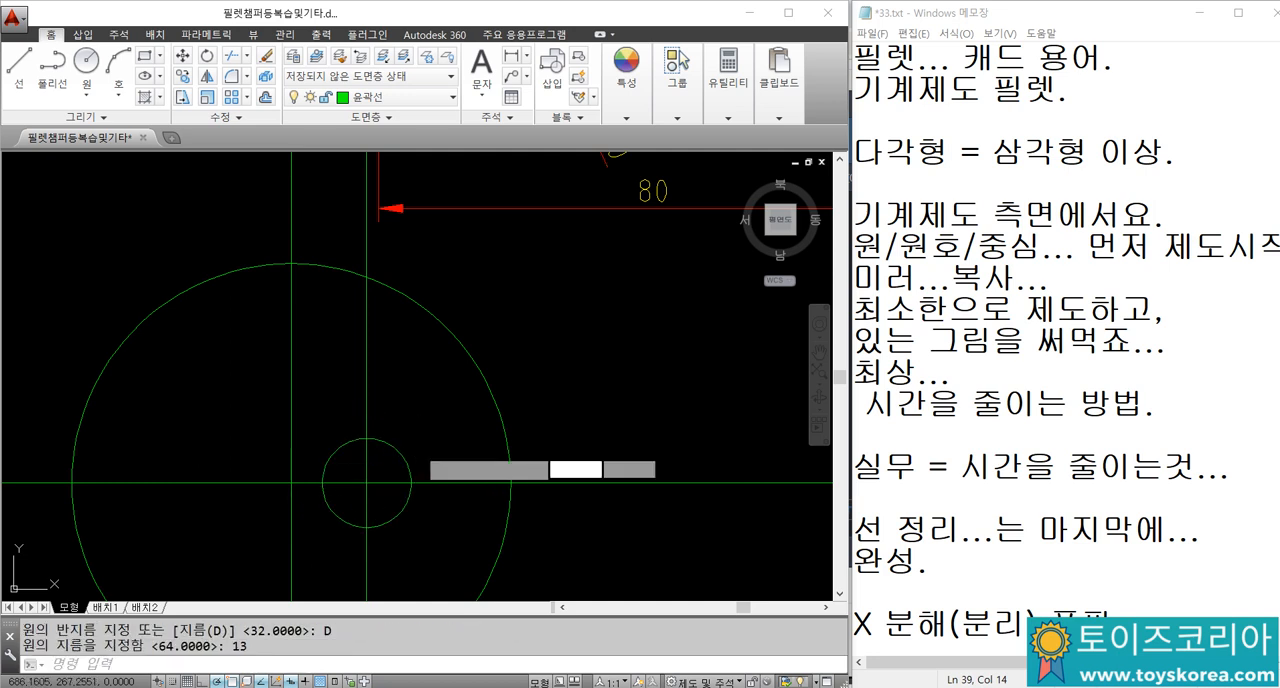
Step: Mirror the 13-diameter circle and its offset line about the vertical construction line through the large circle's centre, keeping the originals
click(428, 446)
click(312, 405)
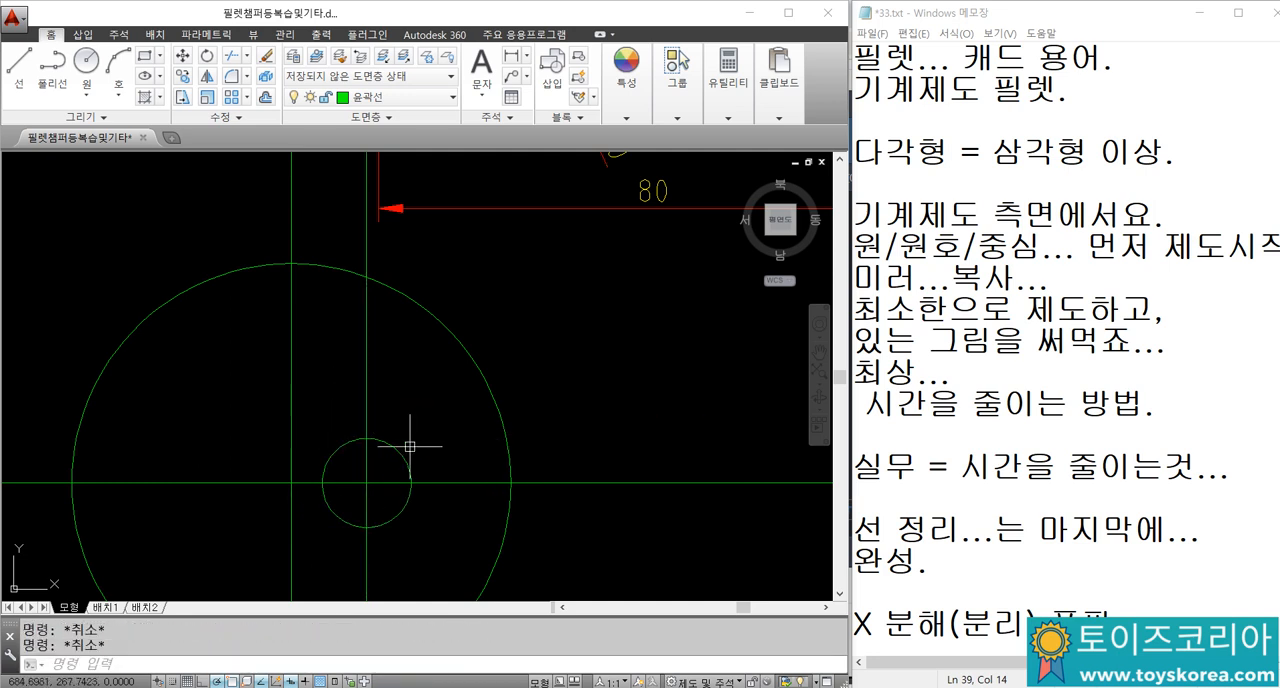
key(Escape)
click(349, 446)
text(MI)
key(Return)
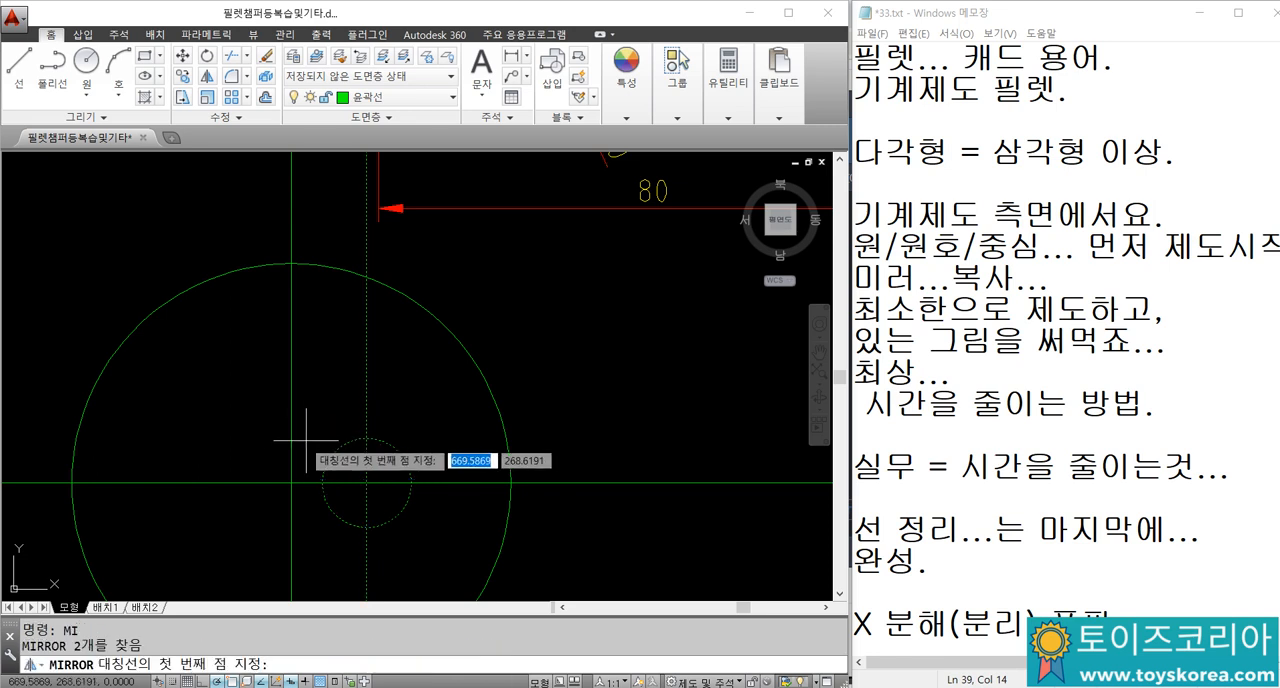
click(290, 440)
click(289, 420)
key(Return)
Step: Draw two horizontal lines joining the tops and the bottoms of the two 13-diameter circles
key(Return)
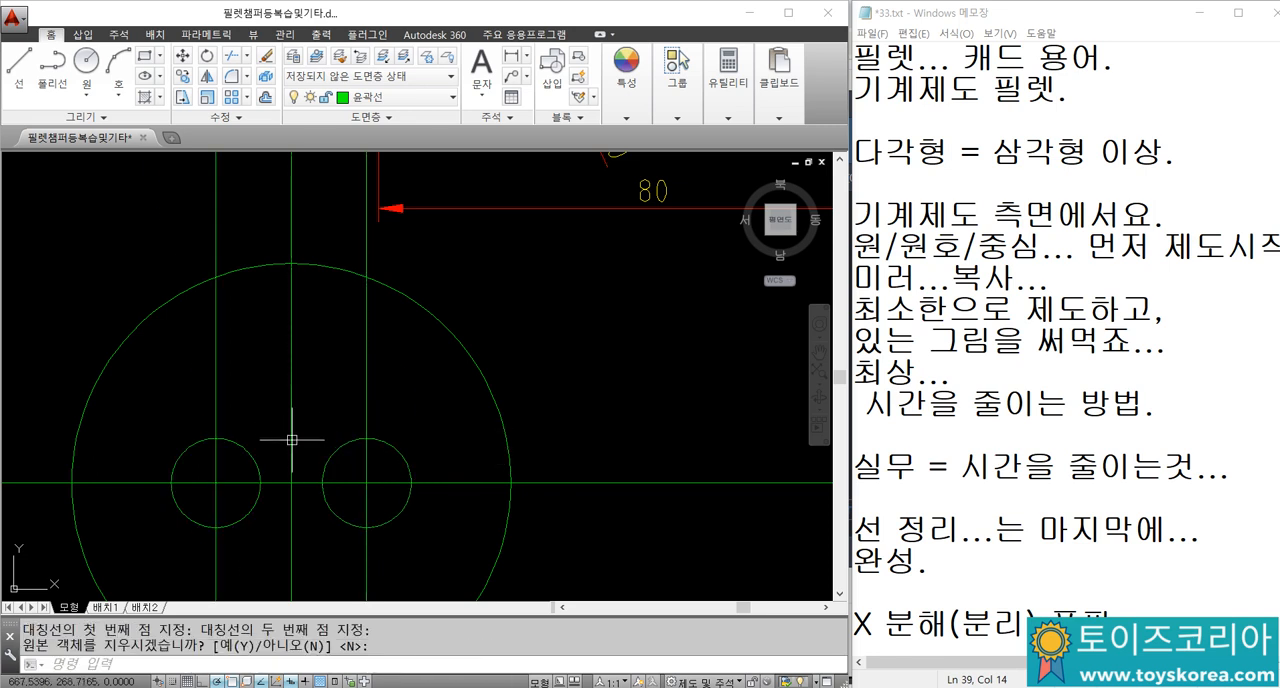
text(L)
key(Return)
click(216, 483)
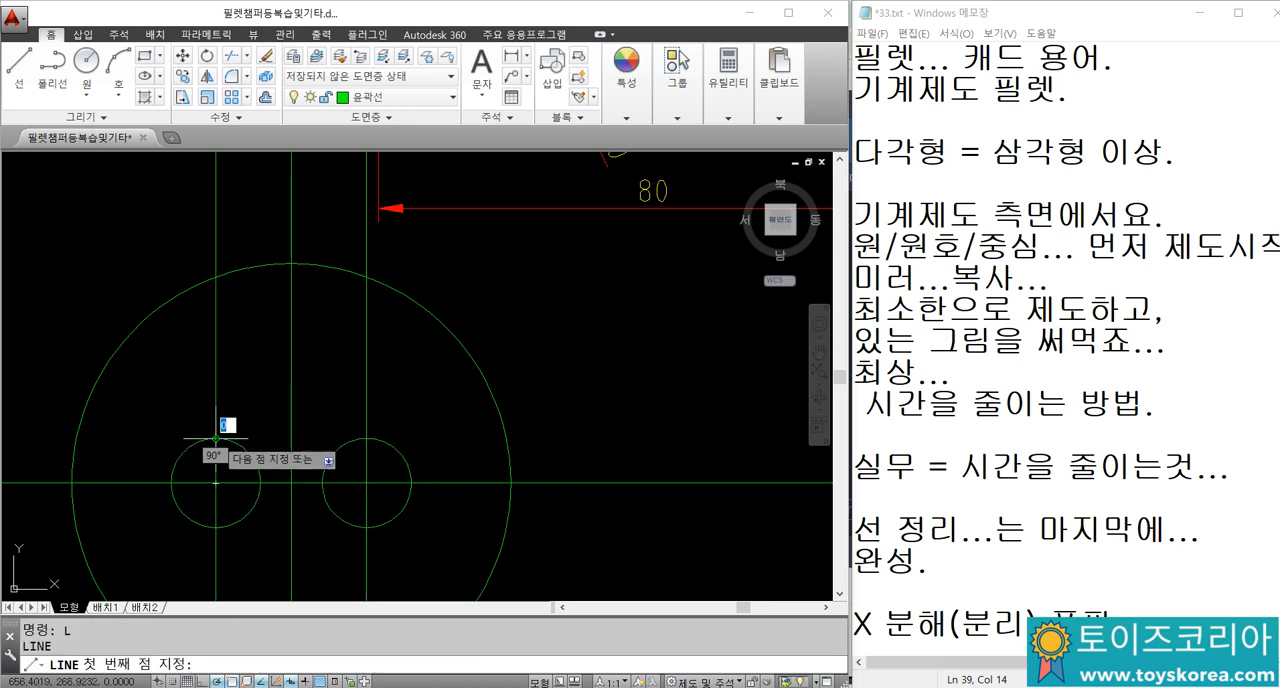
click(366, 438)
key(Escape)
key(Return)
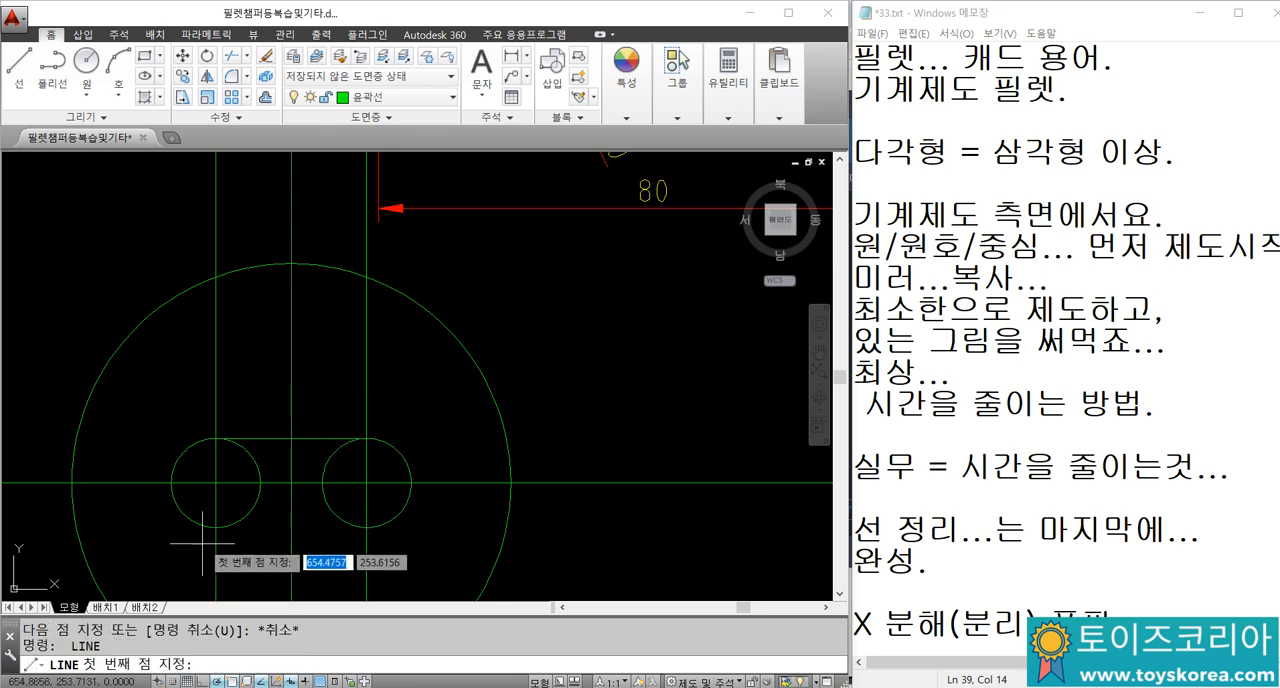
click(216, 483)
click(366, 527)
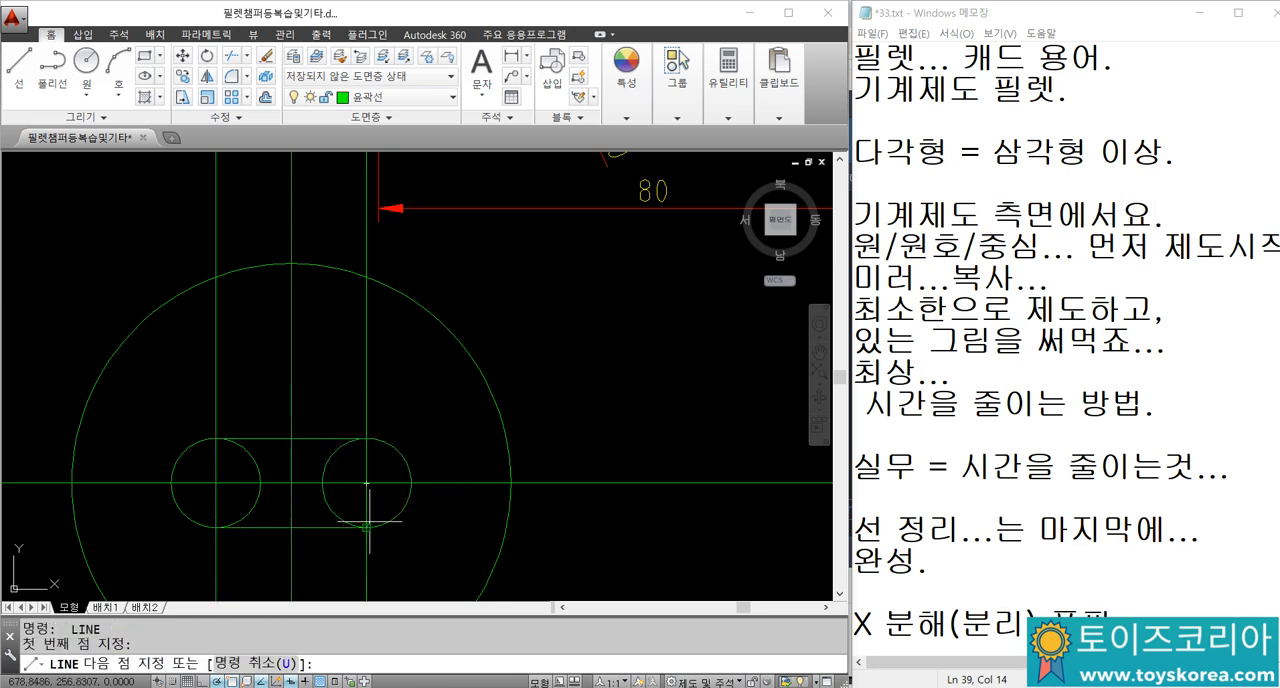
key(Escape)
Step: Trim the facing inner halves of the two small circles, using the two joining lines as cutting edges, to form a slot
text(tr)
key(Return)
click(319, 528)
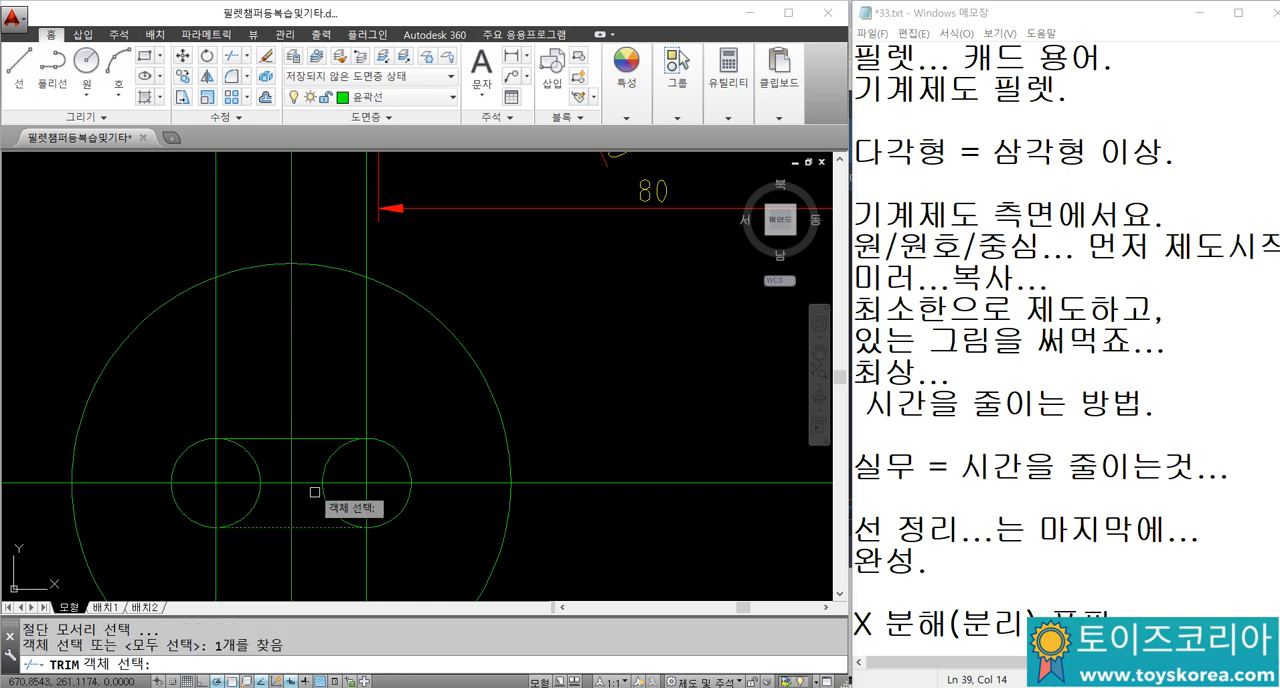
click(315, 439)
key(Return)
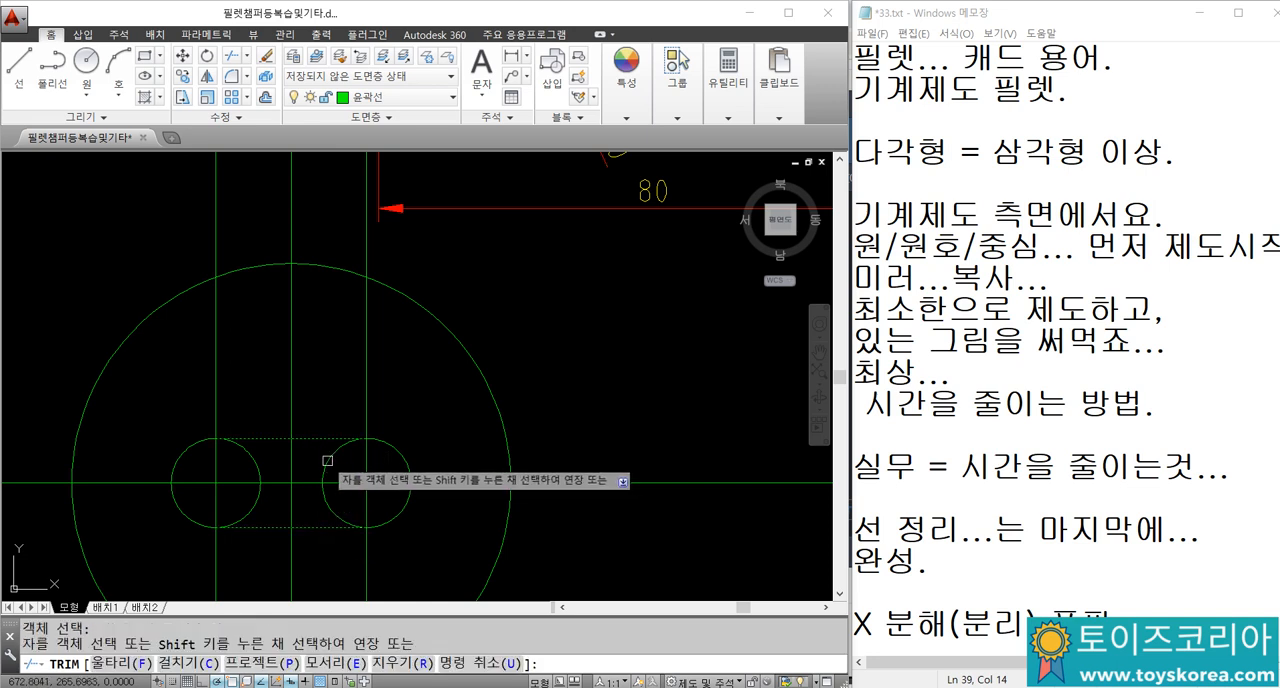
click(328, 462)
click(257, 464)
key(Escape)
scroll(262, 460, down, 2)
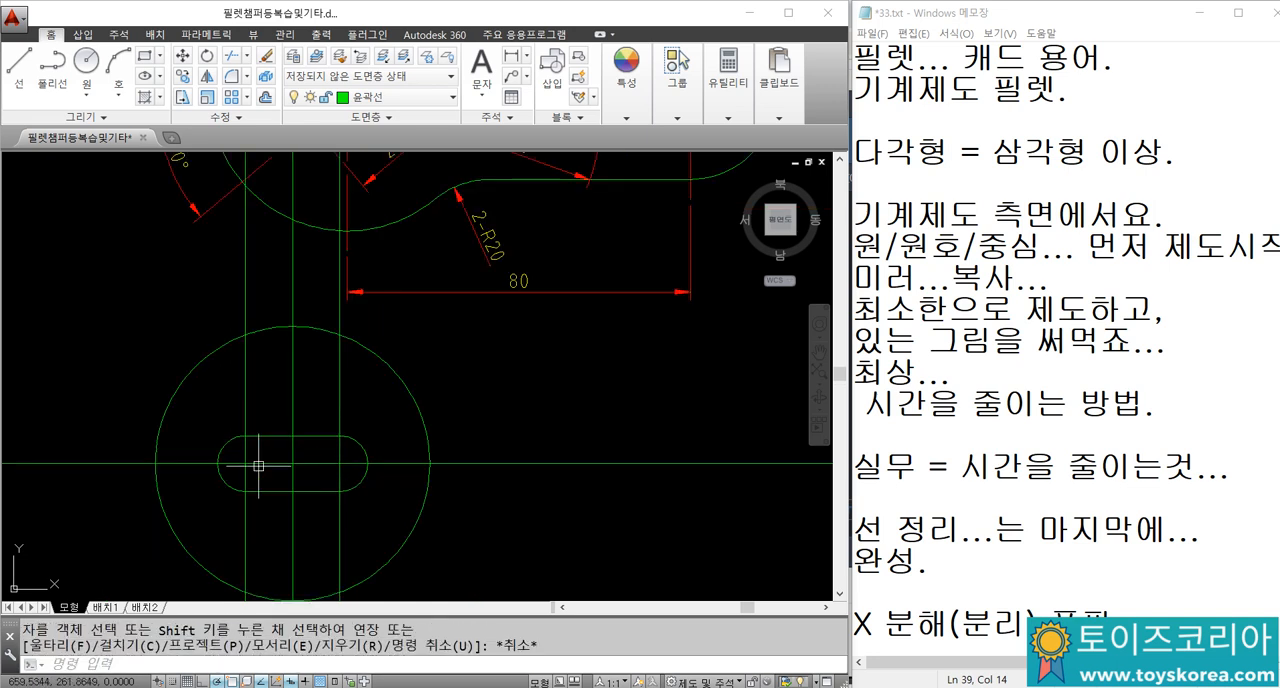
Step: Break the two offset vertical lines with a gap a short distance above the slot
scroll(251, 457, up, 2)
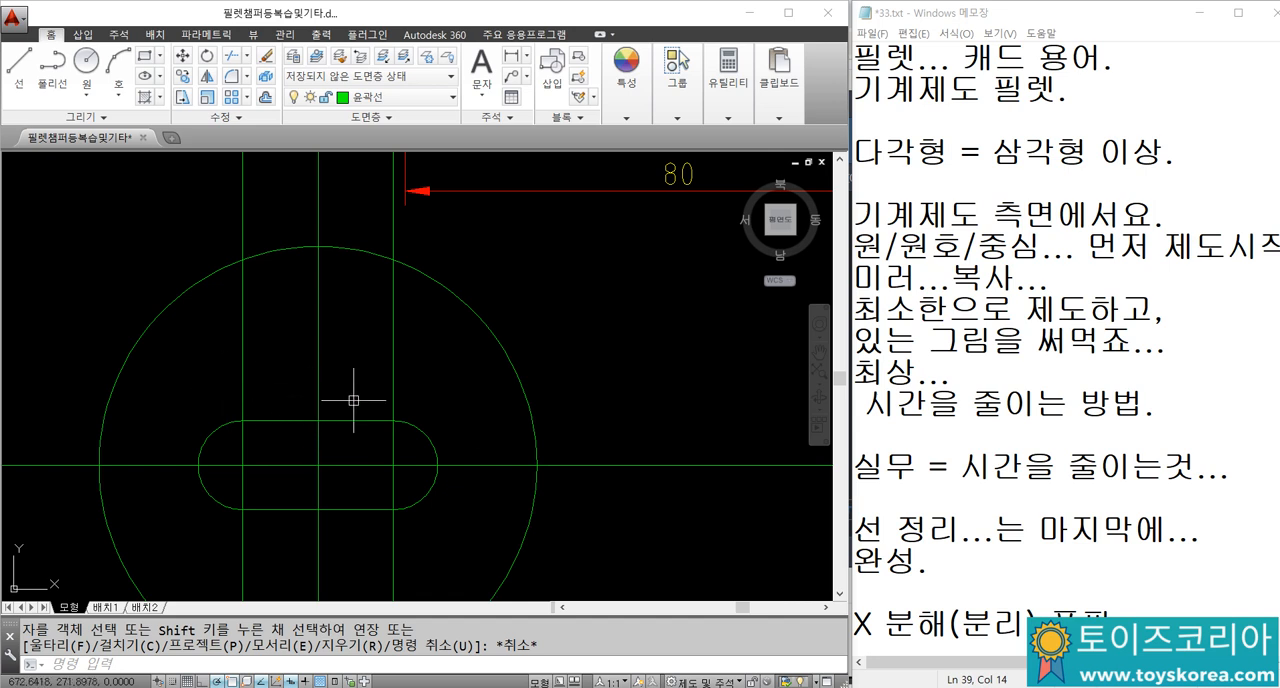
text(br)
key(Return)
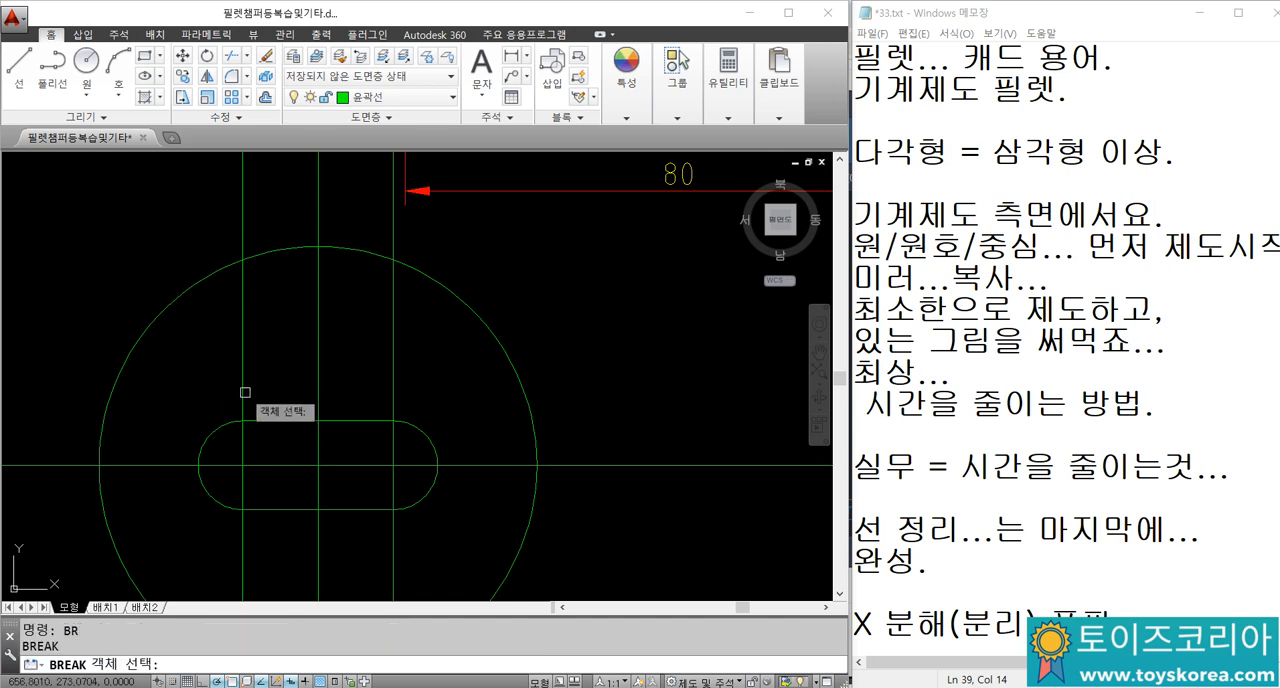
click(245, 388)
click(255, 351)
key(Return)
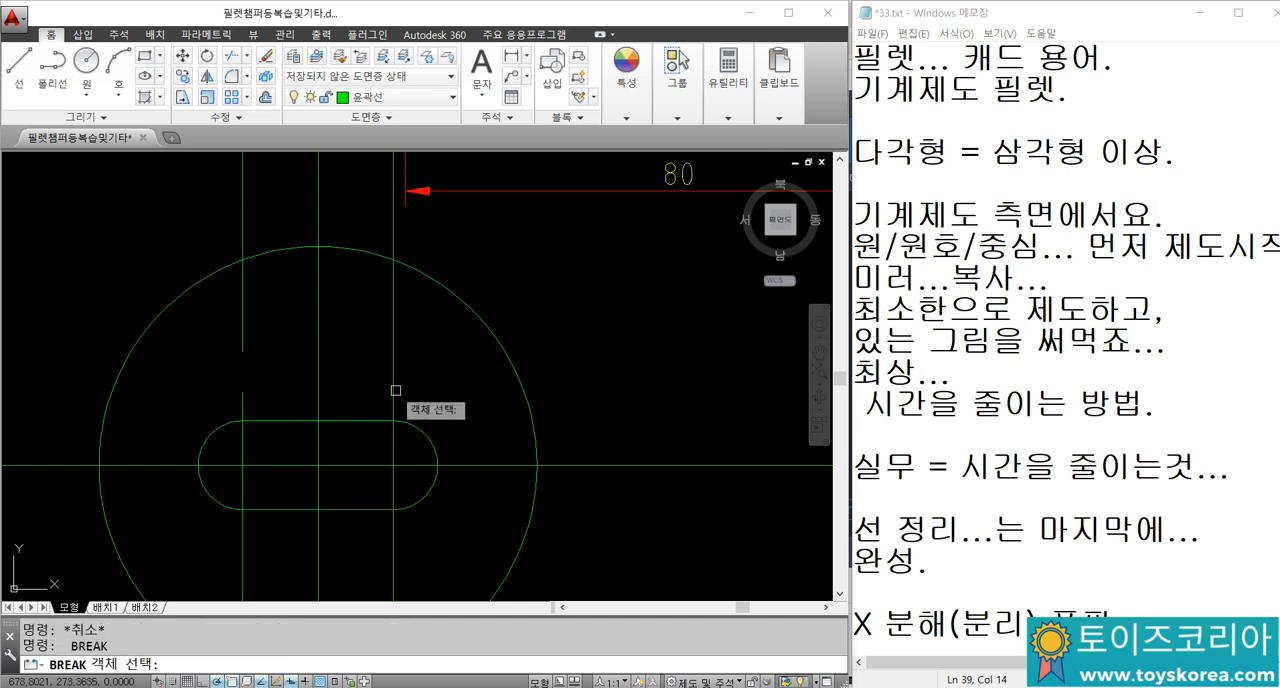
click(392, 389)
click(406, 351)
key(Escape)
Step: Break the two offset vertical lines with a gap a short distance below the slot
middle_drag(406, 351, 429, 271)
key(Return)
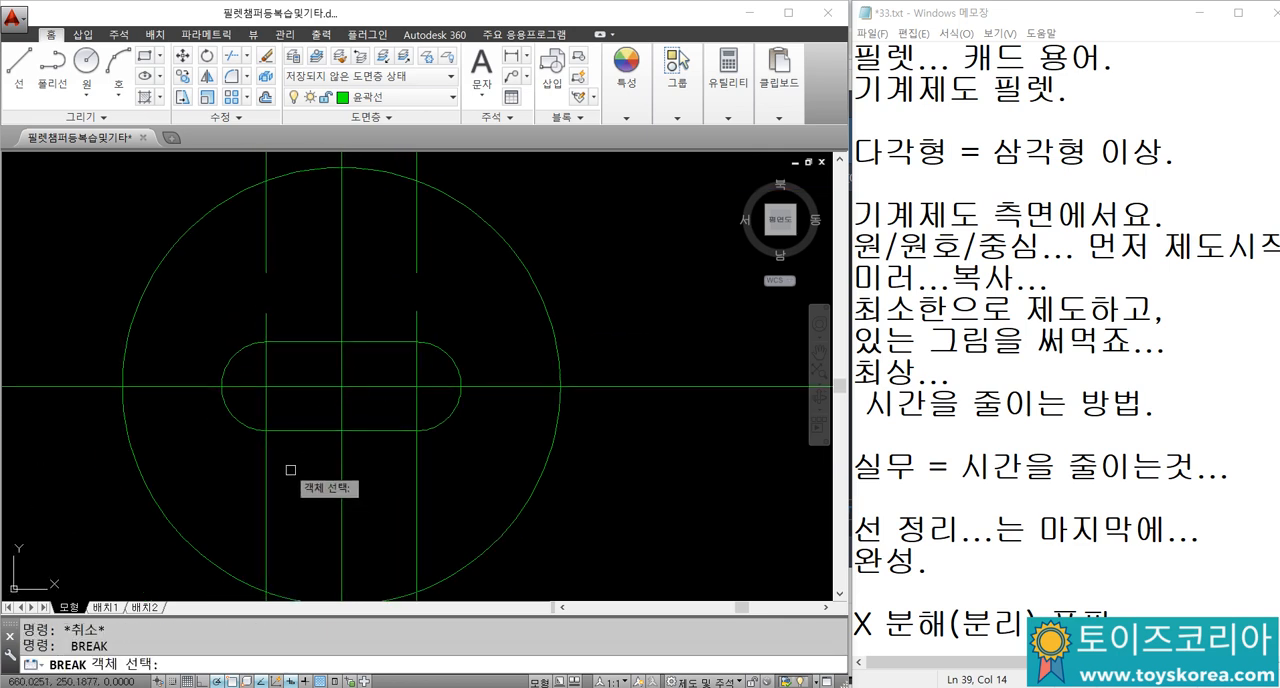
click(284, 527)
key(Escape)
key(Return)
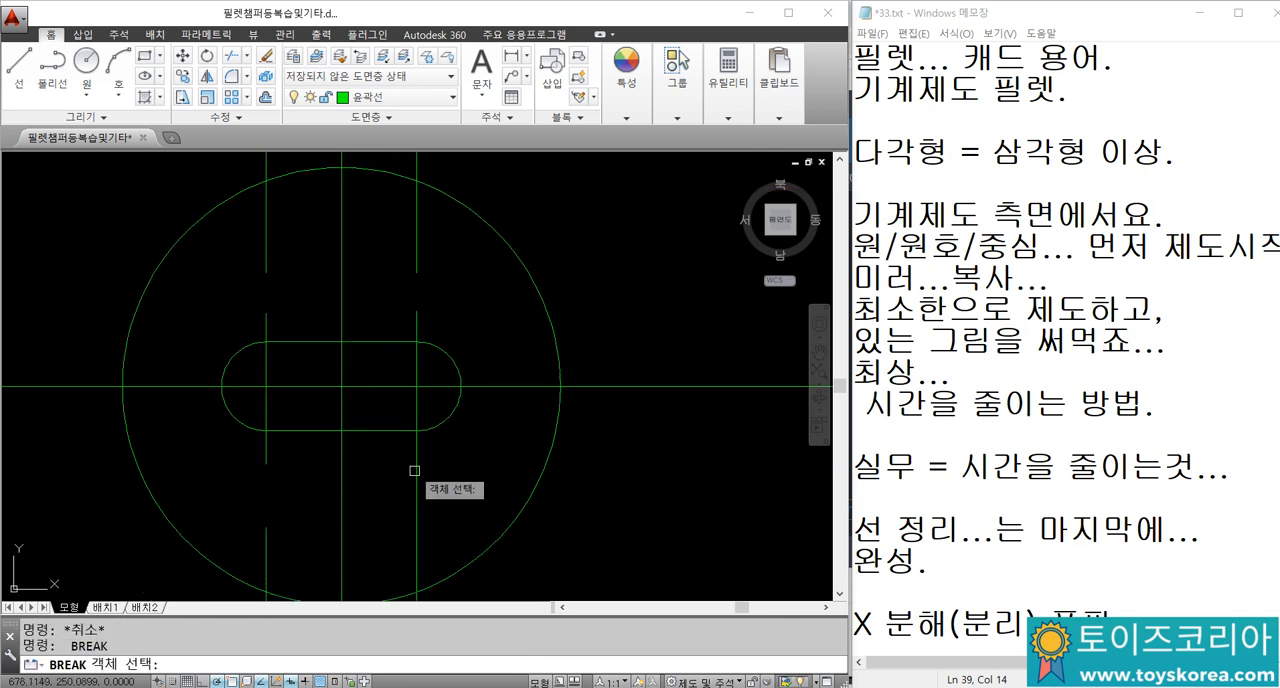
click(417, 463)
click(422, 523)
key(Escape)
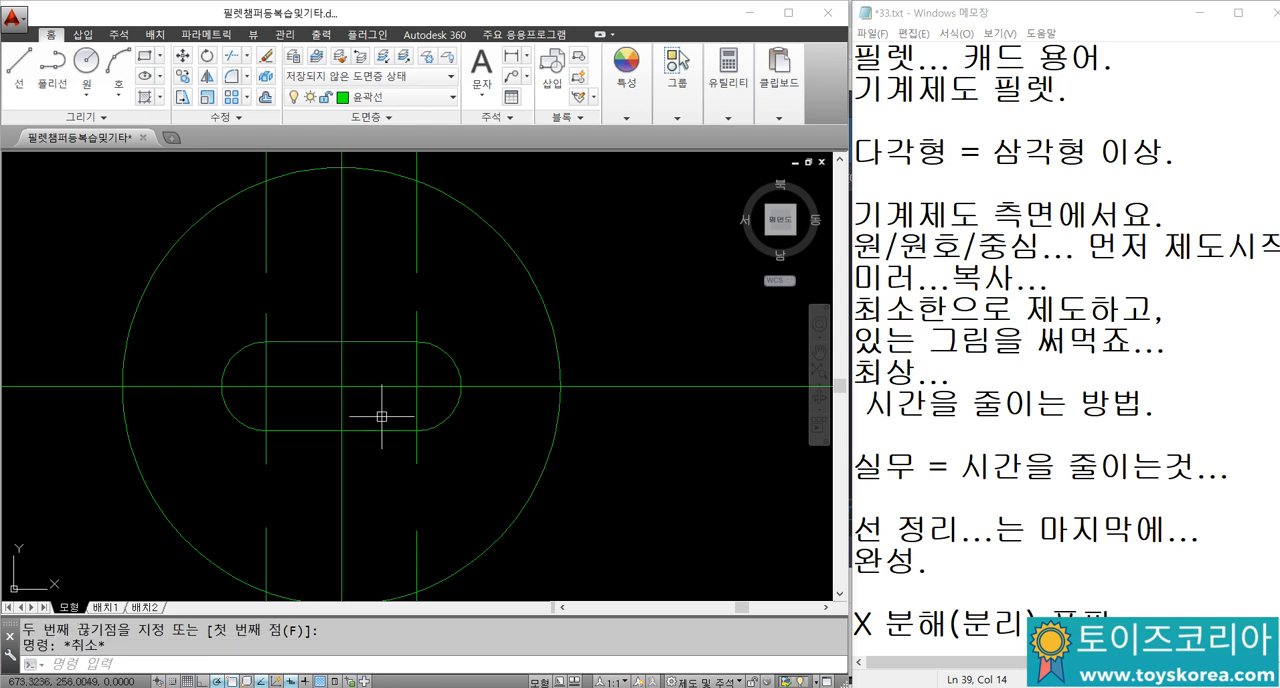
Step: Break another gap in the upper remnant of the right offset line inside the large circle
text(BR)
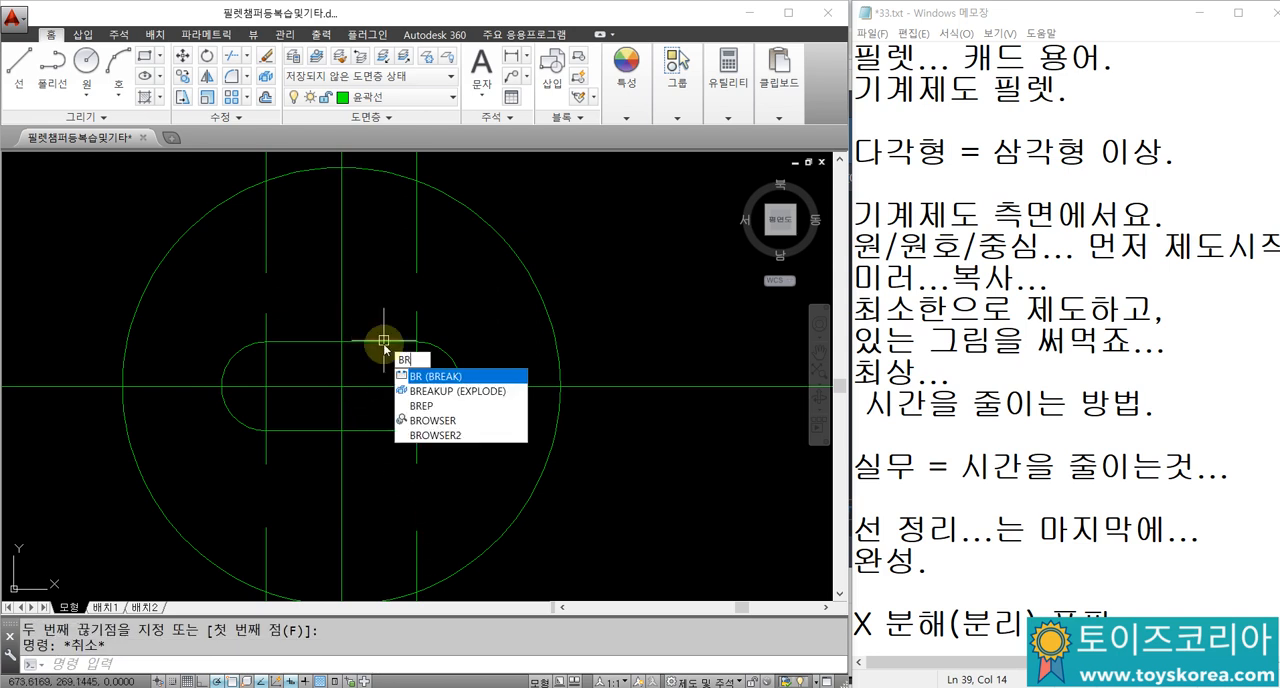
key(Return)
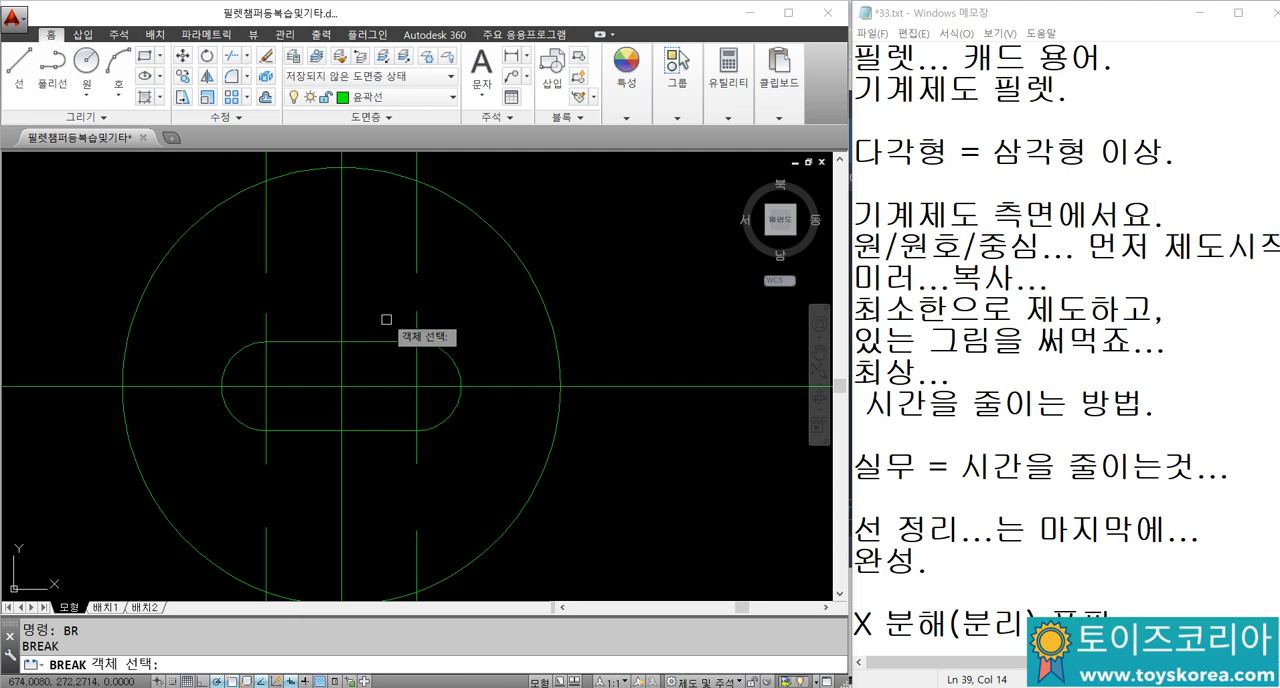
click(414, 256)
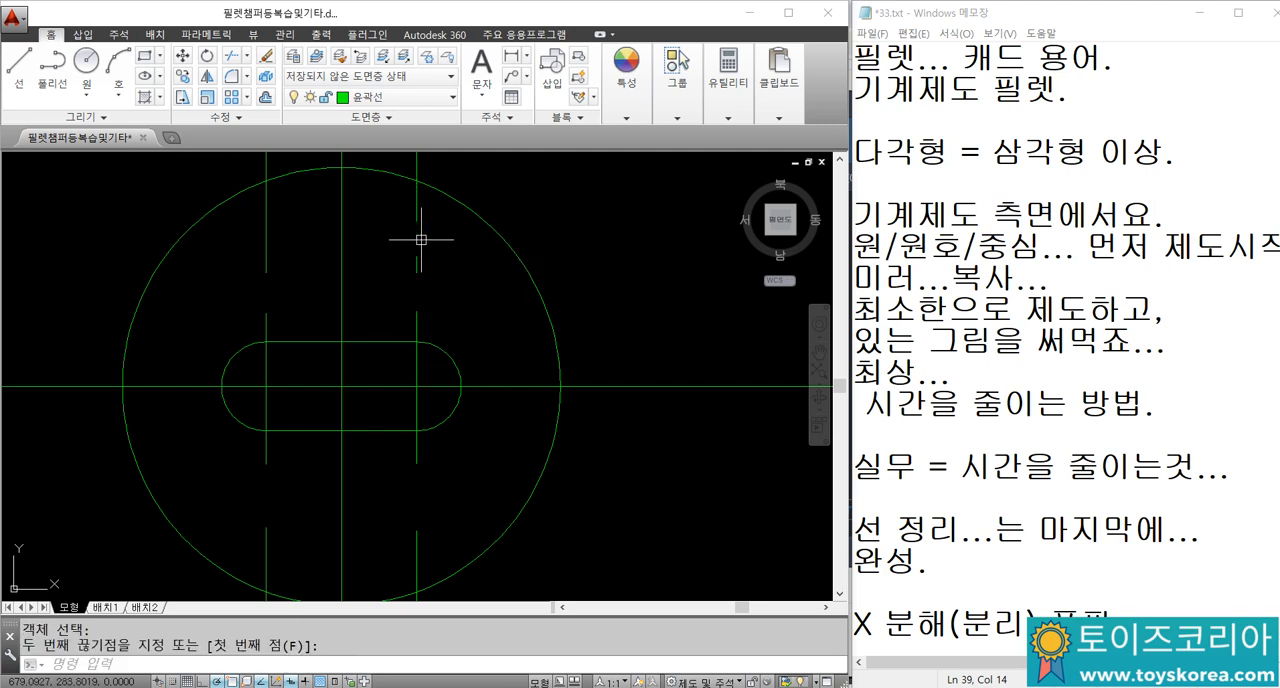
Step: Erase the cut-off remnants of both offset vertical lines above and below the slot, keeping the short slot centre lines
click(429, 276)
click(397, 214)
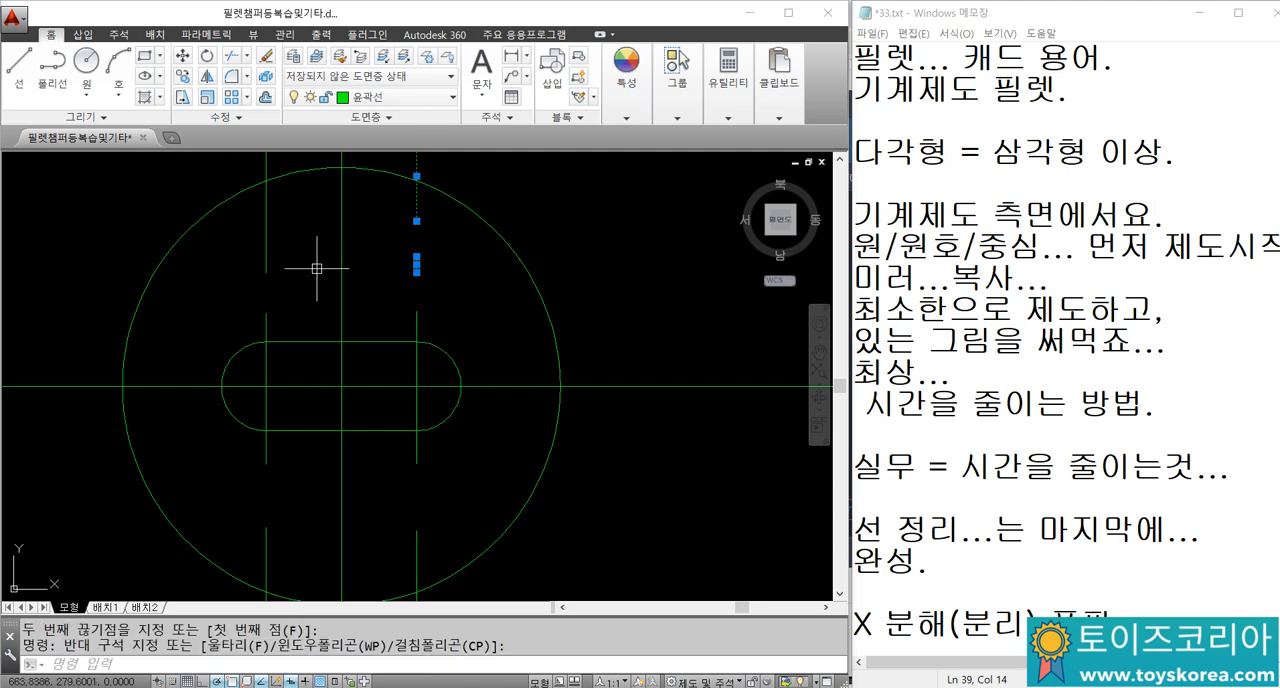
text(E)
key(Return)
click(298, 282)
click(264, 246)
text(E)
key(Return)
click(266, 530)
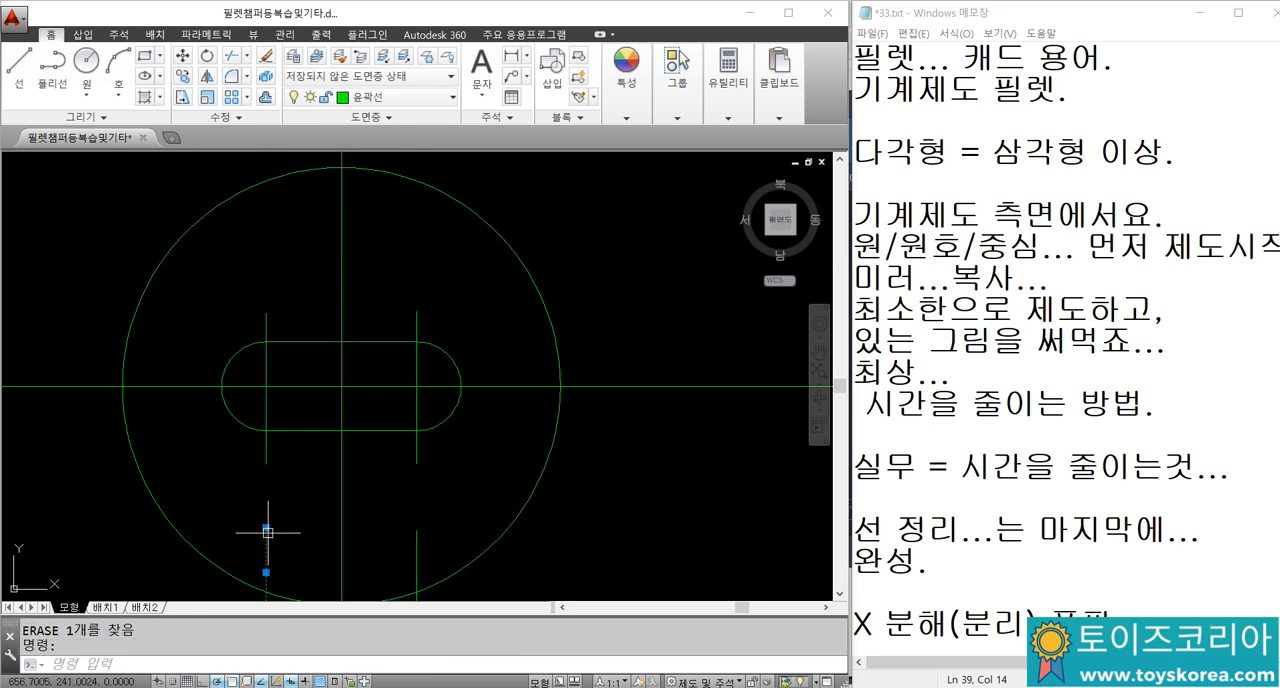
text(E)
key(Return)
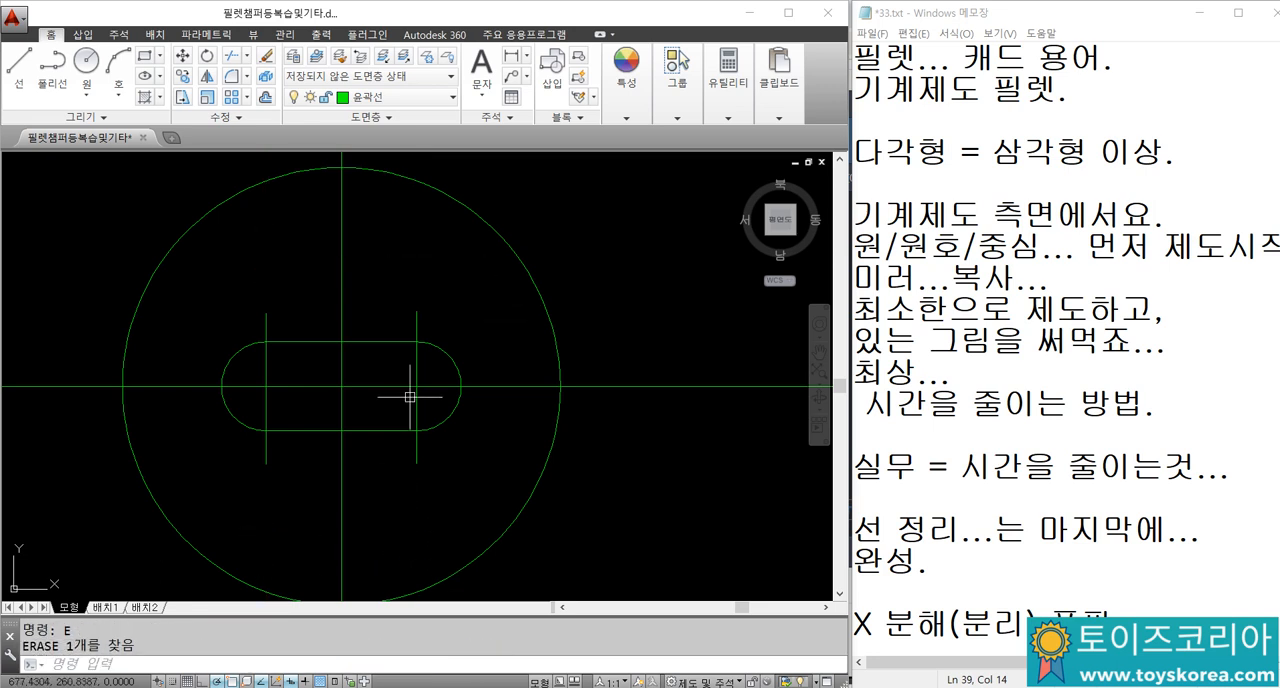
Step: Examine the slot's inclination in the dimensioned reference drawing above the new circle
scroll(423, 379, down, 2)
scroll(352, 350, up, 2)
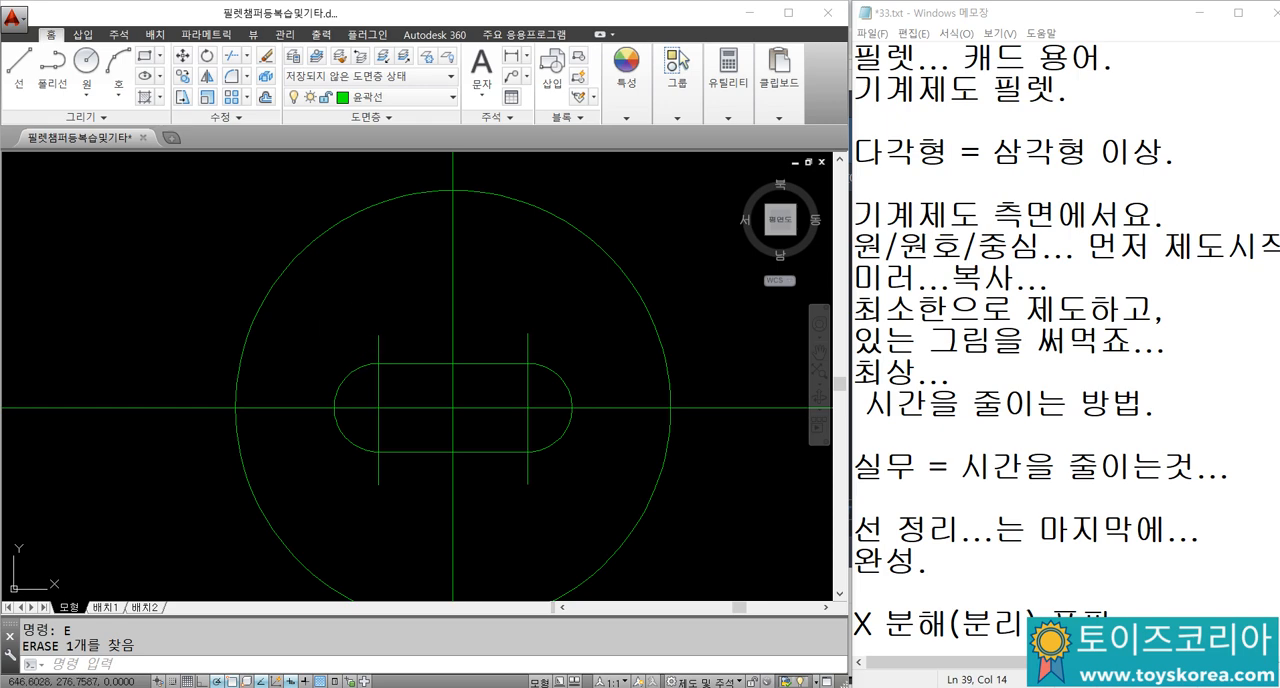
click(310, 308)
click(595, 517)
scroll(552, 450, down, 2)
middle_drag(485, 171, 369, 441)
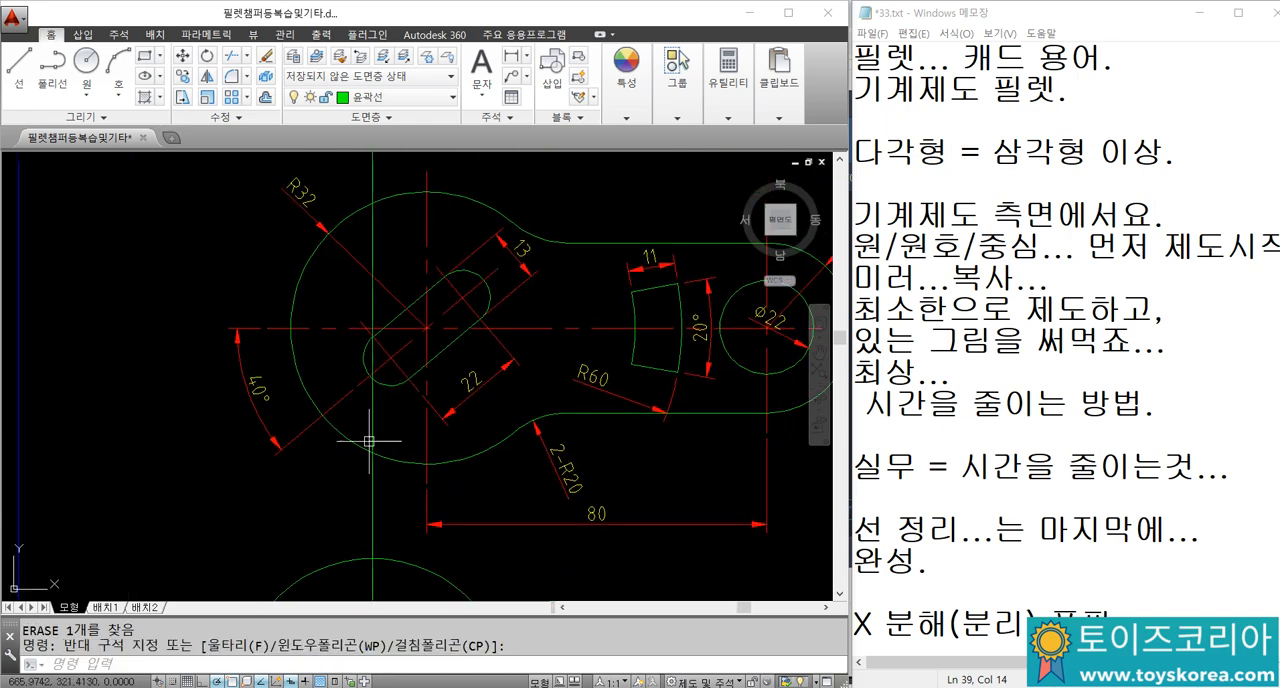
scroll(268, 355, down, 2)
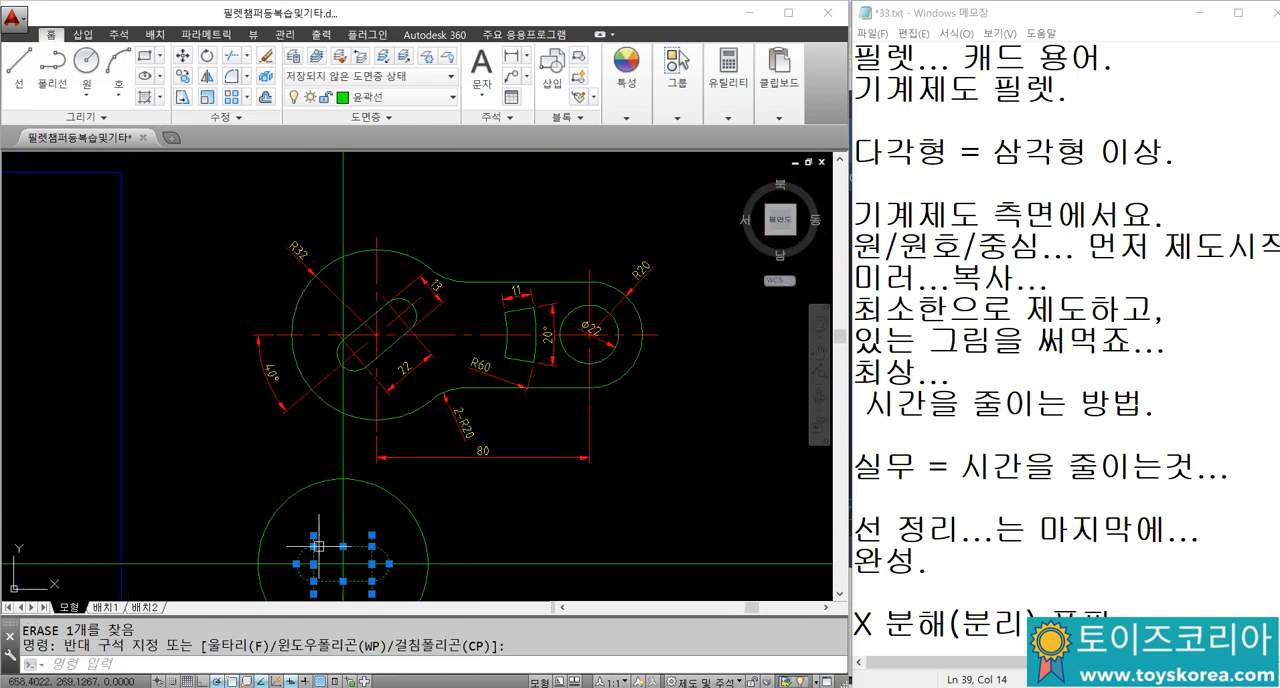
key(Escape)
Step: Rotate the slot and its two short centre lines by 40 degrees about the large circle's centre
middle_drag(317, 578, 323, 405)
scroll(322, 415, up, 2)
text(RO)
key(Return)
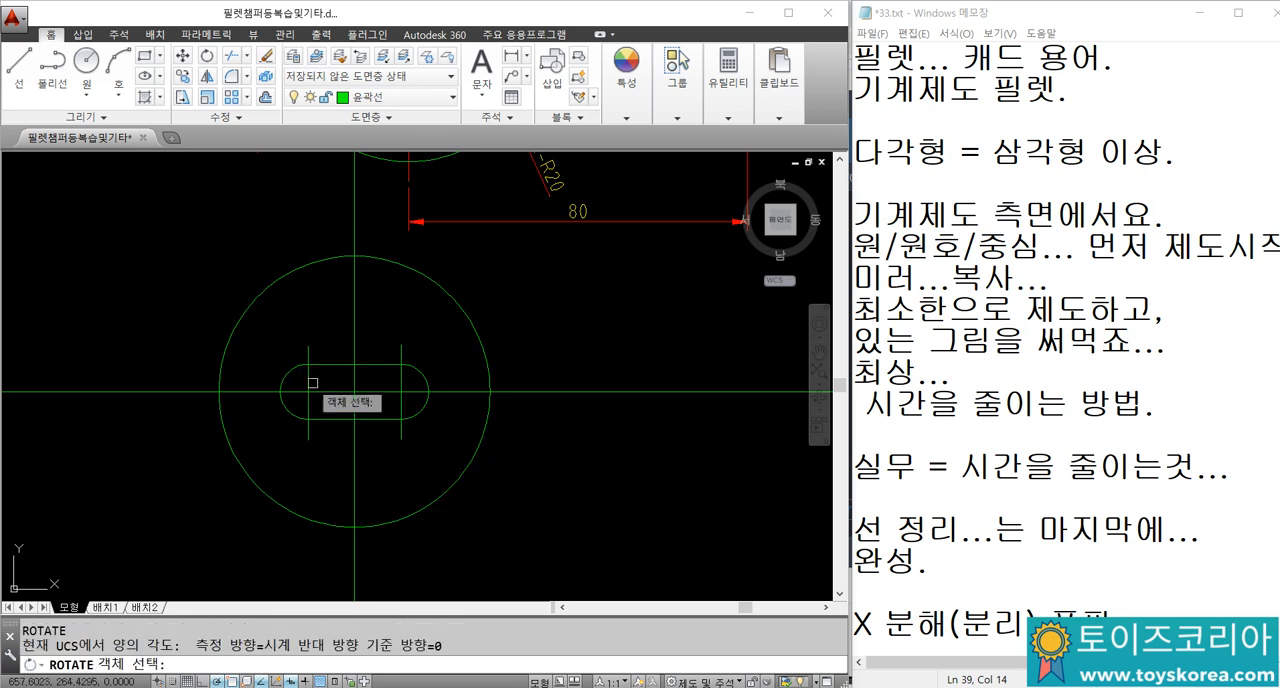
click(262, 324)
click(439, 456)
key(Return)
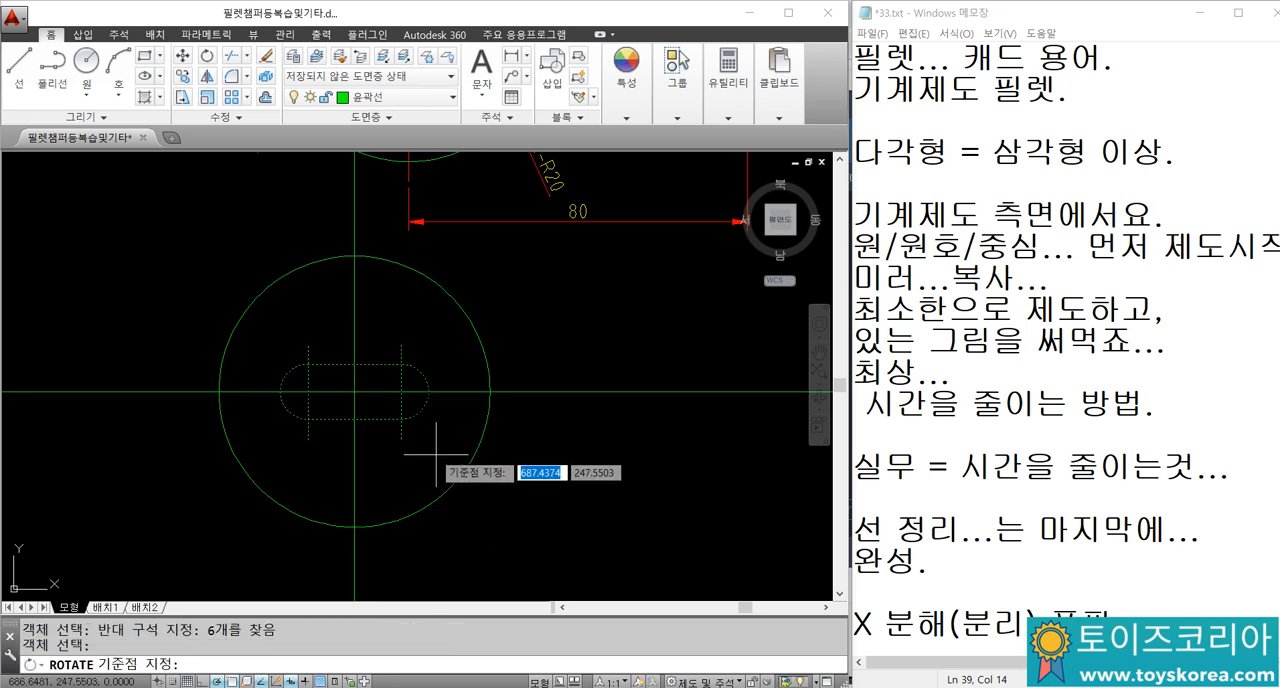
scroll(334, 416, up, 2)
click(366, 379)
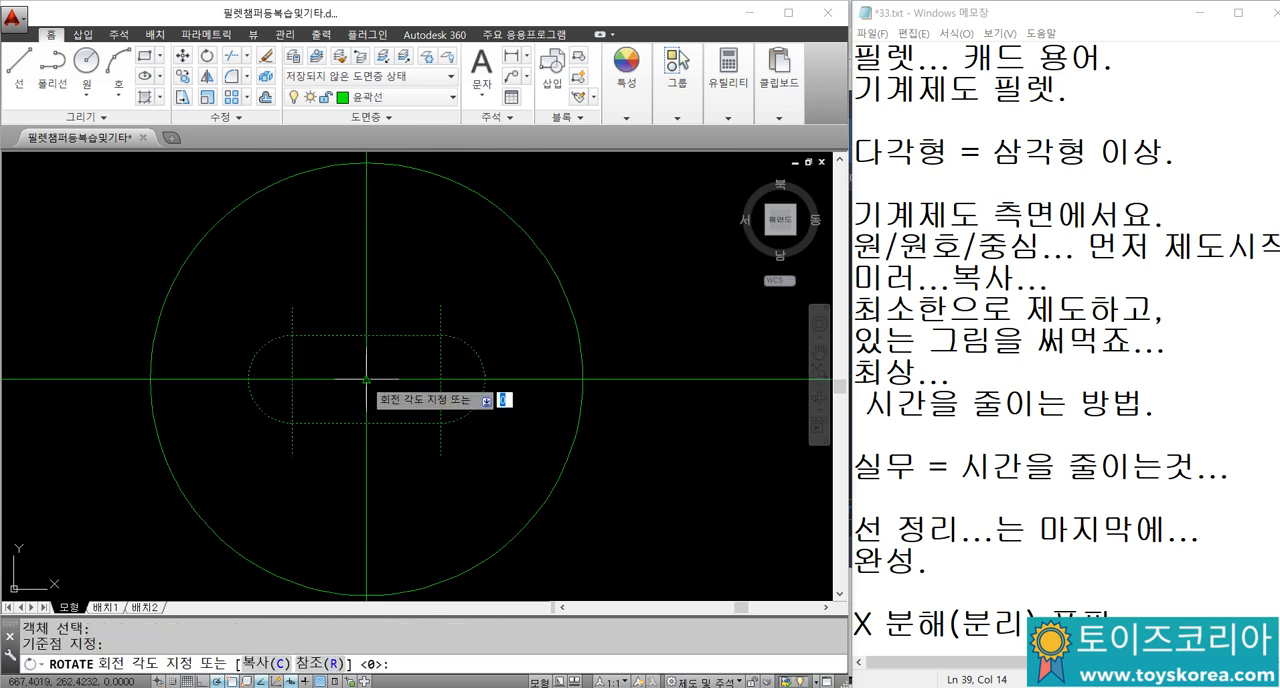
text(4)
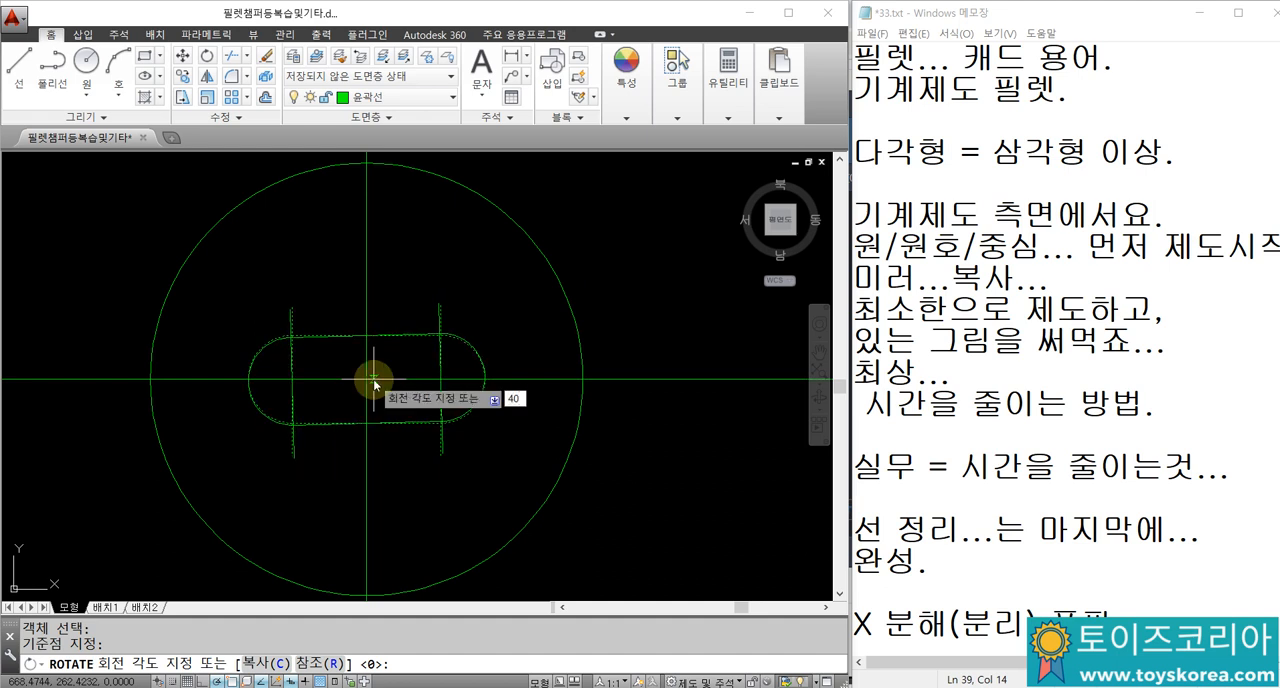
text(0)
key(Return)
click(393, 385)
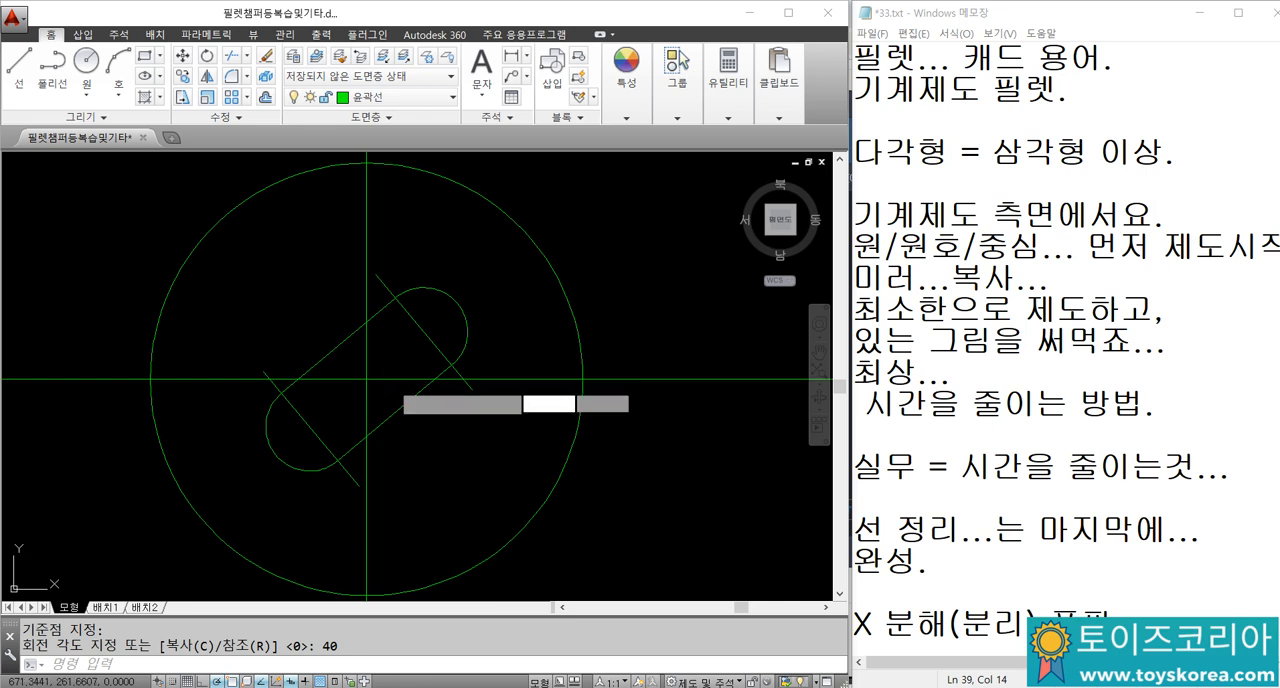
click(383, 373)
key(Escape)
click(394, 381)
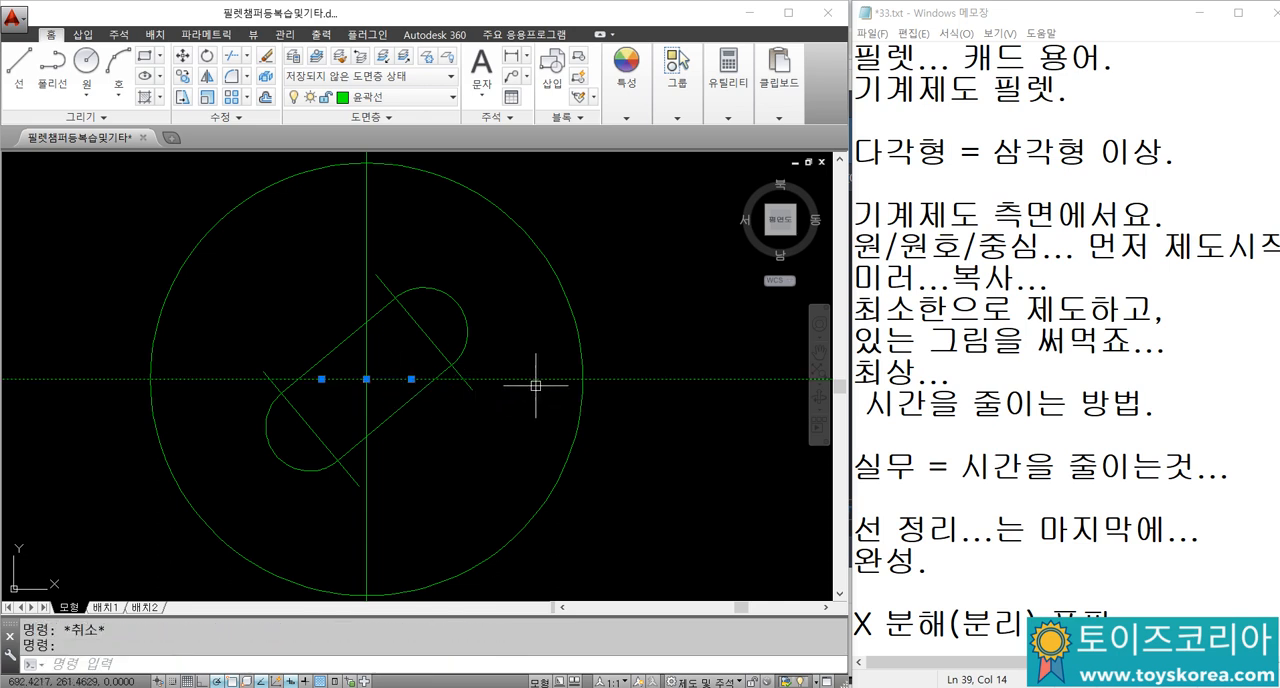
key(Escape)
key(Escape)
Step: Rotate a copy of the horizontal construction line by 40 degrees about the large circle's centre
text(ro)
key(Return)
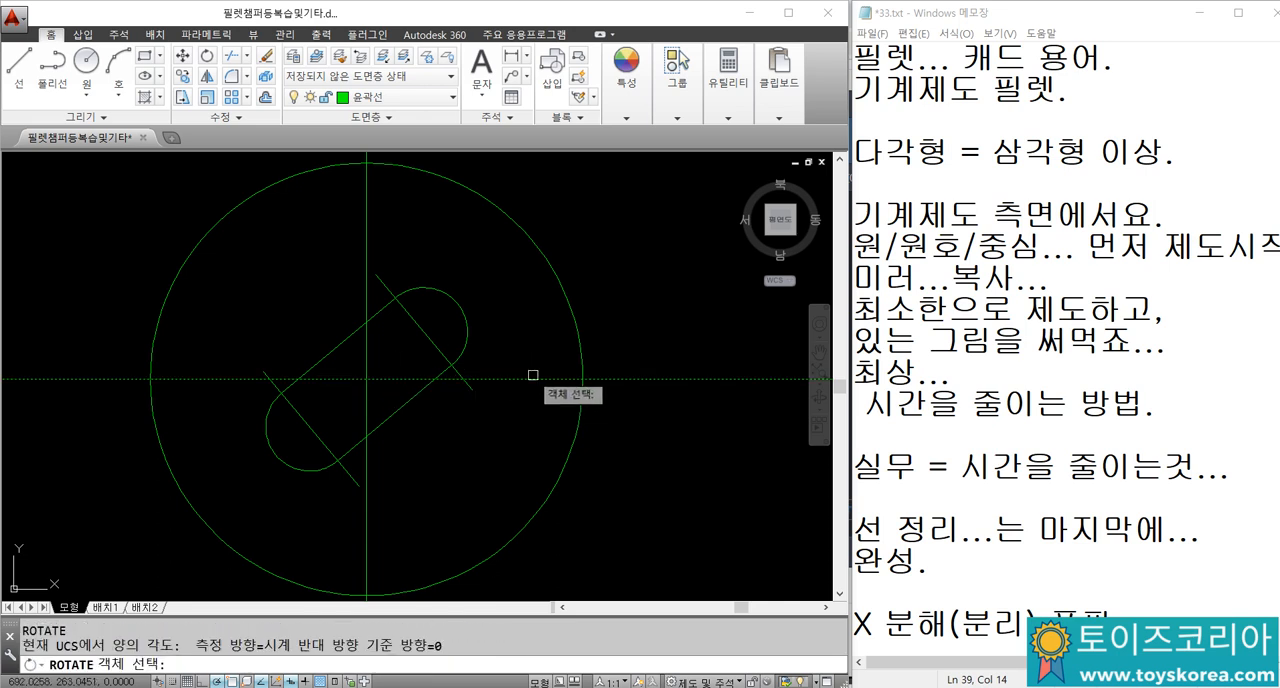
click(533, 377)
key(Return)
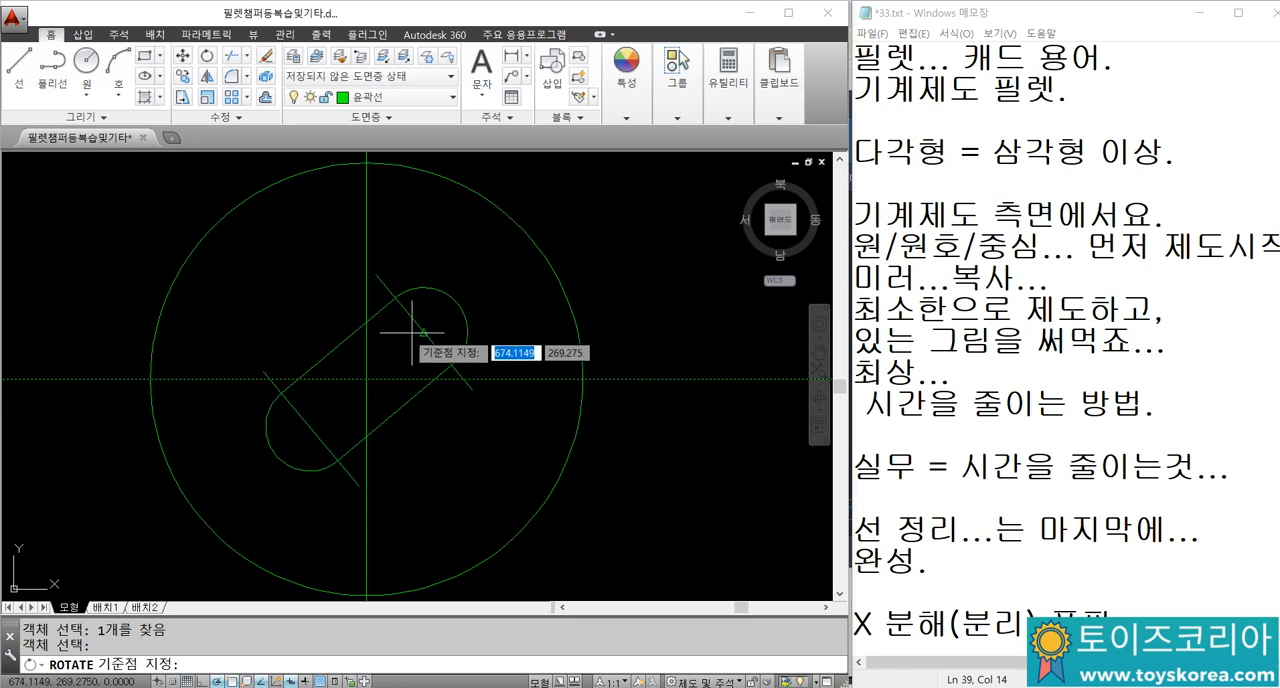
click(366, 379)
text(c)
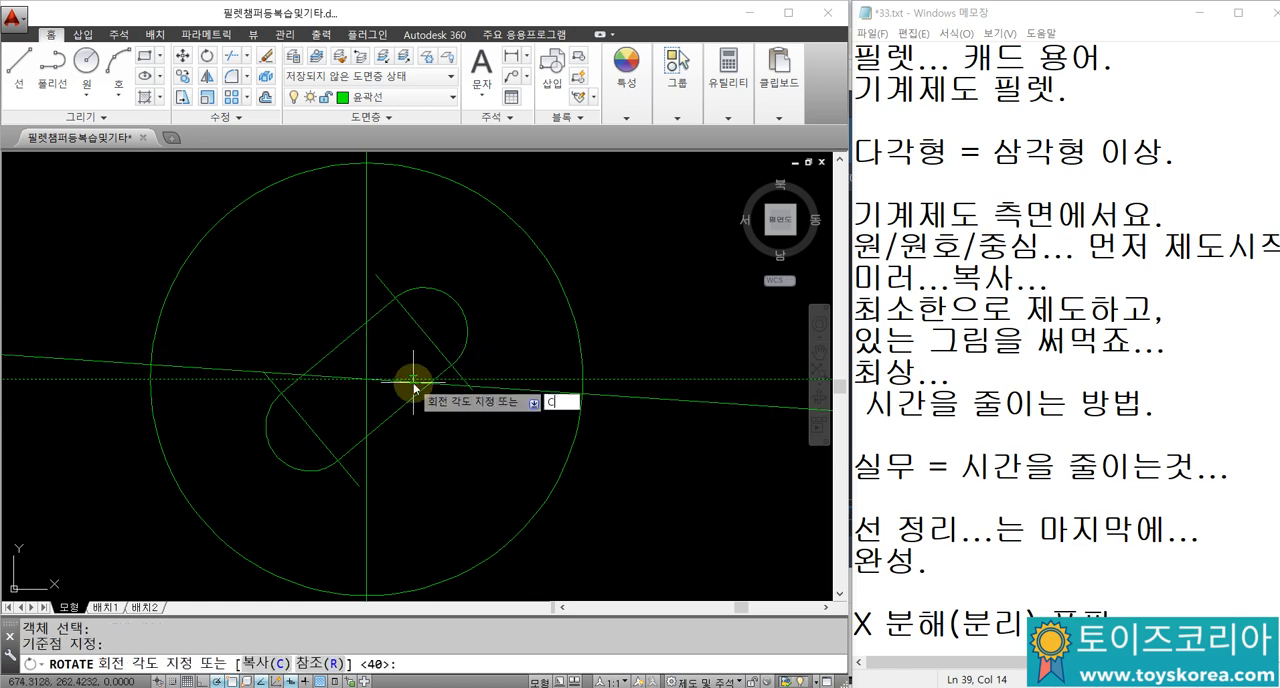
key(Return)
text(40)
key(Return)
key(Escape)
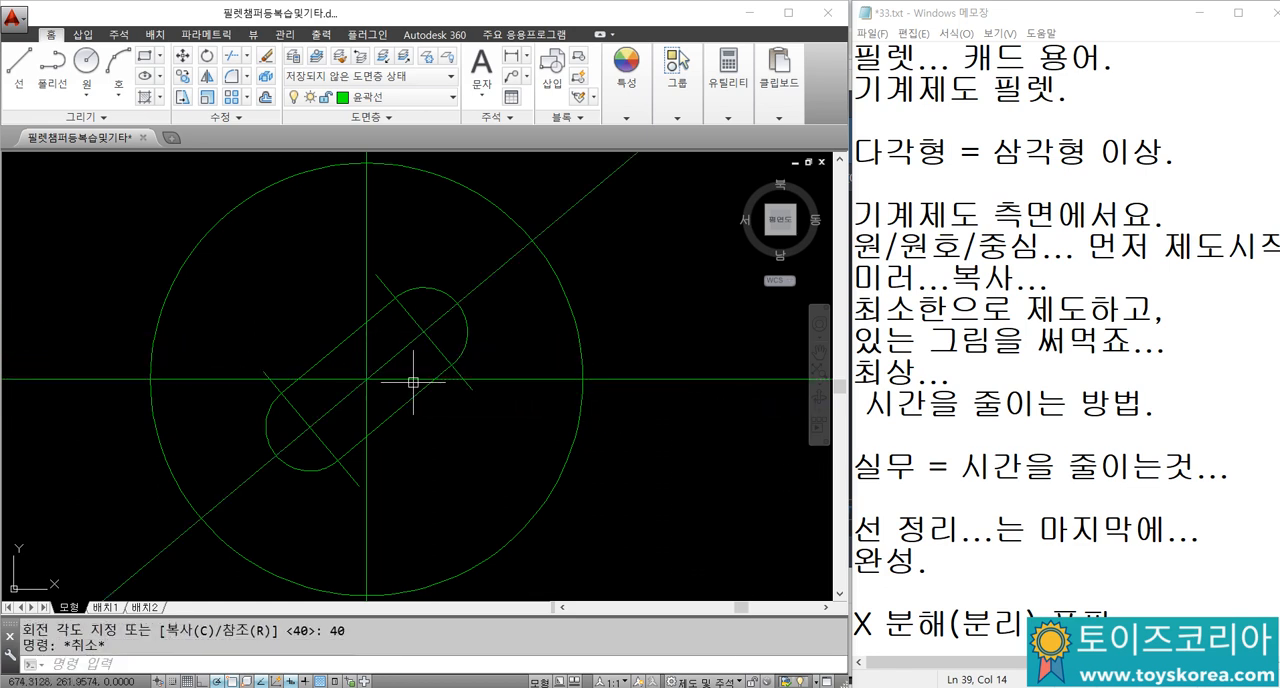
Step: Break the inclined construction line just outside both ends of the slot
scroll(413, 382, up, 2)
scroll(434, 346, down, 2)
text(br)
key(Return)
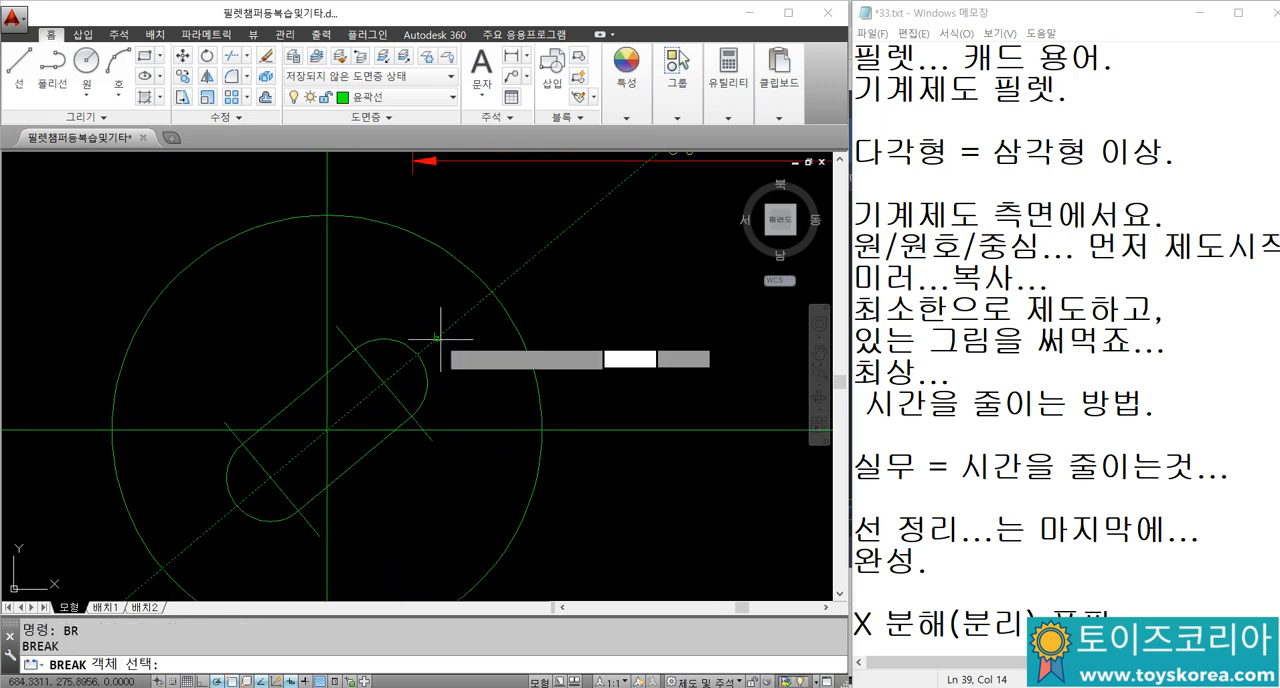
click(437, 338)
click(594, 277)
key(Escape)
key(Return)
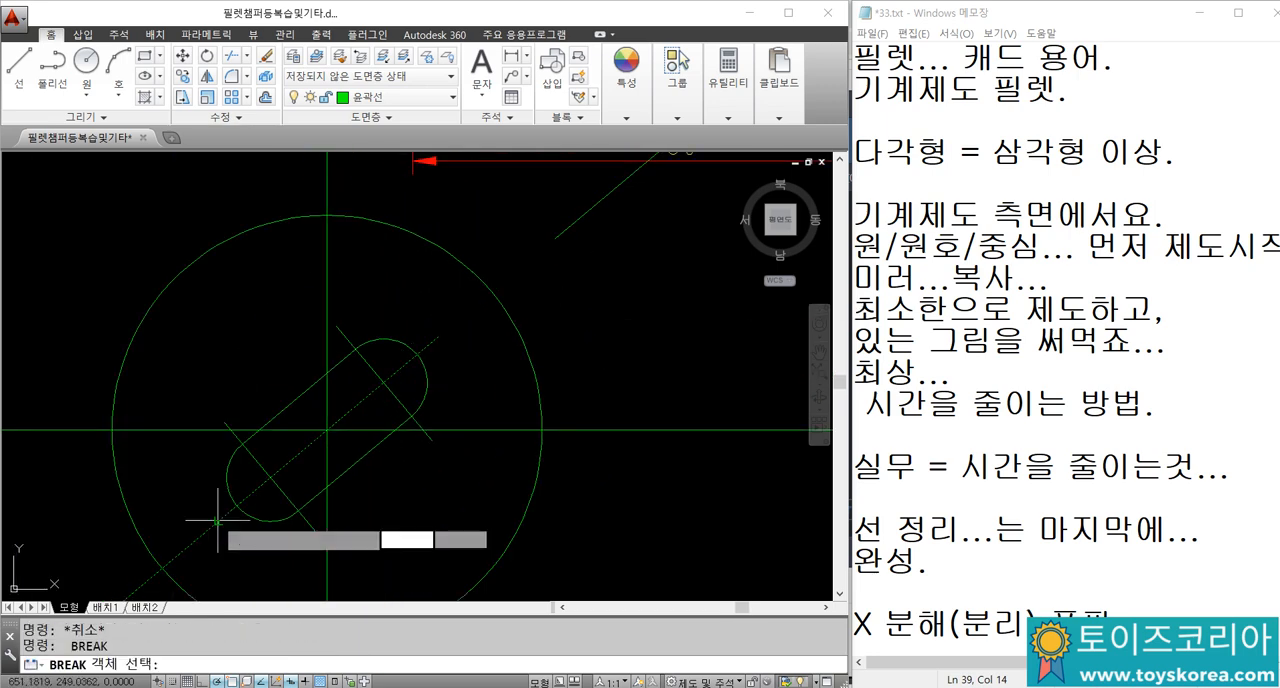
click(218, 520)
click(180, 552)
Step: Erase the two outer remnants of the inclined line, leaving a short centre line through the slot
middle_drag(172, 550, 314, 467)
text(e)
key(space)
middle_drag(486, 459, 338, 578)
click(650, 288)
click(521, 233)
key(space)
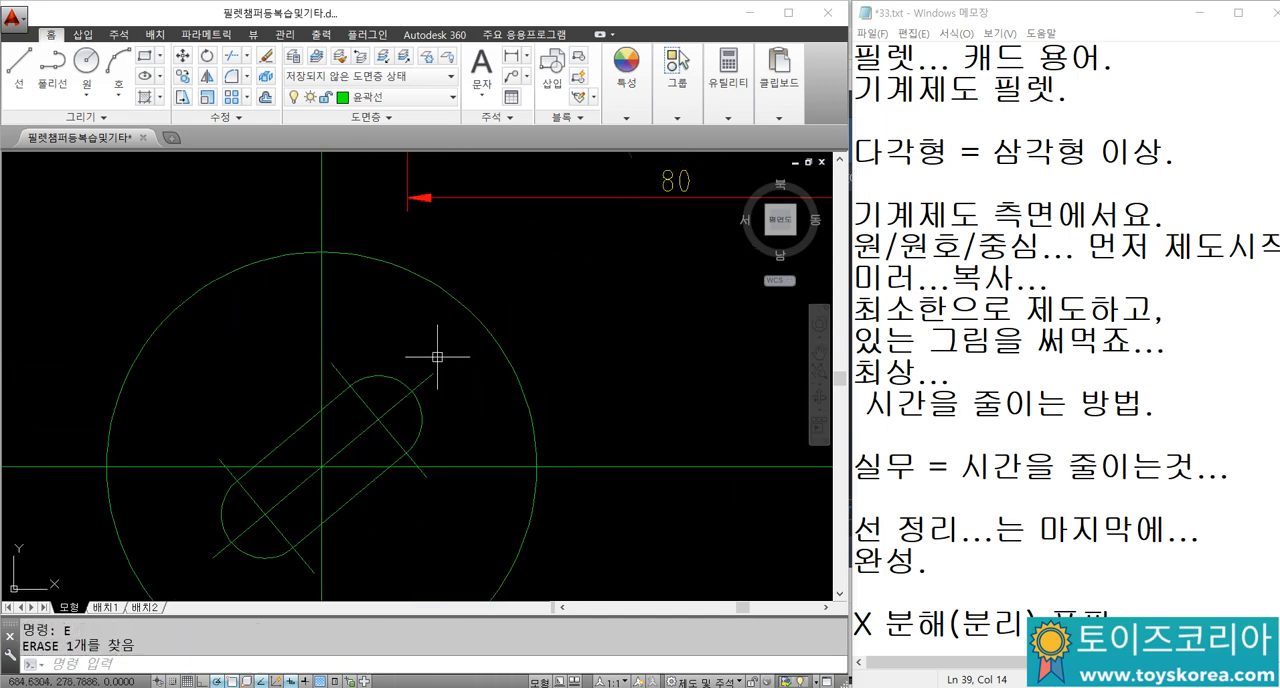
scroll(450, 351, up, 2)
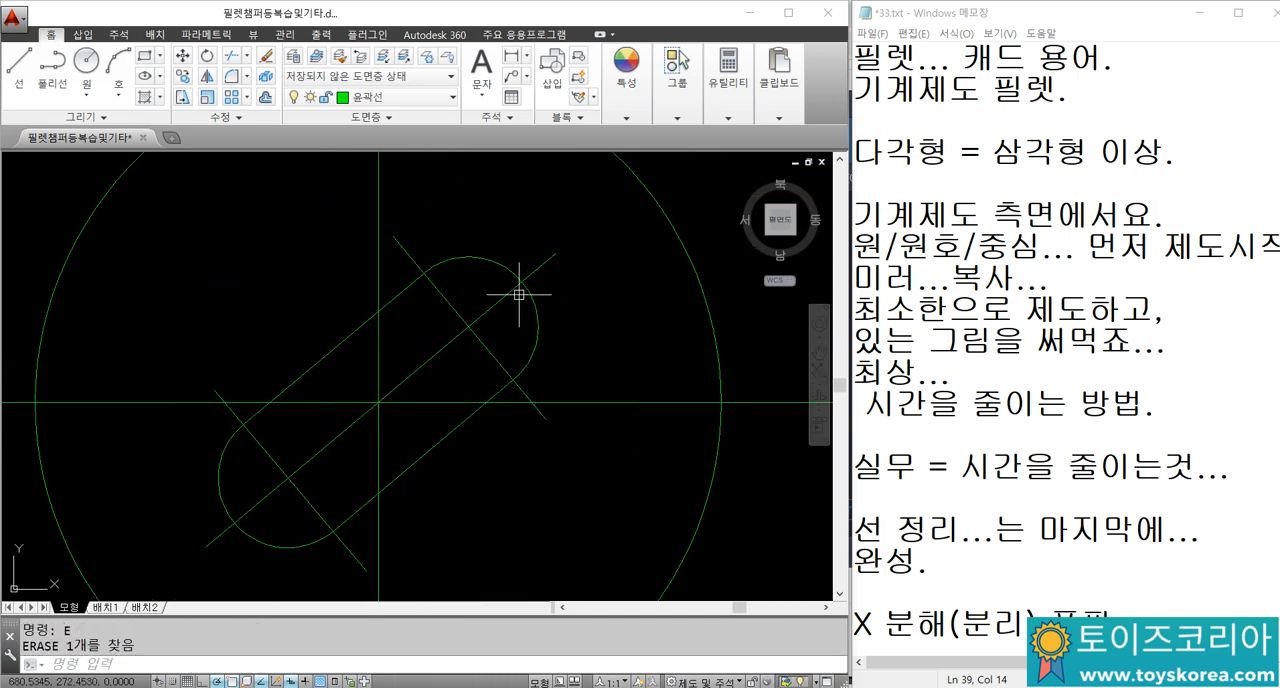
Step: Trim the slot's inclined centre line and both short cross centre lines back to the slot's two end arcs
text(tr)
key(space)
key(space)
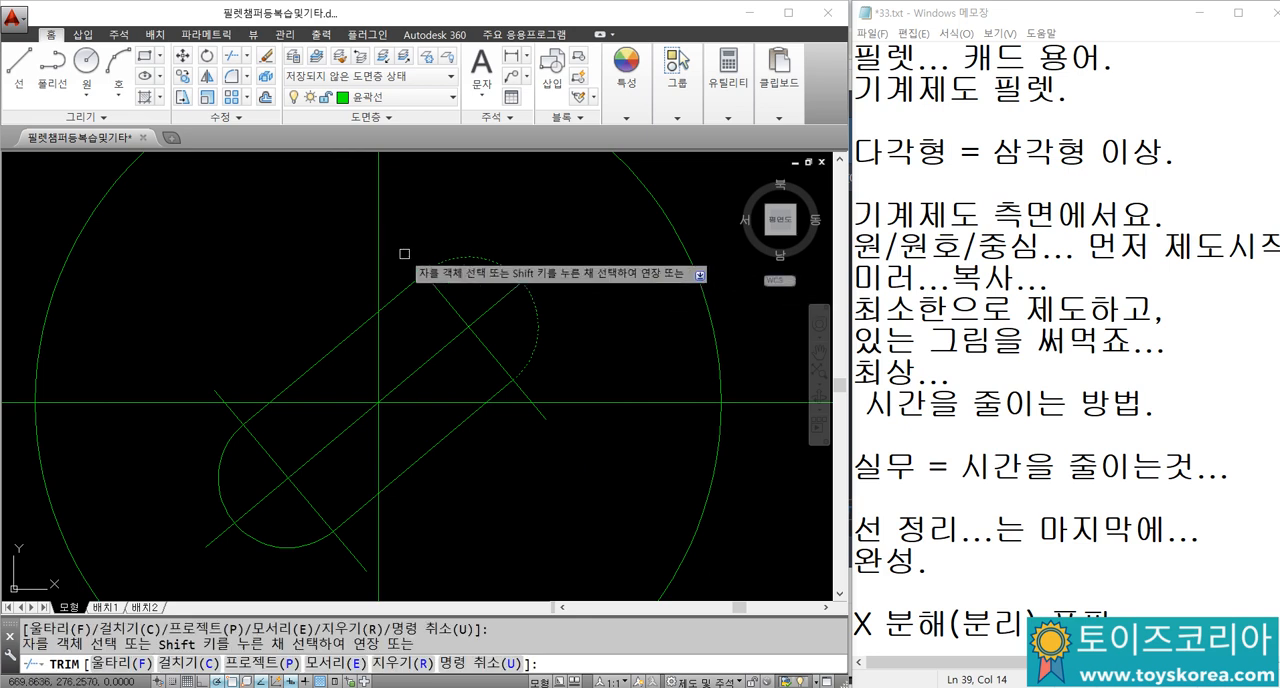
click(541, 410)
key(space)
key(space)
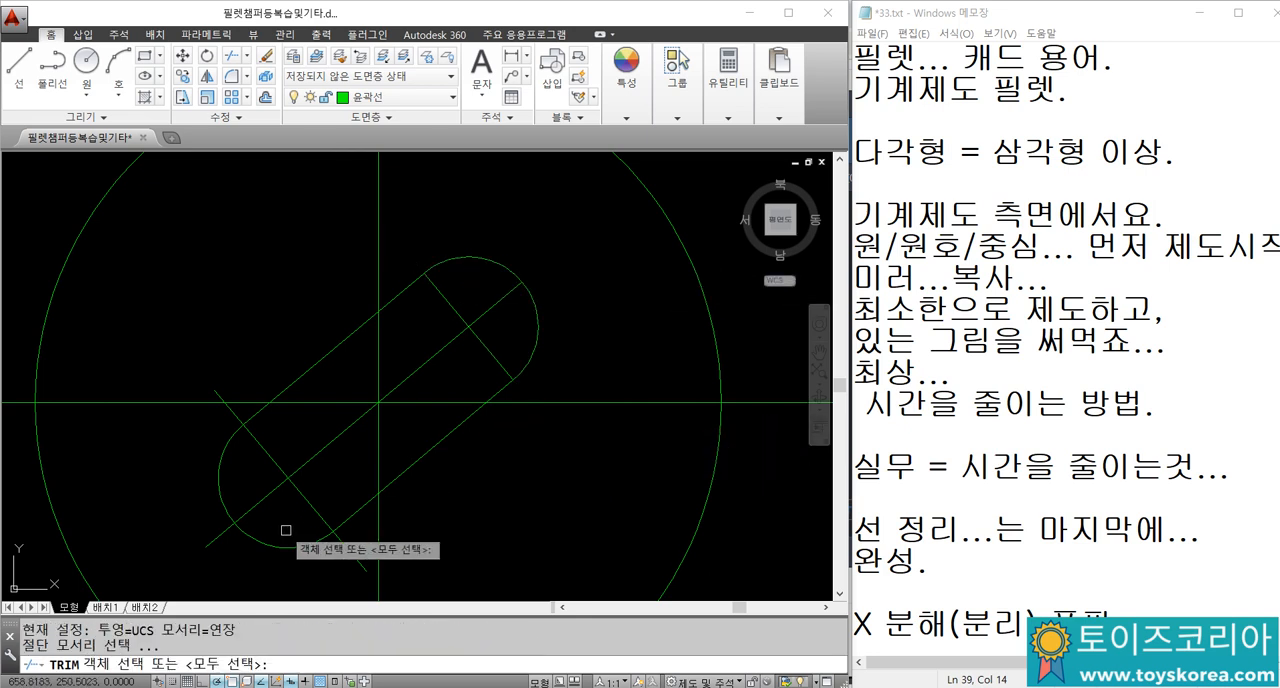
click(294, 547)
key(space)
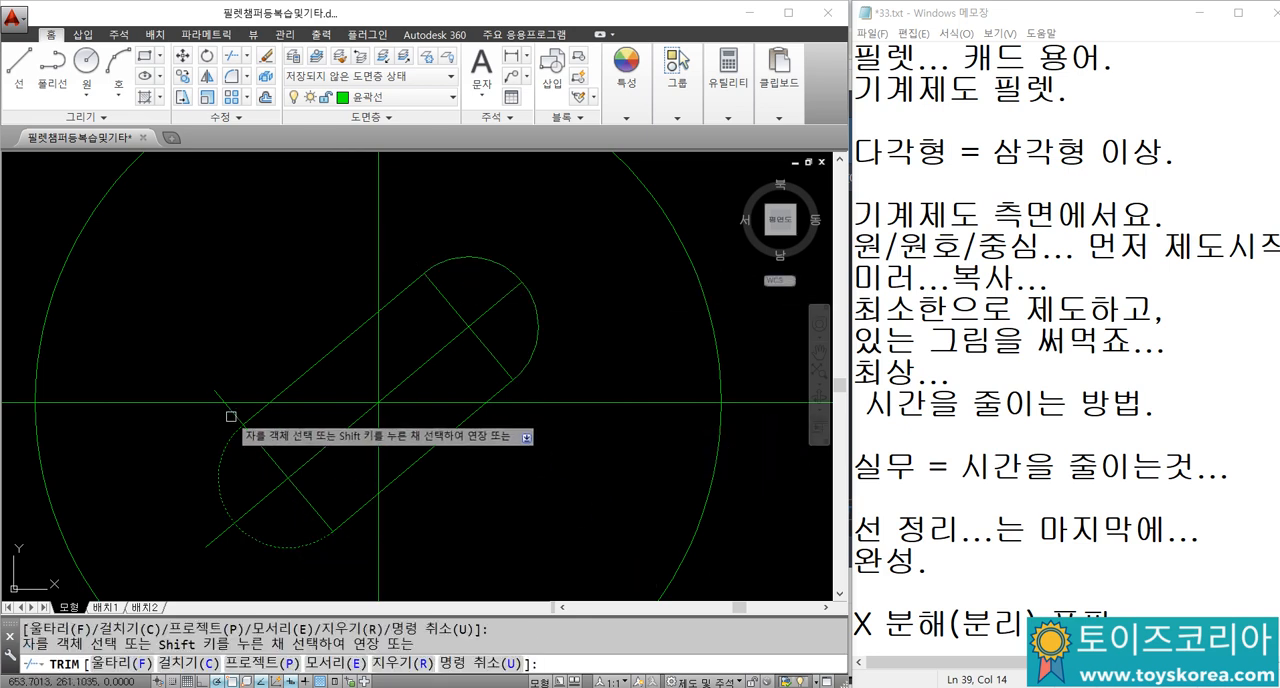
click(219, 533)
key(Escape)
Step: Move the slot's three trimmed centre lines to the 중심선 layer
click(311, 486)
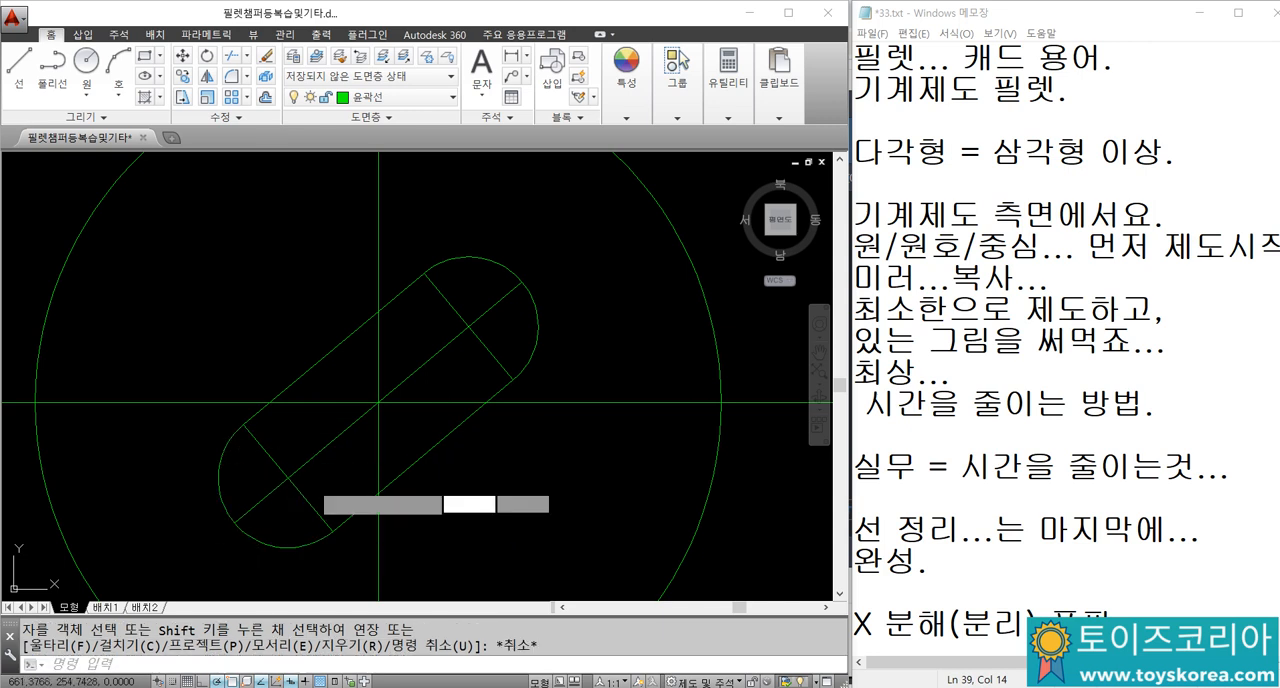
click(254, 454)
click(475, 301)
click(467, 355)
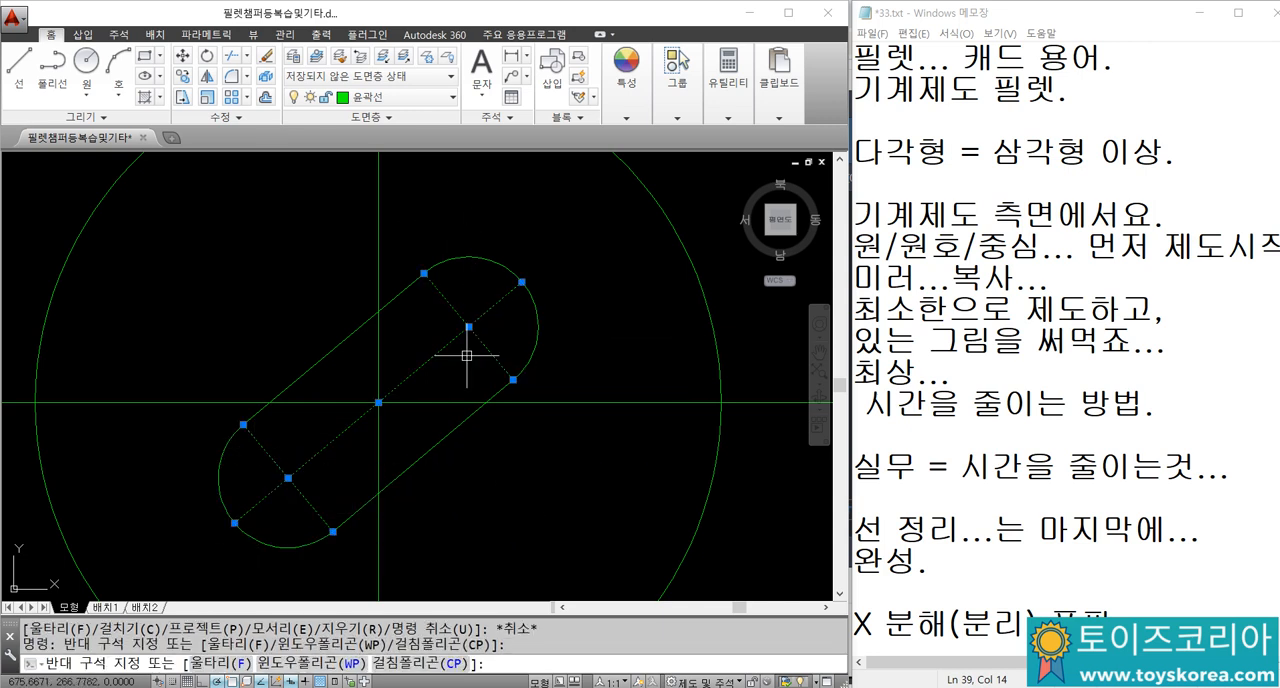
click(428, 97)
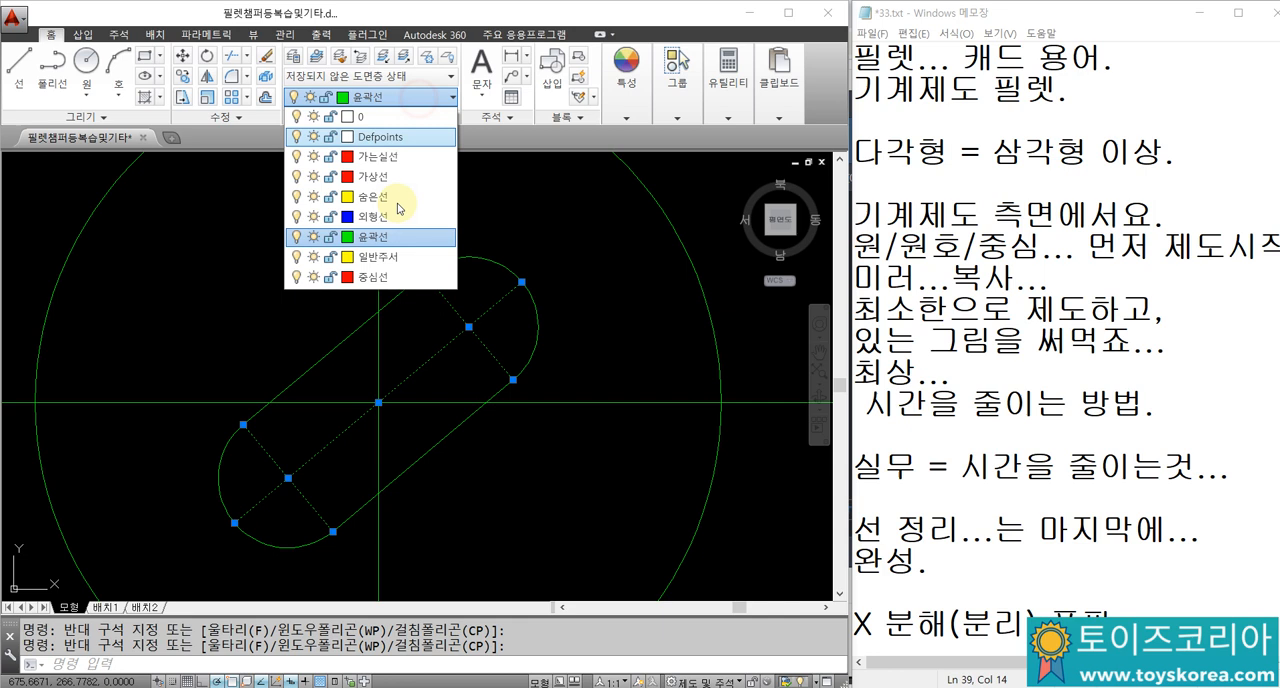
click(383, 278)
key(Escape)
key(Escape)
middle_drag(423, 347, 458, 297)
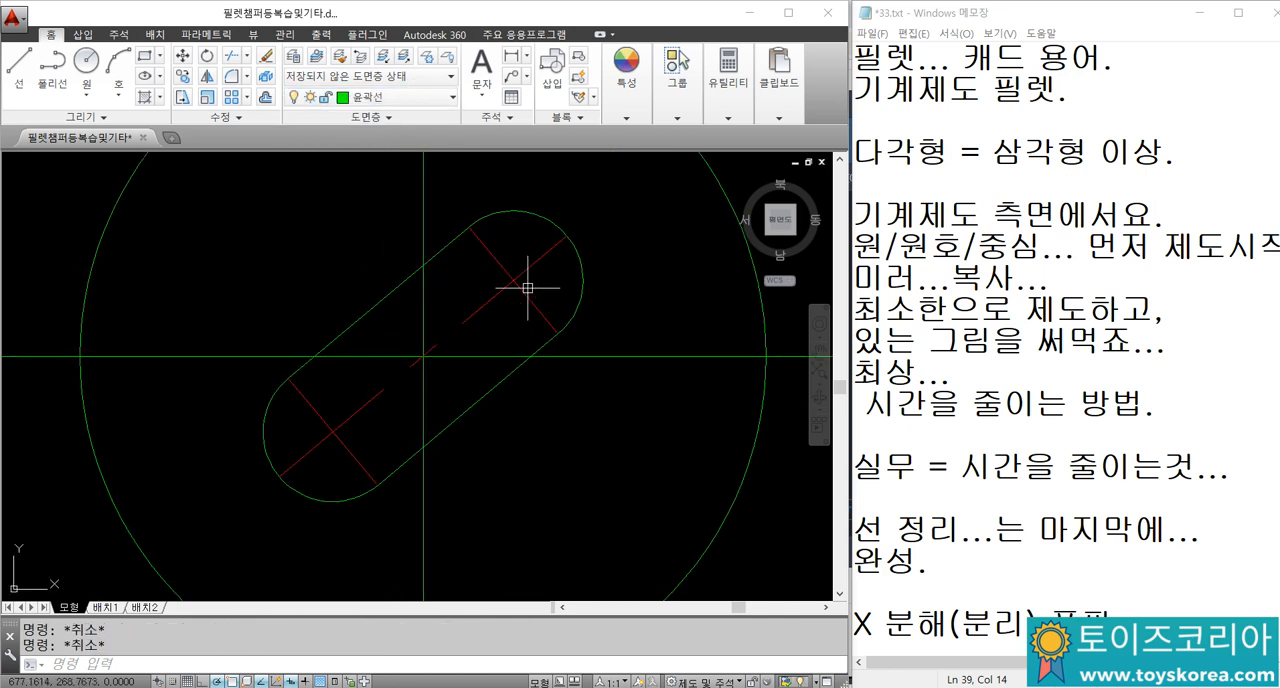
middle_drag(487, 210, 487, 217)
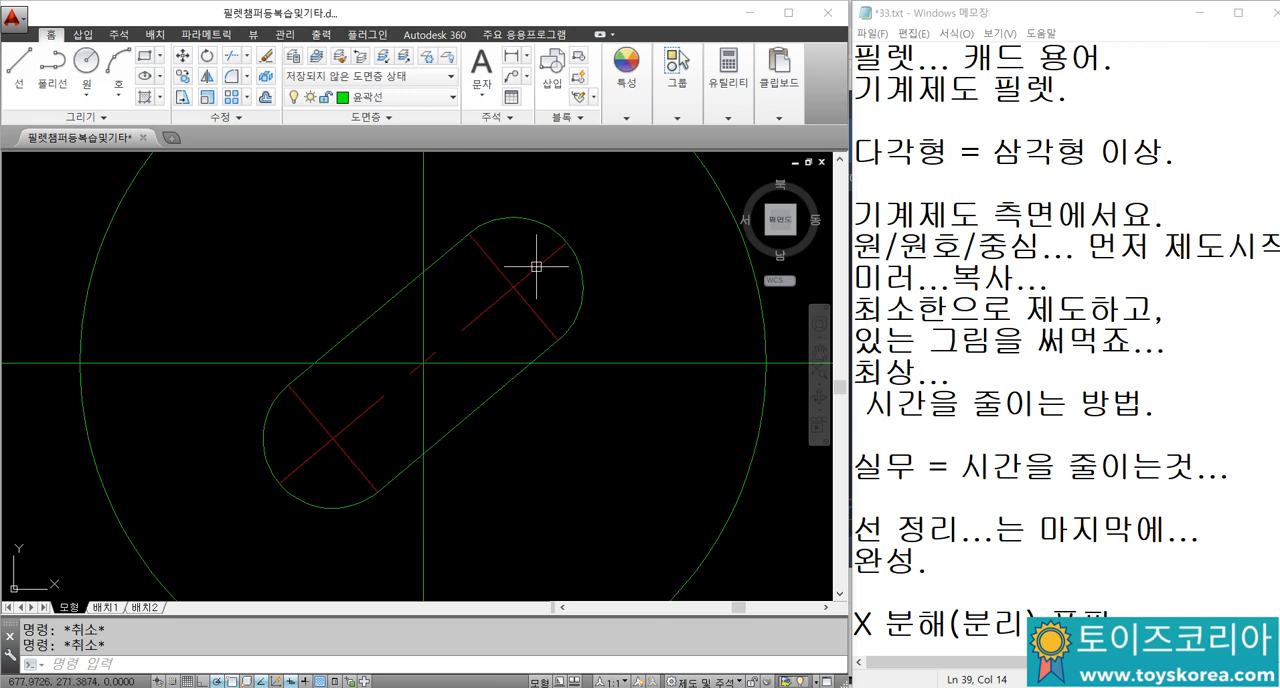
Step: Undo the layer change and the trimming of the slot's centre lines
key(ctrl+z)
key(ctrl+z)
key(ctrl+z)
key(ctrl+z)
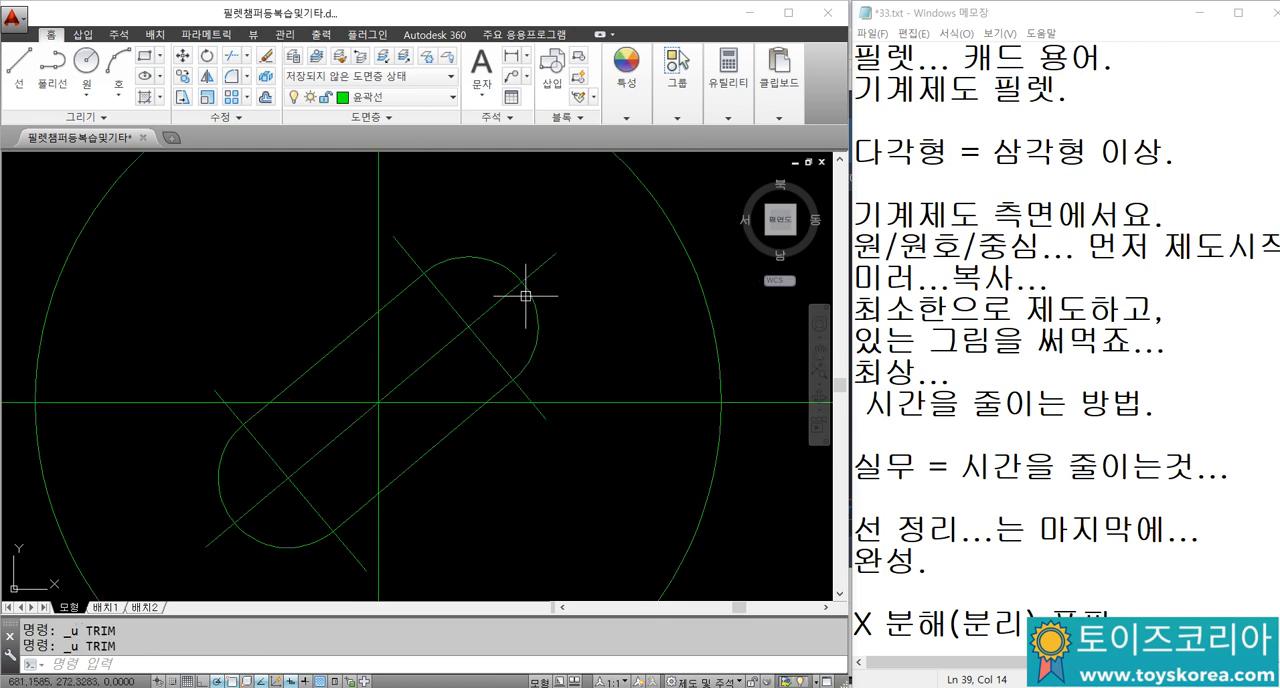
text(DIM)
text(LI)
key(Return)
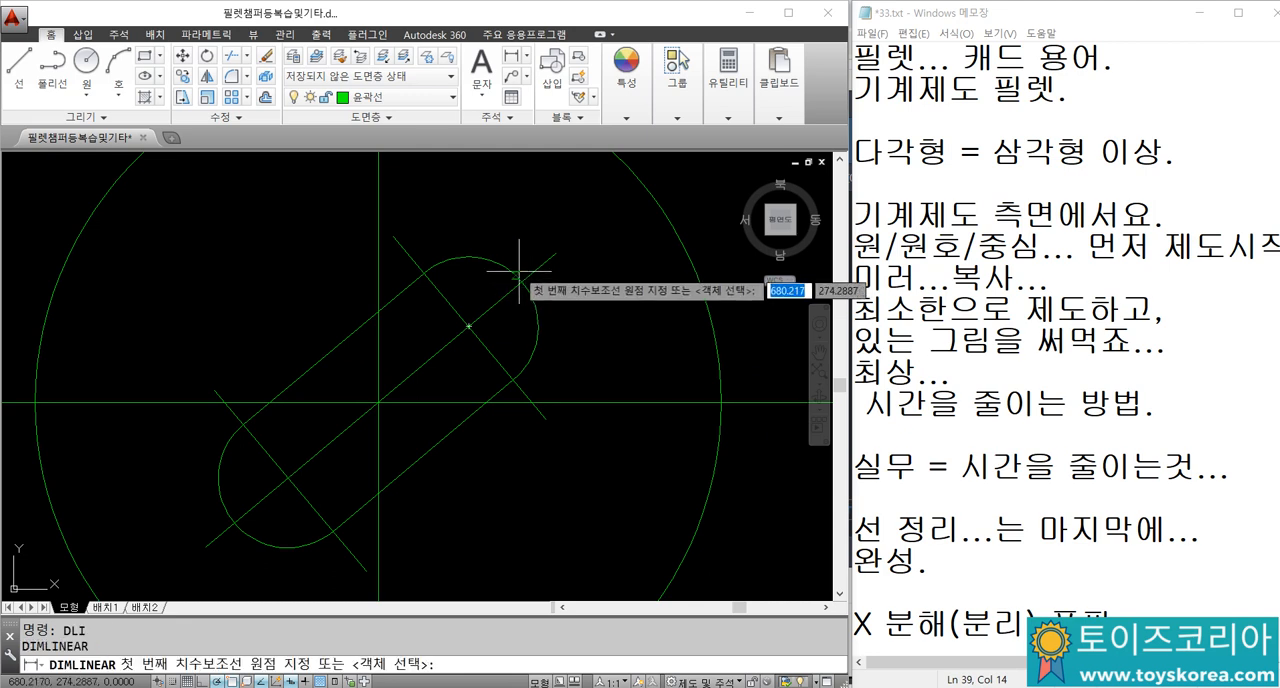
click(555, 253)
click(522, 283)
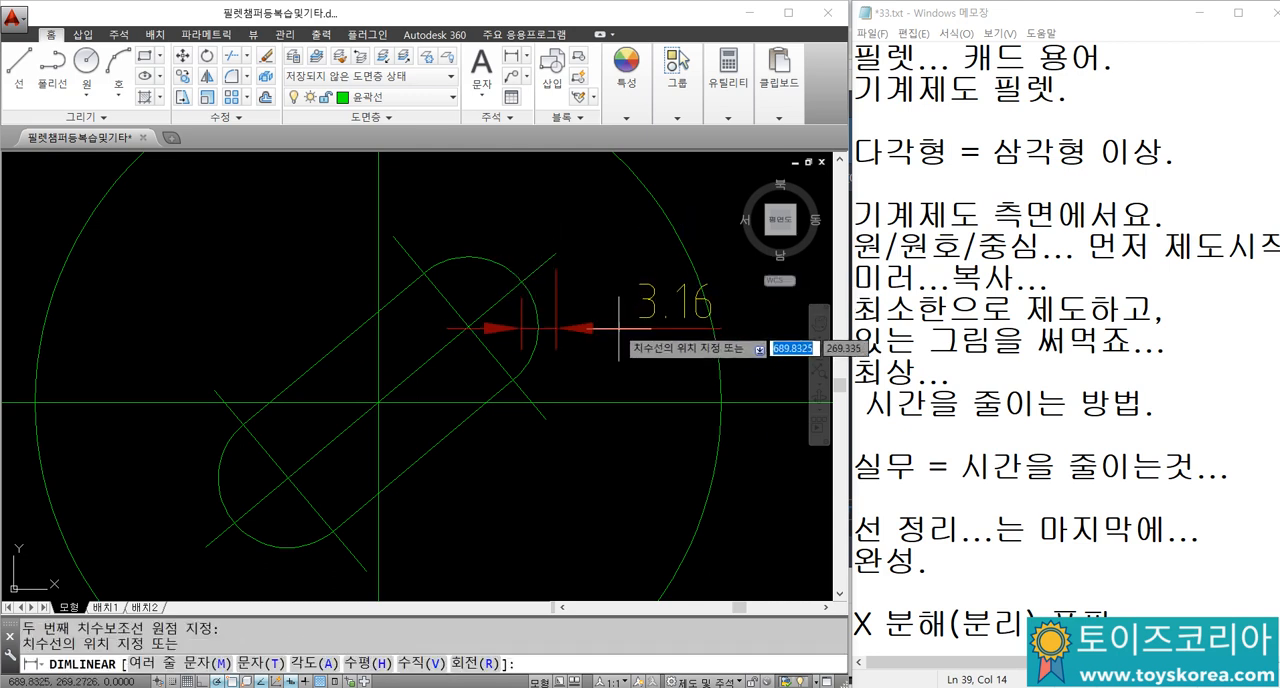
key(Escape)
key(Escape)
Step: Measure the inclined centre line's overhang beyond the slot's upper end with an aligned dimension, and erase that dimension
text(DIMA)
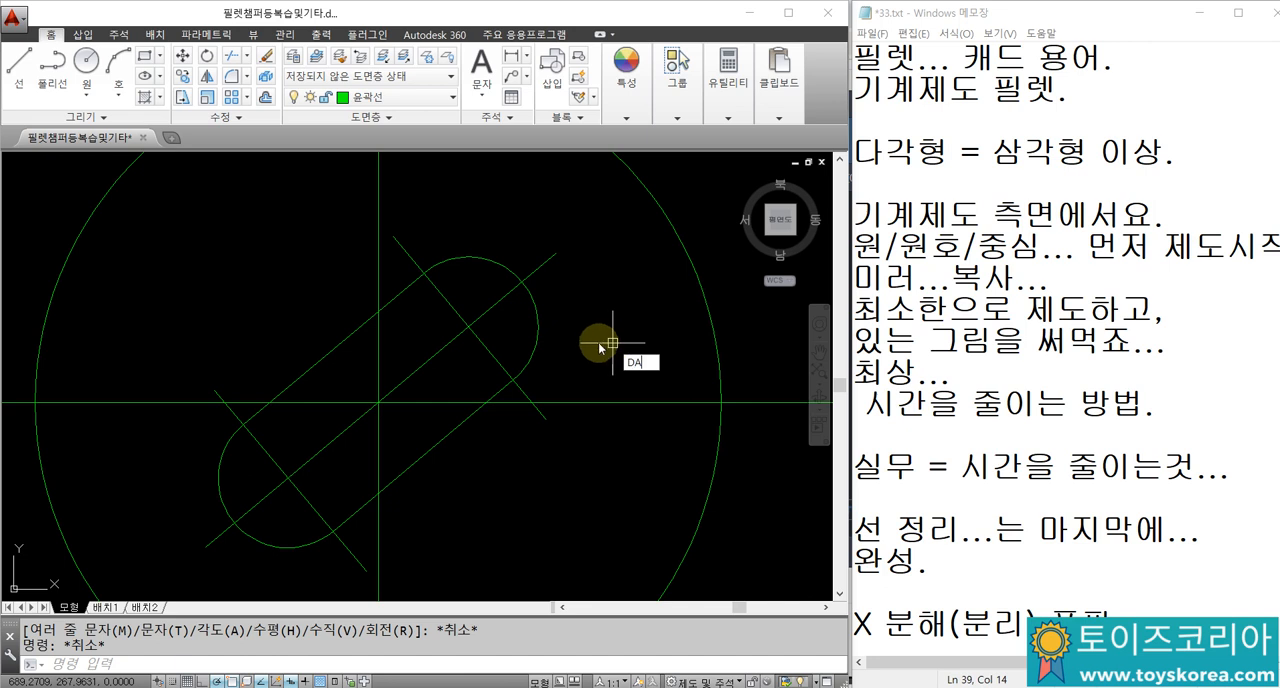
text(L)
key(Return)
click(524, 280)
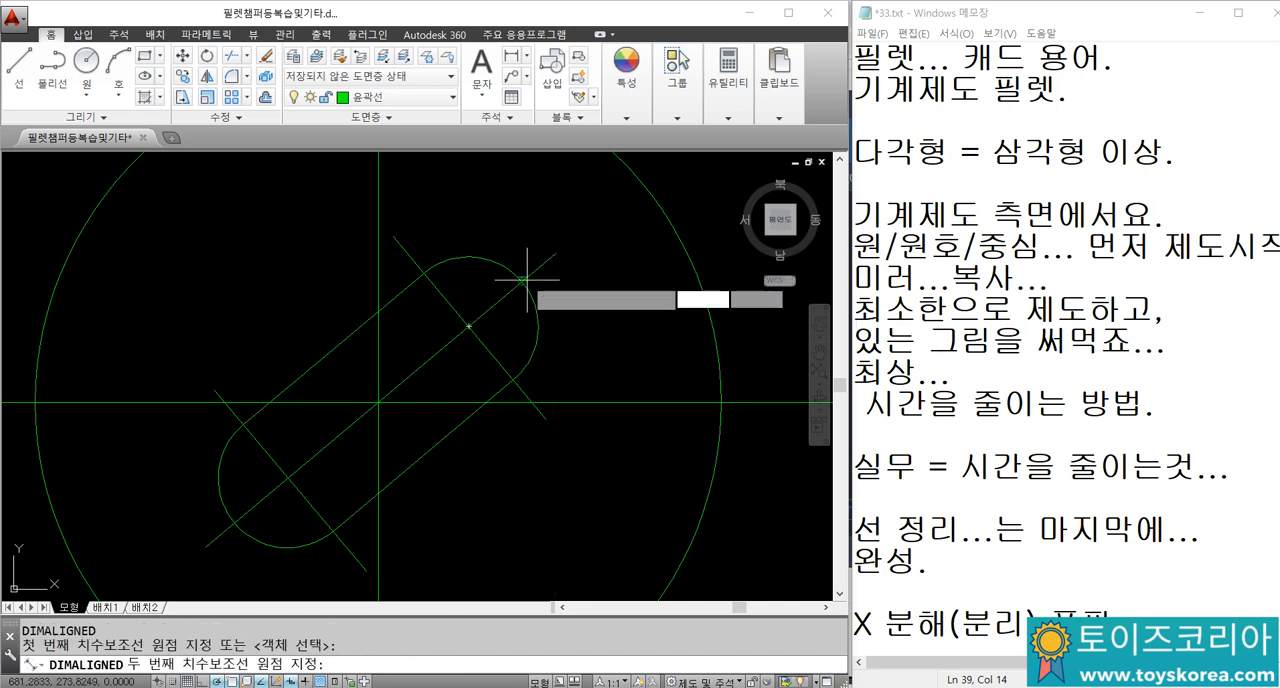
click(537, 305)
click(640, 345)
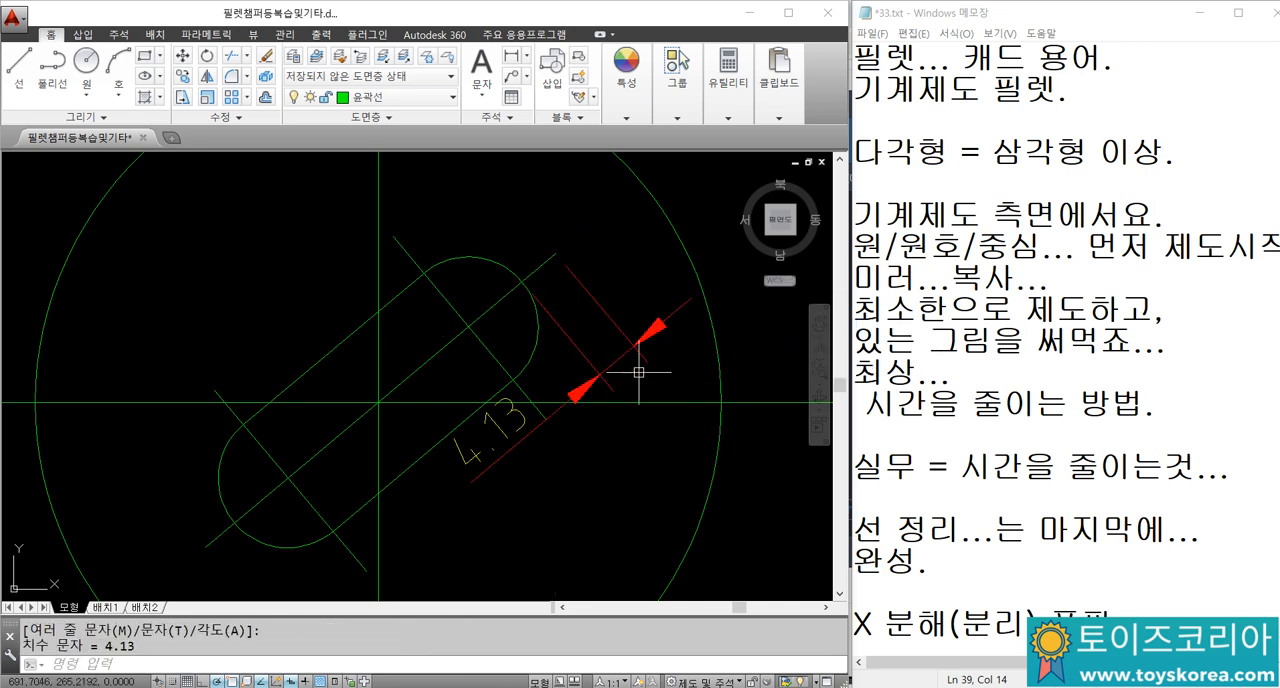
click(609, 320)
text(E)
key(Return)
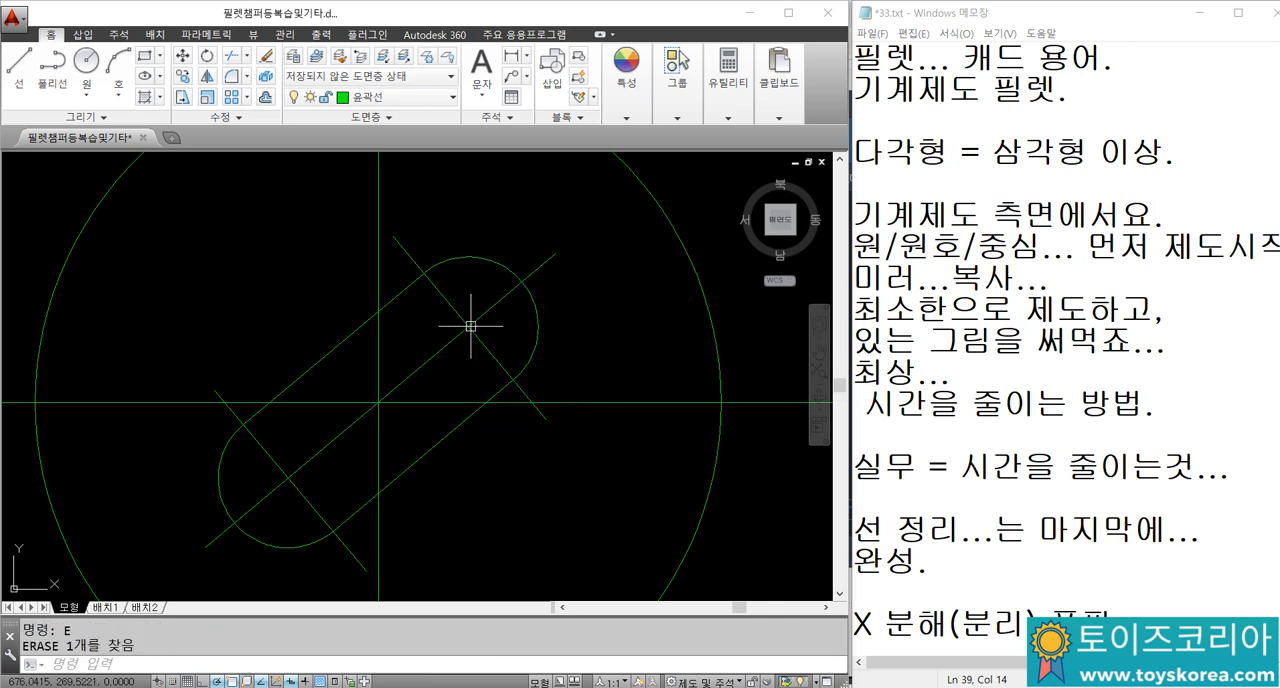
Step: Move the slot's inclined centre line and its two short cross lines to the 중심선 layer
click(440, 314)
click(294, 461)
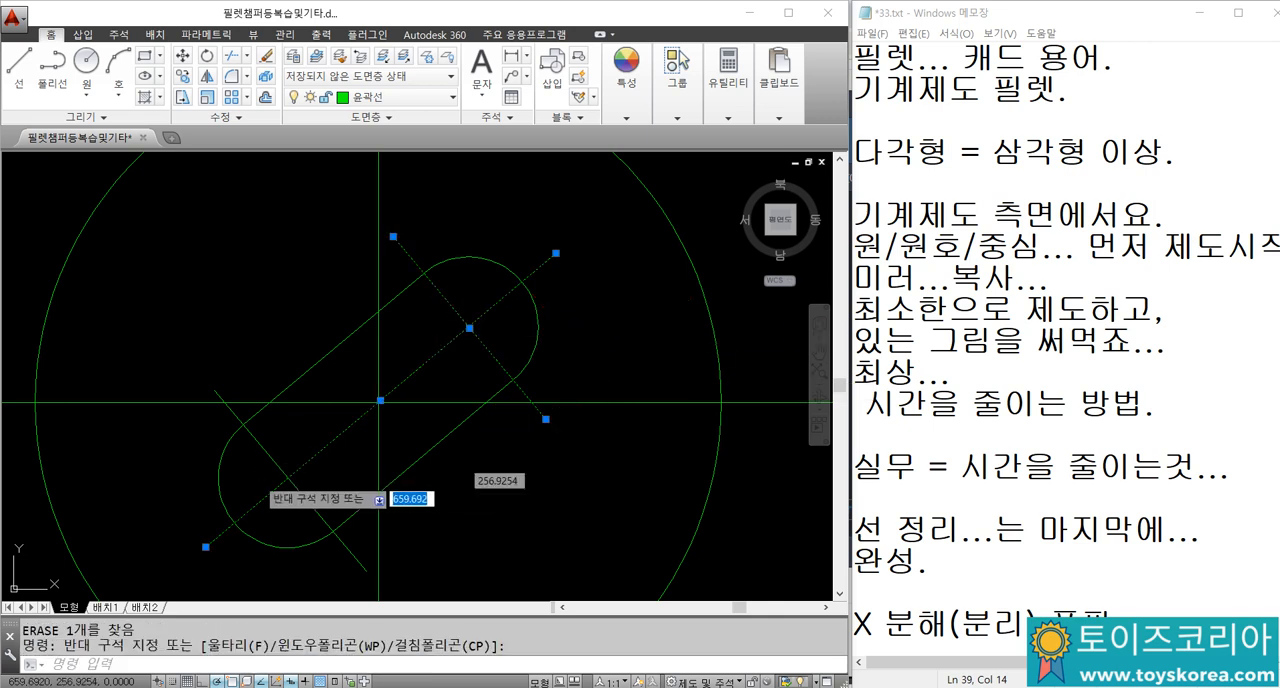
click(265, 483)
click(400, 97)
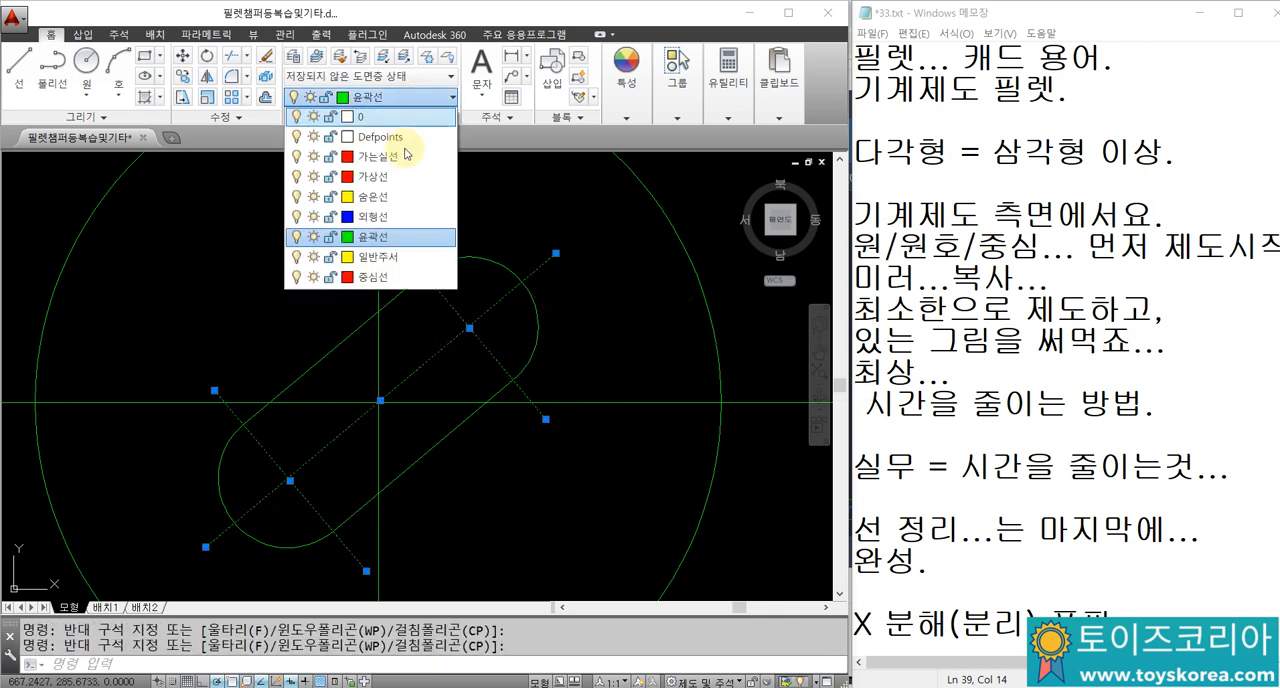
click(376, 279)
key(Escape)
key(Escape)
Step: Break off the inclined centre line's overhang just outside the slot's upper end arc
middle_drag(472, 260, 531, 236)
middle_drag(331, 333, 295, 337)
text(br)
key(Return)
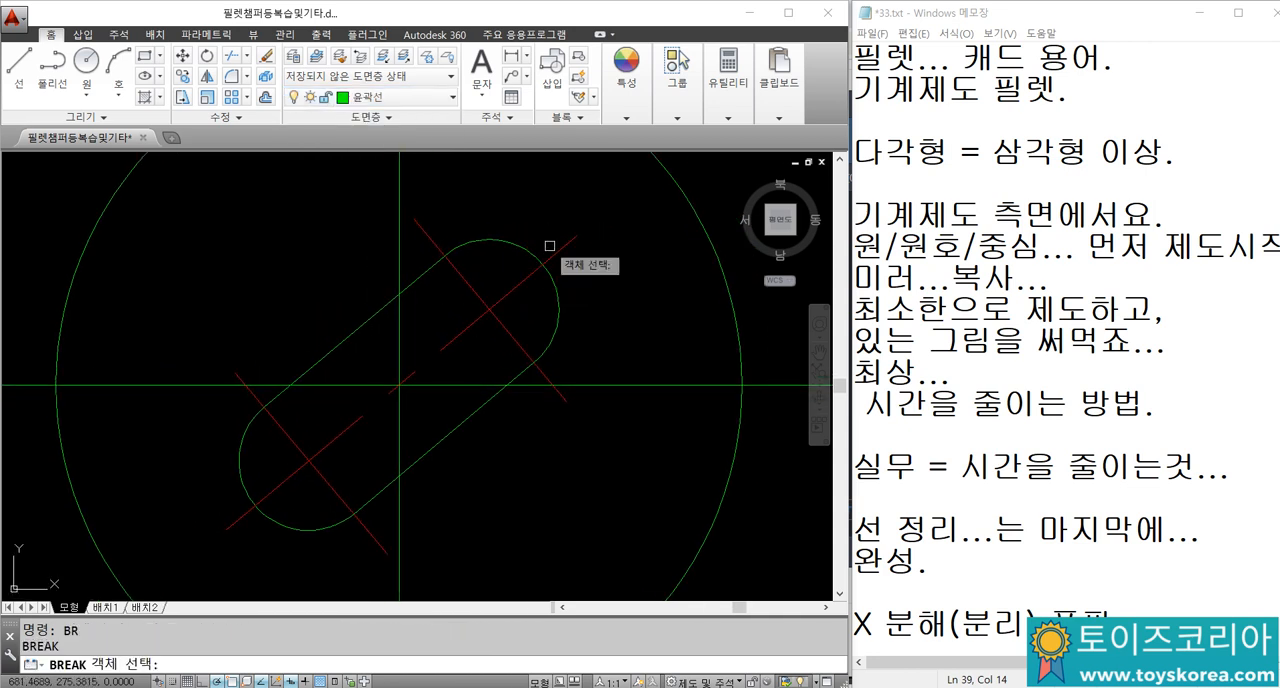
click(550, 259)
click(621, 218)
key(space)
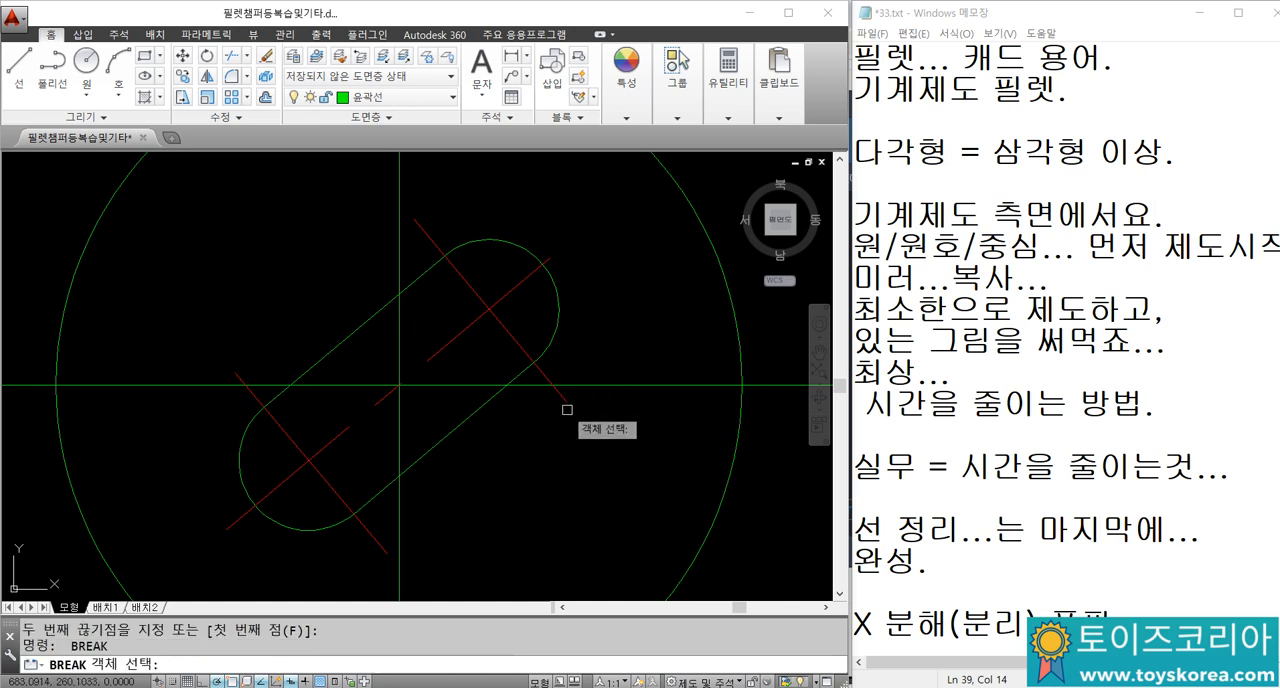
key(Escape)
Step: Stretch the upper end of the upper cross centre line farther outside the slot
click(514, 341)
click(414, 218)
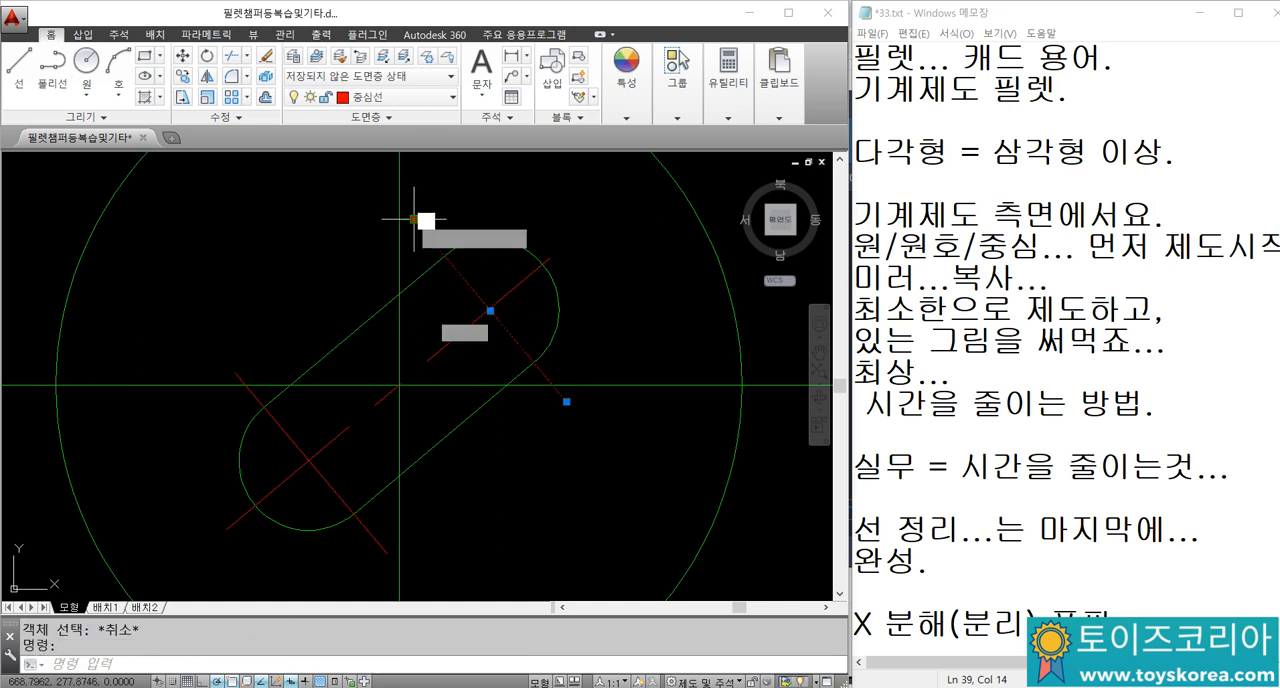
click(375, 186)
key(Escape)
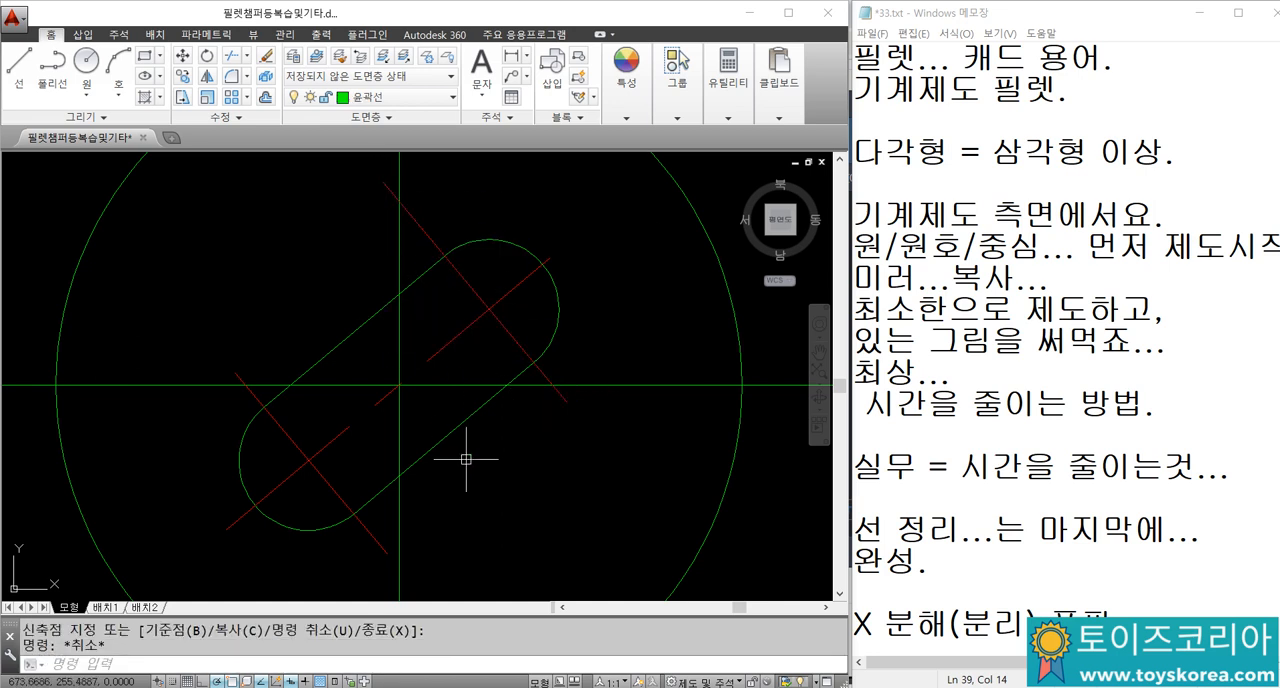
middle_drag(371, 229, 343, 227)
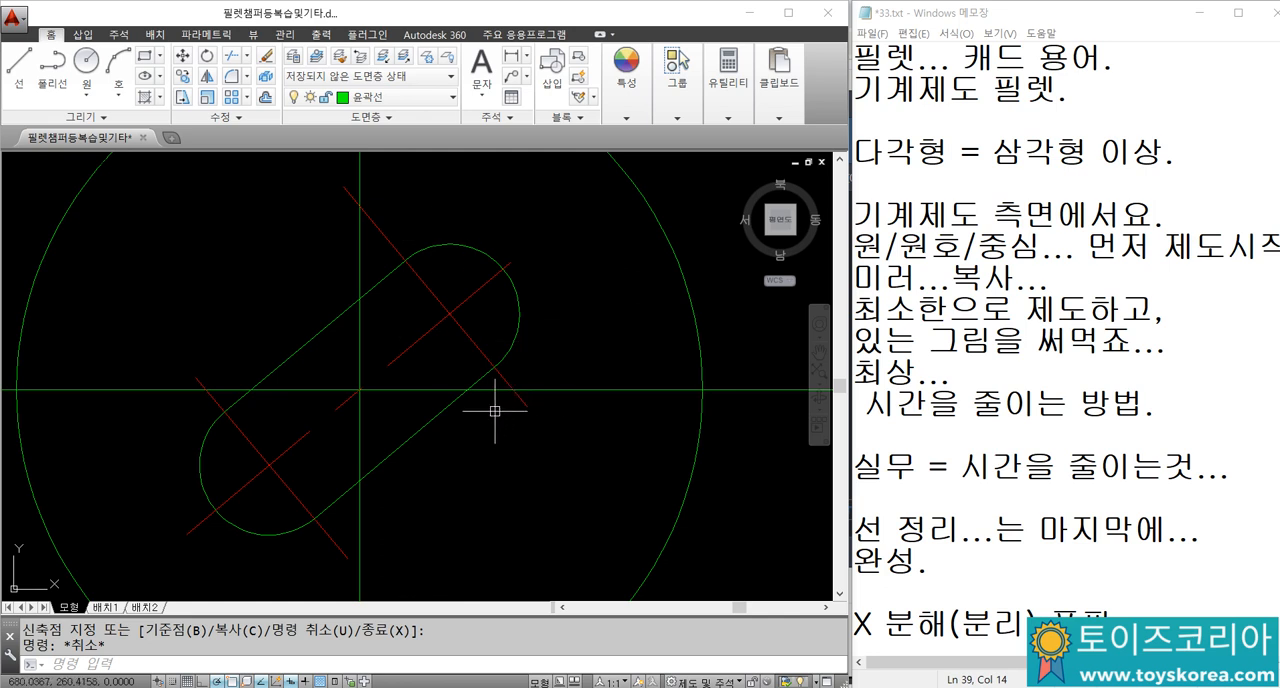
key(Escape)
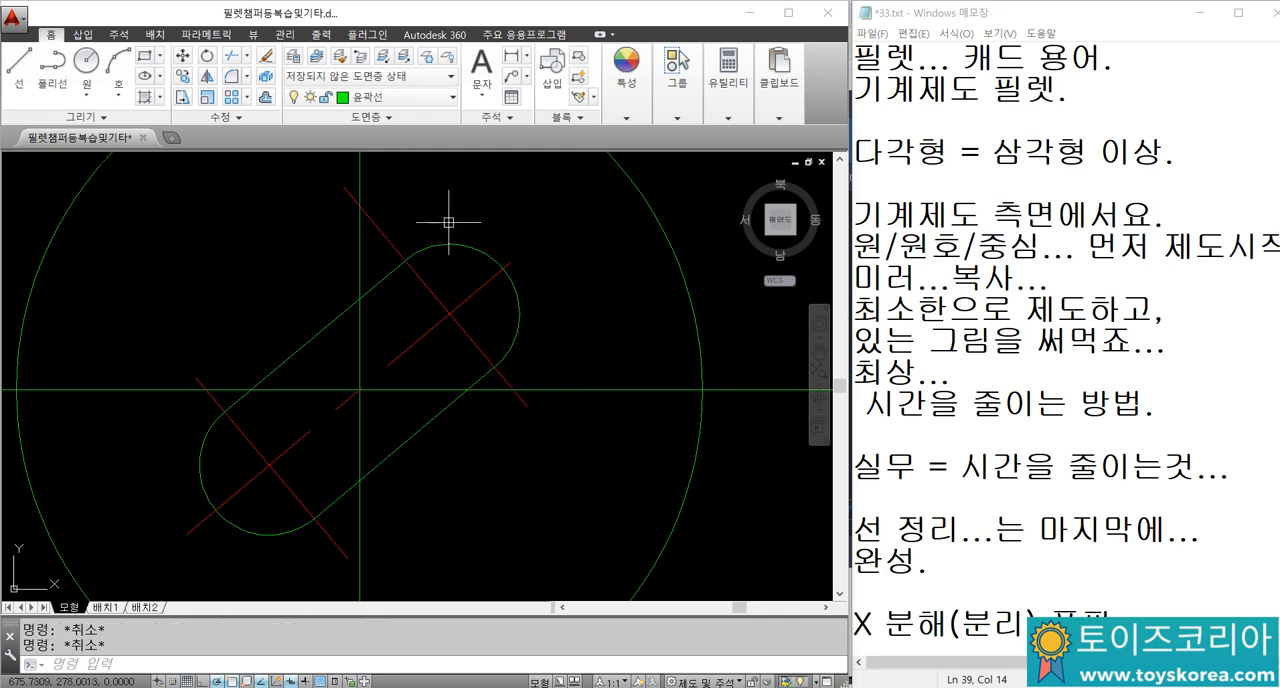
Step: Undo the cross line's stretch and the break of the inclined centre line
key(ctrl+z)
key(ctrl+z)
key(ctrl+z)
key(ctrl+z)
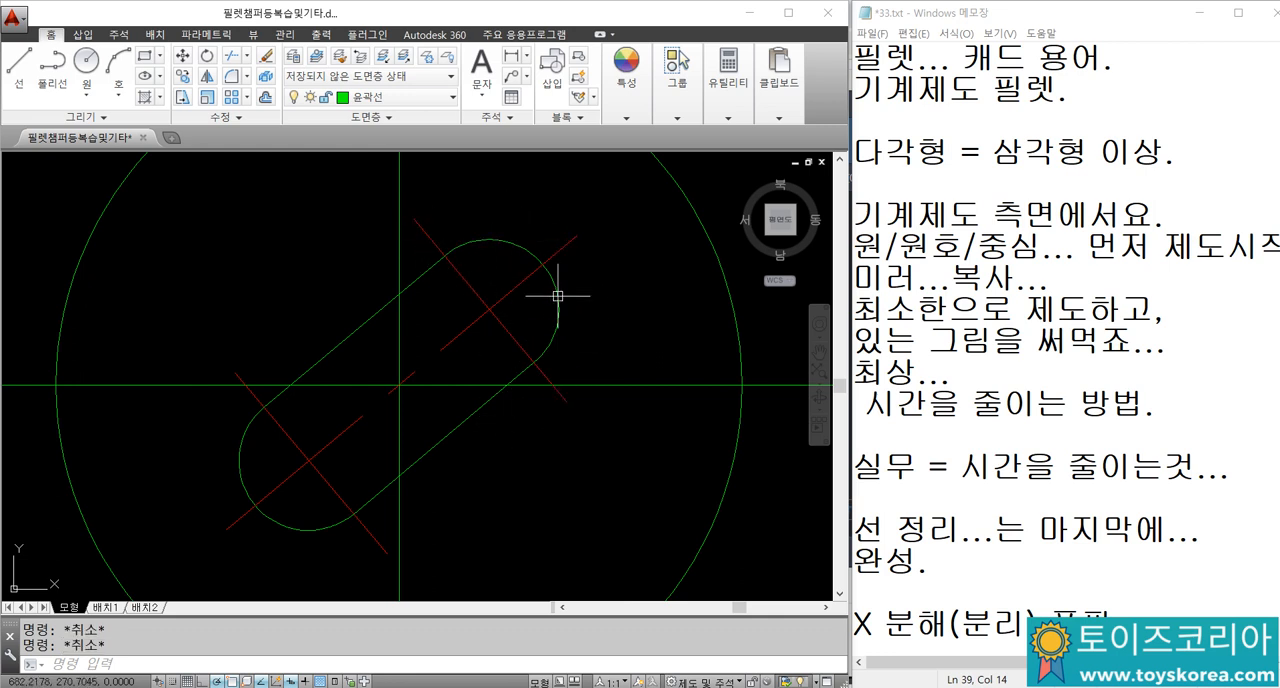
Step: Offset the vertical construction line through the large circle by 80 to its right
scroll(502, 408, down, 2)
scroll(402, 466, down, 2)
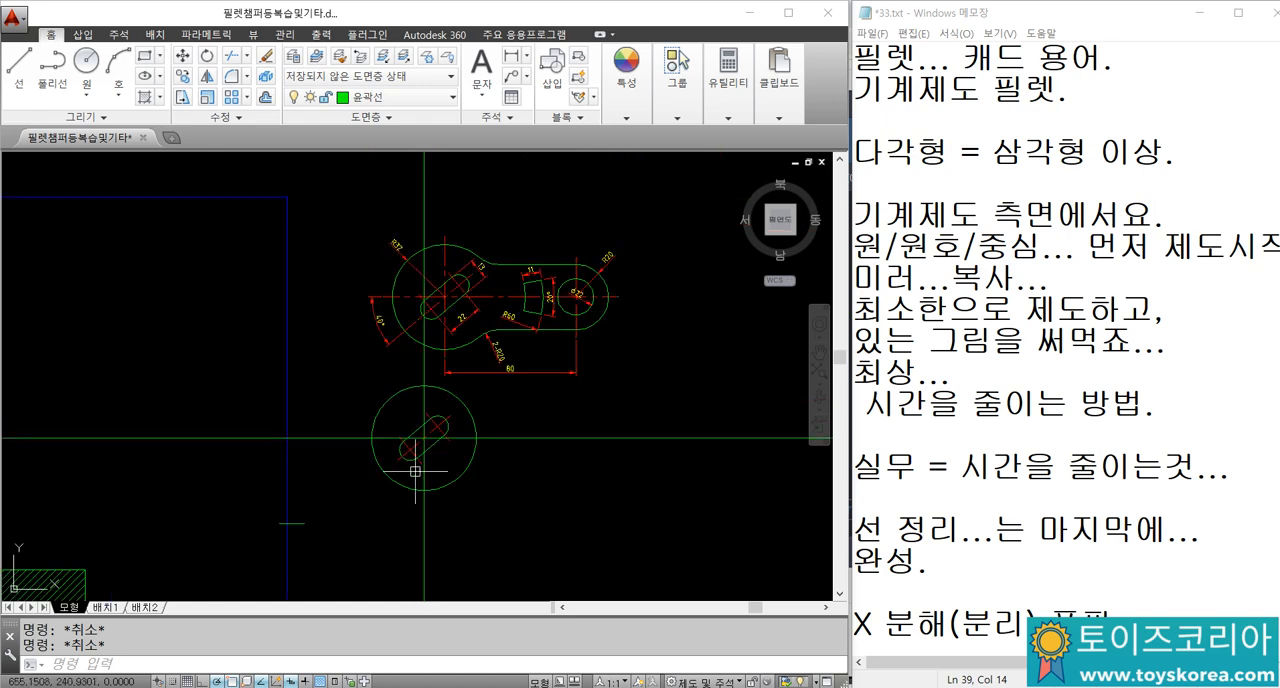
mouse_move(442, 448)
middle_down()
mouse_move(354, 426)
mouse_move(356, 414)
mouse_move(265, 528)
middle_up()
scroll(354, 426, up, 1)
middle_drag(348, 370, 335, 349)
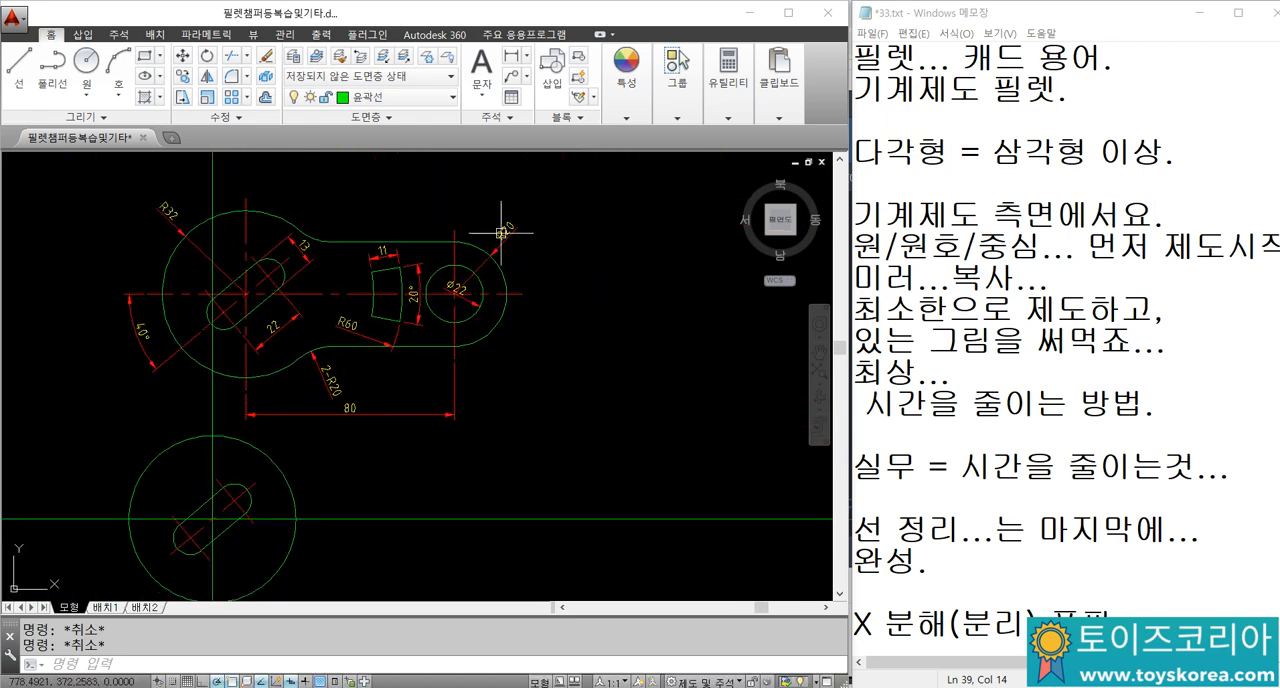
middle_drag(479, 416, 498, 346)
middle_drag(283, 463, 310, 412)
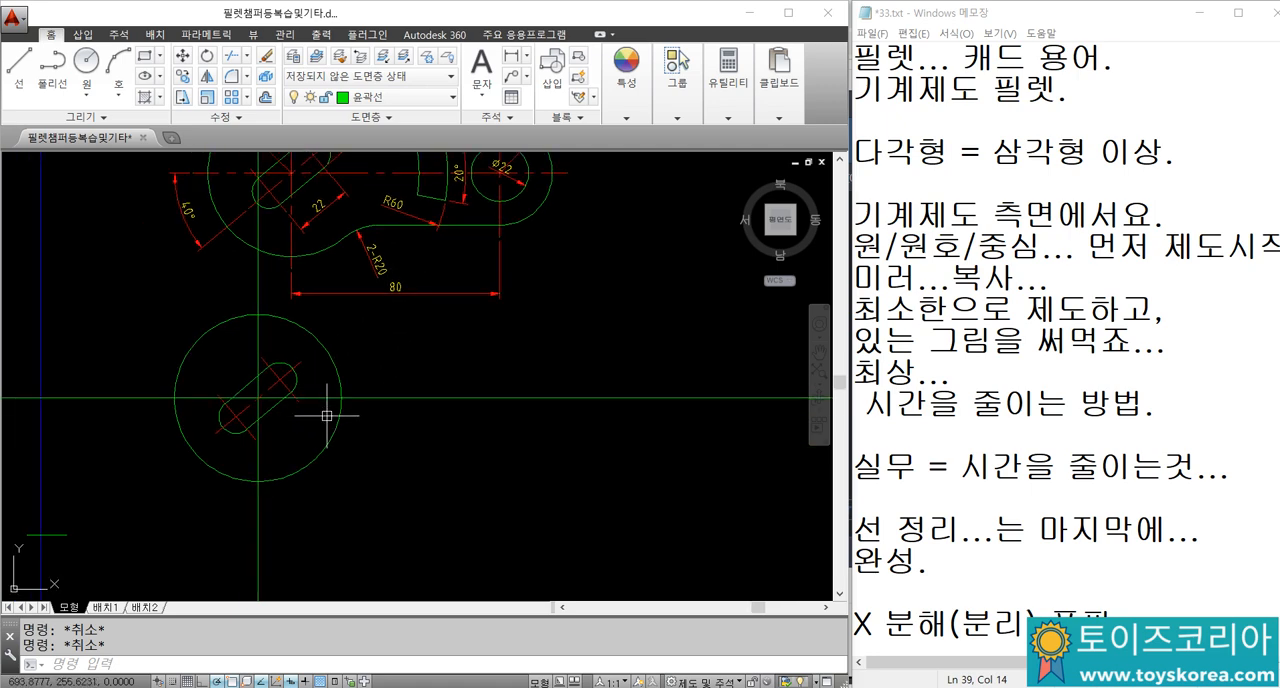
text(o)
key(Return)
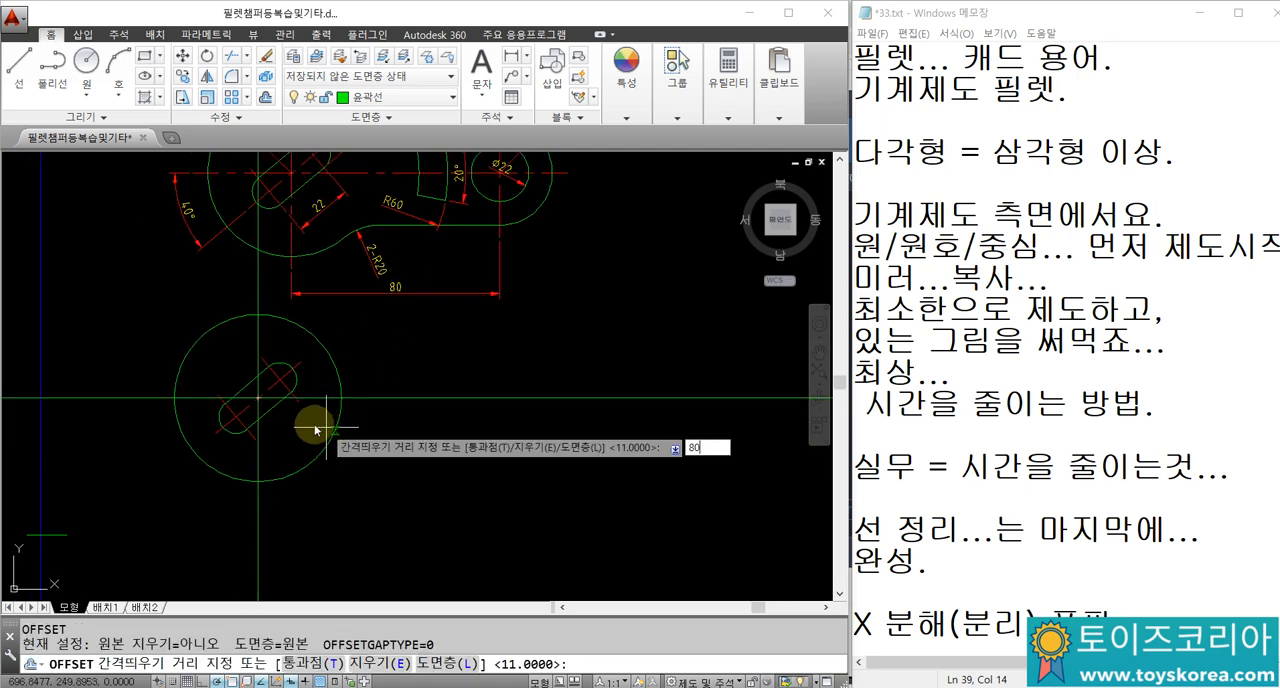
text(80)
key(Return)
click(259, 458)
click(409, 469)
mouse_move(436, 436)
middle_down()
mouse_move(415, 496)
mouse_move(429, 465)
middle_up()
key(Escape)
Step: Draw a circle of diameter 22 centred where the offset vertical line crosses the horizontal construction line
text(c)
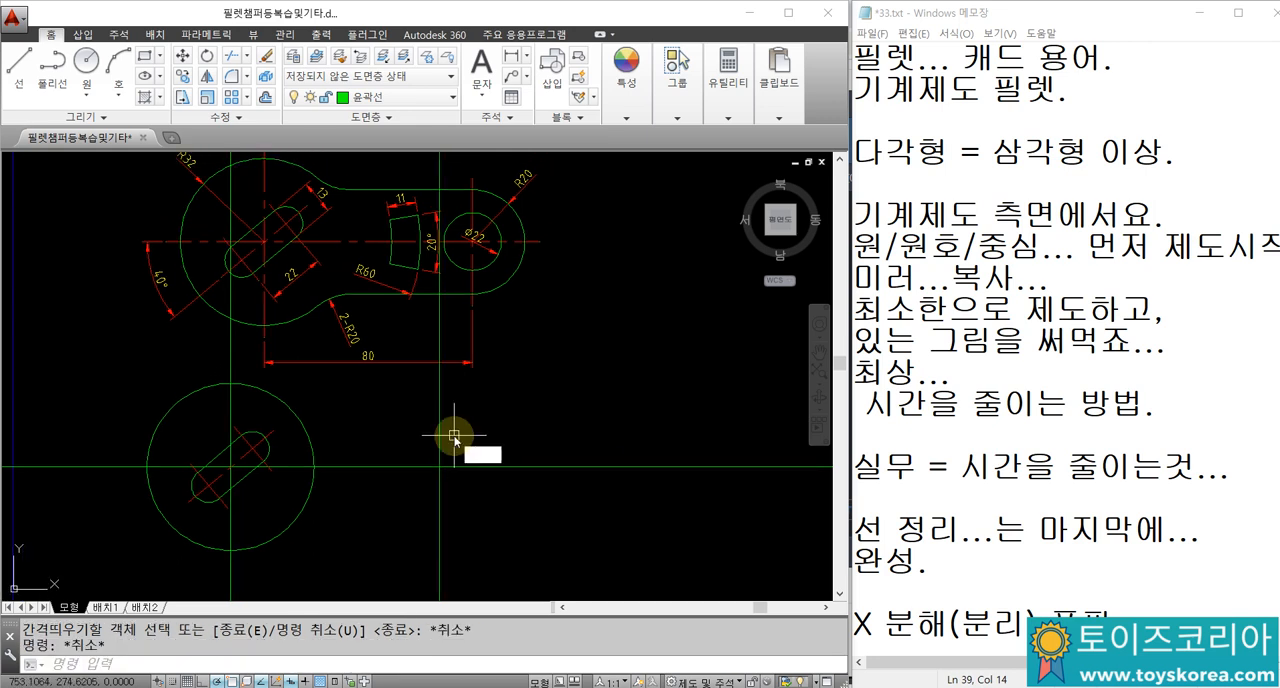
key(Return)
click(437, 467)
text(d)
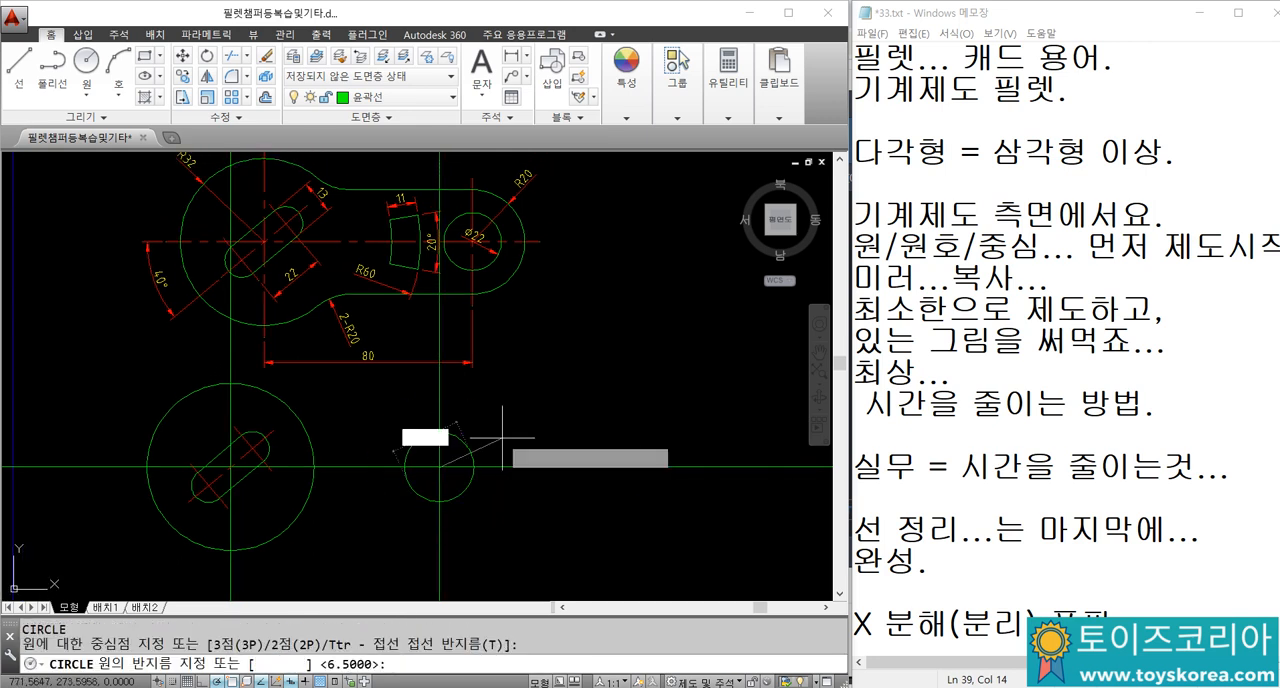
key(Return)
text(22)
key(Return)
scroll(469, 442, up, 2)
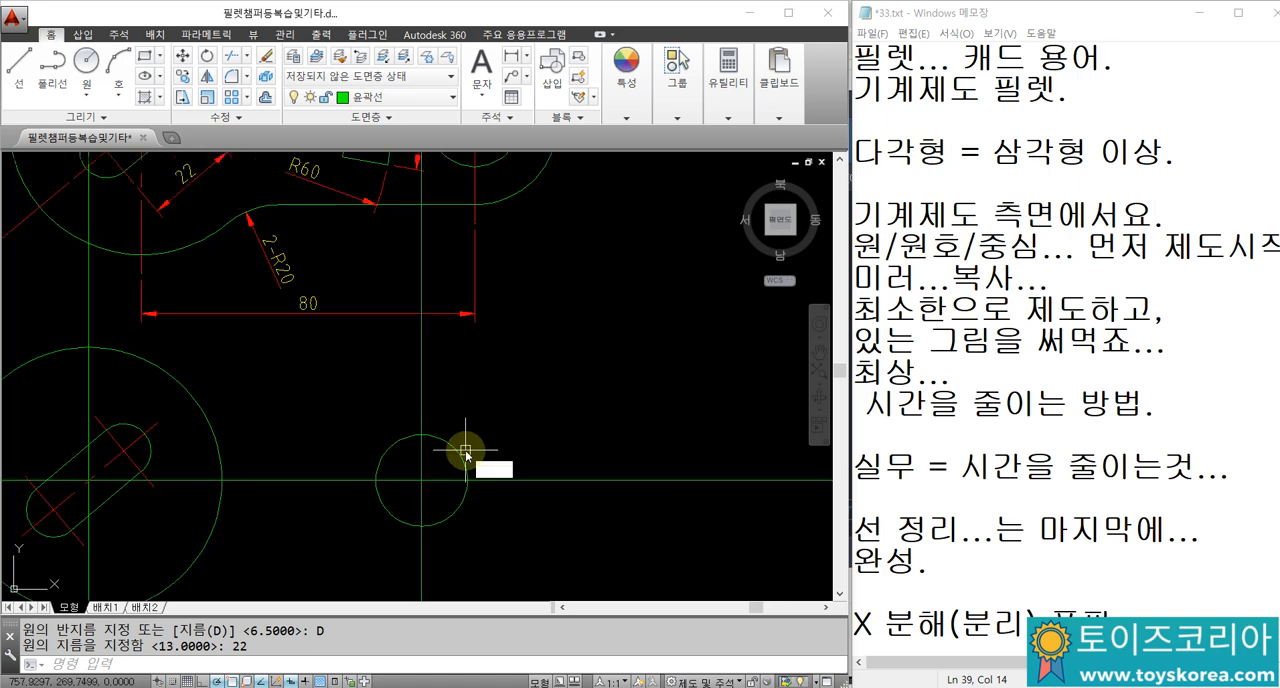
Step: Draw a concentric circle of radius 20 around the diameter 22 circle
text(c)
key(Return)
click(421, 479)
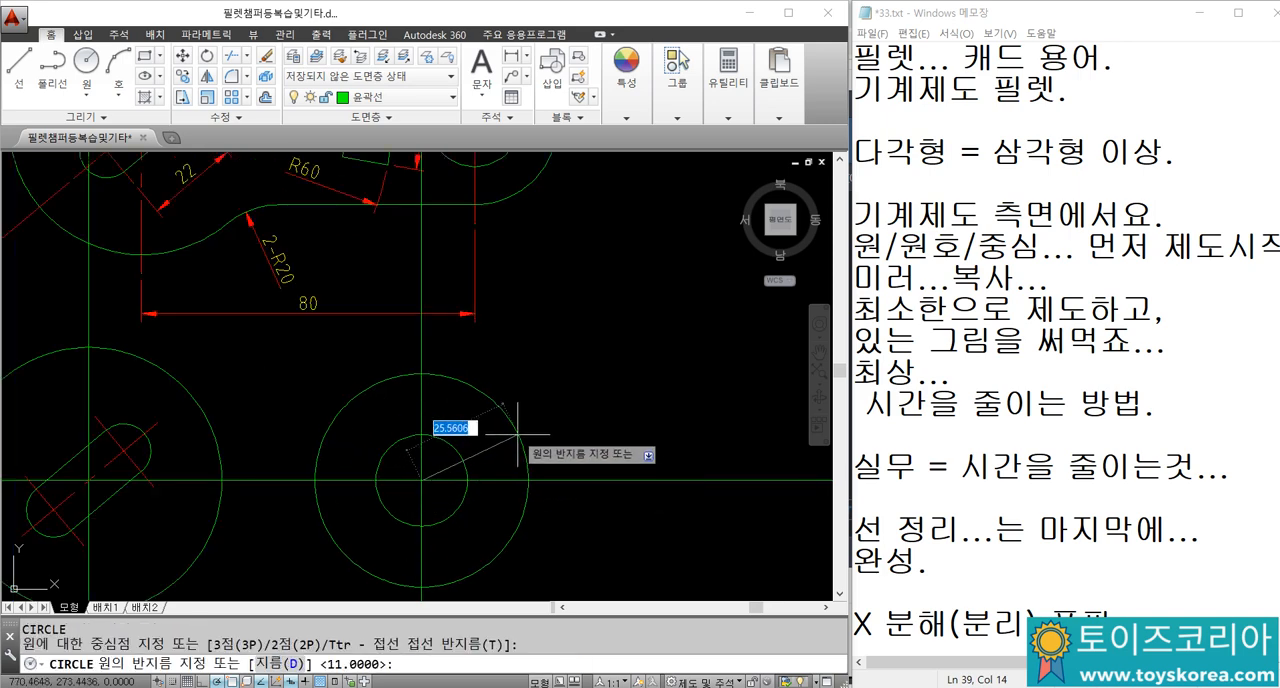
text(20)
key(Return)
scroll(510, 442, down, 2)
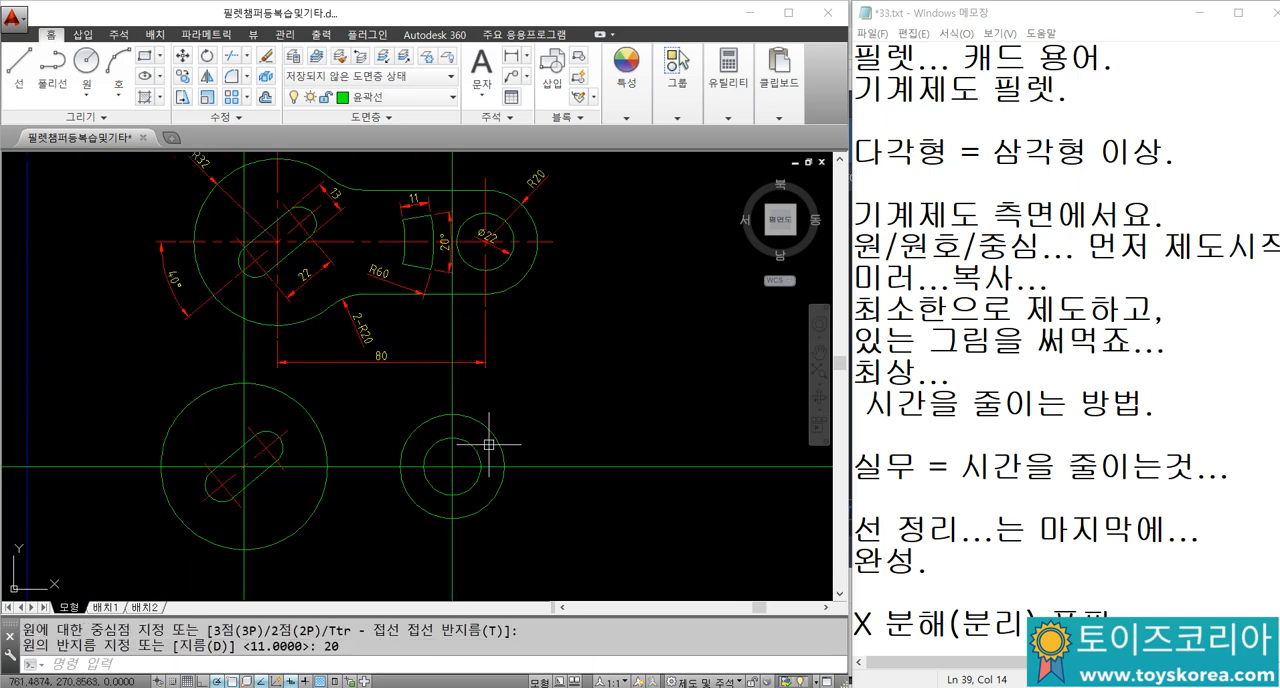
Step: Draw a horizontal construction line through the top quadrant of the radius 20 circle
text(xl)
key(Return)
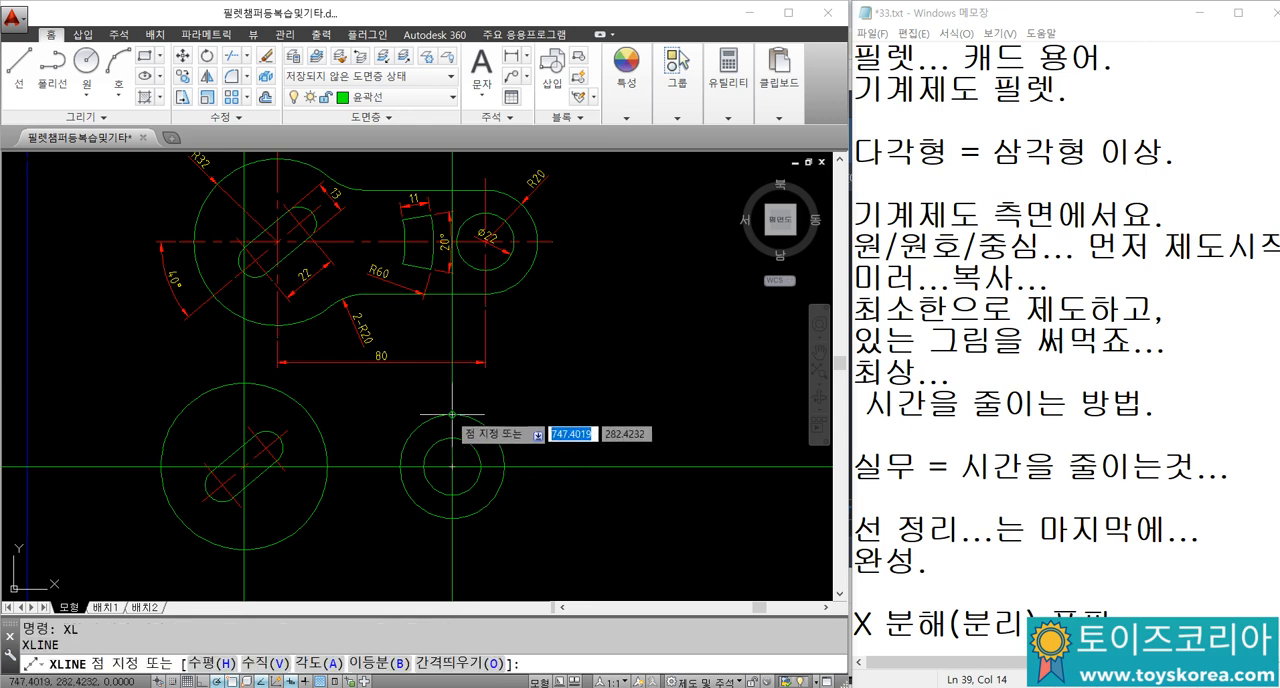
click(452, 413)
click(515, 414)
key(Escape)
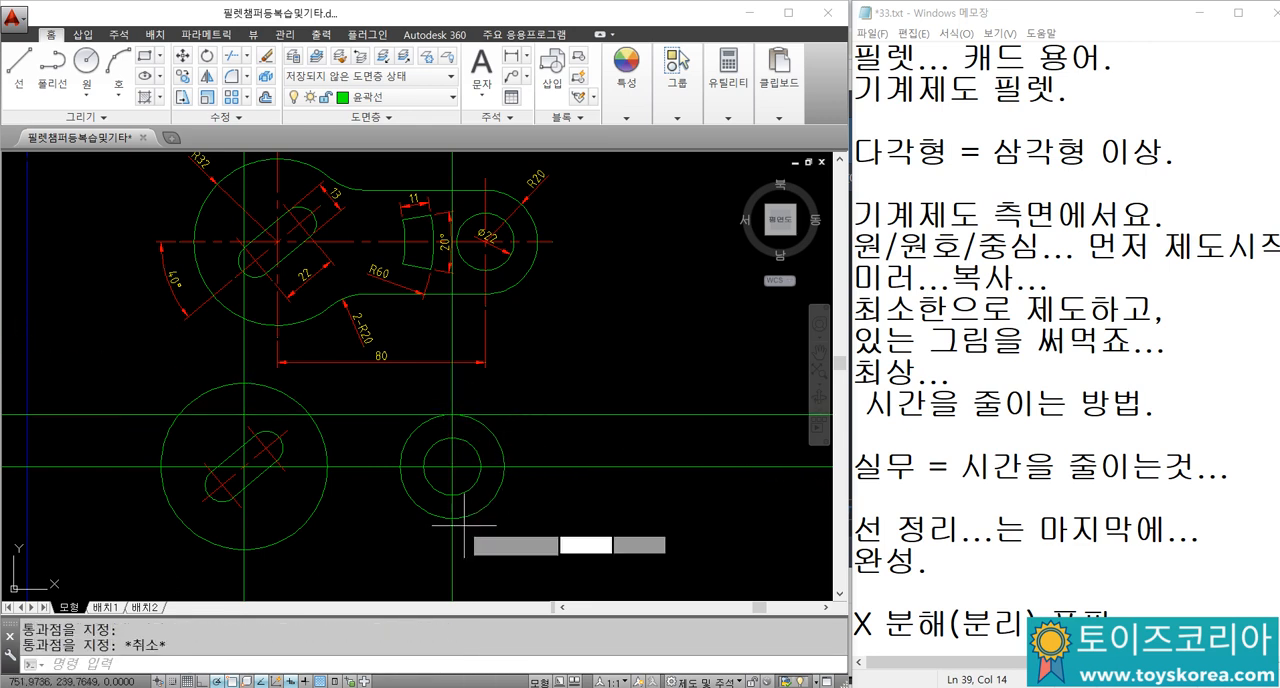
Step: Draw a horizontal construction line through the bottom quadrant of the radius 20 circle
key(Return)
click(452, 517)
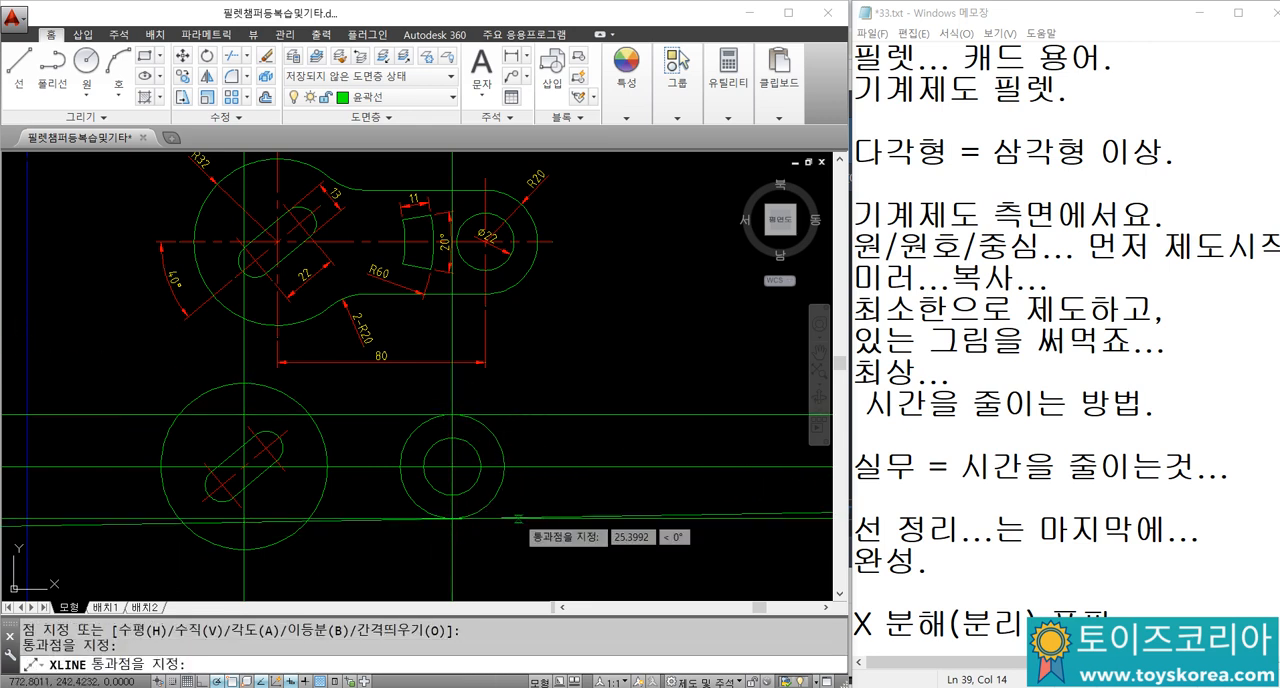
key(Escape)
key(Escape)
Step: Fillet the large circle to both the upper and lower horizontal construction lines with a radius of 20
middle_drag(323, 403, 335, 395)
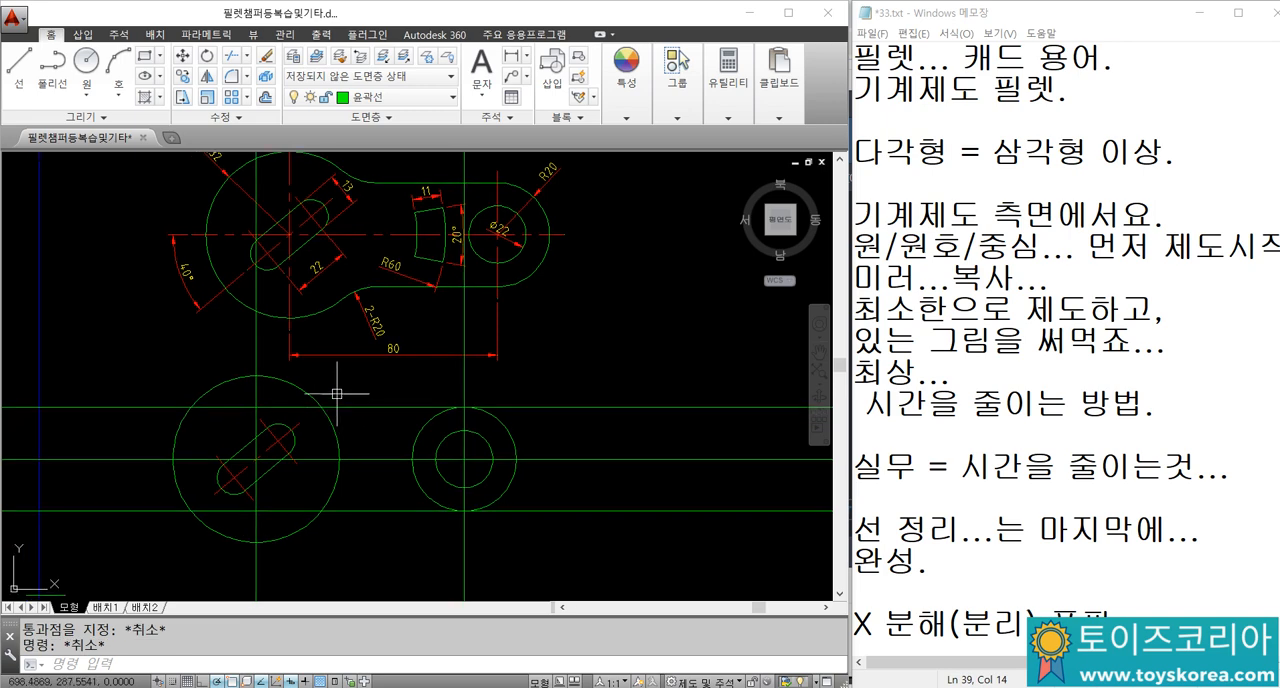
scroll(372, 320, up, 3)
scroll(395, 300, down, 3)
text(f)
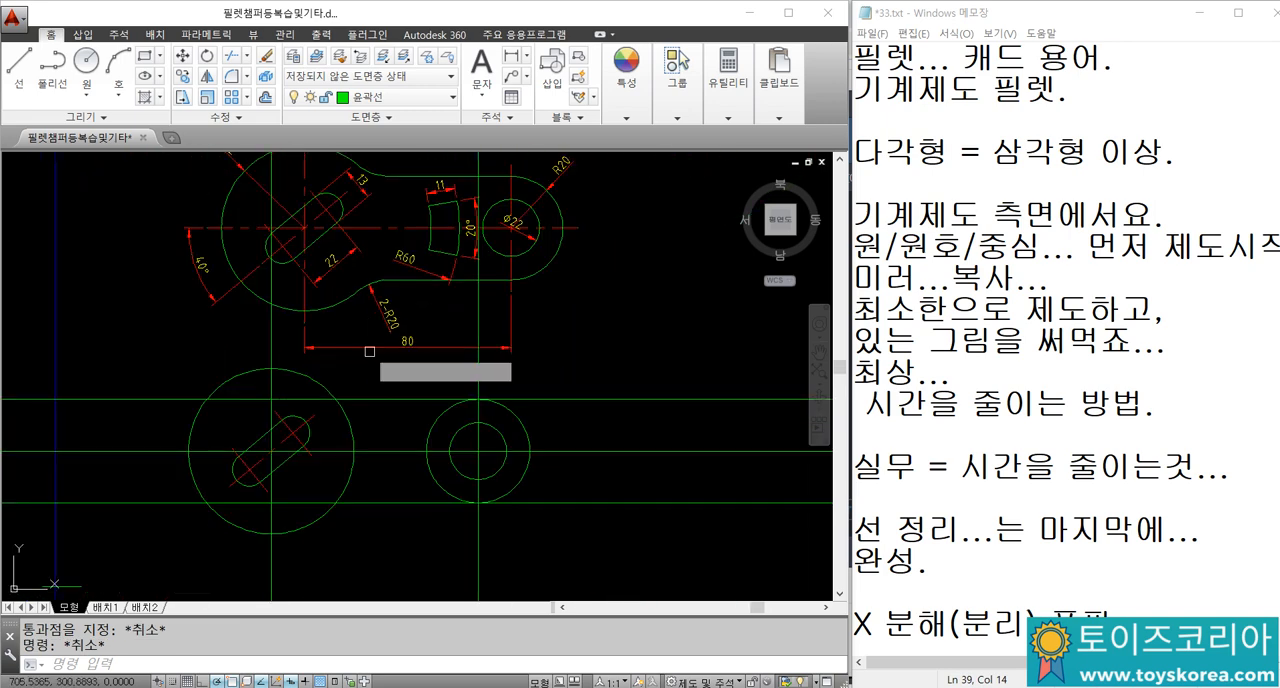
key(Return)
text(r)
key(Return)
text(20)
key(Return)
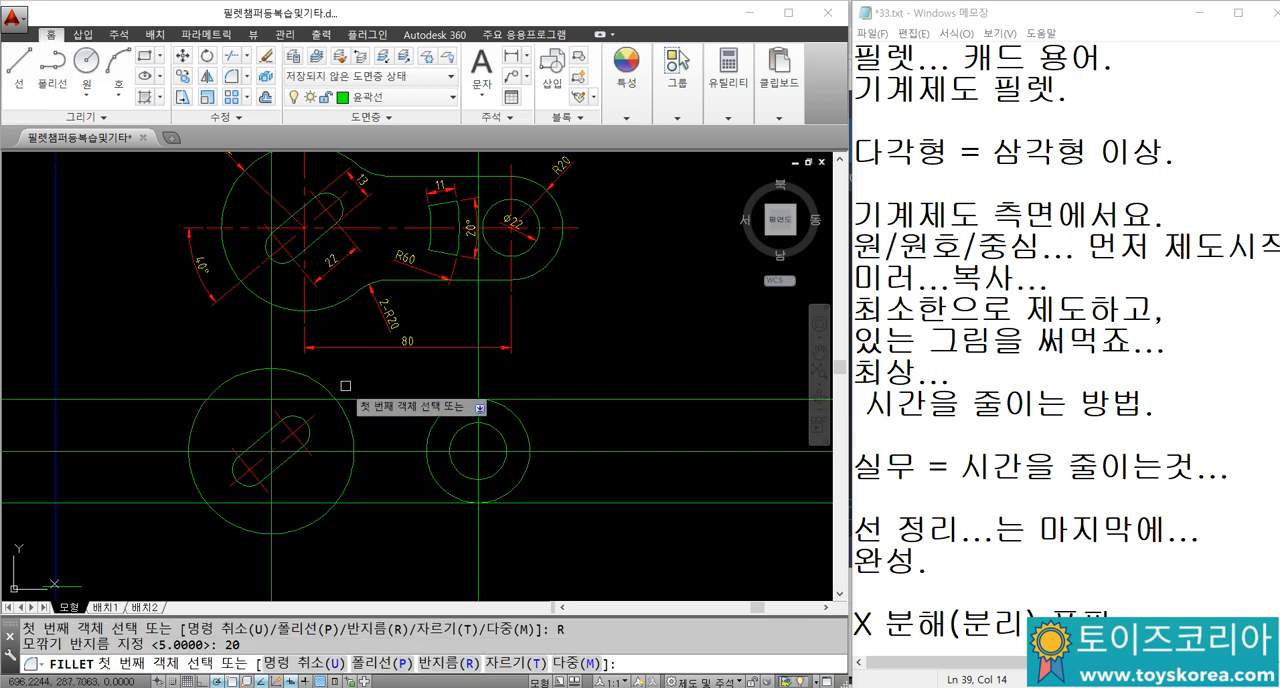
click(345, 399)
click(354, 474)
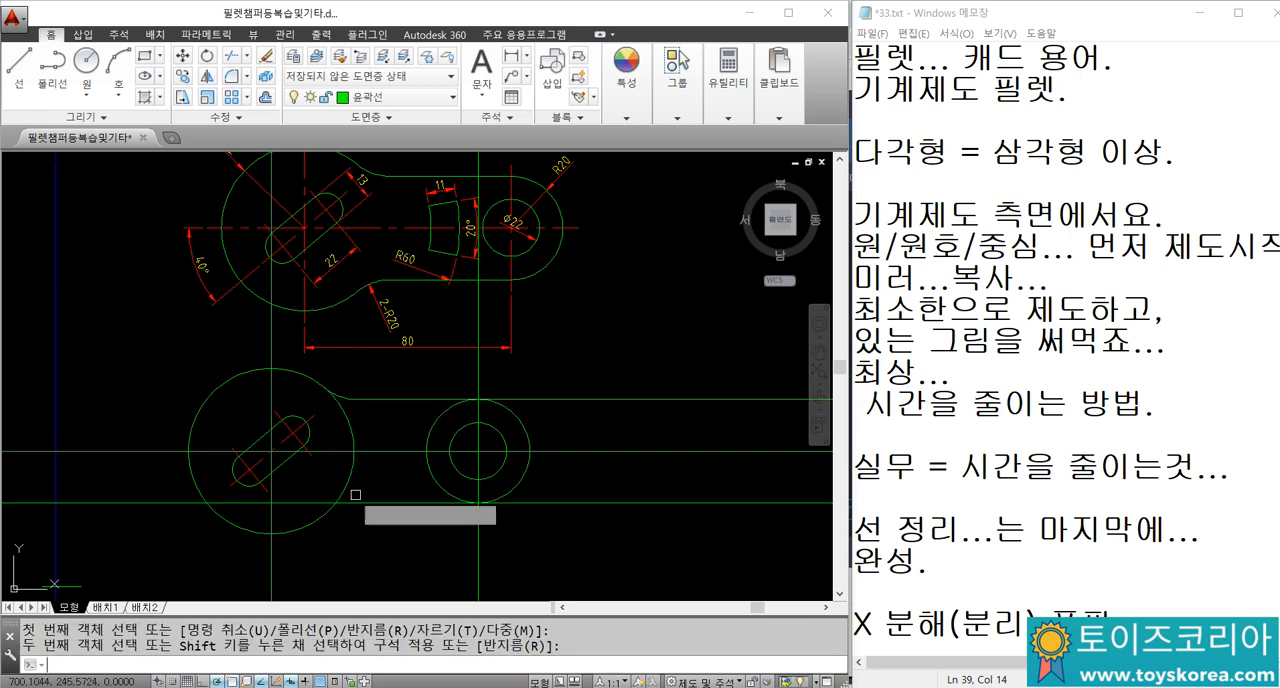
key(Return)
key(Escape)
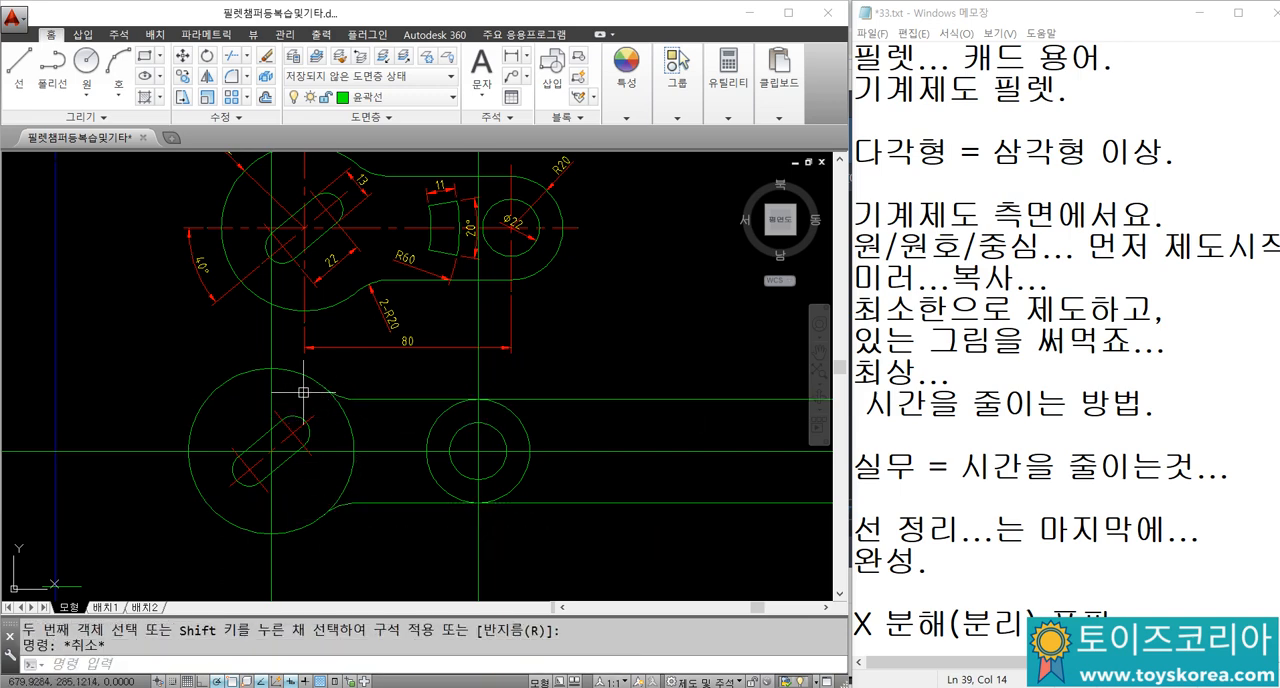
Step: Move the 80 by 40 rectangle with R5 and C5 corners, including its dimensions, to just below the redrawn link part
scroll(323, 350, down, 5)
scroll(165, 438, up, 5)
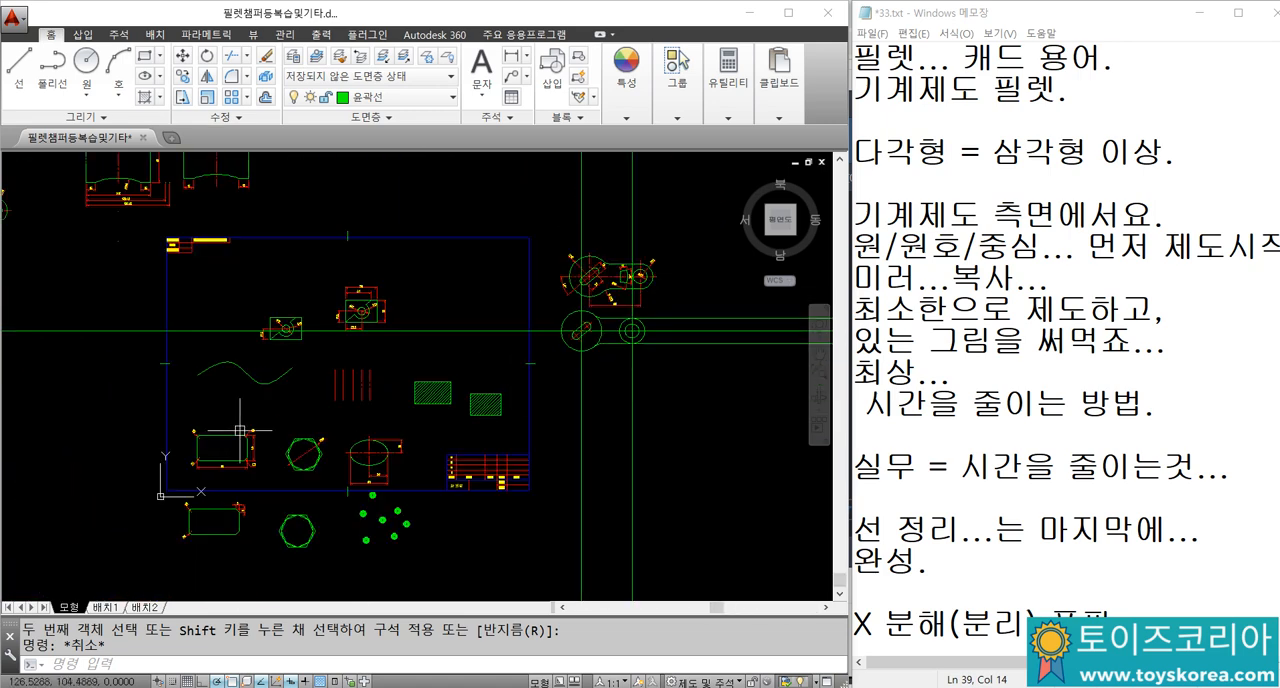
click(106, 395)
click(346, 572)
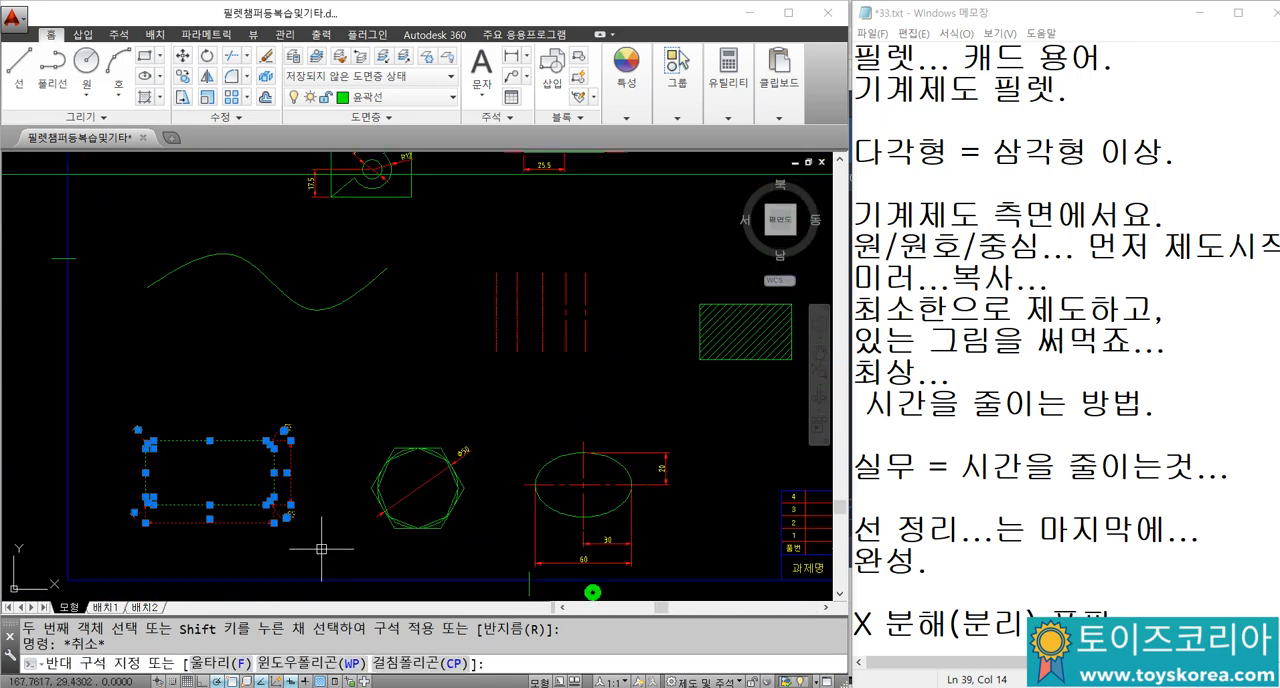
text(M)
key(Return)
click(182, 458)
scroll(192, 450, down, 2)
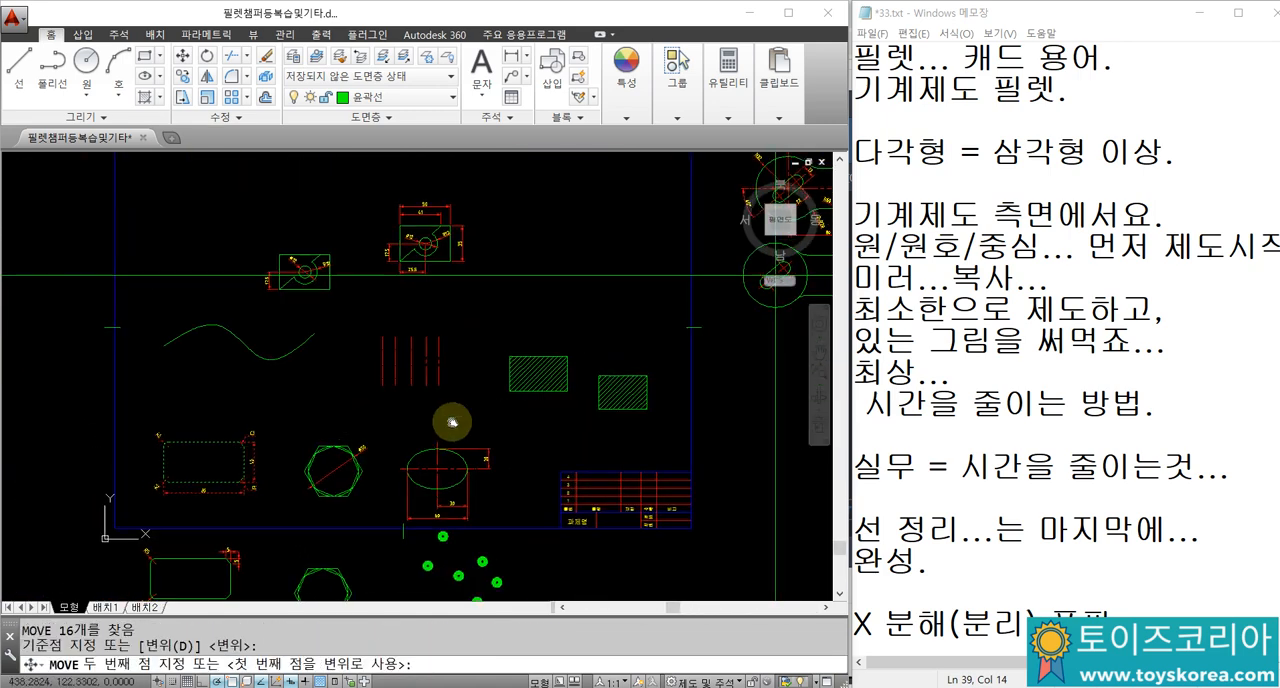
middle_drag(771, 410, 415, 422)
scroll(414, 422, up, 7)
key(Escape)
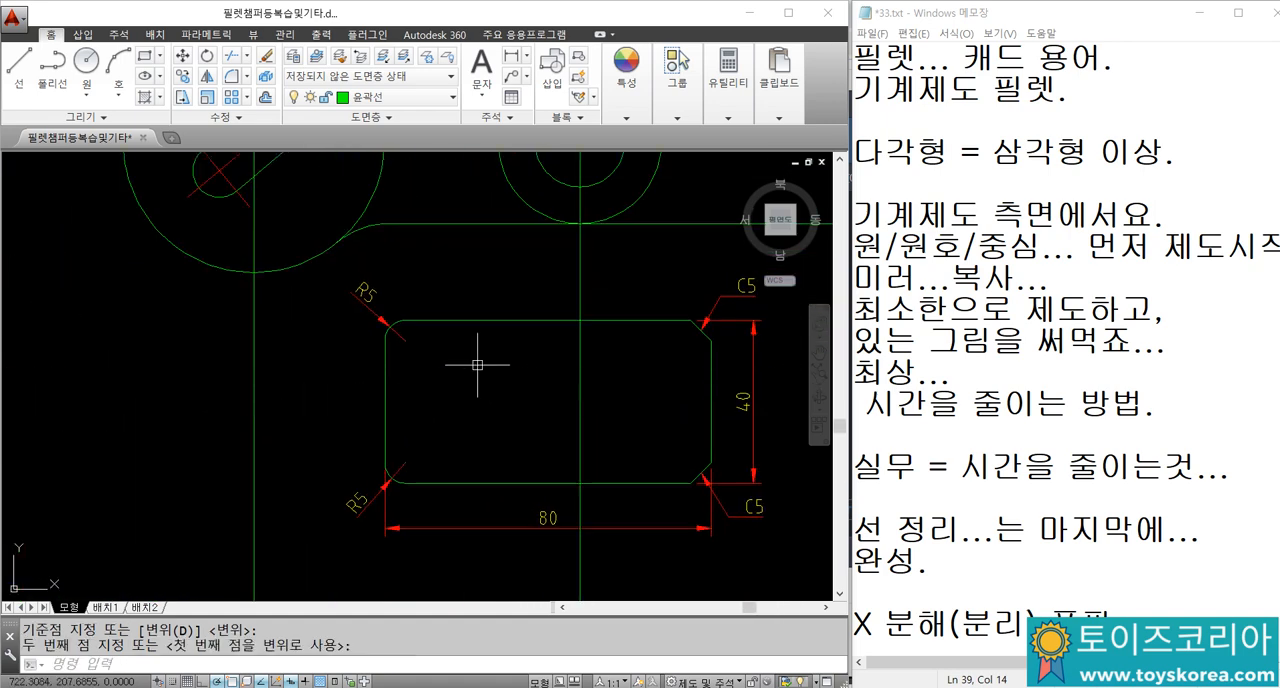
key(Escape)
Step: Compare the link's lower fillet with the rectangle's rounded corner and erase the R5 dimension at the rectangle's upper left corner
middle_drag(451, 320, 443, 397)
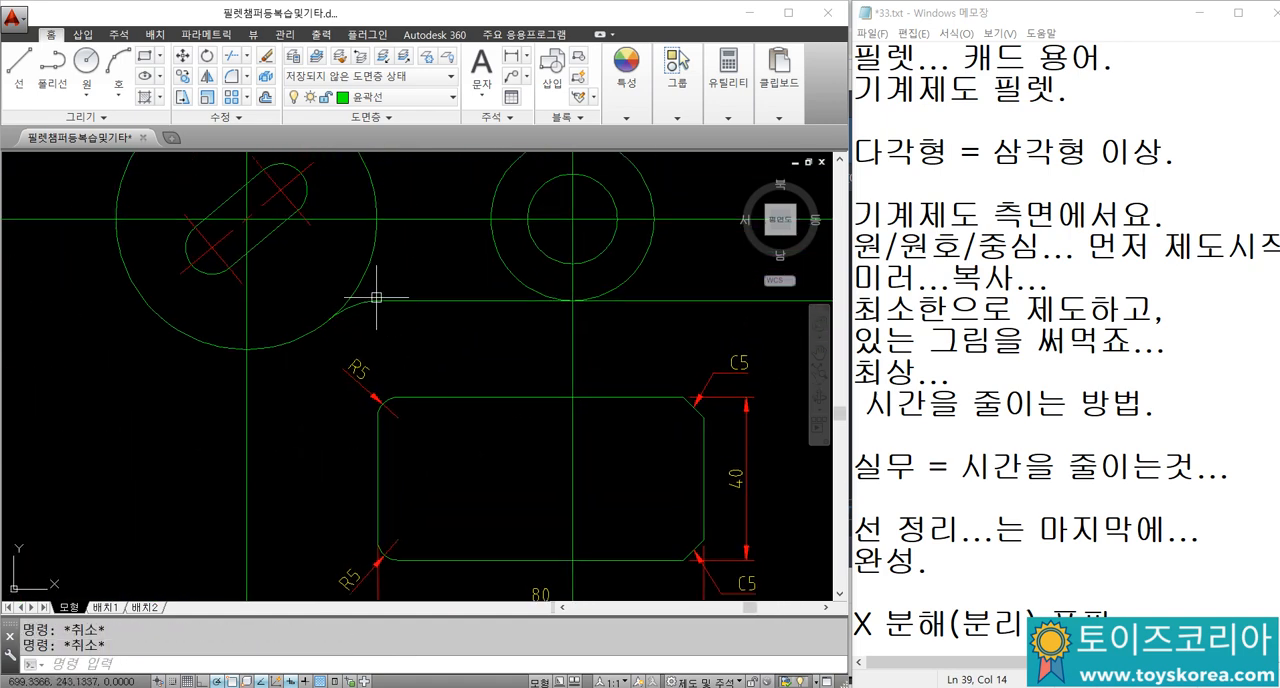
scroll(393, 385, up, 4)
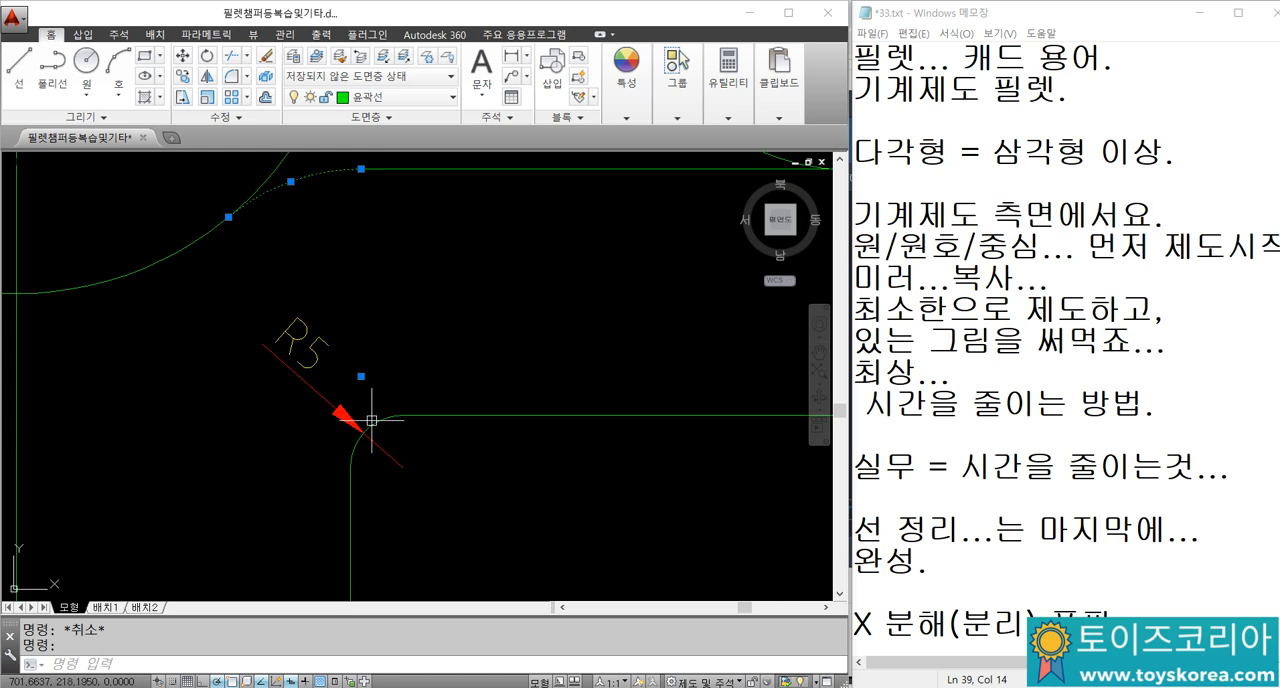
scroll(378, 429, down, 4)
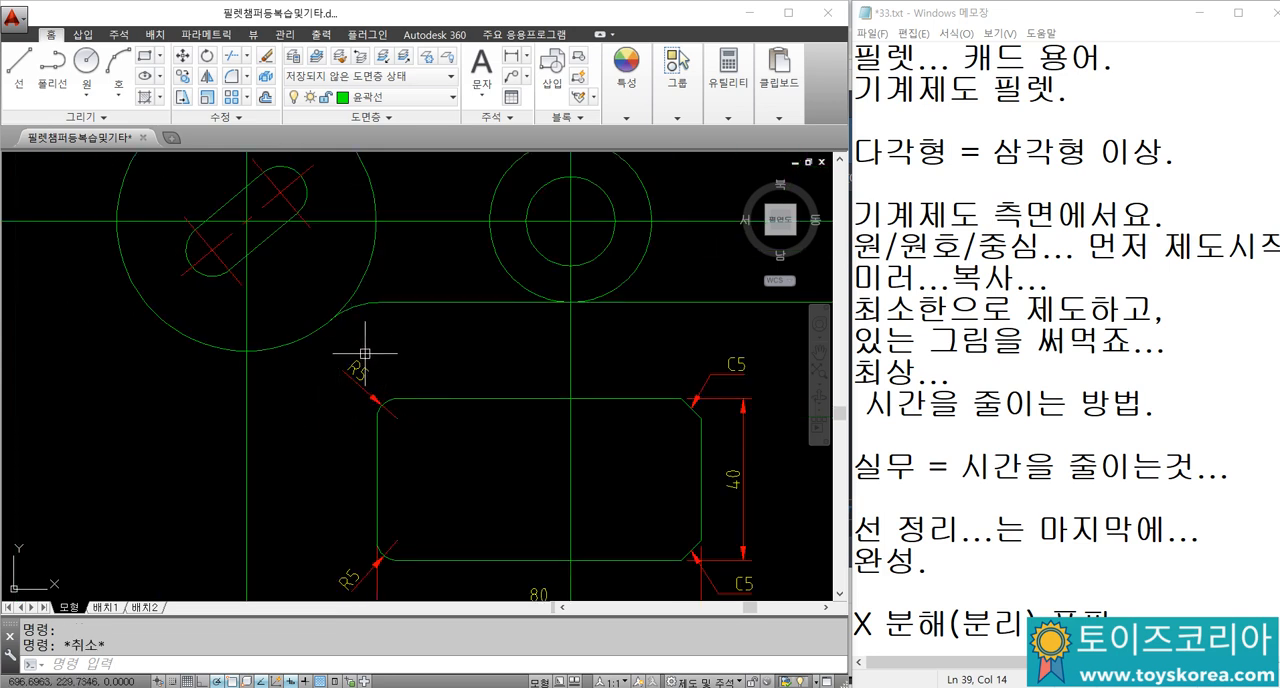
scroll(357, 317, up, 2)
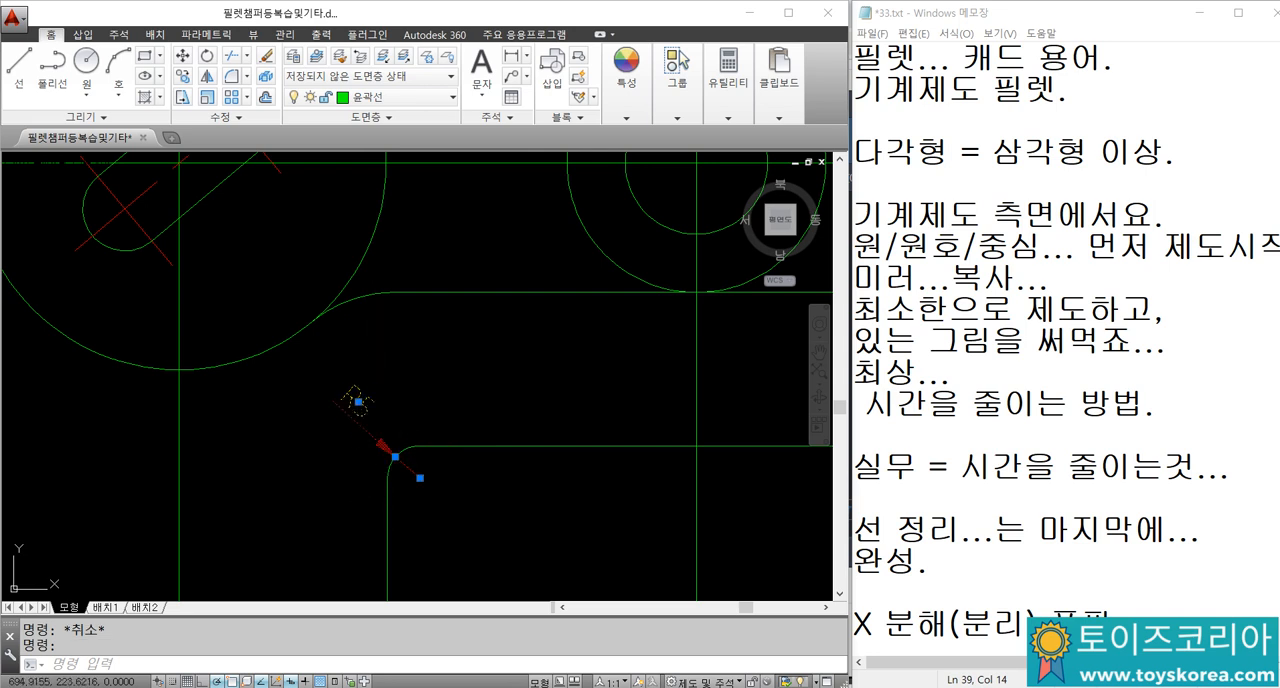
text(e)
key(Return)
scroll(390, 300, down, 2)
scroll(394, 306, up, 2)
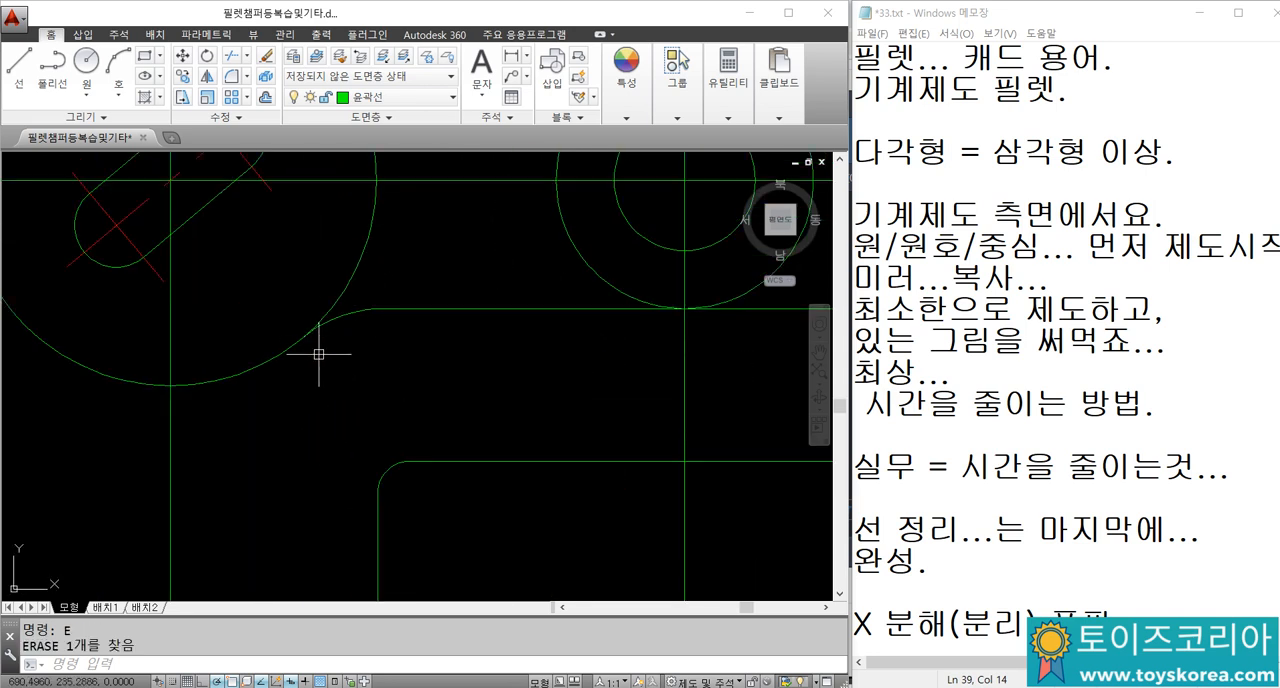
Step: Switch to the Notepad notes and add the lines "캐드에서 필렛..." and "제도.." at the end, separated by a blank line
click(1162, 591)
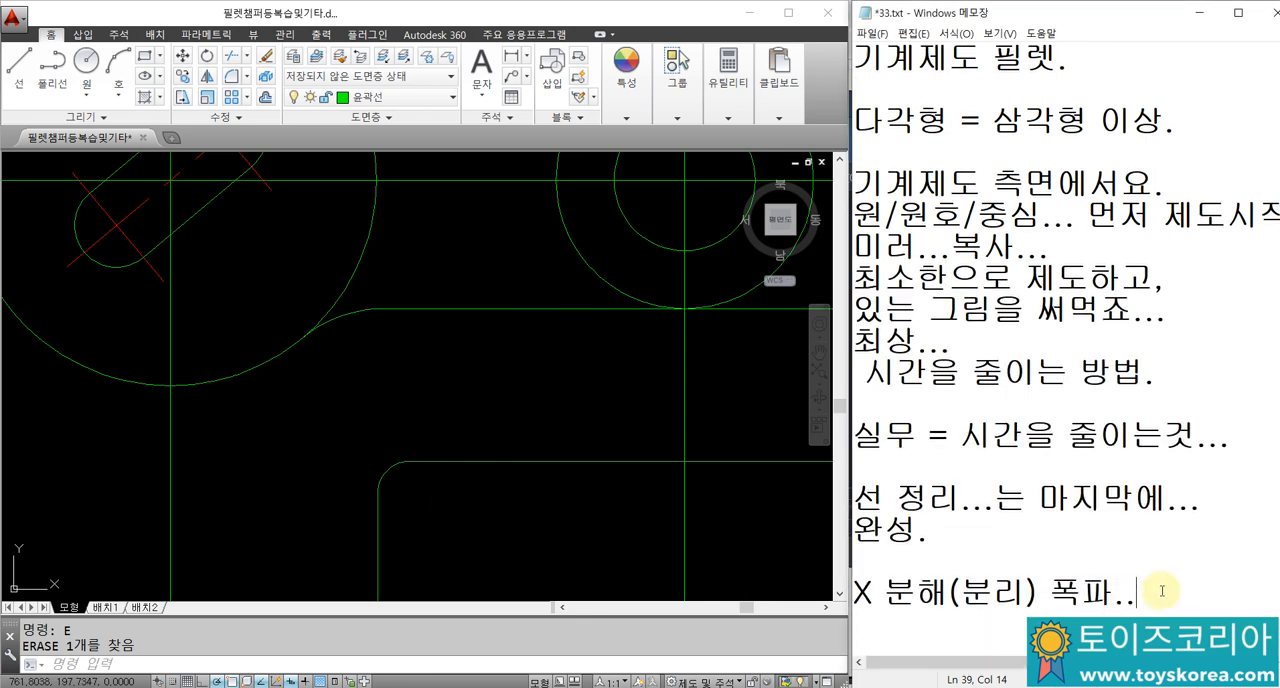
key(Return)
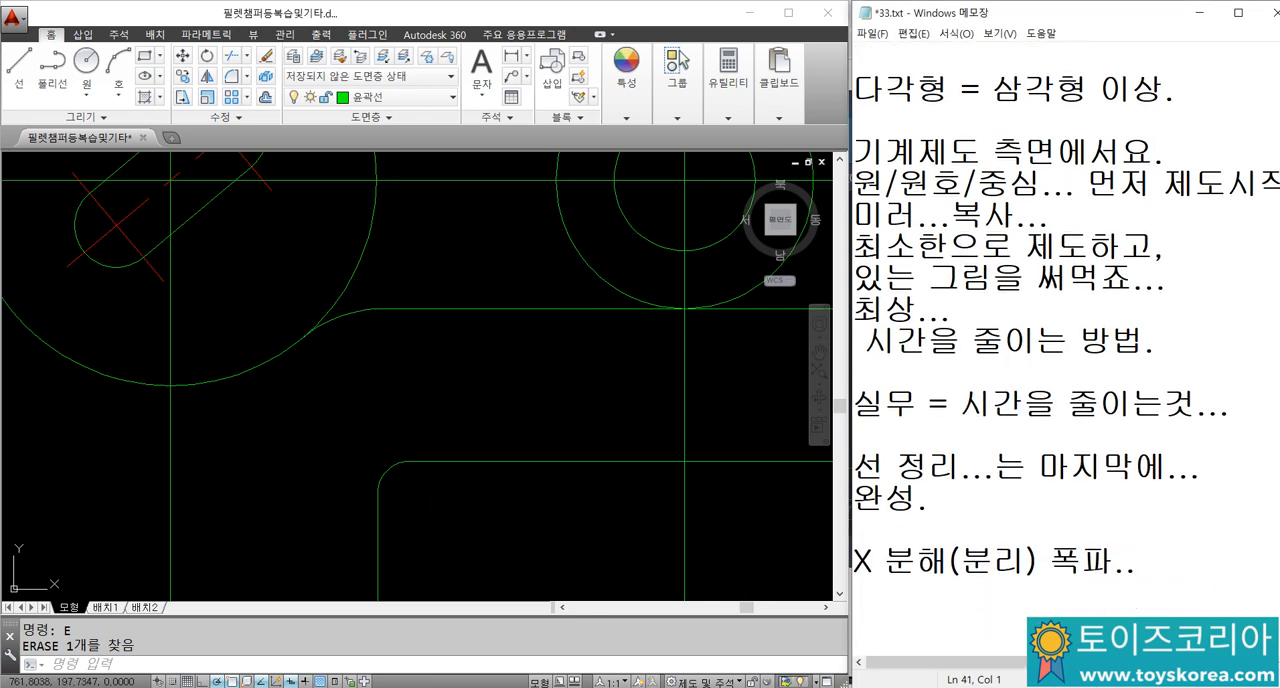
text(캐드에서 필렛)
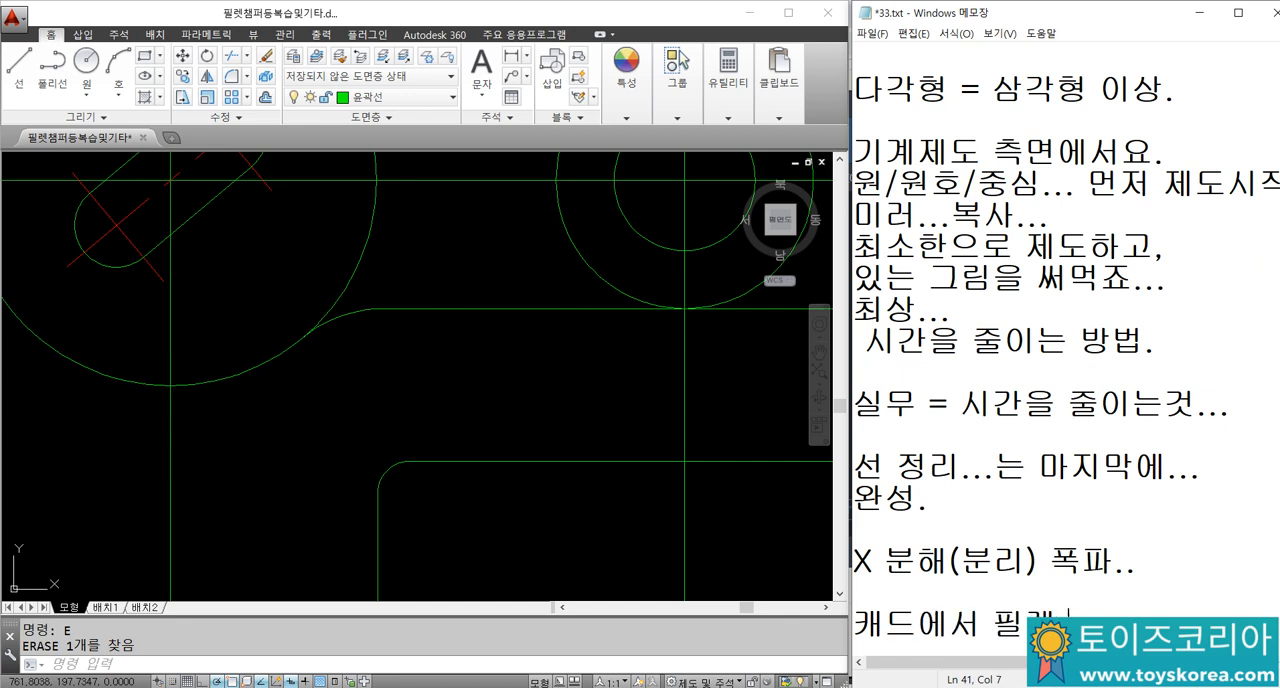
text(...)
key(Return)
key(Return)
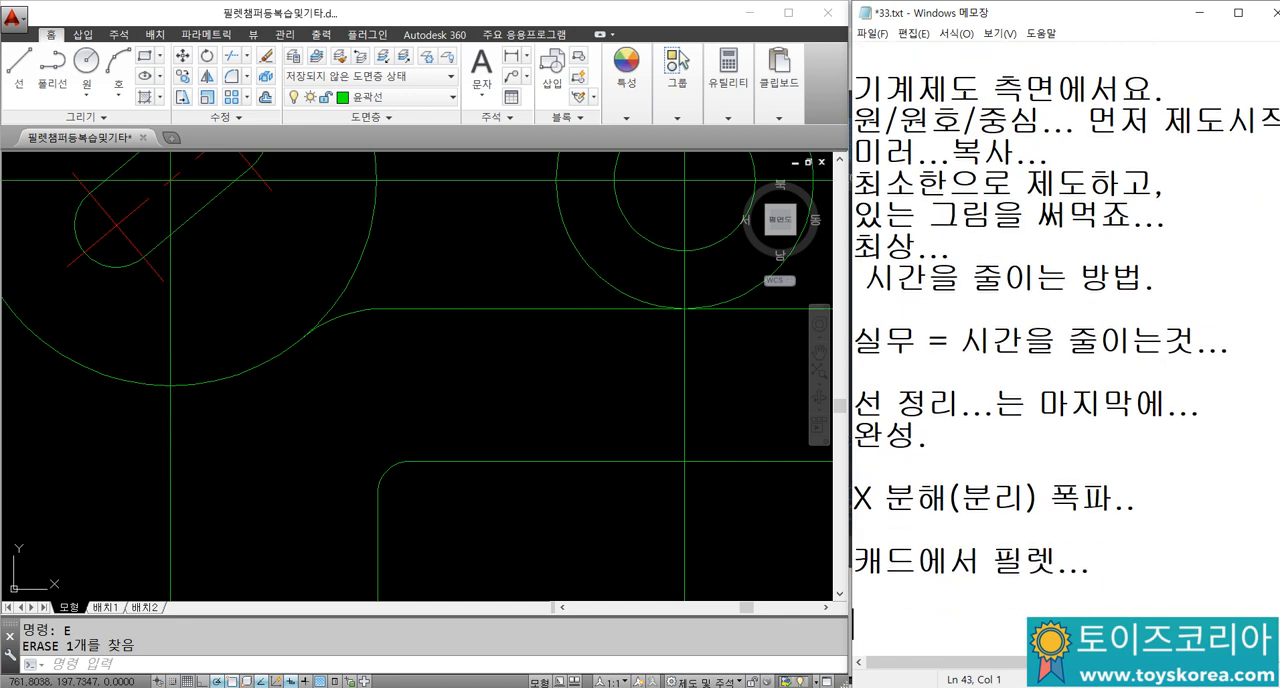
text(제도..)
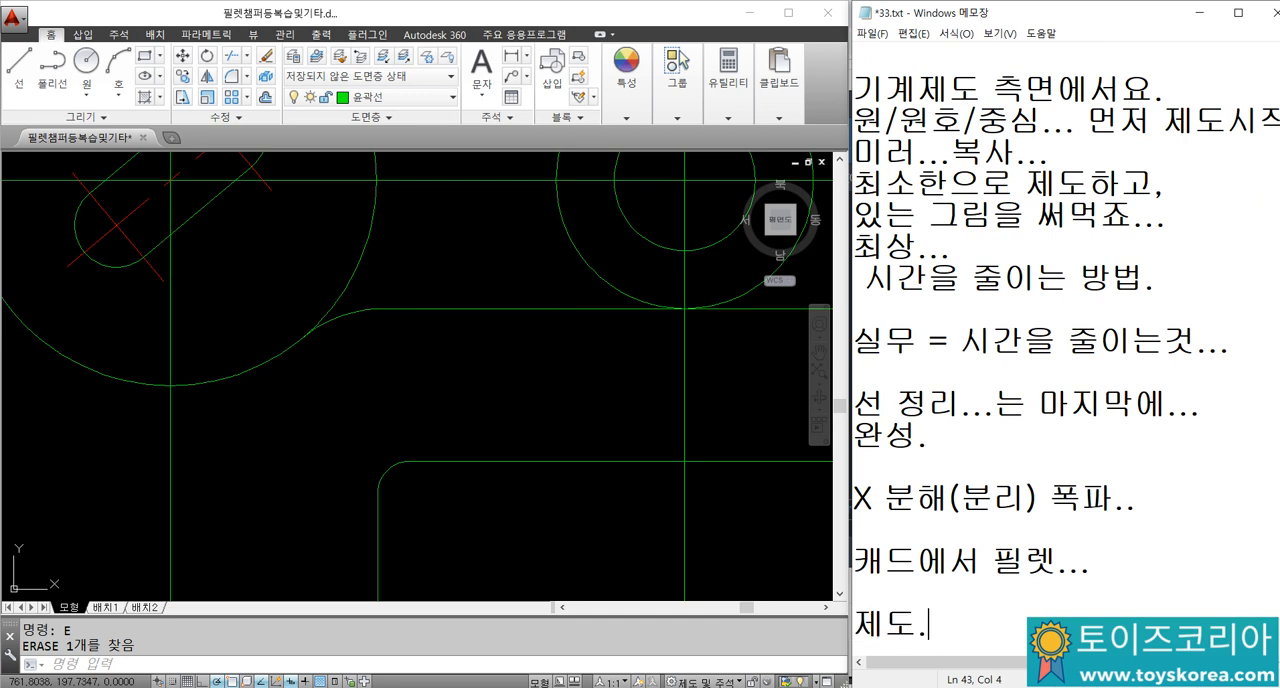
key(Return)
key(Return)
Step: Add the lines "오목한 R은 필렛." and "볼록한 R은 라운드." to the end of the notes
text(오)
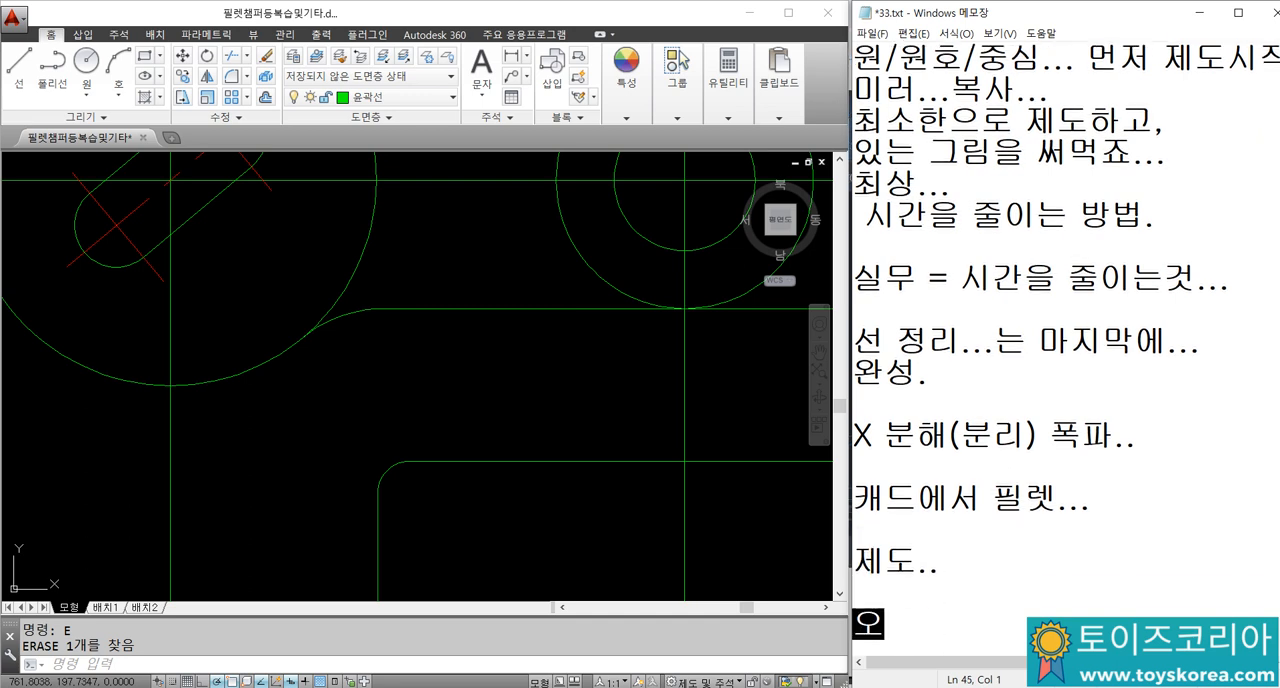
text(목한 R은 필)
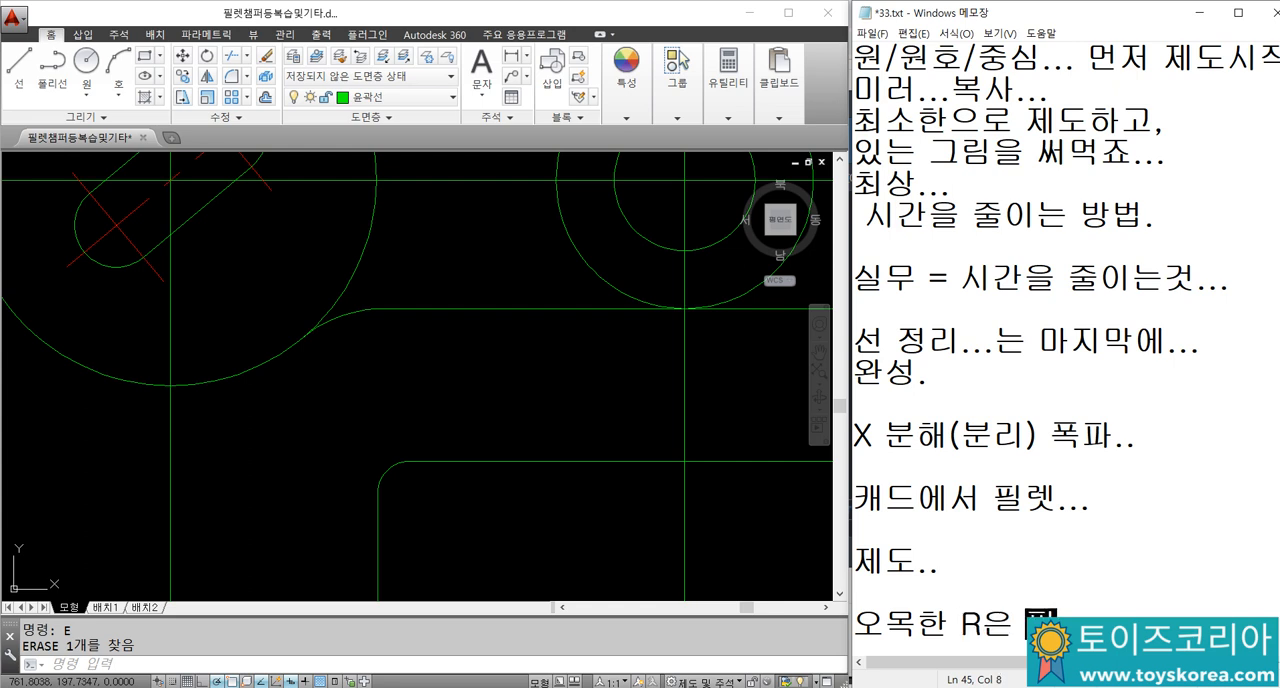
text(렛.)
key(Return)
text(볼록한 R은 라운드)
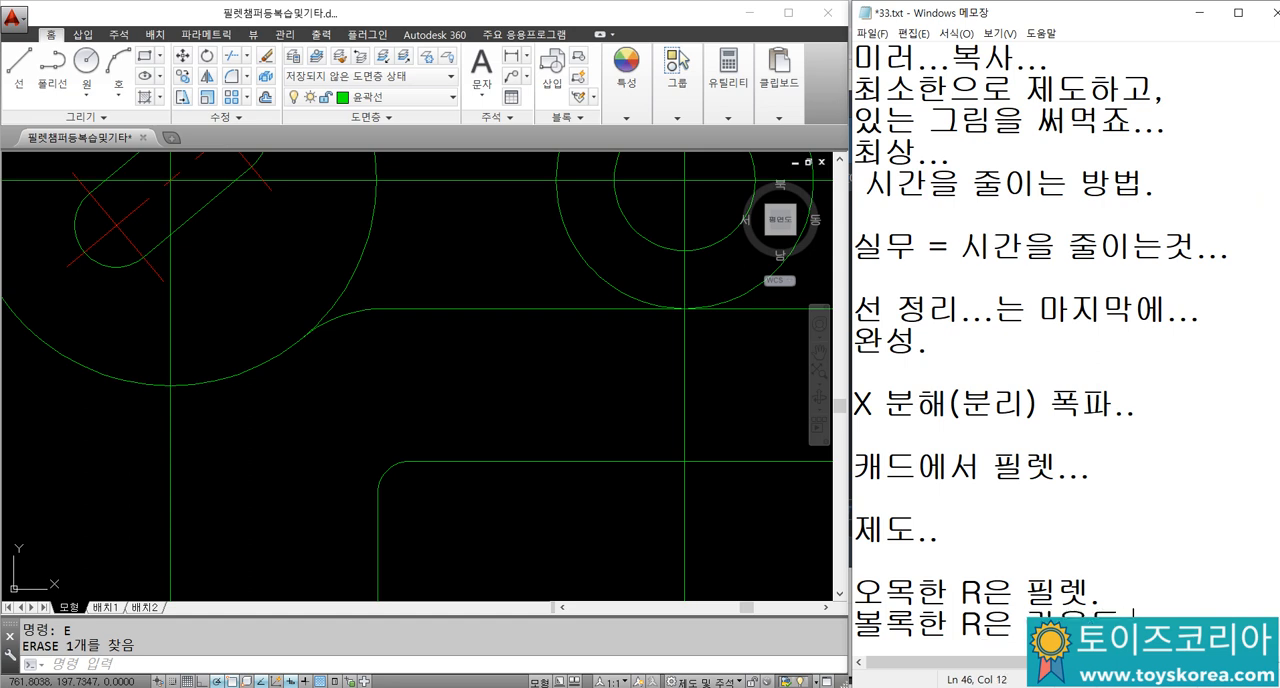
key(Return)
key(Return)
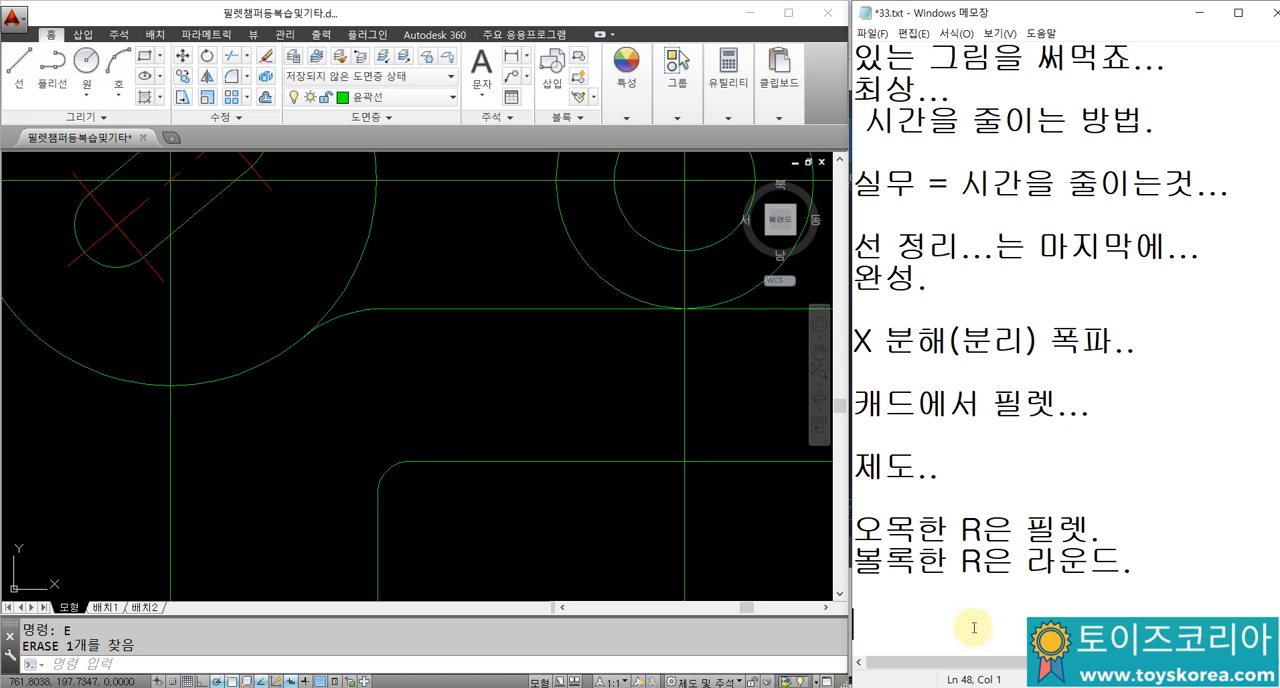
Step: Return to the AutoCAD drawing and trim away the large circle's arc between the two R20 fillets
click(508, 362)
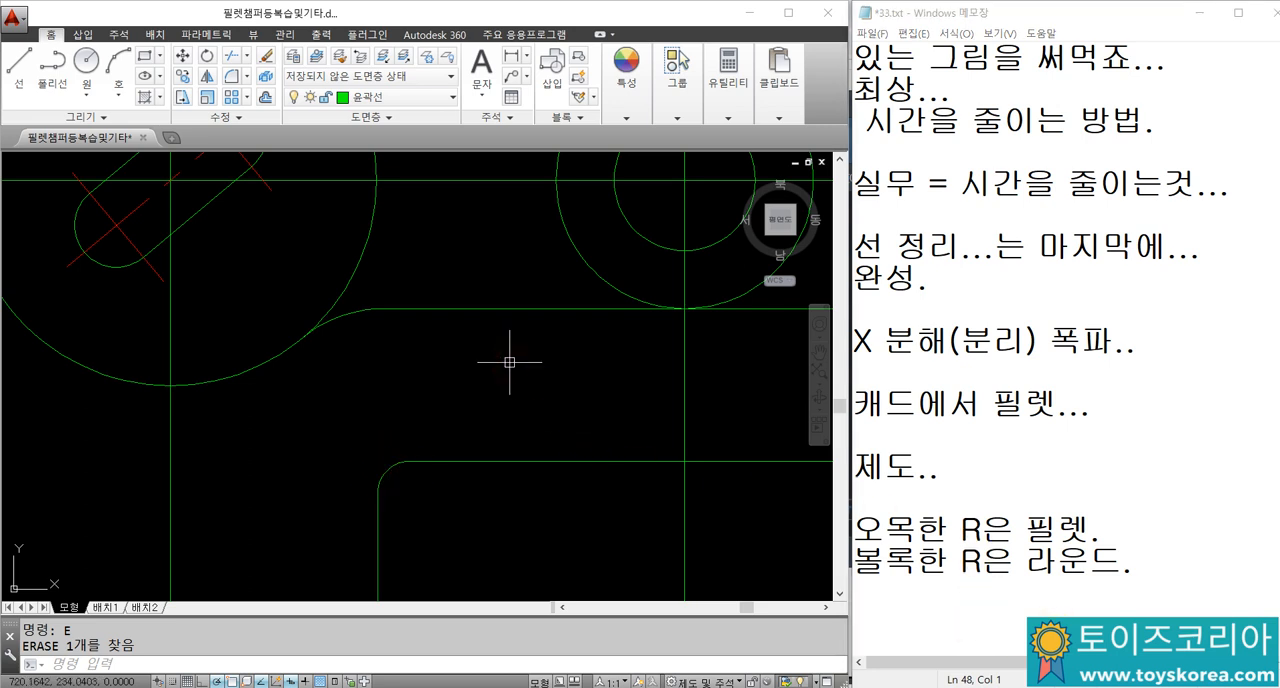
scroll(538, 385, down, 5)
mouse_move(621, 297)
middle_down()
mouse_move(573, 359)
mouse_move(555, 421)
middle_up()
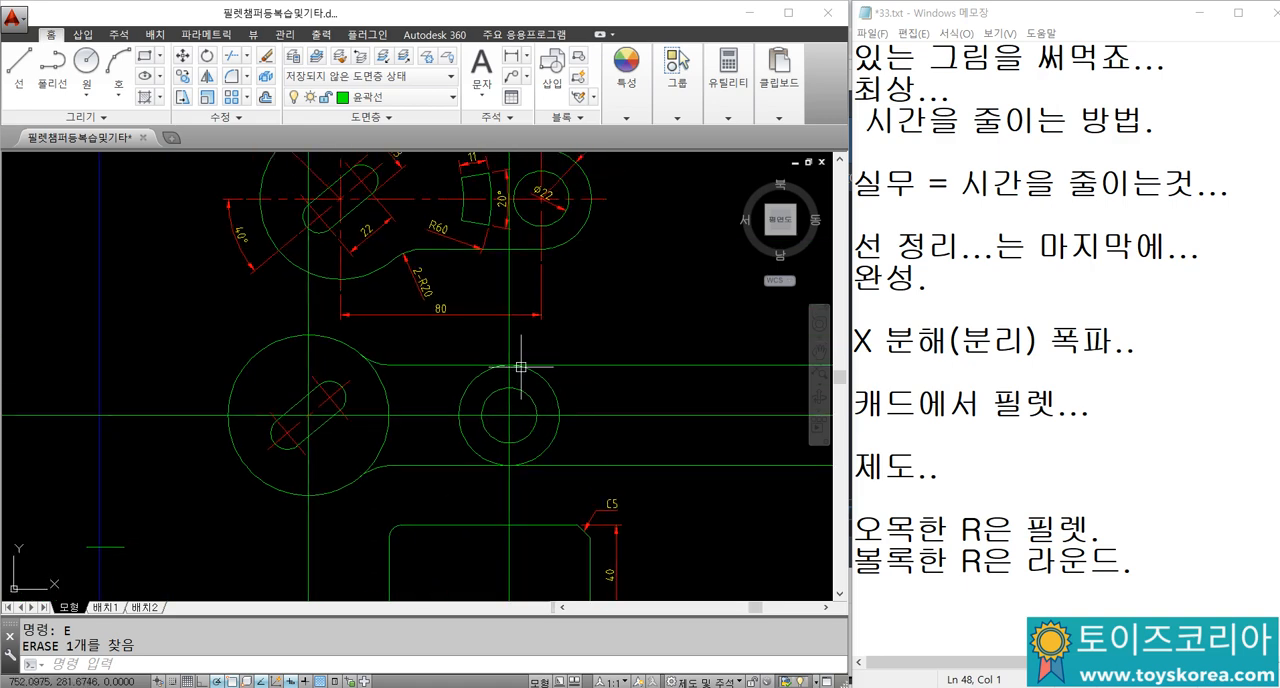
scroll(512, 353, down, 3)
text(tr)
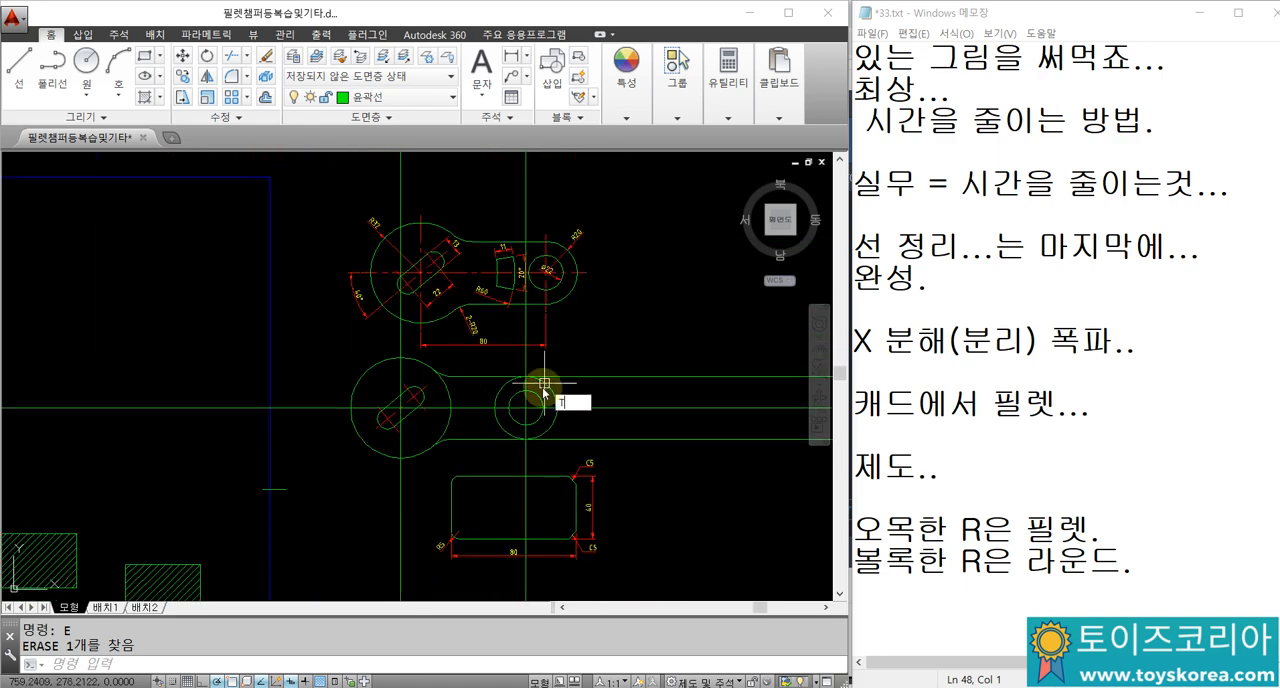
key(space)
scroll(488, 381, up, 4)
click(443, 408)
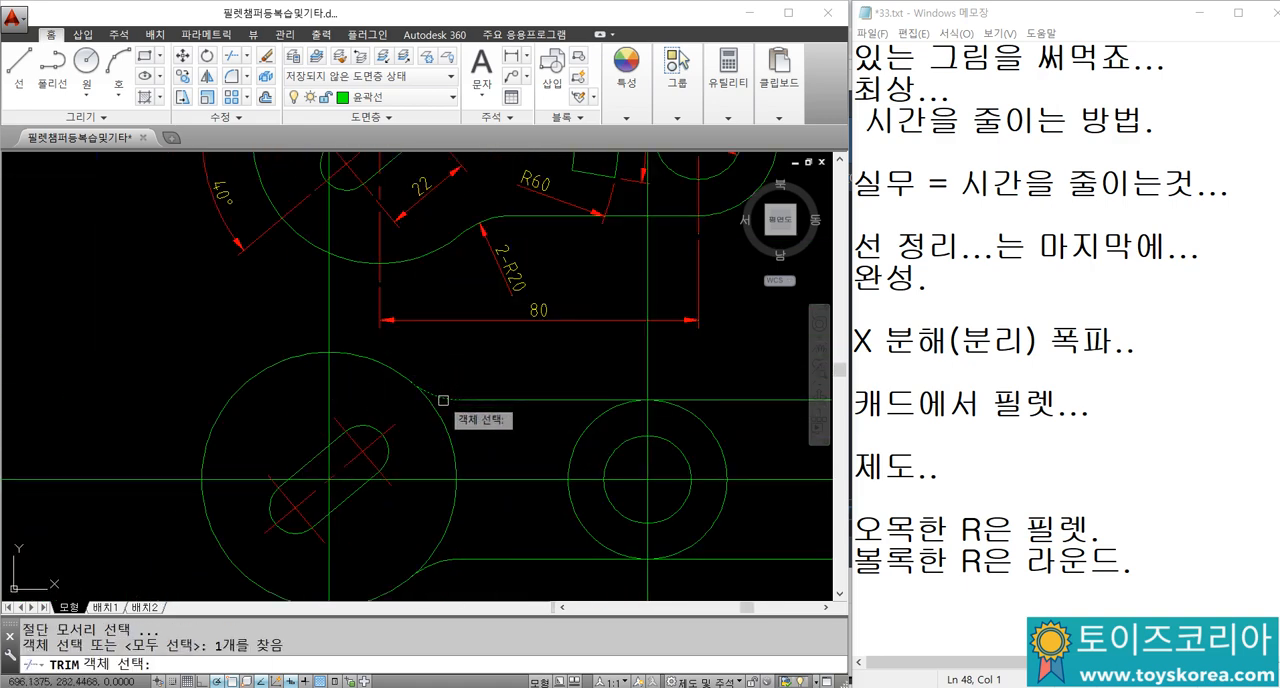
click(447, 547)
key(space)
click(455, 470)
key(space)
key(space)
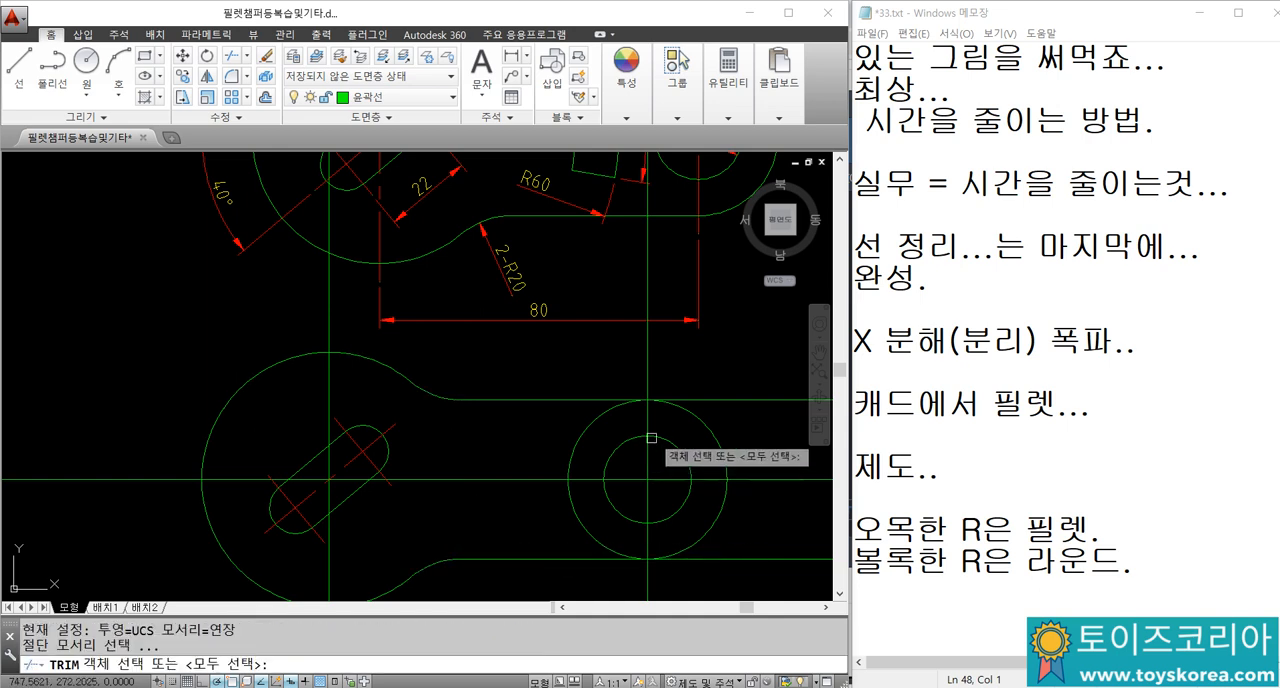
Step: Using the vertical line through the hole as cutting edge, trim the R20 circle's inner half and the horizontal lines extending beyond it
click(645, 418)
key(space)
click(592, 424)
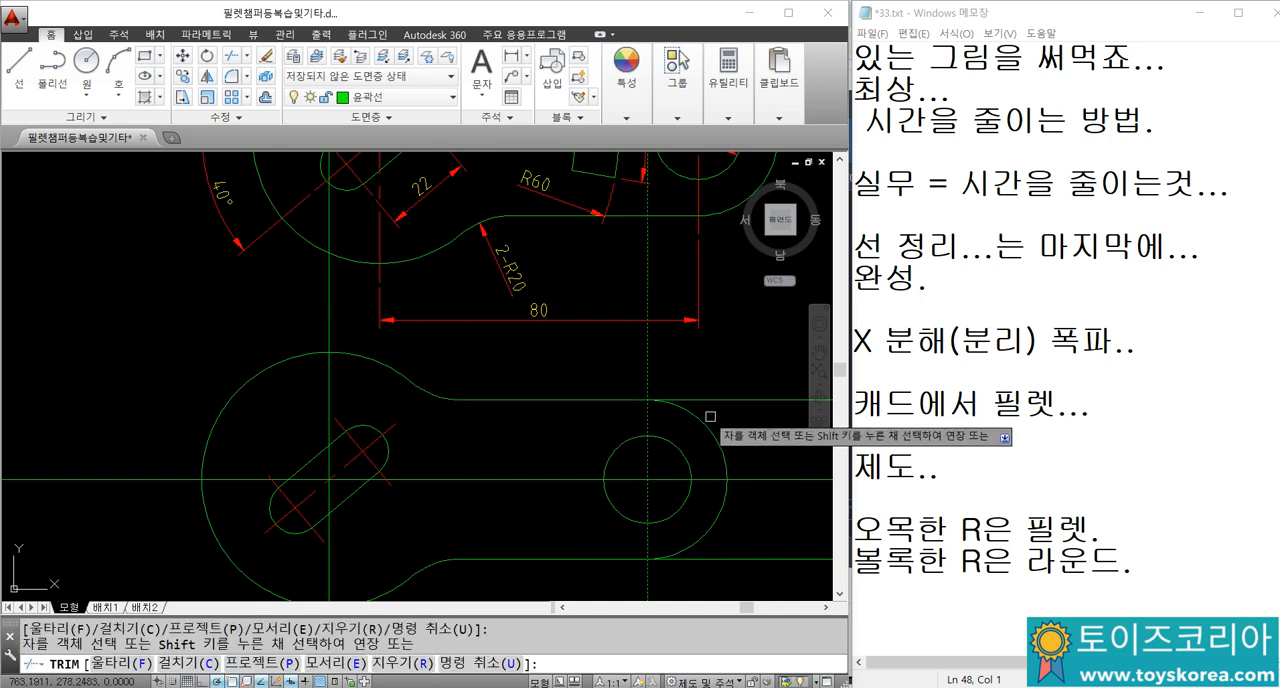
key(Escape)
scroll(588, 368, down, 2)
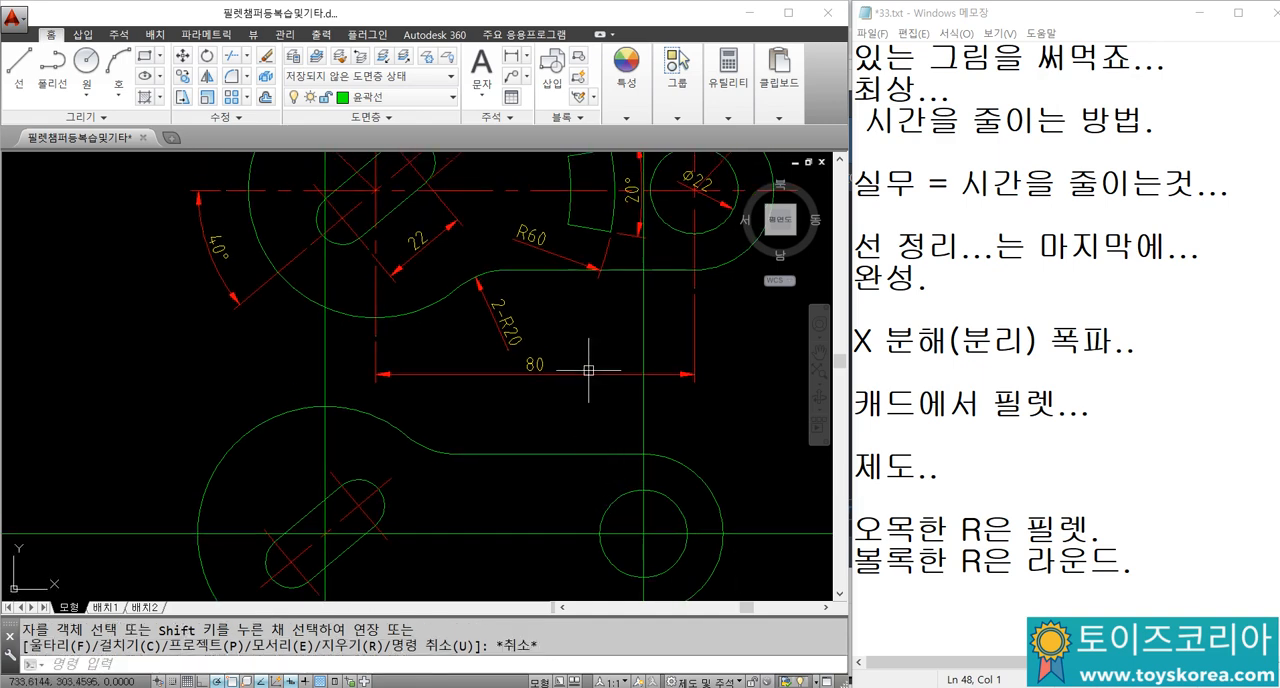
Step: Draw a circle of radius 60 centred on the large circle's centre
scroll(616, 239, up, 2)
scroll(520, 275, down, 2)
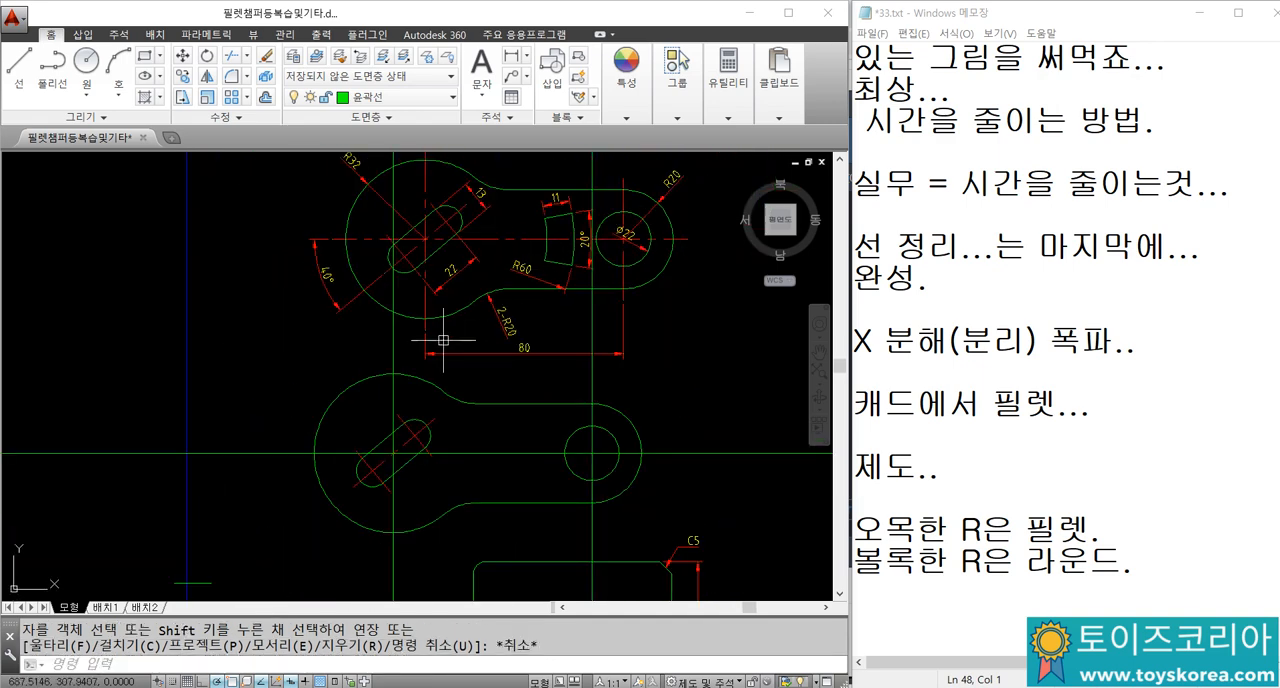
text(c)
key(space)
scroll(406, 451, up, 2)
click(381, 457)
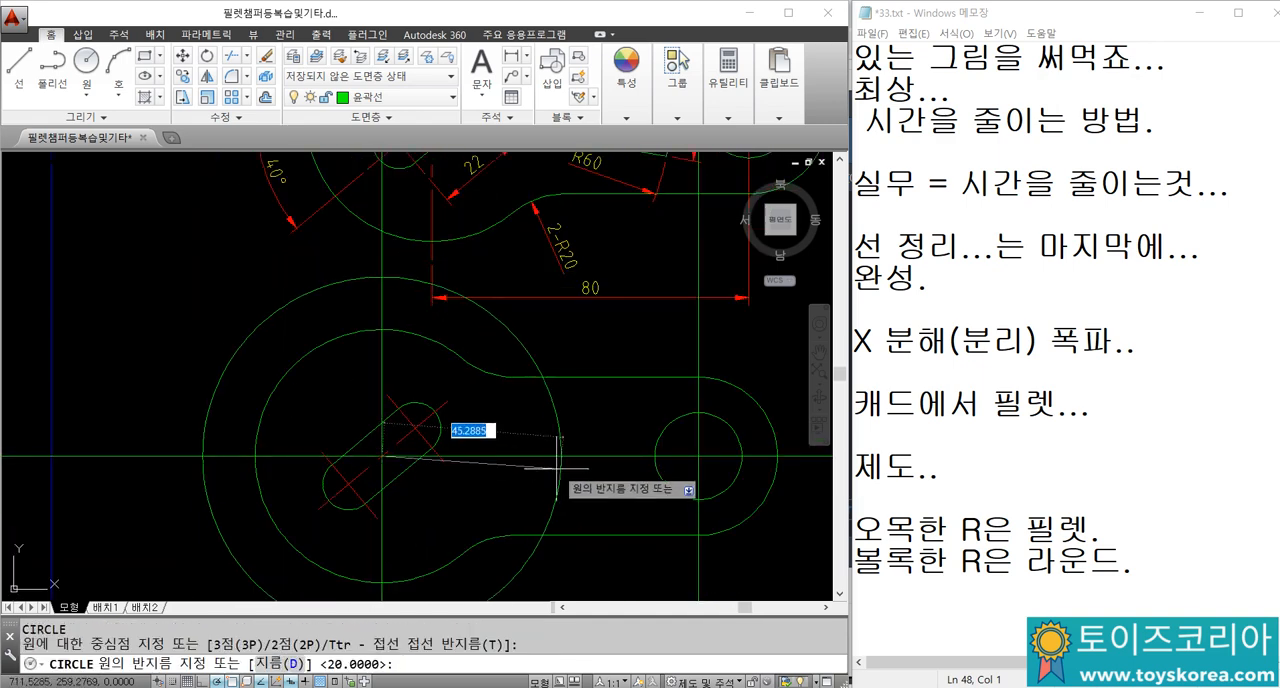
text(60)
key(Return)
key(Escape)
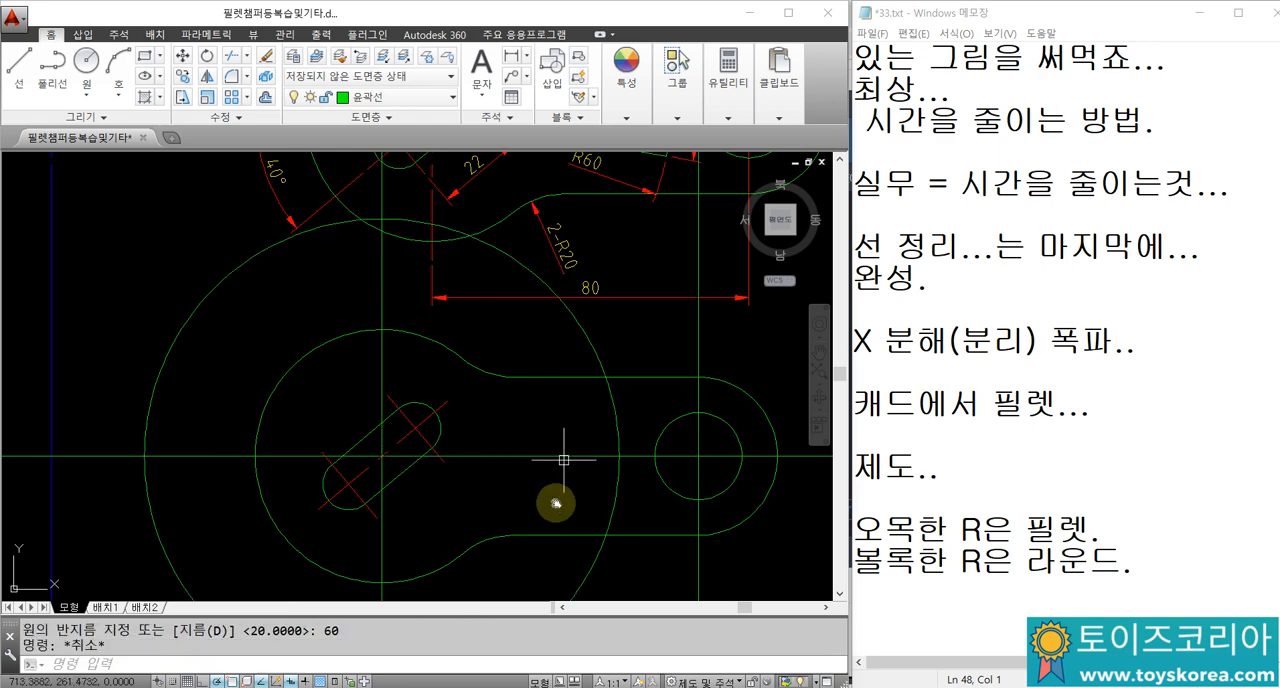
scroll(560, 500, down, 3)
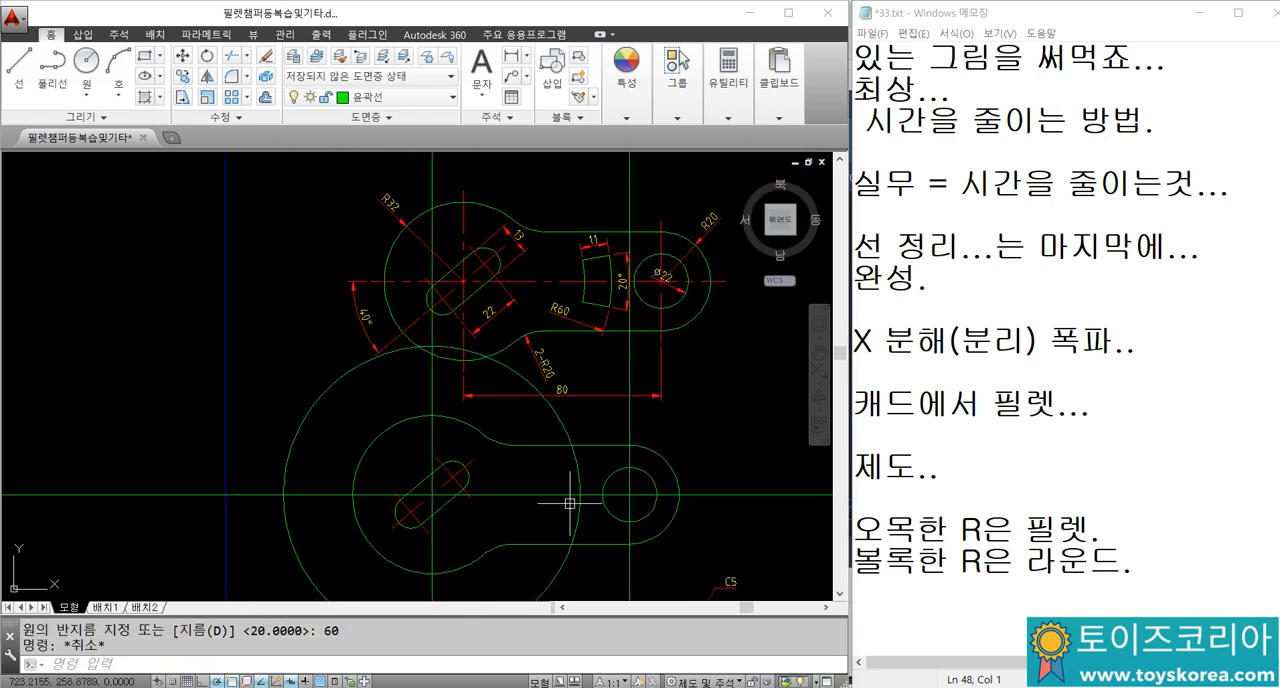
Step: Offset the R60 circle inward by 11
text(o)
key(space)
text(11)
key(Return)
scroll(572, 490, up, 4)
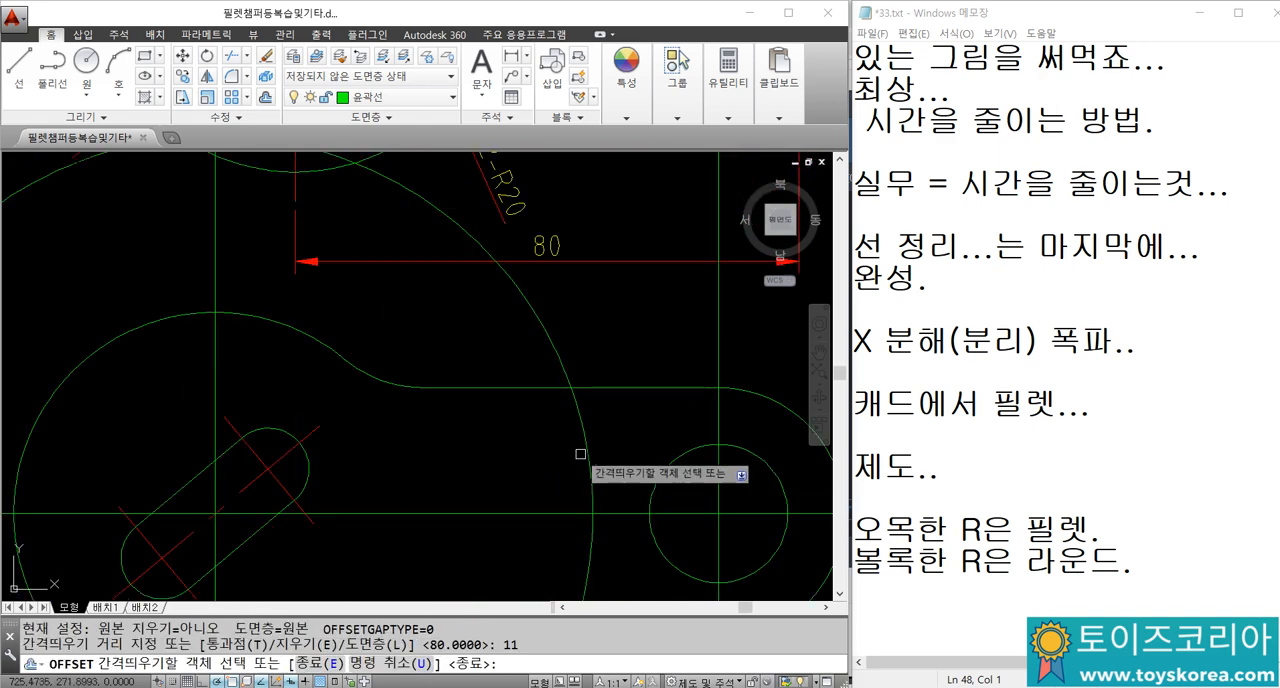
key(Escape)
key(Escape)
scroll(535, 460, down, 2)
Step: Try to place a 10° construction line through the large circle's centre, and erase the misplaced line
text(X)
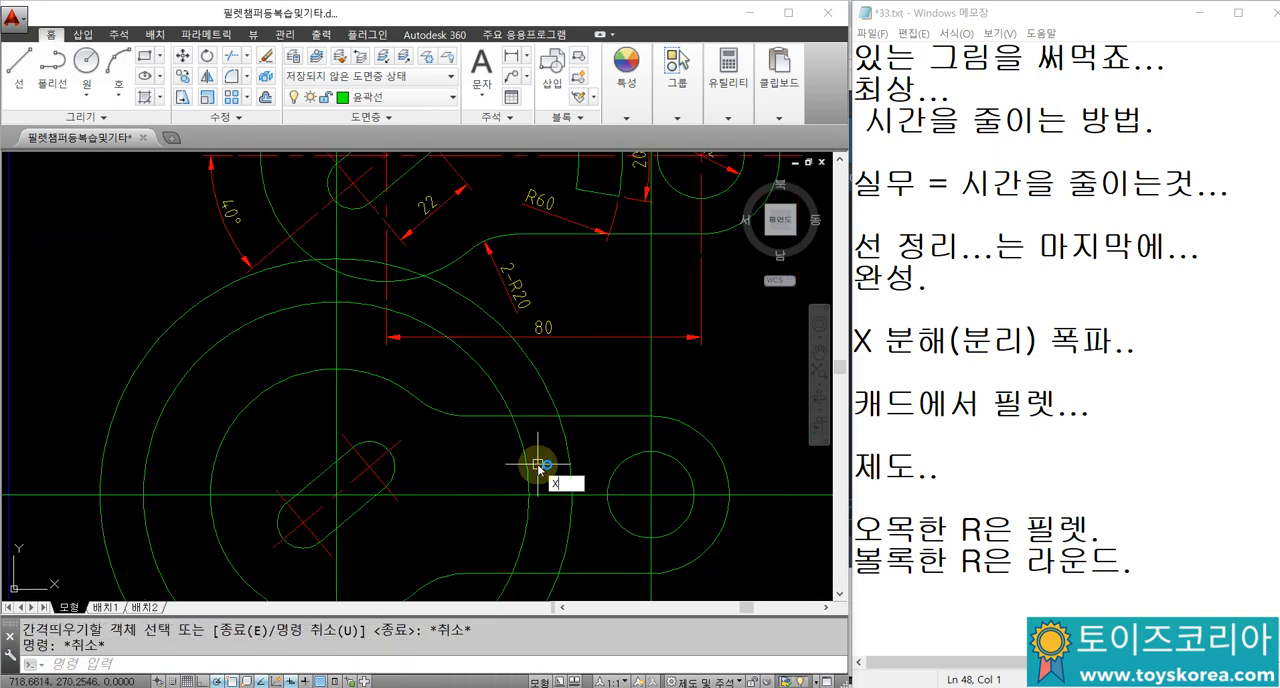
text(L)
key(Return)
scroll(563, 419, down, 2)
scroll(623, 343, up, 3)
scroll(581, 452, down, 4)
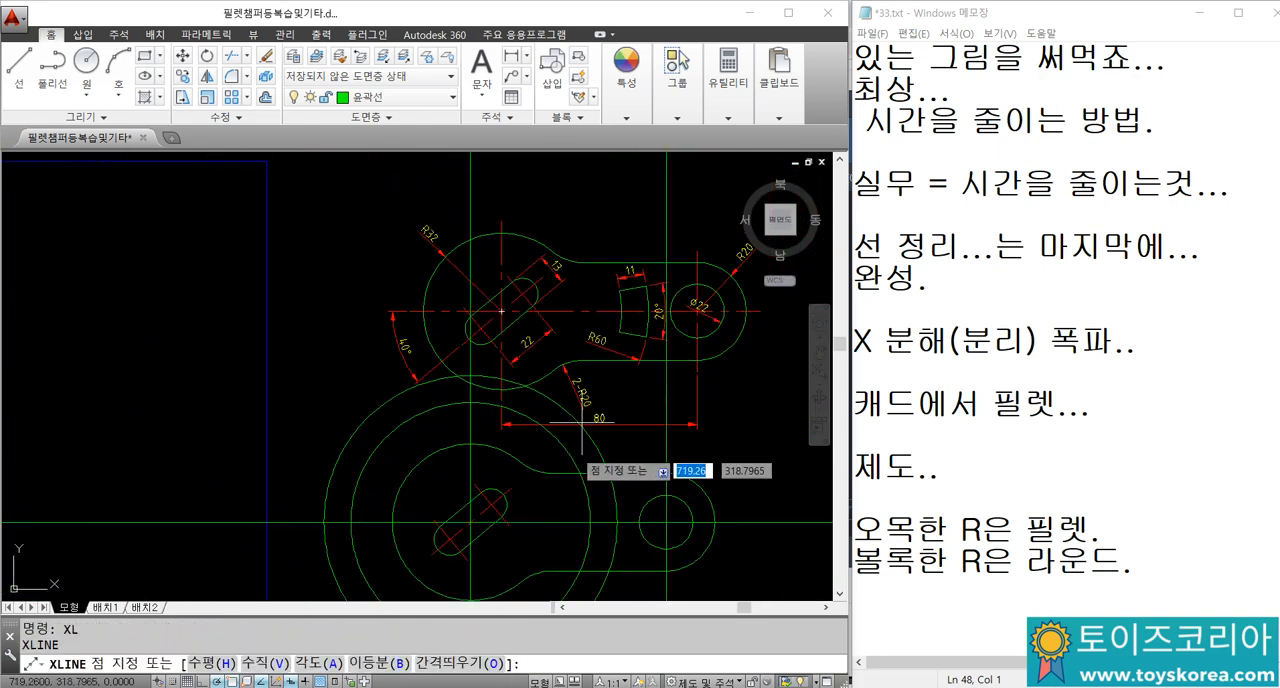
scroll(581, 423, up, 2)
text(A)
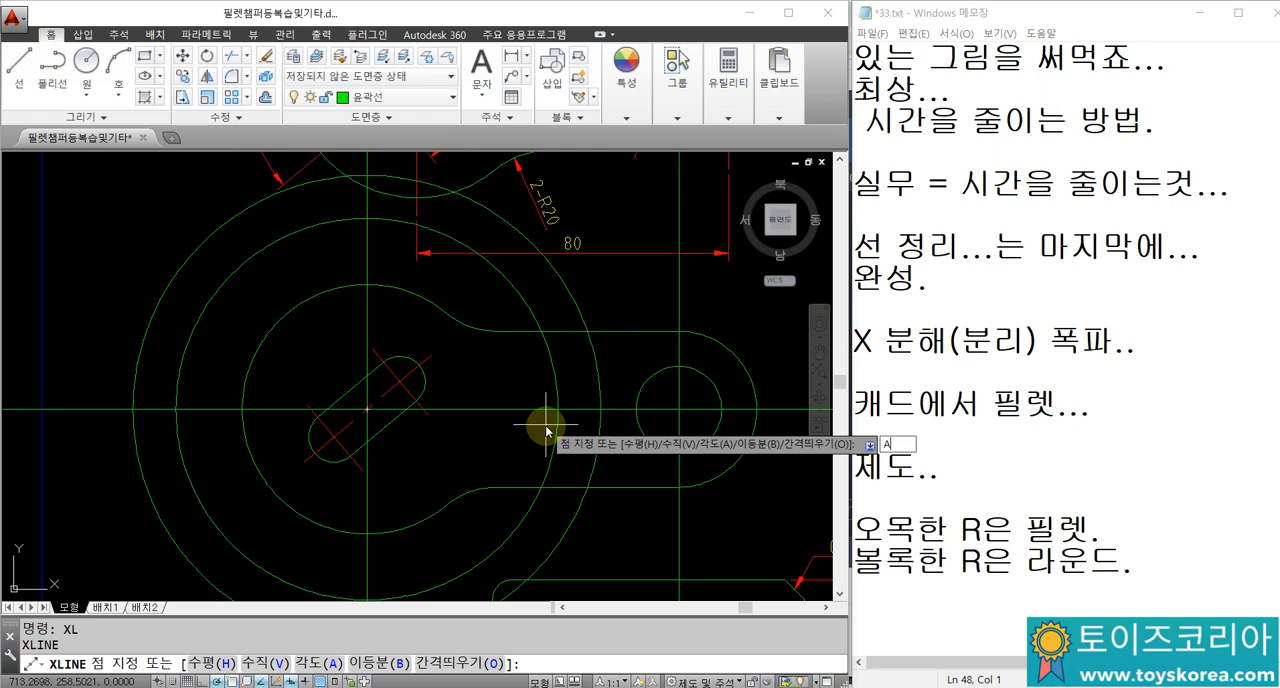
key(Return)
text(10)
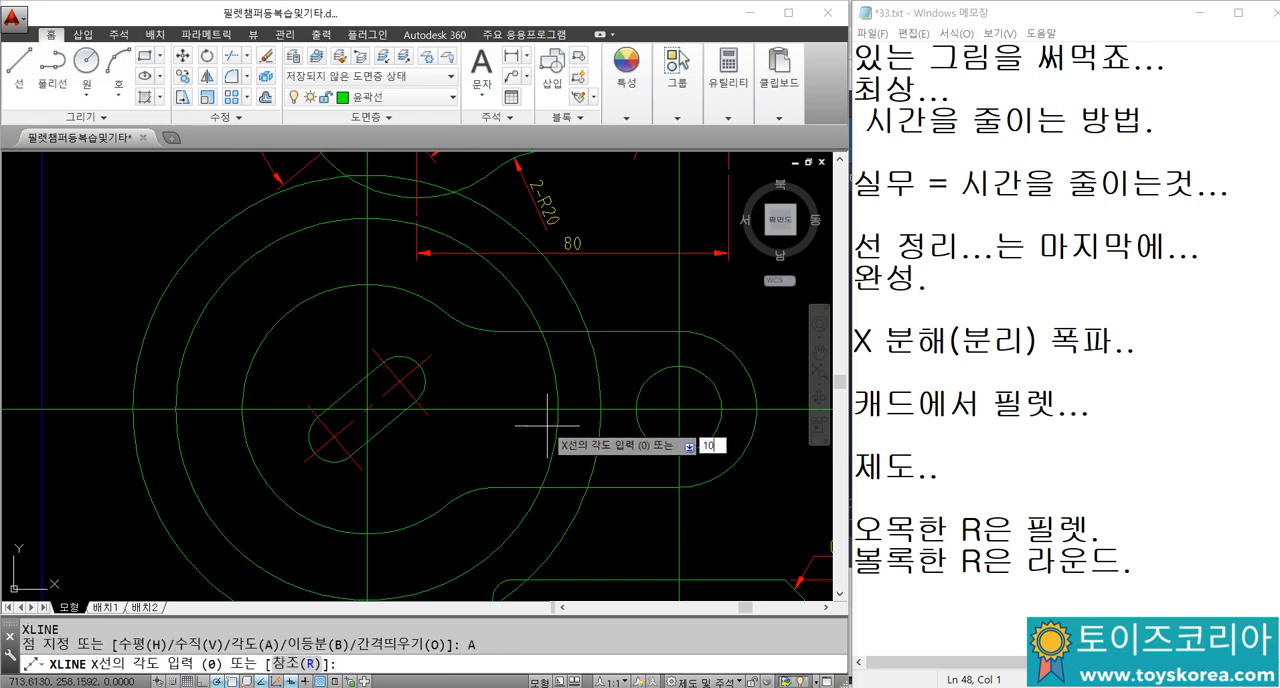
key(Return)
scroll(368, 383, up, 2)
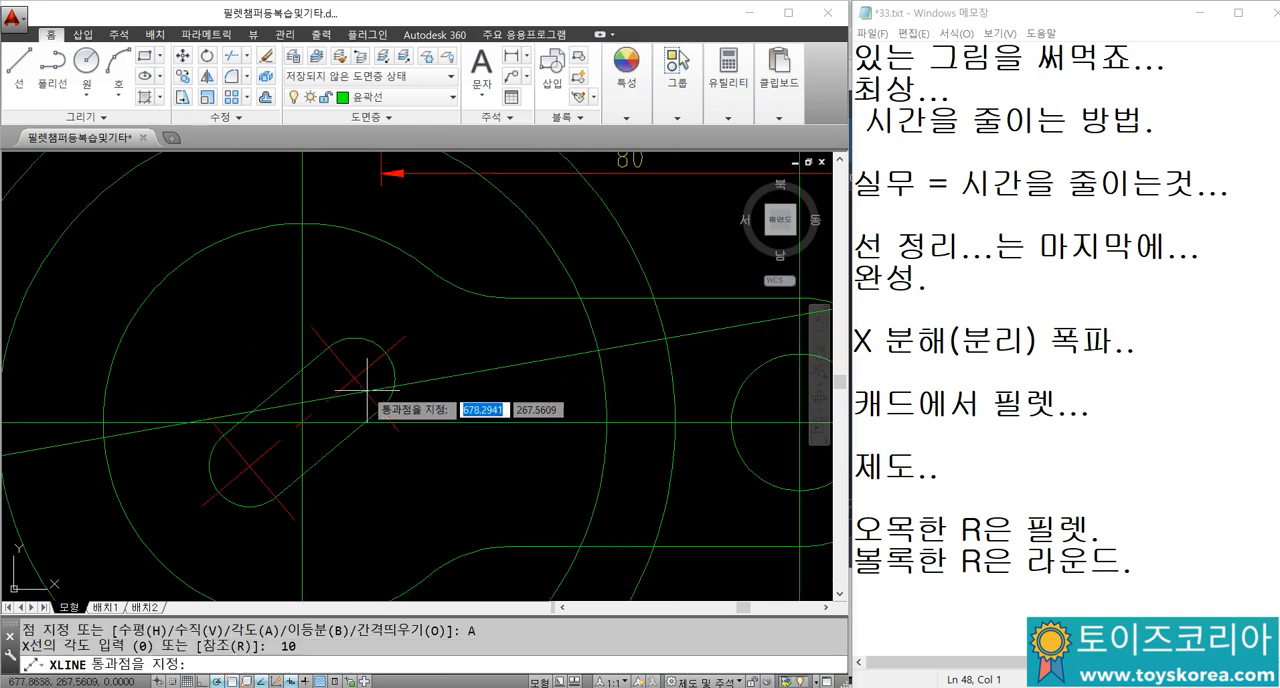
click(320, 416)
key(Escape)
key(Escape)
scroll(316, 429, up, 8)
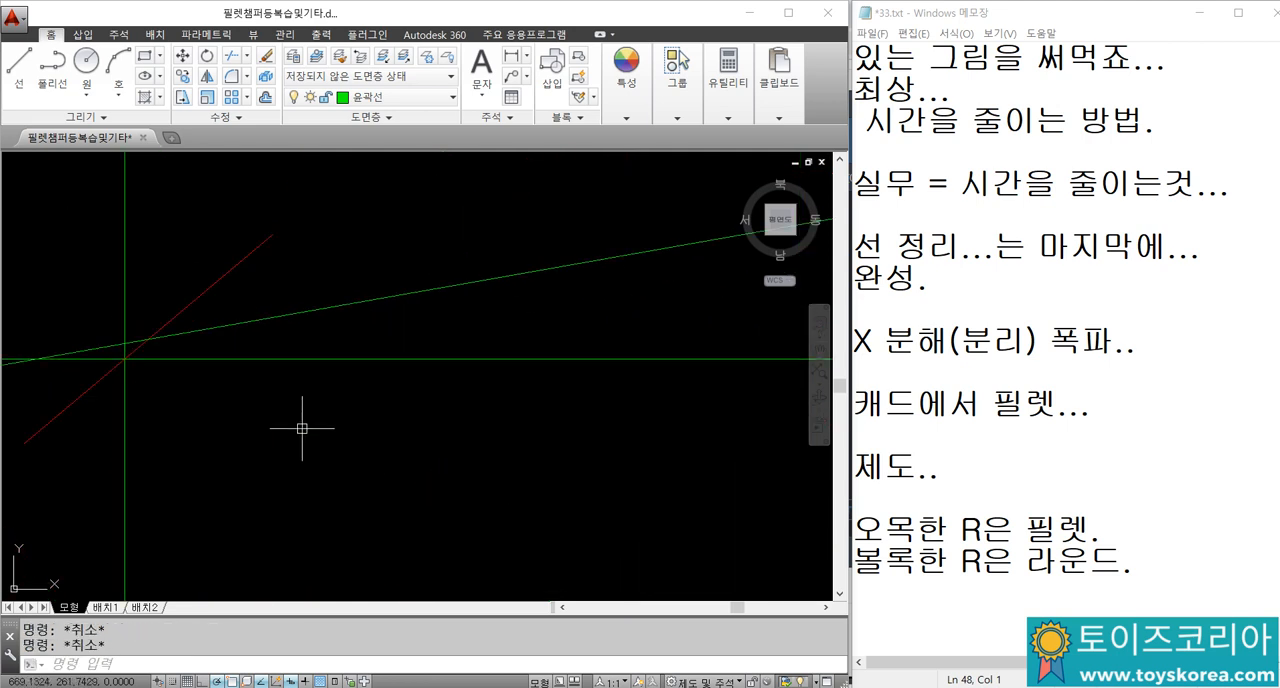
click(264, 321)
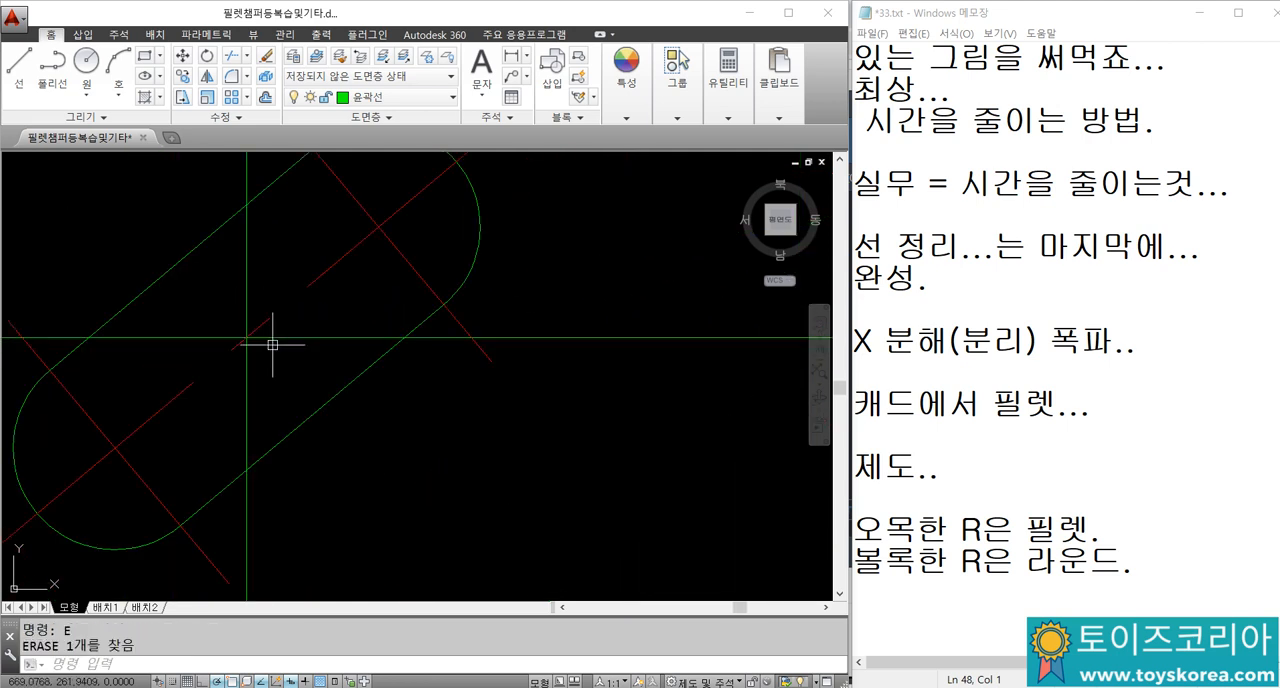
Step: Draw a construction line at 10° through the large circle's centre
text(xl)
key(Return)
text(a)
key(Return)
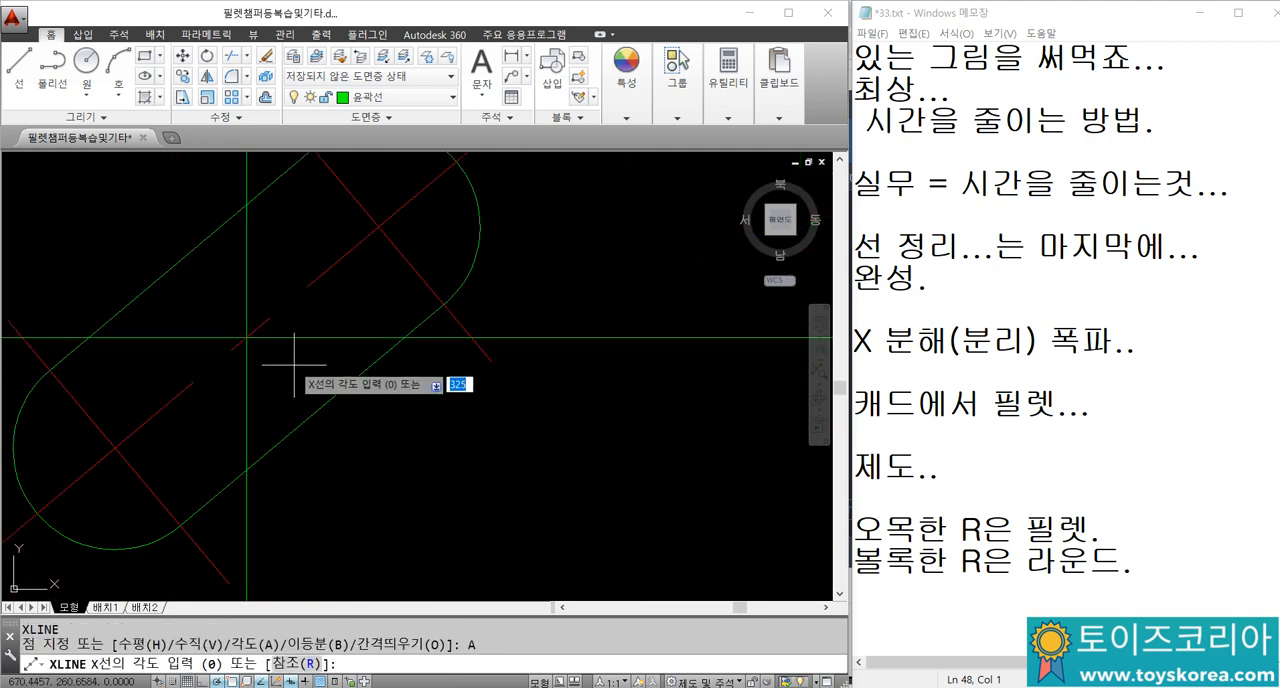
text(10)
key(Return)
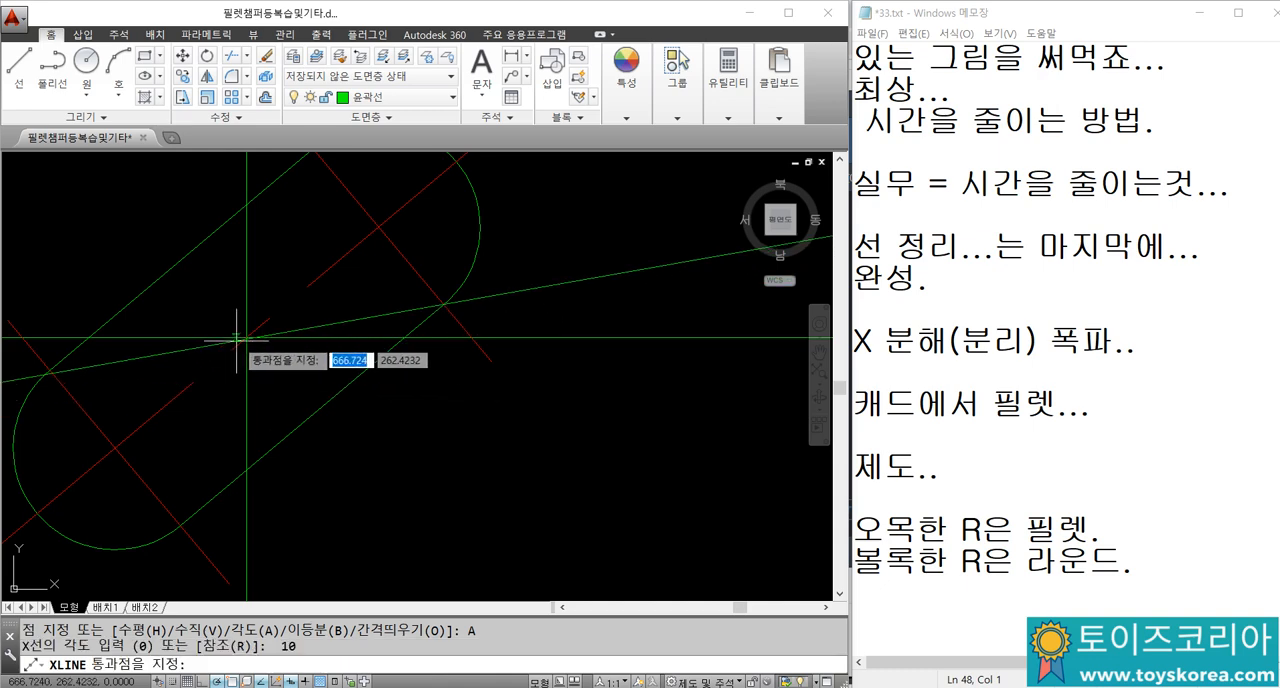
click(248, 338)
scroll(280, 361, down, 6)
key(Escape)
key(Escape)
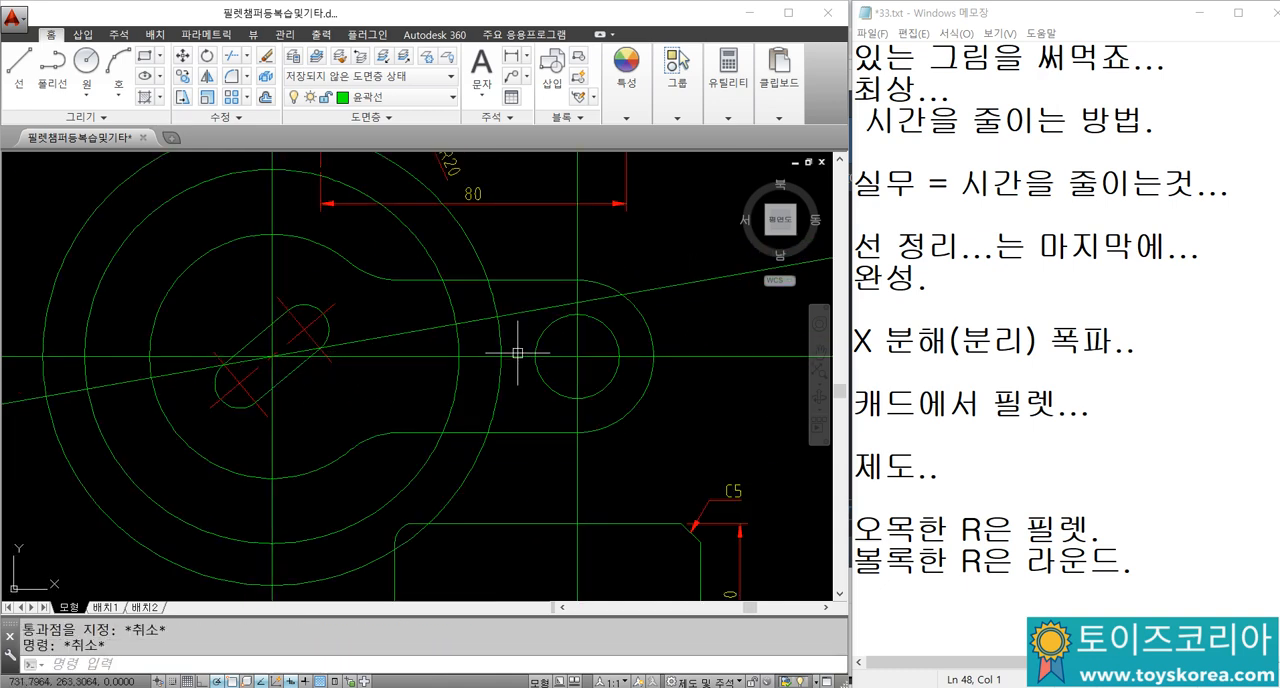
Step: Trim the 10° line on both sides so only the segment between the R60 circle and its inner offset remains
scroll(502, 338, up, 4)
text(tr)
key(Return)
click(516, 314)
click(363, 289)
key(Return)
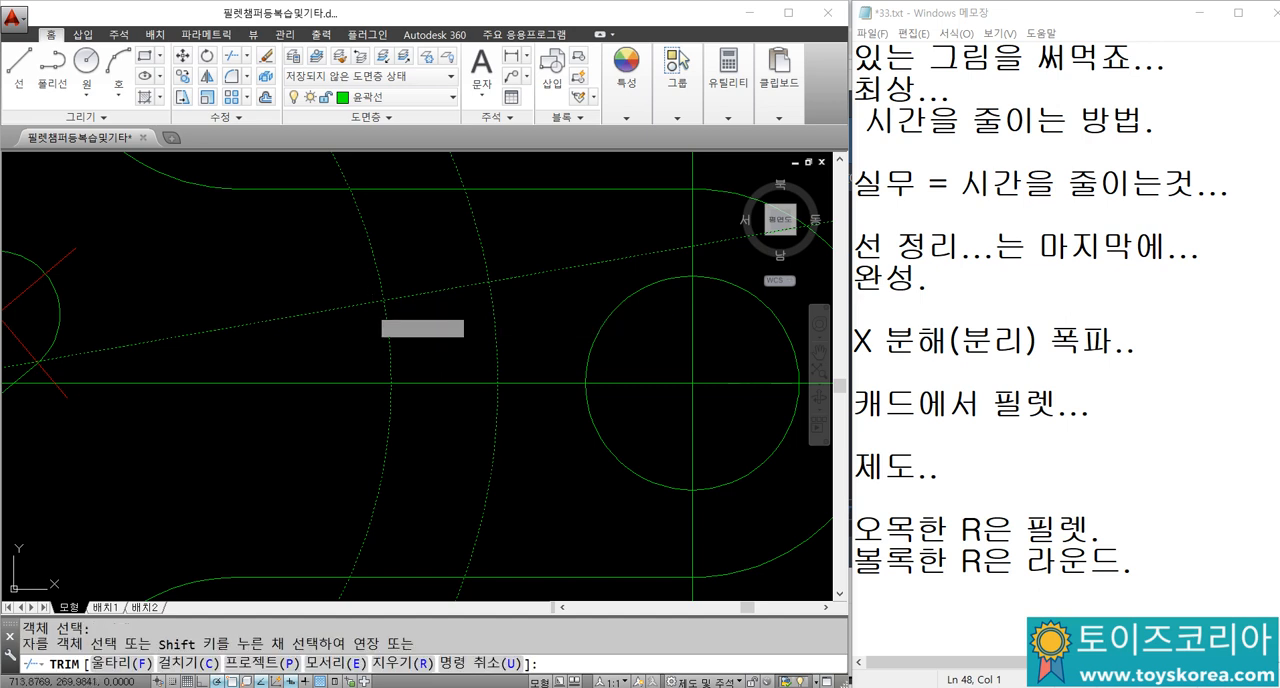
click(355, 305)
click(517, 280)
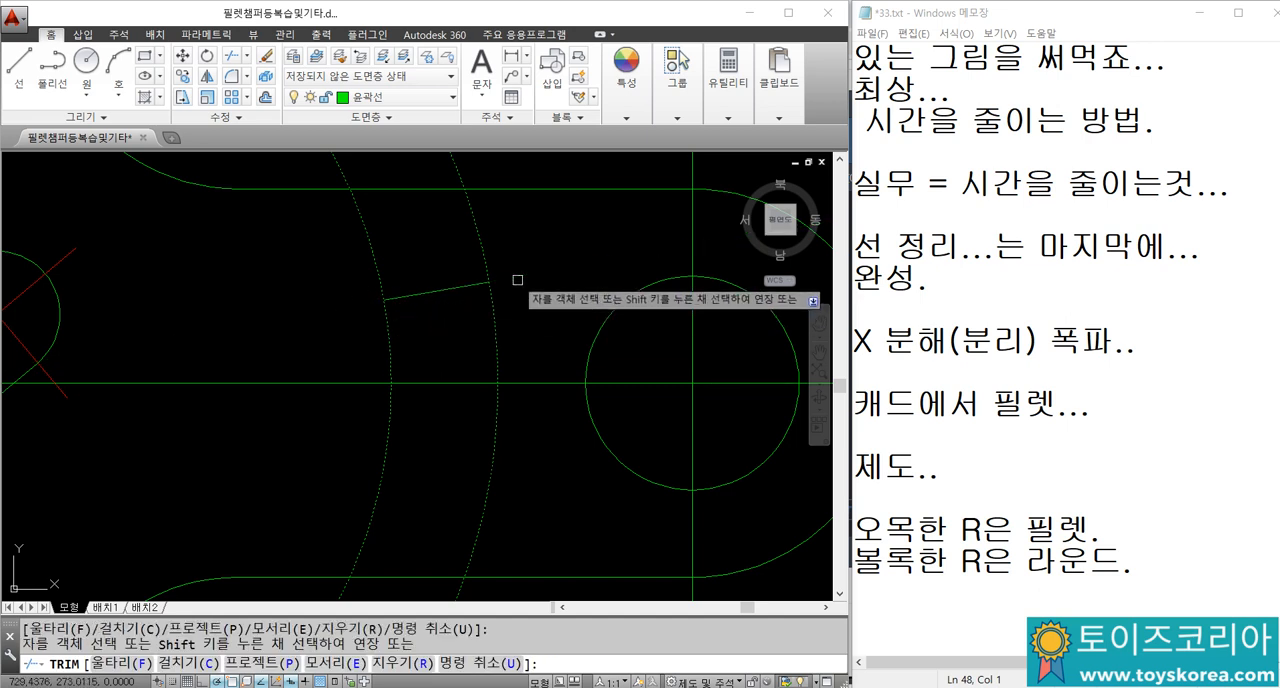
key(Escape)
Step: Mirror the short angled segment about the horizontal centreline, keeping the original
text(mi)
key(Return)
click(471, 289)
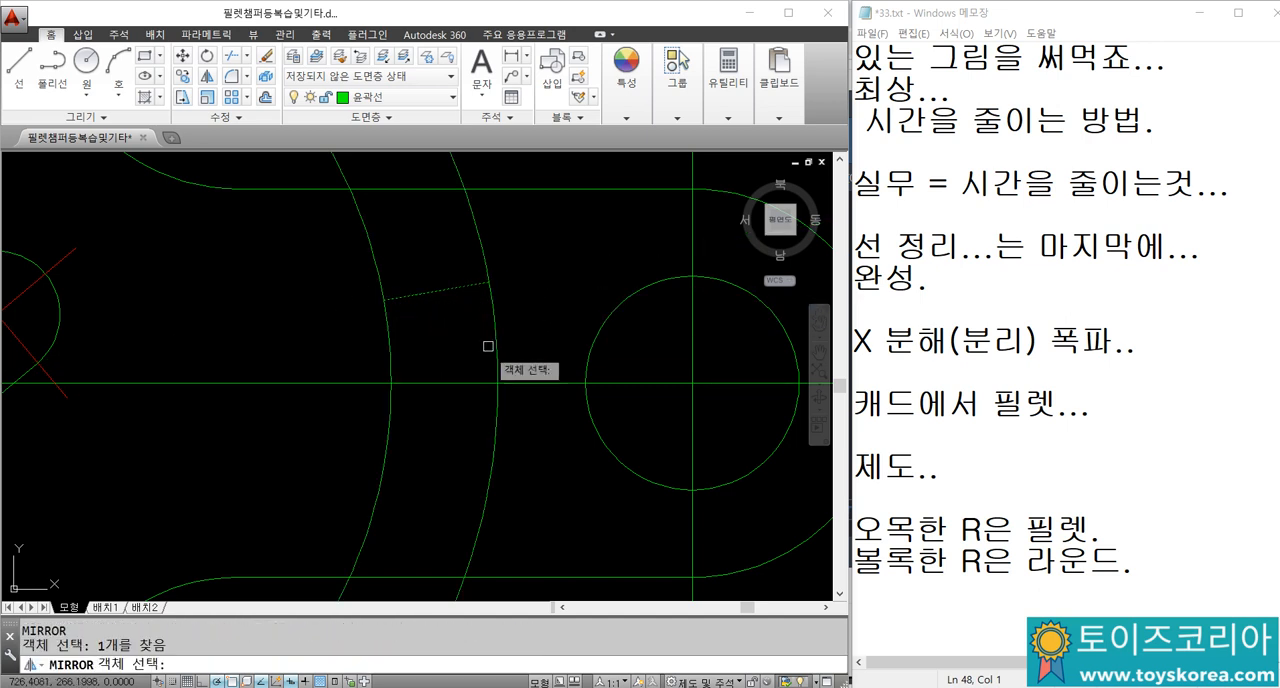
key(Return)
click(497, 383)
click(390, 383)
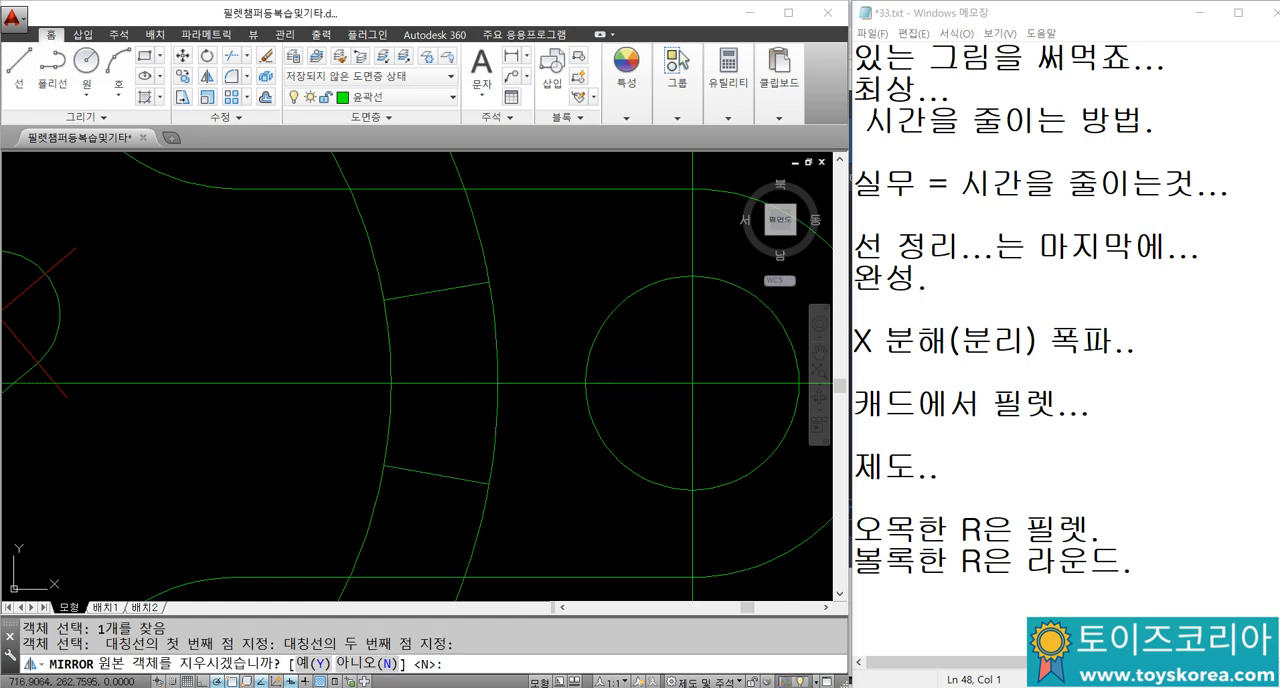
key(Return)
Step: Using the two angled segments as cutting edges, trim both large circles outside them to form the curved slot
text(tr)
key(Return)
click(422, 291)
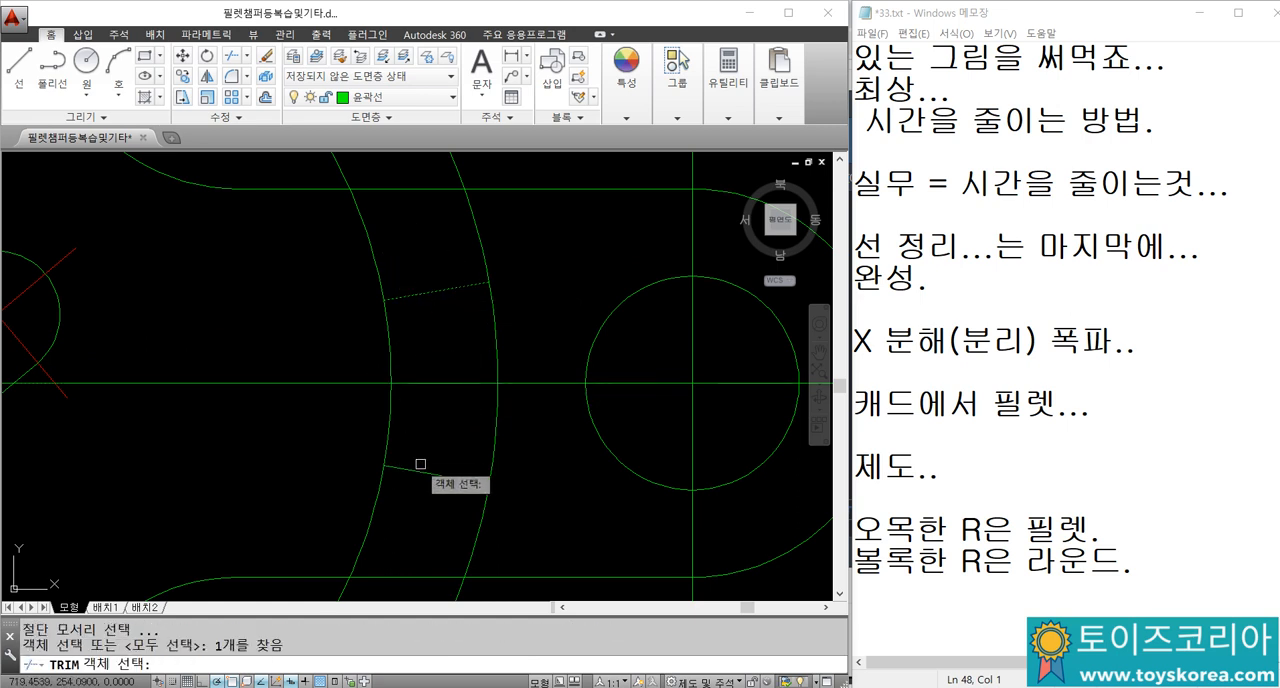
click(420, 467)
key(Return)
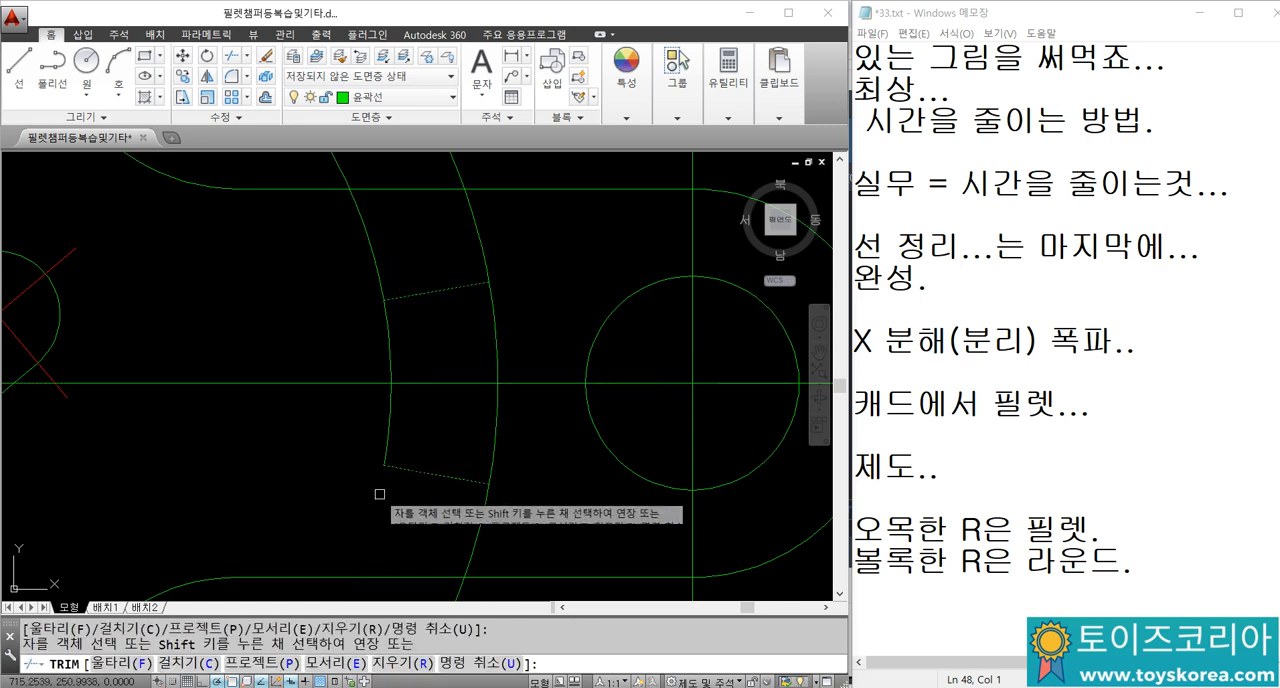
click(376, 280)
click(486, 266)
click(487, 520)
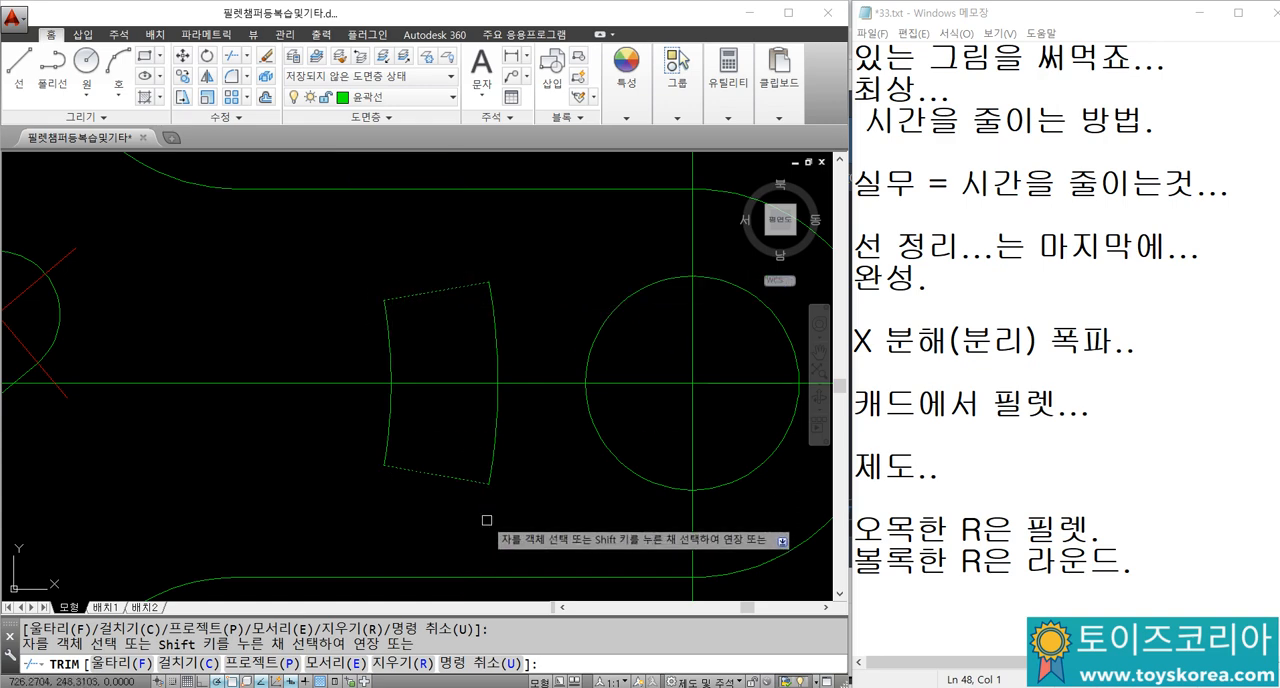
key(Escape)
Step: Erase the leftover angled line and the two arc pieces on the far side of the large circle
scroll(629, 351, down, 3)
scroll(513, 408, up, 3)
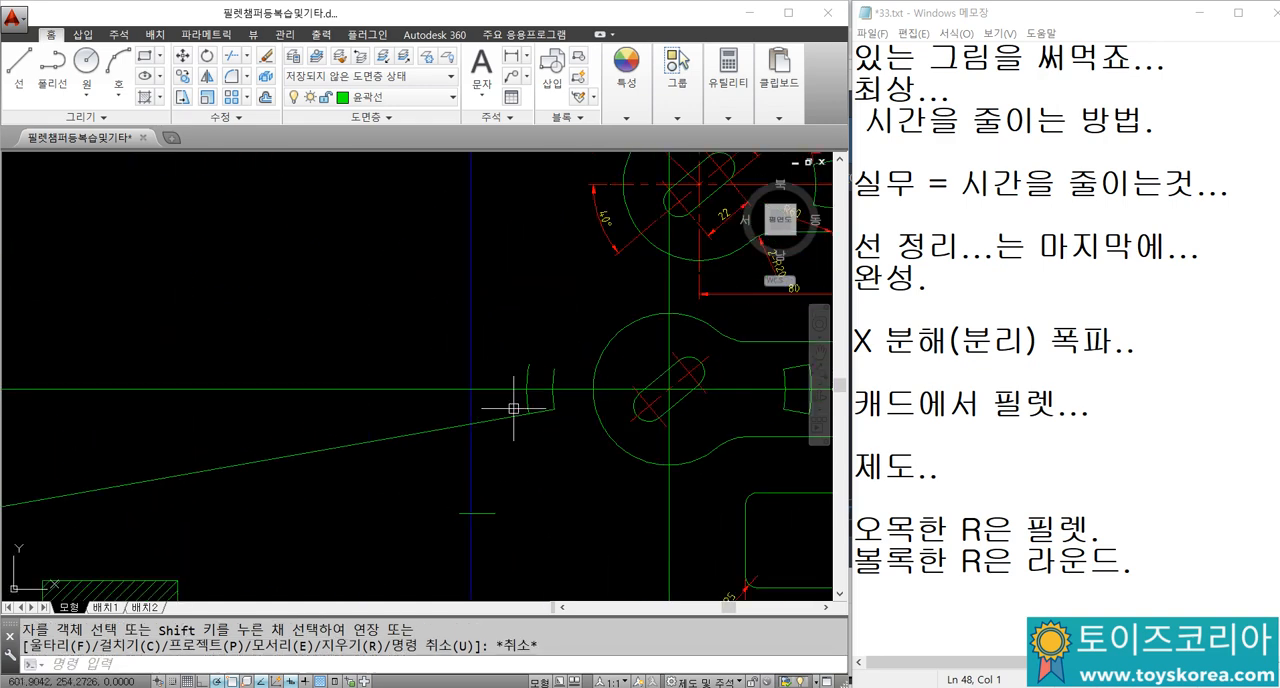
click(564, 440)
click(496, 376)
text(E)
key(Return)
middle_drag(808, 421, 477, 389)
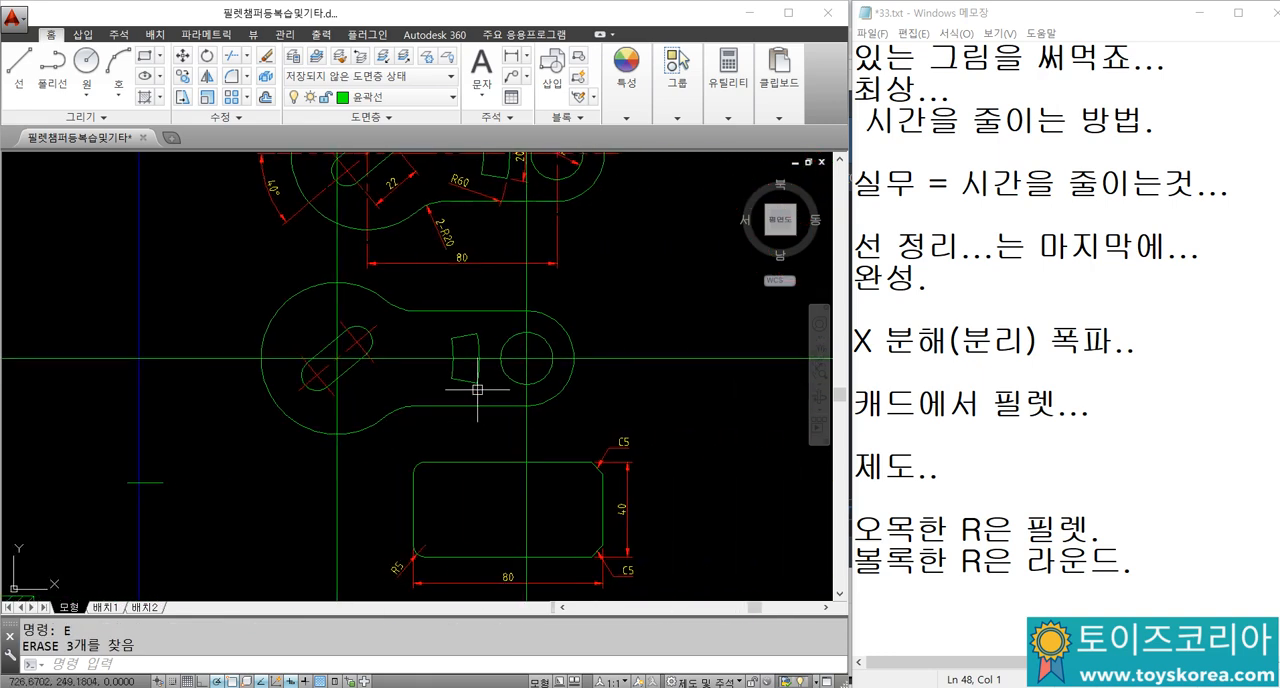
scroll(477, 389, up, 3)
scroll(371, 366, down, 2)
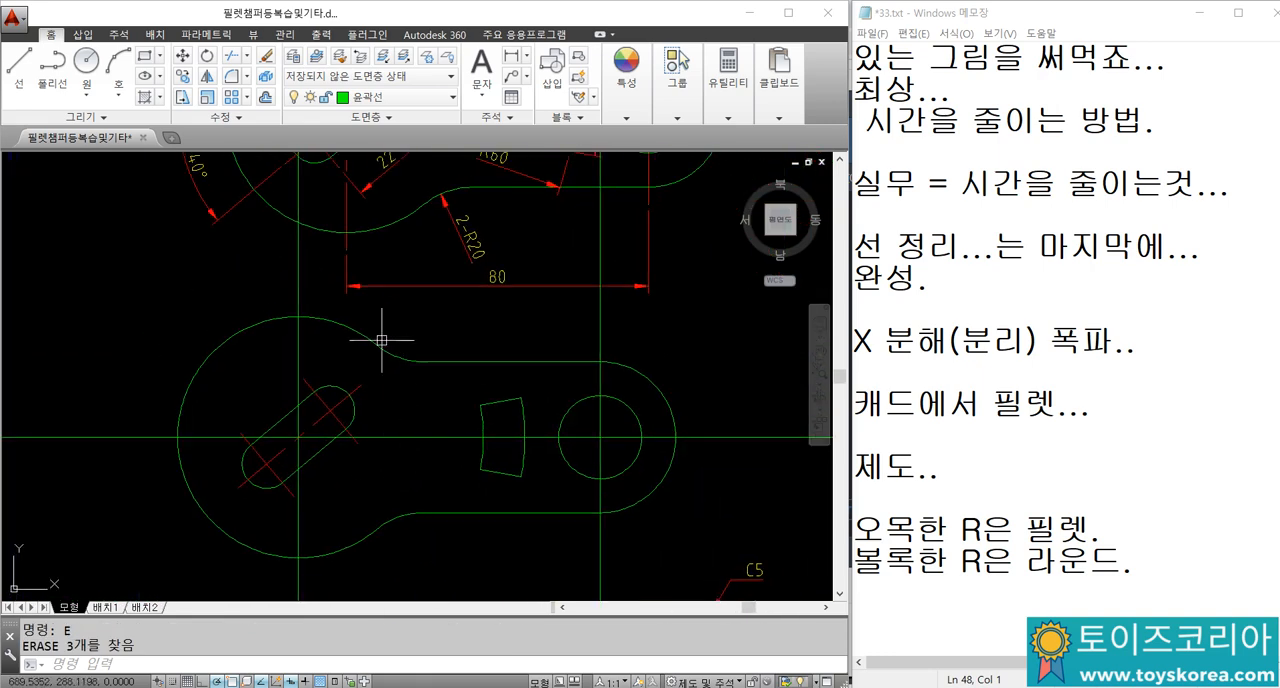
Step: Switch to the Notepad notes and add the line "MA 특성복사..." at the end
click(1010, 625)
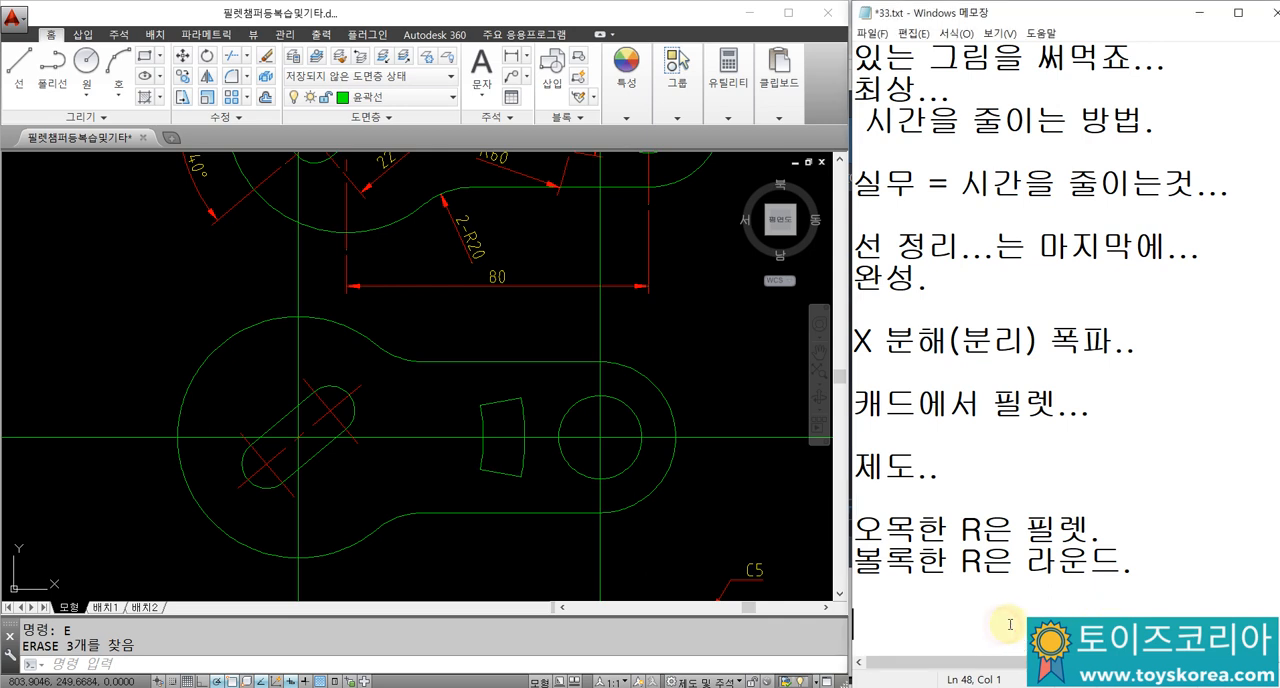
text(M)
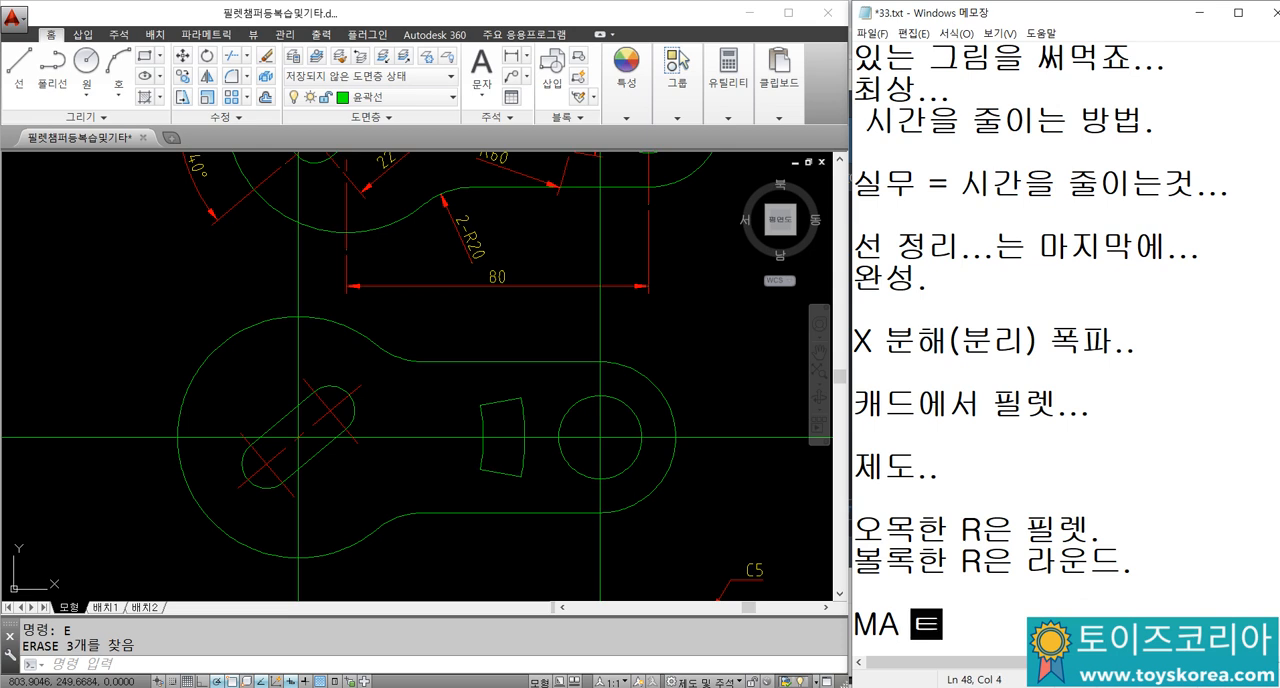
text(A 특성복사)
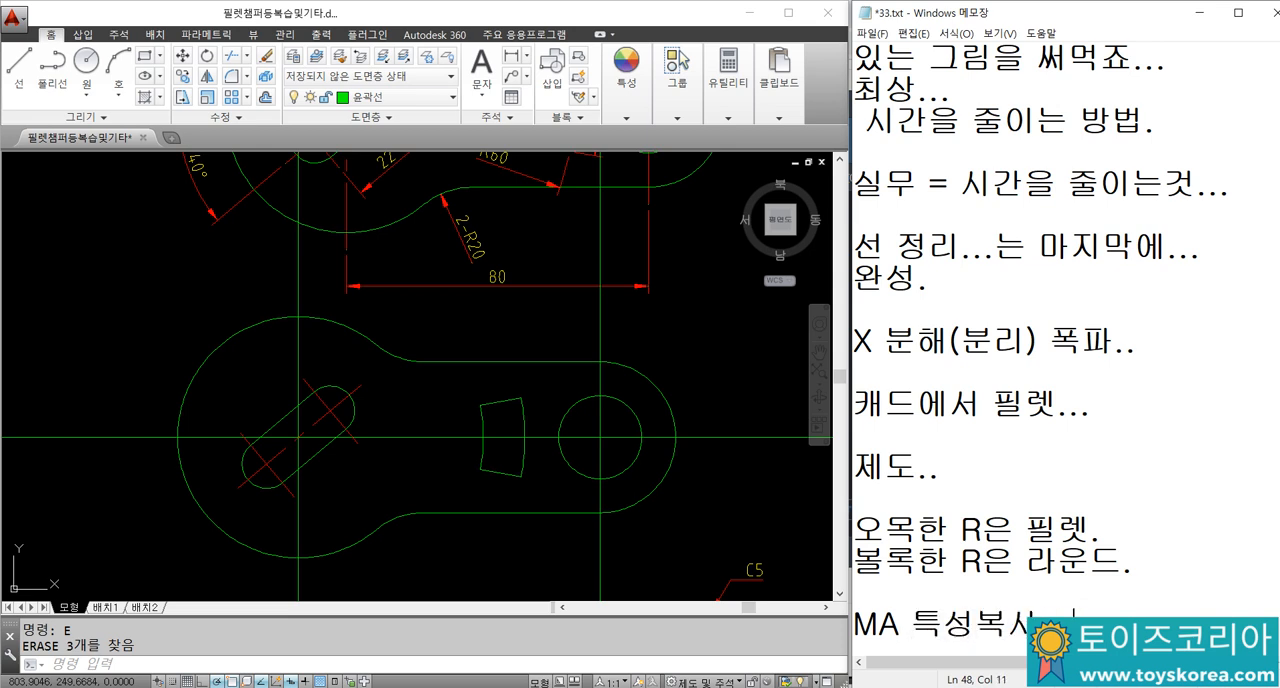
Step: Return to the AutoCAD drawing and try to move the horizontal and two vertical construction lines to the 중심선 layer
click(463, 385)
key(Escape)
scroll(277, 366, up, 2)
click(254, 309)
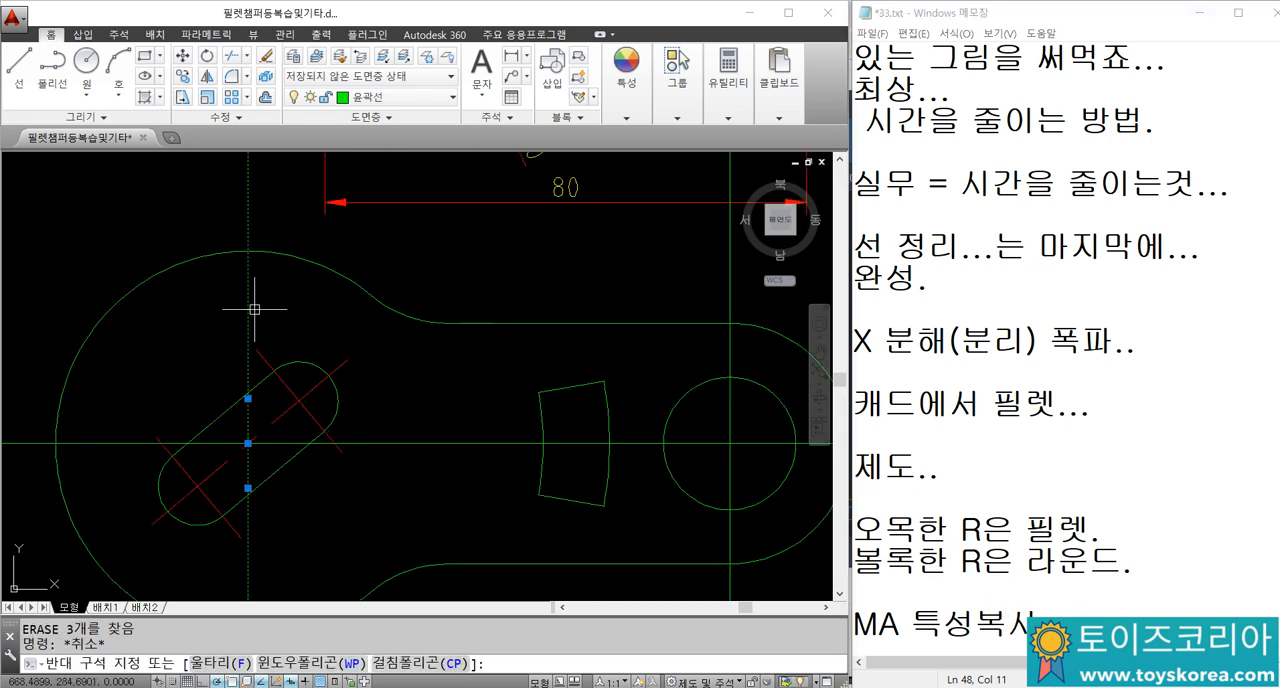
key(Escape)
click(755, 464)
click(706, 409)
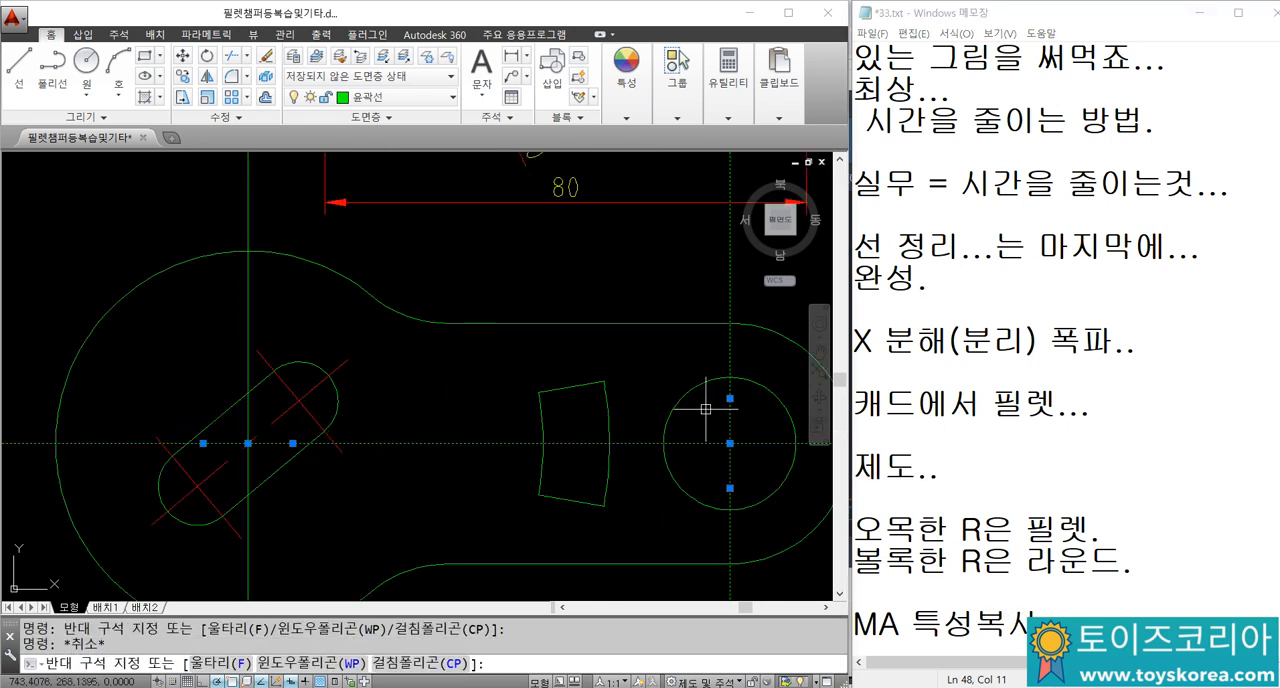
click(254, 306)
click(229, 286)
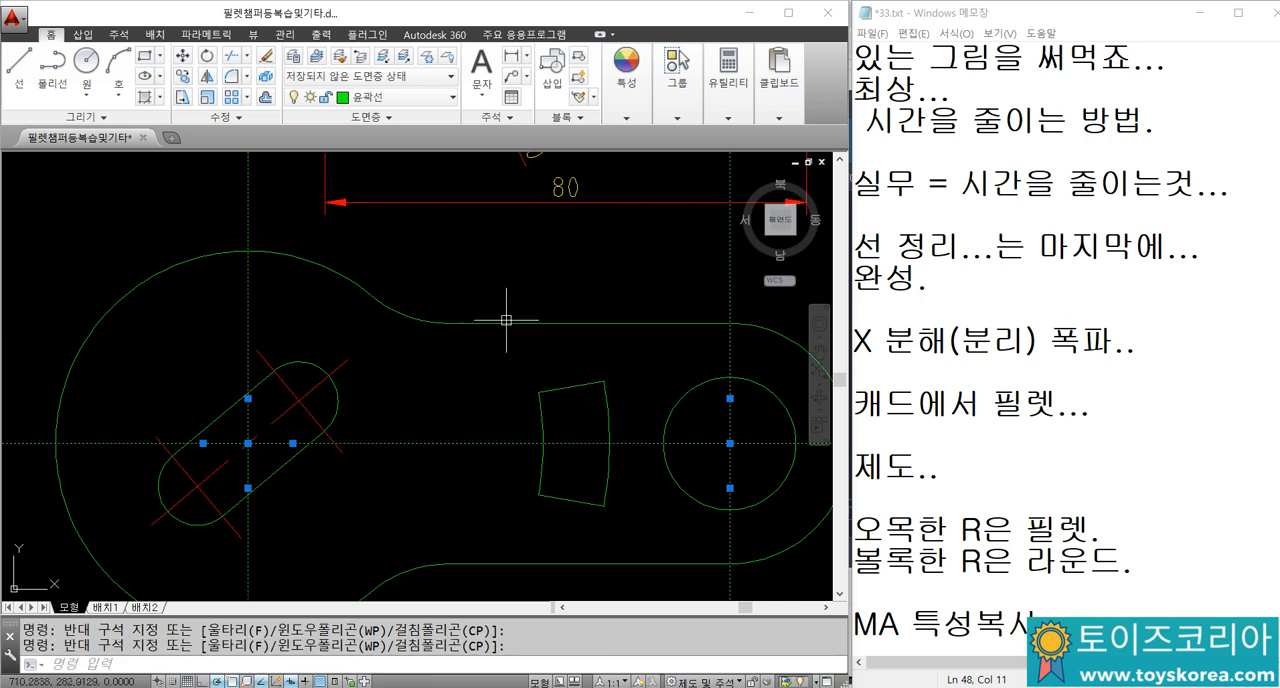
click(427, 100)
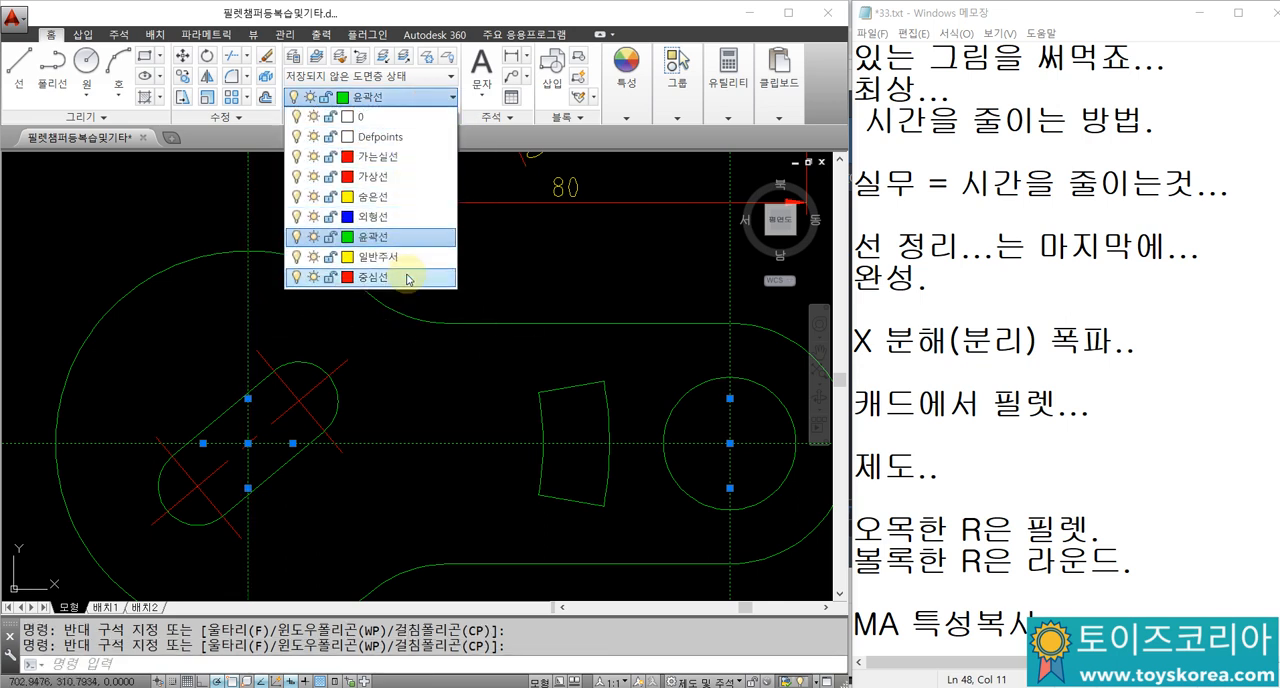
click(408, 268)
key(Escape)
key(Escape)
middle_drag(435, 409, 425, 397)
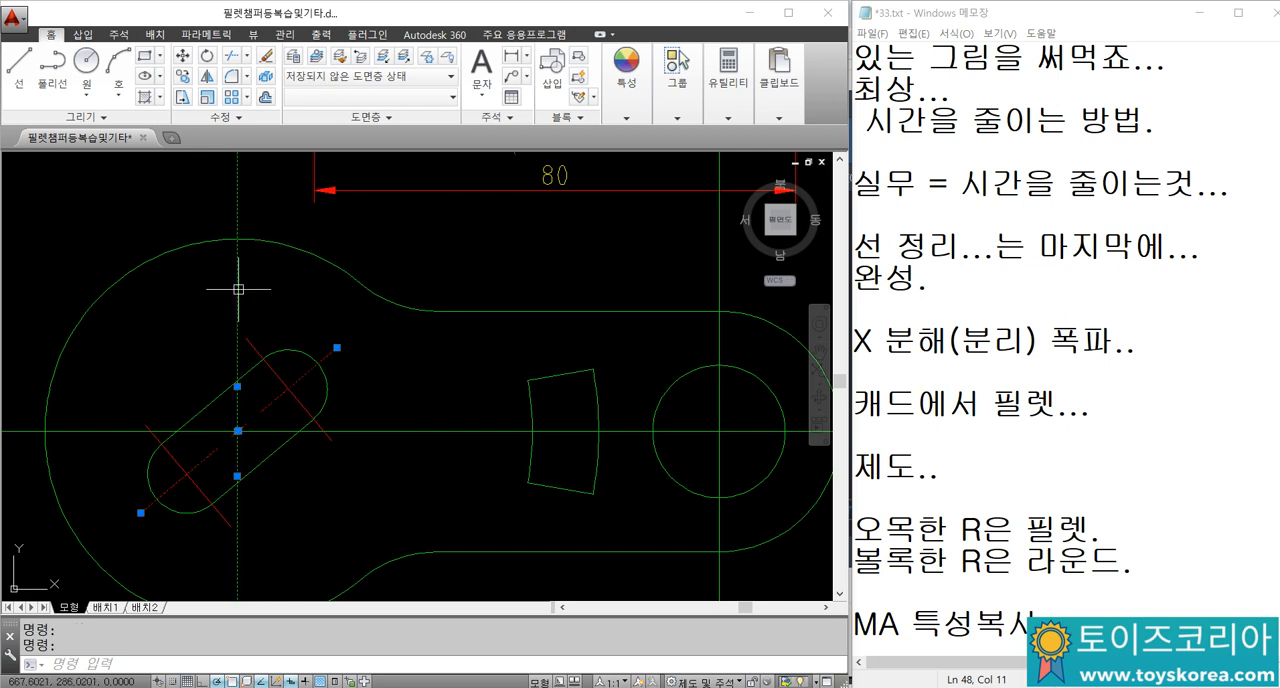
key(Escape)
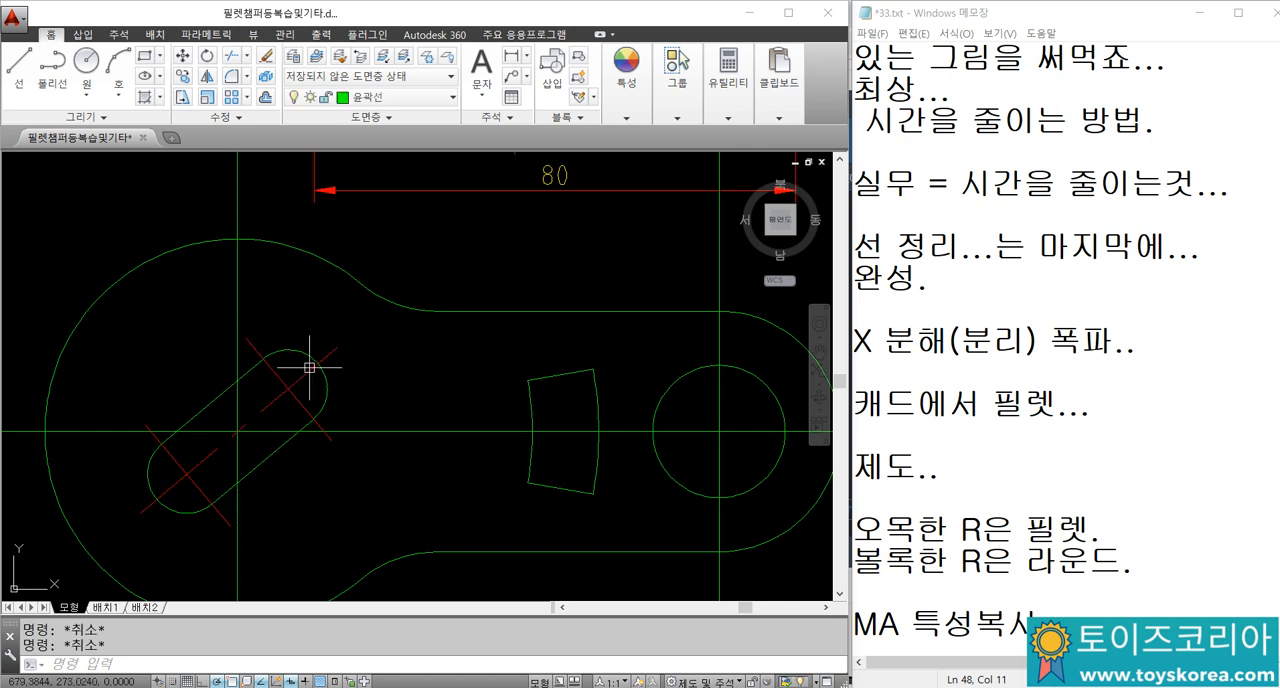
Step: Match the properties of the angled slot's red centreline onto the horizontal and both vertical construction lines
key(Return)
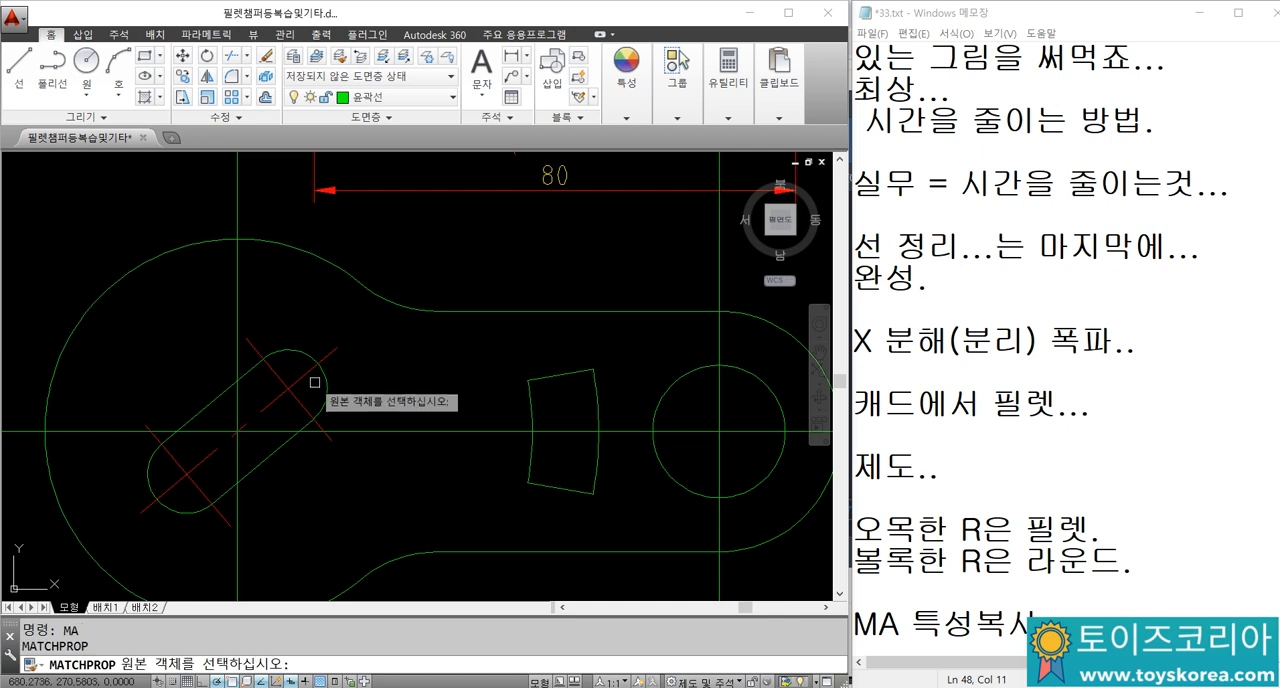
click(303, 372)
click(236, 302)
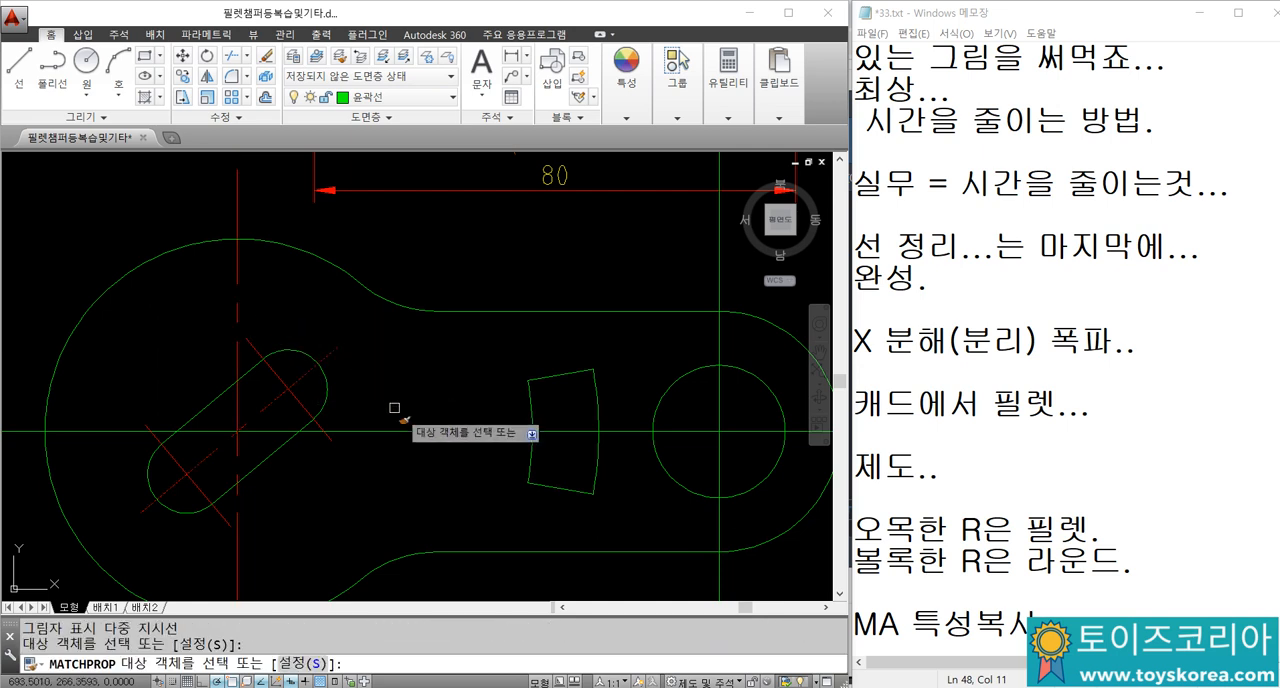
click(442, 432)
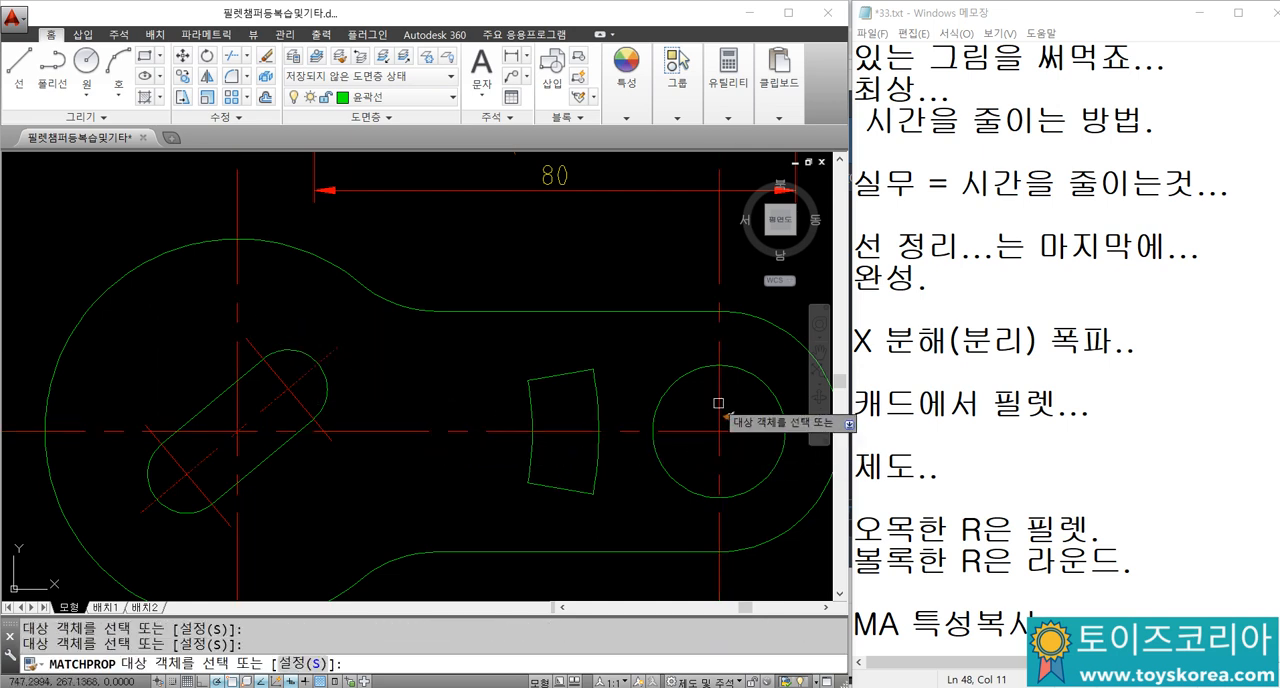
key(Escape)
scroll(515, 405, down, 1)
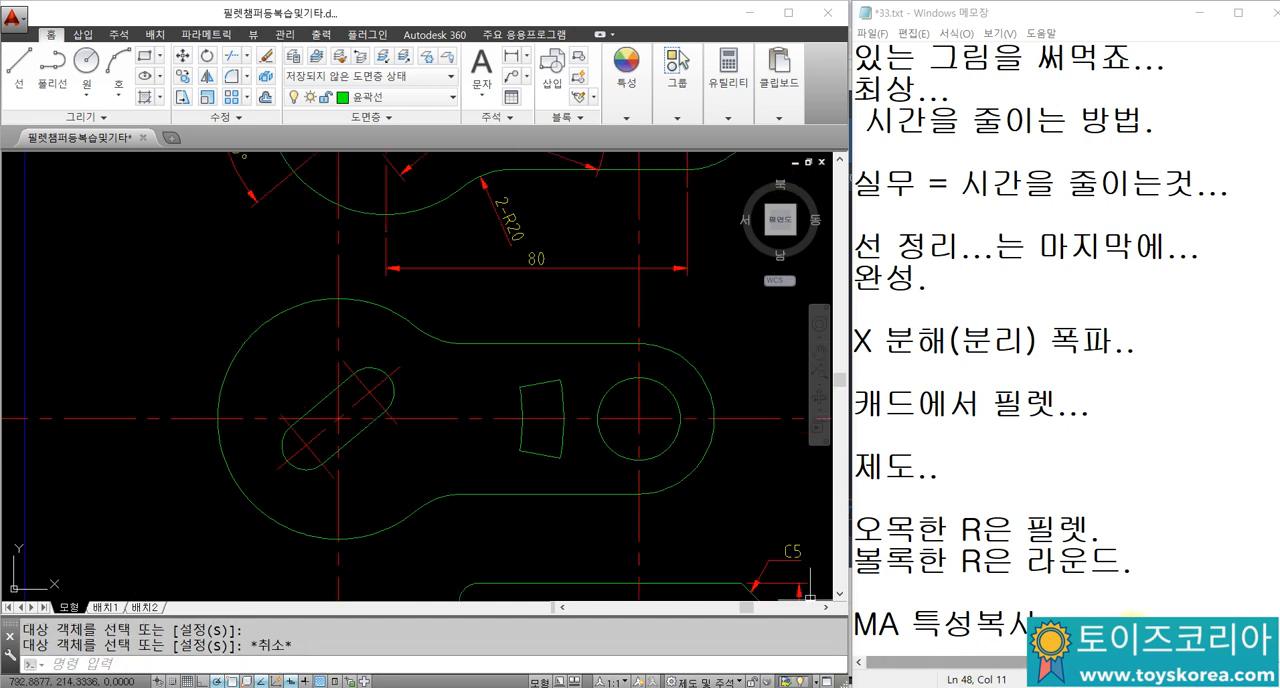
Step: Add the line "선을 정리할 때 많이 씁니다." below the MA entry in the Notepad notes
key(Return)
key(Return)
key(Return)
key(Return)
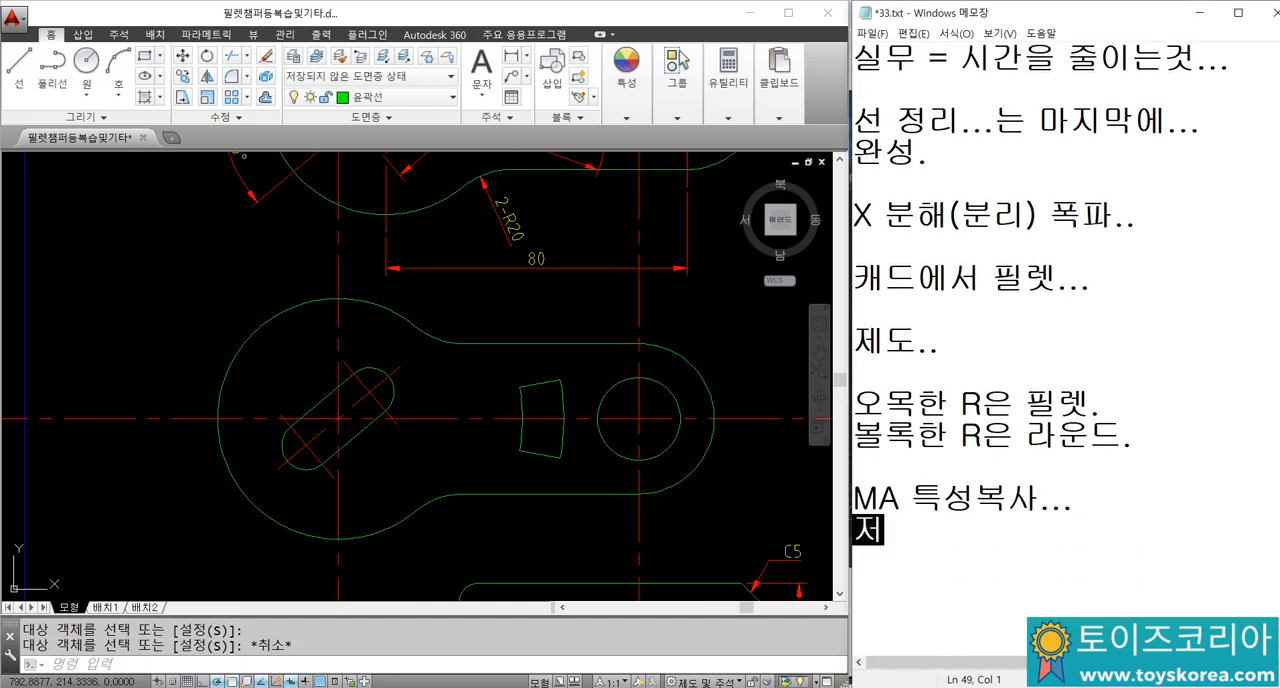
key(BackSpace)
key(BackSpace)
text(선을 )
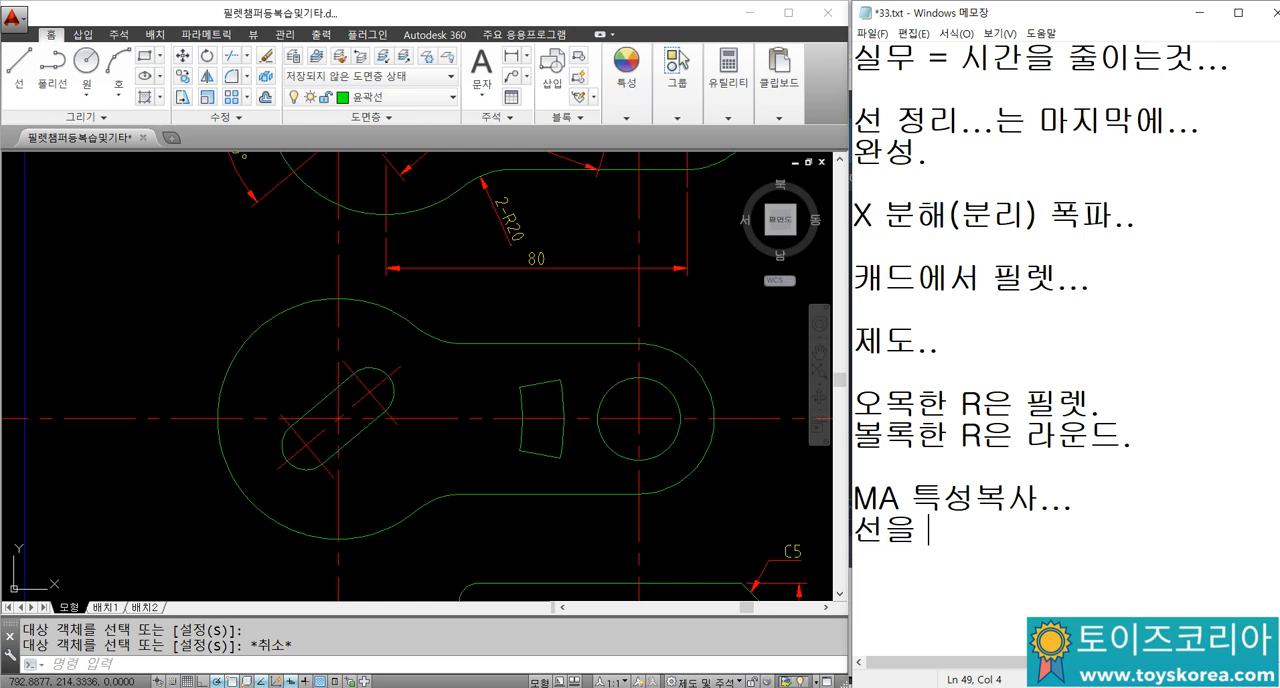
text(정리할 때 많이 ㅆ)
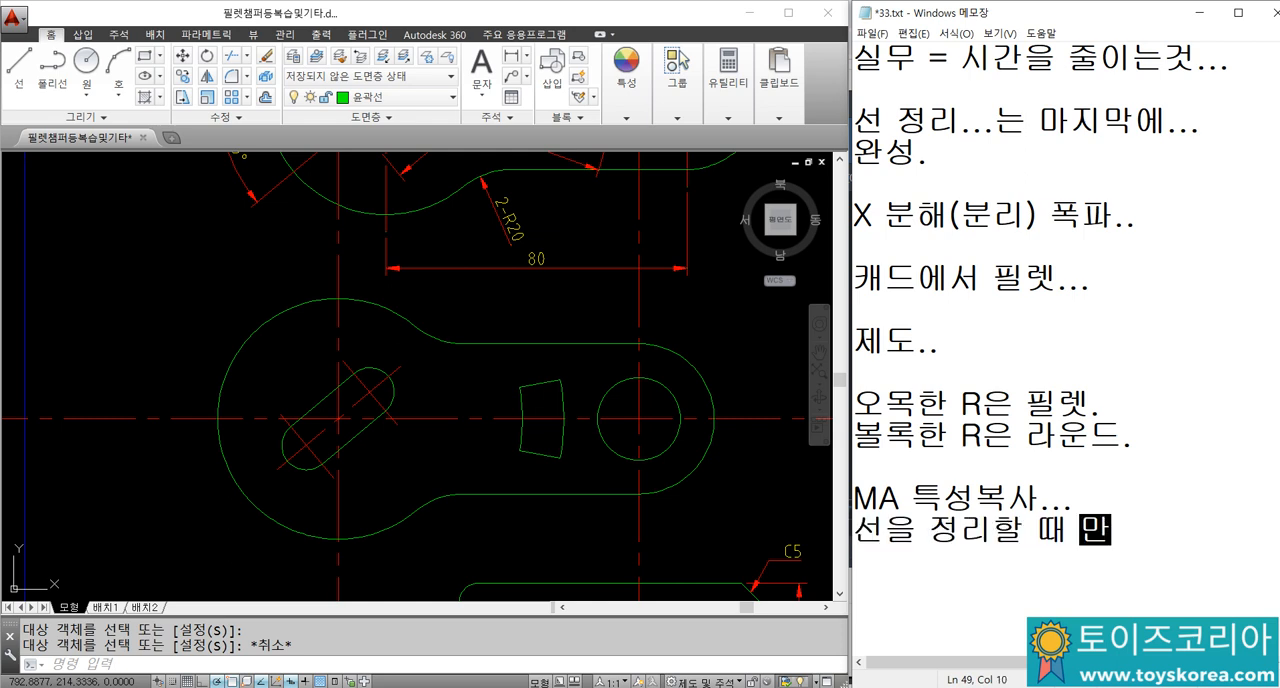
text(니다.)
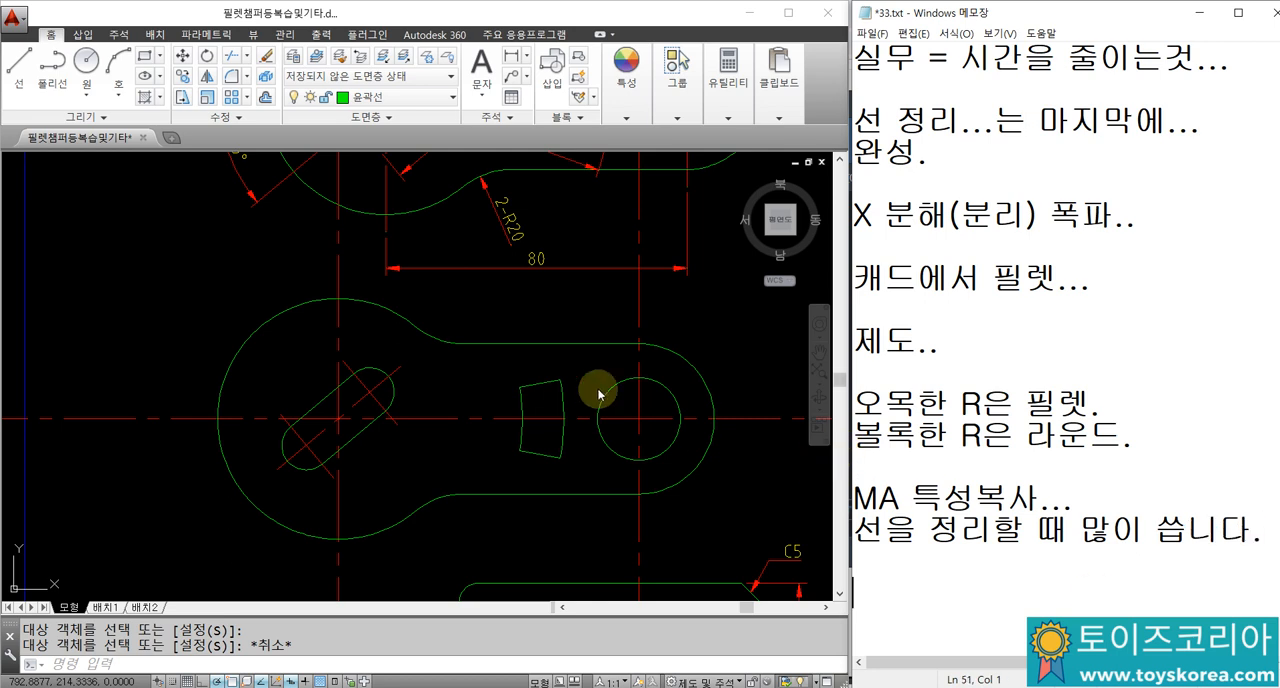
Step: Switch back to the AutoCAD drawing and break the horizontal centreline just outside the large circle, on the side away from the hole
key(Escape)
key(Escape)
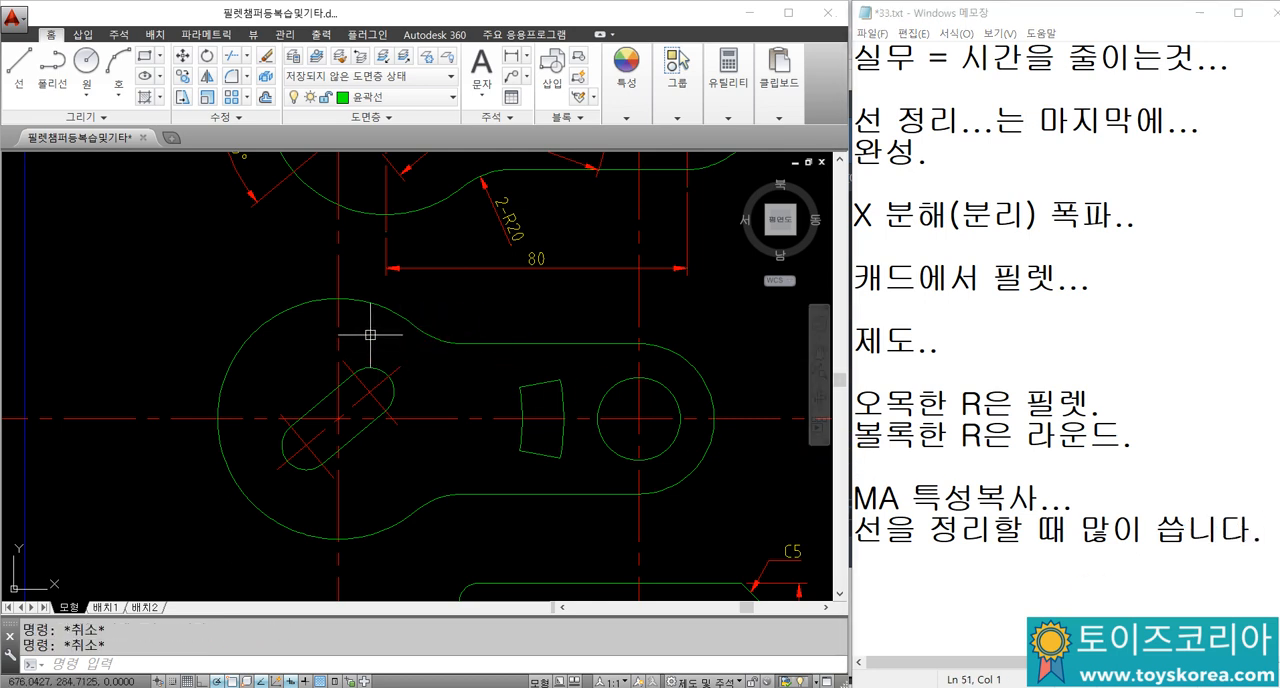
scroll(370, 334, down, 2)
scroll(292, 355, up, 2)
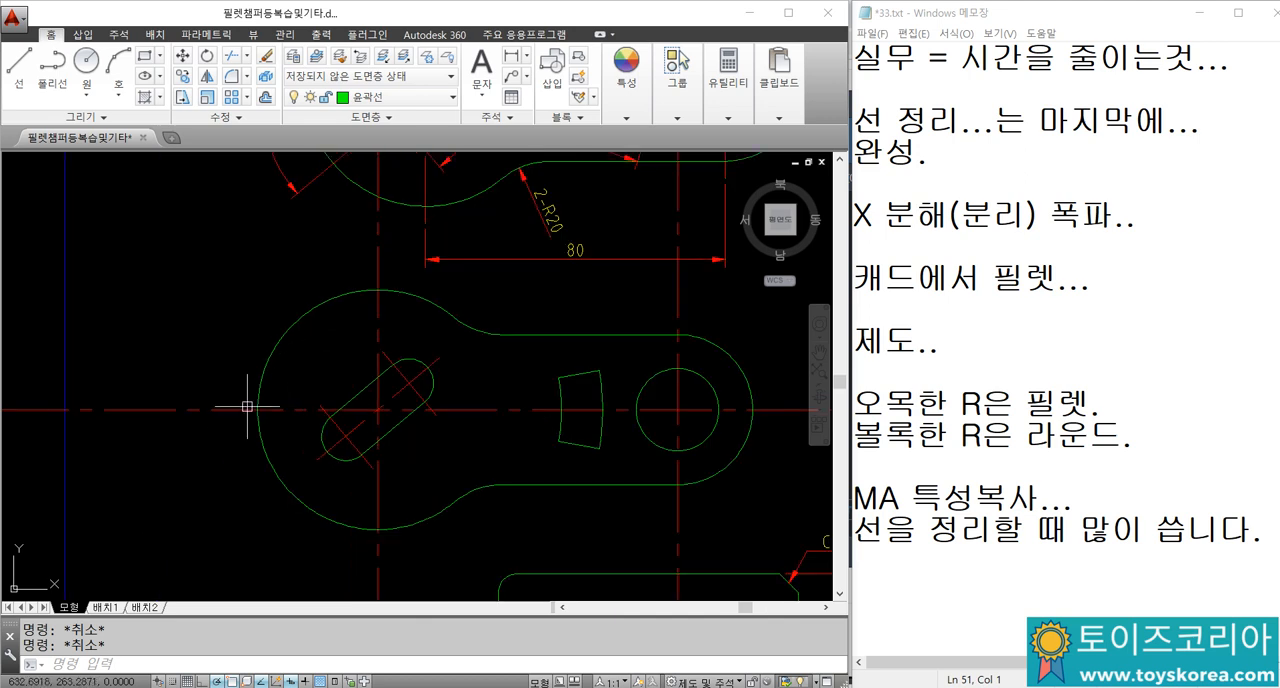
text(br)
key(Return)
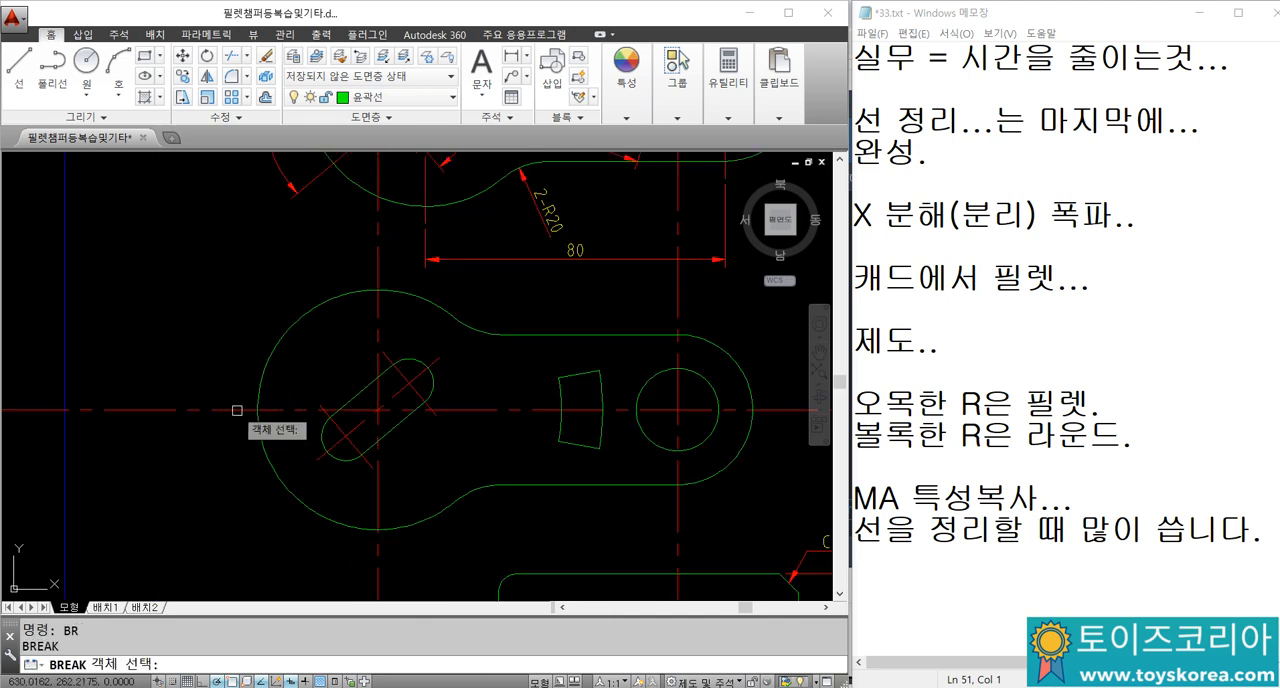
click(236, 412)
Step: Break the large circle's vertical centreline just above and just below the circle
key(space)
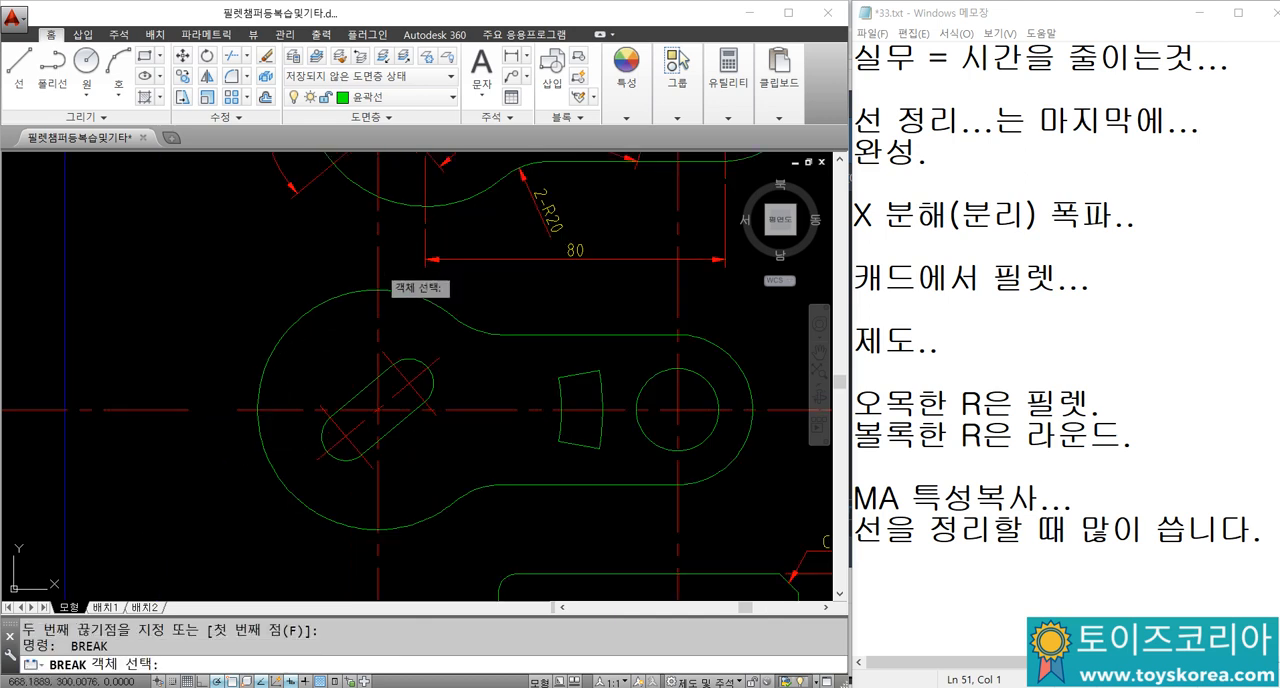
click(380, 268)
click(374, 240)
middle_drag(373, 347, 403, 254)
key(Escape)
key(space)
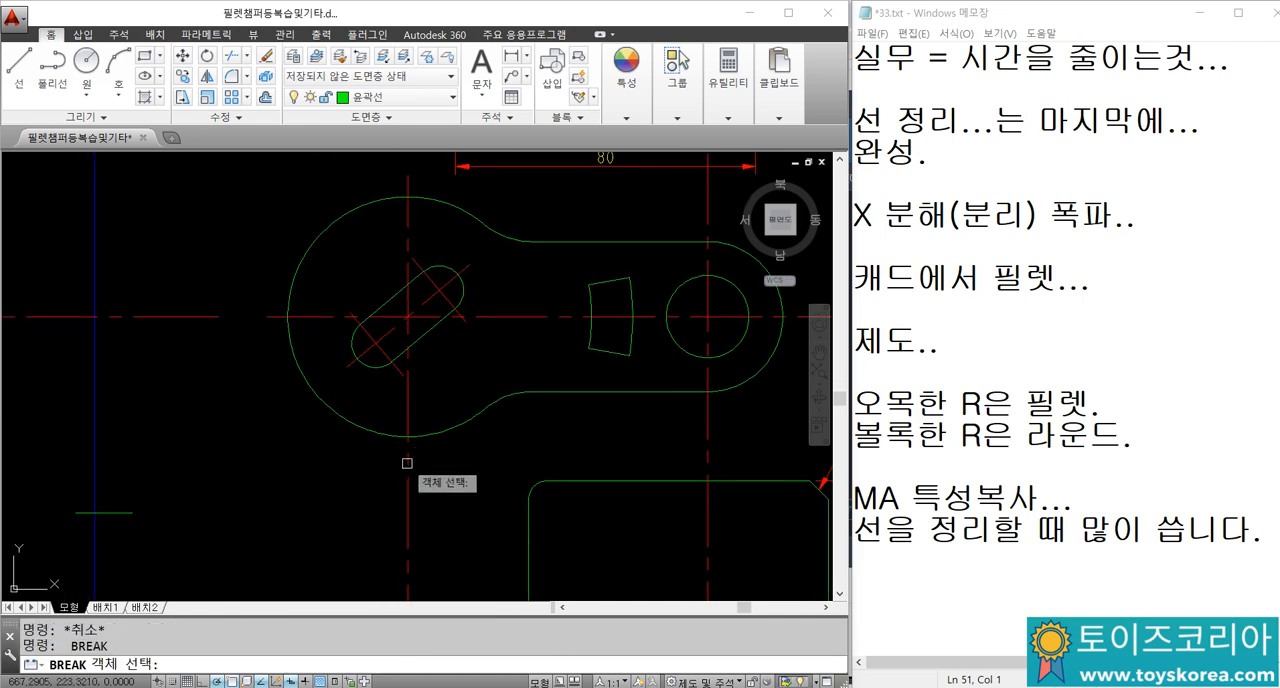
click(407, 463)
click(425, 530)
Step: Break the hole's vertical centreline above and below the link's rounded end, and the horizontal centreline just beyond that end
middle_drag(698, 260, 427, 284)
key(Escape)
key(space)
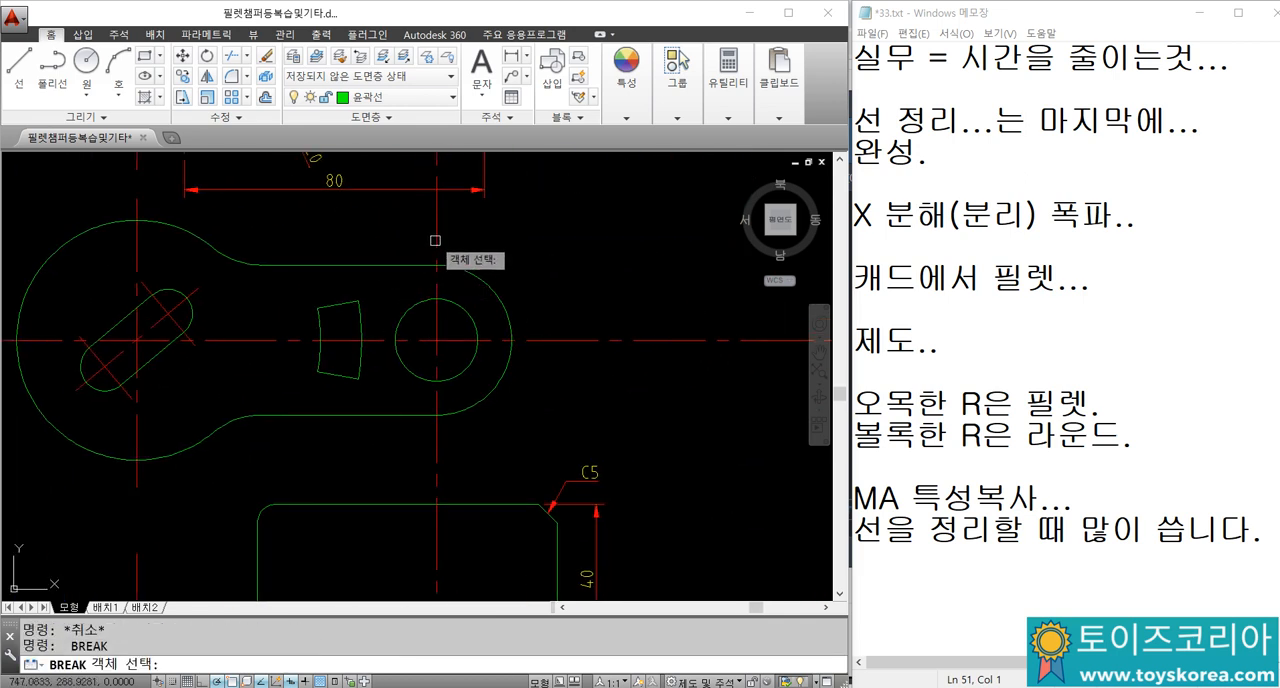
click(435, 240)
click(446, 212)
key(Escape)
key(space)
click(535, 341)
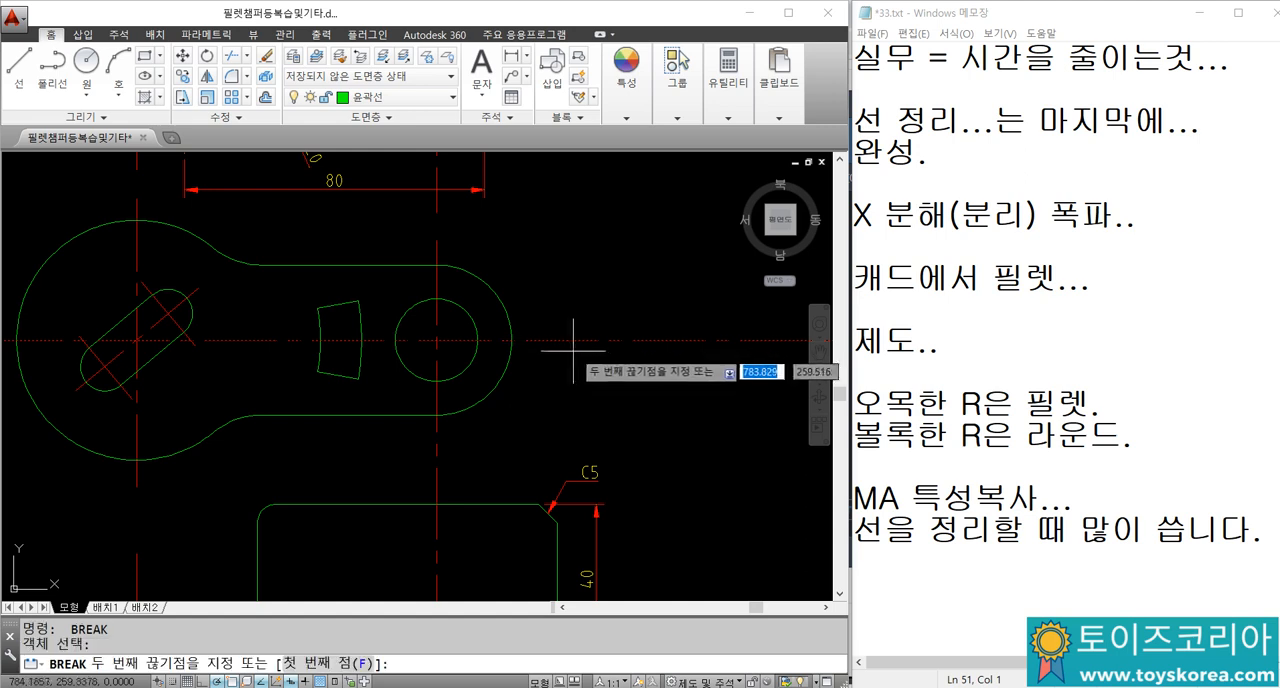
click(577, 357)
key(Escape)
key(space)
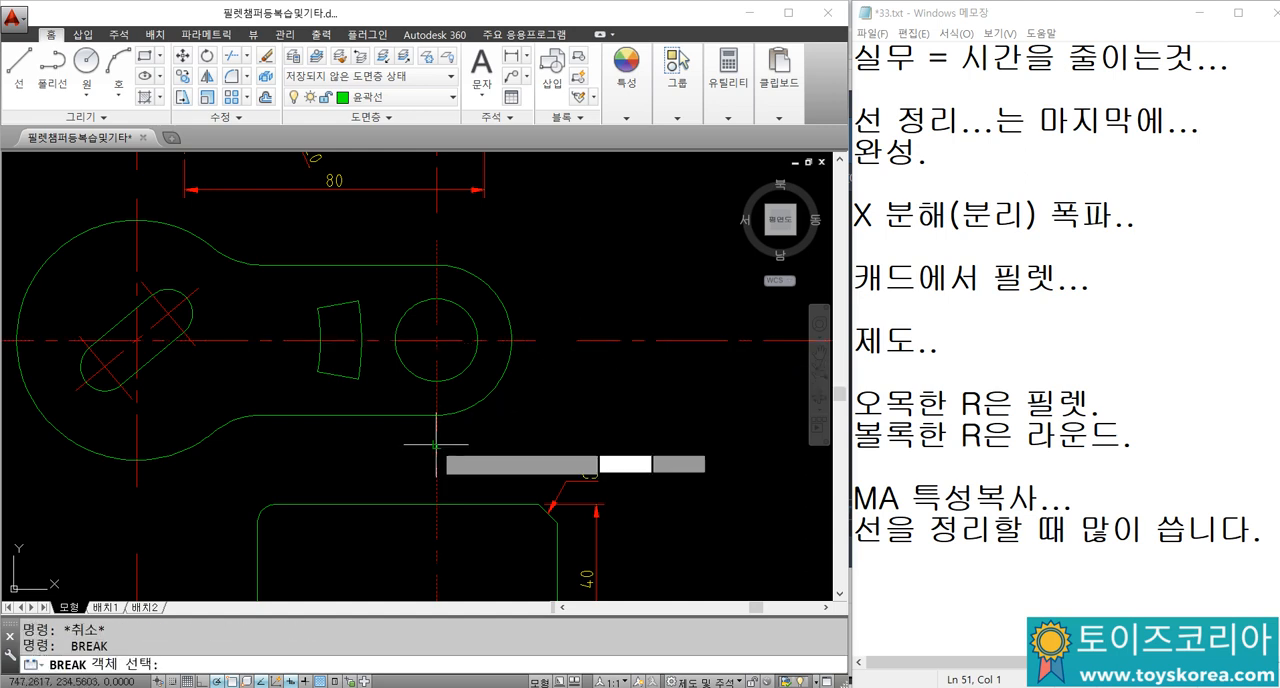
click(437, 450)
key(Escape)
Step: Erase the leftover centreline pieces beyond the link's rounded end and above the part
click(643, 345)
click(614, 312)
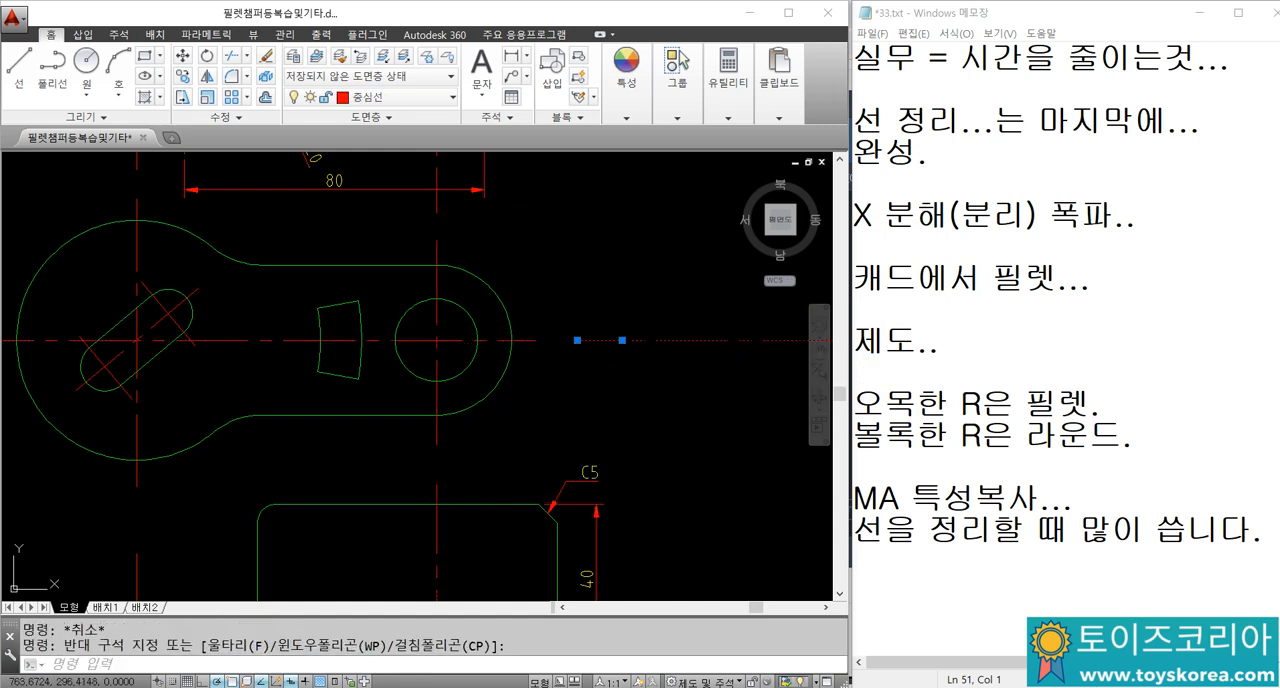
text(e)
key(Return)
click(145, 161)
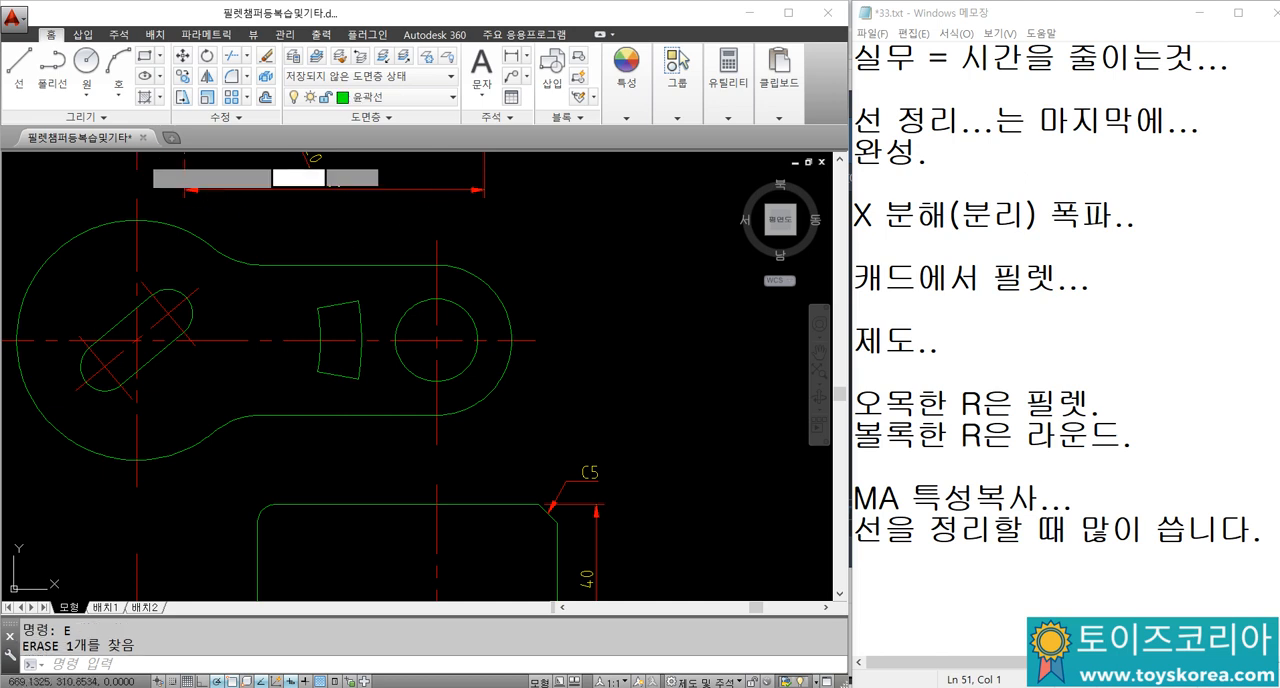
click(130, 170)
middle_drag(133, 249, 258, 261)
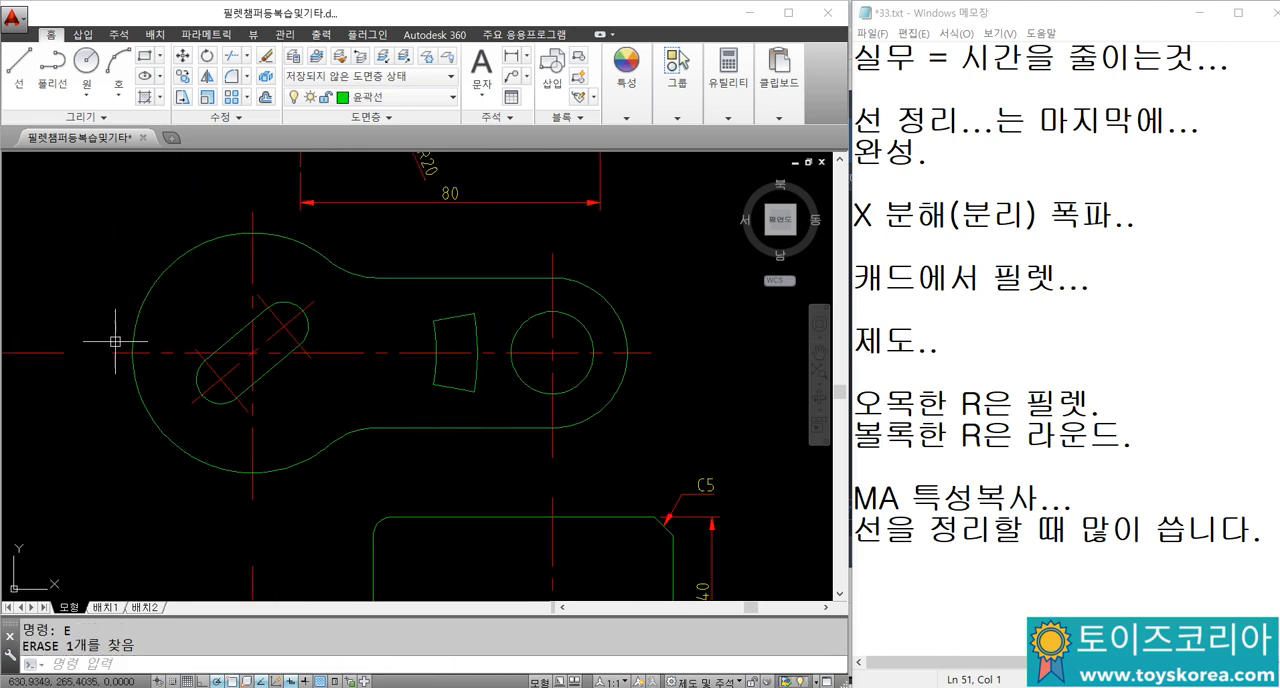
Step: Erase the leftover centreline pieces outside the large circle and below the part
scroll(44, 331, down, 2)
click(200, 464)
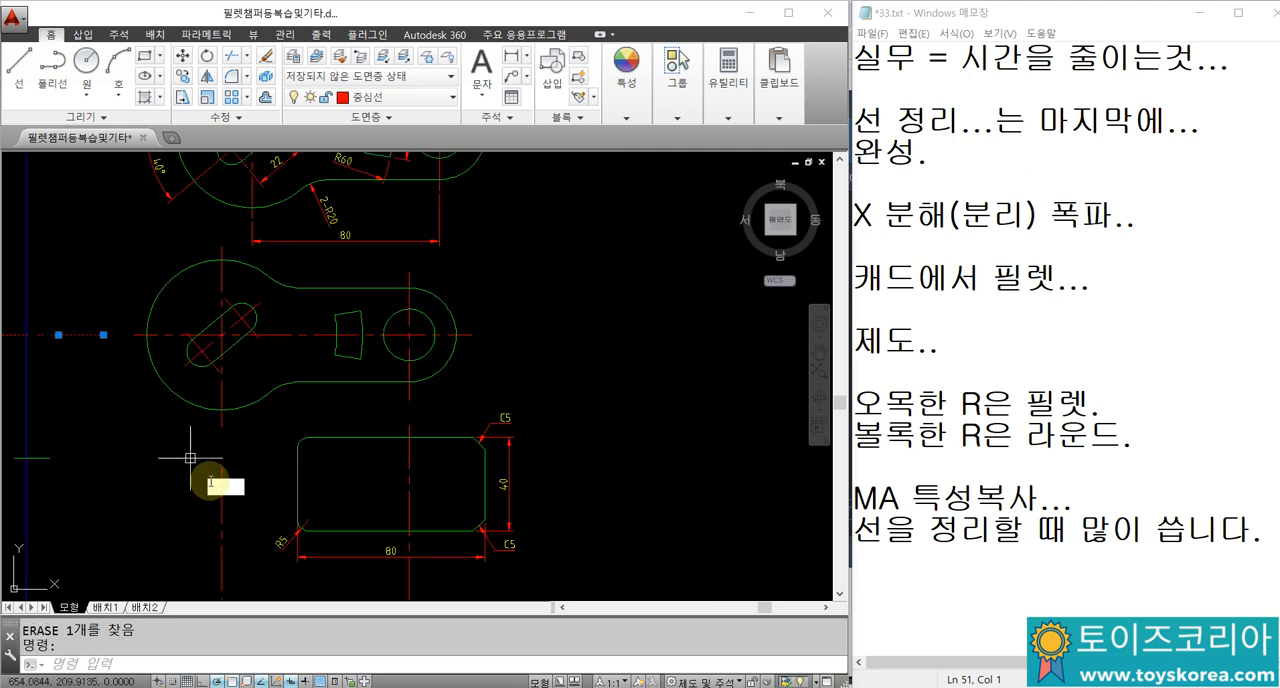
click(225, 494)
text(E)
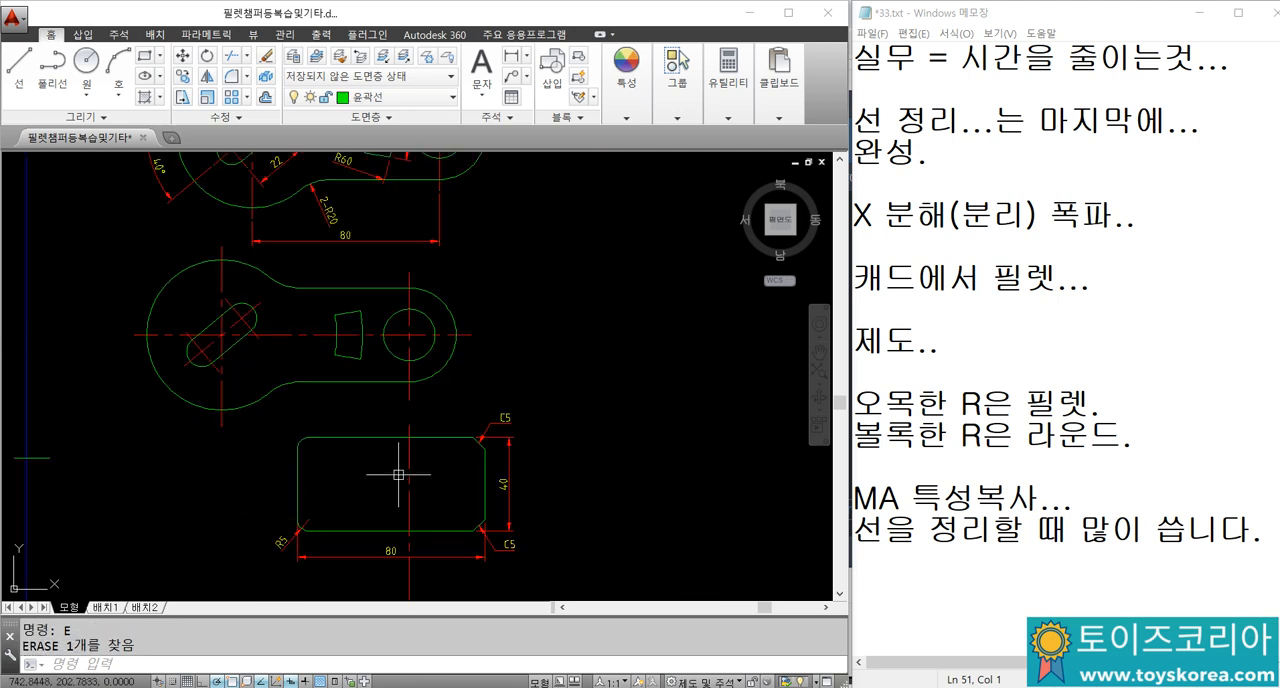
key(Return)
scroll(205, 303, up, 3)
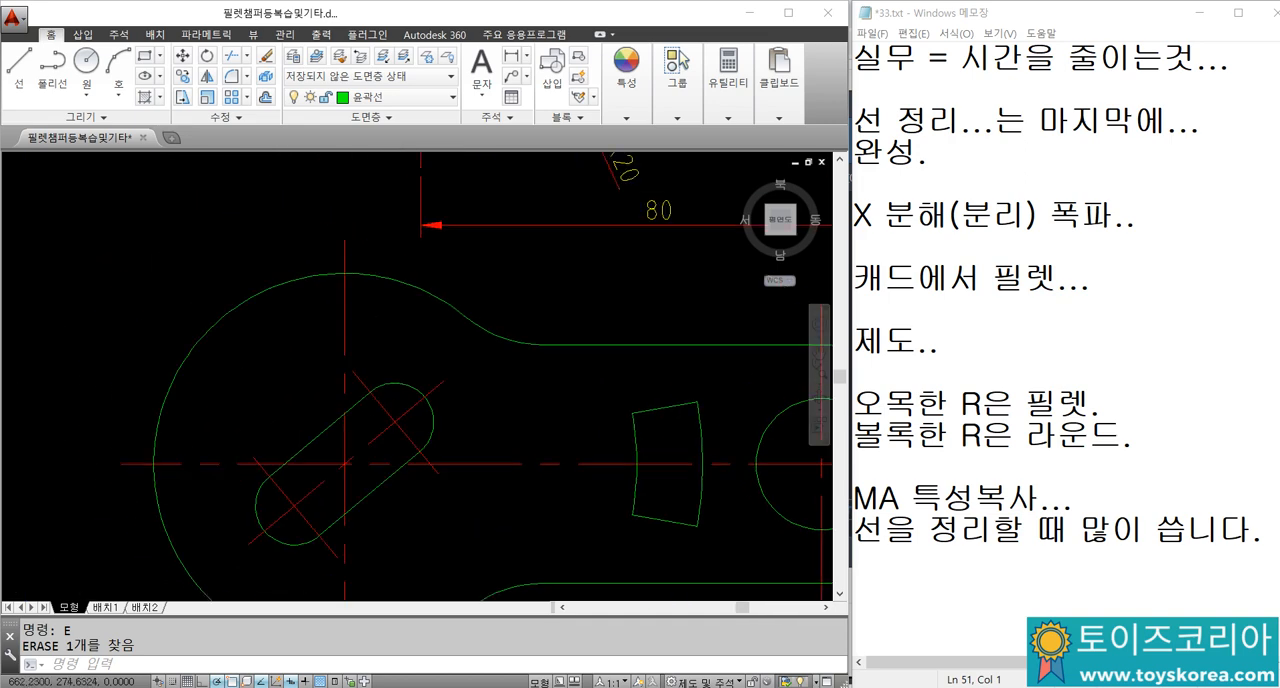
scroll(300, 420, down, 3)
Step: Add an angular dimension between the horizontal centreline and the angled slot's centreline, placed outside the large circle
scroll(350, 467, up, 2)
text(DIMAN)
key(Return)
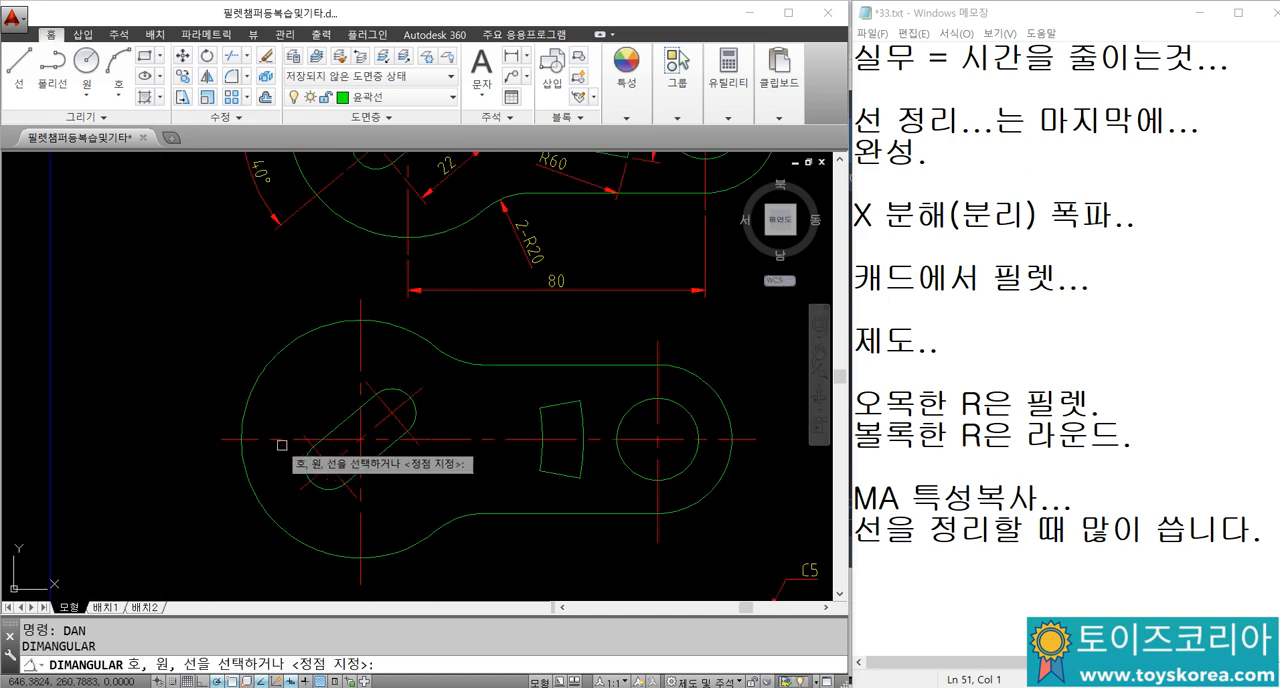
click(270, 438)
click(318, 472)
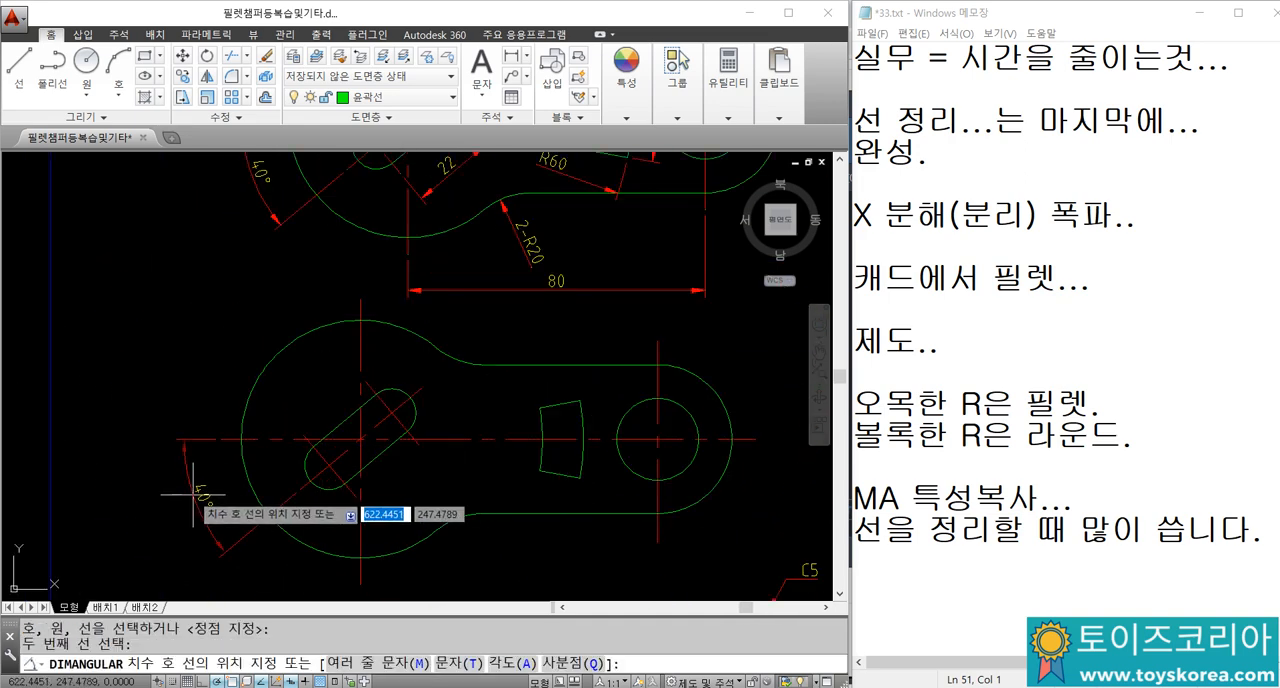
scroll(290, 500, down, 2)
click(300, 398)
Step: Add radius dimensions to the large circle and to the lower fillet of the redrawn link
text(DRA)
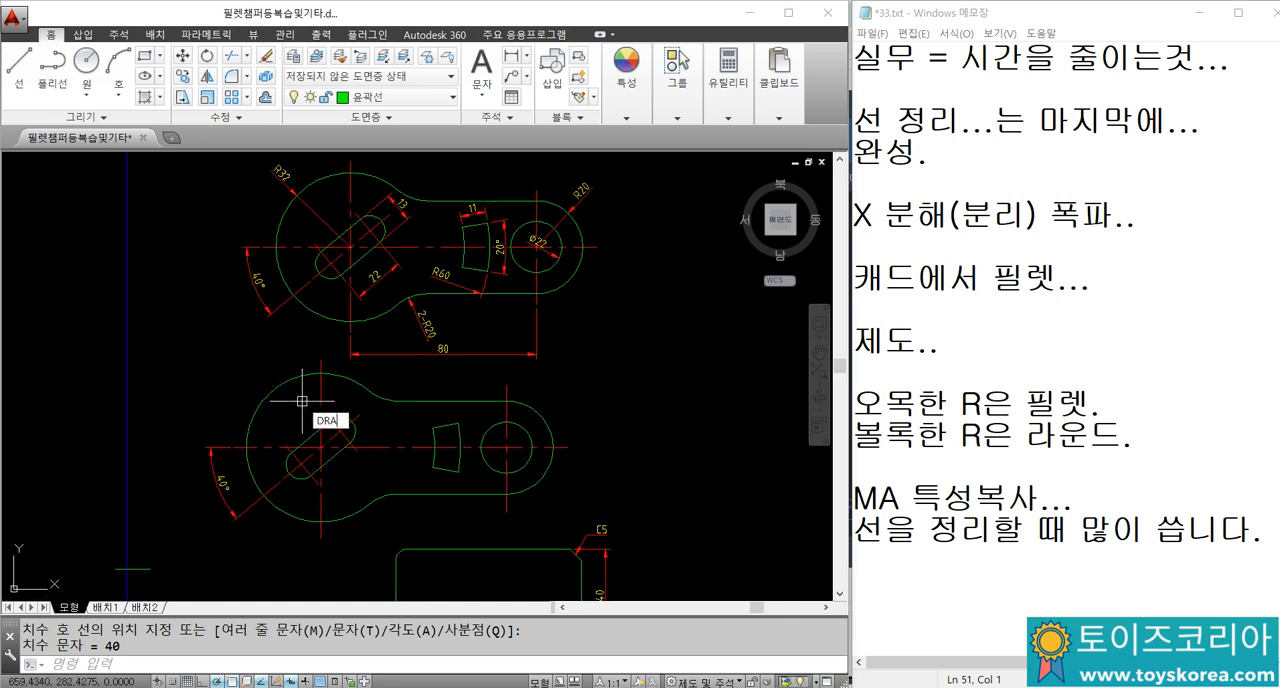
key(Return)
click(249, 445)
click(236, 377)
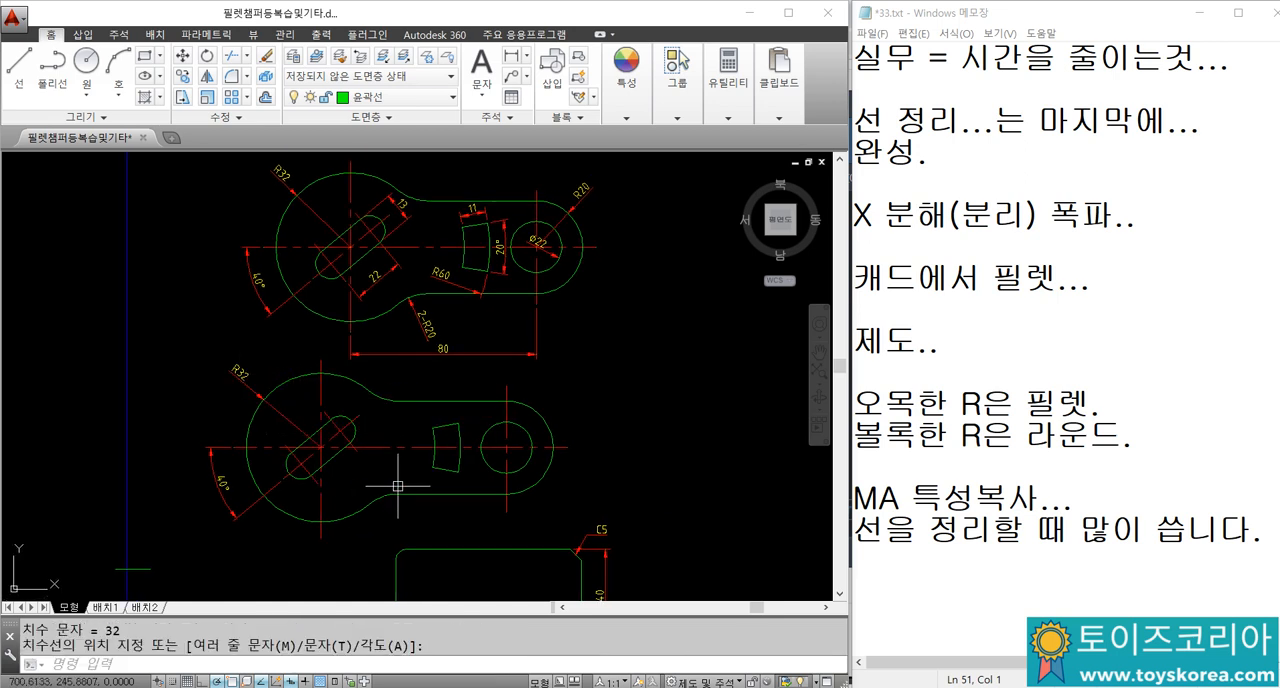
key(Return)
click(390, 505)
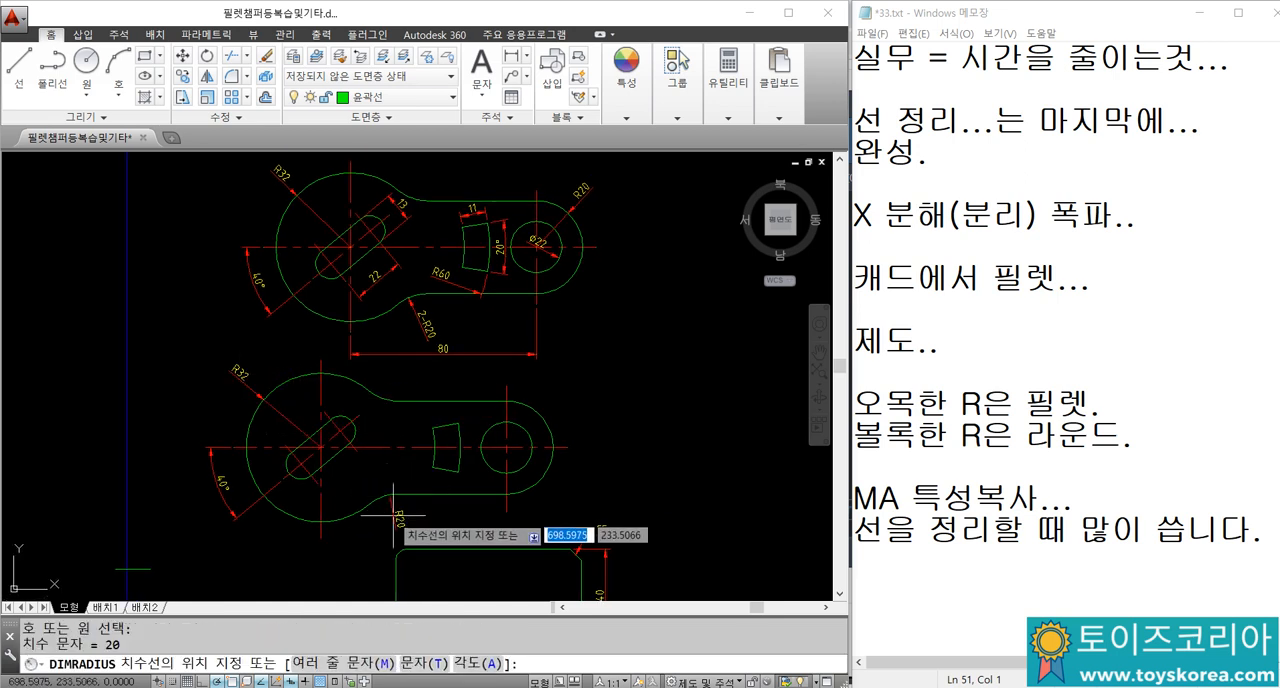
click(390, 513)
Step: Examine how the fillets and the curved slot are dimensioned on the original link drawing above
scroll(421, 310, up, 6)
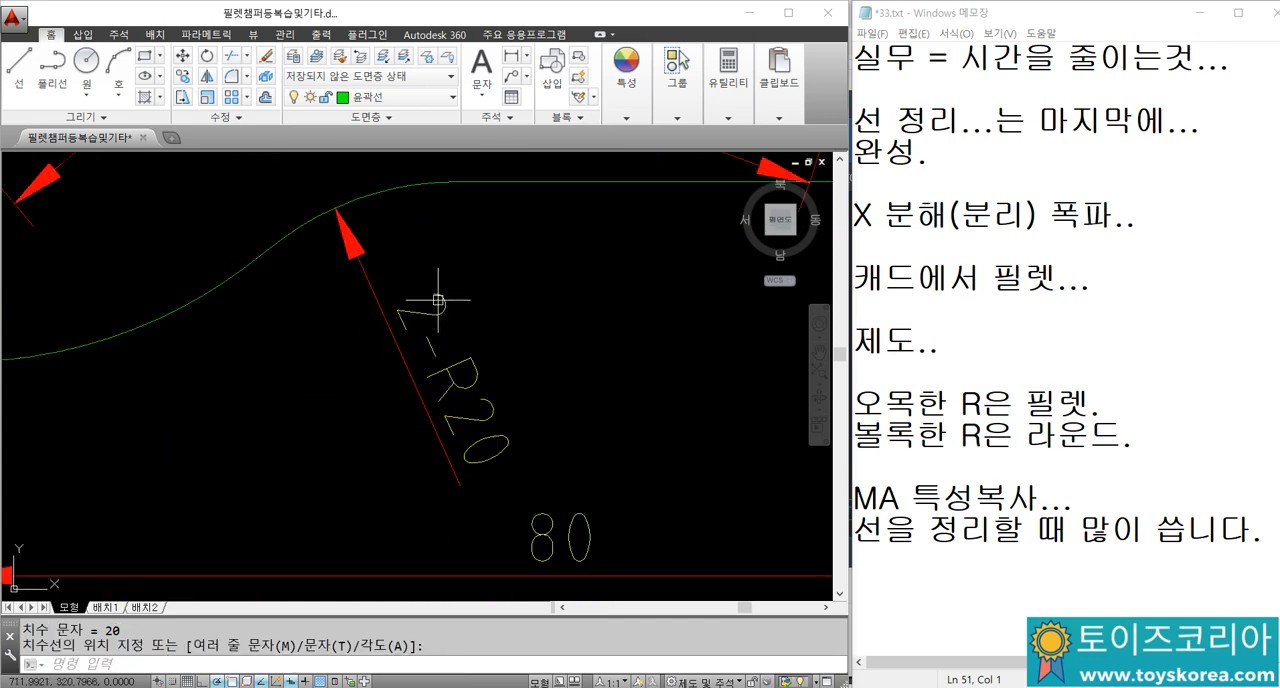
scroll(432, 333, down, 4)
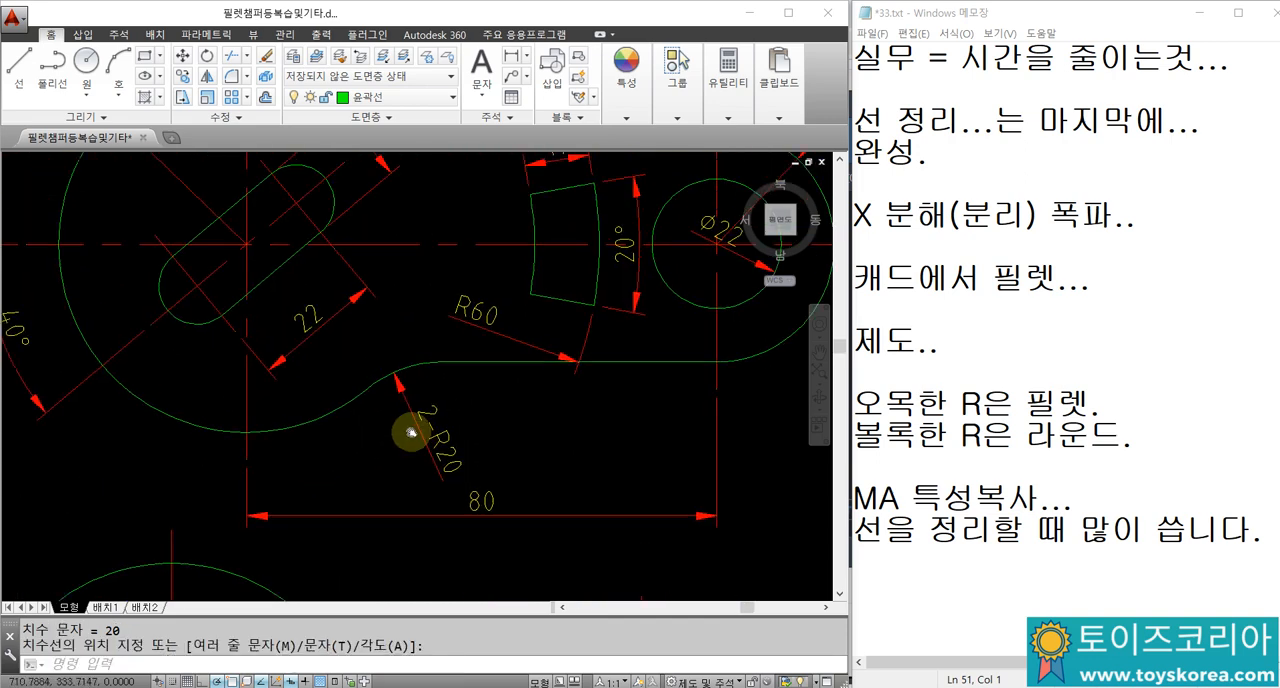
scroll(371, 220, down, 2)
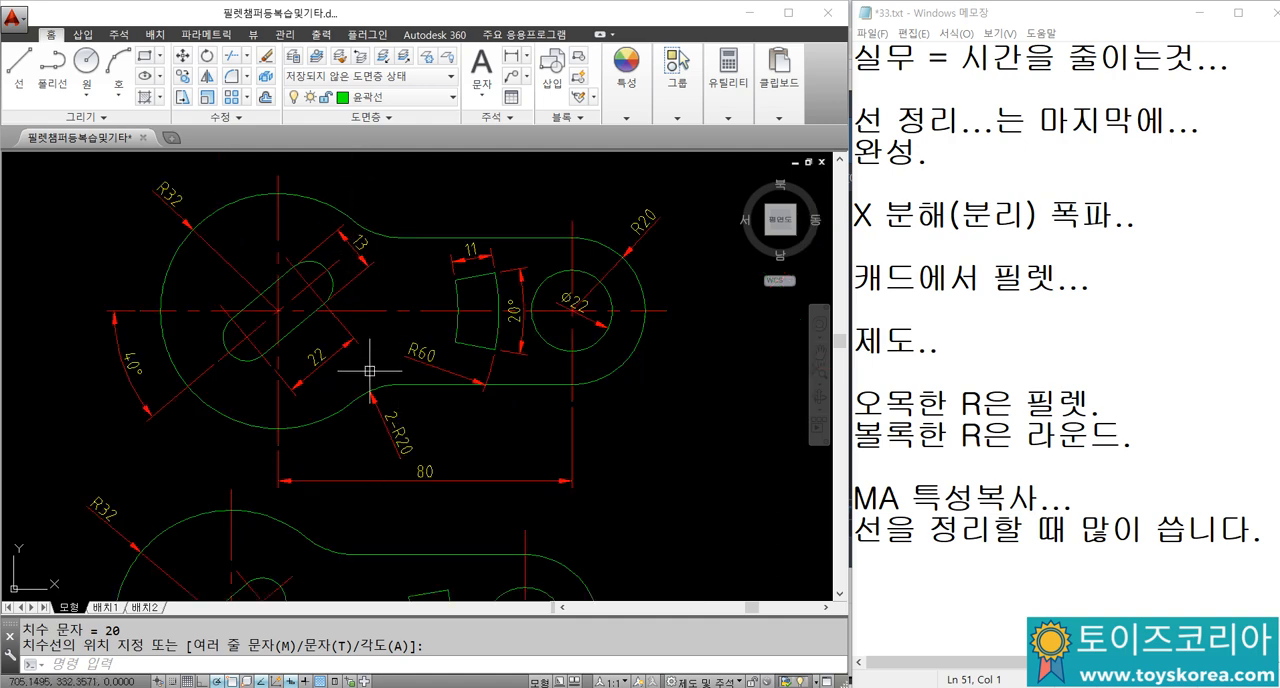
scroll(400, 410, up, 3)
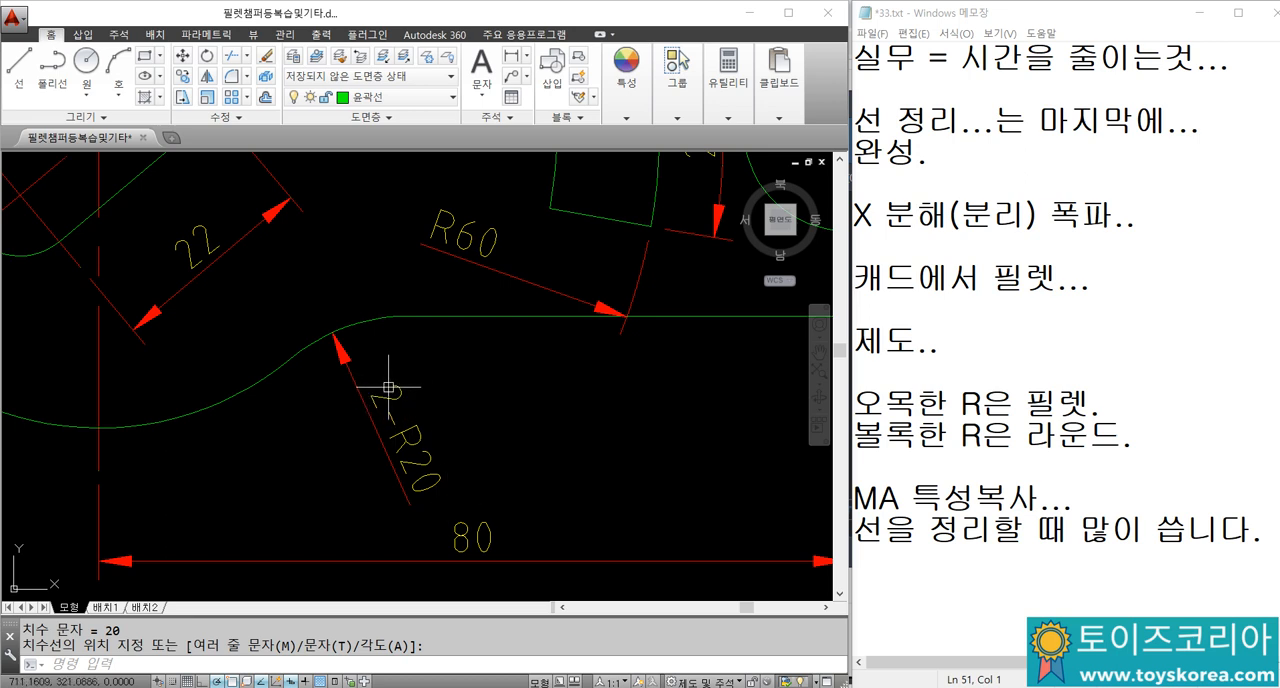
scroll(409, 411, down, 3)
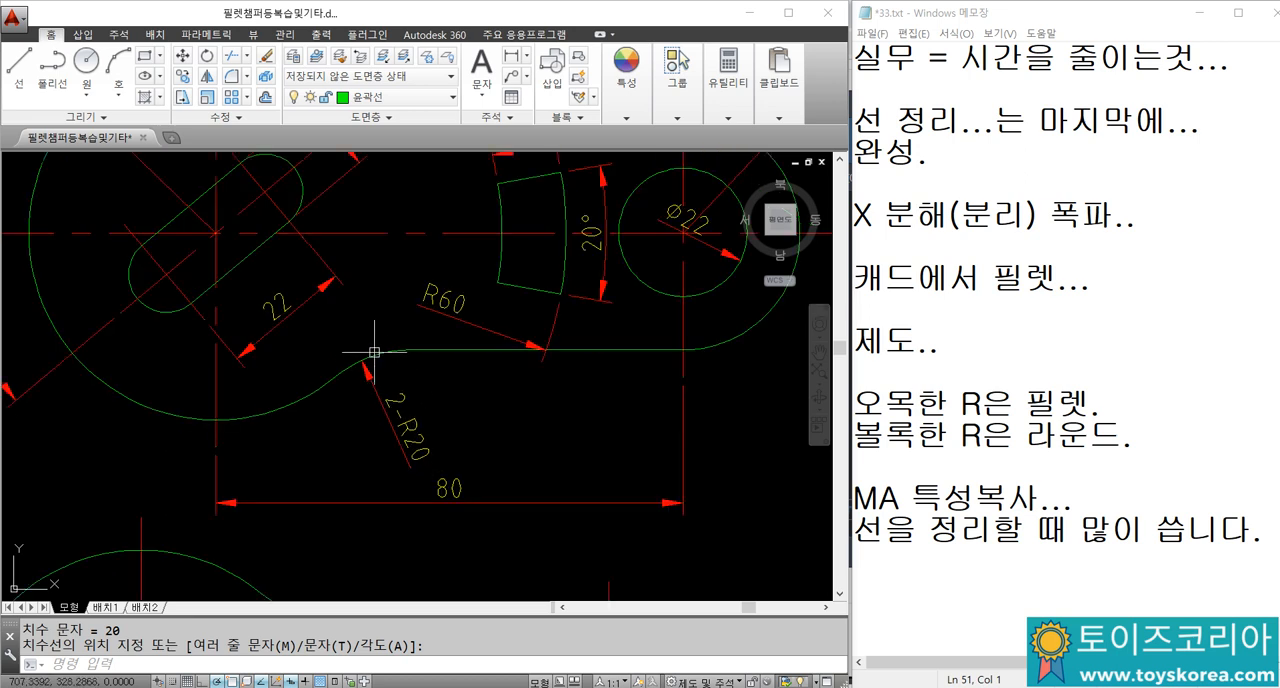
click(372, 355)
mouse_move(414, 257)
middle_down()
mouse_move(445, 469)
mouse_move(335, 311)
middle_up()
click(402, 326)
scroll(345, 462, up, 4)
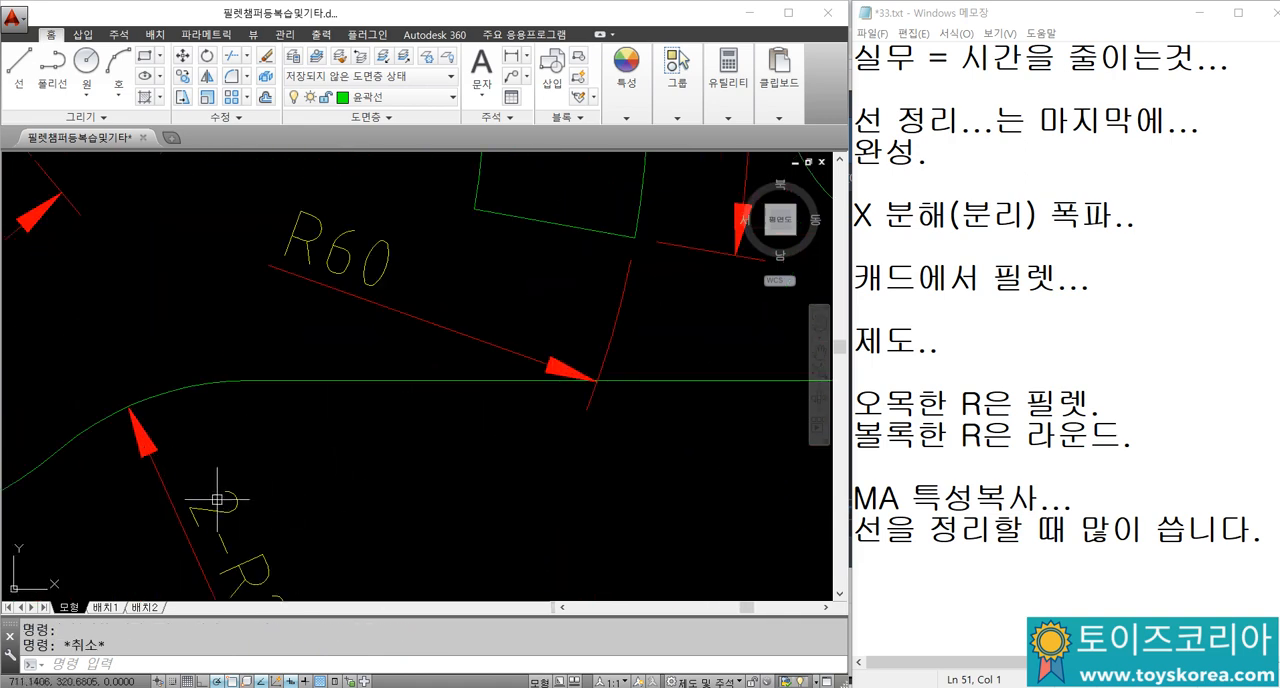
scroll(208, 495, down, 4)
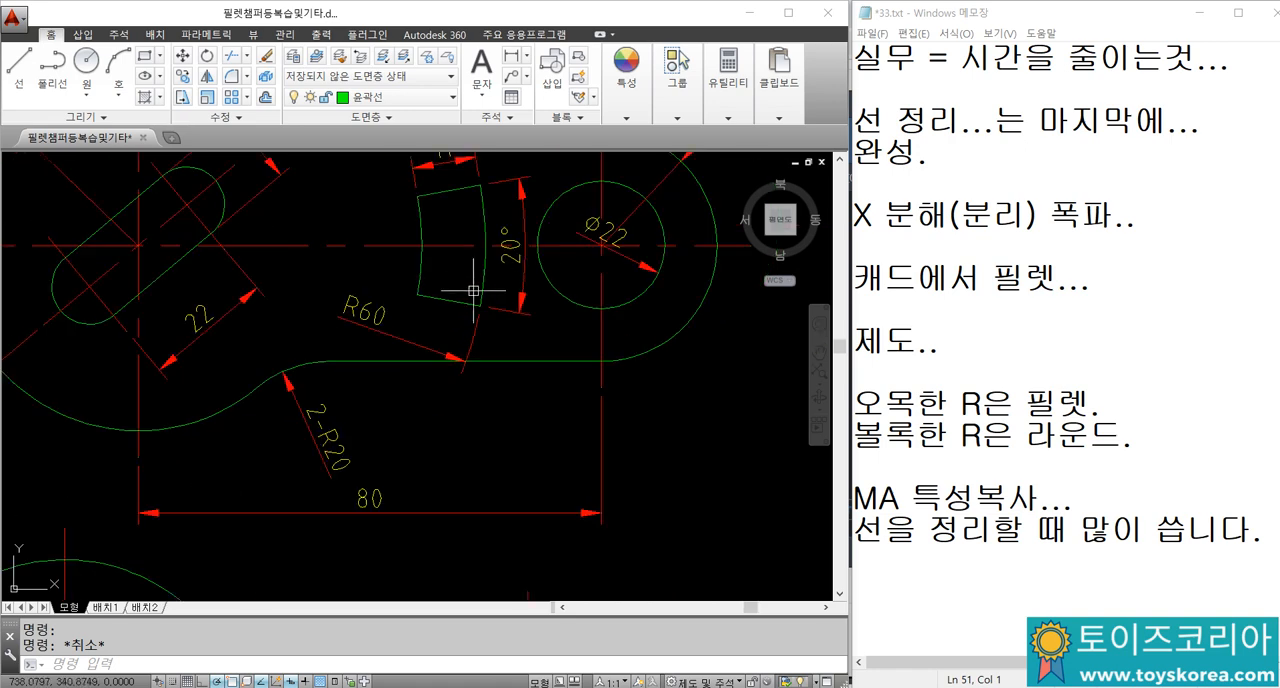
scroll(528, 242, down, 2)
scroll(519, 236, up, 2)
scroll(619, 260, up, 1)
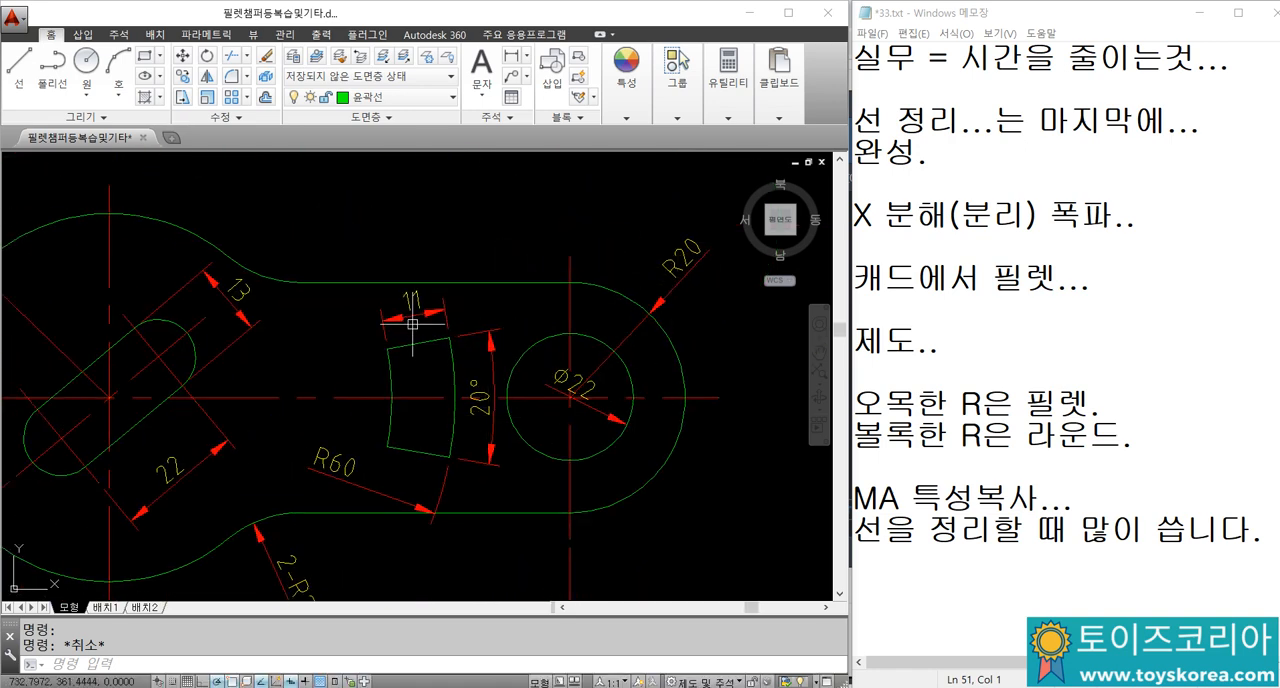
Step: Add an aligned dimension along the upper edge of the curved slot in the redrawn link
scroll(409, 301, down, 3)
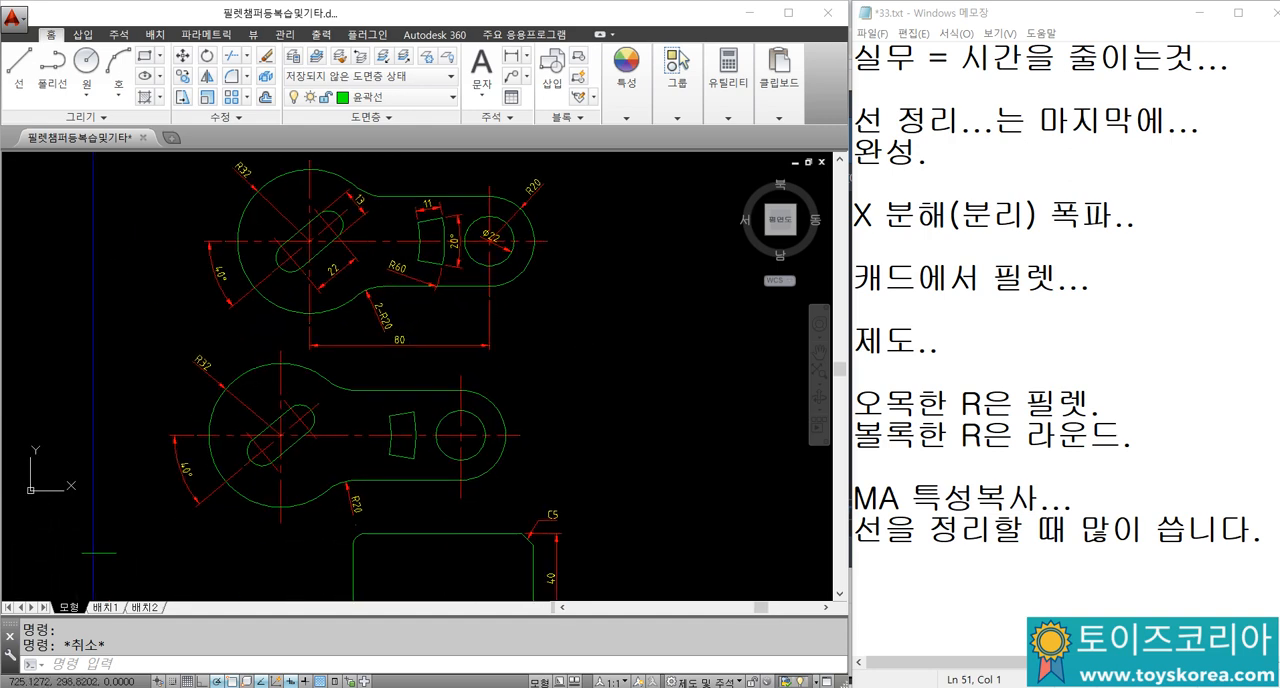
scroll(410, 440, up, 5)
text(dal)
key(Return)
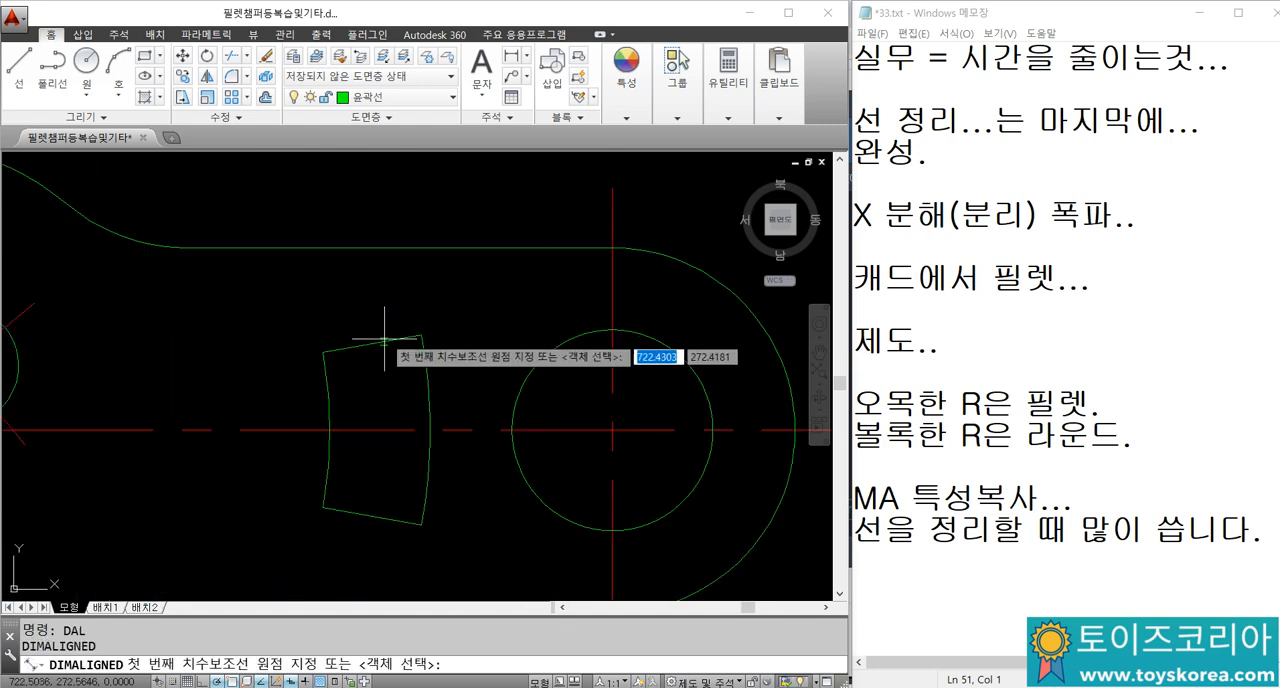
click(420, 335)
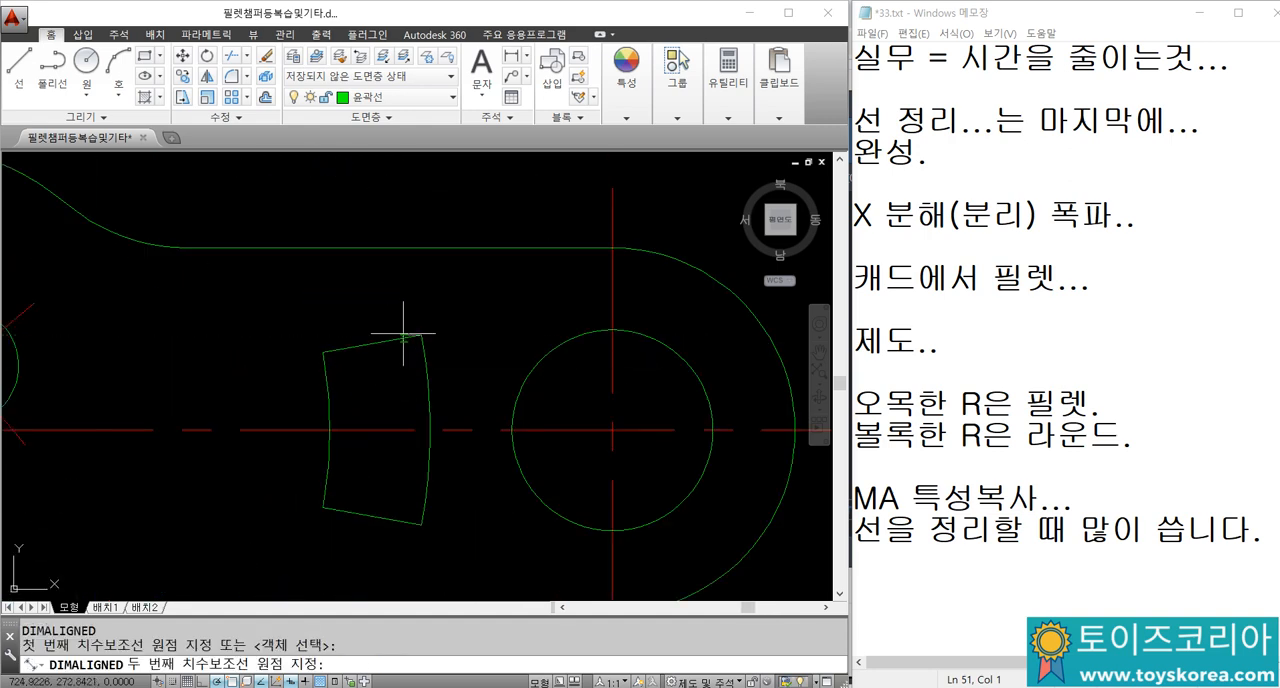
click(324, 349)
click(430, 288)
scroll(410, 300, down, 4)
middle_drag(368, 396, 386, 437)
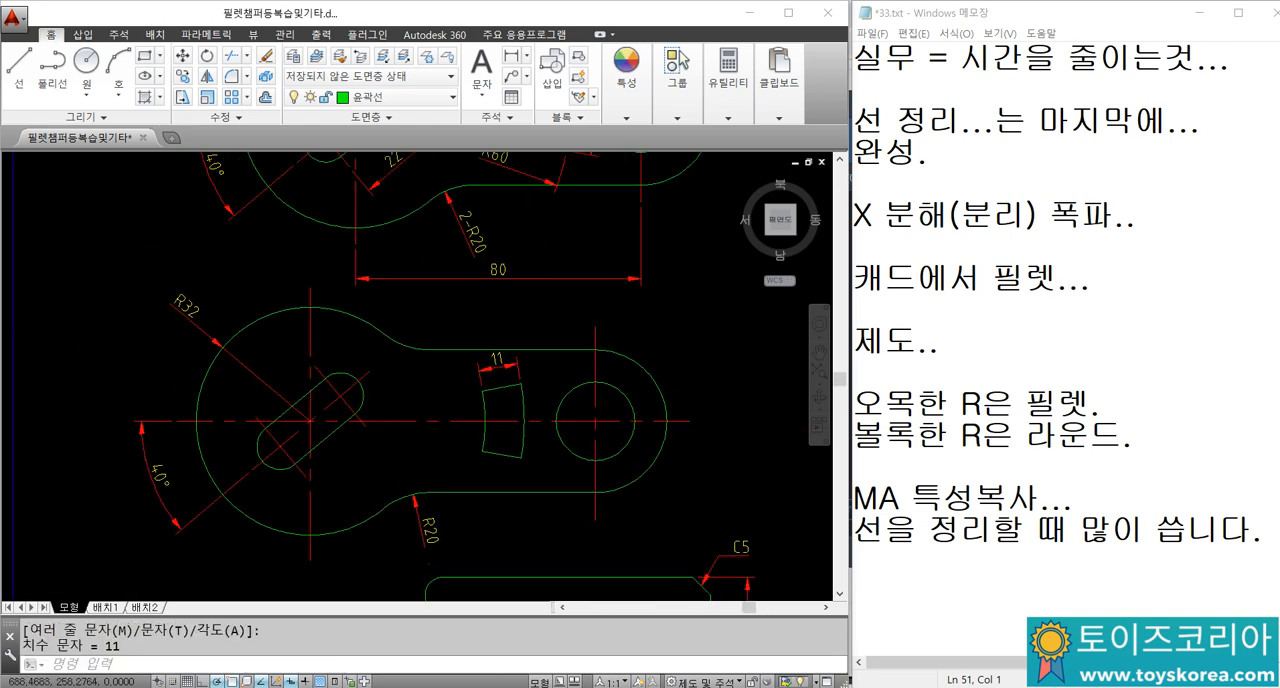
Step: Erase the horizontal centre-distance dimension below the original link drawing
scroll(394, 409, down, 2)
scroll(423, 283, up, 2)
scroll(459, 264, down, 2)
middle_drag(476, 222, 481, 317)
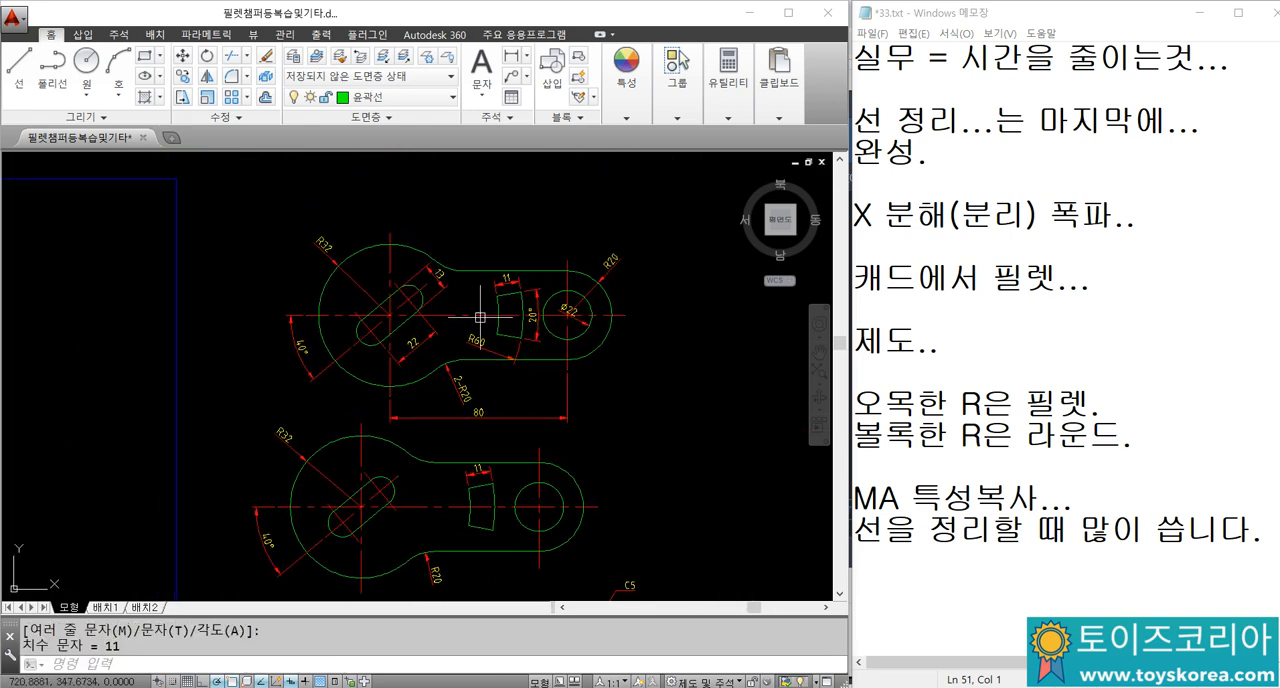
scroll(475, 265, up, 2)
middle_drag(546, 371, 496, 276)
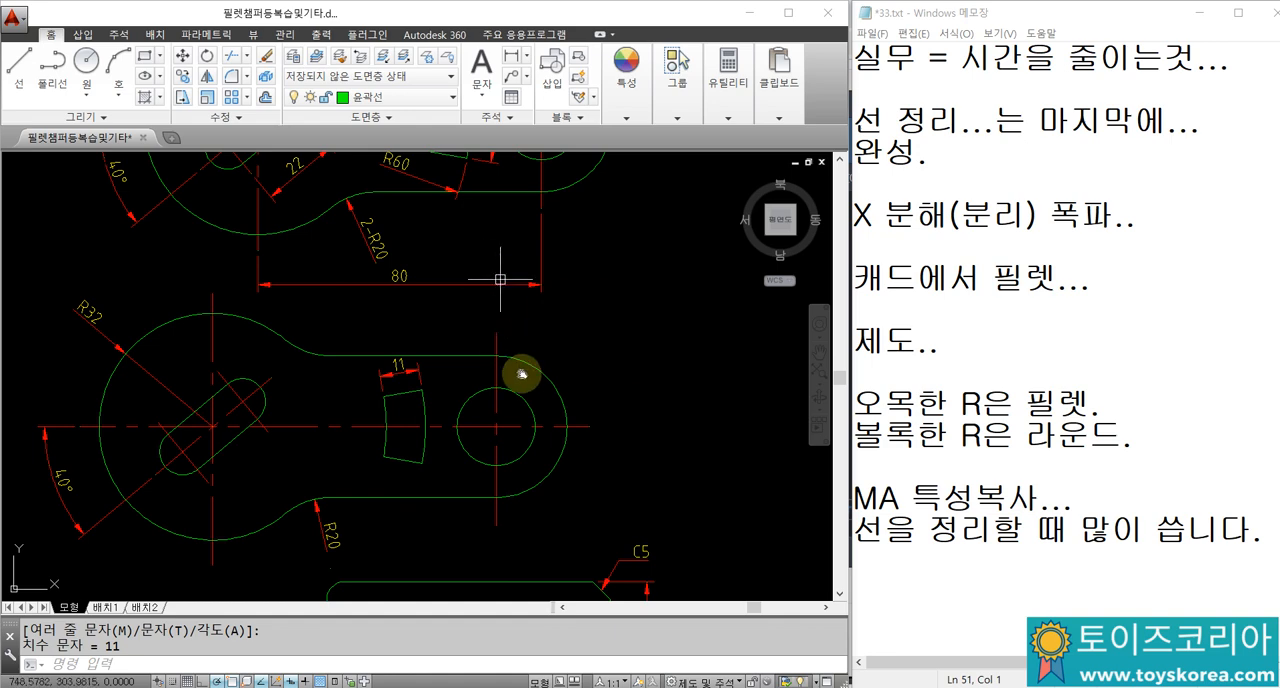
scroll(520, 371, up, 2)
scroll(590, 342, up, 2)
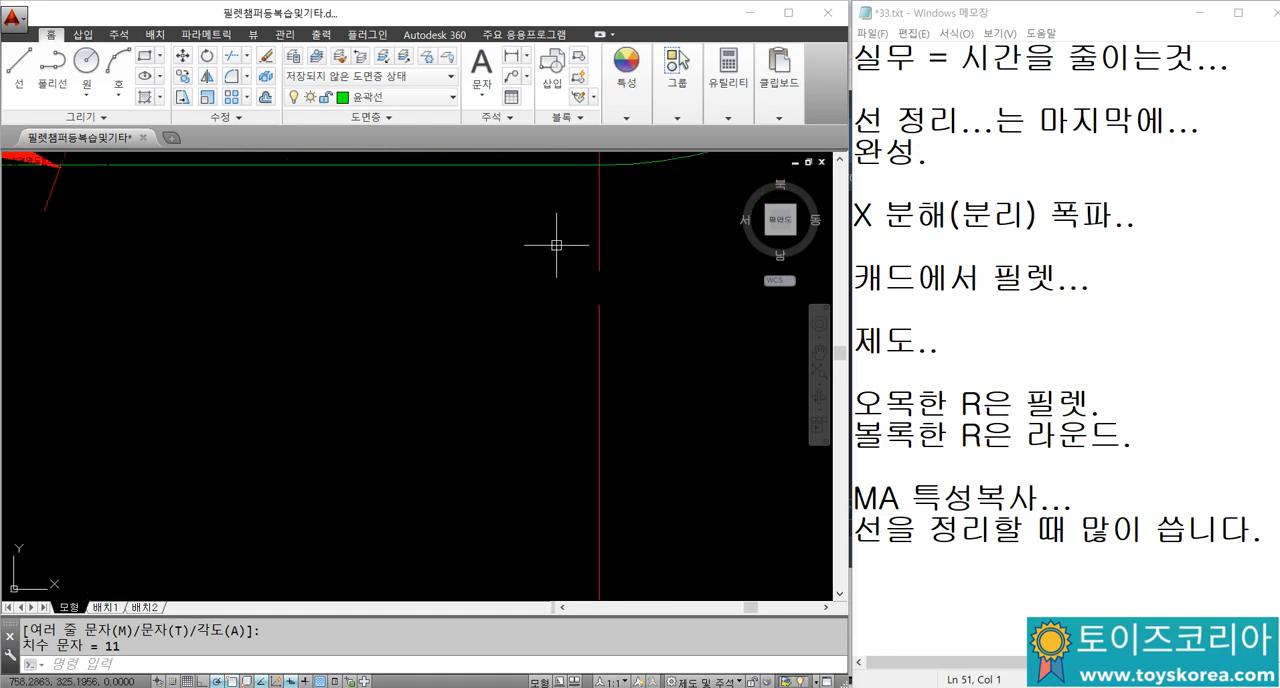
scroll(594, 326, down, 2)
click(573, 438)
text(e)
key(Return)
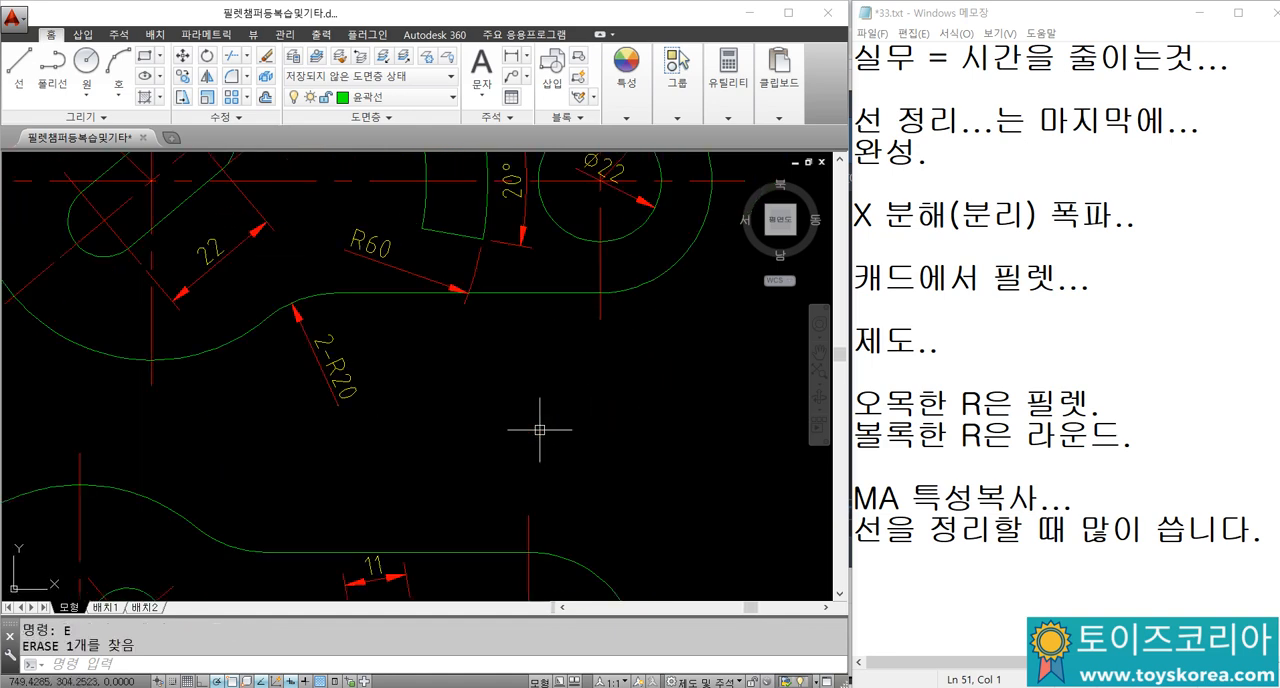
Step: Try a linear dimension on the original link from the large circle's lowest point to the right end arc's lower tangent point
text(DLI)
key(Return)
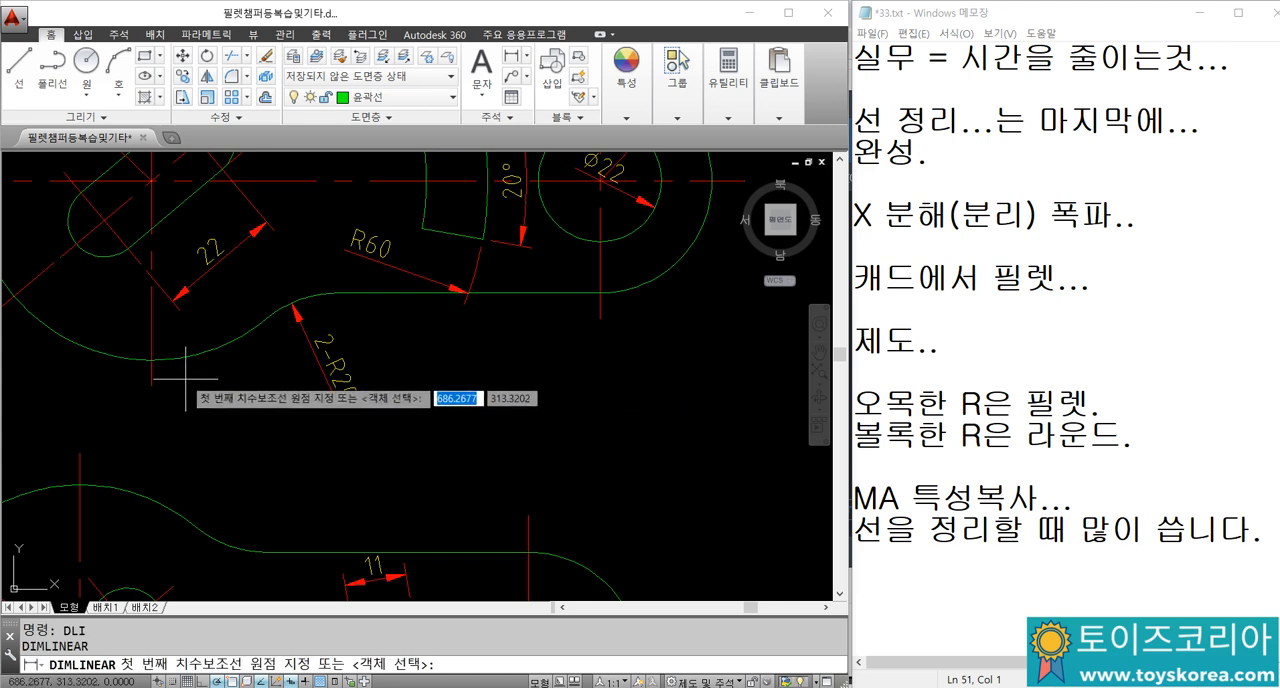
click(150, 359)
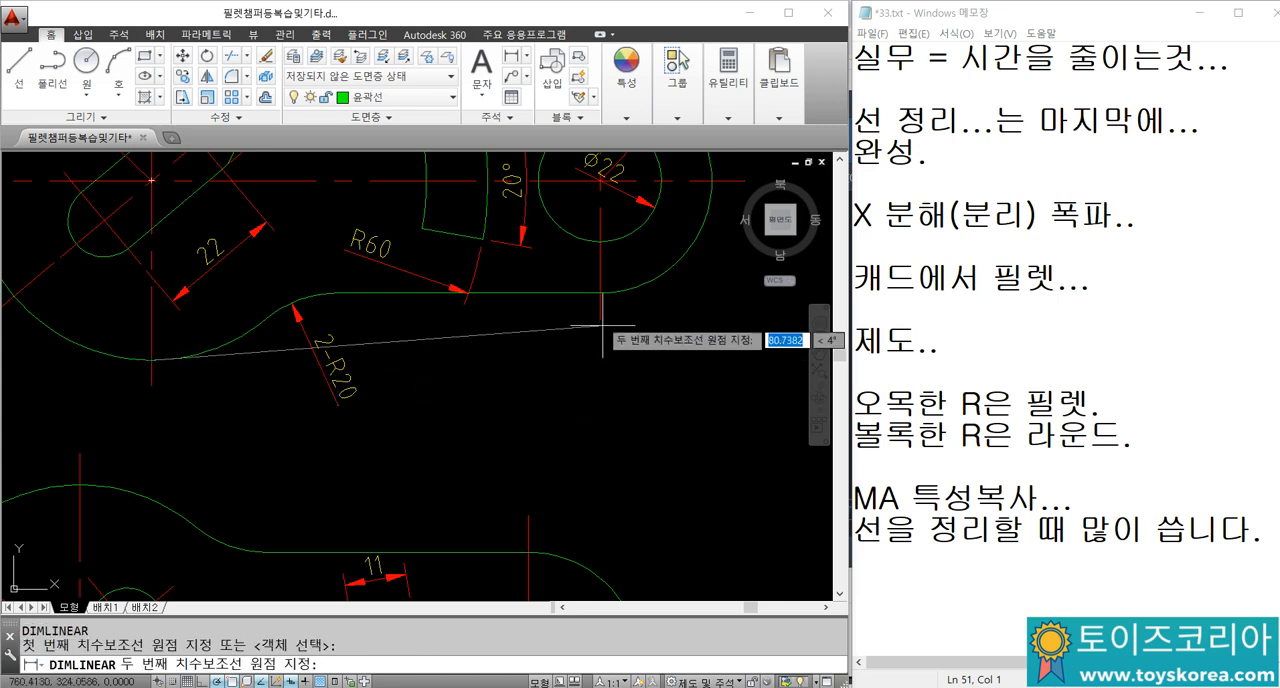
click(600, 292)
click(586, 440)
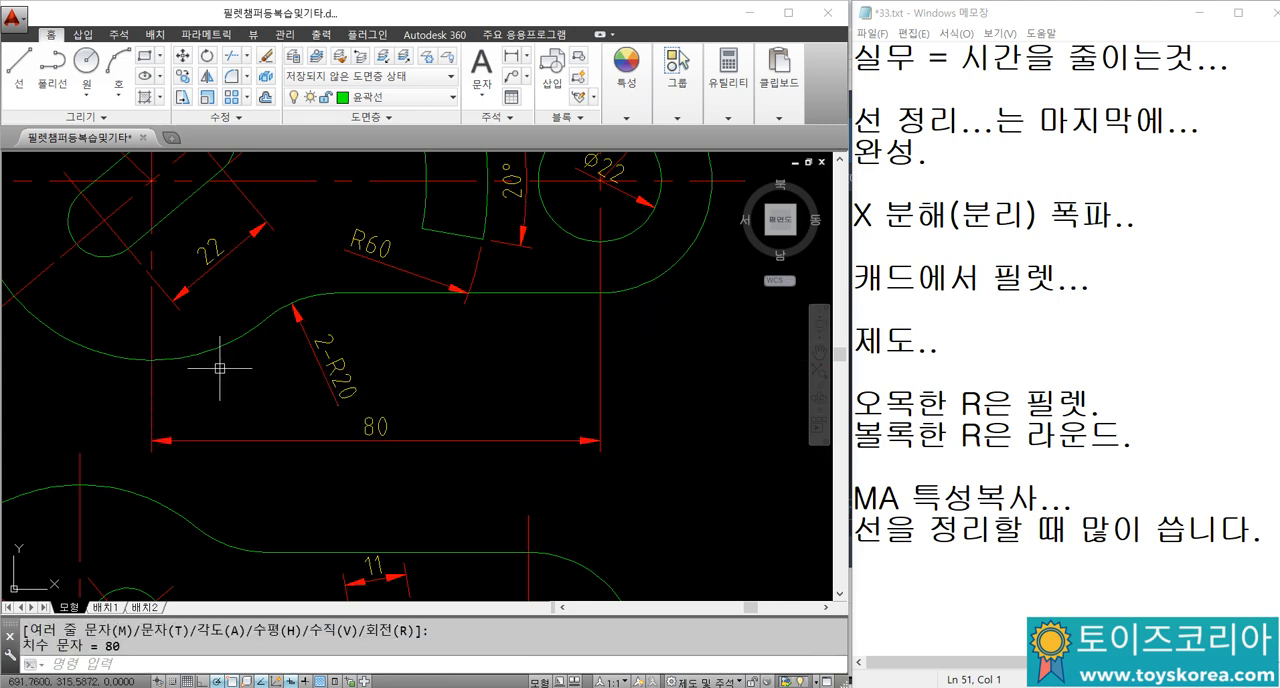
click(148, 410)
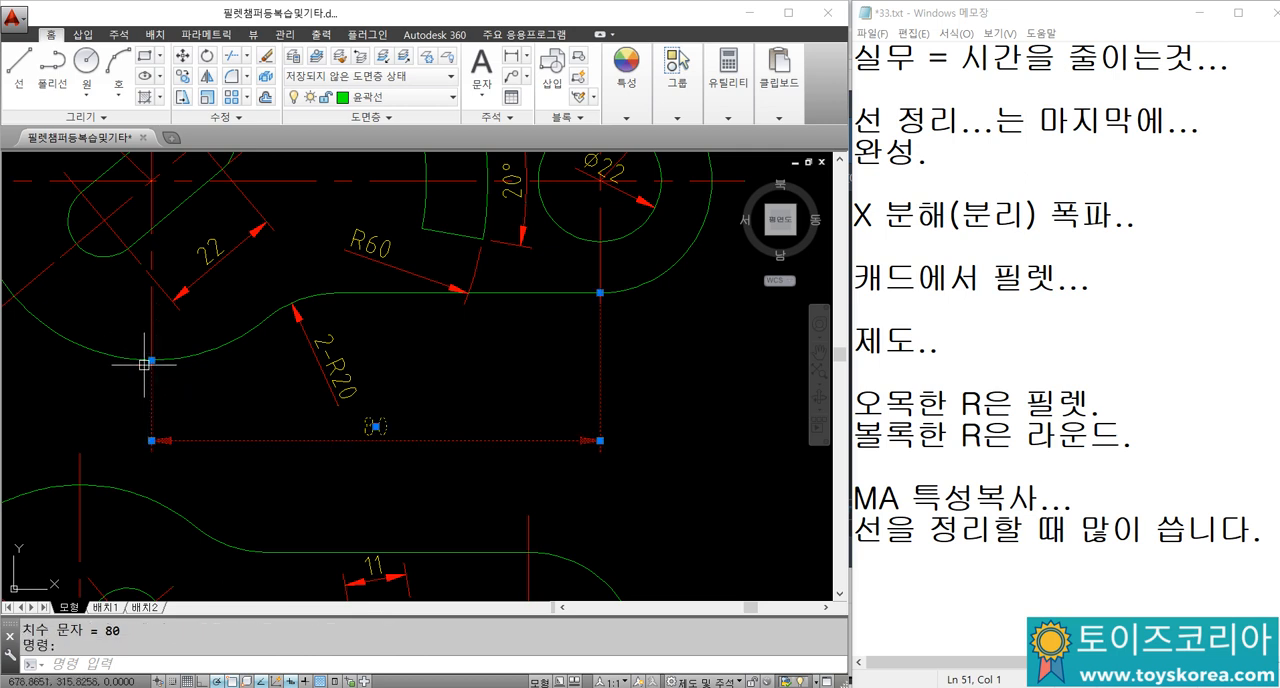
key(Escape)
key(ctrl+z)
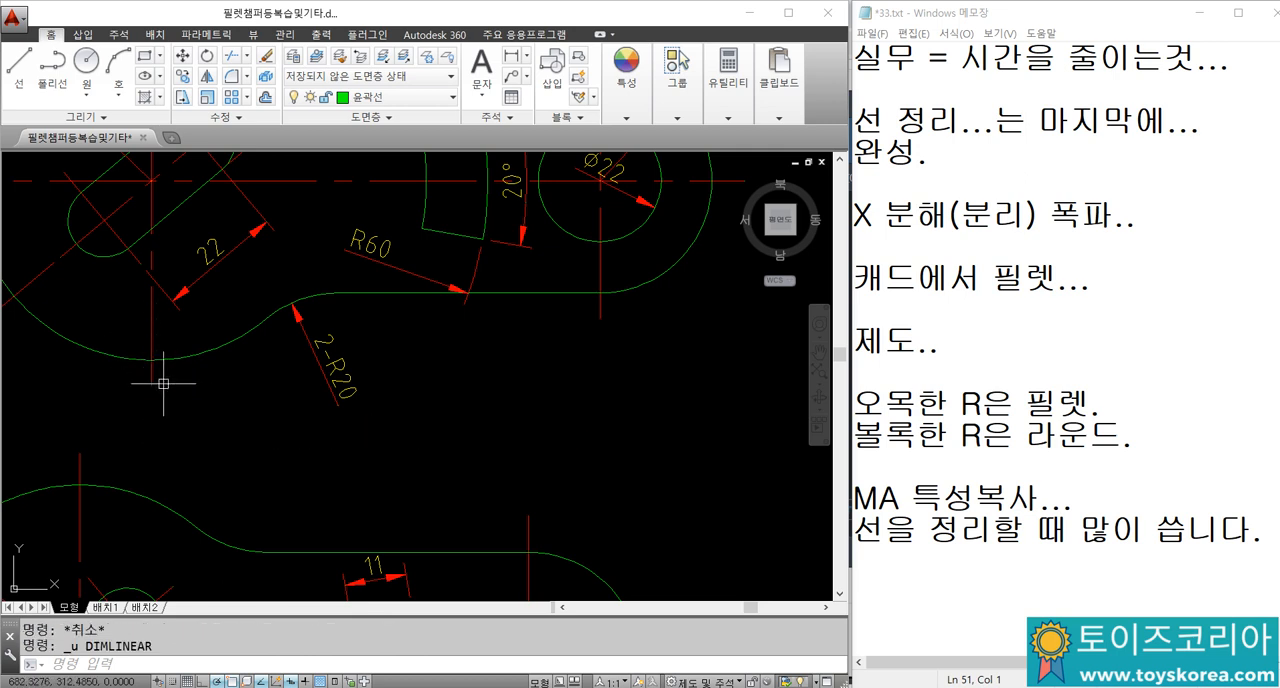
Step: Add a linear dimension between the lower ends of the original link's two vertical centrelines, placed below the part
text(dli)
key(space)
click(157, 390)
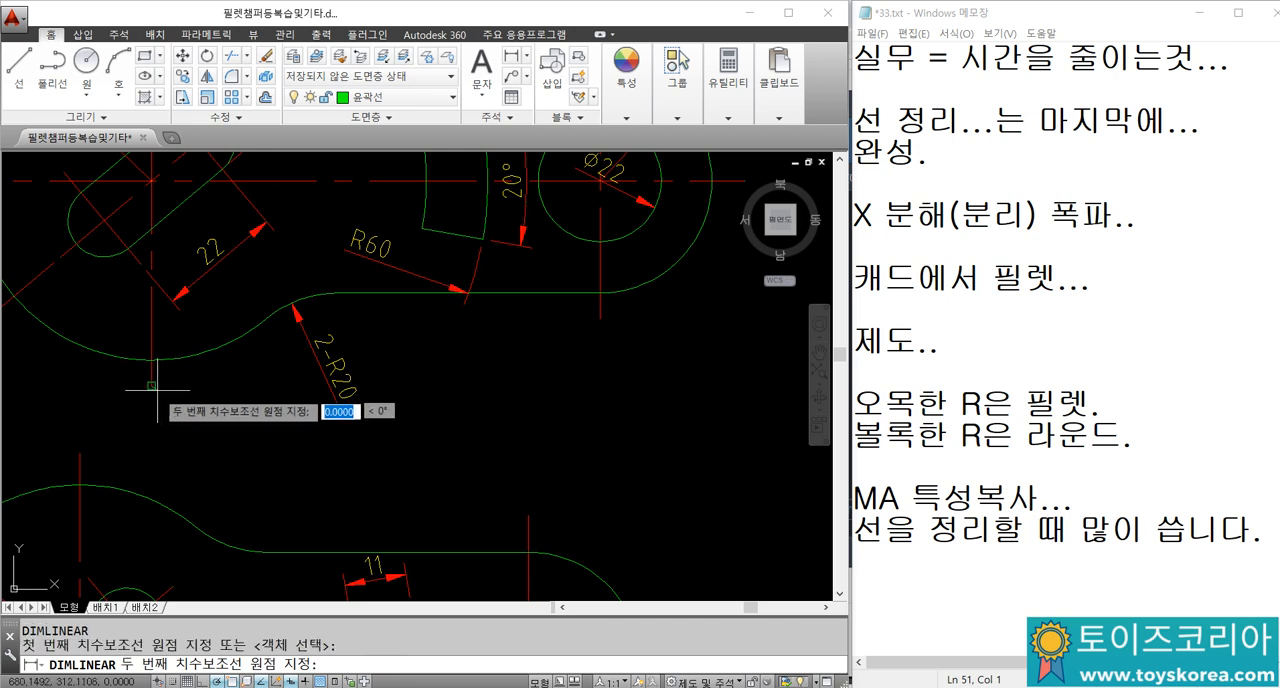
click(600, 318)
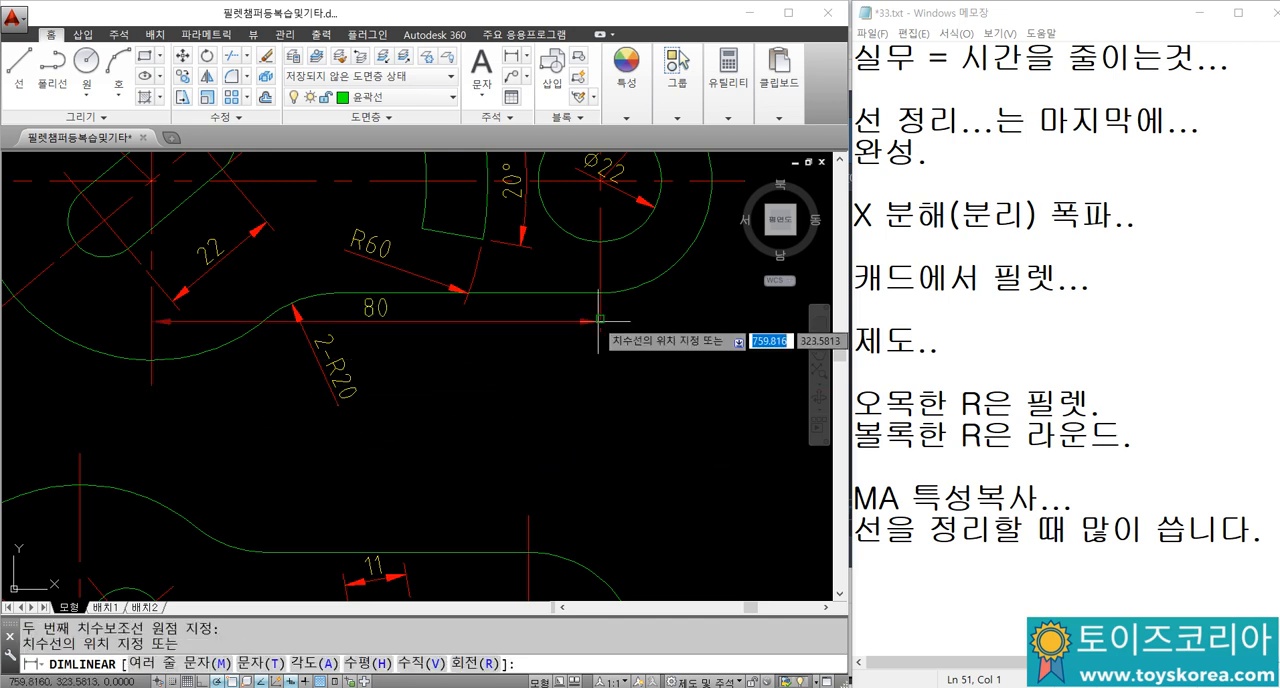
click(600, 433)
key(Escape)
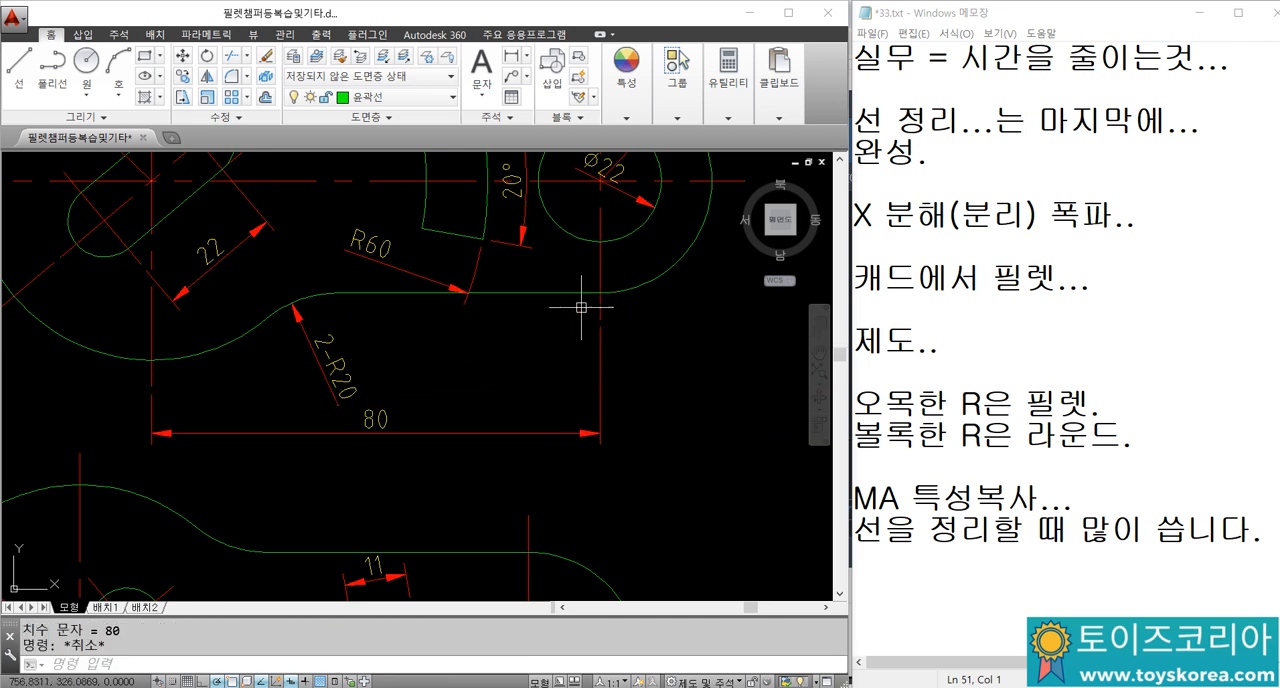
Step: Move both extension line origins of the centre-distance dimension to the centres of the right hole and the large circle
click(598, 357)
click(600, 319)
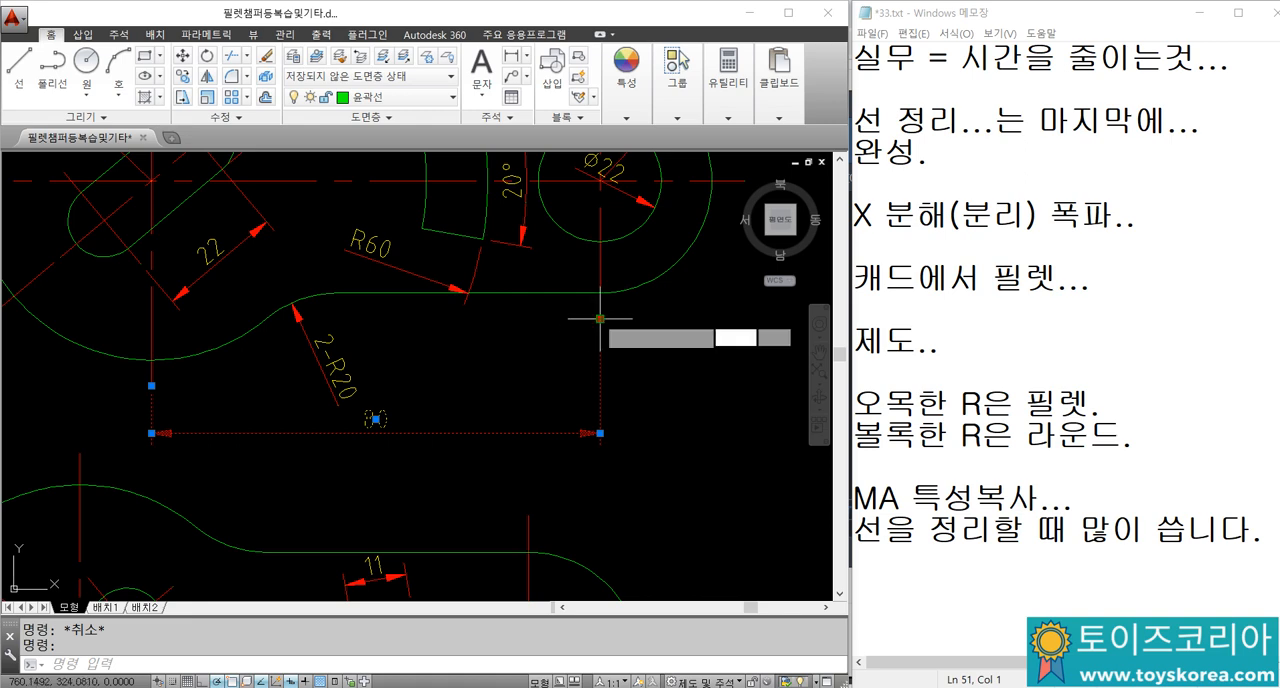
middle_drag(600, 319, 578, 409)
click(578, 271)
click(578, 270)
key(Escape)
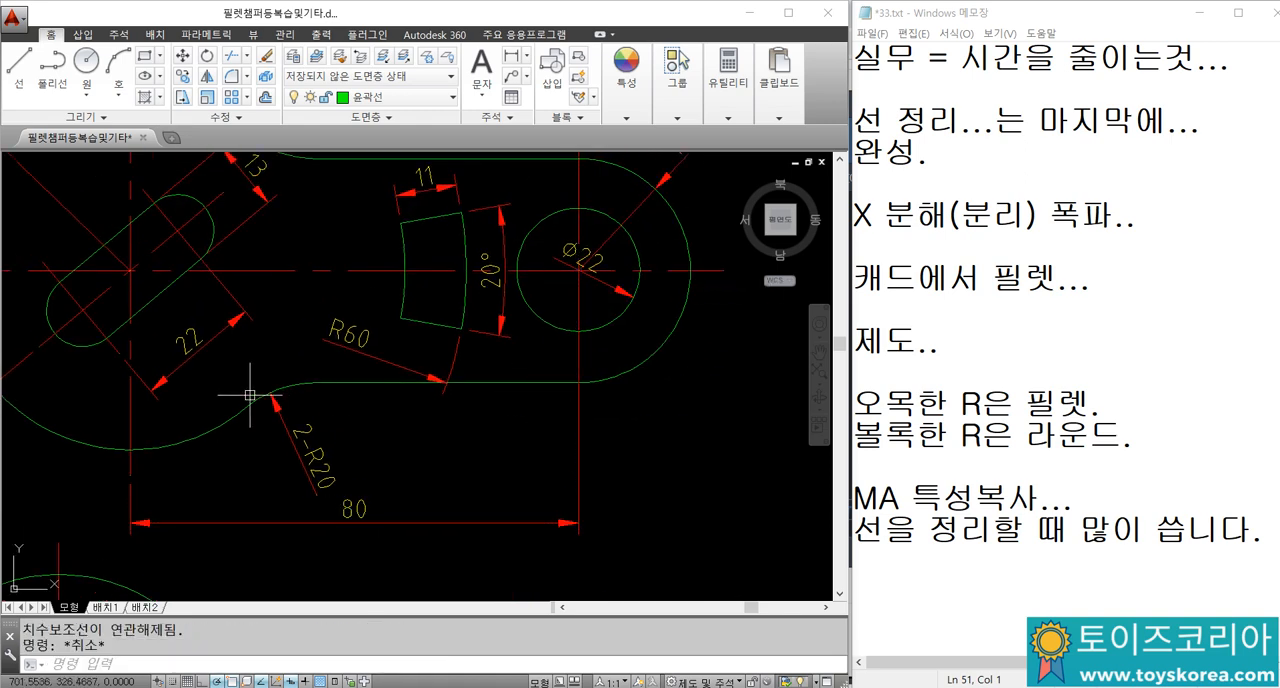
click(130, 478)
click(130, 475)
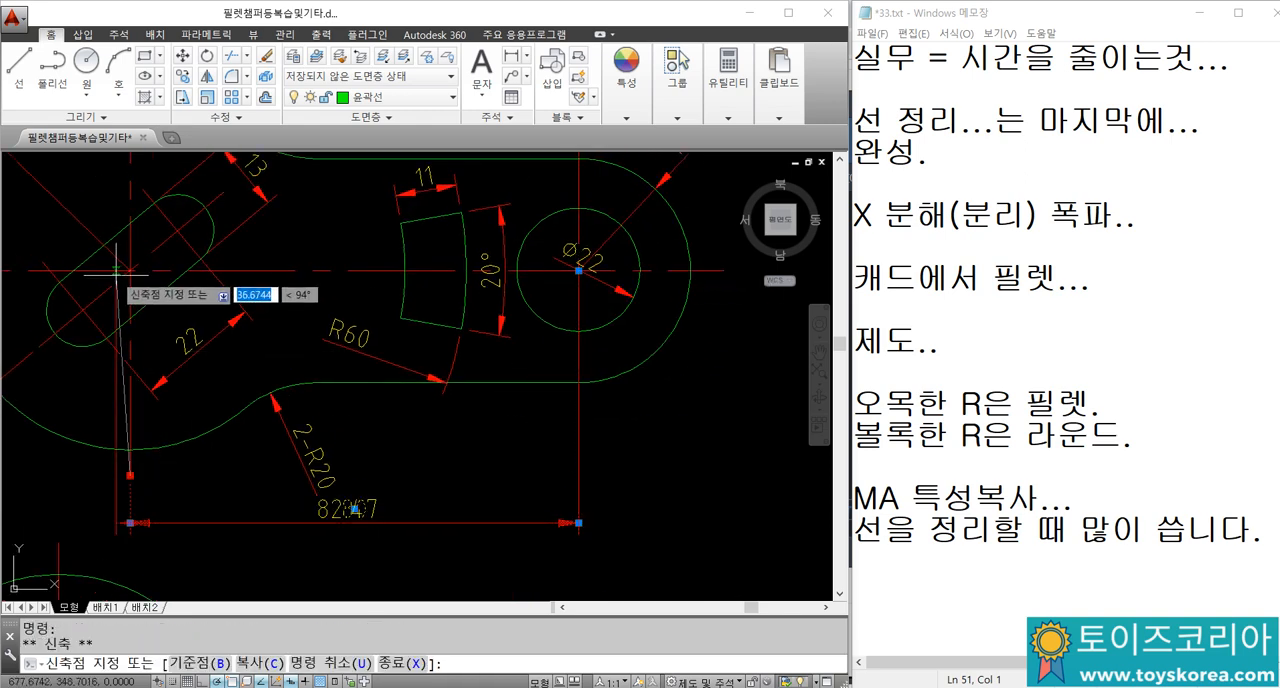
click(130, 270)
key(Escape)
scroll(249, 347, down, 2)
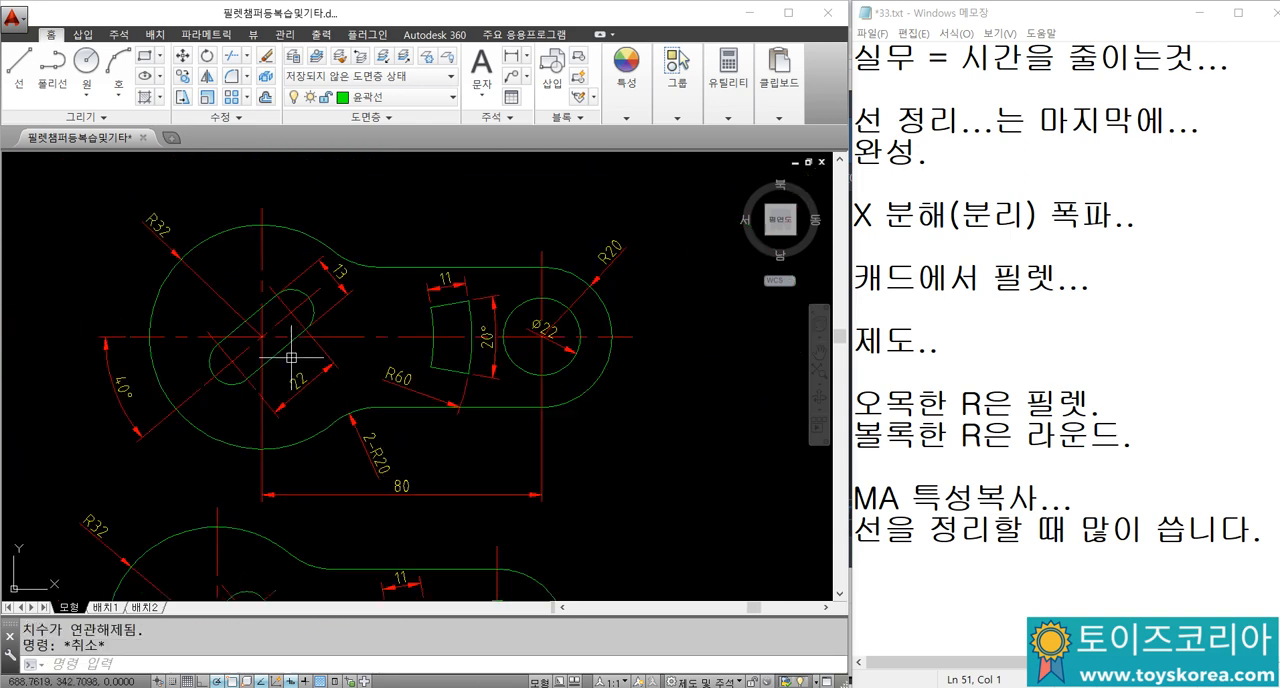
Step: Undo both extension line origin moves on the centre-distance dimension
click(261, 265)
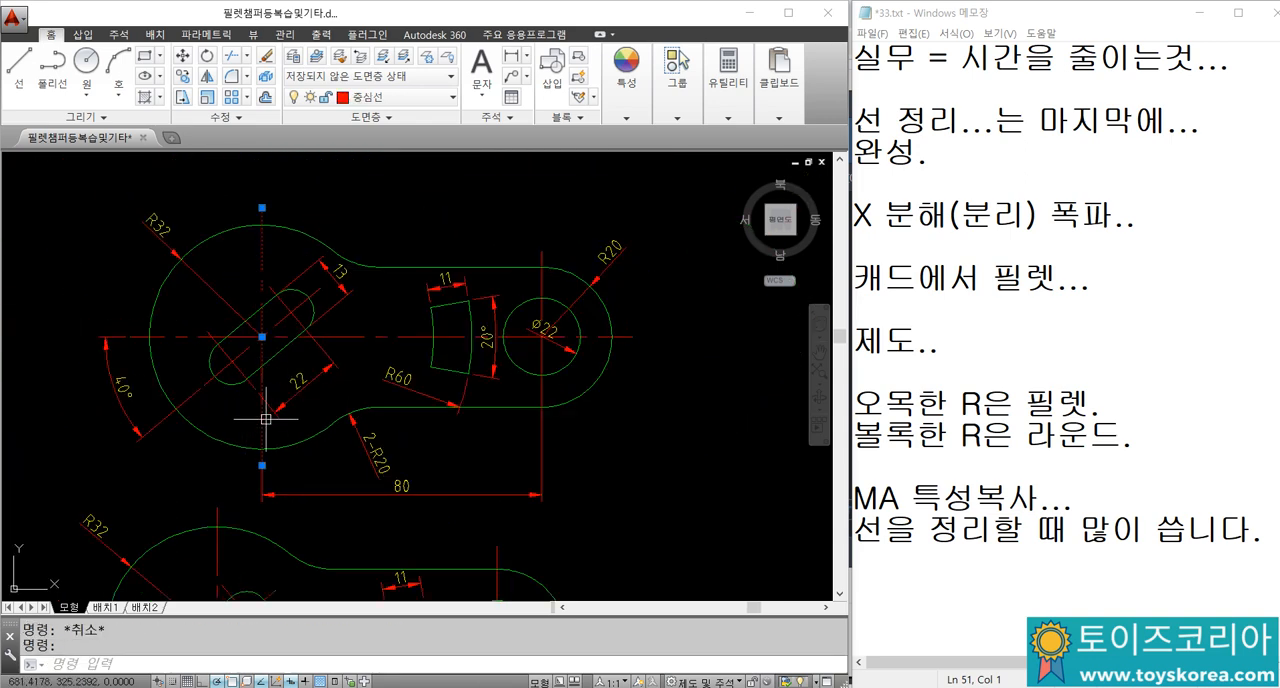
key(ctrl+z)
key(ctrl+z)
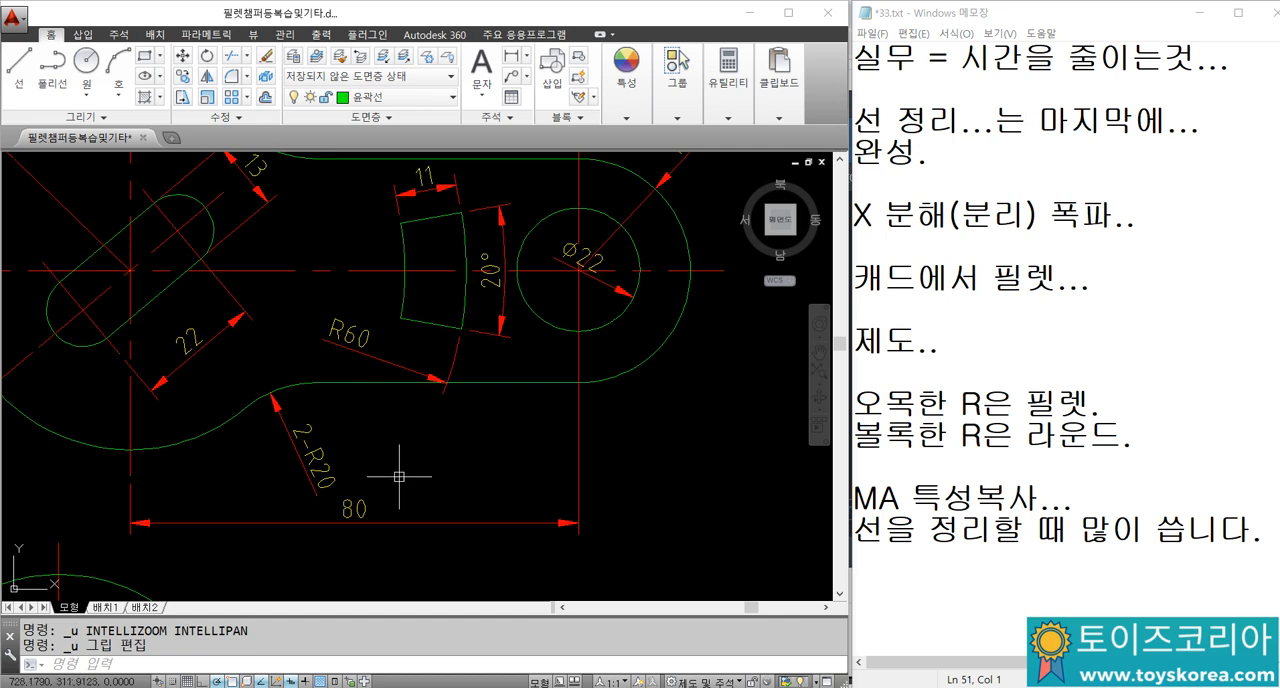
key(ctrl+z)
Step: Add the heading "선의 우선순위..." to the Notepad notes, followed by the rule "선의 굵기가 굵을수록. 우선,..."
click(913, 583)
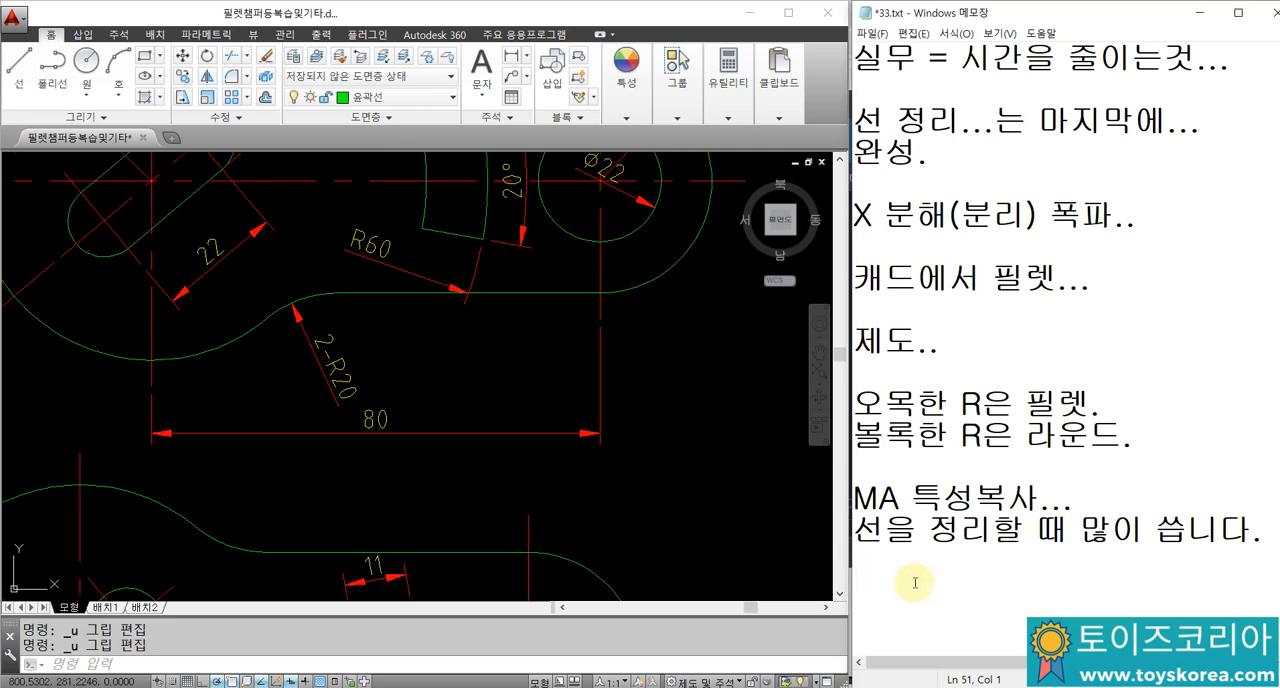
text(선의 우선순위...)
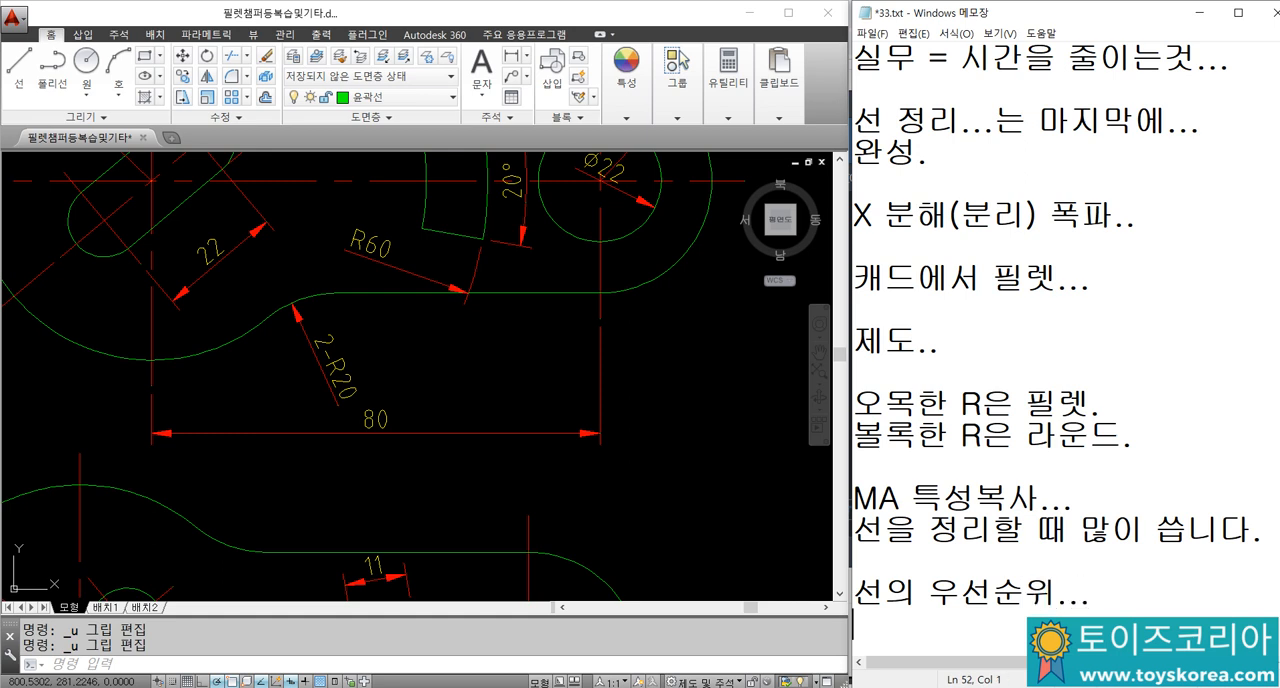
key(Return)
text(선)
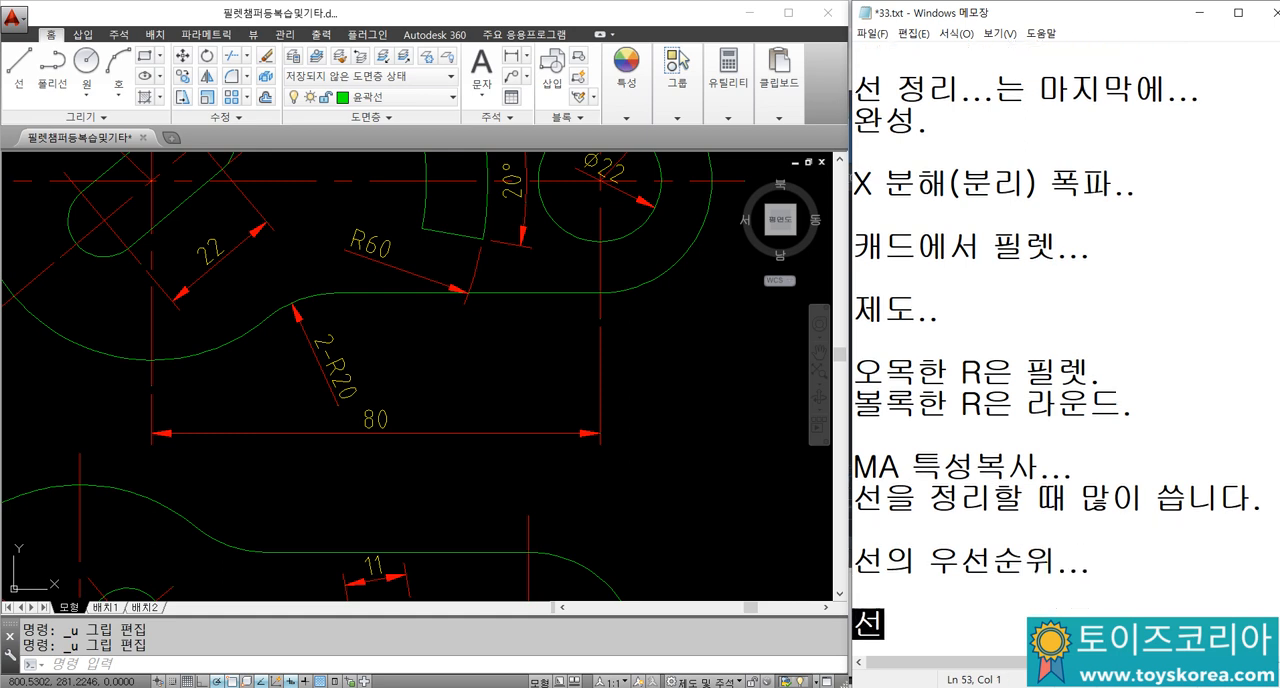
text(으)
text( 굵ㄱ)
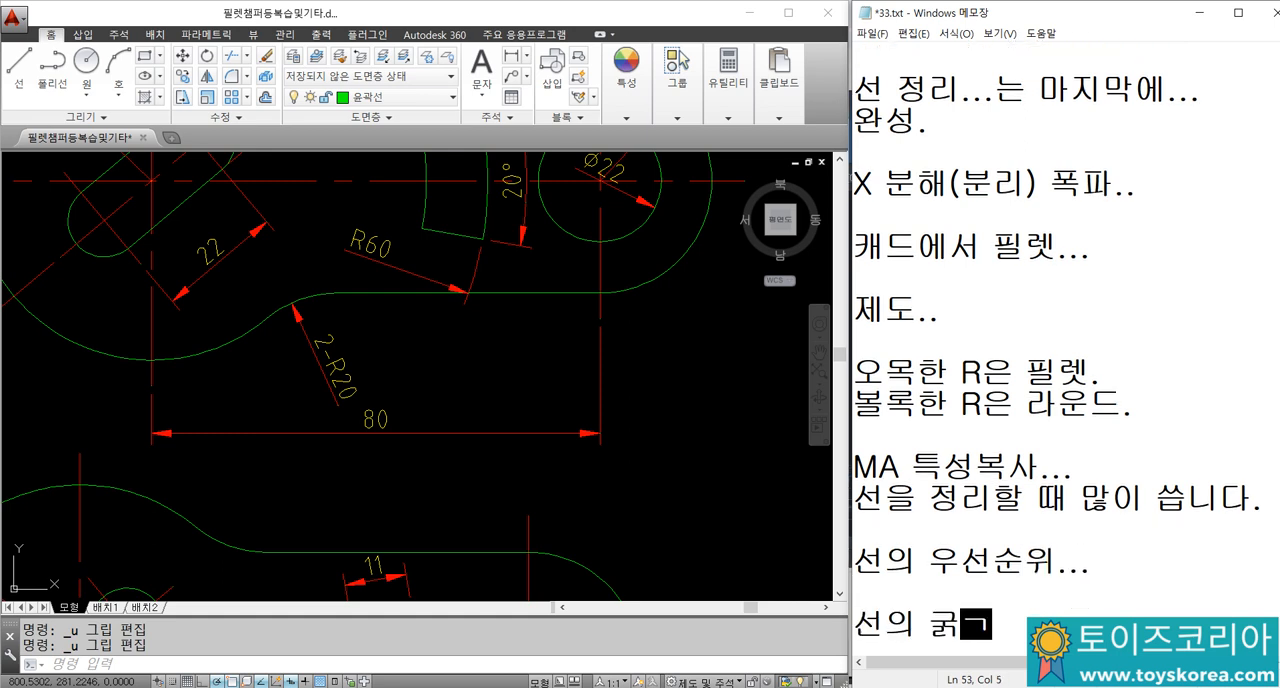
text(가 굵을)
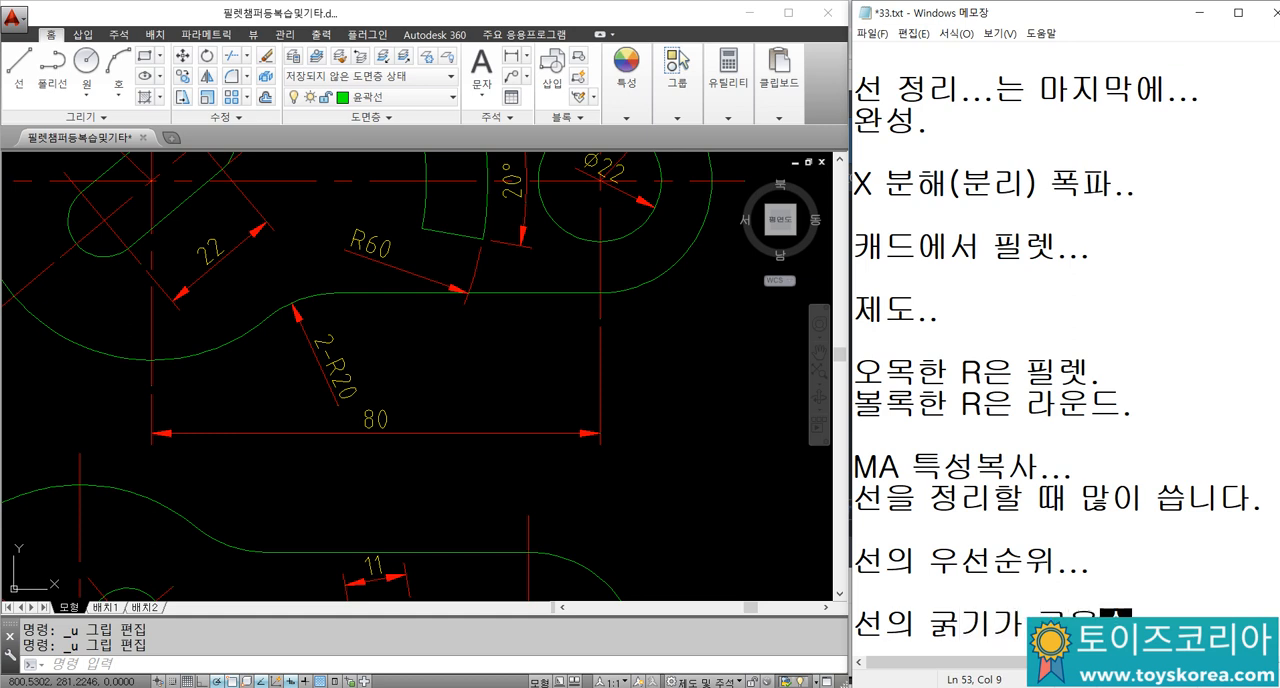
text(수록.)
key(Return)
text(우)
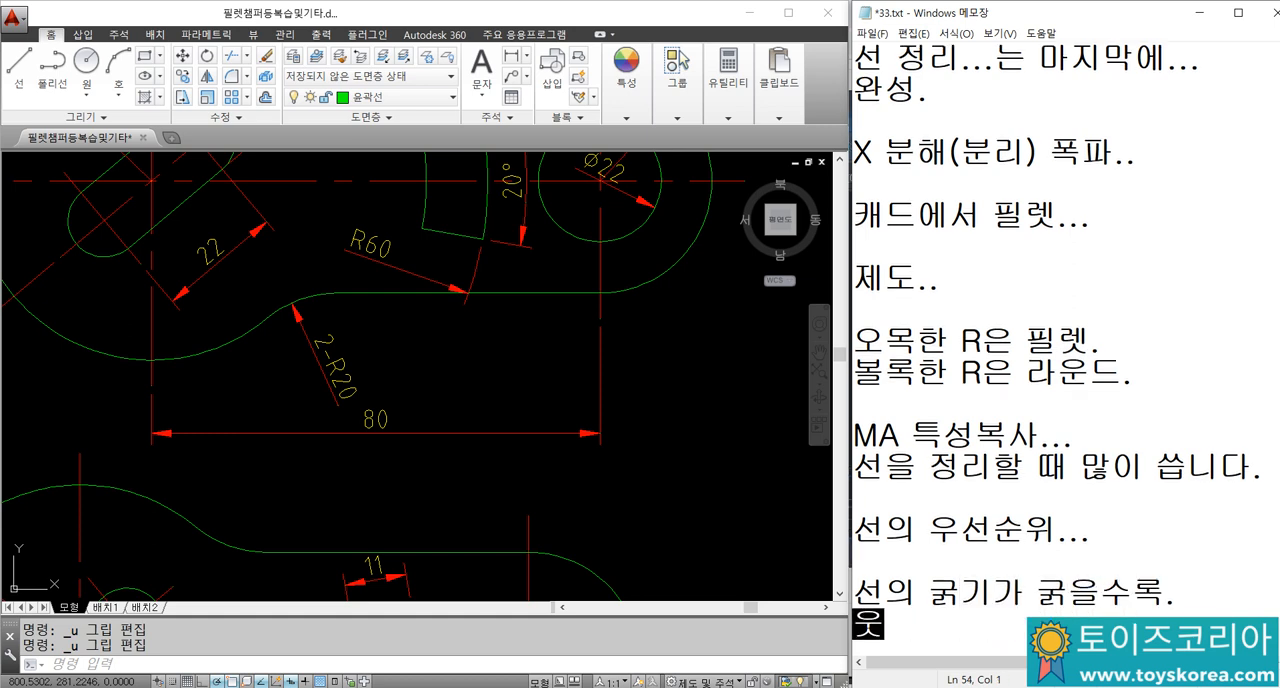
text(선)
key(Return)
text(우선,...)
key(Return)
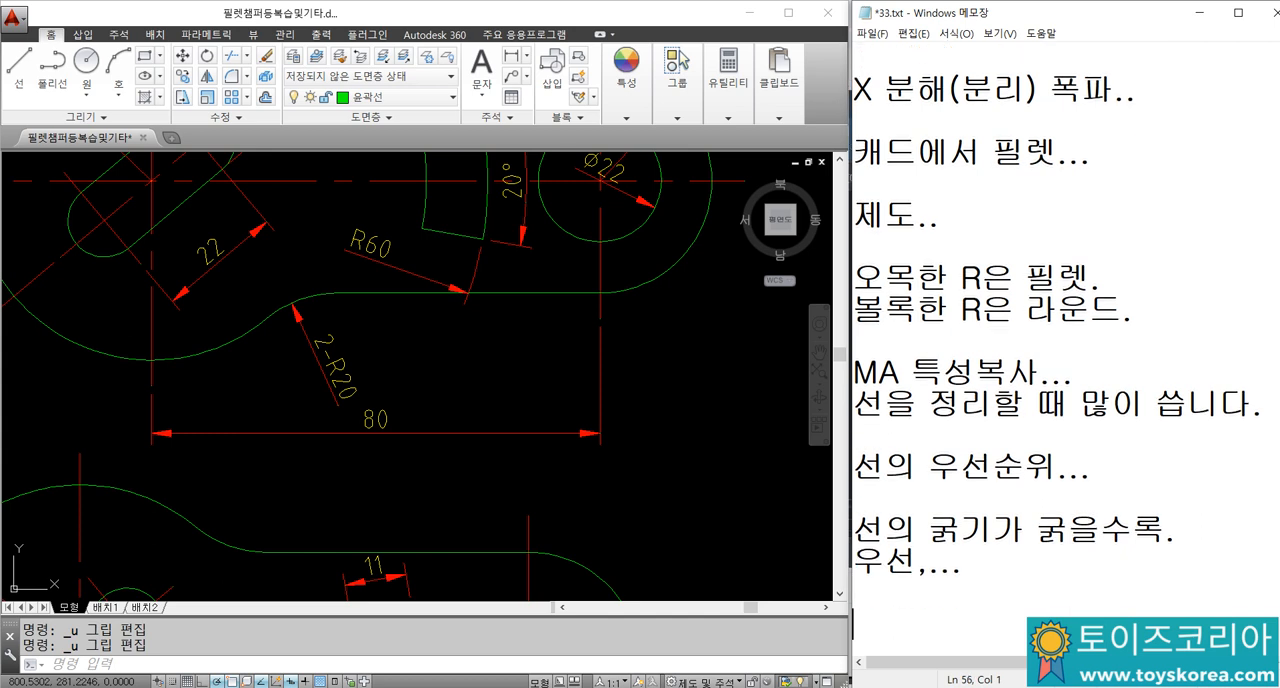
text(외형ㅅ)
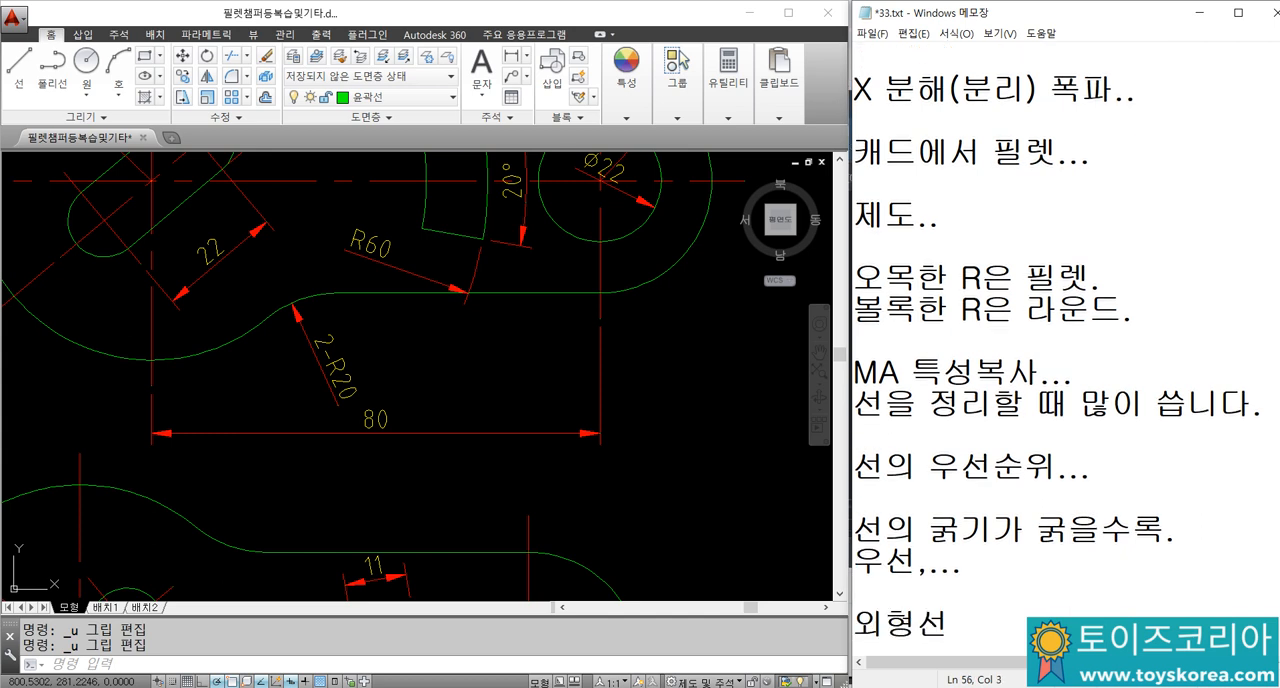
key(BackSpace)
key(BackSpace)
key(BackSpace)
key(BackSpace)
key(BackSpace)
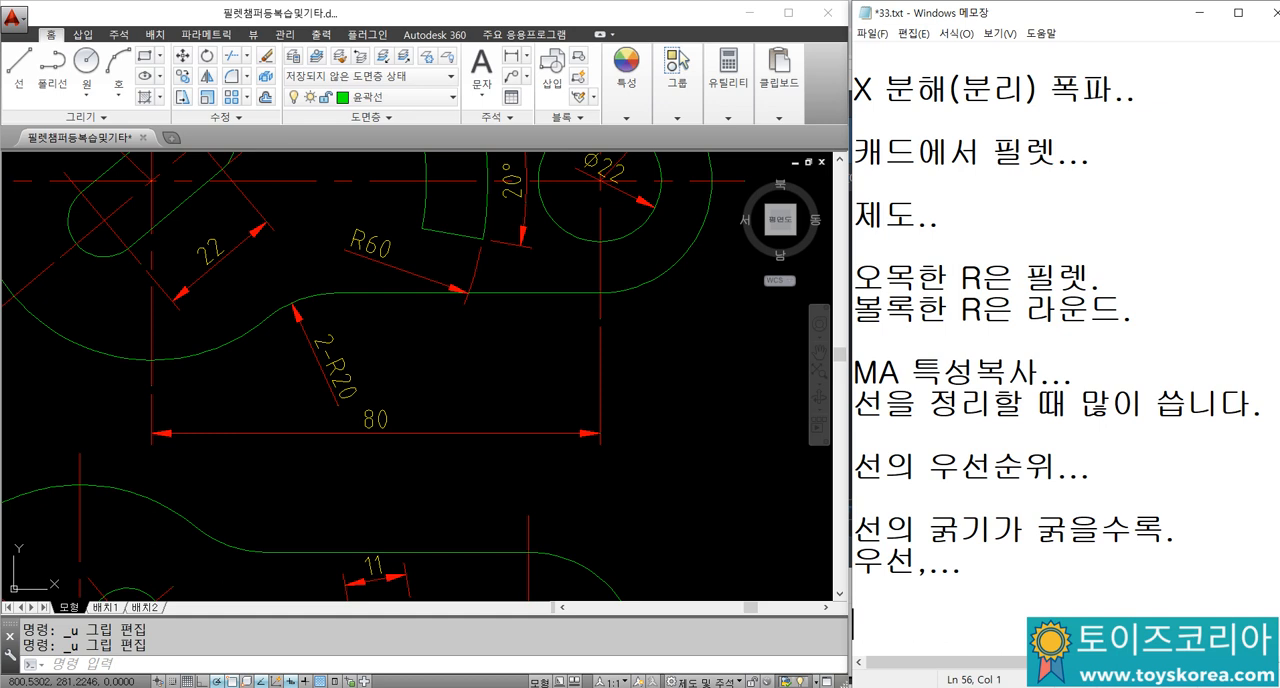
Step: Write the line "가는실선보다는 숨은선우선" beneath the line thickness rule in the notes
text(강)
text(은ㅅ)
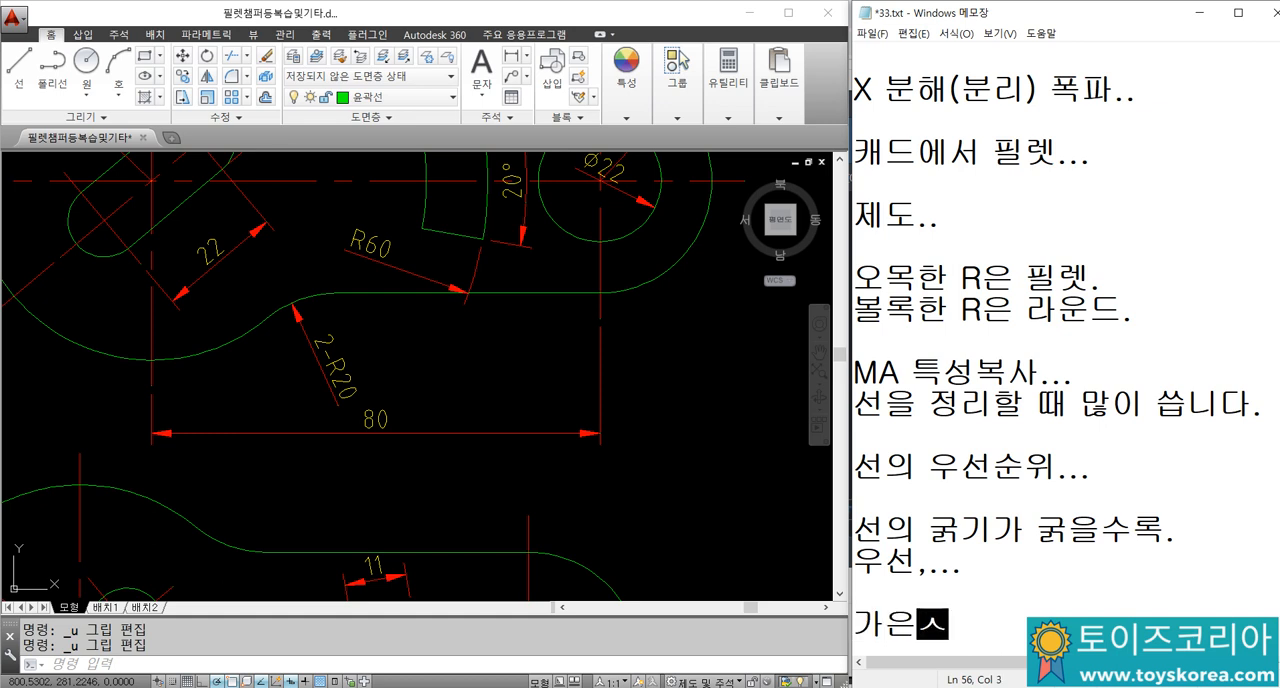
key(BackSpace)
key(BackSpace)
key(BackSpace)
text(는실선)
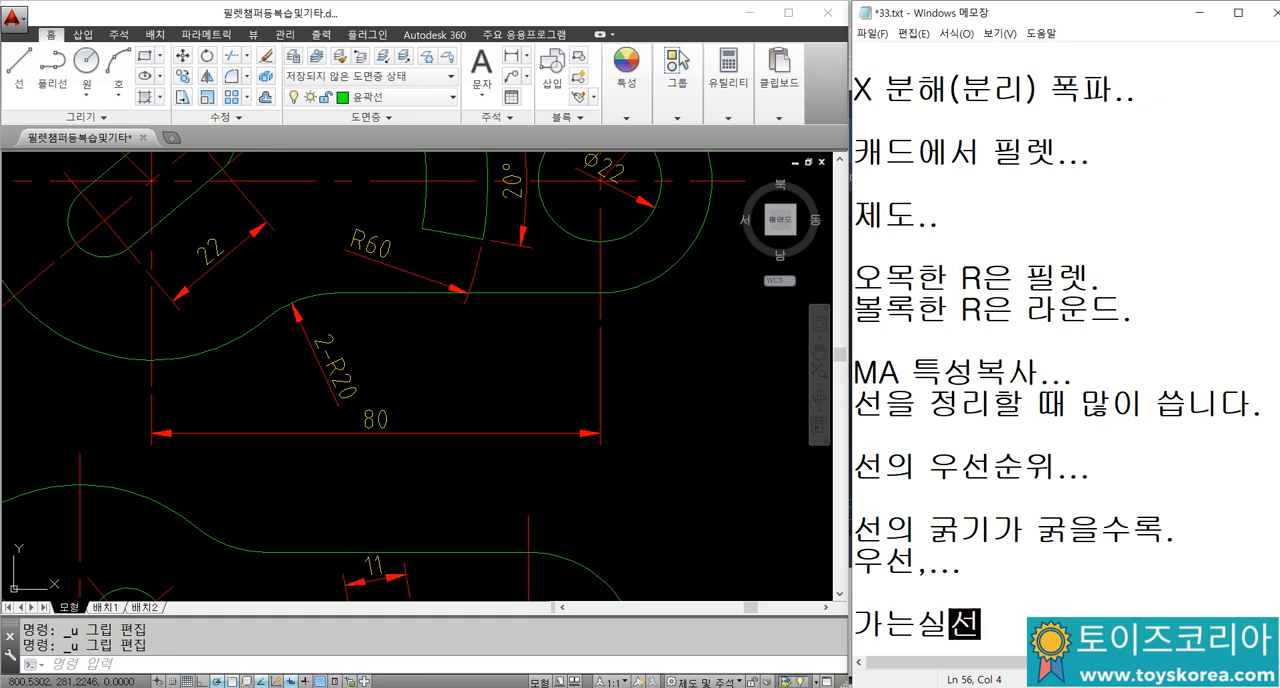
text(ㅂ보다)
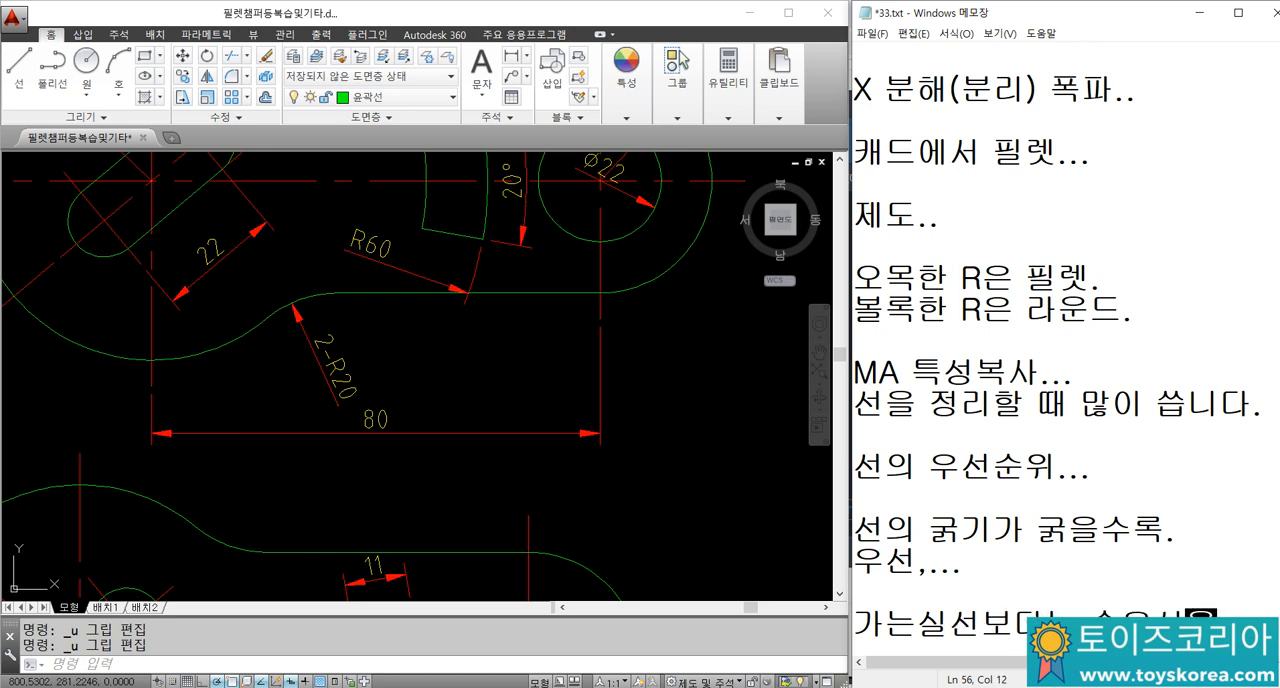
text(는 숨은선우선)
key(Return)
Step: Add the priority rule "숨은선보다는 외형선우선" on the following line of the notes
text(숨은선ㅂ)
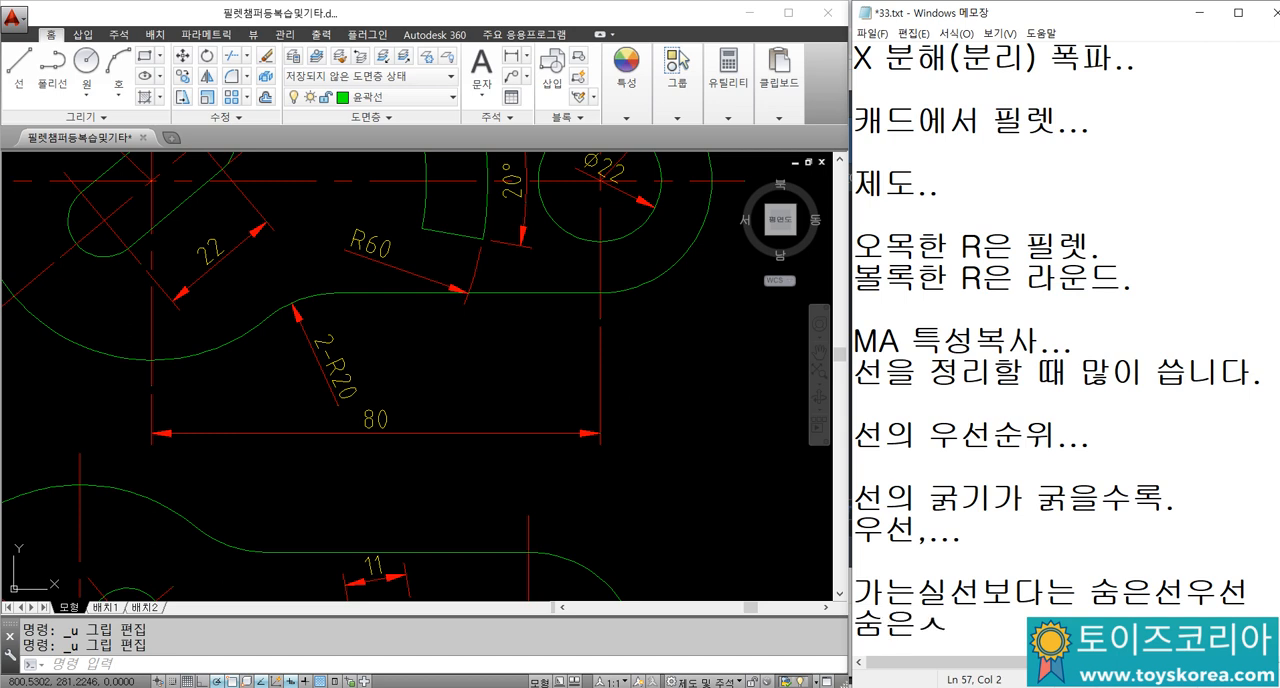
text(다ㄴ)
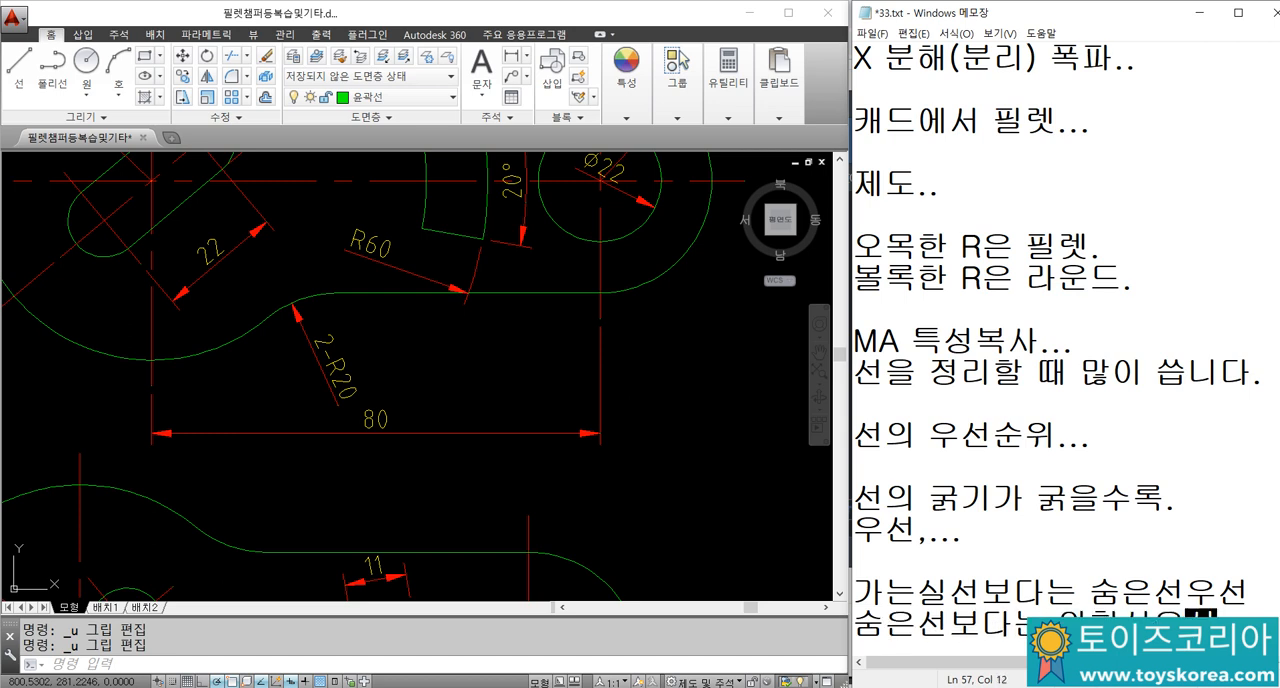
text(는 외형선우선)
key(Return)
key(Return)
Step: Leave a blank line in the notes and write "선.. 겹칩니다" below the priority rules
text(겨)
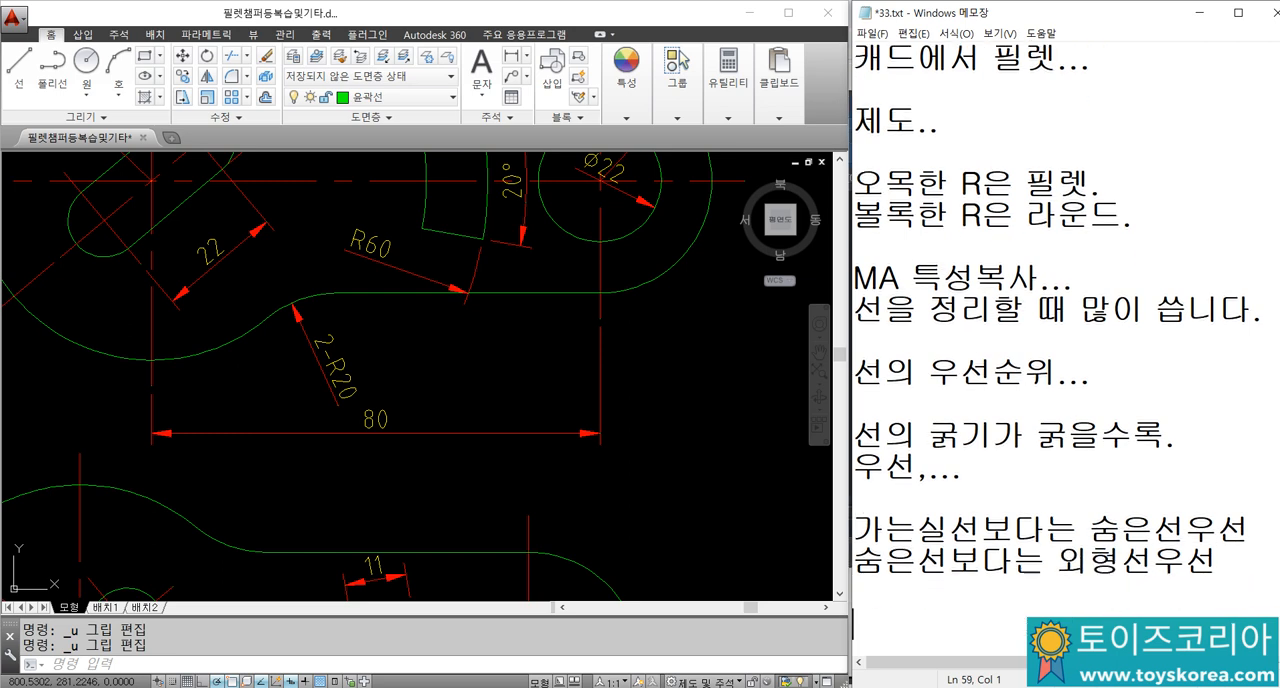
text(선.. 겹치)
text(ㅂ니다)
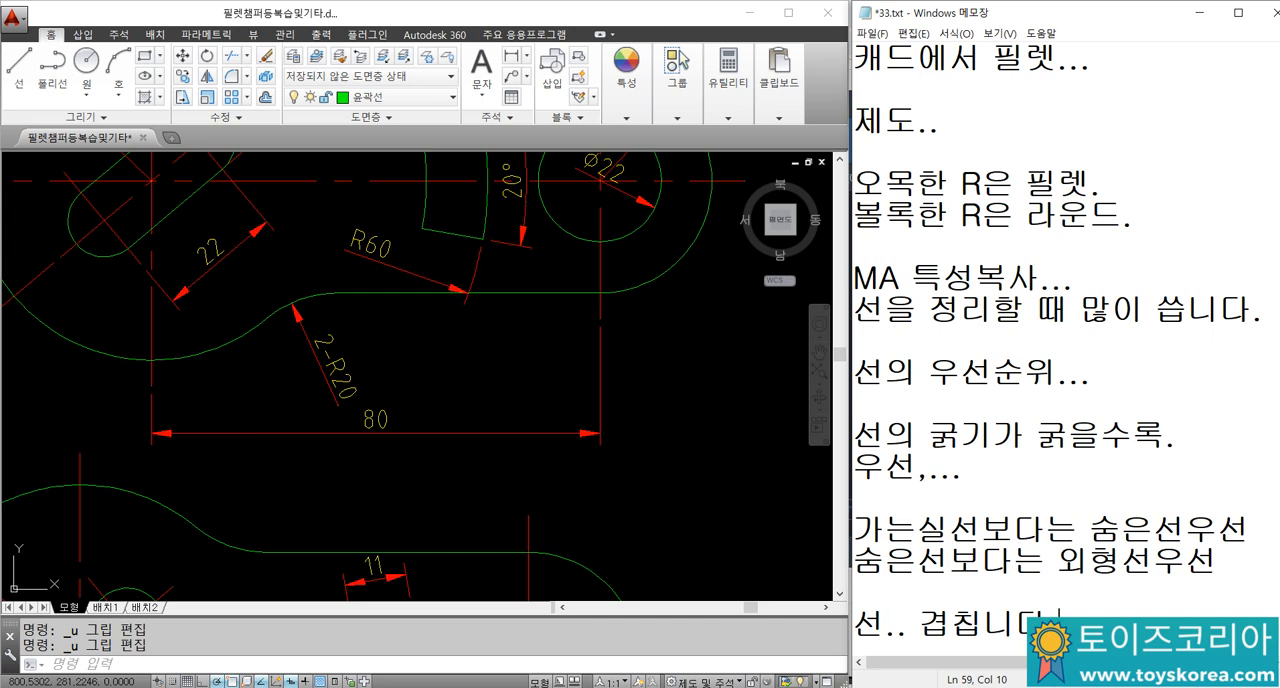
Step: Check the large arc's vertical centre line and the 80 dimension's extension line by selecting them to see where each one ends
click(150, 322)
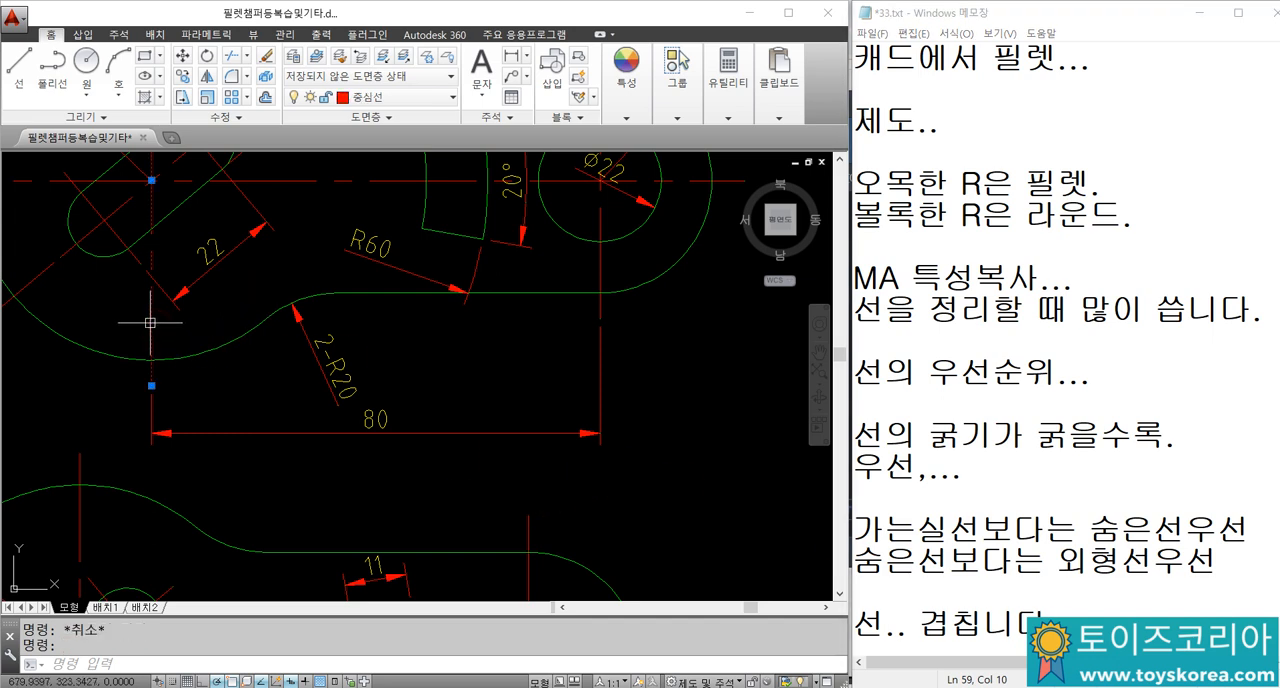
click(151, 432)
key(Escape)
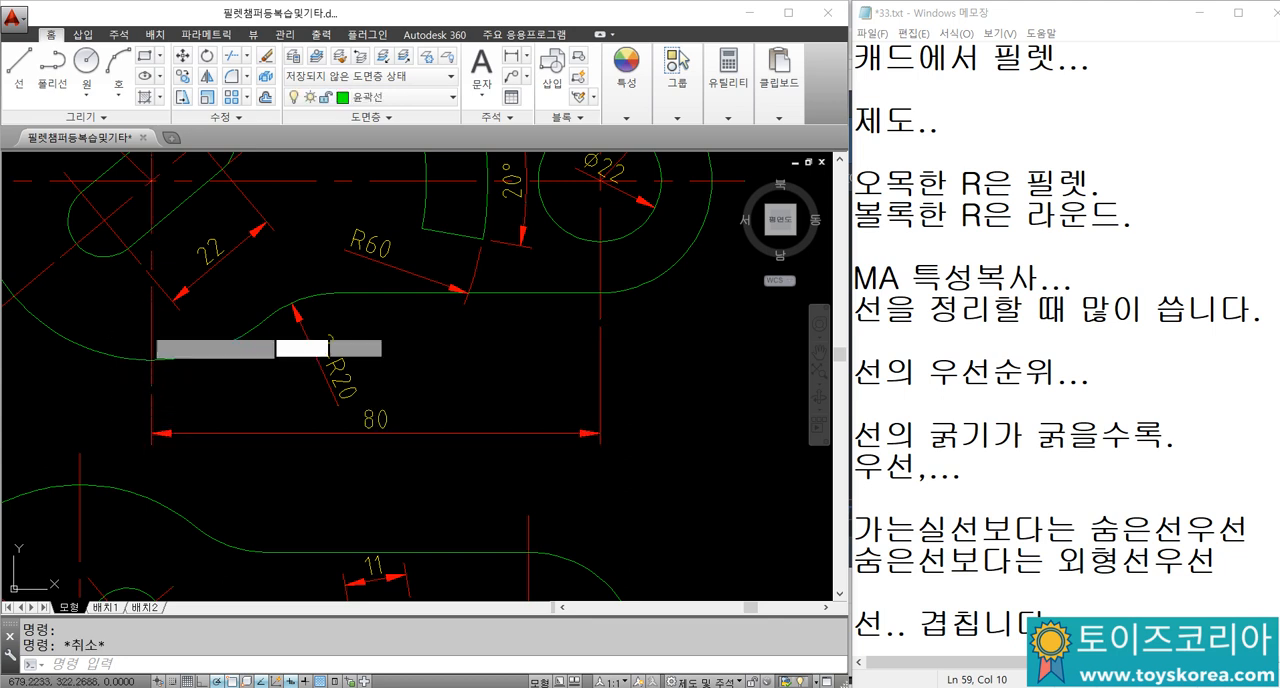
click(145, 329)
key(Escape)
click(151, 334)
key(Escape)
click(150, 330)
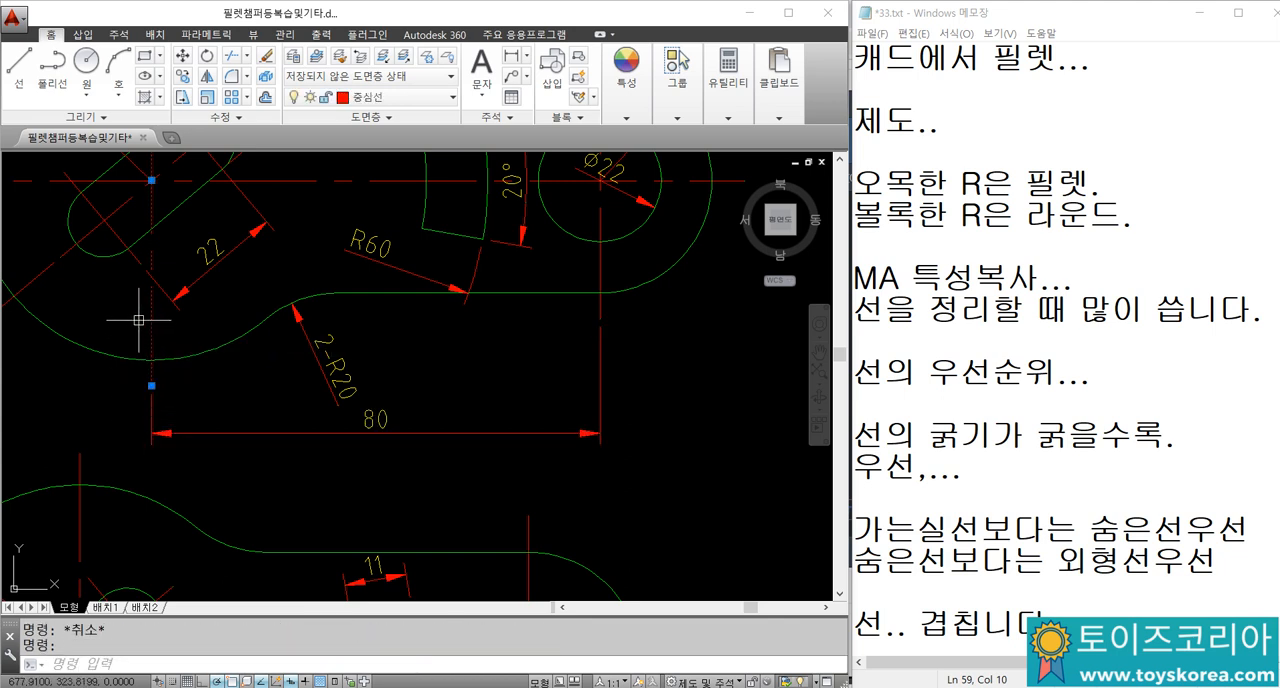
key(Escape)
Step: Stretch the 80 dimension's extension line up over the large arc's vertical centre line, and return its origin to the centre line's lower end
click(152, 407)
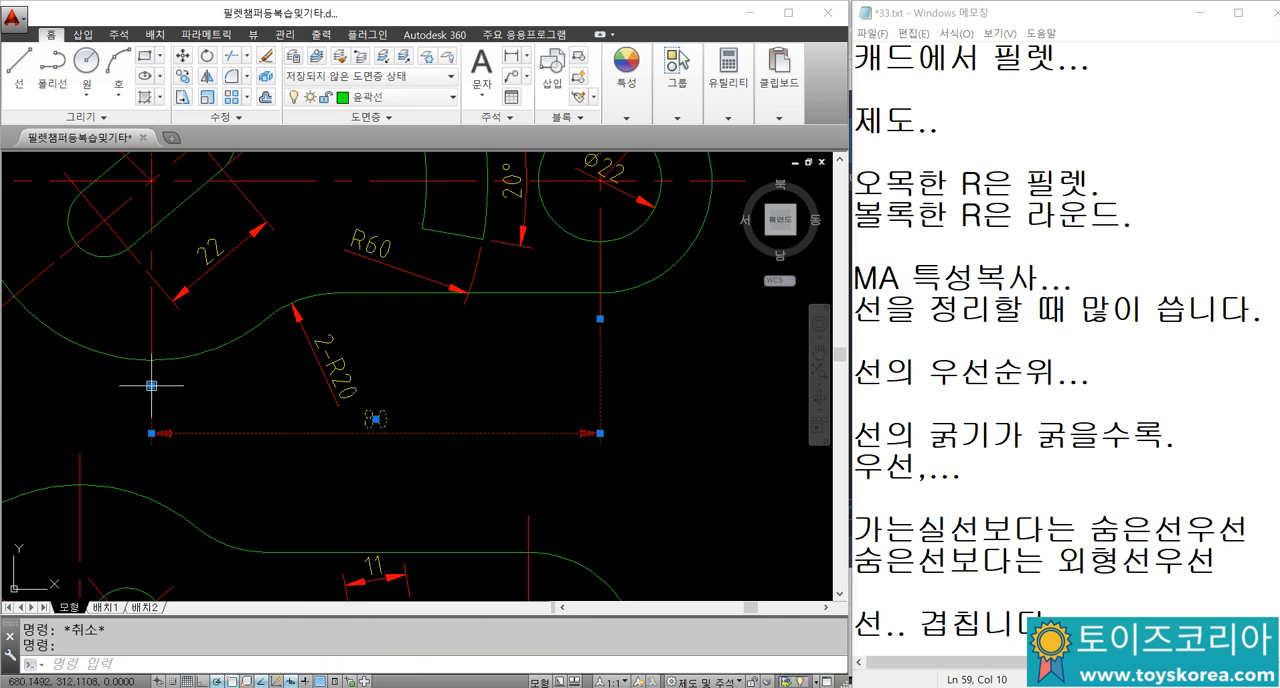
click(151, 385)
click(151, 205)
key(Escape)
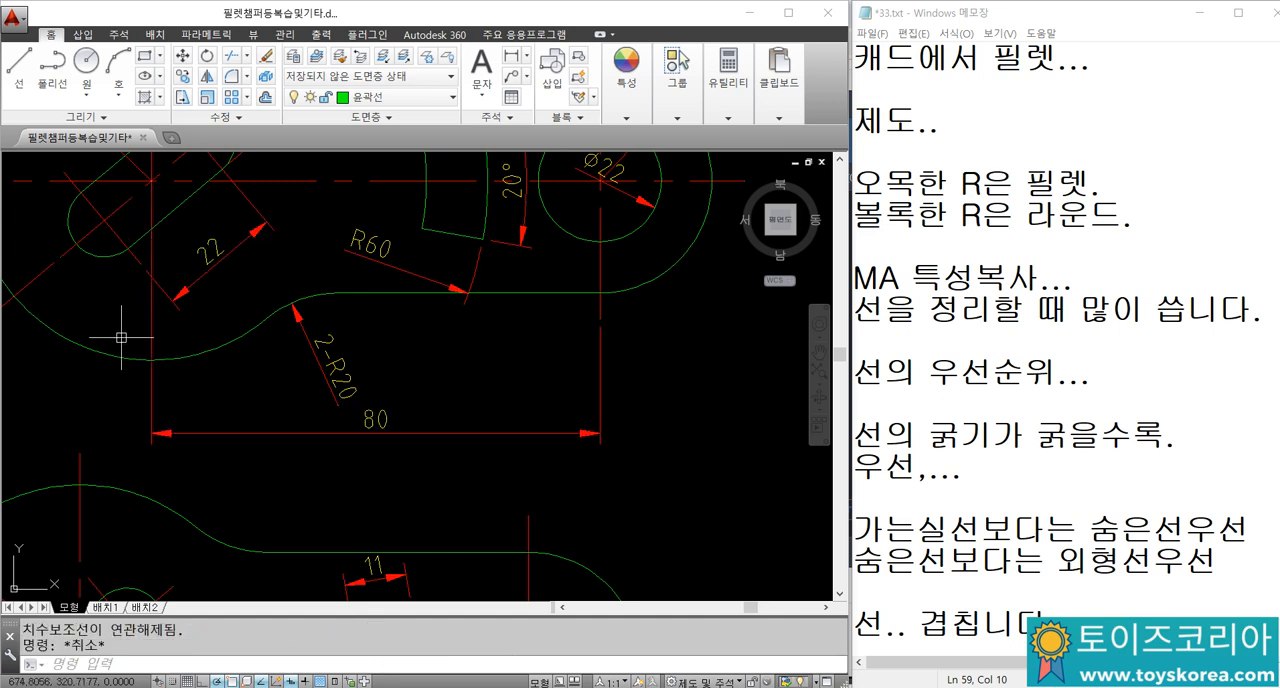
click(155, 409)
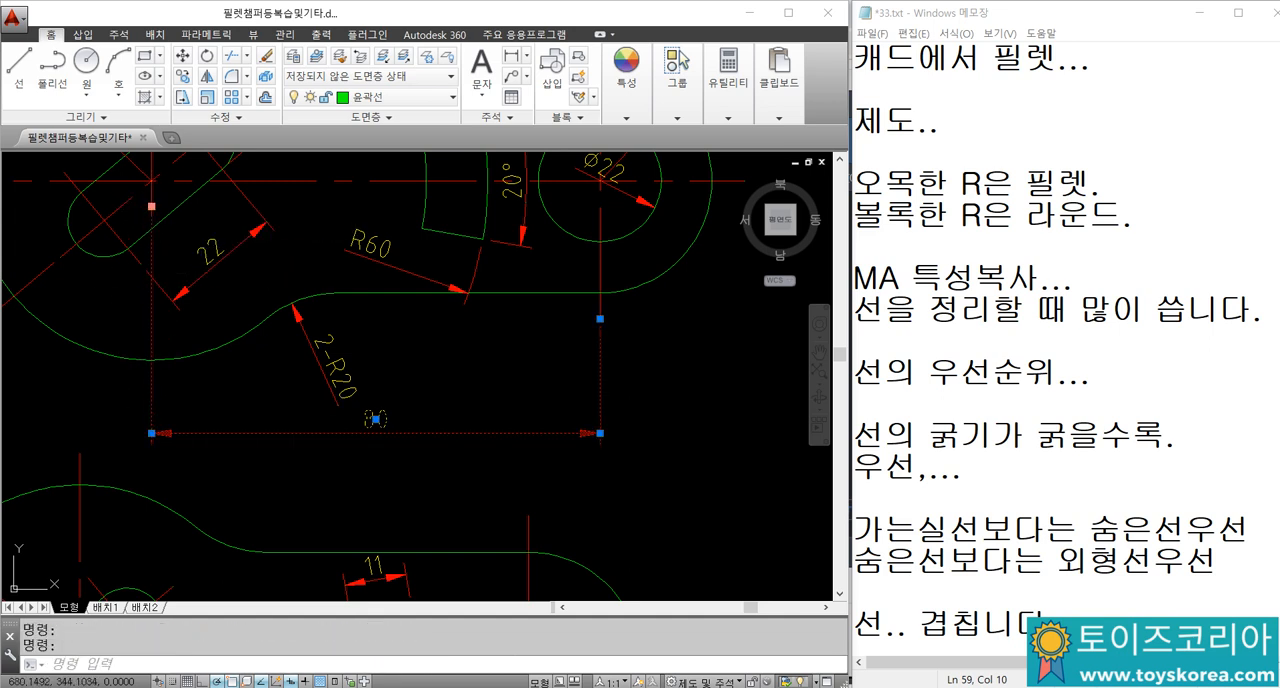
click(151, 206)
key(Escape)
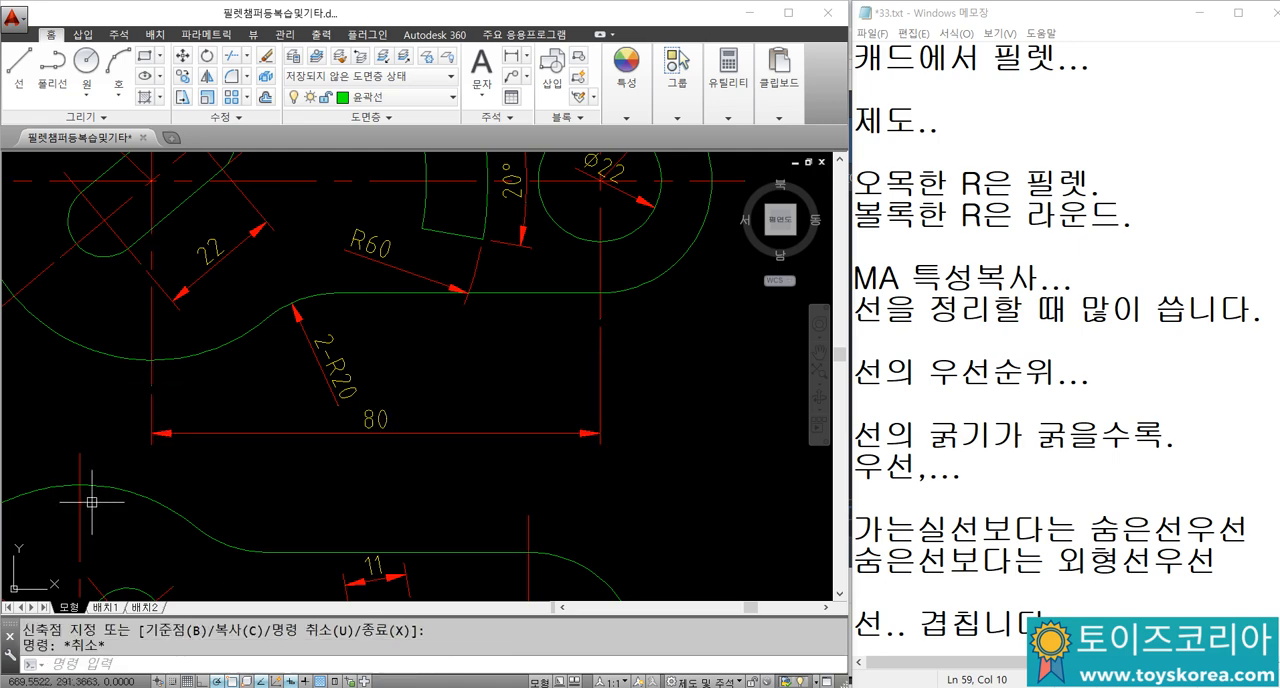
Step: Place the text cursor on the empty line two lines below "선.. 겹칩니다." in the Notepad notes
click(1062, 607)
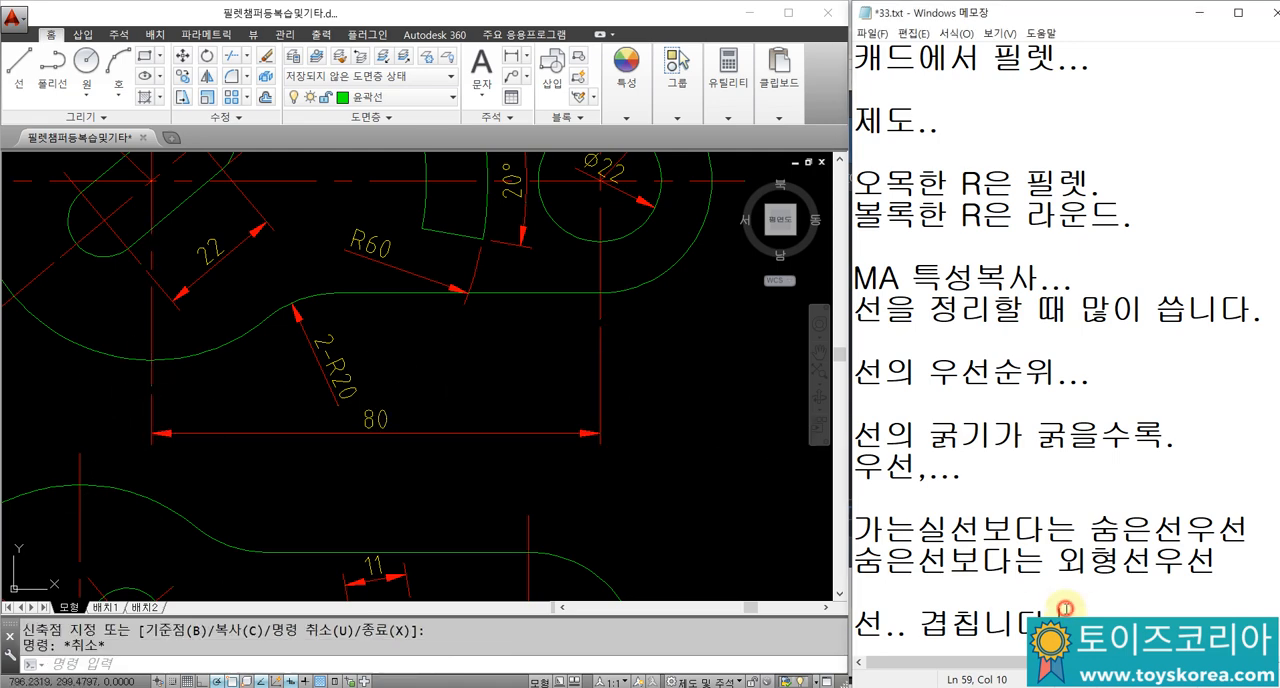
scroll(1100, 562, down, 2)
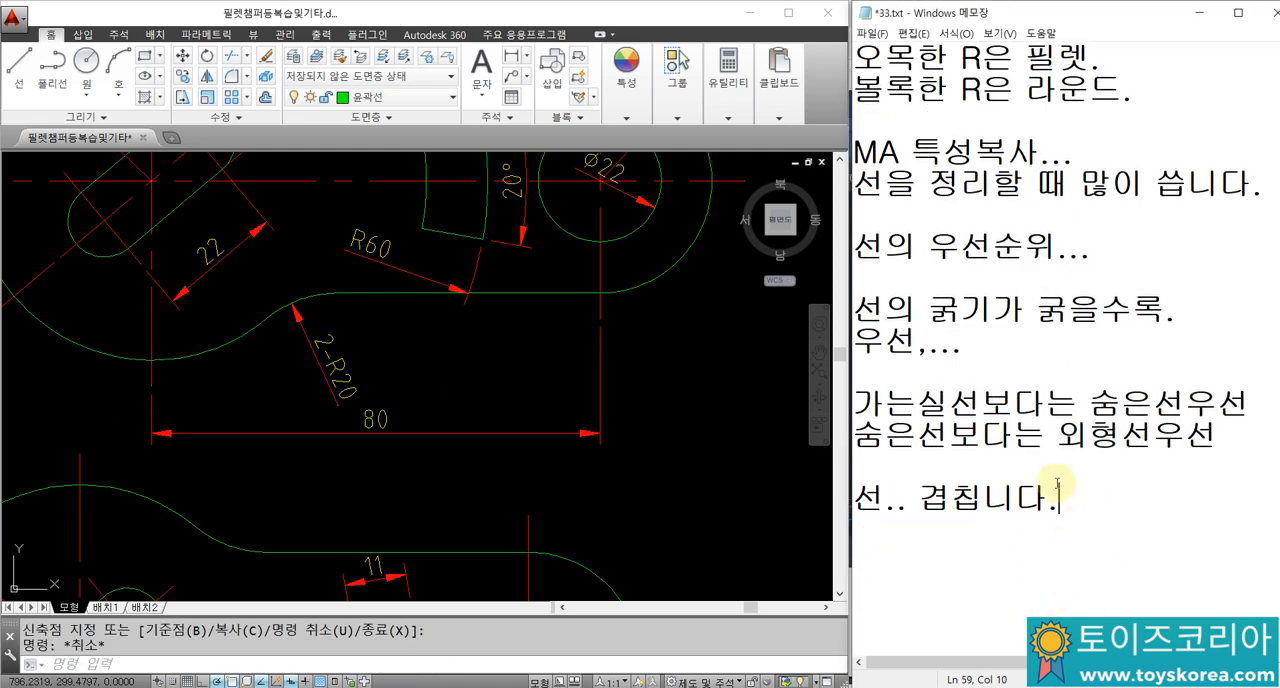
click(579, 431)
key(Escape)
click(960, 551)
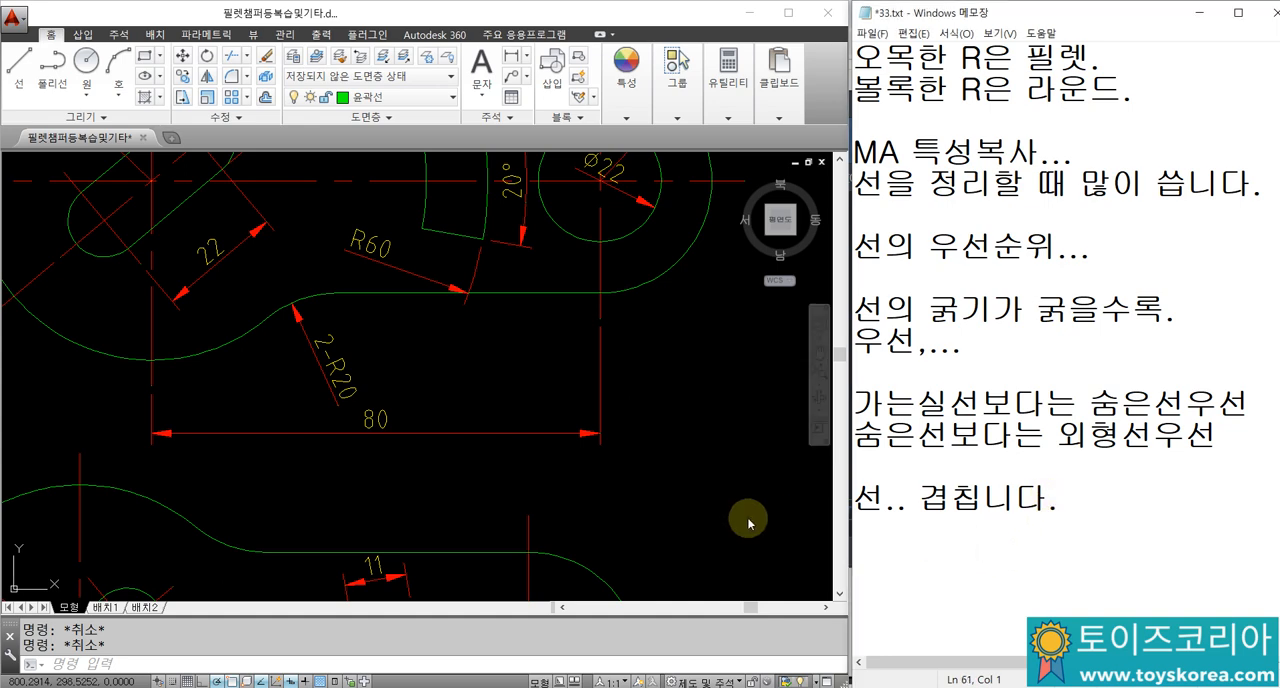
Step: Look over the two link part drawings and their dimensions, down to the rectangle with chamfered and rounded corners
scroll(480, 340, down, 3)
scroll(470, 315, up, 4)
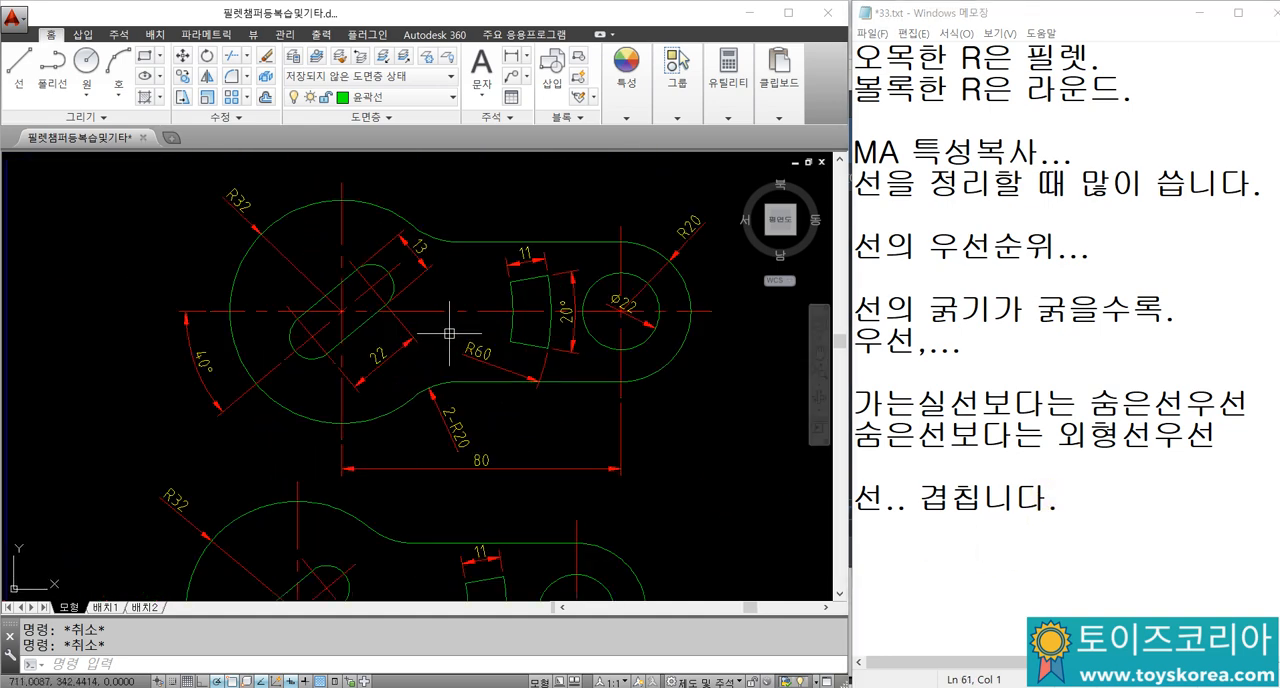
scroll(500, 305, down, 2)
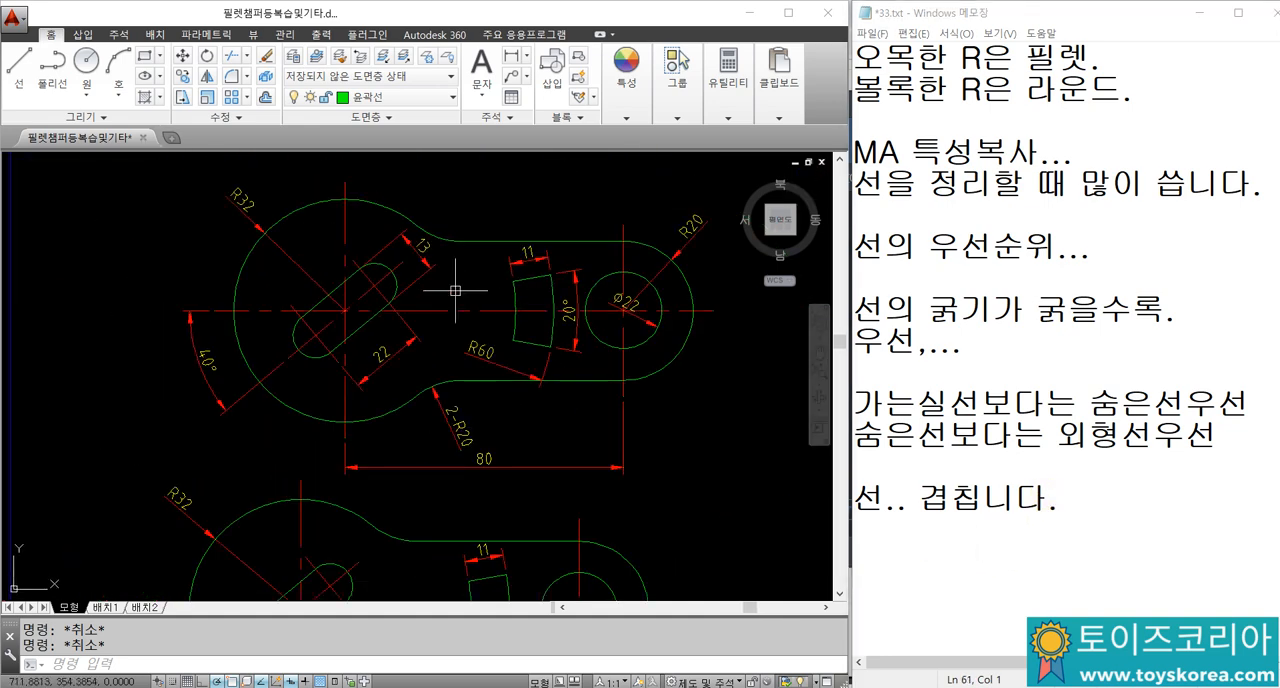
mouse_move(455, 290)
middle_down()
mouse_move(414, 329)
mouse_move(416, 357)
middle_up()
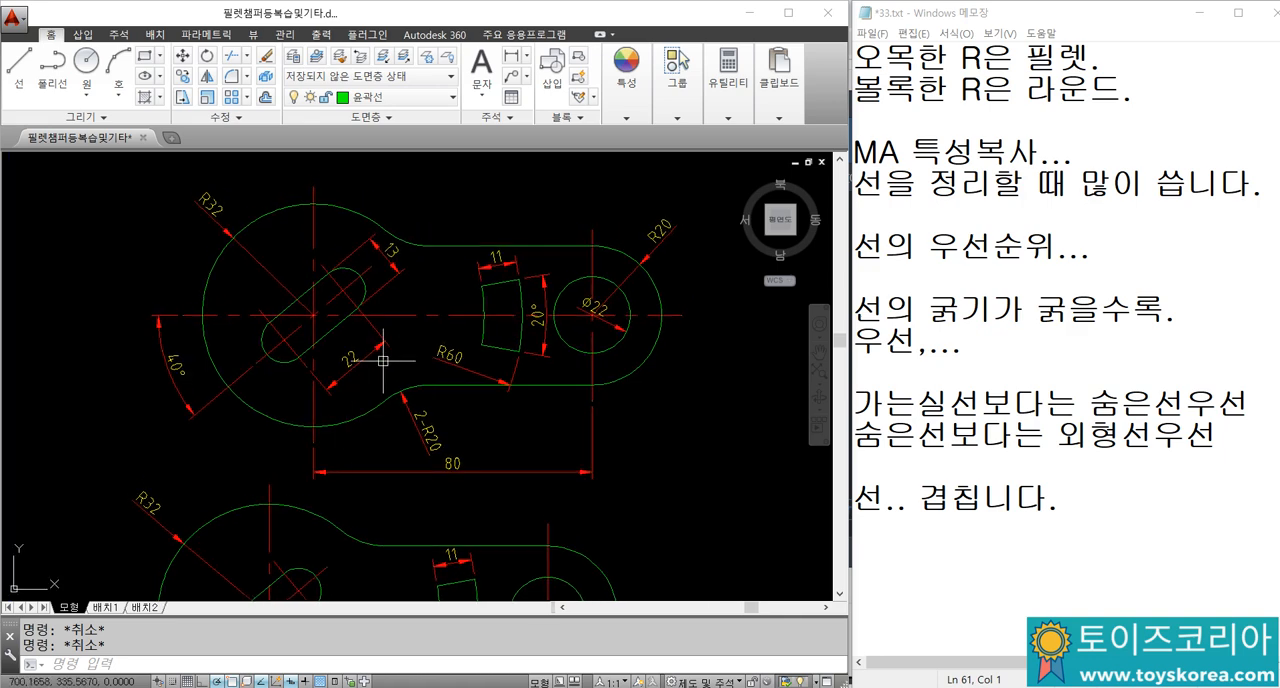
scroll(430, 352, down, 5)
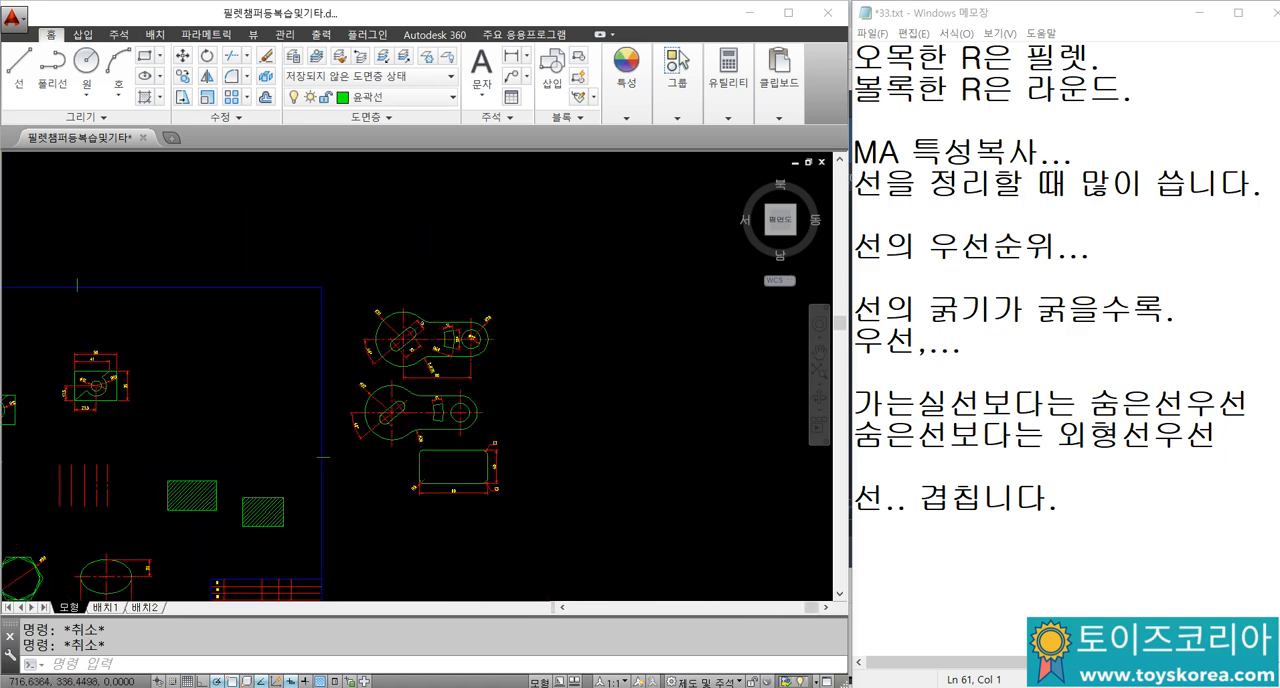
scroll(438, 351, up, 2)
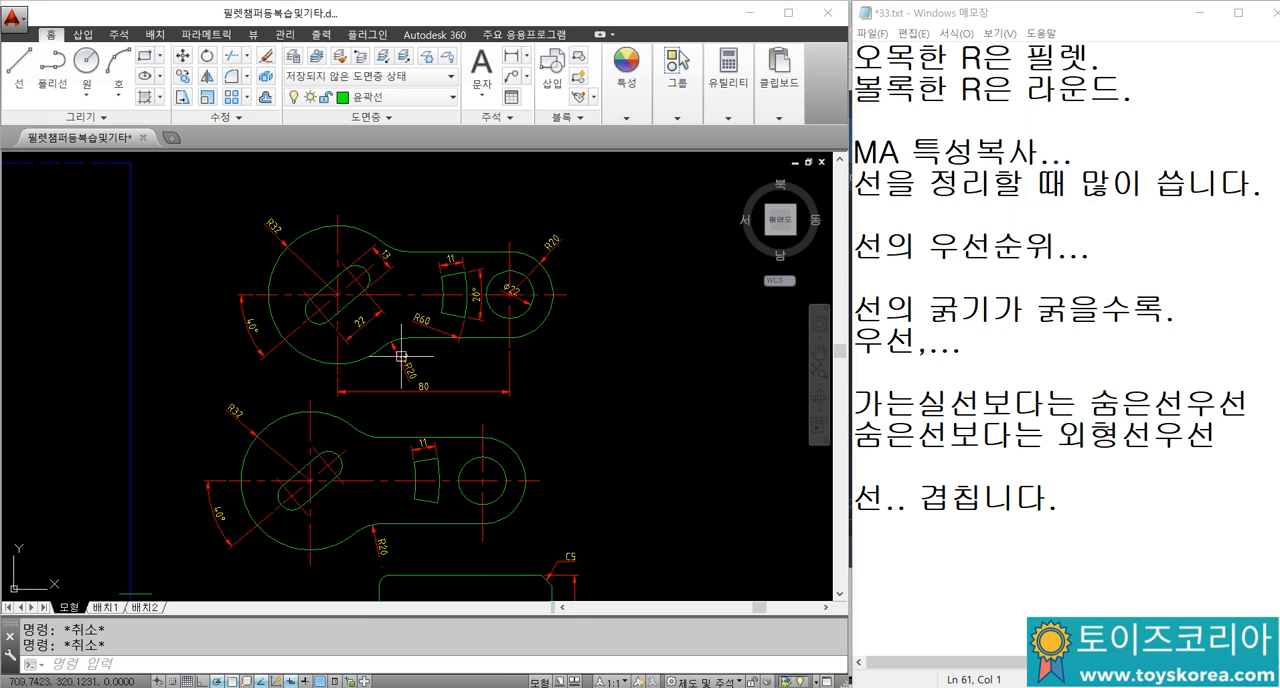
middle_drag(405, 357, 385, 264)
middle_drag(375, 451, 334, 322)
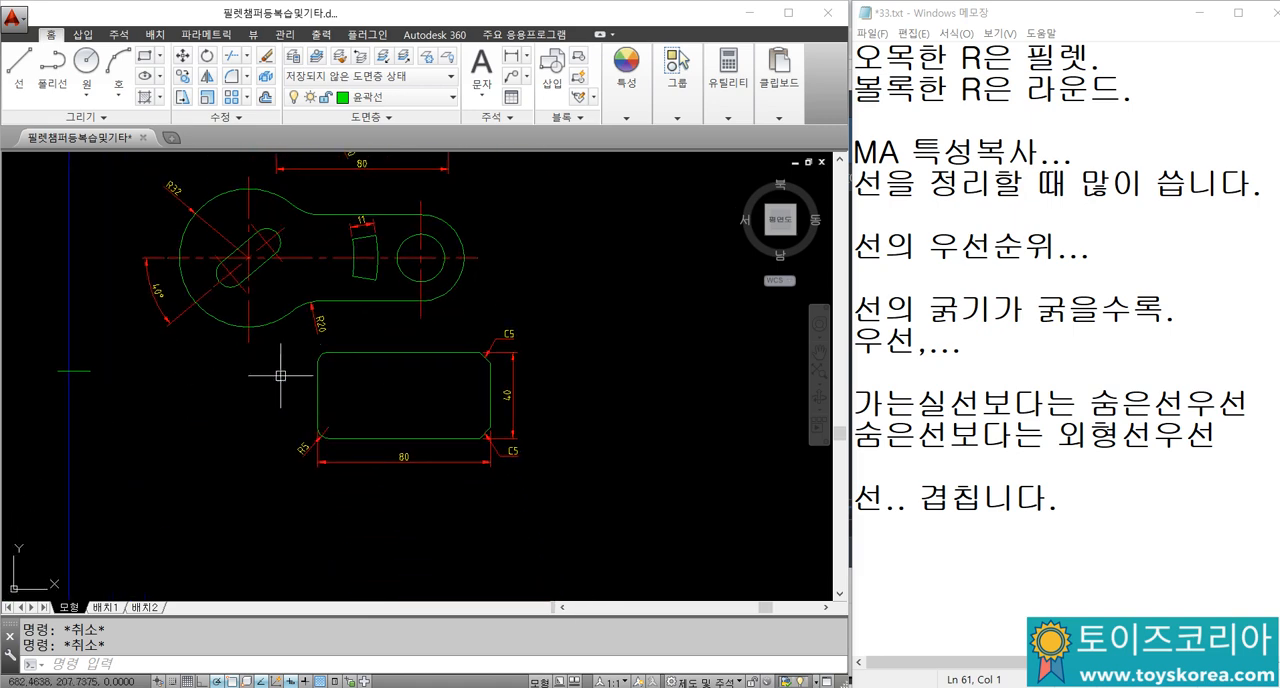
click(616, 506)
click(285, 318)
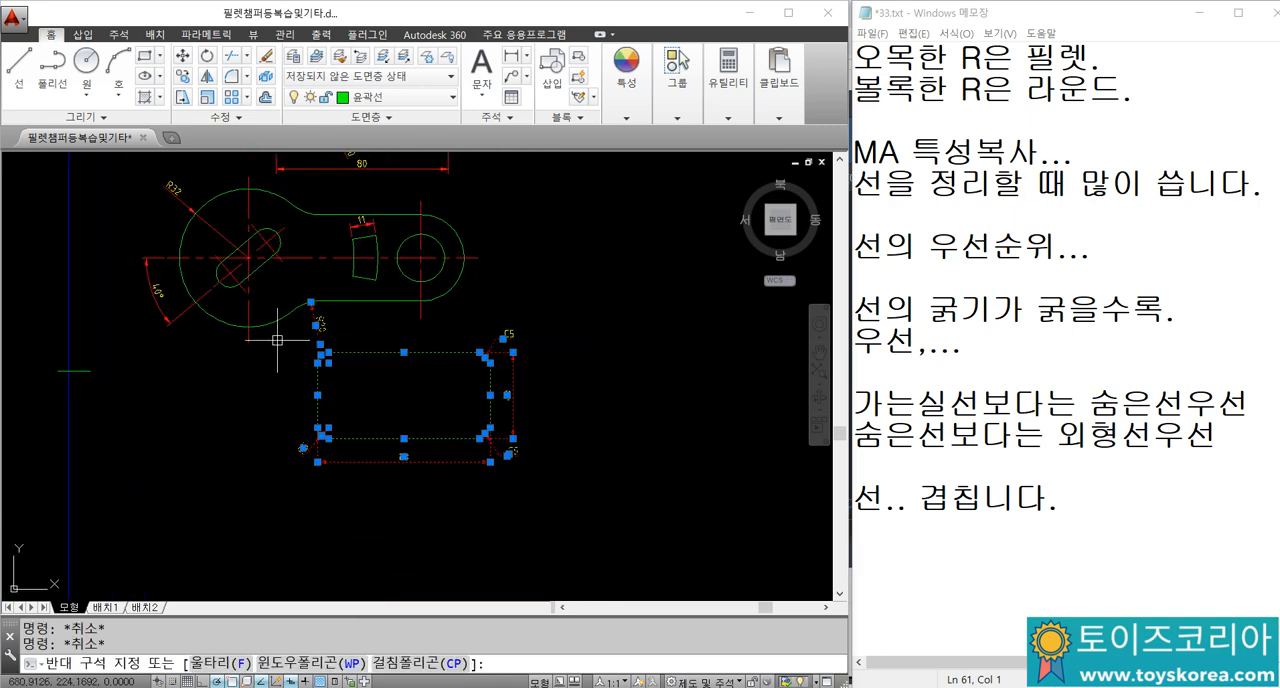
click(543, 363)
click(487, 316)
key(Escape)
key(Escape)
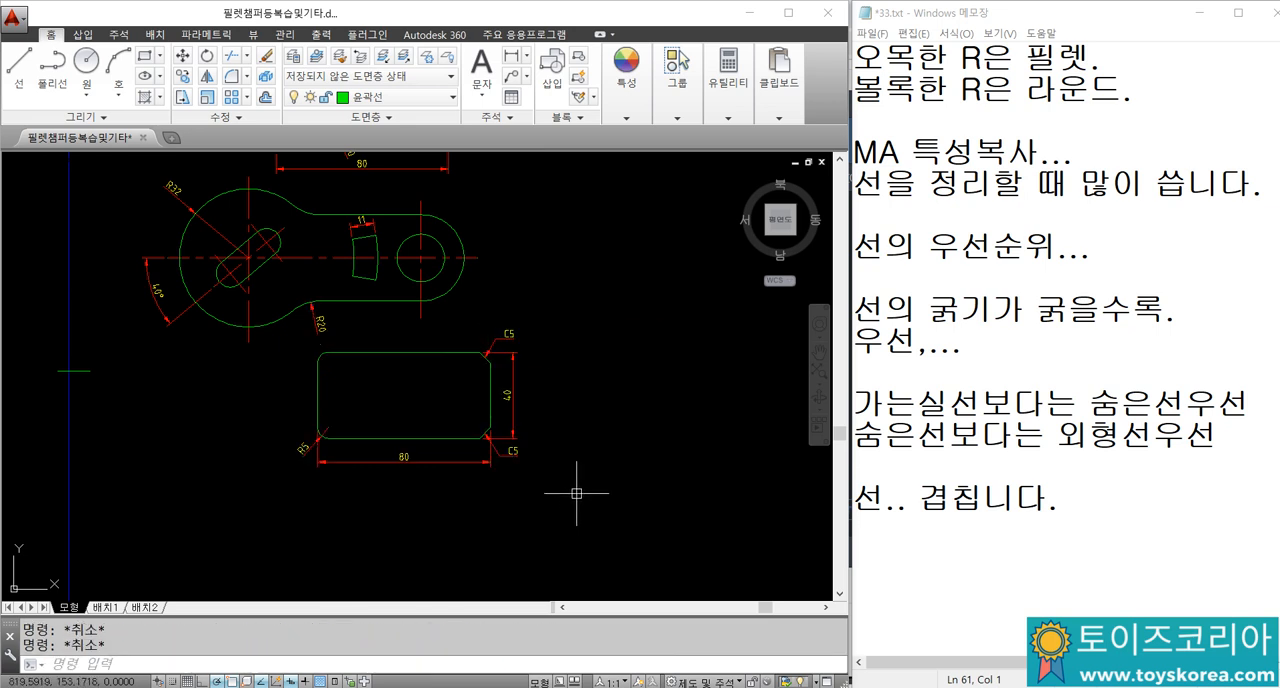
Step: Move the rectangle with chamfered and rounded corners, together with all its dimensions, to the free area right of the two link parts
click(577, 493)
click(285, 355)
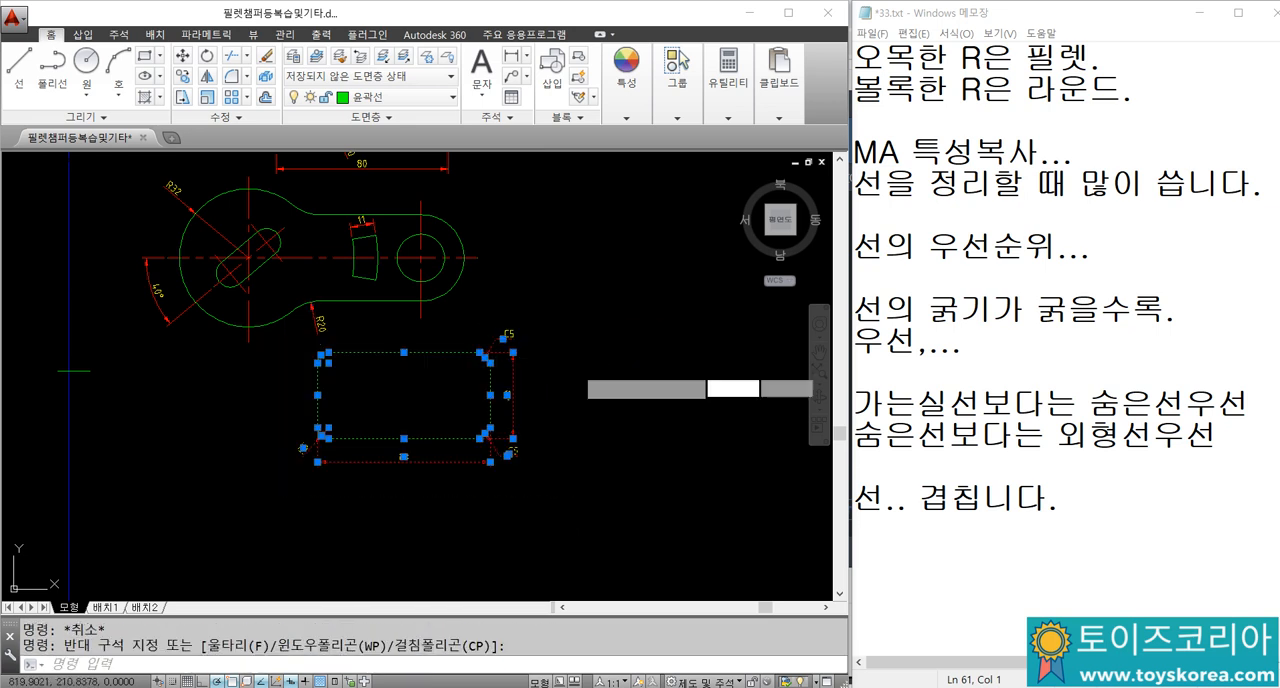
click(577, 368)
click(503, 320)
text(M)
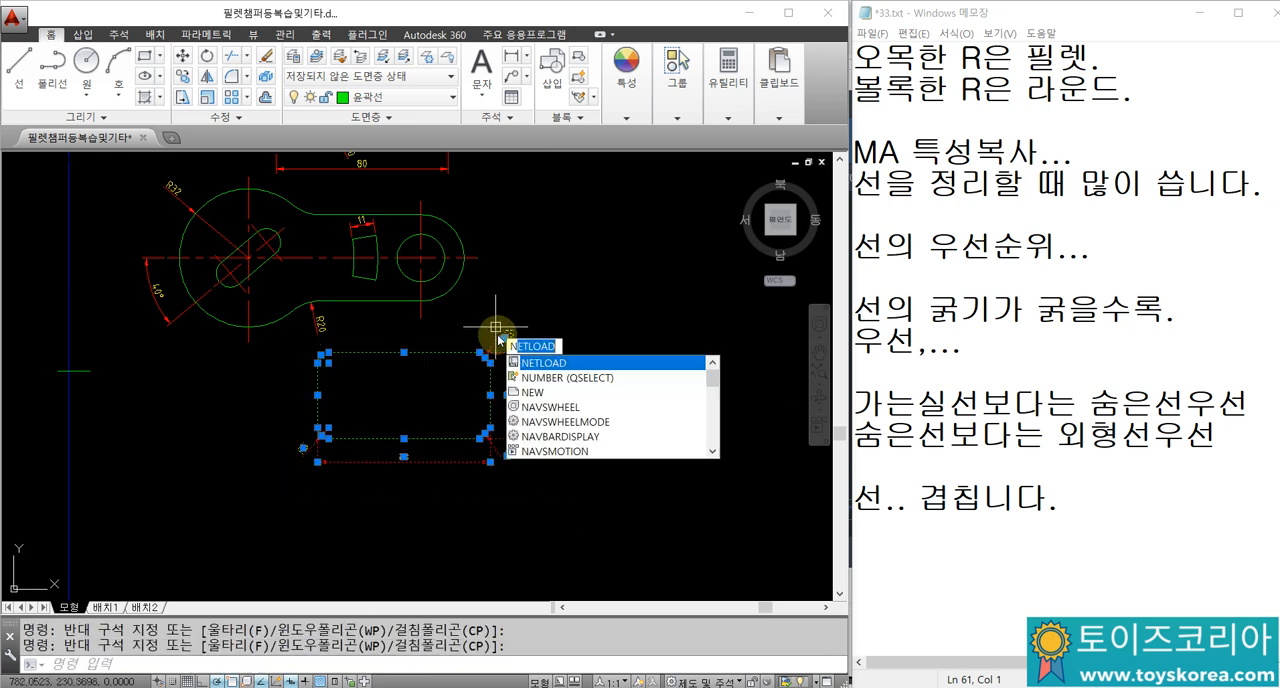
key(space)
click(402, 413)
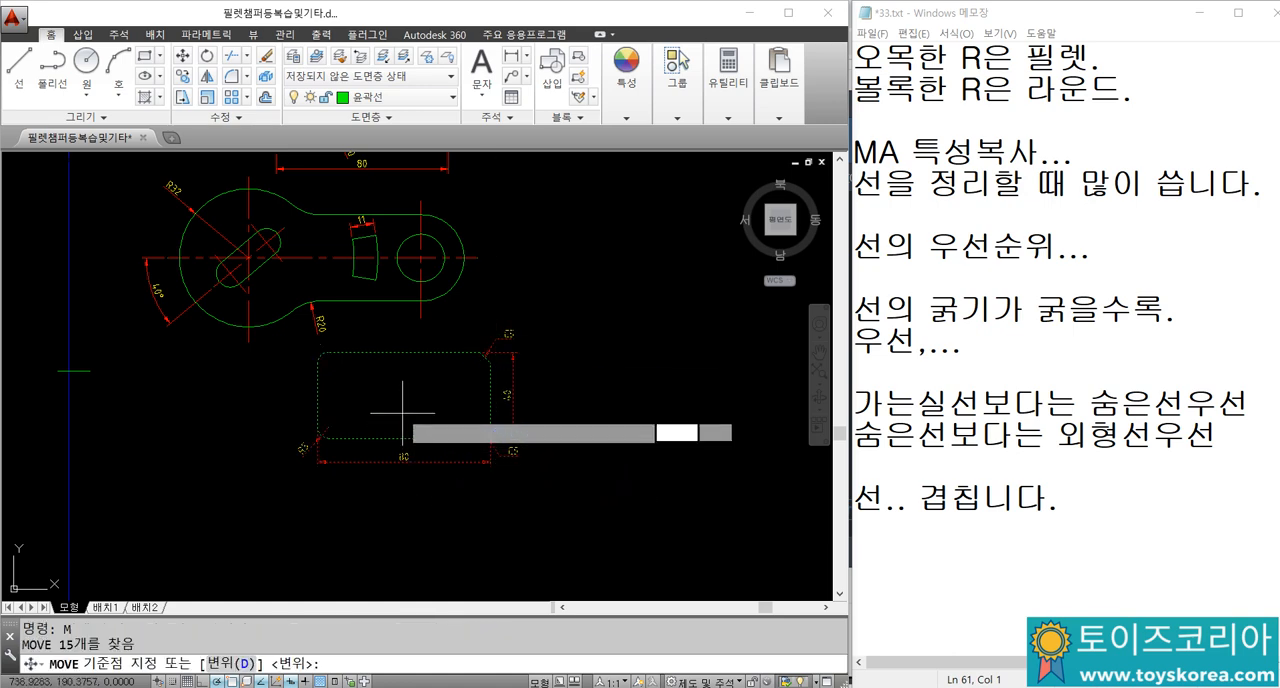
middle_drag(402, 413, 375, 591)
click(606, 346)
Step: Save the drawing with the link parts and the rectangle arranged side by side
mouse_move(487, 333)
middle_down()
mouse_move(466, 363)
mouse_move(480, 343)
middle_up()
scroll(480, 347, up, 2)
scroll(480, 346, down, 2)
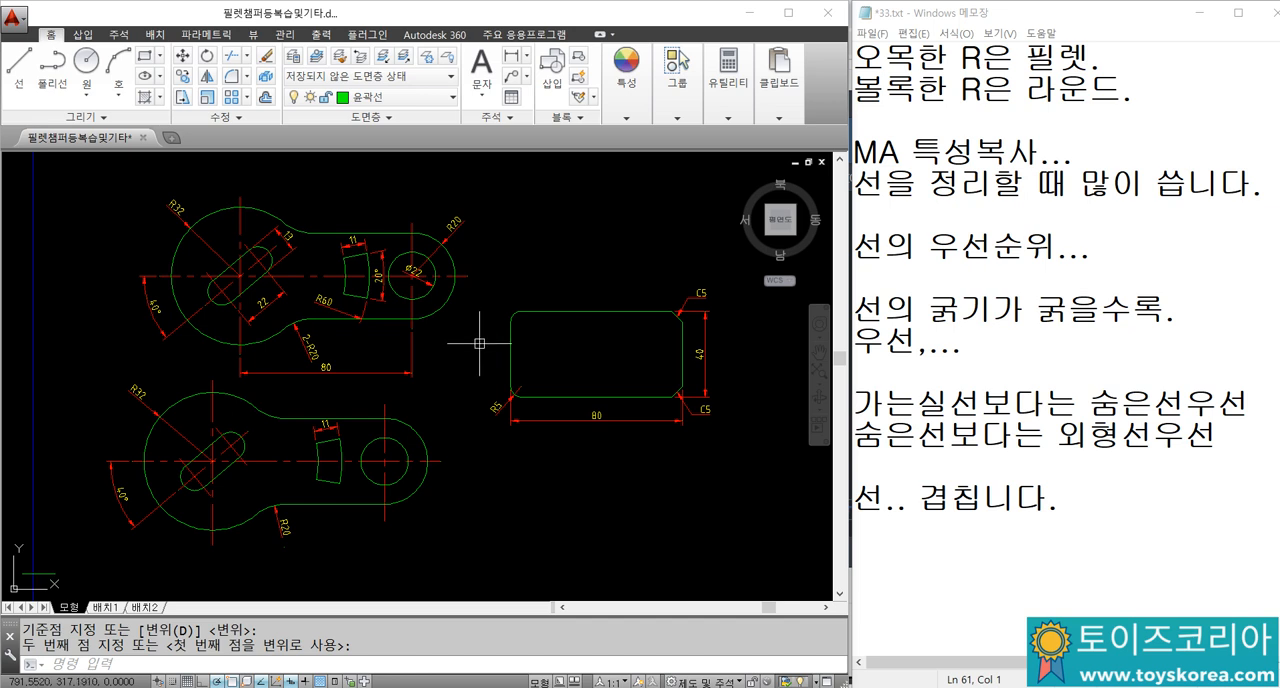
key(ctrl+s)
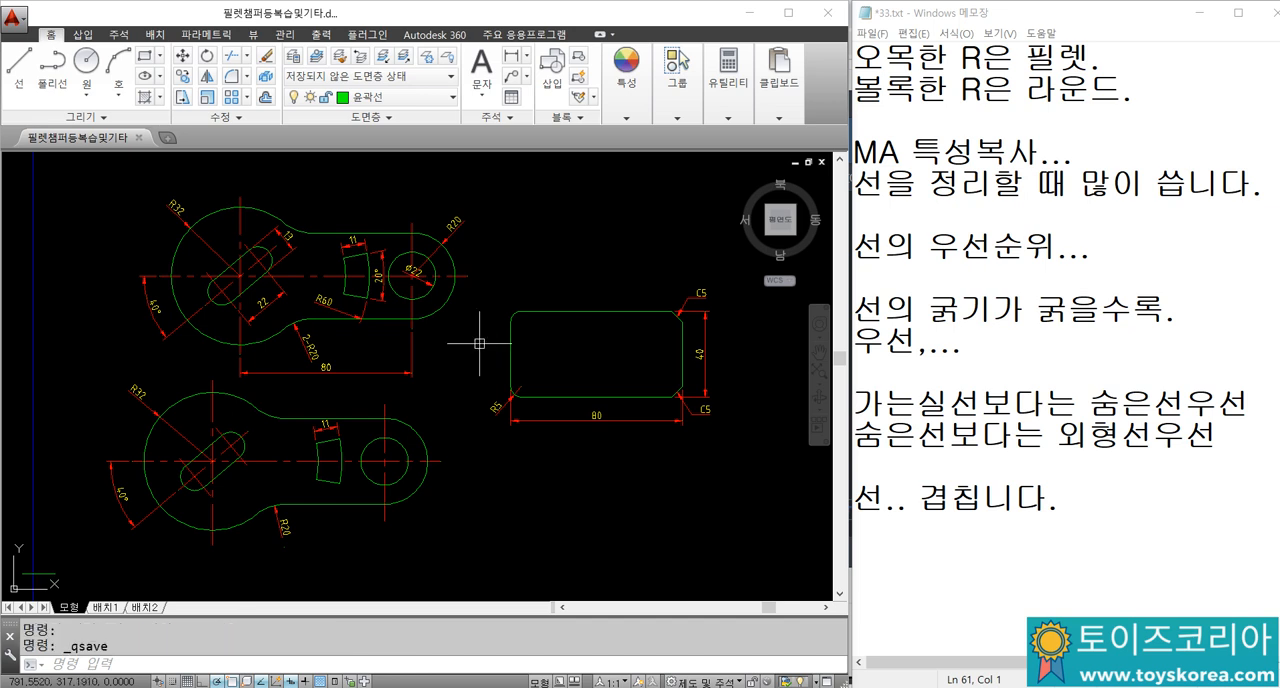